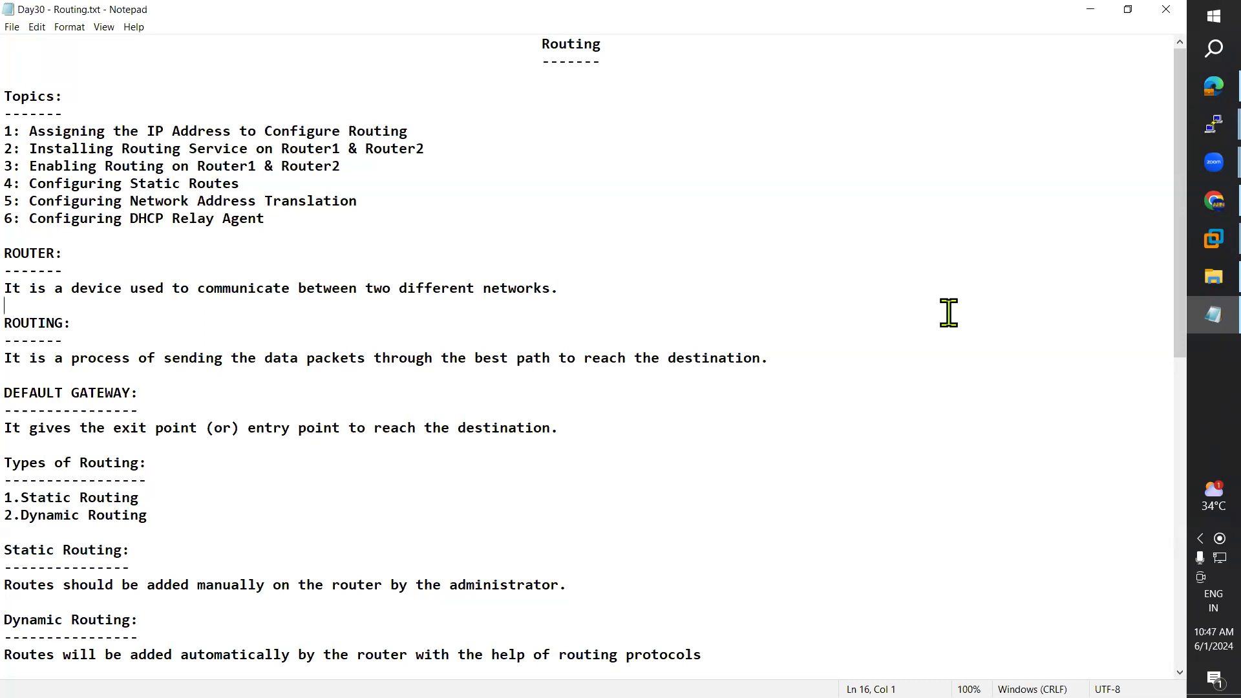
# Step: Launch Miro from the desktop and return to the Day30 routing notes, highlighting the routing definition
pyautogui.click(1090, 10)
pyautogui.doubleClick(653, 105)
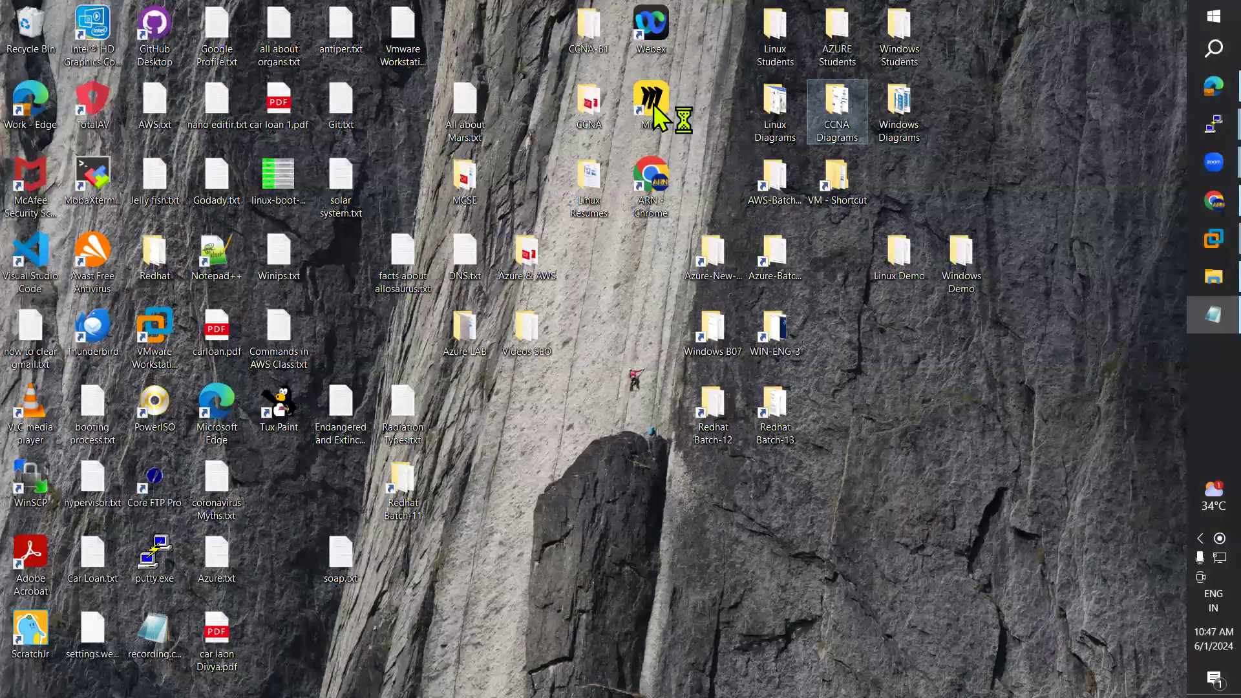
pyautogui.click(1189, 321)
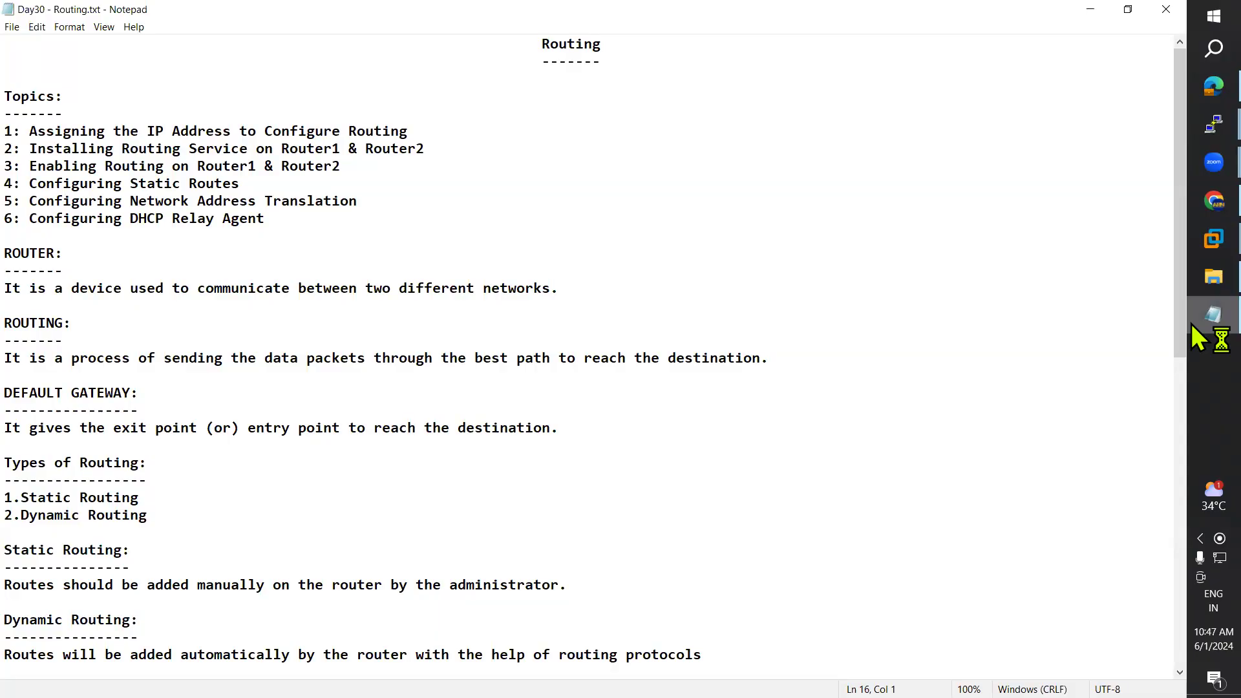
pyautogui.moveTo(25, 359); pyautogui.dragTo(489, 357)
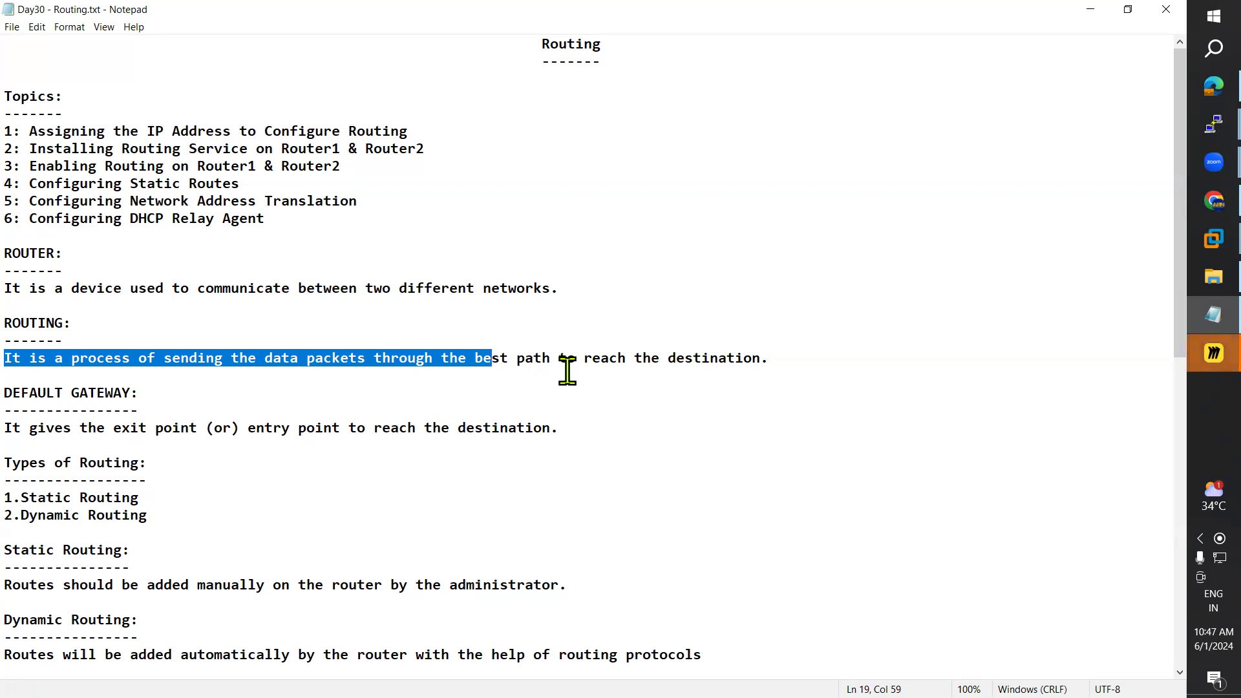
# Step: Postpone the pending Miro update with Later
pyautogui.click(1191, 366)
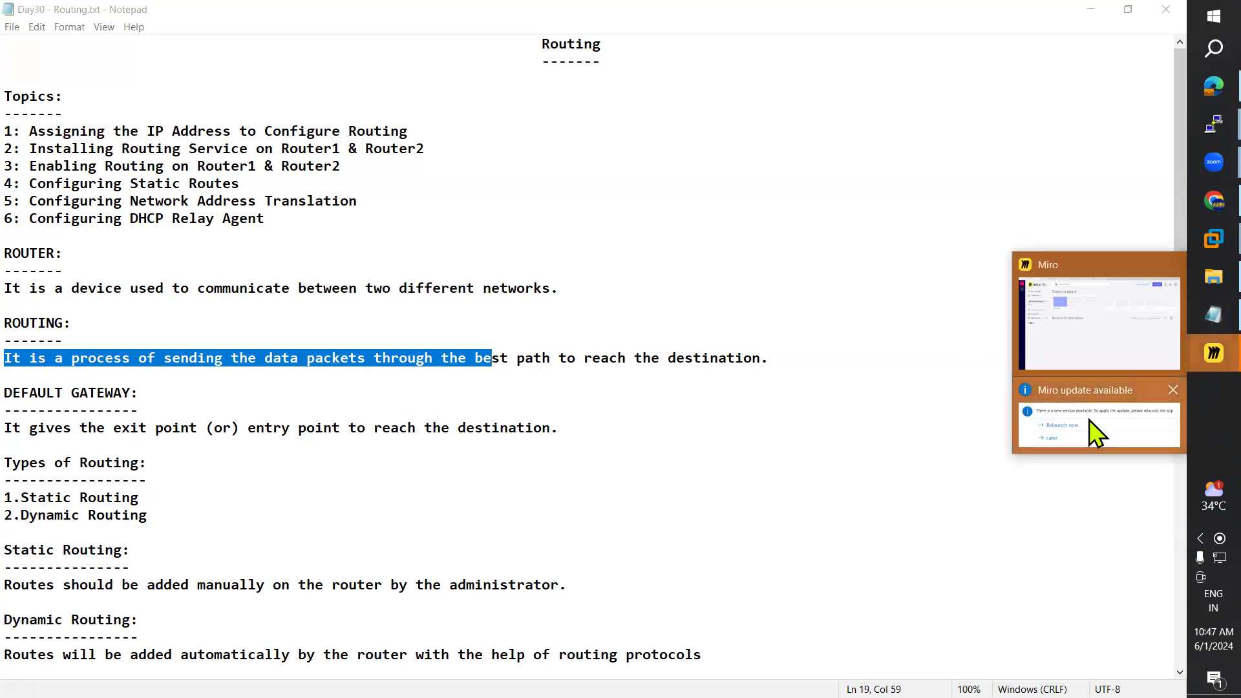
pyautogui.click(1089, 420)
pyautogui.click(460, 363)
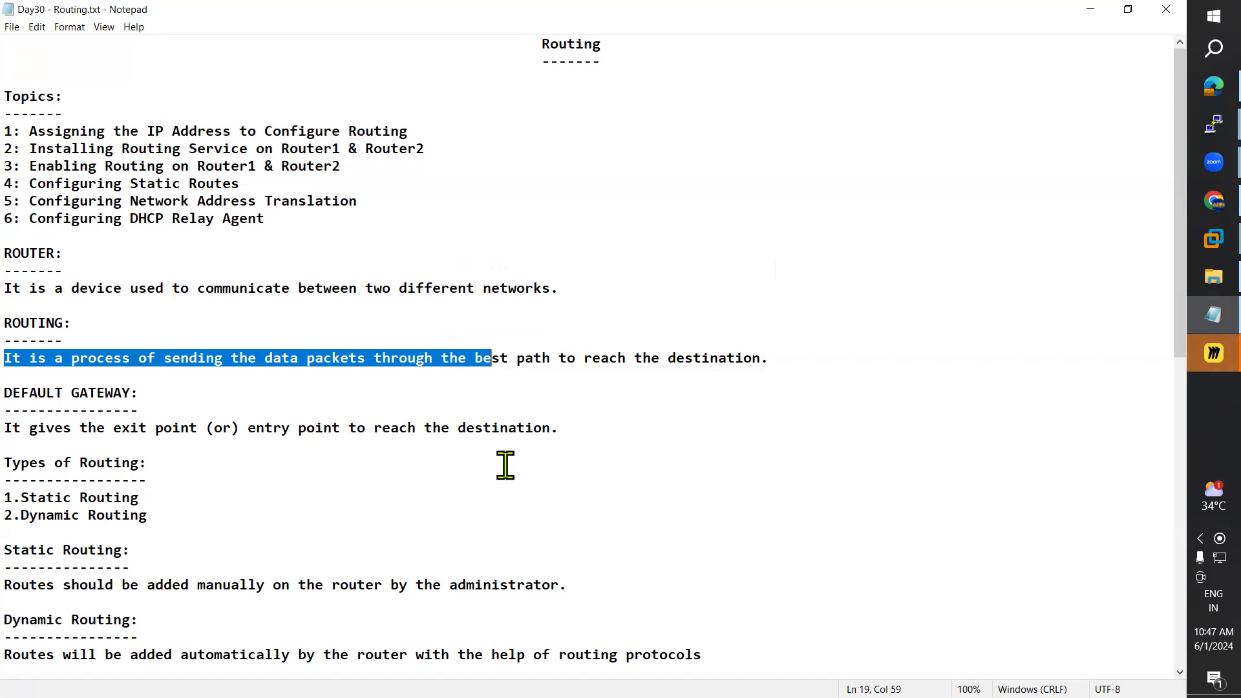
# Step: Switch to the second Untitled board and delete all its Hyper-V notes and diagrams
pyautogui.click(1191, 354)
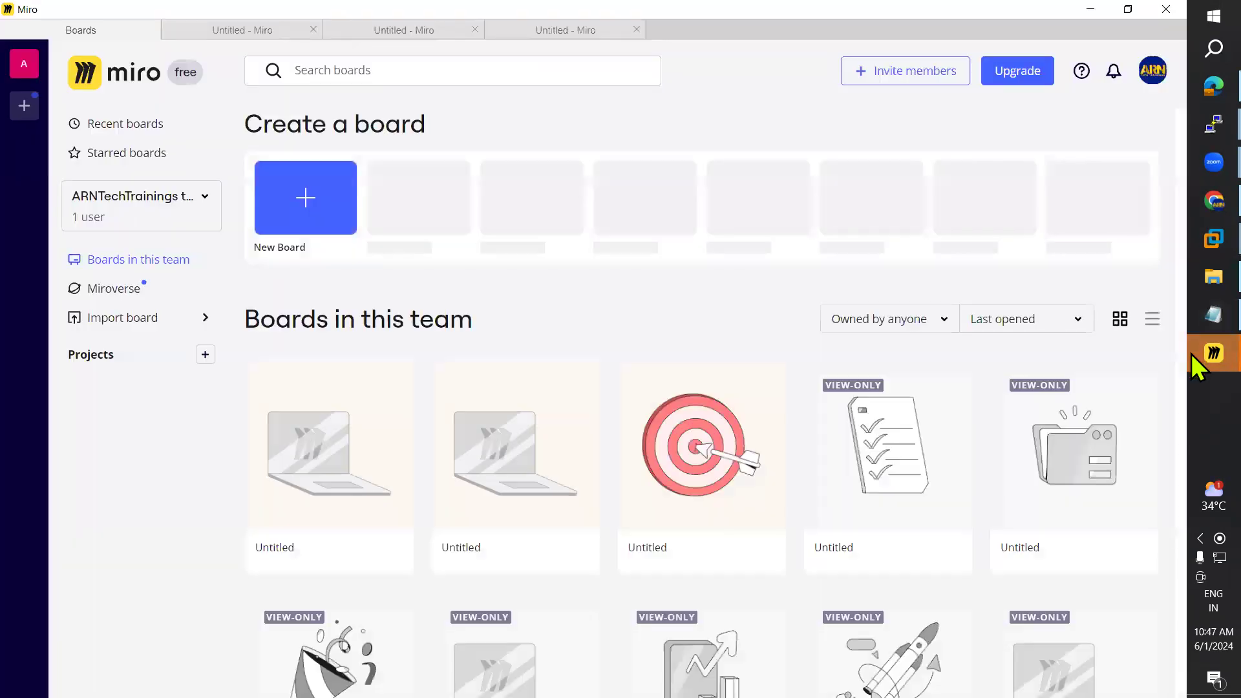
pyautogui.click(409, 30)
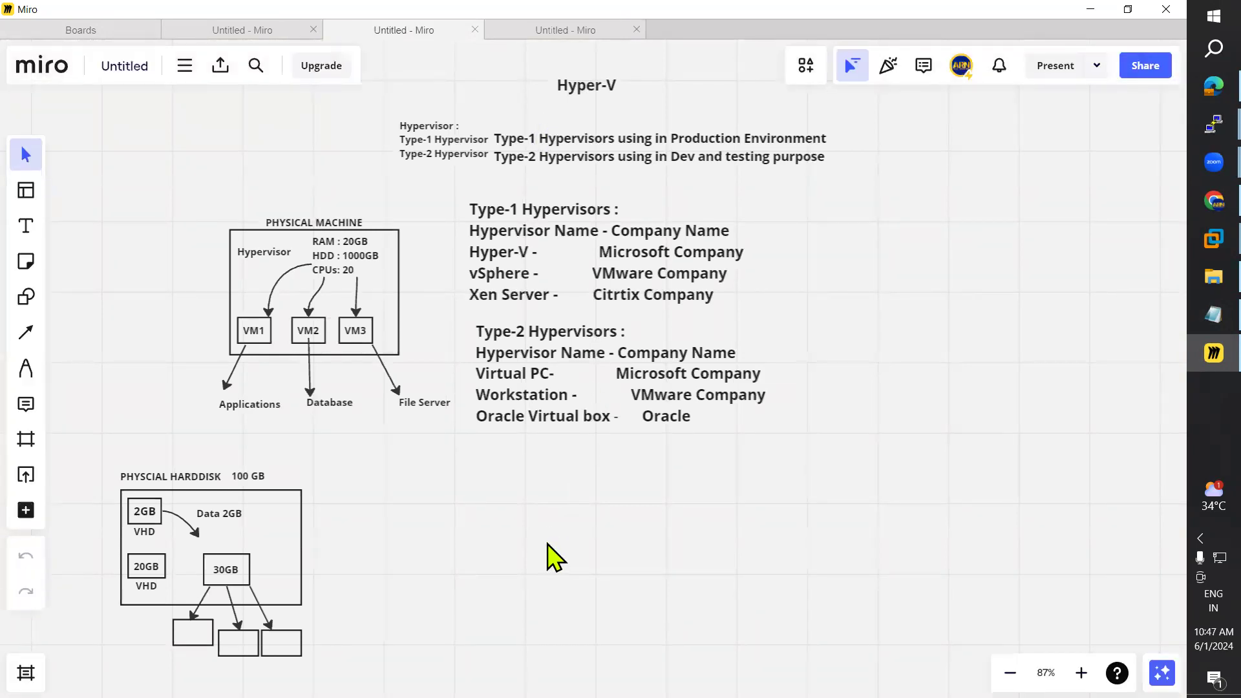
pyautogui.hotkey('ctrl', 'a')
pyautogui.press('Delete')
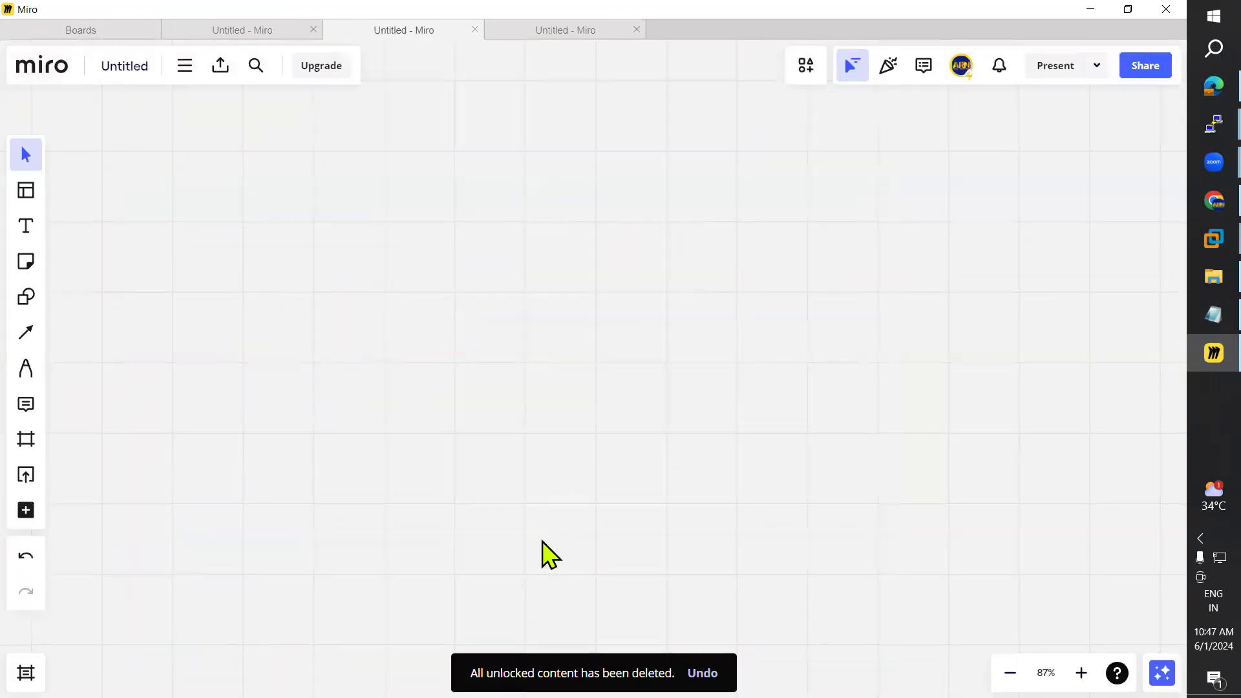
# Step: Draw a rectangle and centre a Router label inside it
pyautogui.click(20, 309)
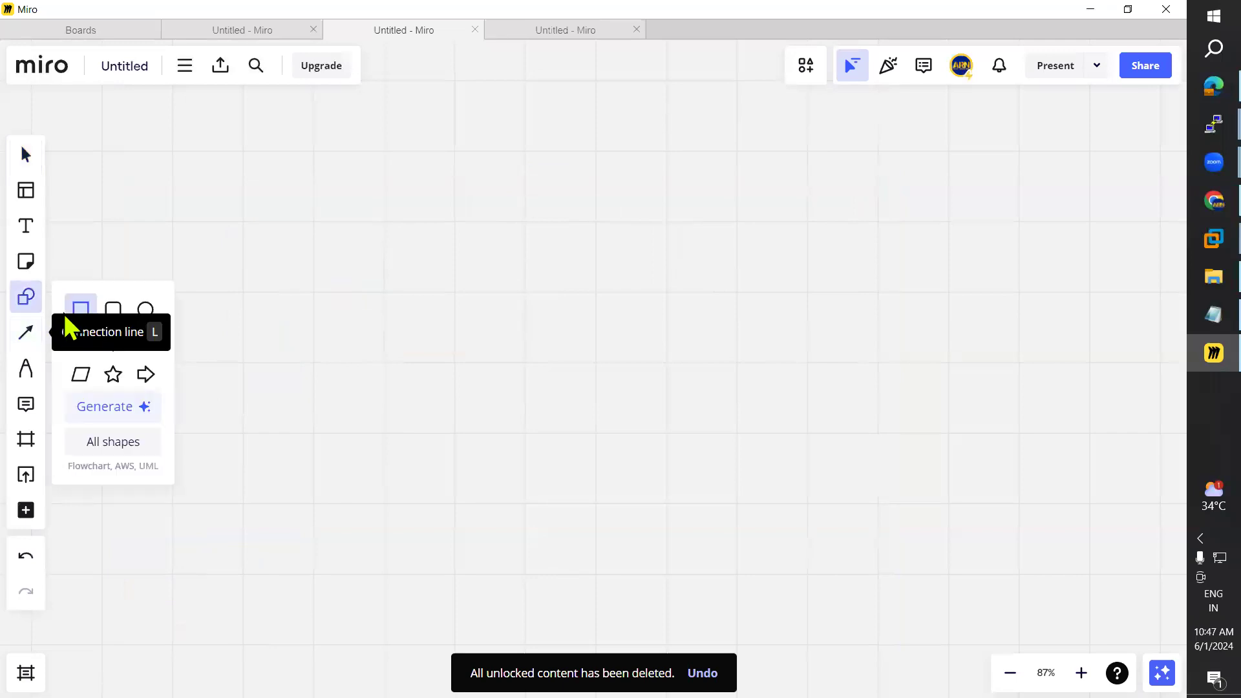
pyautogui.click(80, 309)
pyautogui.moveTo(112, 276); pyautogui.dragTo(265, 363)
pyautogui.click(157, 174)
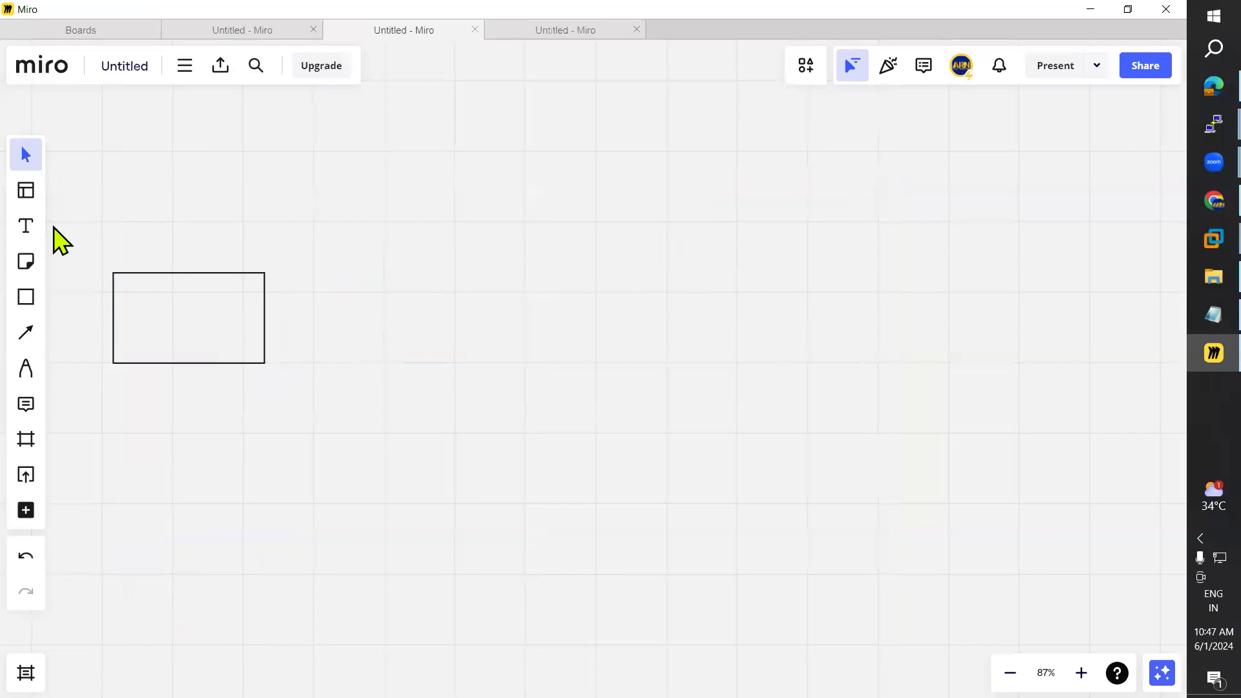
pyautogui.click(26, 226)
pyautogui.click(149, 315)
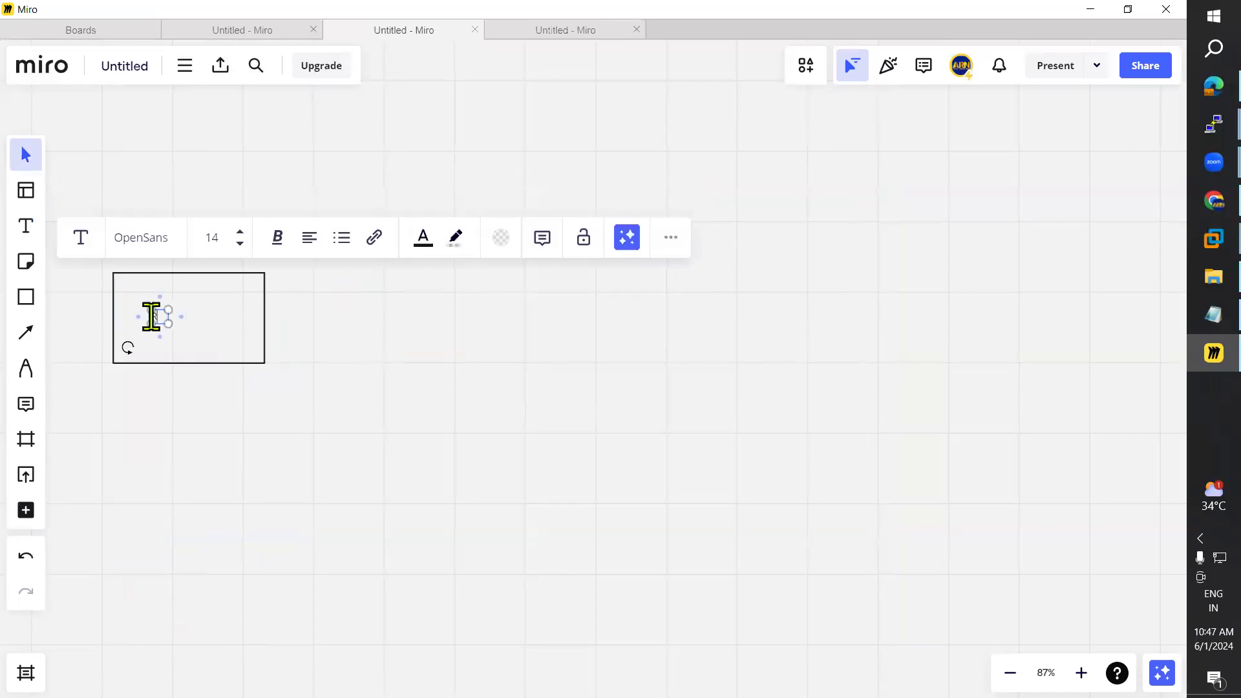
pyautogui.click(189, 432)
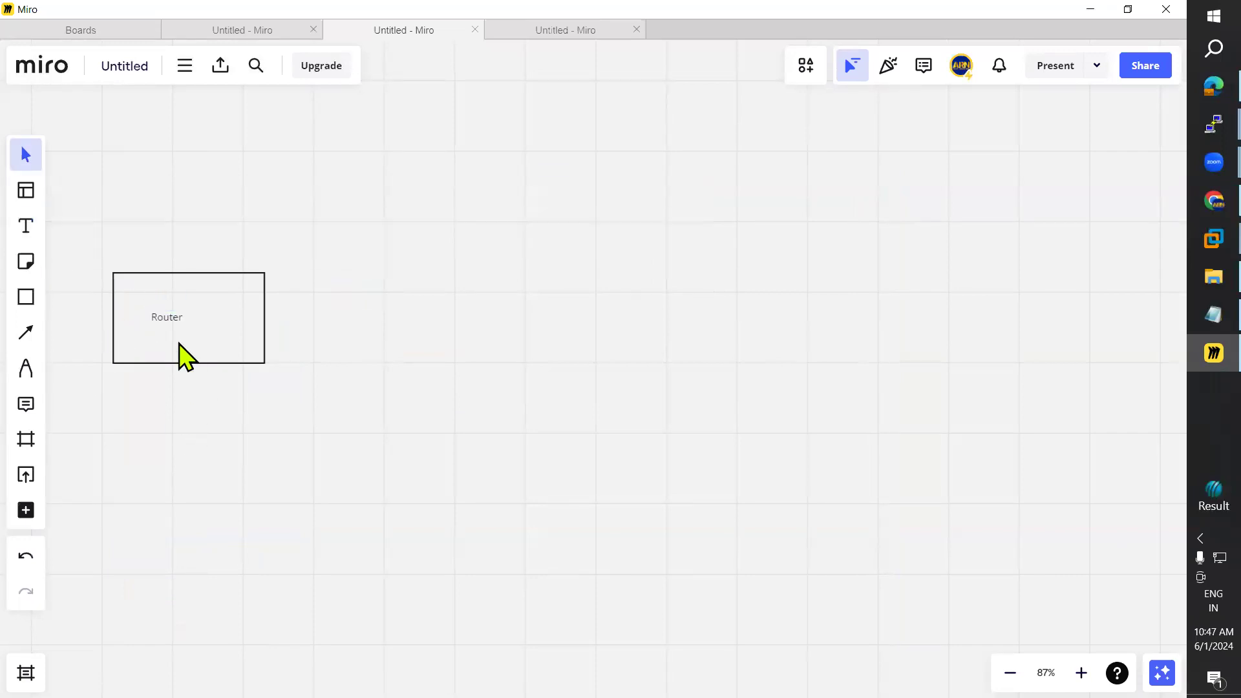
pyautogui.moveTo(179, 318); pyautogui.dragTo(186, 318)
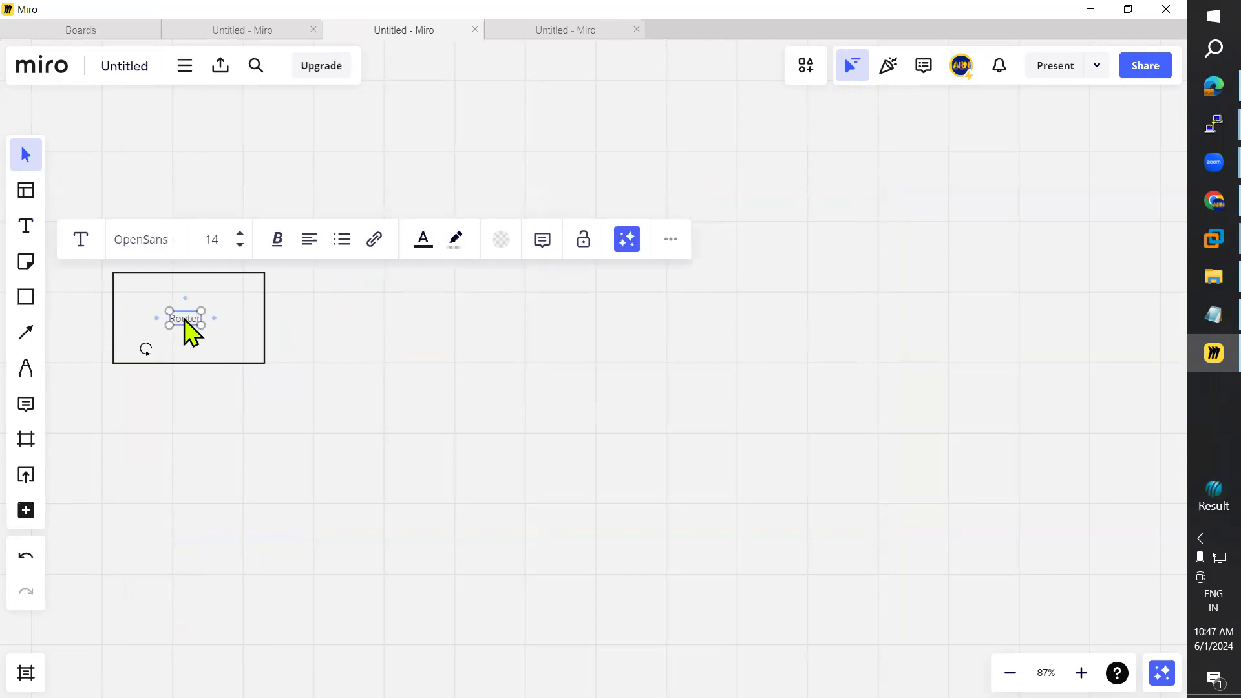
pyautogui.click(227, 386)
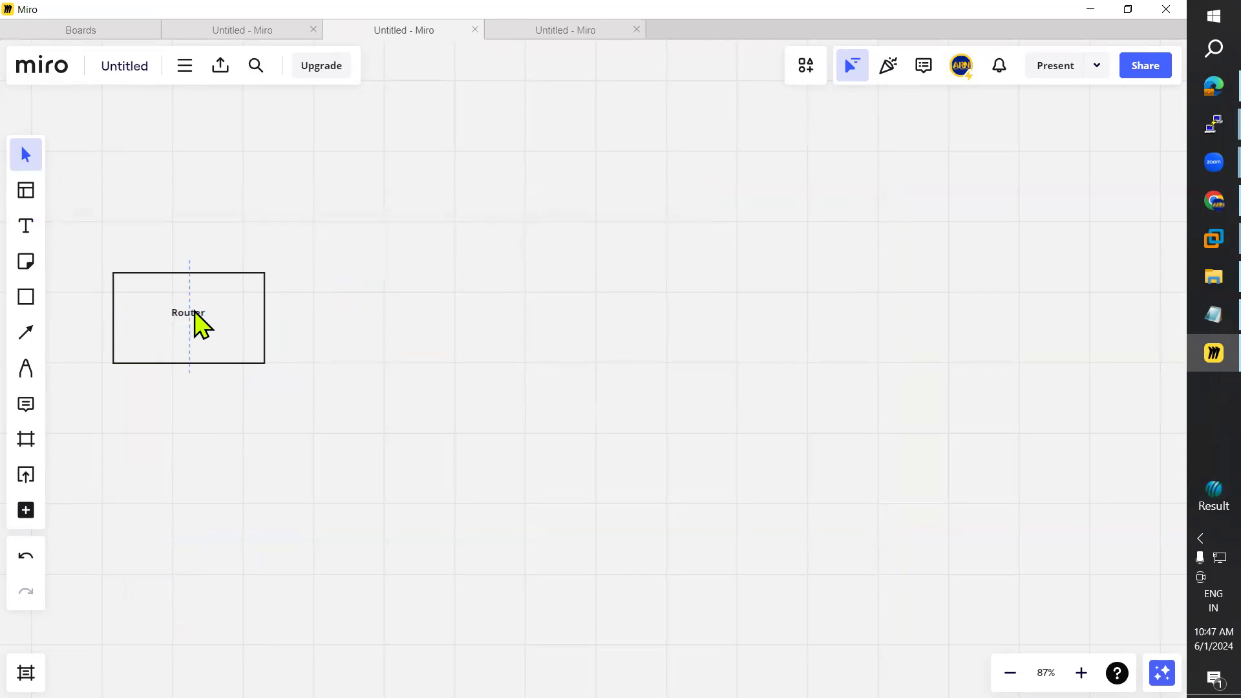
pyautogui.moveTo(224, 336); pyautogui.dragTo(195, 308)
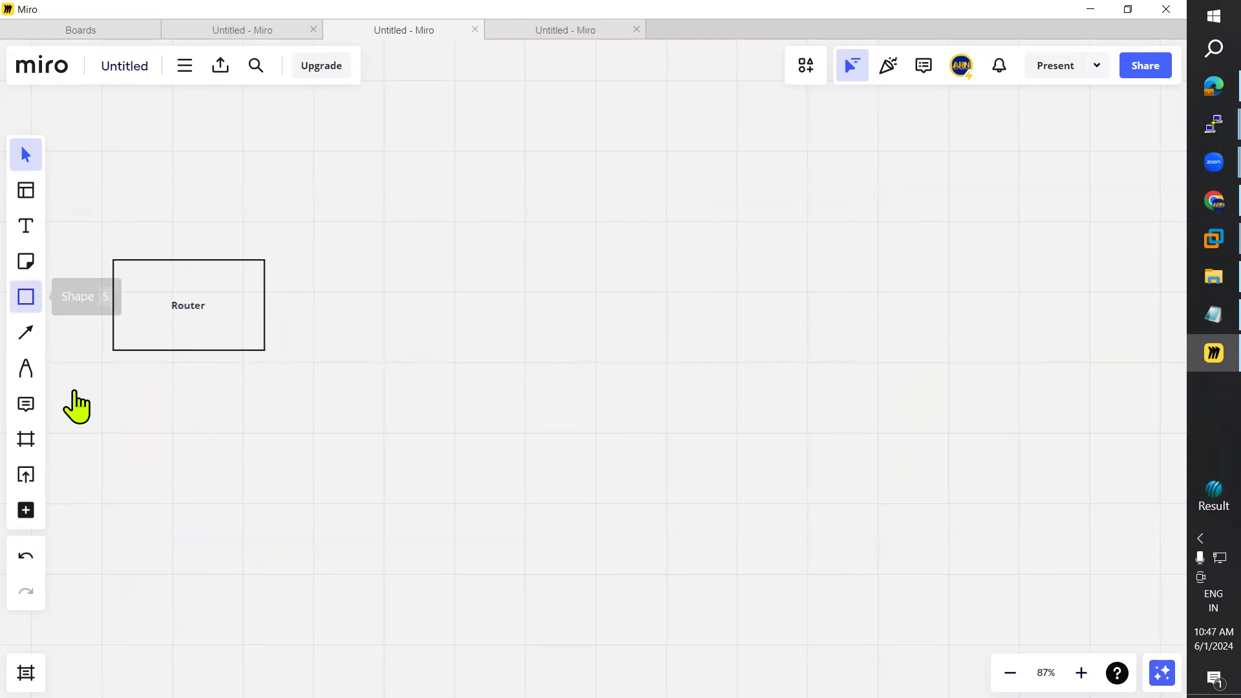
# Step: Draw a smaller box below Router and paste an aligned copy beside it
pyautogui.click(26, 297)
pyautogui.click(79, 309)
pyautogui.moveTo(90, 433); pyautogui.dragTo(247, 480)
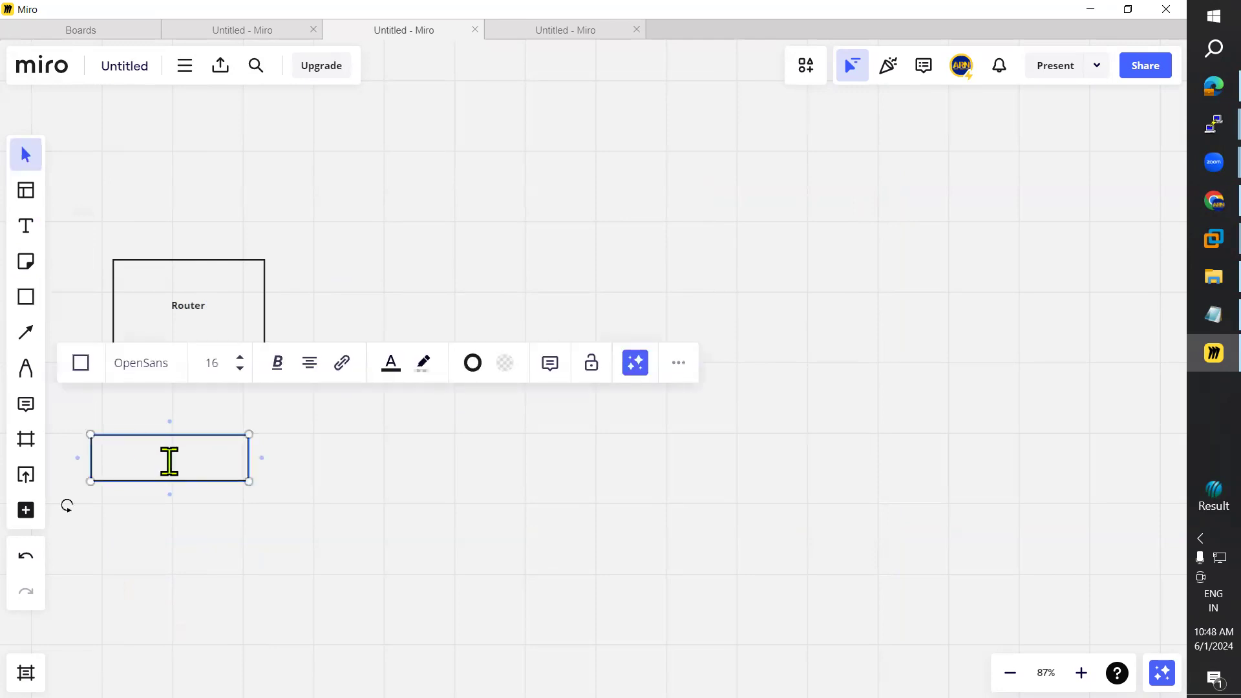
pyautogui.click(352, 513)
pyautogui.click(174, 452)
pyautogui.click(342, 473)
pyautogui.hotkey('ctrl', 'v')
pyautogui.moveTo(315, 465); pyautogui.dragTo(342, 461)
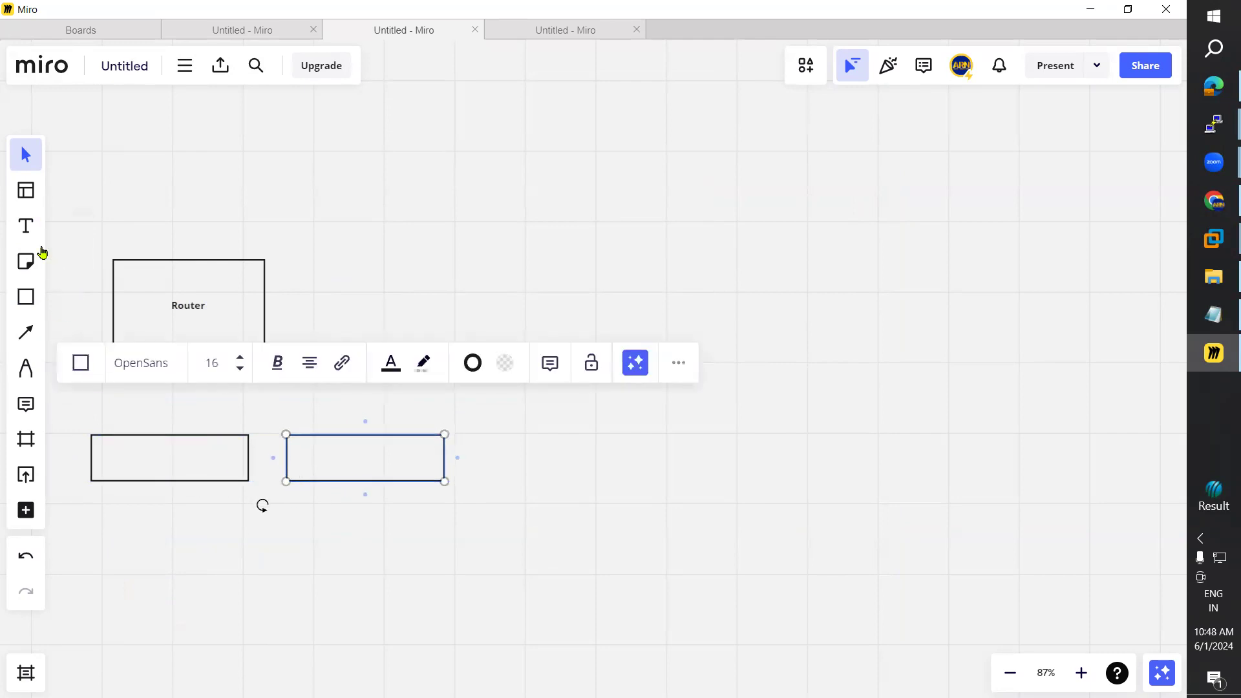
# Step: Label the lower boxes Switch1 and Switch2, centring each label
pyautogui.click(103, 463)
pyautogui.write('Switch')
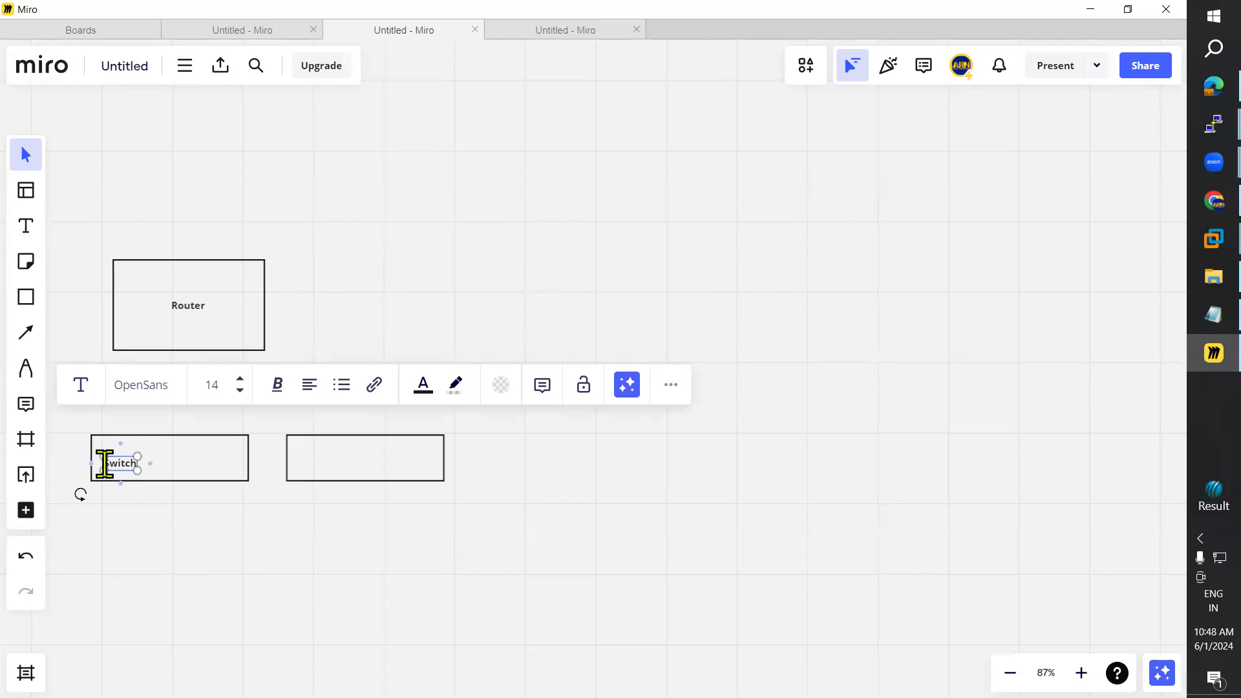
pyautogui.write('1')
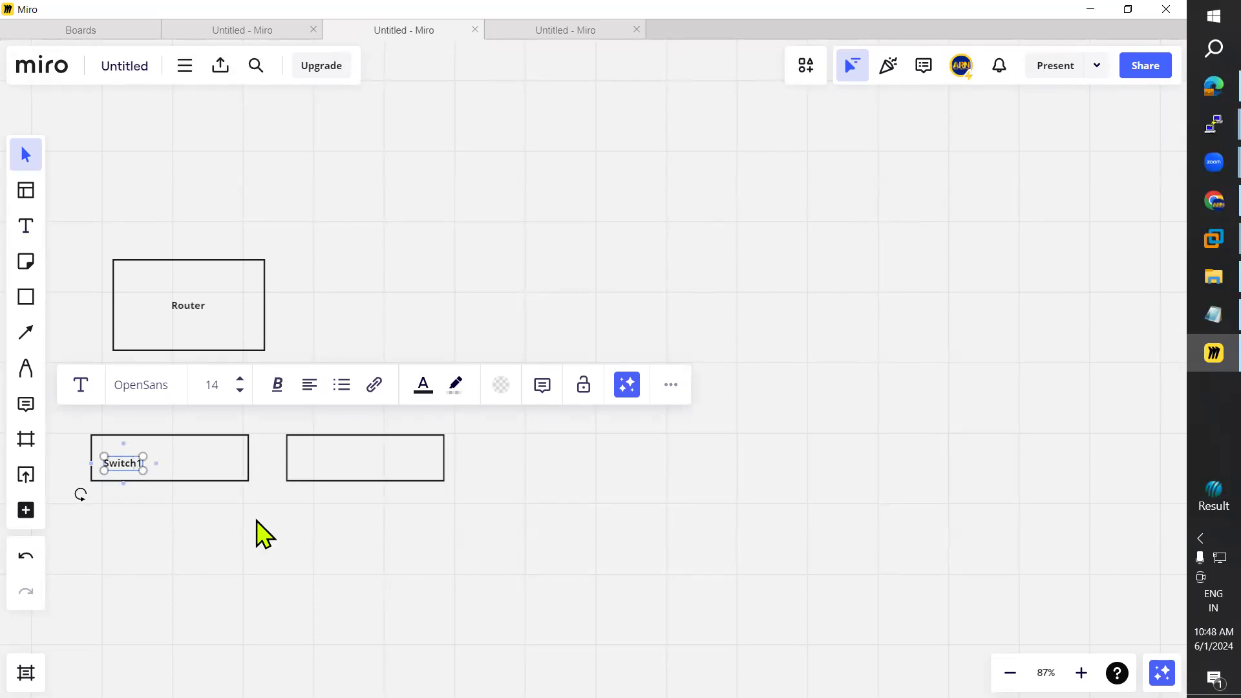
pyautogui.click(258, 533)
pyautogui.moveTo(147, 466); pyautogui.dragTo(173, 459)
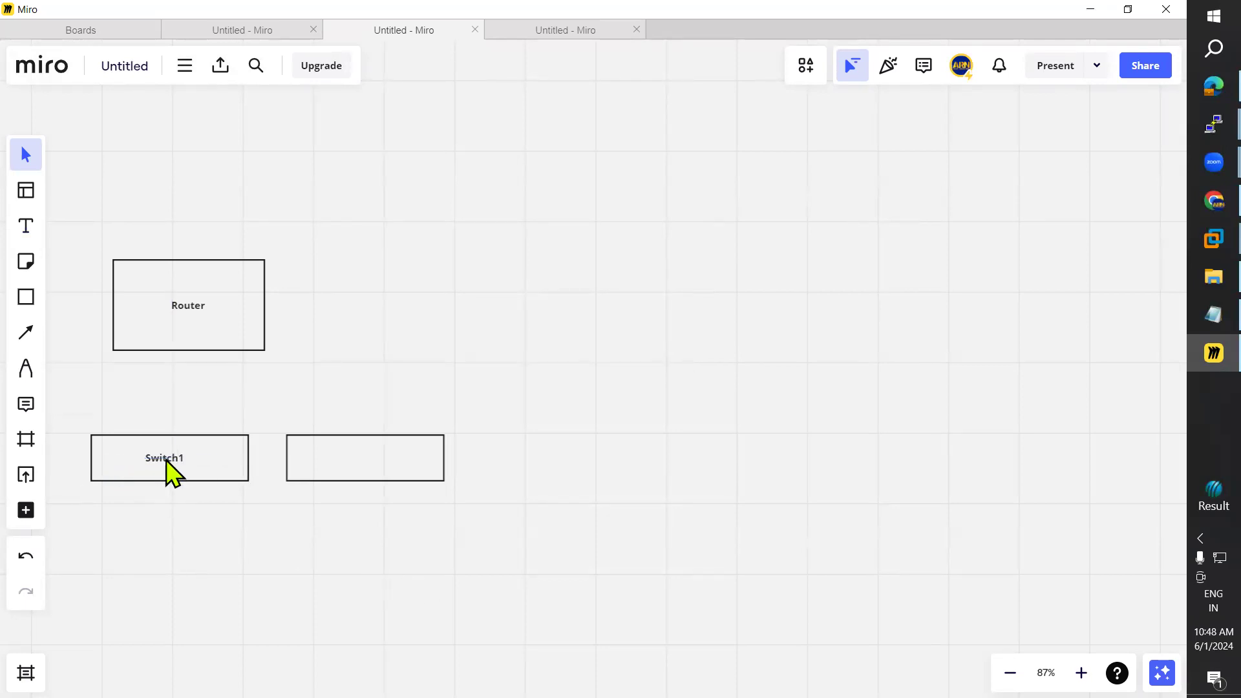
pyautogui.hotkey('ctrl', 'v')
pyautogui.moveTo(356, 456); pyautogui.dragTo(360, 459)
pyautogui.doubleClick(359, 459)
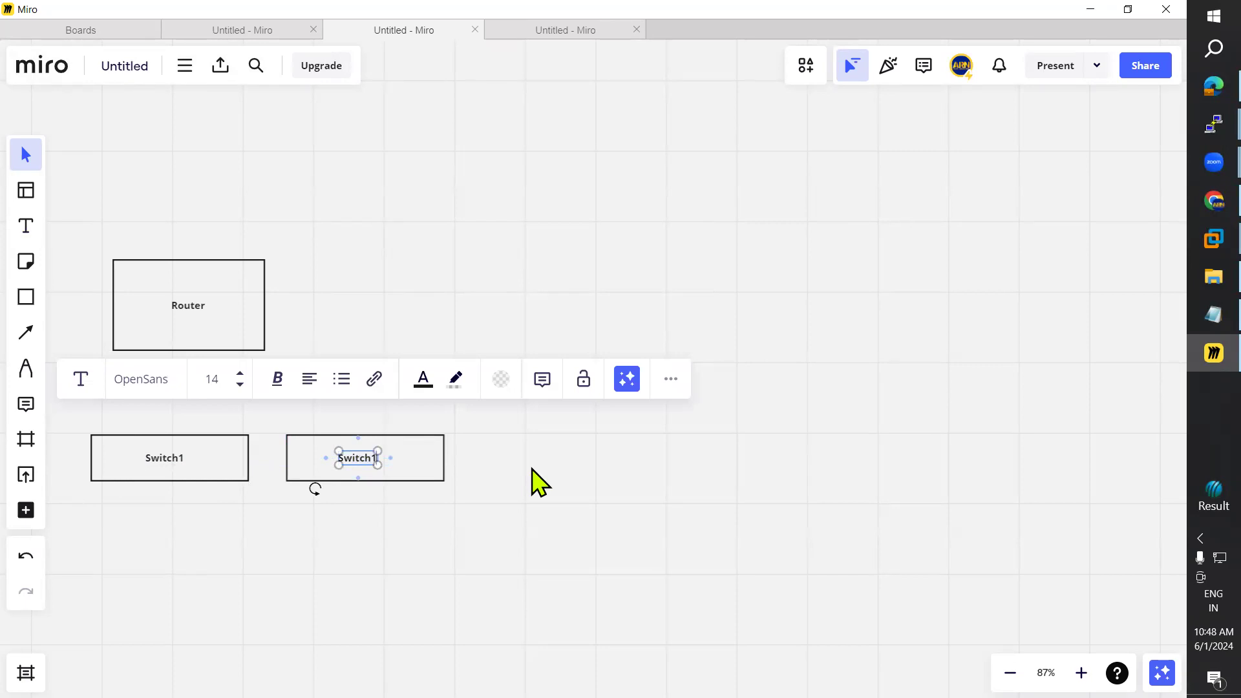
pyautogui.click(307, 530)
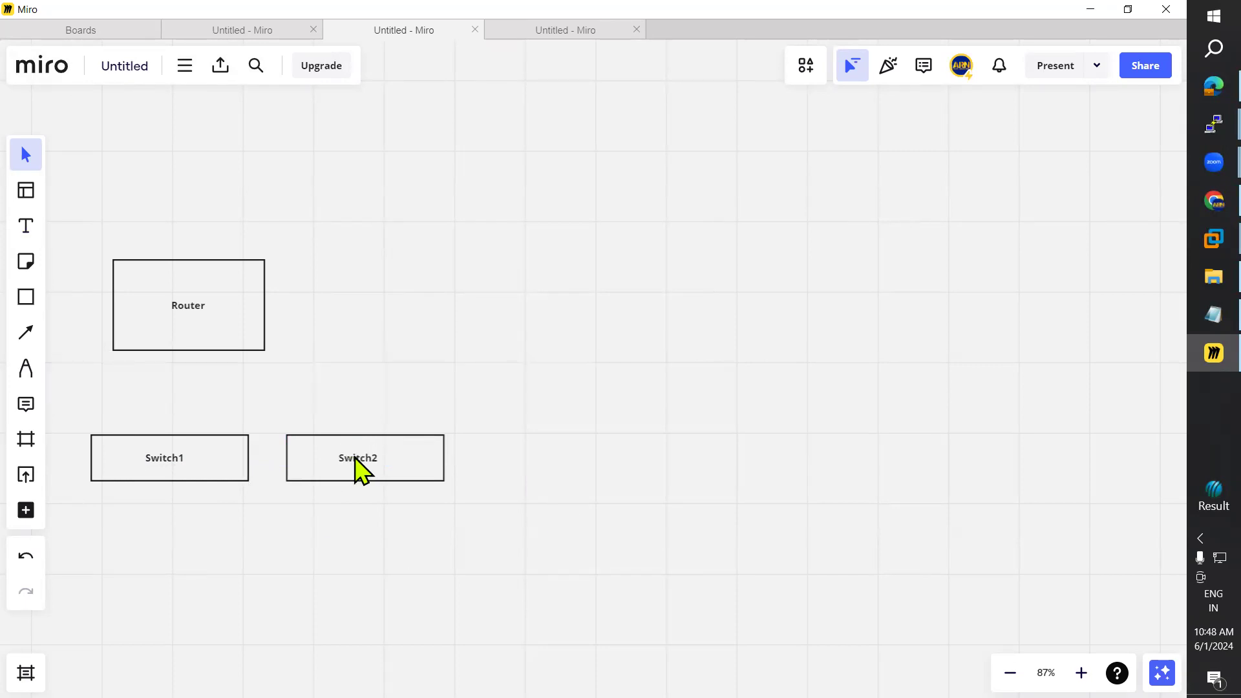
# Step: Connect Switch1 and Switch2 to Router with curved arrows, then raise Router and recentre its label
pyautogui.click(29, 334)
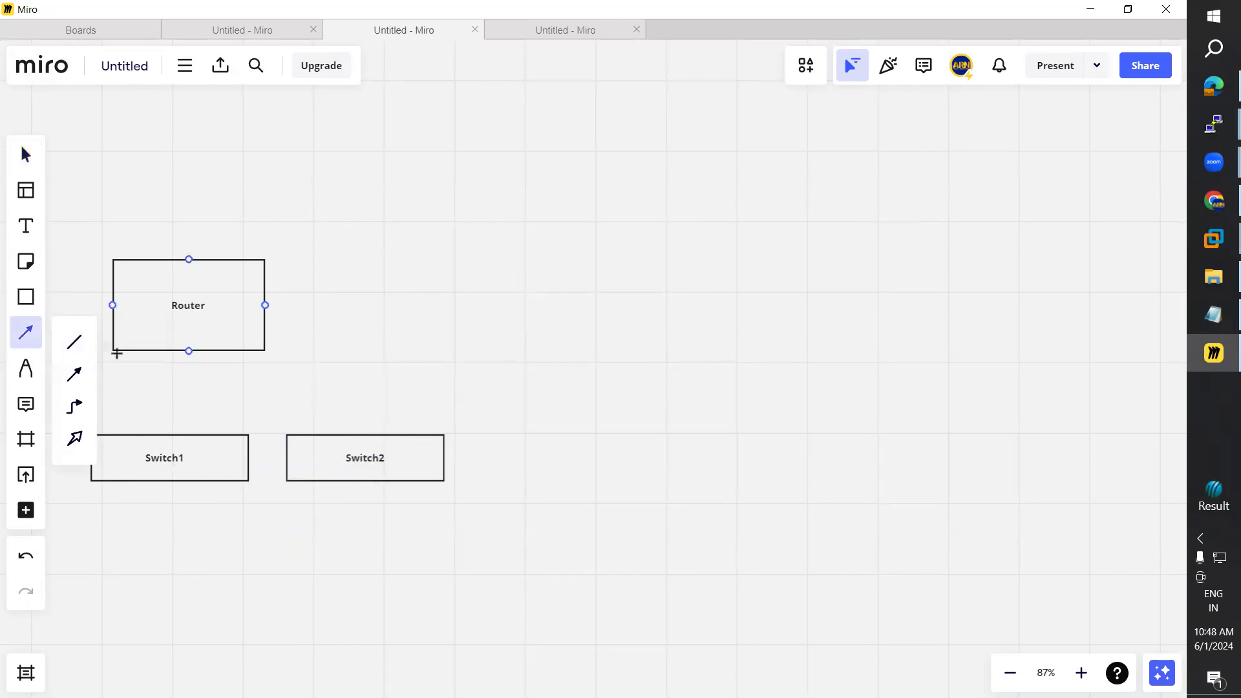
pyautogui.moveTo(117, 433); pyautogui.dragTo(138, 352)
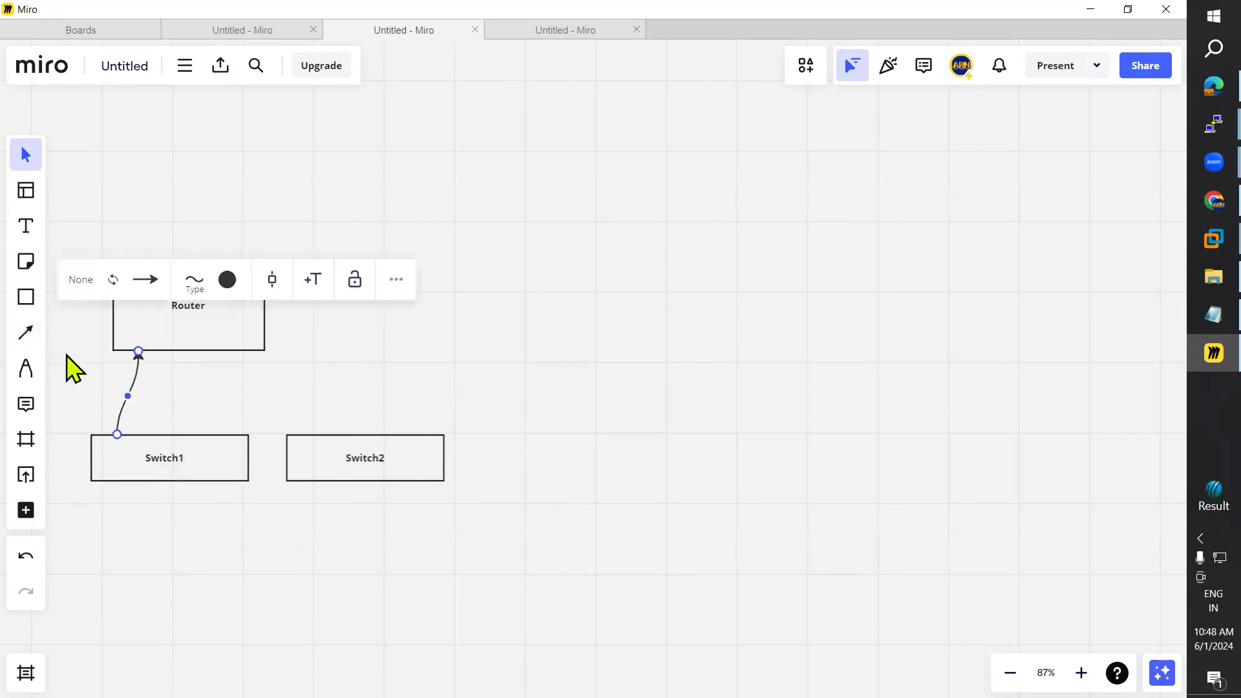
pyautogui.click(29, 337)
pyautogui.moveTo(356, 434)
pyautogui.mouseDown()
pyautogui.moveTo(238, 370)
pyautogui.moveTo(229, 353)
pyautogui.mouseUp()
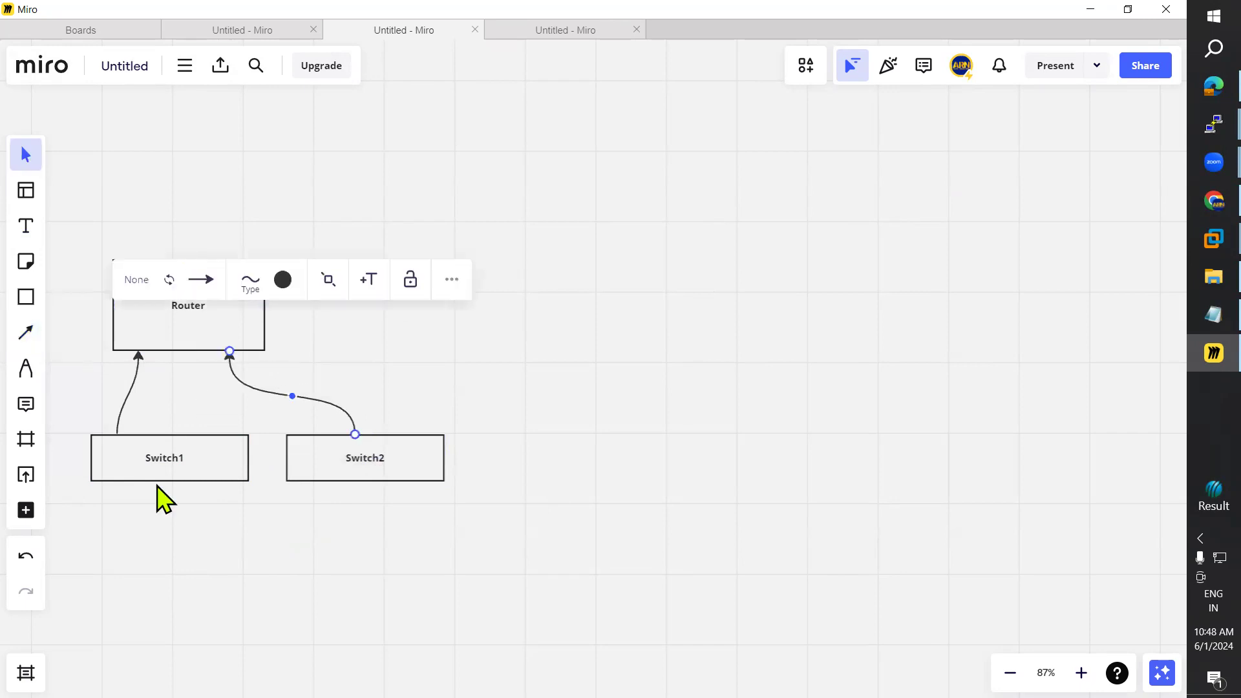
pyautogui.moveTo(174, 459); pyautogui.dragTo(167, 457)
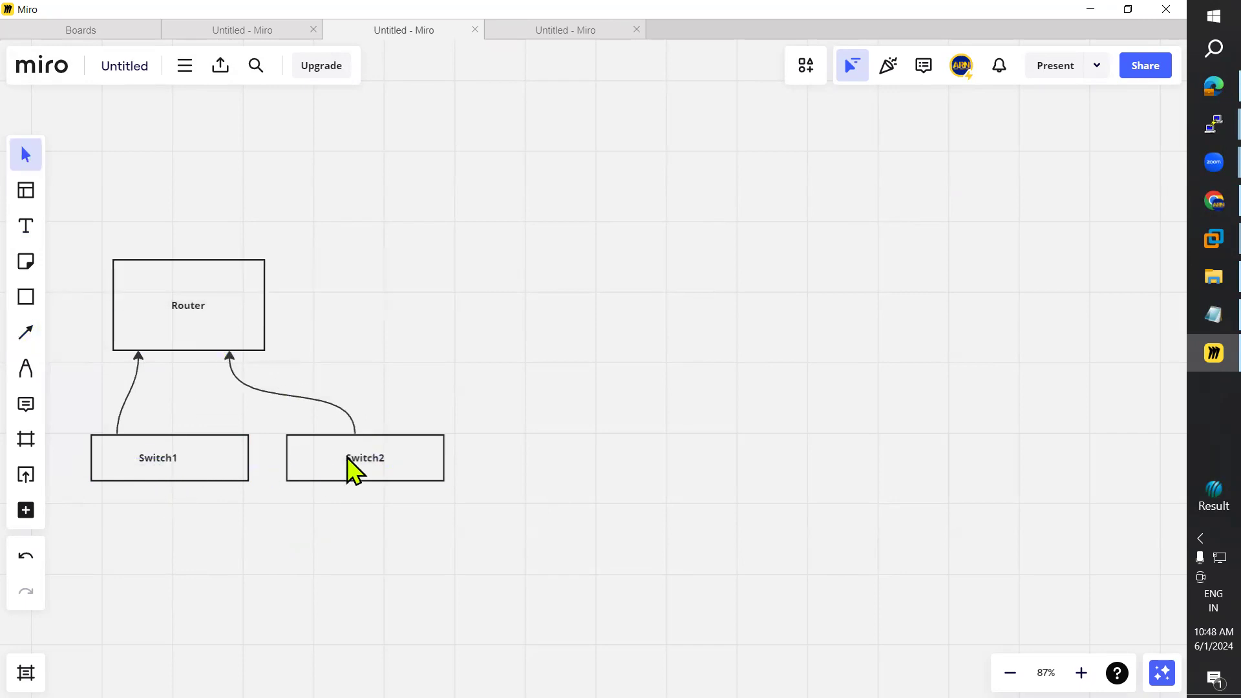
pyautogui.moveTo(257, 316); pyautogui.dragTo(304, 281)
pyautogui.moveTo(188, 309); pyautogui.dragTo(235, 264)
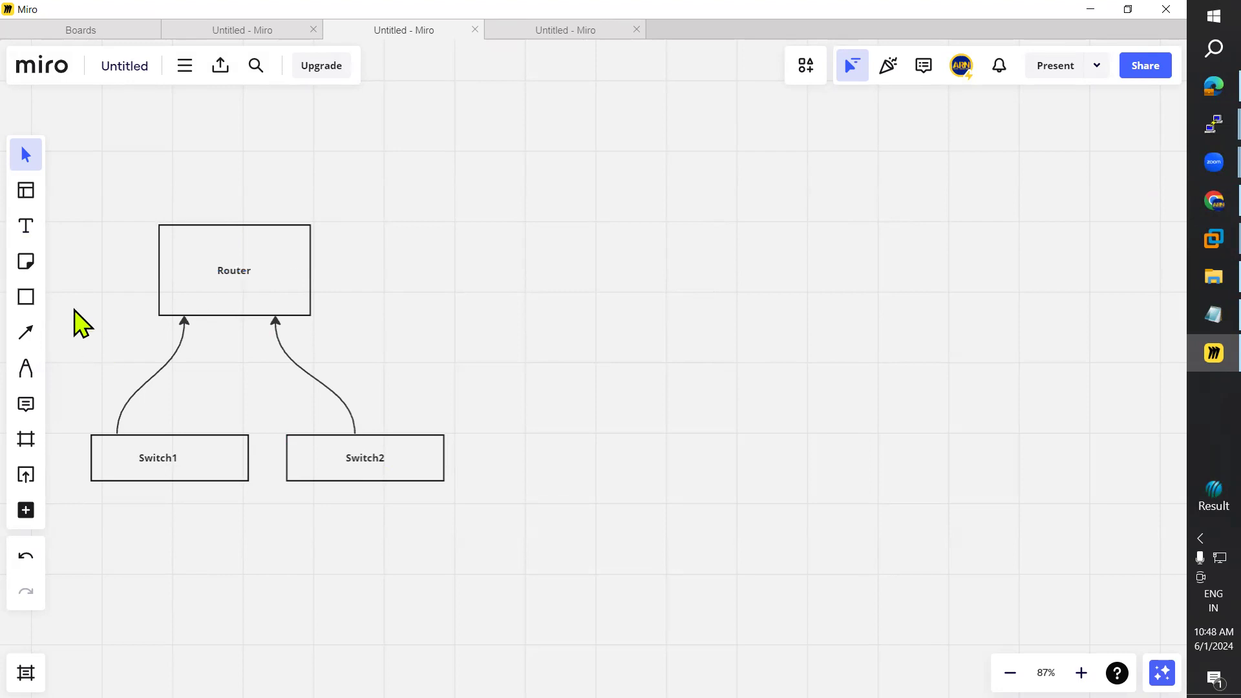
# Step: Place 172.16.1.0 under Switch1, then copy it under Switch2 and edit it to 192.168.1.0
pyautogui.click(26, 226)
pyautogui.click(165, 507)
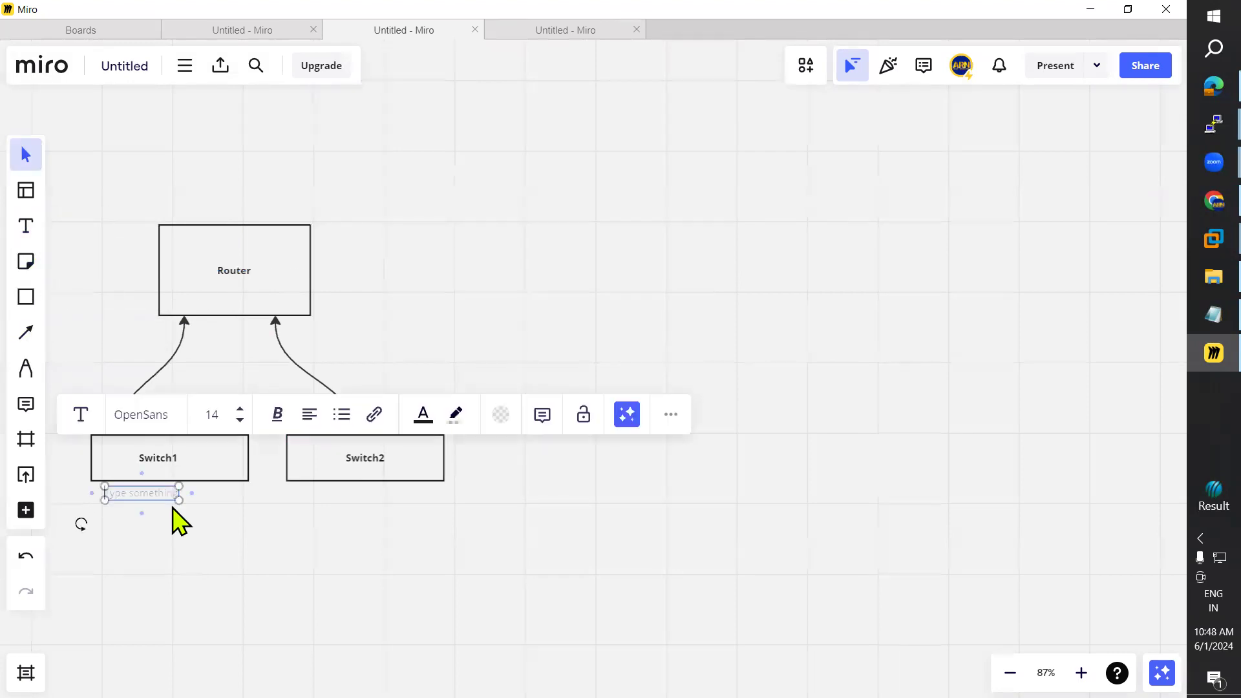
pyautogui.write('172.16.1.0')
pyautogui.click(167, 502)
pyautogui.moveTo(126, 491); pyautogui.dragTo(155, 488)
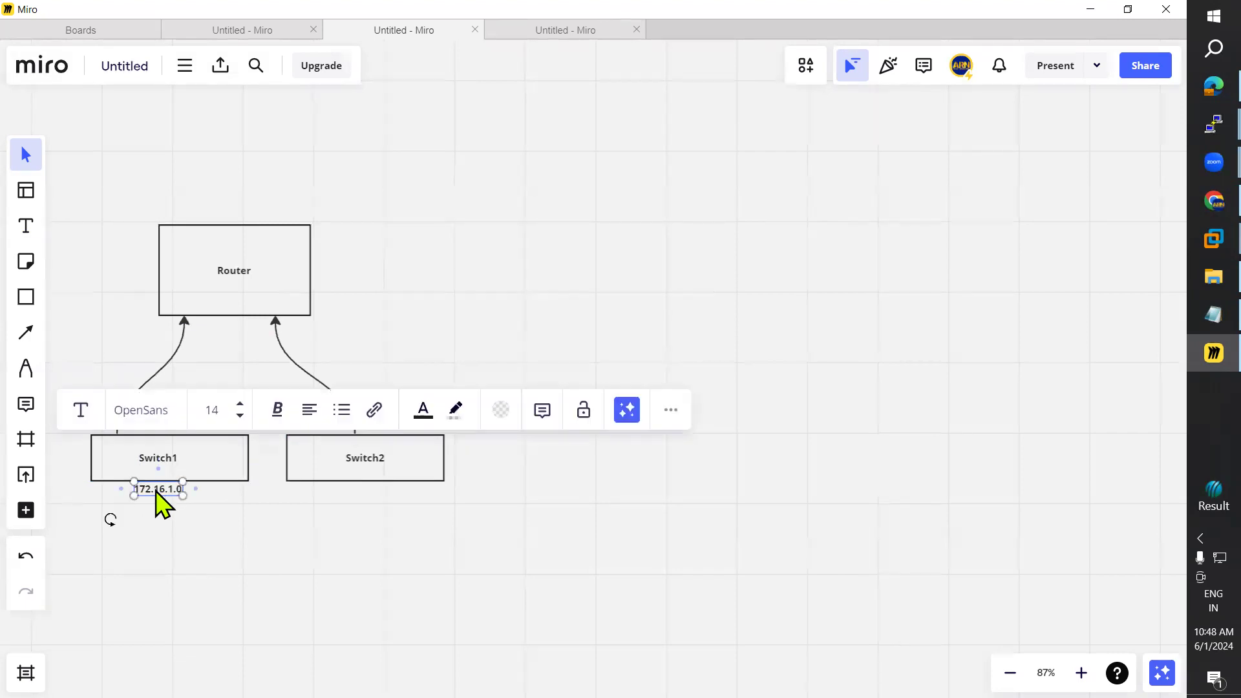
pyautogui.click(367, 516)
pyautogui.write('172.16.1.0')
pyautogui.doubleClick(346, 505)
pyautogui.click(354, 502)
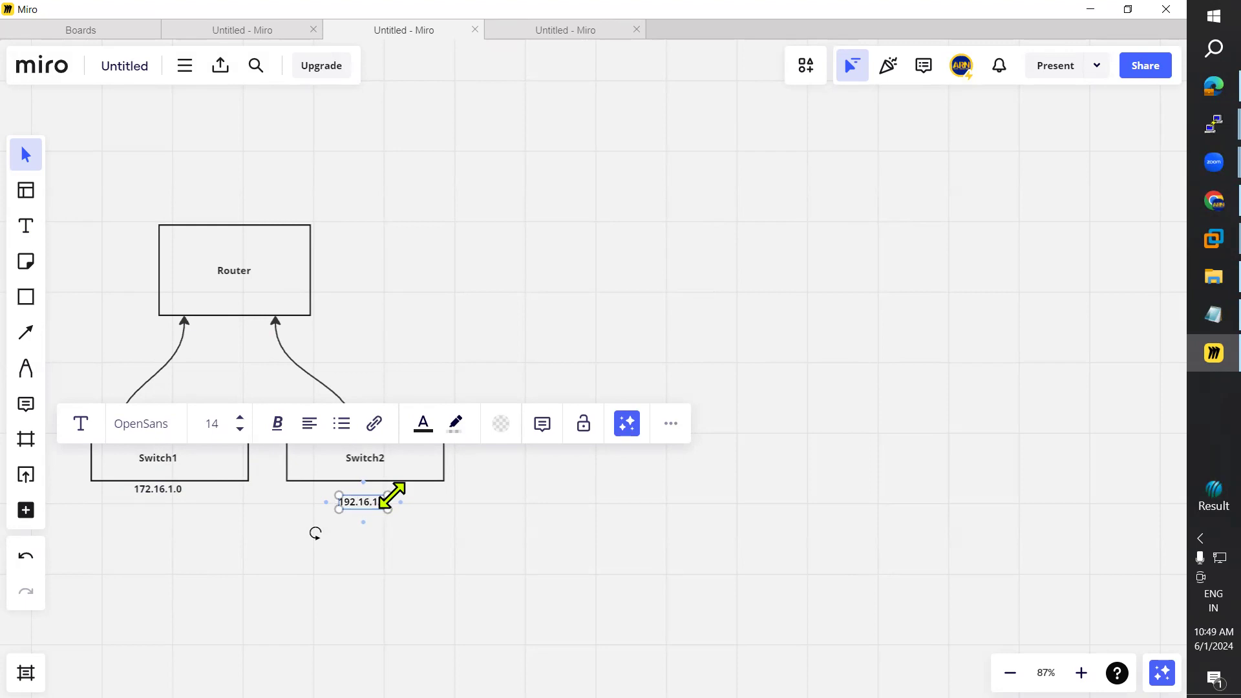
pyautogui.click(275, 570)
pyautogui.moveTo(362, 507); pyautogui.dragTo(360, 498)
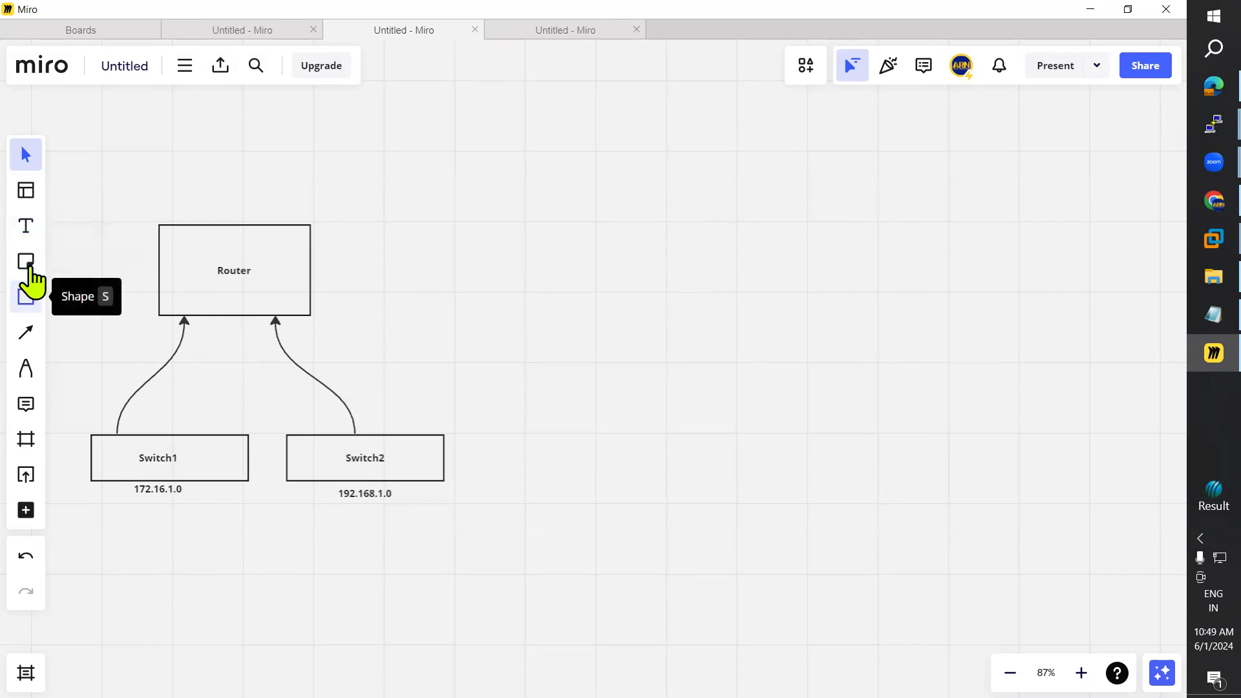
# Step: Add an enlarged cloud shape from the full shape library to the right of Router
pyautogui.click(29, 298)
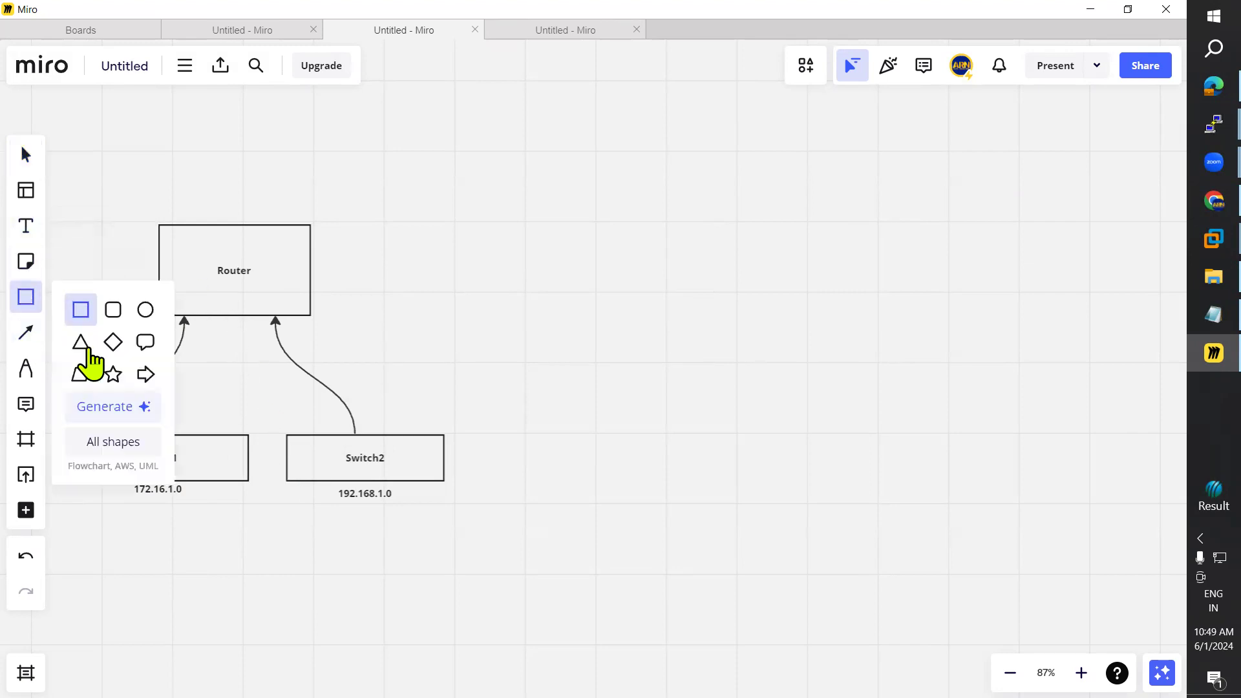
pyautogui.click(127, 411)
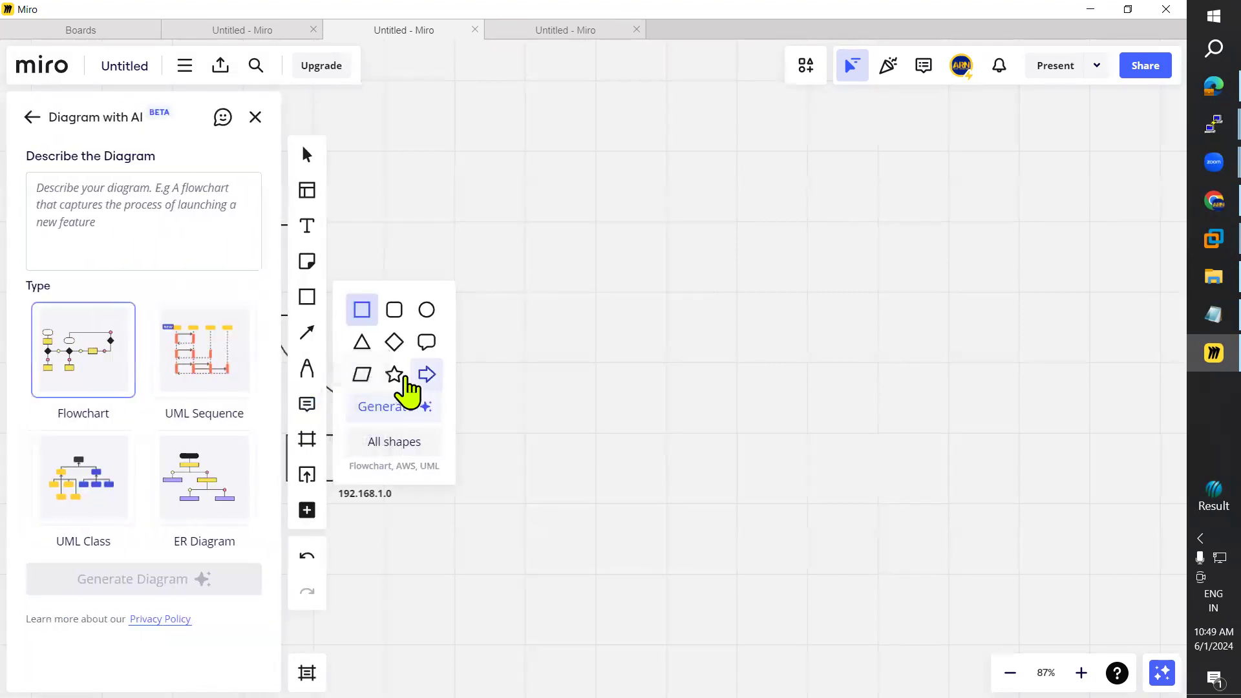
pyautogui.click(32, 119)
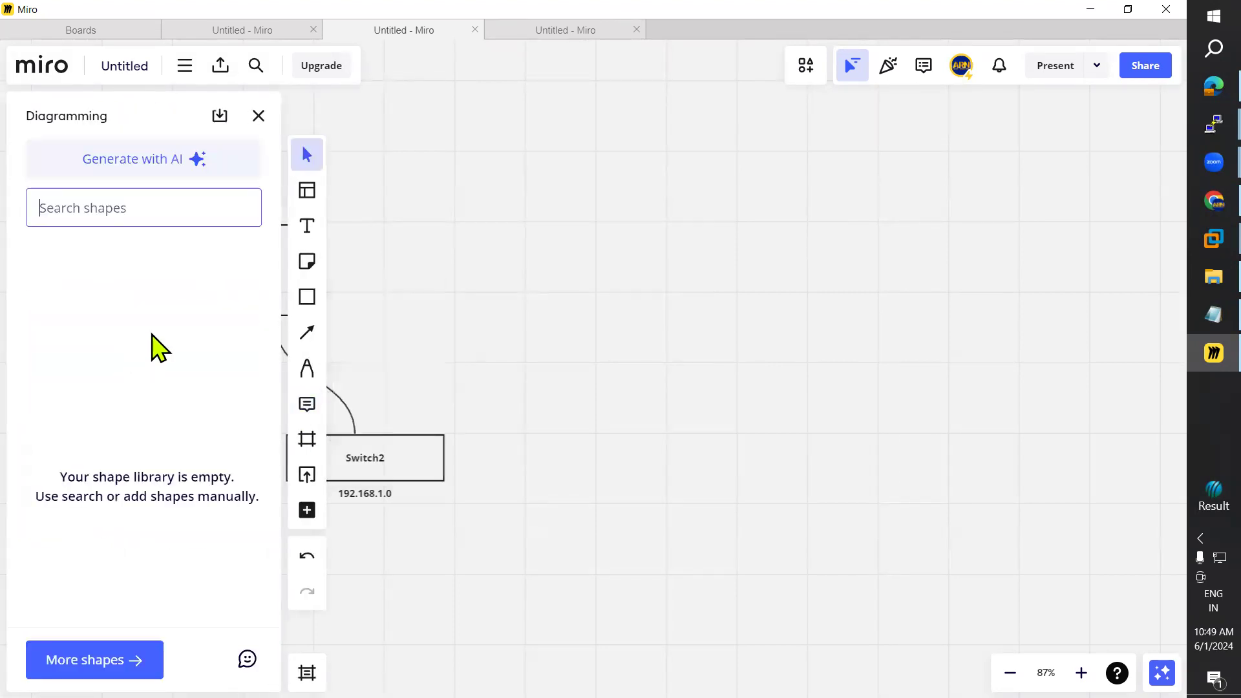
pyautogui.moveTo(207, 401); pyautogui.dragTo(593, 370)
pyautogui.click(355, 299)
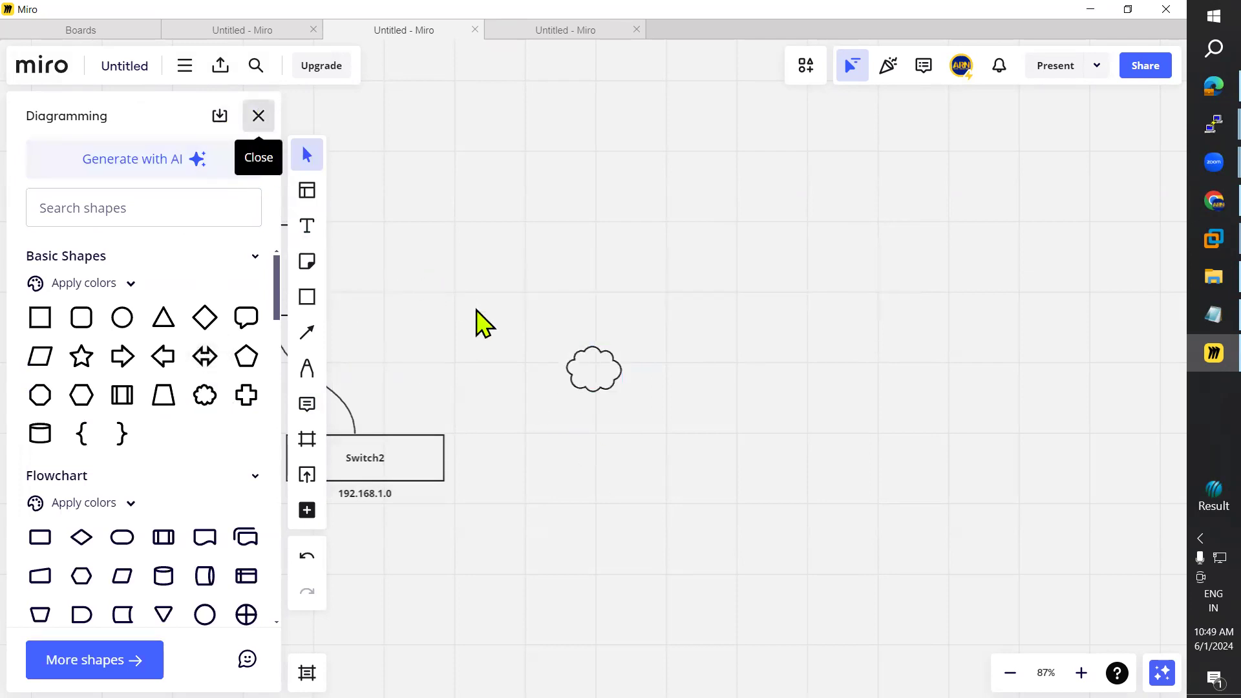
pyautogui.moveTo(595, 380); pyautogui.dragTo(830, 261)
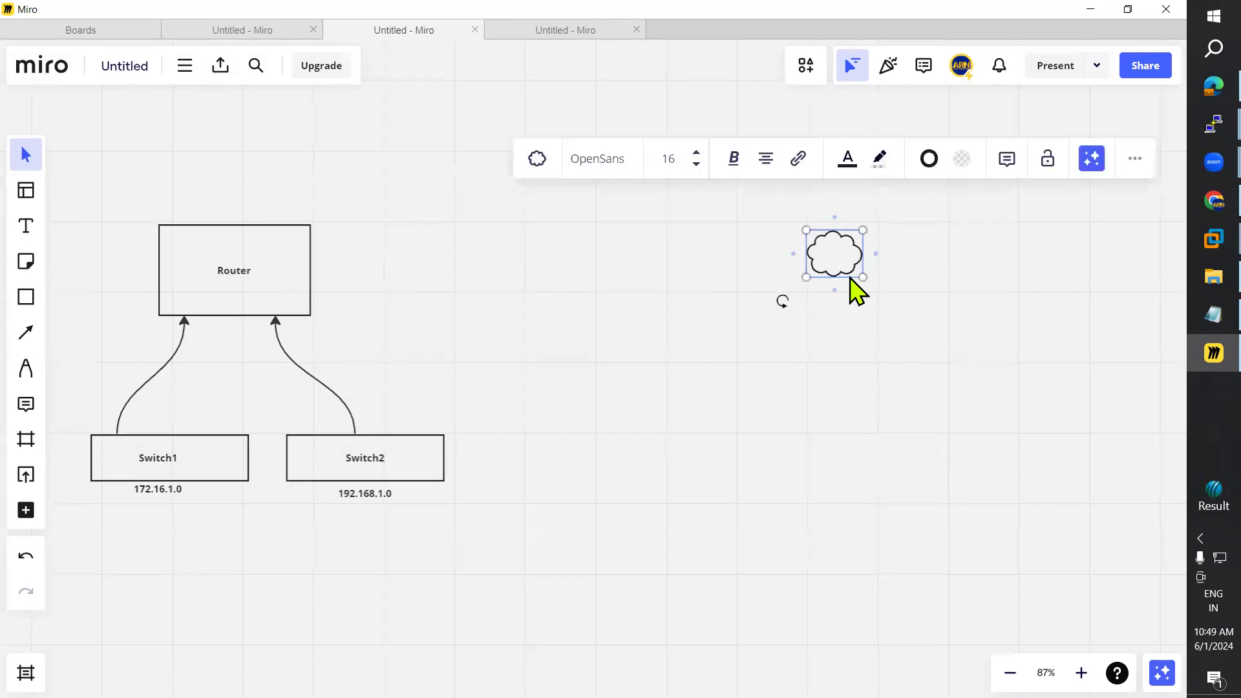
pyautogui.moveTo(862, 279)
pyautogui.mouseDown()
pyautogui.moveTo(912, 323)
pyautogui.moveTo(866, 284)
pyautogui.mouseUp()
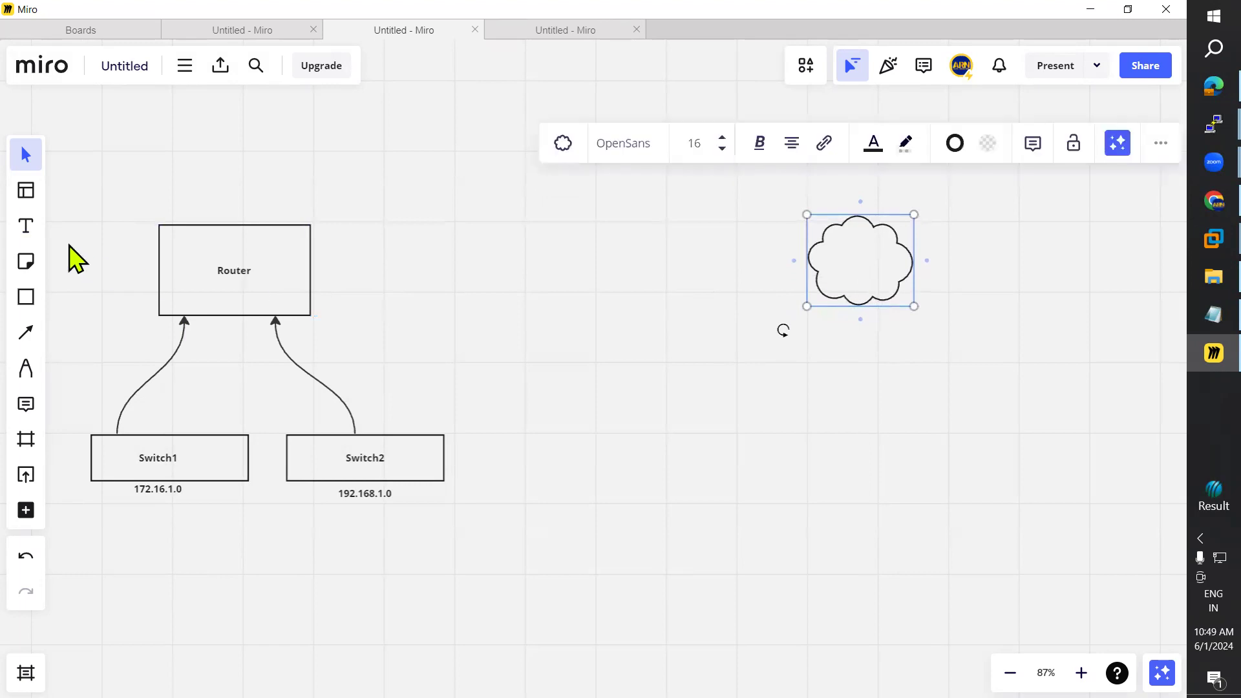
# Step: Draw an arrow from Router to the cloud and label the cloud INTERNET
pyautogui.click(26, 332)
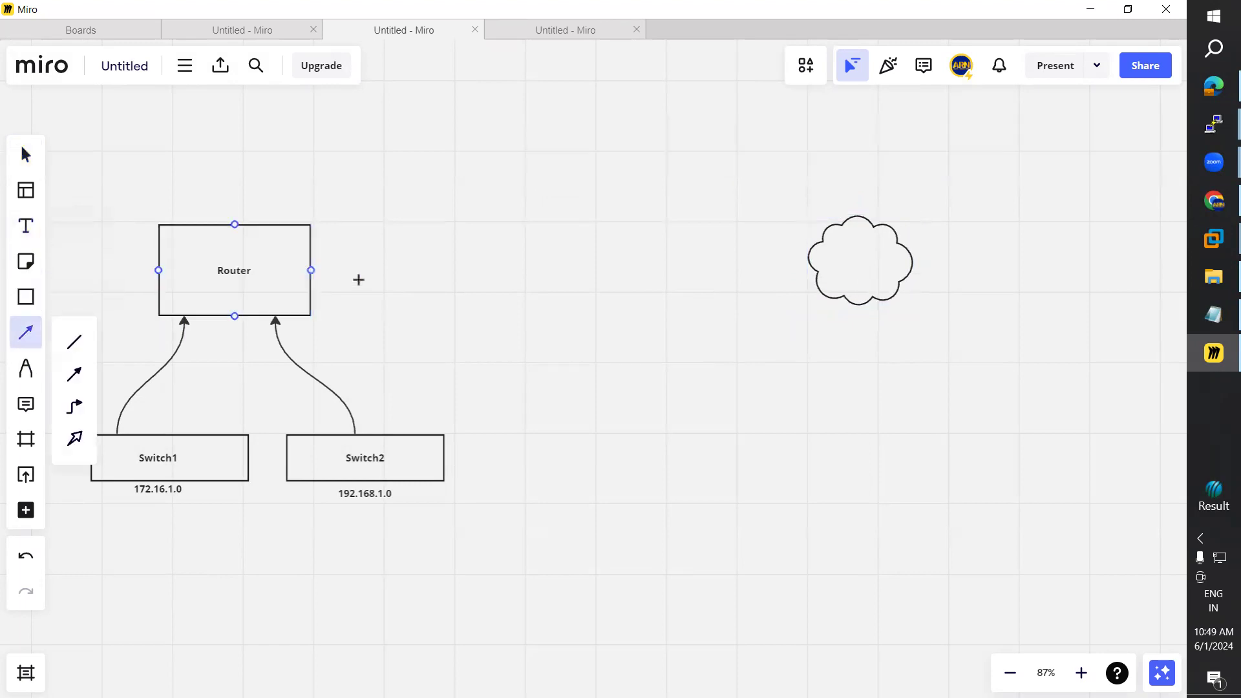
pyautogui.moveTo(336, 269); pyautogui.dragTo(803, 262)
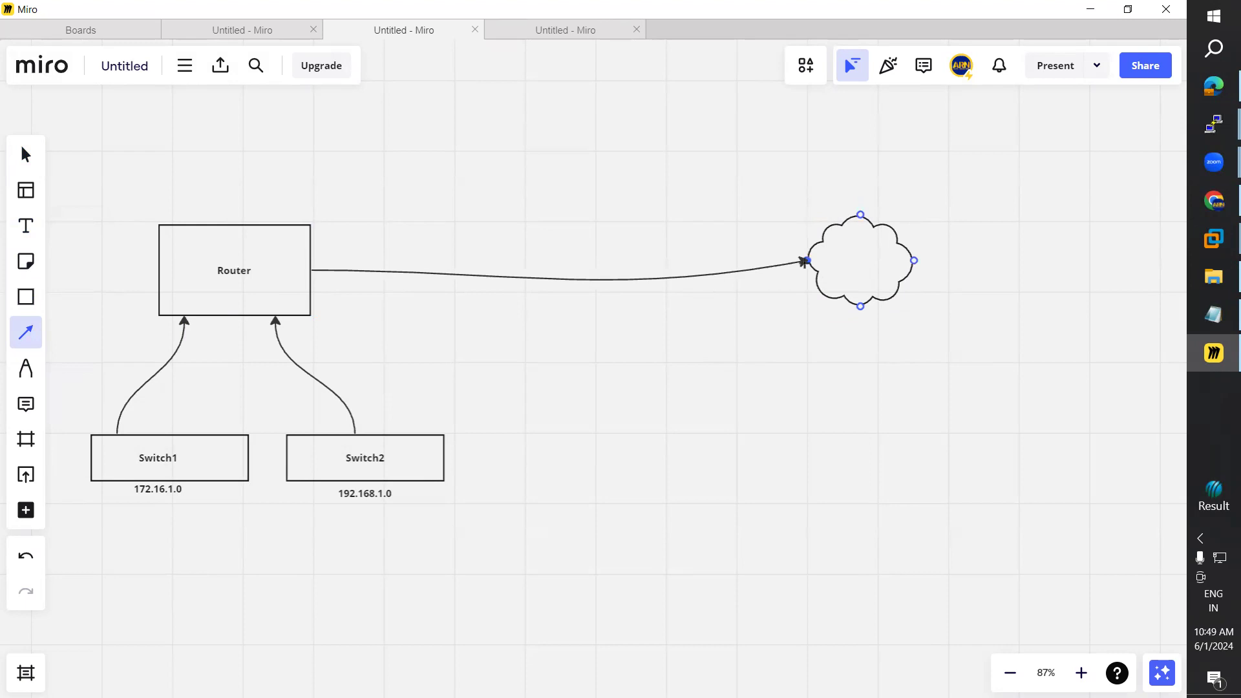
pyautogui.click(25, 225)
pyautogui.click(842, 264)
pyautogui.write('NTERNET')
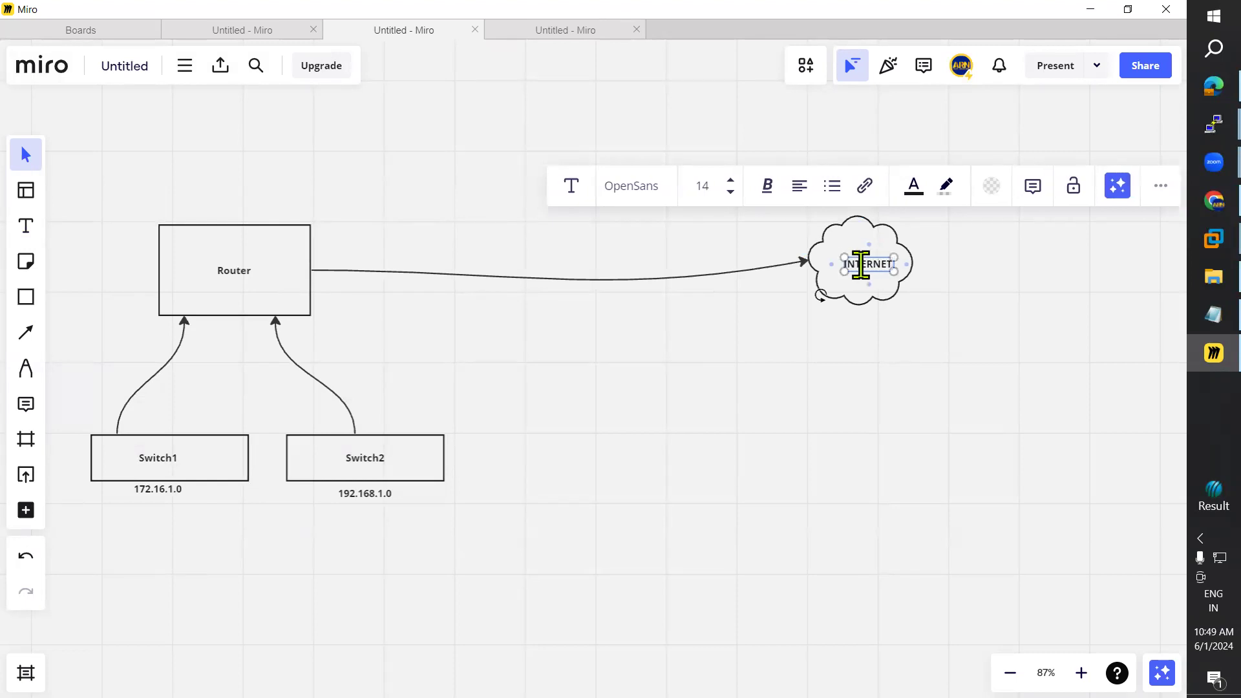
pyautogui.click(1057, 410)
pyautogui.moveTo(859, 265); pyautogui.dragTo(850, 251)
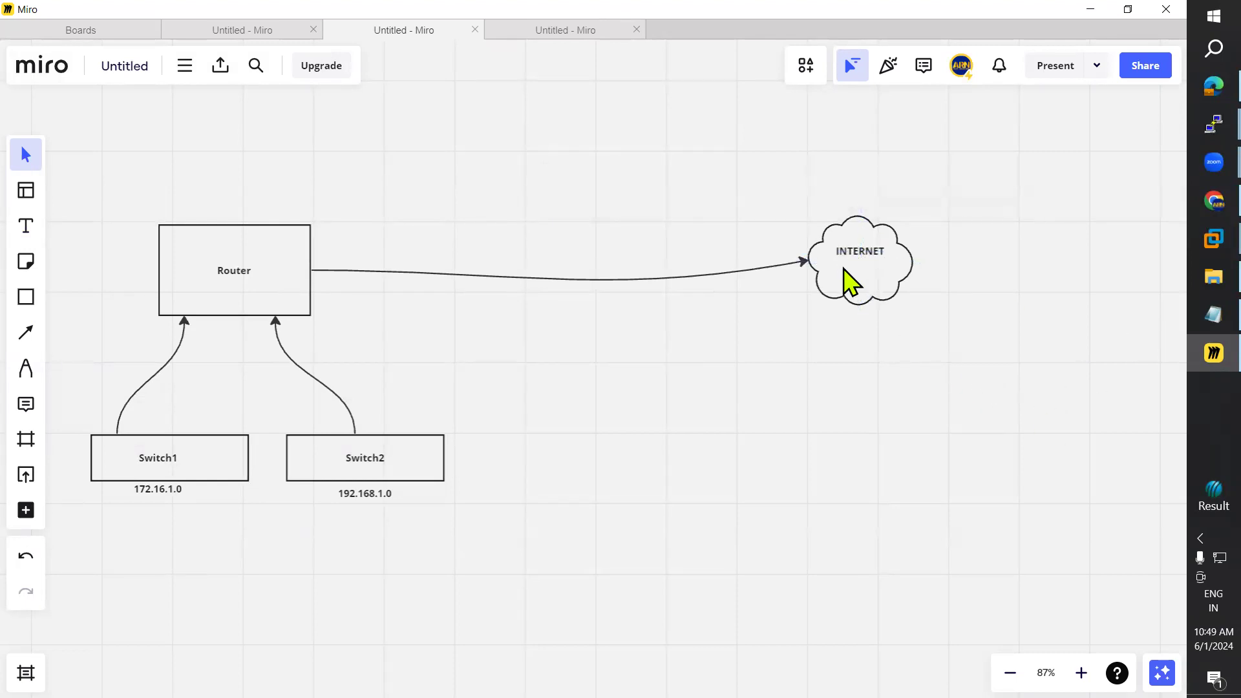
# Step: Draw a return arrow from INTERNET to Router and a first device box arrowed below Switch1
pyautogui.click(26, 332)
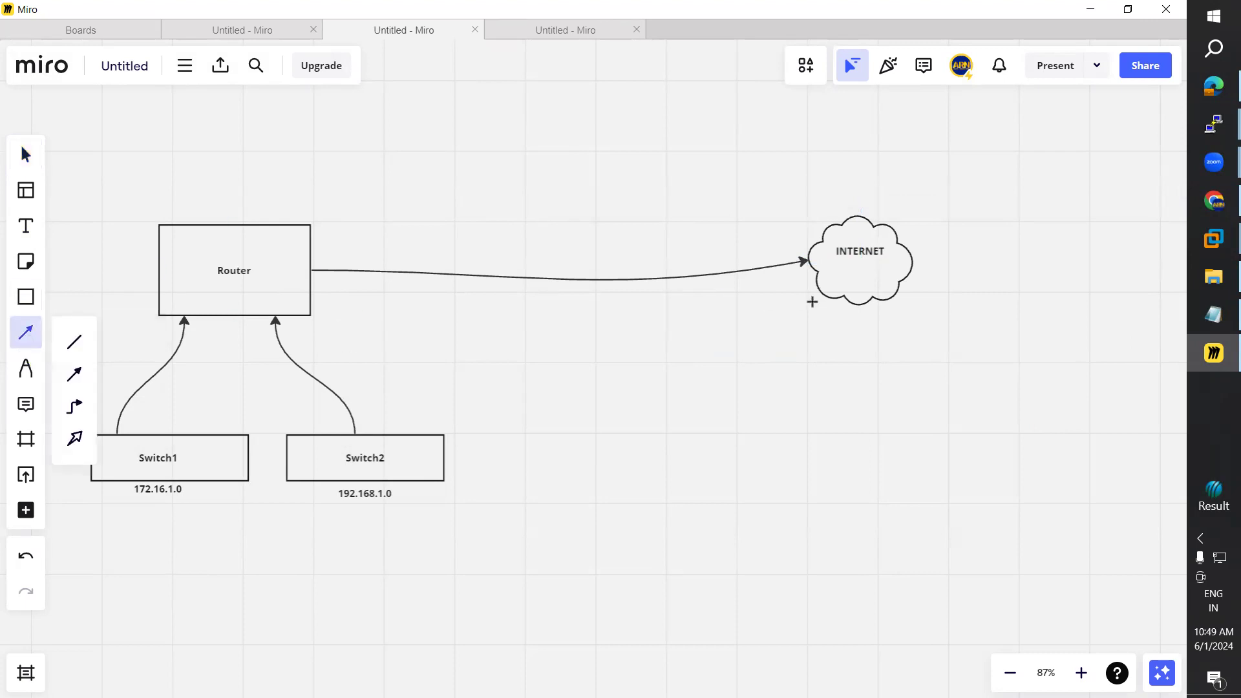
pyautogui.moveTo(812, 276); pyautogui.dragTo(313, 294)
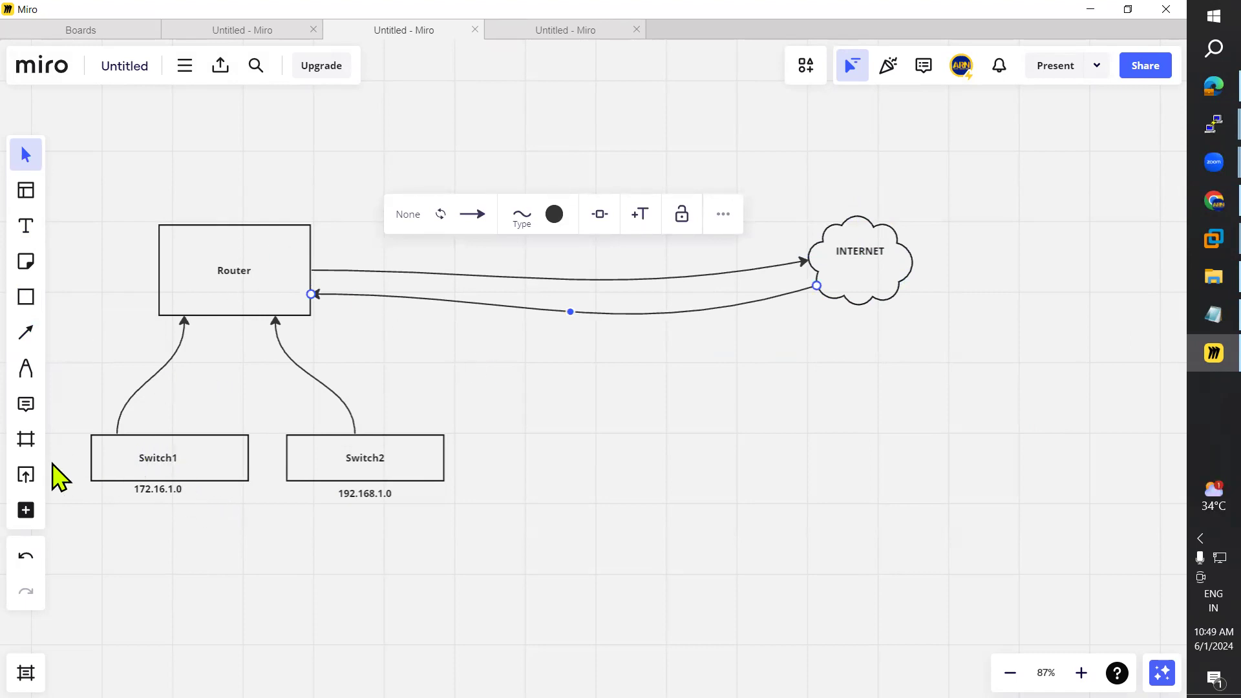
pyautogui.click(28, 333)
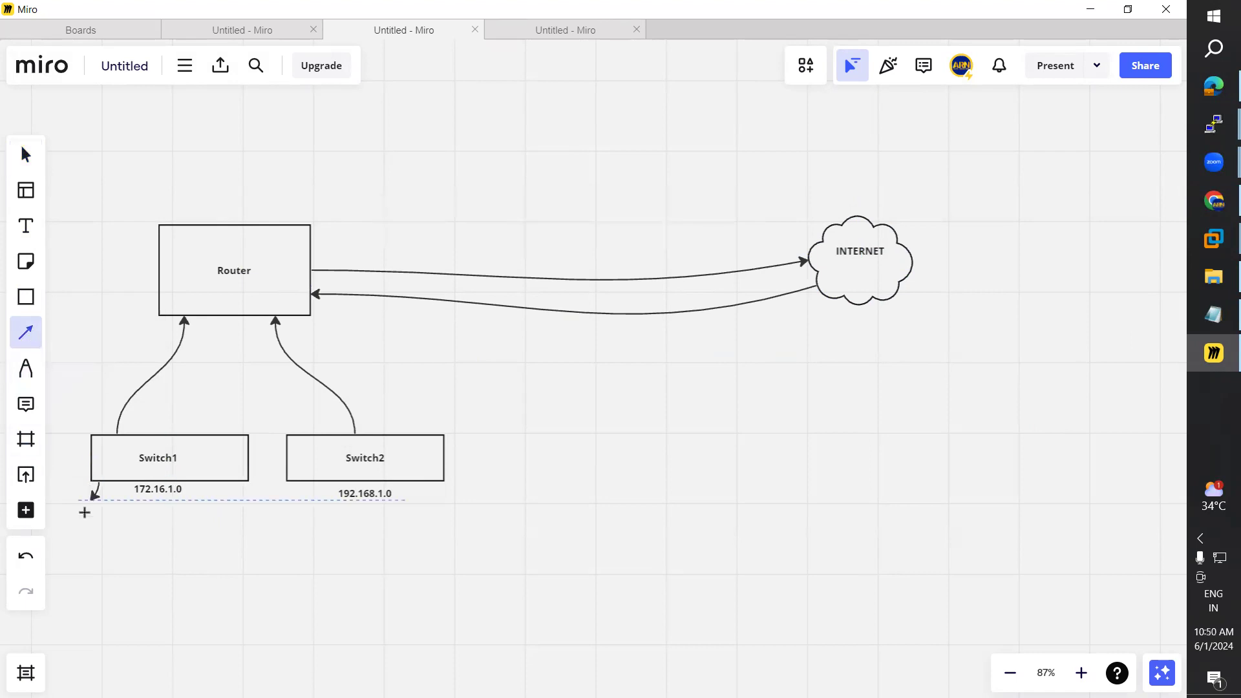
pyautogui.moveTo(85, 517); pyautogui.dragTo(87, 515)
pyautogui.click(26, 296)
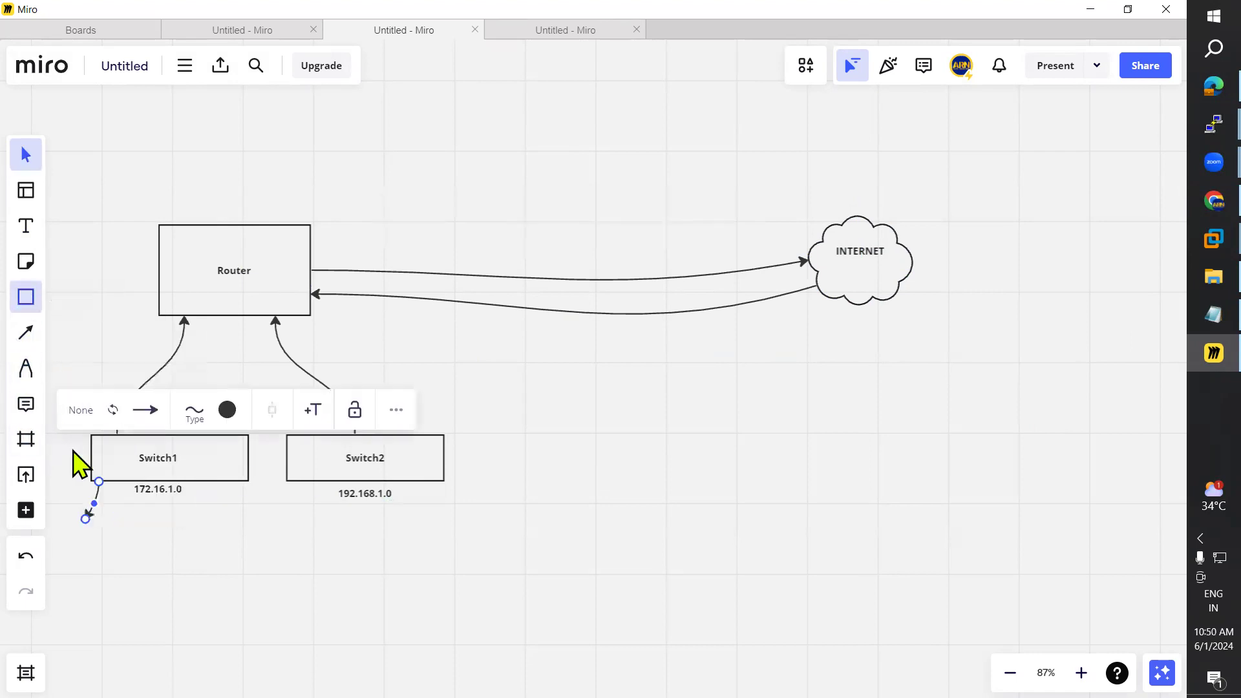
pyautogui.click(80, 310)
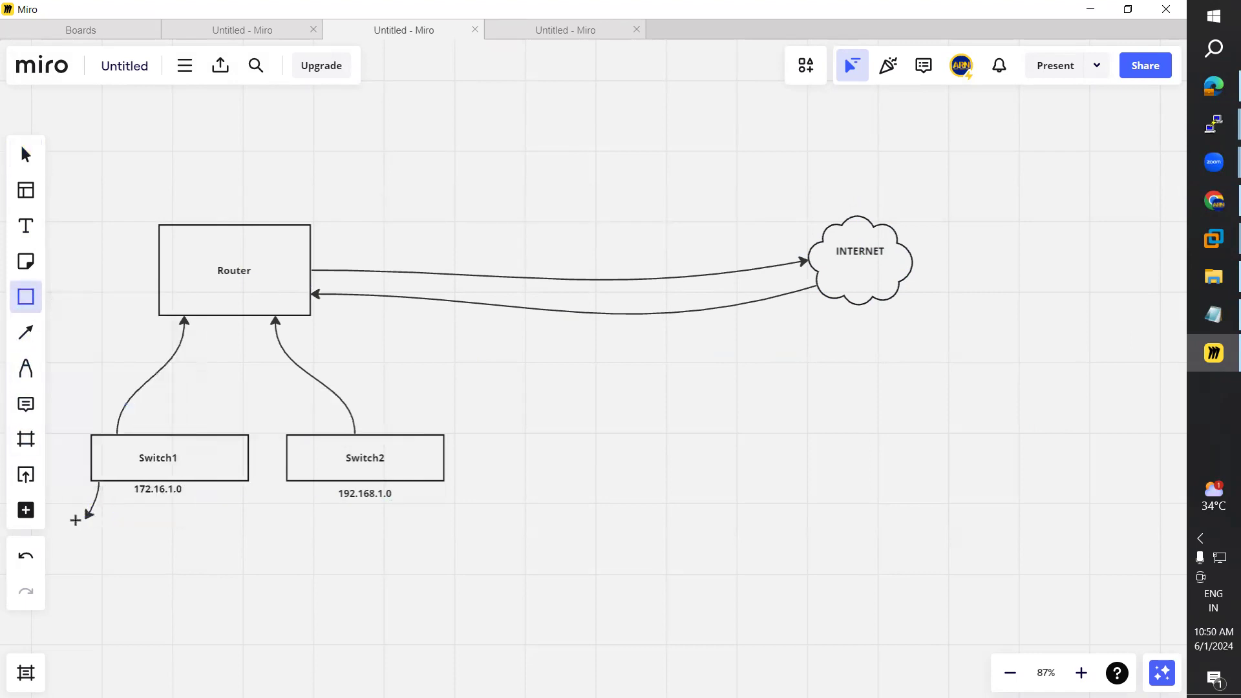
pyautogui.moveTo(65, 515); pyautogui.dragTo(98, 533)
pyautogui.click(175, 588)
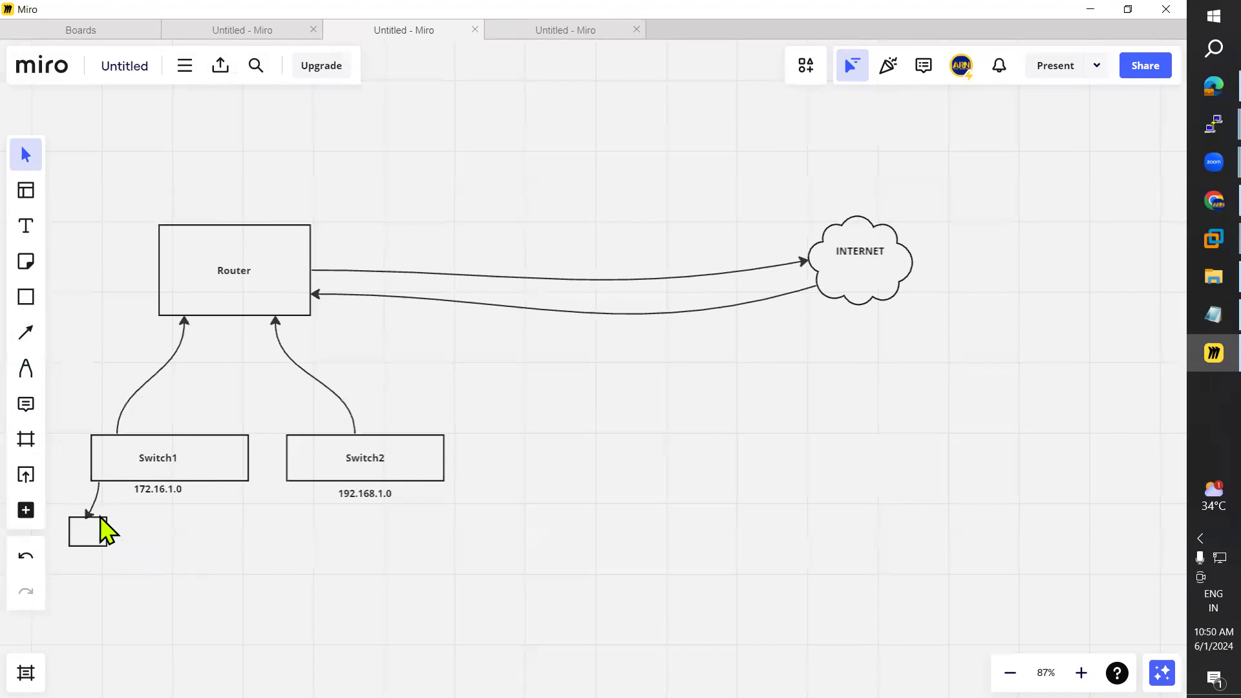
# Step: Duplicate the device box with its arrow three times, placing copies under Switch1 and Switch2
pyautogui.click(100, 522)
pyautogui.keyDown('shift'); pyautogui.click(98, 495); pyautogui.keyUp('shift')
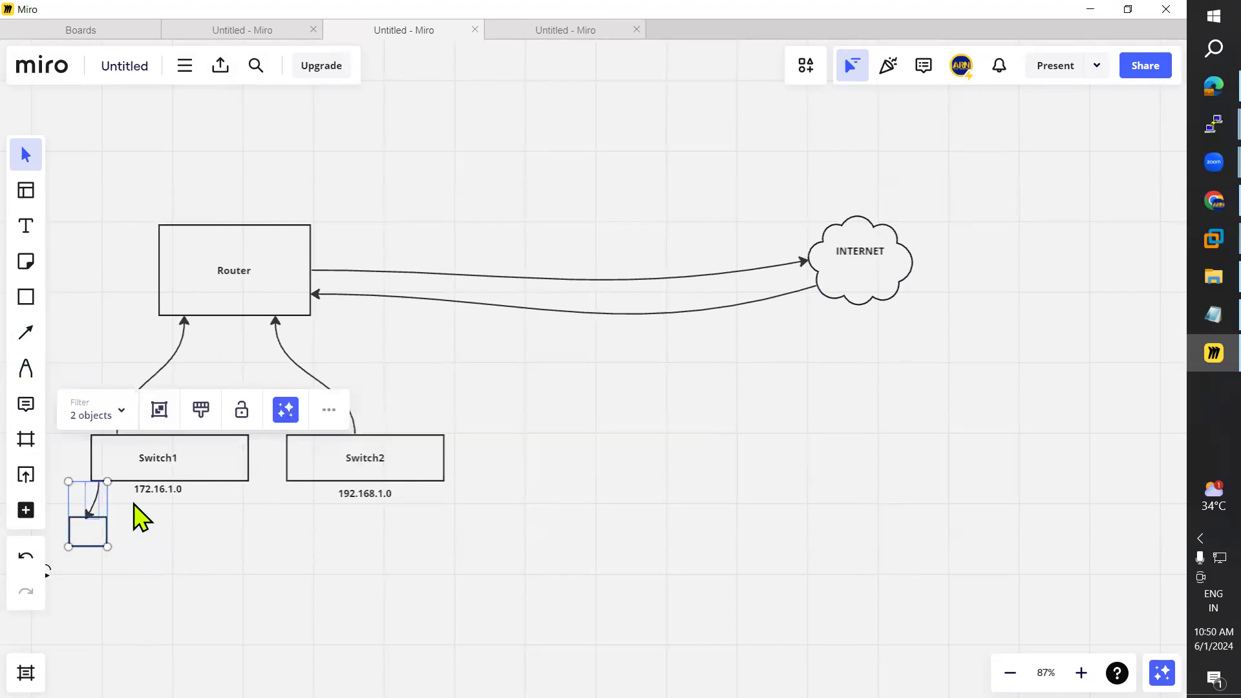
pyautogui.hotkey('ctrl', 'd')
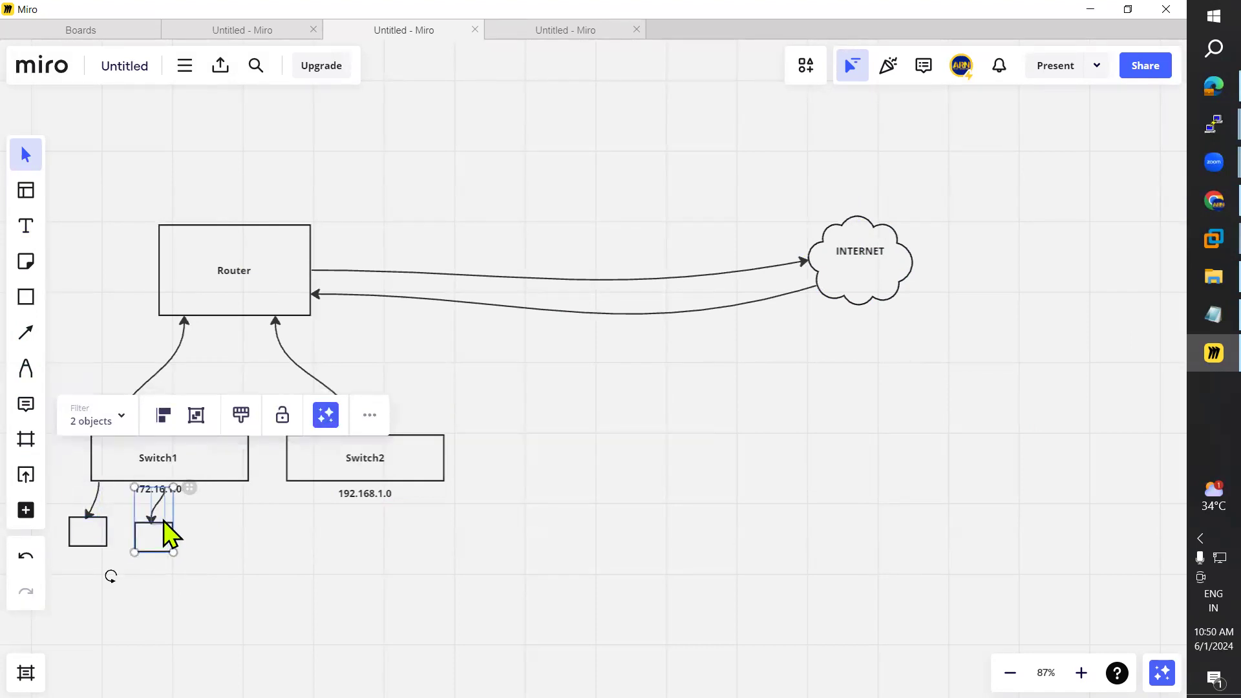
pyautogui.moveTo(154, 525); pyautogui.dragTo(224, 522)
pyautogui.click(319, 520)
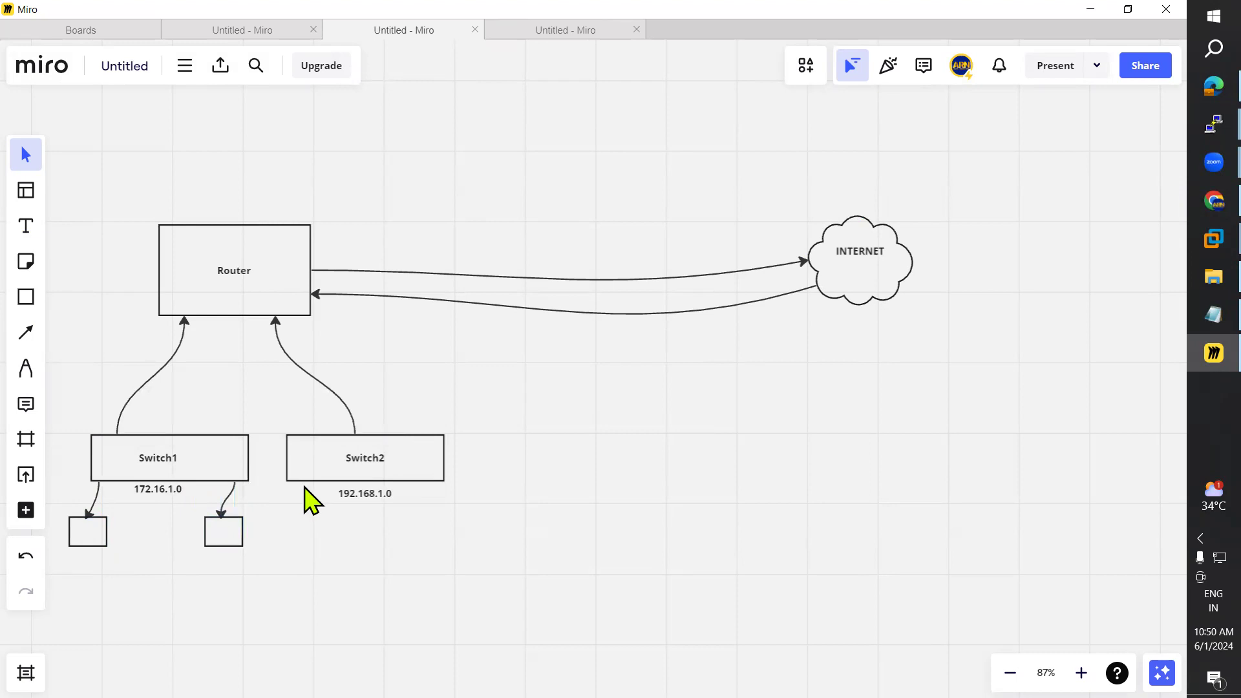
pyautogui.hotkey('ctrl', 'v')
pyautogui.moveTo(311, 513); pyautogui.dragTo(303, 543)
pyautogui.click(424, 545)
pyautogui.hotkey('ctrl', 'v')
pyautogui.moveTo(429, 531); pyautogui.dragTo(435, 512)
pyautogui.click(350, 592)
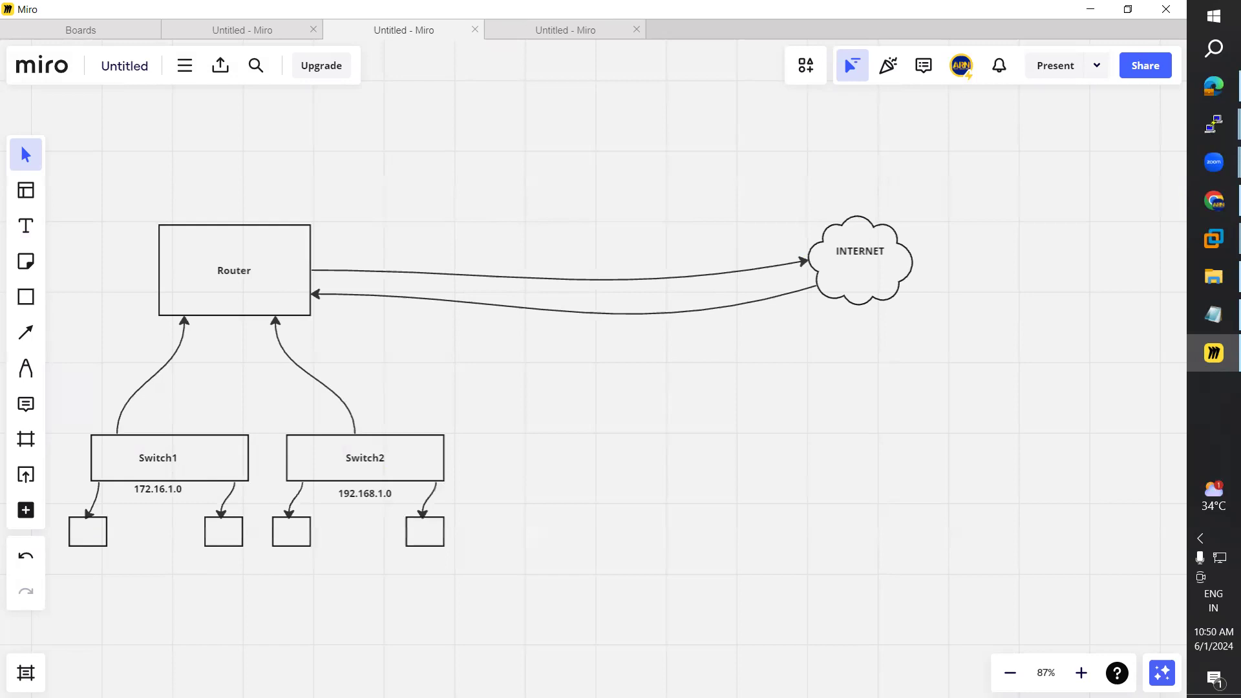
# Step: Raise the INTERNET cloud, lift the upper arrow's start on Router, and label that arrow Routing
pyautogui.moveTo(863, 258); pyautogui.dragTo(866, 236)
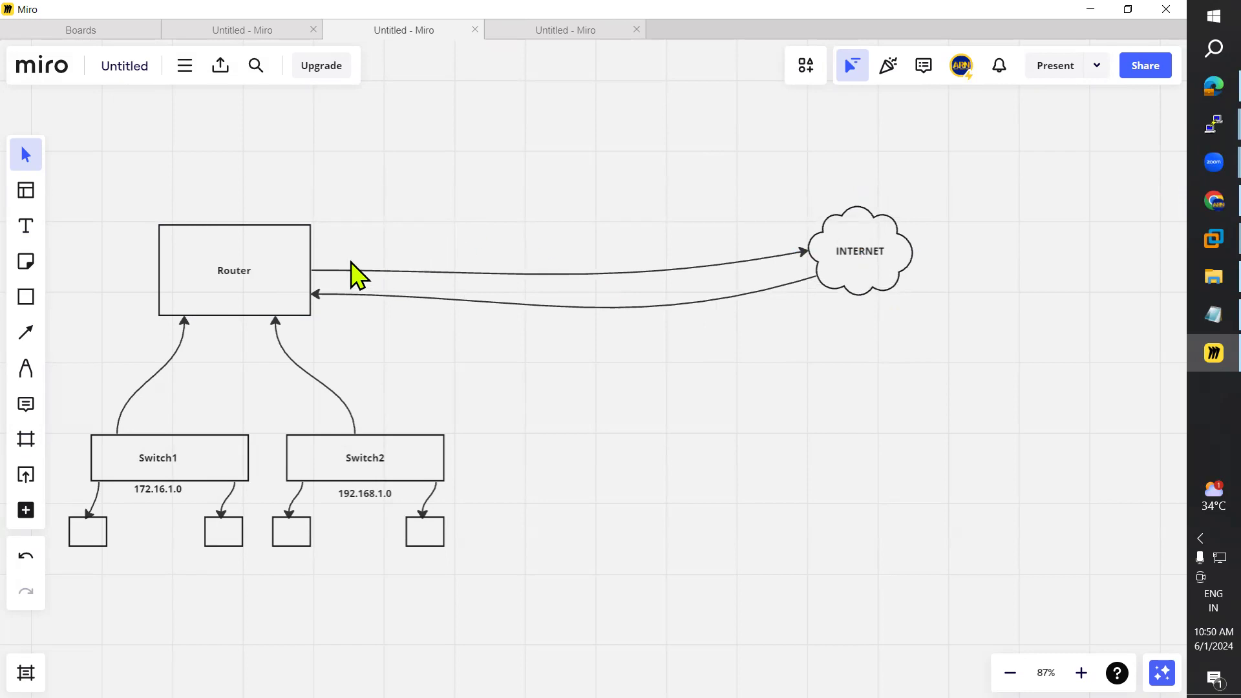
pyautogui.click(327, 270)
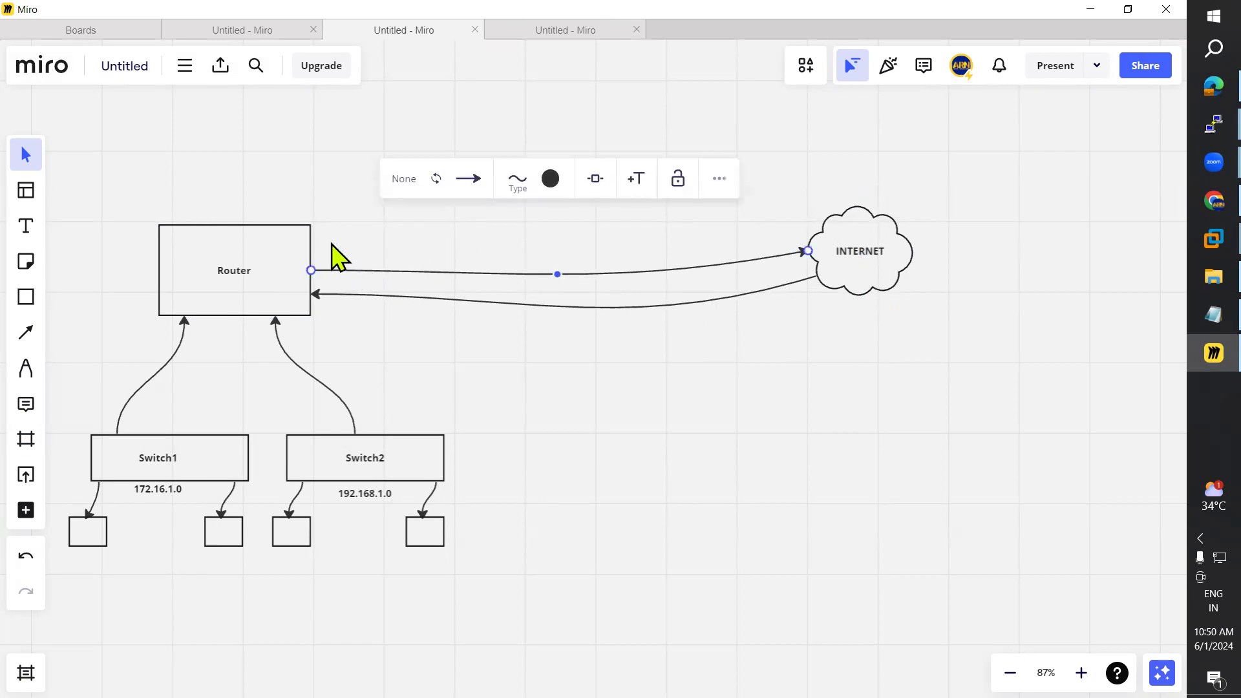
pyautogui.moveTo(313, 266); pyautogui.dragTo(312, 252)
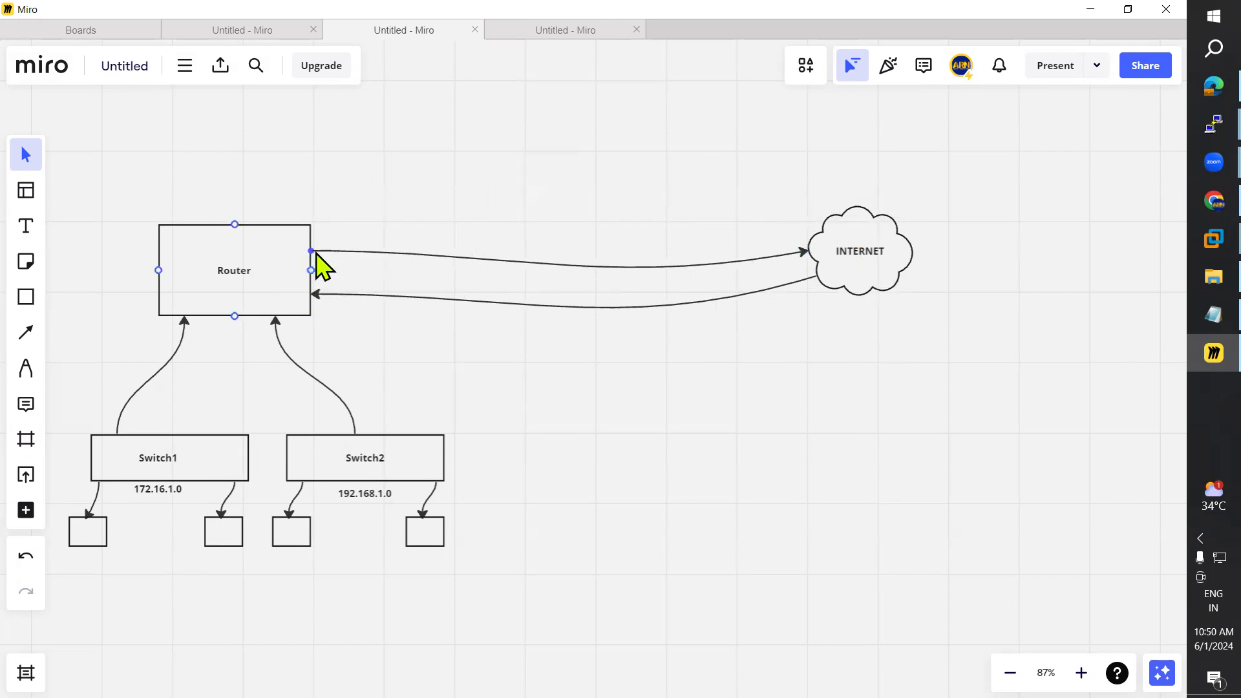
pyautogui.click(313, 294)
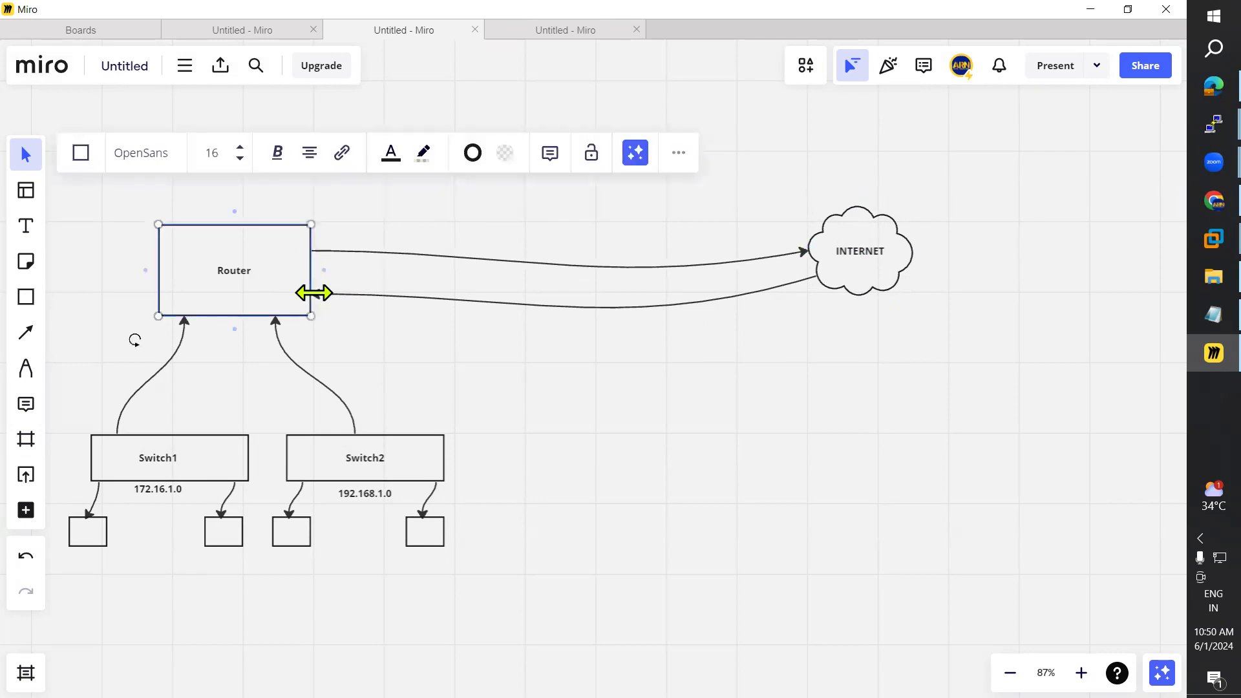
pyautogui.click(406, 330)
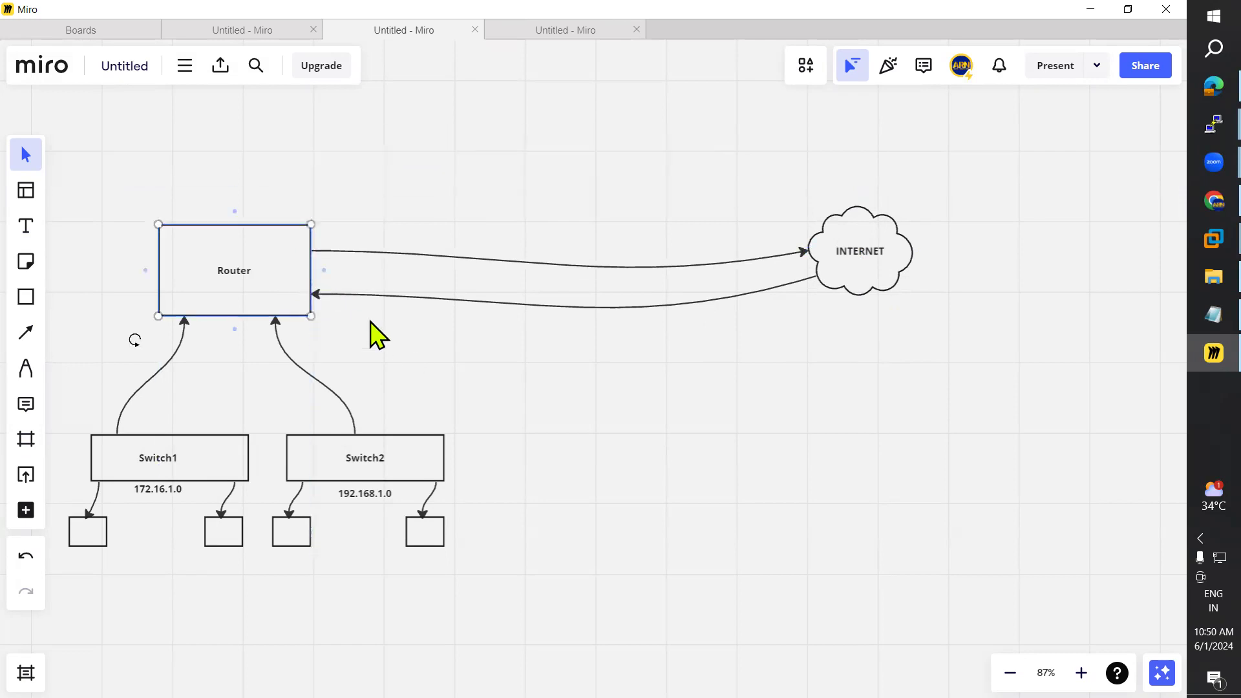
pyautogui.click(26, 229)
pyautogui.click(471, 245)
pyautogui.write('Ro')
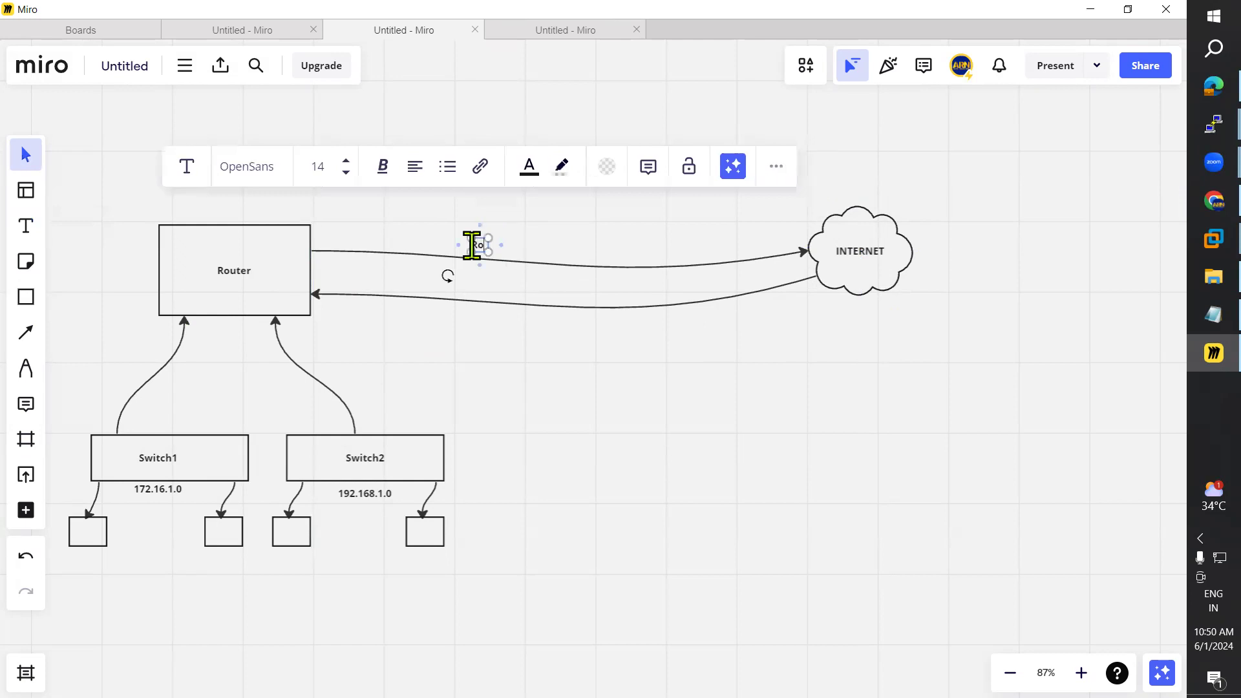
pyautogui.write('uting')
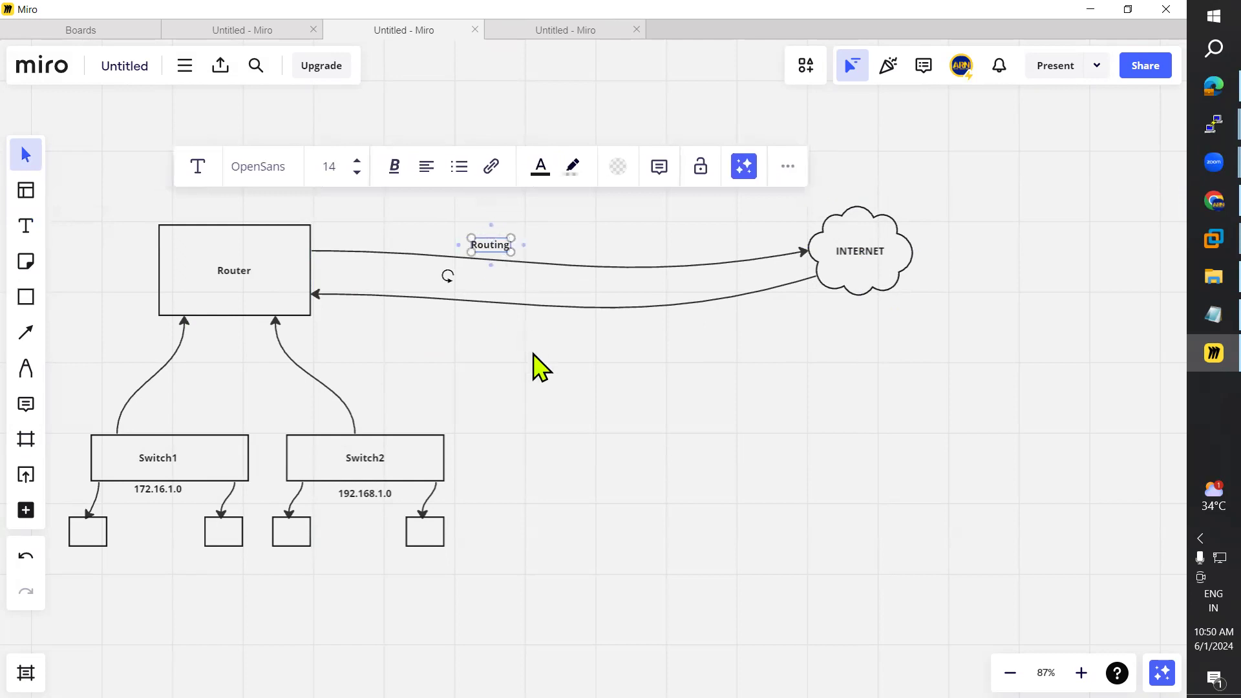
pyautogui.moveTo(508, 244); pyautogui.dragTo(557, 256)
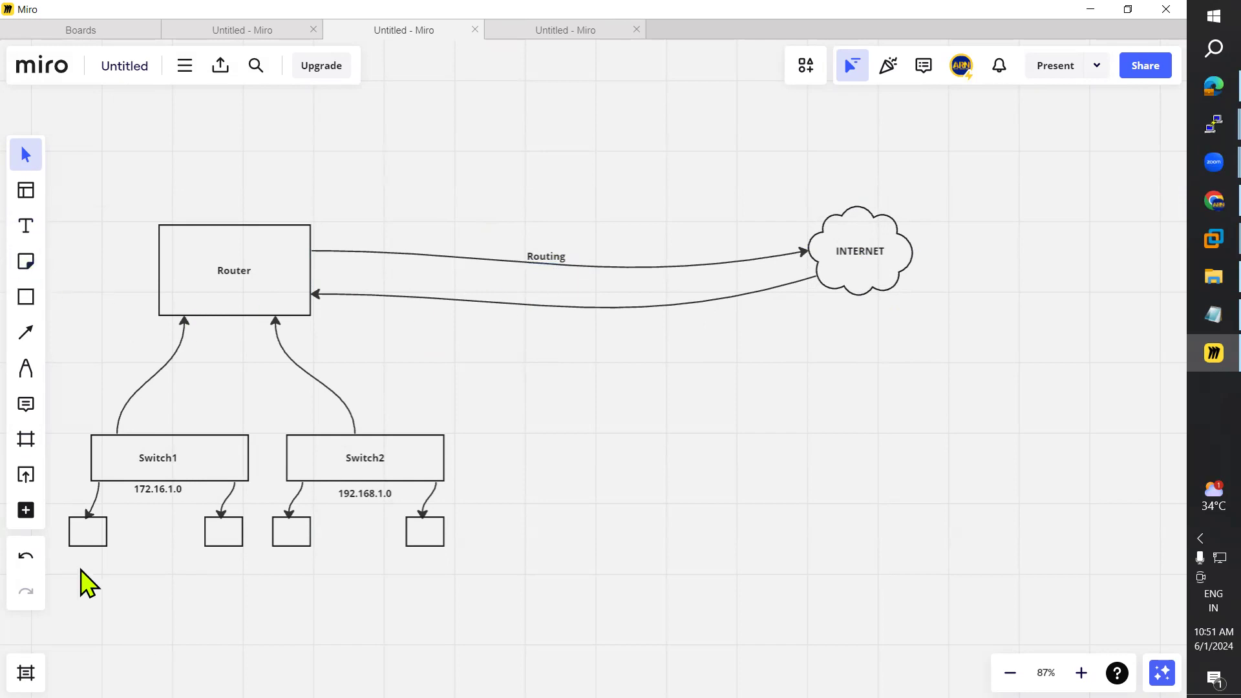
pyautogui.click(26, 227)
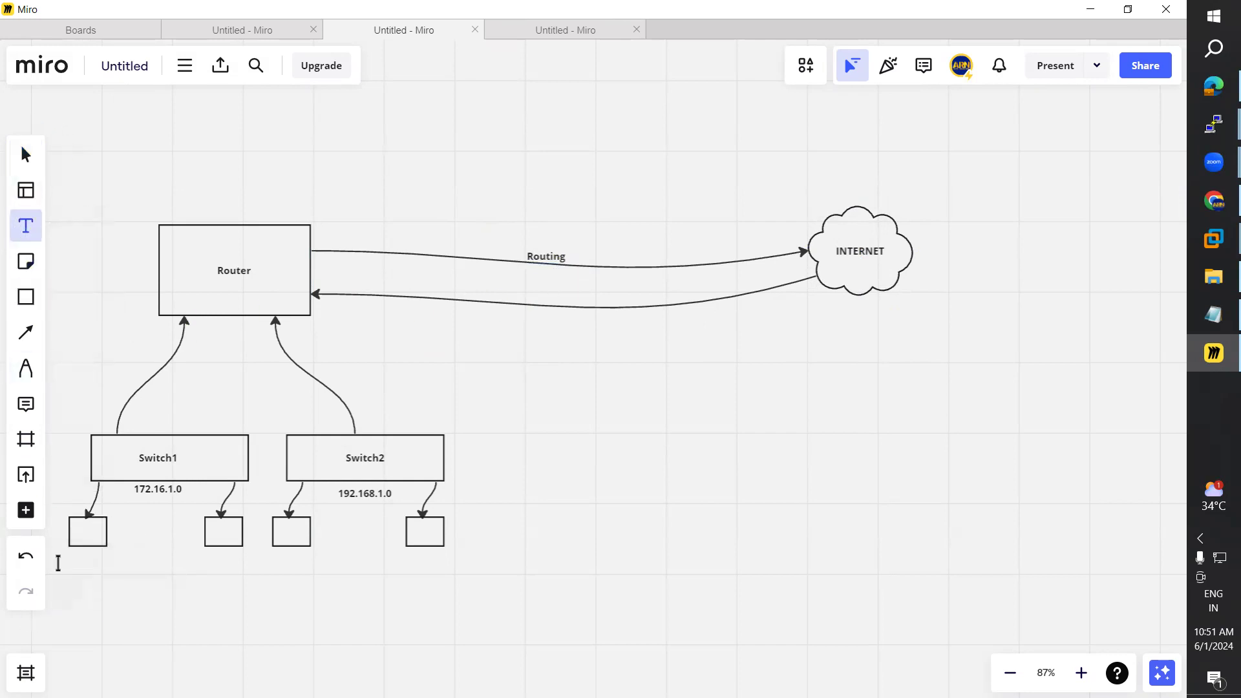
pyautogui.click(66, 560)
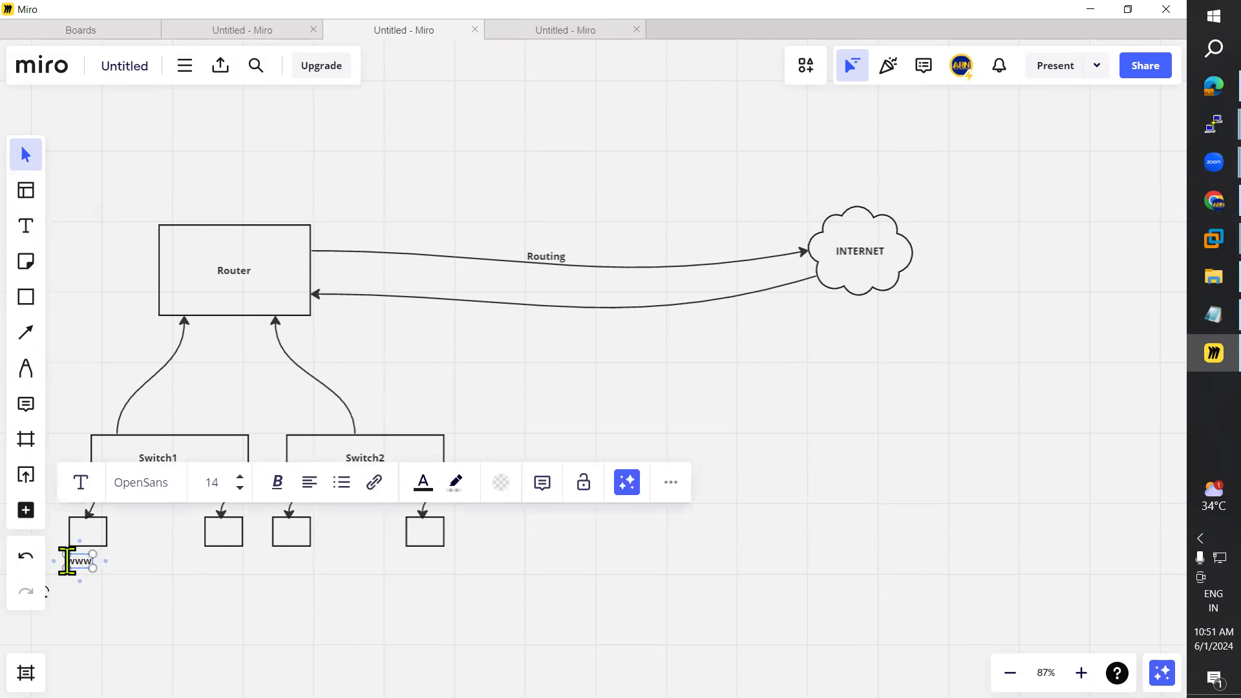
pyautogui.write('www.google.com')
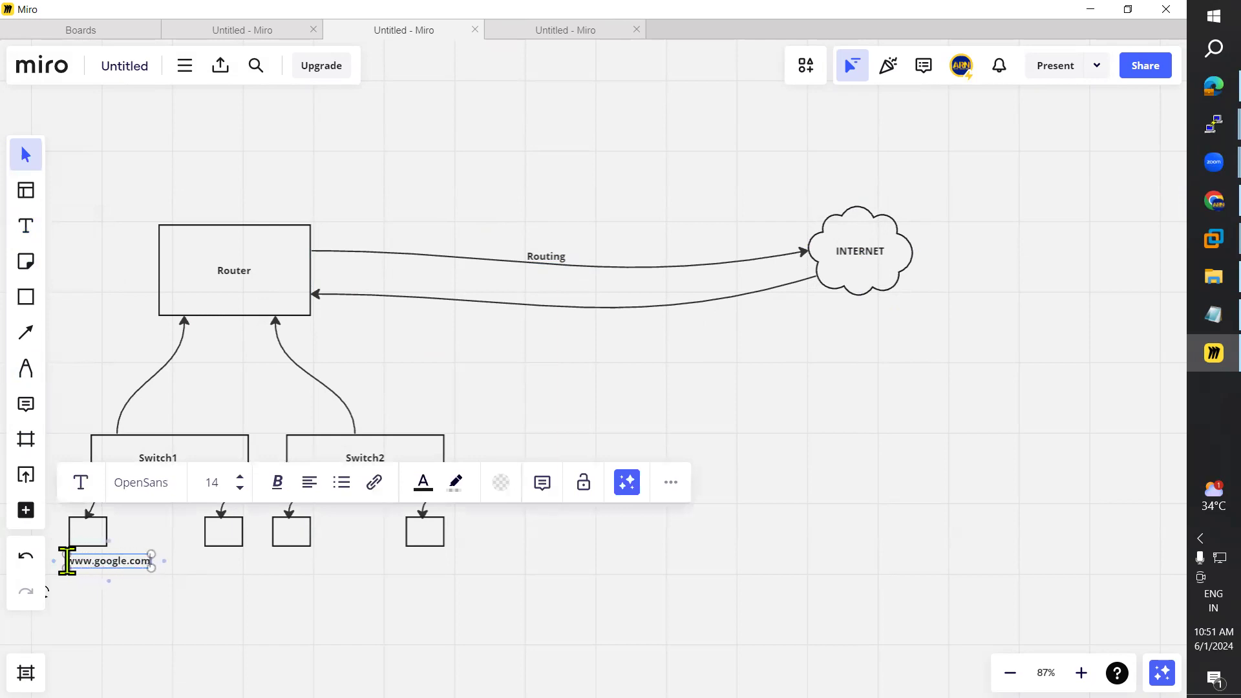
pyautogui.click(143, 612)
pyautogui.moveTo(116, 560); pyautogui.dragTo(99, 554)
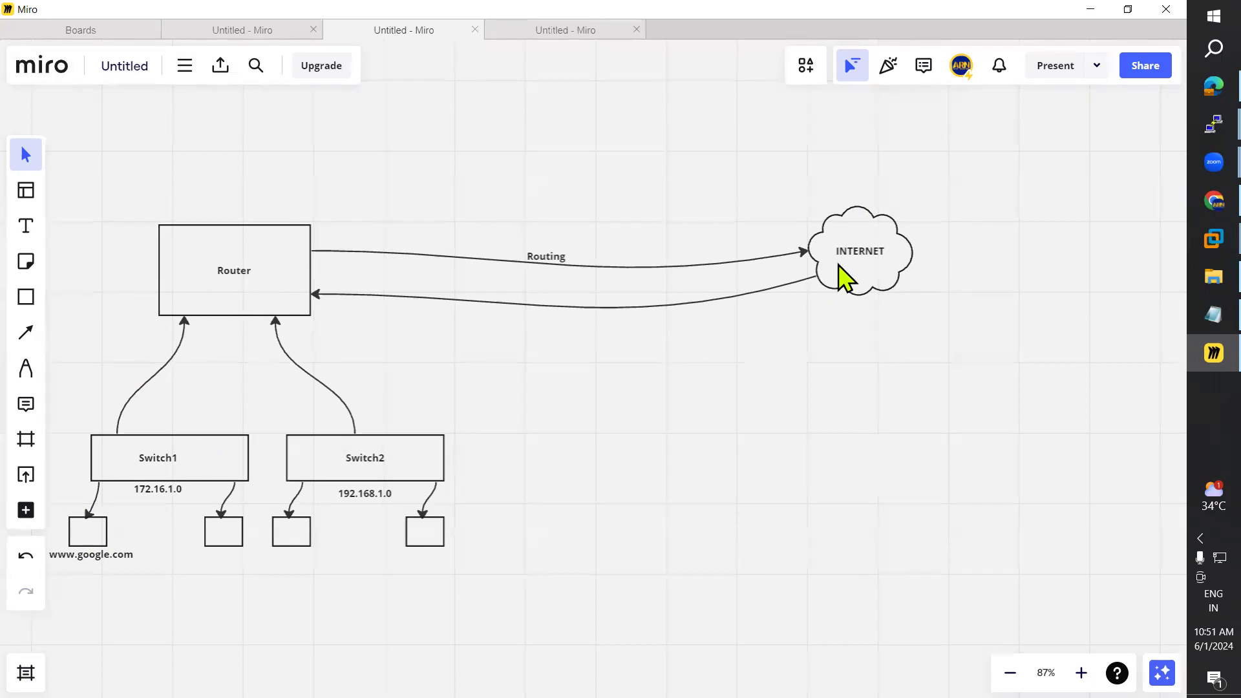
# Step: Draw an arrow down from INTERNET to a new rectangle labelled Google Web Server
pyautogui.moveTo(549, 260); pyautogui.dragTo(555, 258)
pyautogui.click(26, 334)
pyautogui.moveTo(876, 295)
pyautogui.mouseDown()
pyautogui.moveTo(877, 386)
pyautogui.moveTo(961, 451)
pyautogui.mouseUp()
pyautogui.click(26, 297)
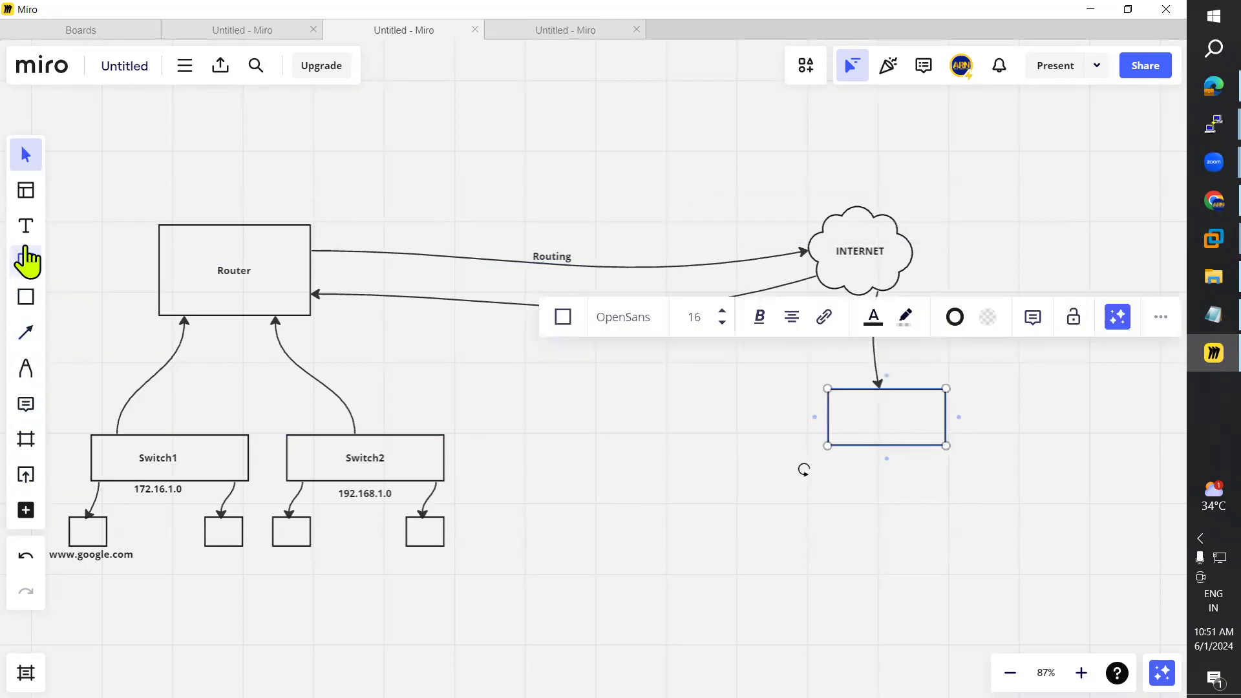
pyautogui.click(26, 225)
pyautogui.click(845, 419)
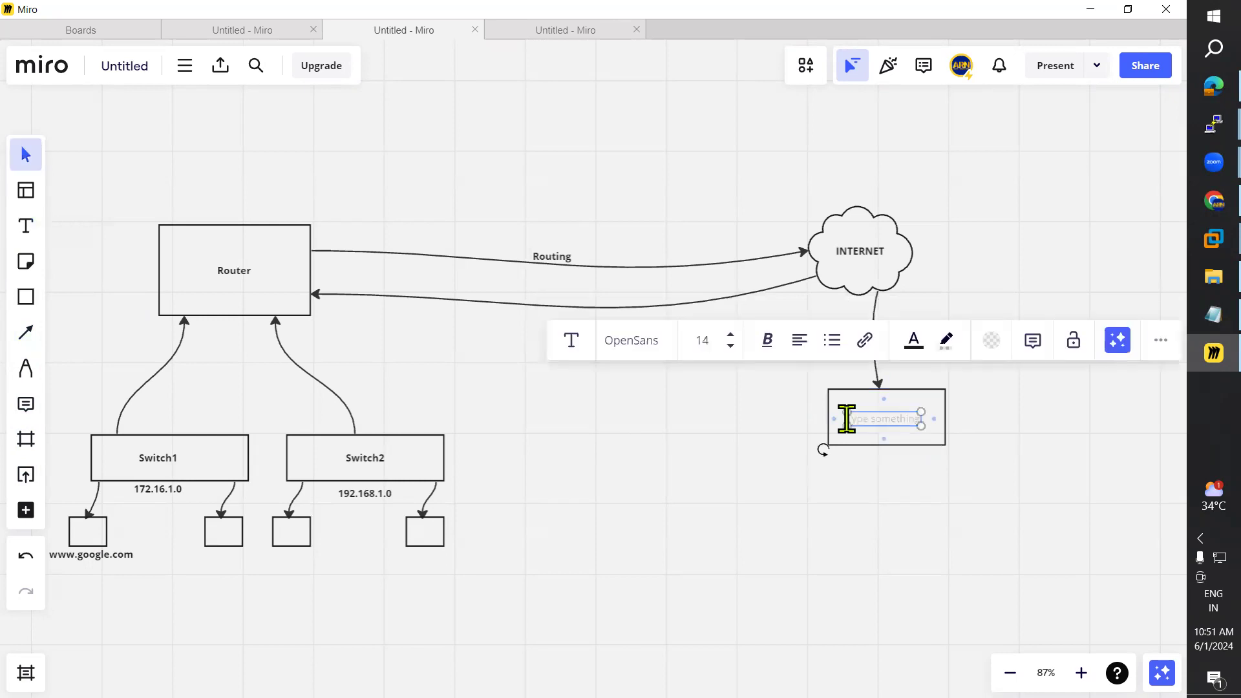
pyautogui.write('Google')
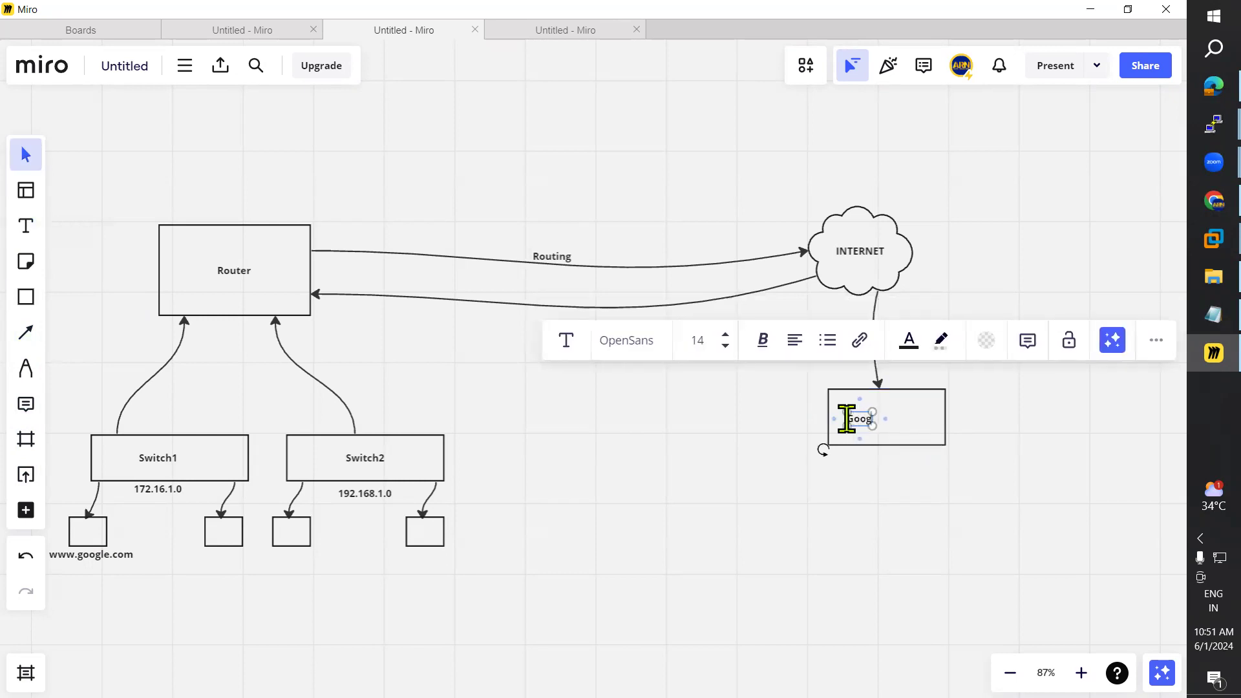
pyautogui.write(' Web Server')
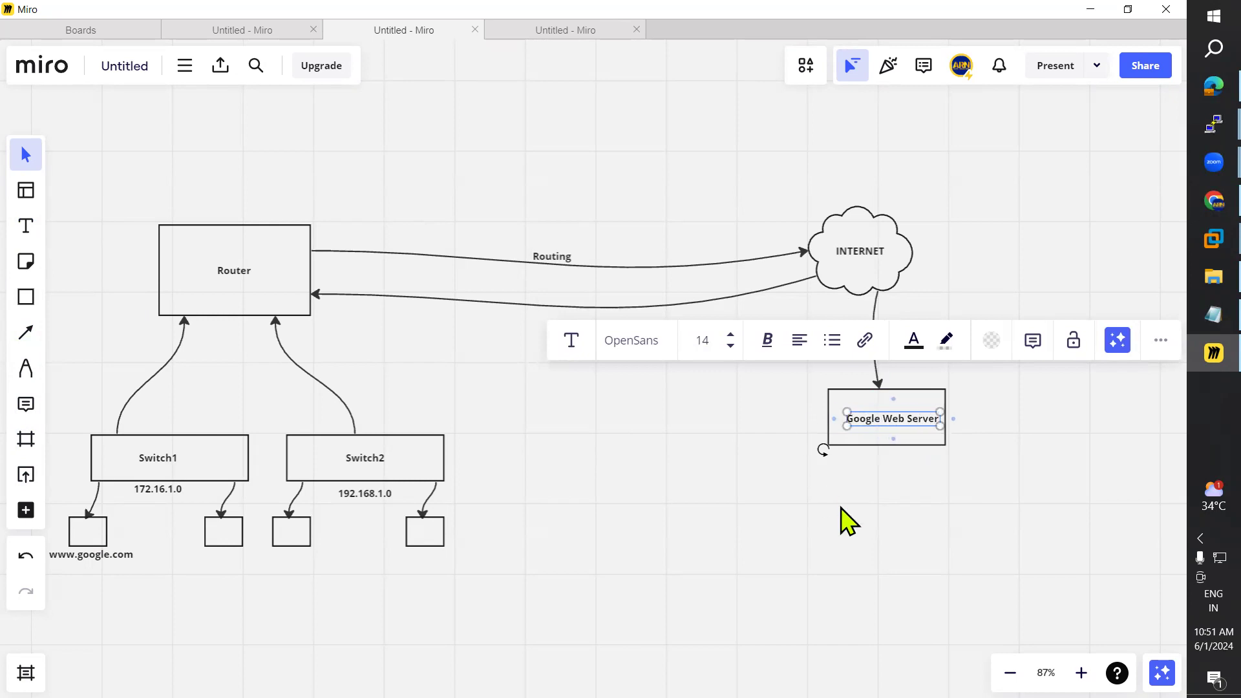
pyautogui.click(884, 457)
pyautogui.moveTo(884, 421); pyautogui.dragTo(877, 419)
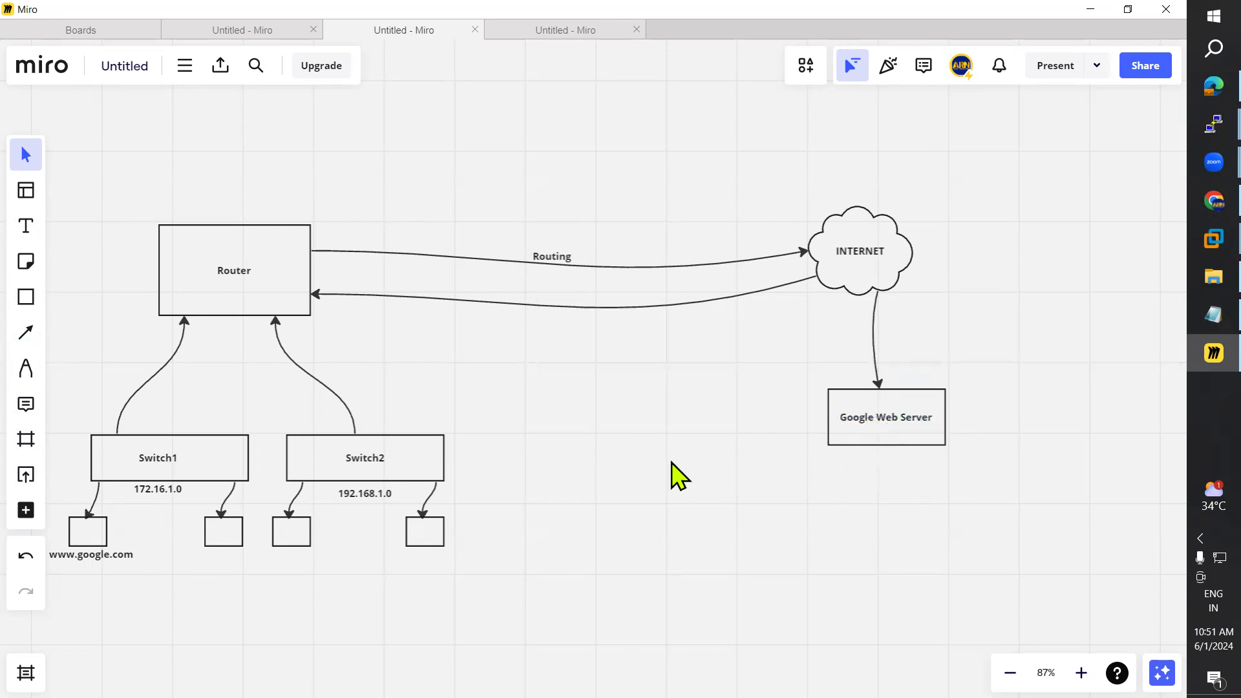
# Step: Draw a return arrow from the Google Web Server box up to INTERNET
pyautogui.click(26, 332)
pyautogui.moveTo(901, 391); pyautogui.dragTo(892, 292)
pyautogui.click(26, 333)
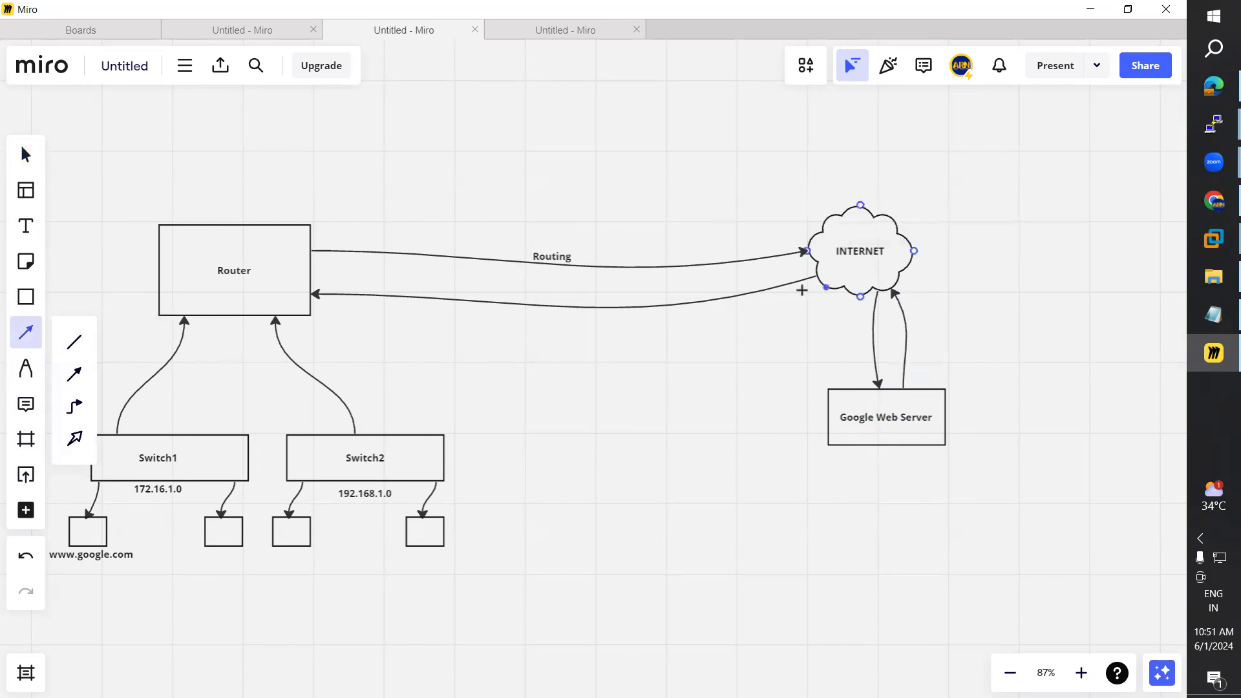
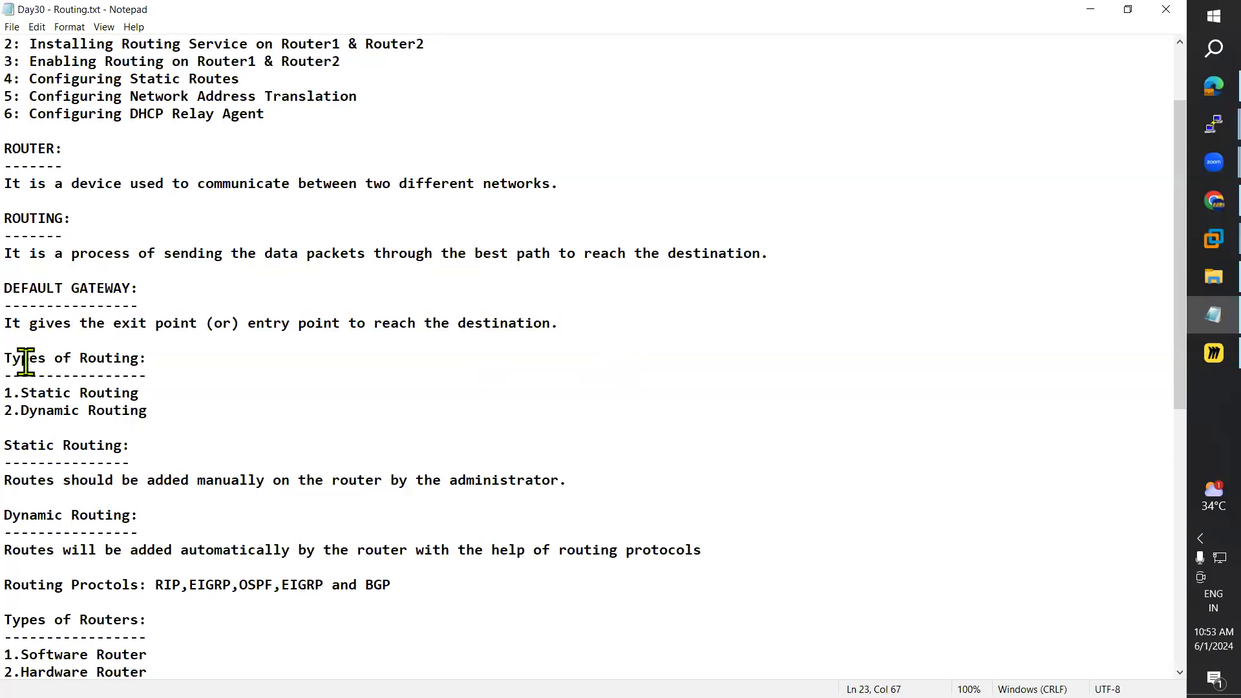
# Step: Highlight the Types of Routing heading and its Static Routing and Dynamic Routing items
pyautogui.moveTo(6, 359); pyautogui.dragTo(168, 375)
pyautogui.click(189, 426)
pyautogui.moveTo(6, 392); pyautogui.dragTo(155, 408)
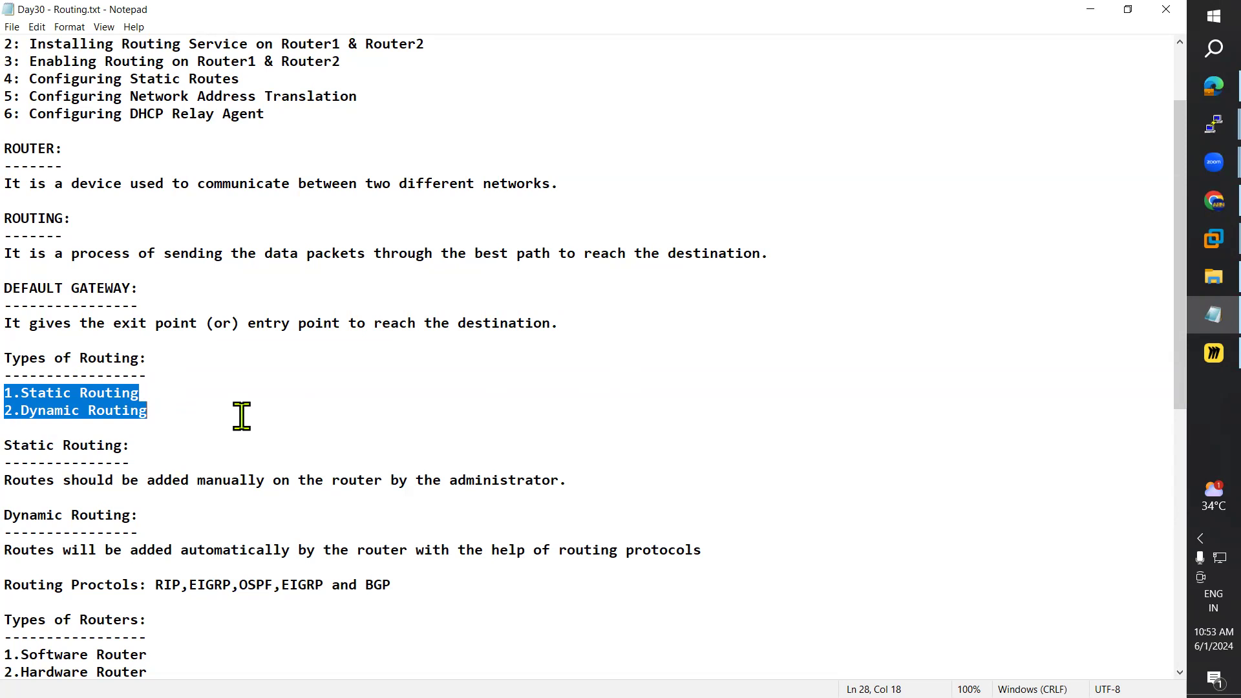
pyautogui.click(193, 413)
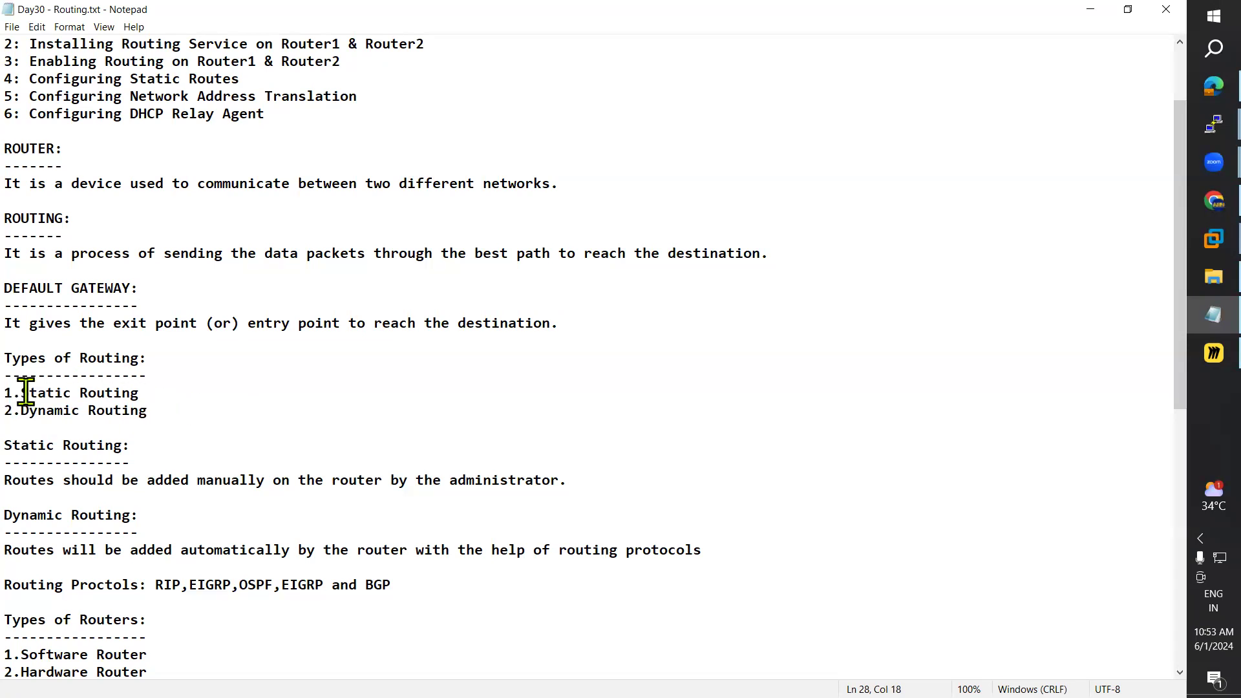
pyautogui.moveTo(28, 392); pyautogui.dragTo(164, 391)
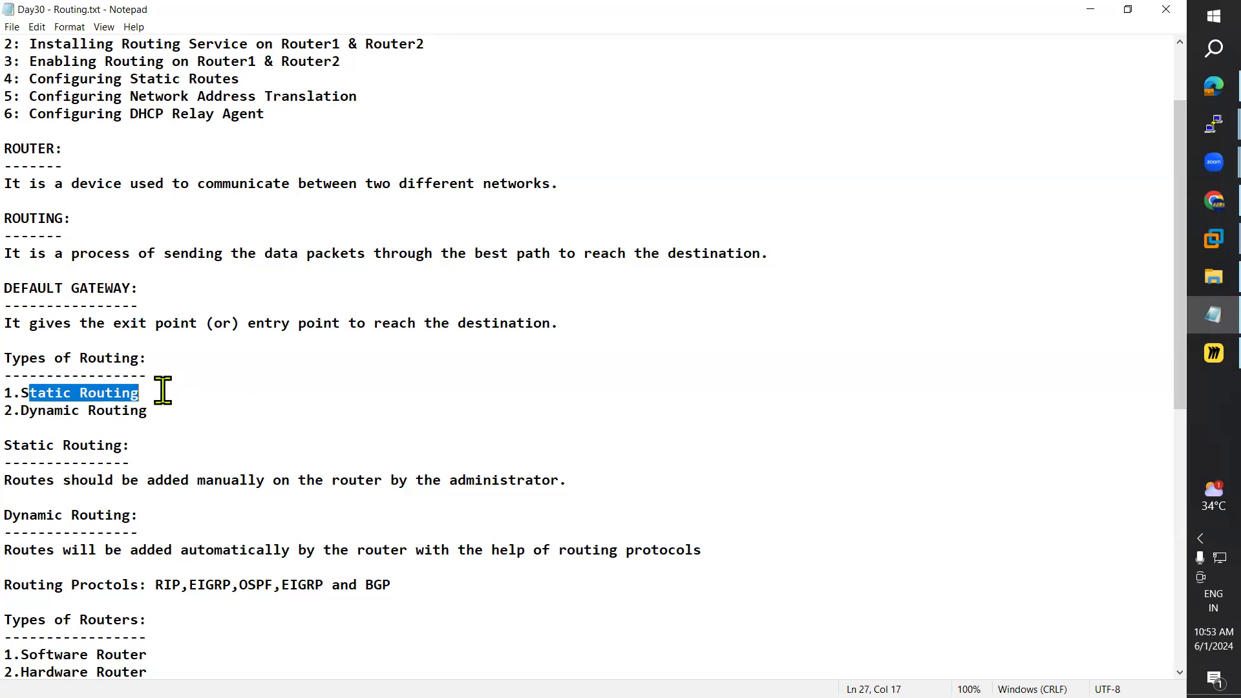
pyautogui.moveTo(22, 411); pyautogui.dragTo(158, 409)
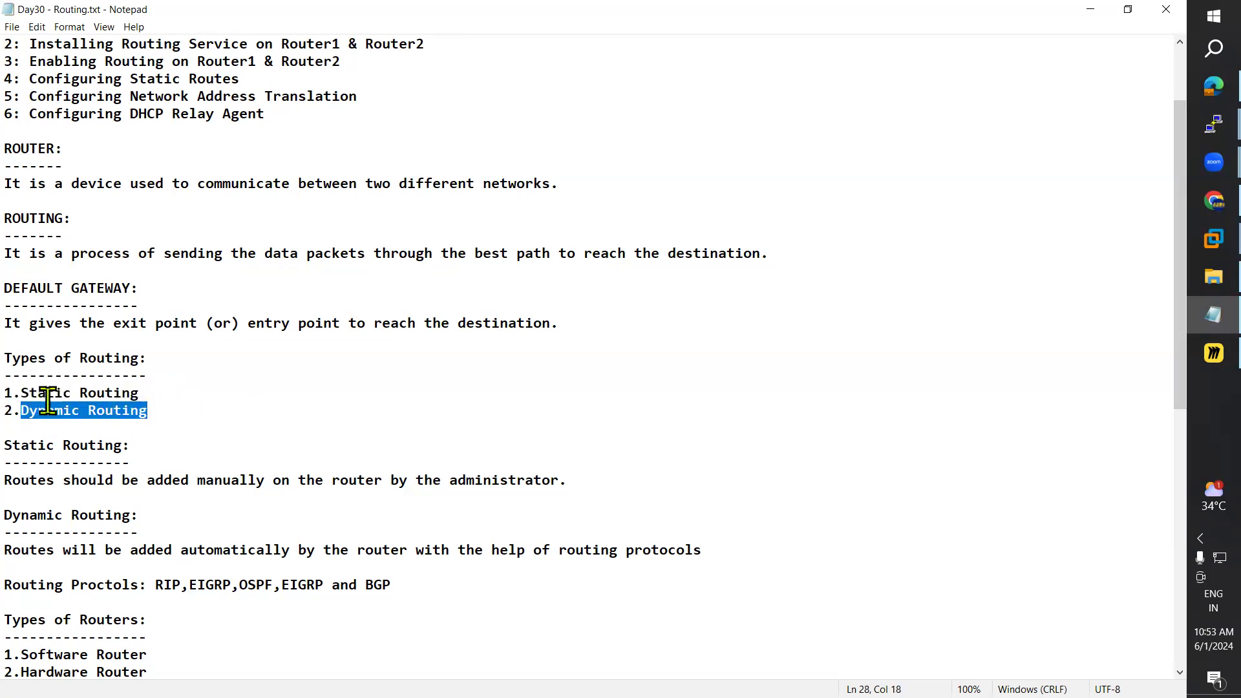
# Step: Highlight Static Routing and its definition, then minimize Notepad to show the Miro diagram
pyautogui.moveTo(56, 392); pyautogui.dragTo(193, 386)
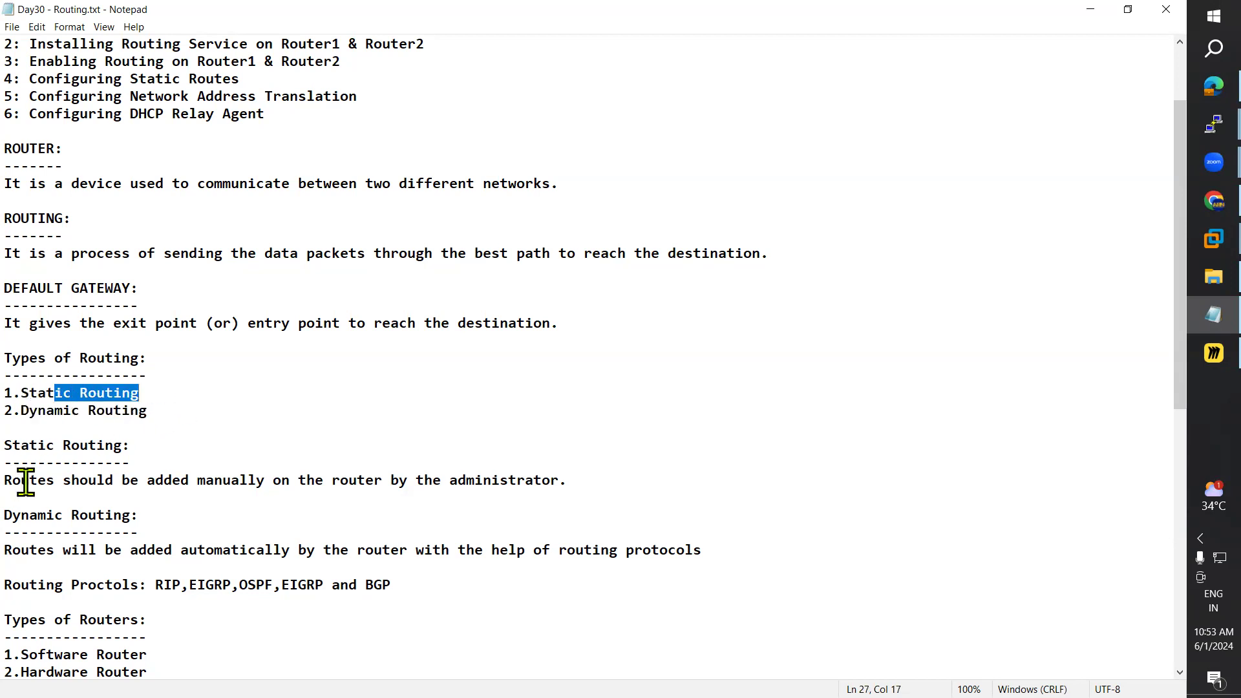
pyautogui.moveTo(4, 480); pyautogui.dragTo(79, 482)
pyautogui.scroll(-1, 206, 520)
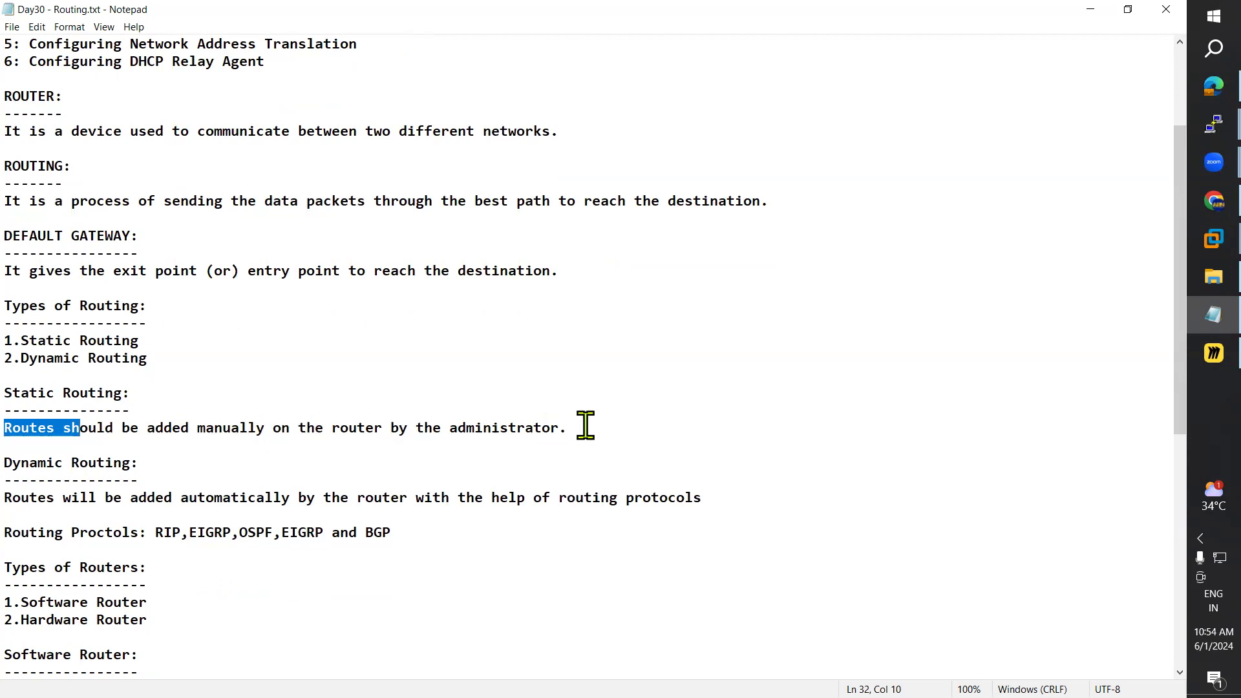
pyautogui.click(76, 444)
pyautogui.click(1089, 10)
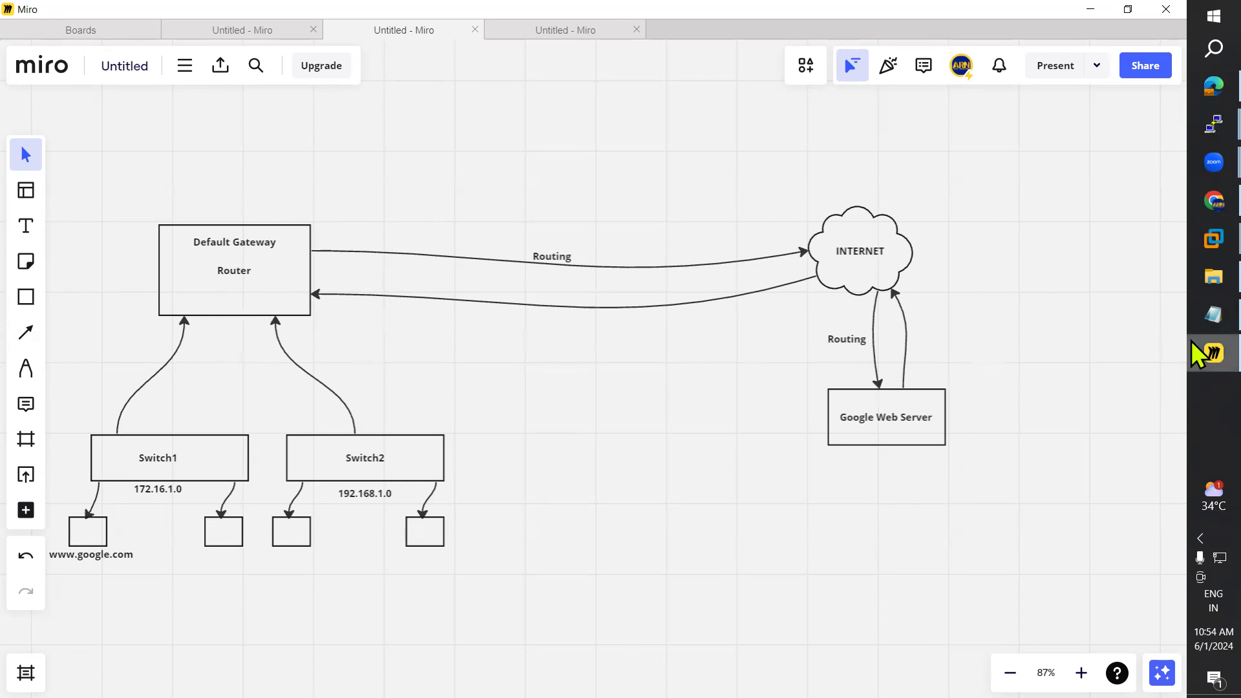
pyautogui.click(1212, 316)
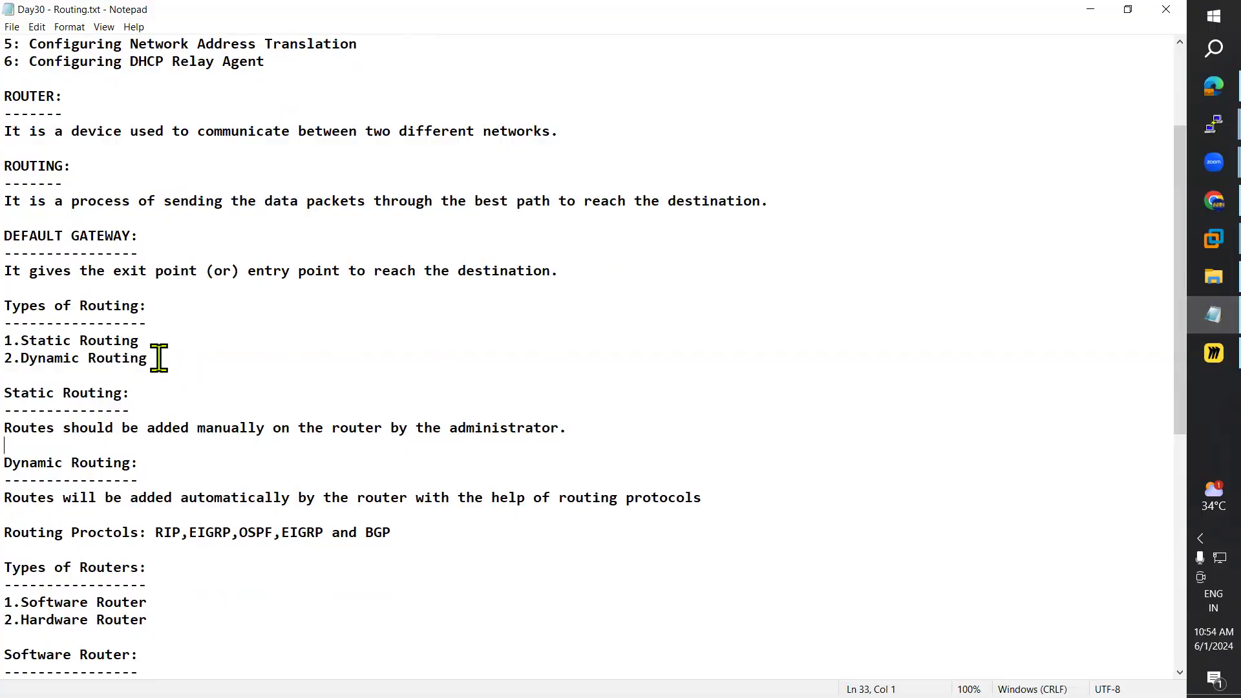
pyautogui.moveTo(158, 357); pyautogui.dragTo(18, 333)
pyautogui.moveTo(5, 427); pyautogui.dragTo(593, 432)
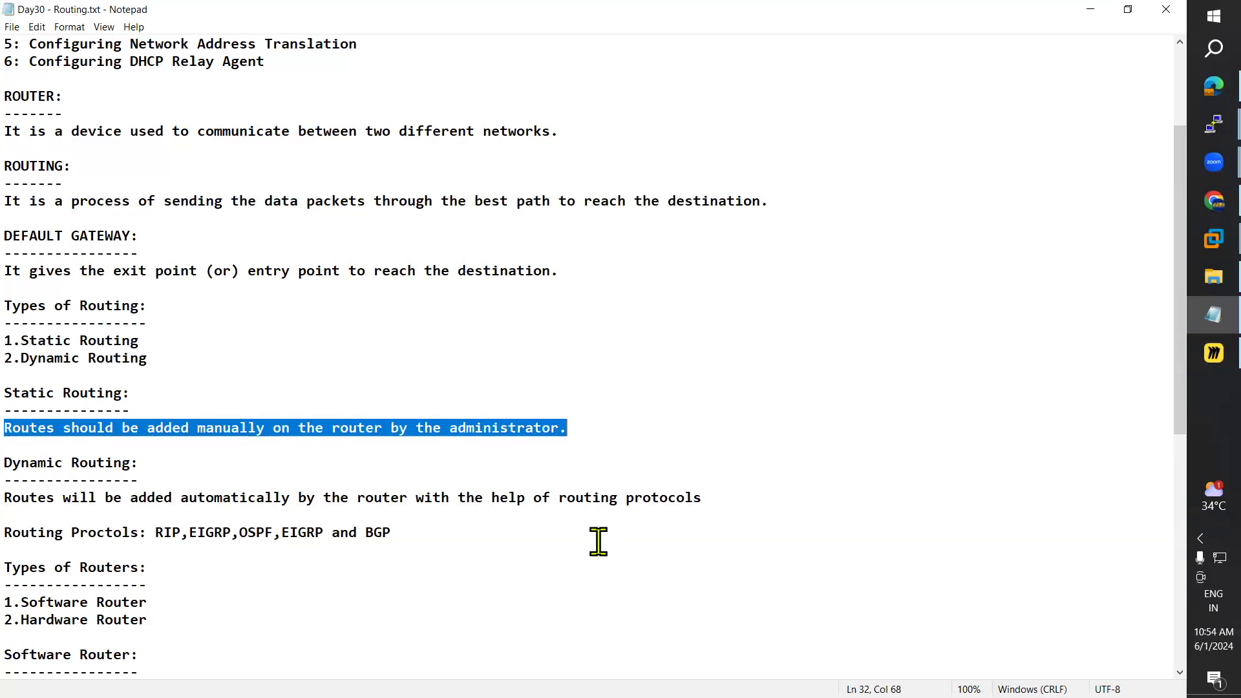
pyautogui.doubleClick(49, 465)
pyautogui.click(49, 465)
pyautogui.moveTo(6, 497); pyautogui.dragTo(712, 498)
pyautogui.moveTo(13, 532); pyautogui.dragTo(202, 532)
pyautogui.click(207, 564)
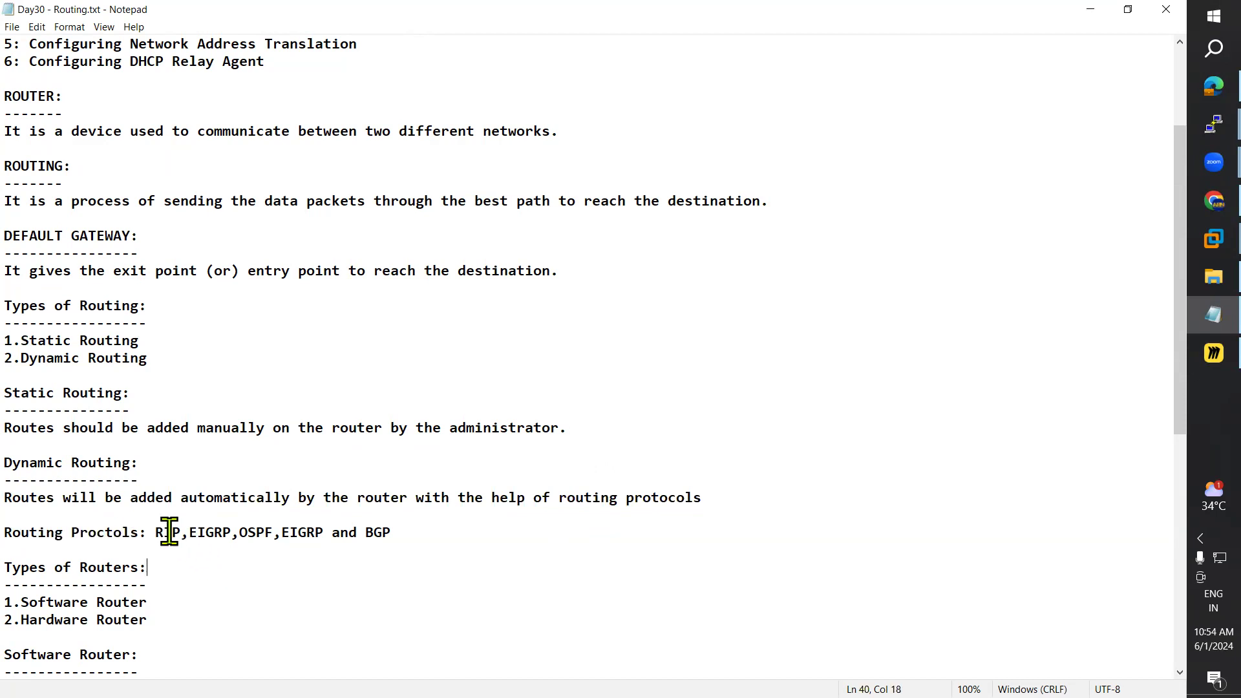
pyautogui.doubleClick(169, 532)
pyautogui.click(216, 532)
pyautogui.click(304, 533)
pyautogui.click(429, 532)
pyautogui.moveTo(404, 537); pyautogui.dragTo(26, 538)
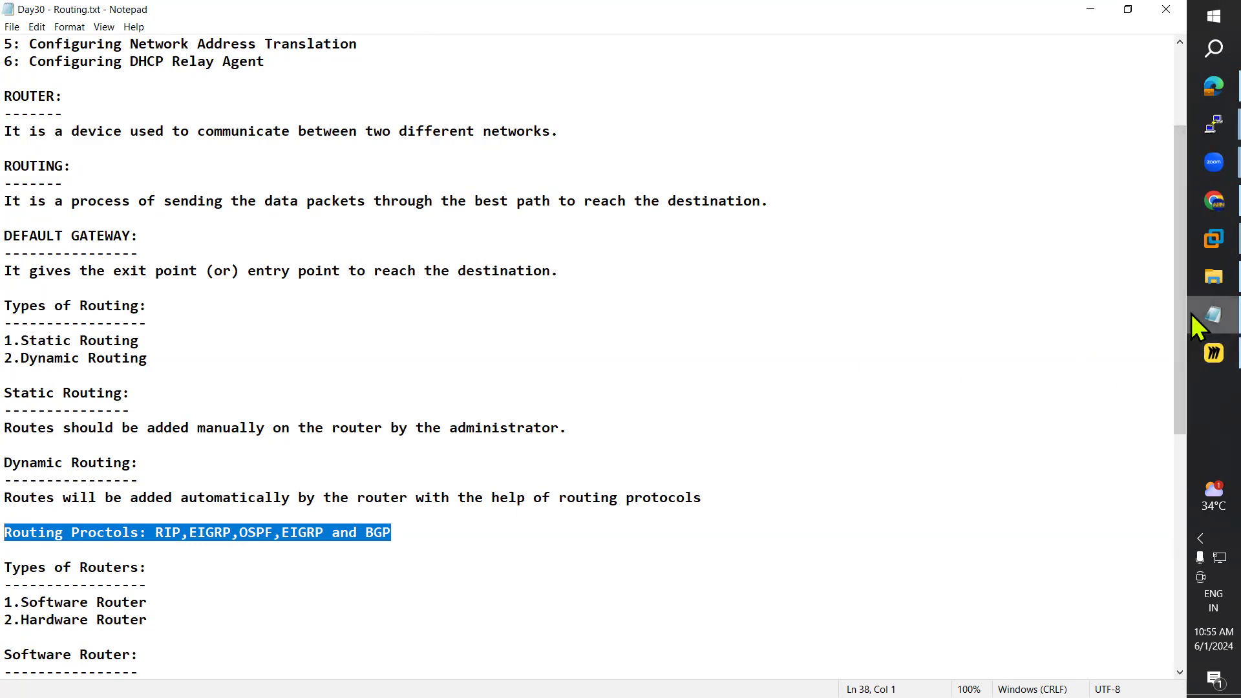
pyautogui.click(1193, 354)
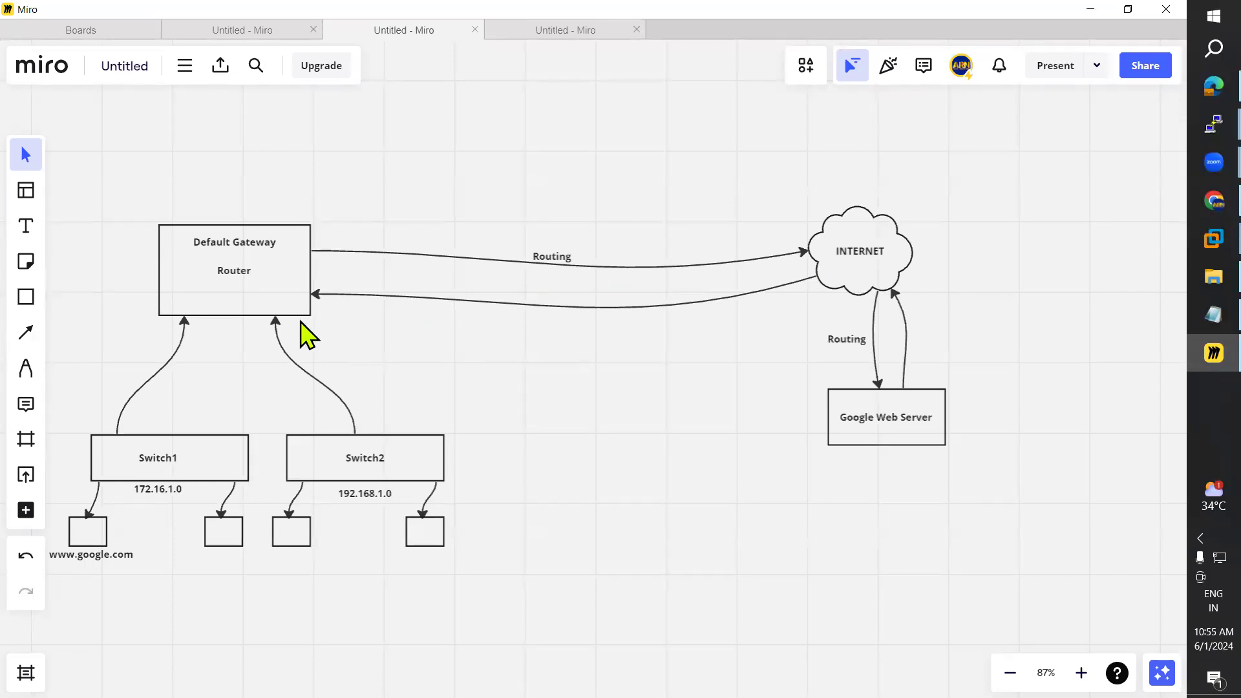
# Step: Bring the routing notes forward, highlight the static routing definition, and briefly check the Miro diagram
pyautogui.click(1192, 318)
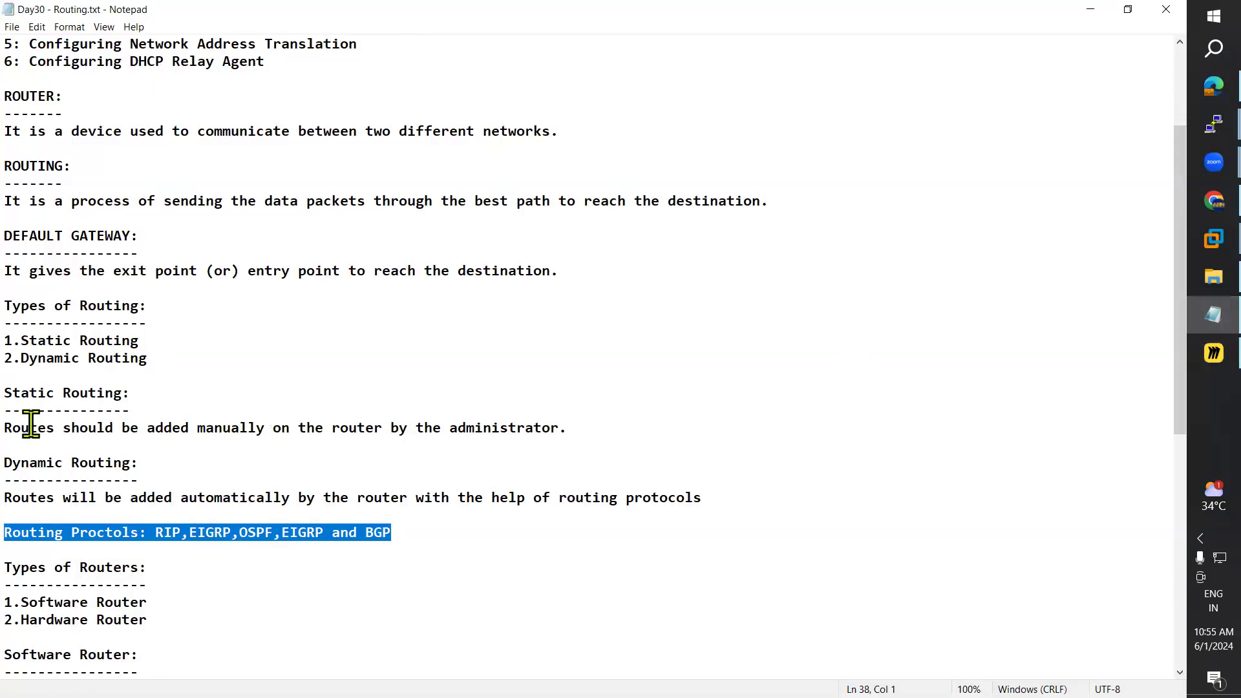
pyautogui.moveTo(5, 427); pyautogui.dragTo(560, 428)
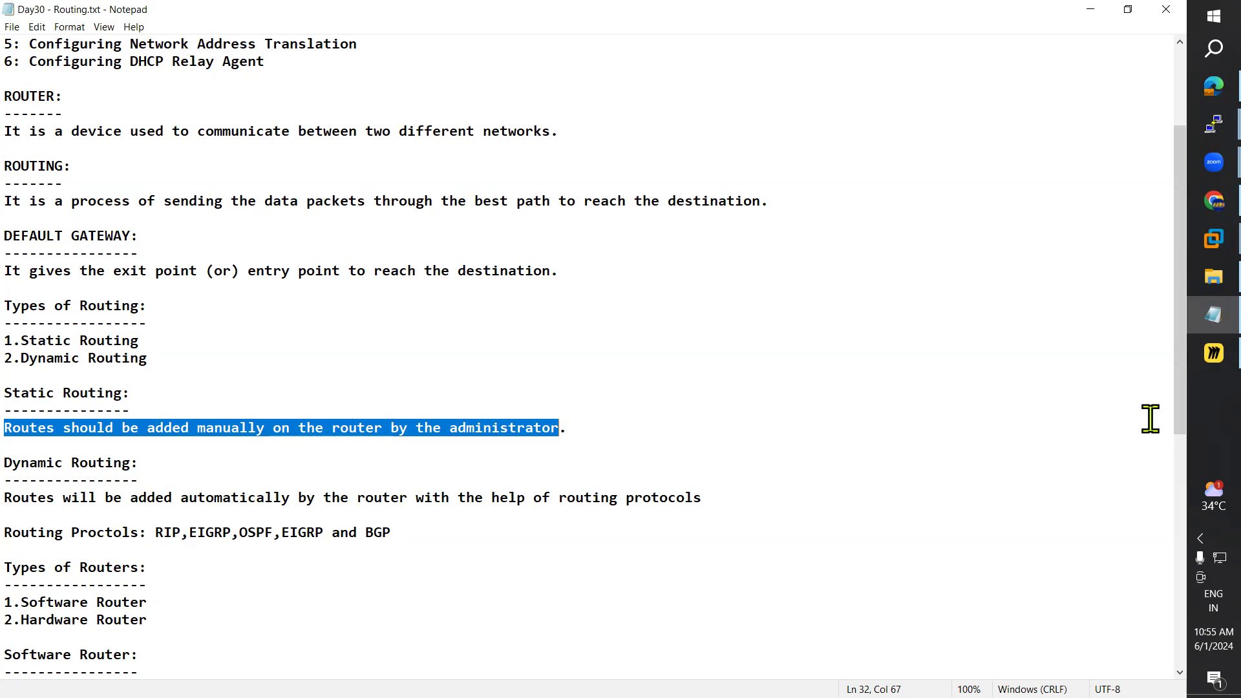
pyautogui.click(1203, 363)
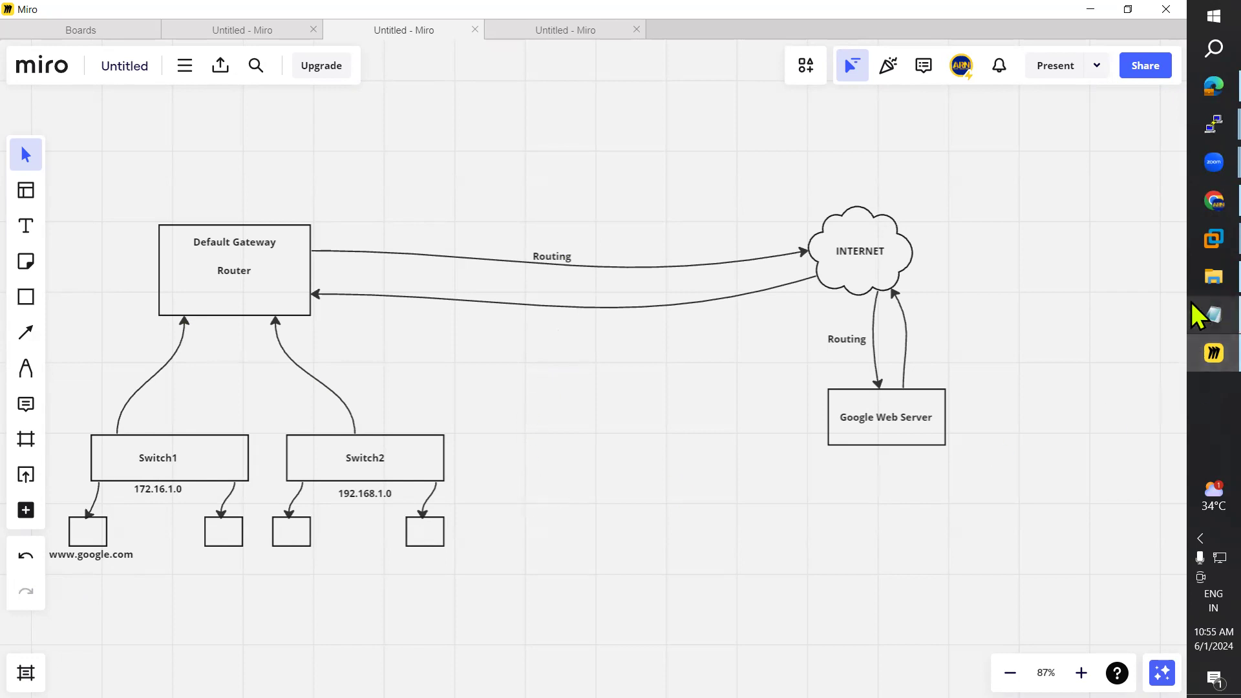
pyautogui.click(1212, 315)
pyautogui.click(131, 443)
# Step: Highlight the full static routing definition and the routing protocols line
pyautogui.press('Up')
pyautogui.moveTo(25, 428); pyautogui.dragTo(676, 421)
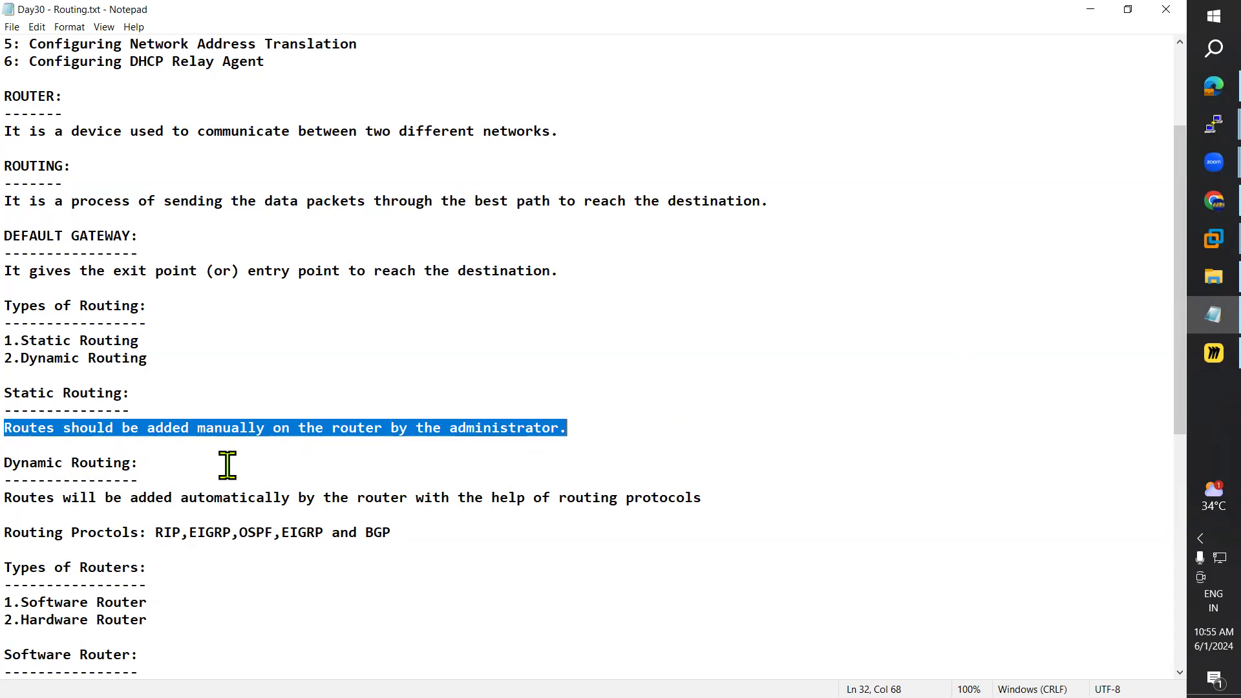
pyautogui.click(155, 533)
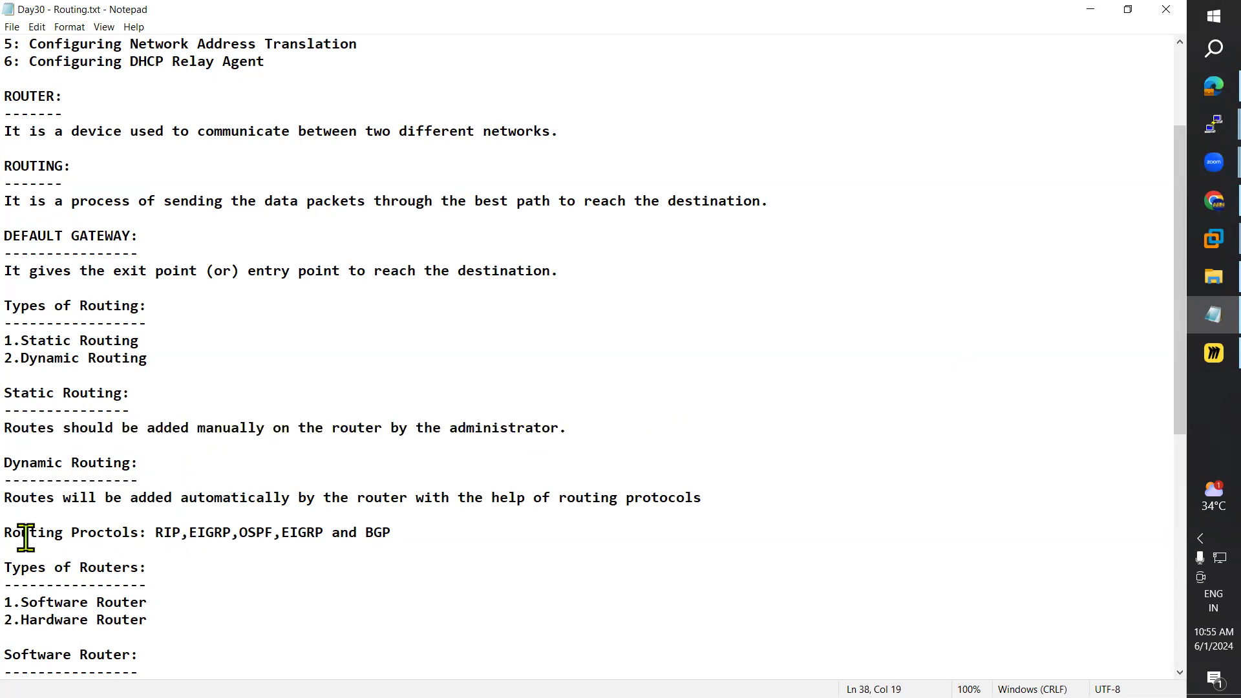
pyautogui.moveTo(25, 533); pyautogui.dragTo(159, 529)
pyautogui.click(311, 537)
pyautogui.click(395, 537)
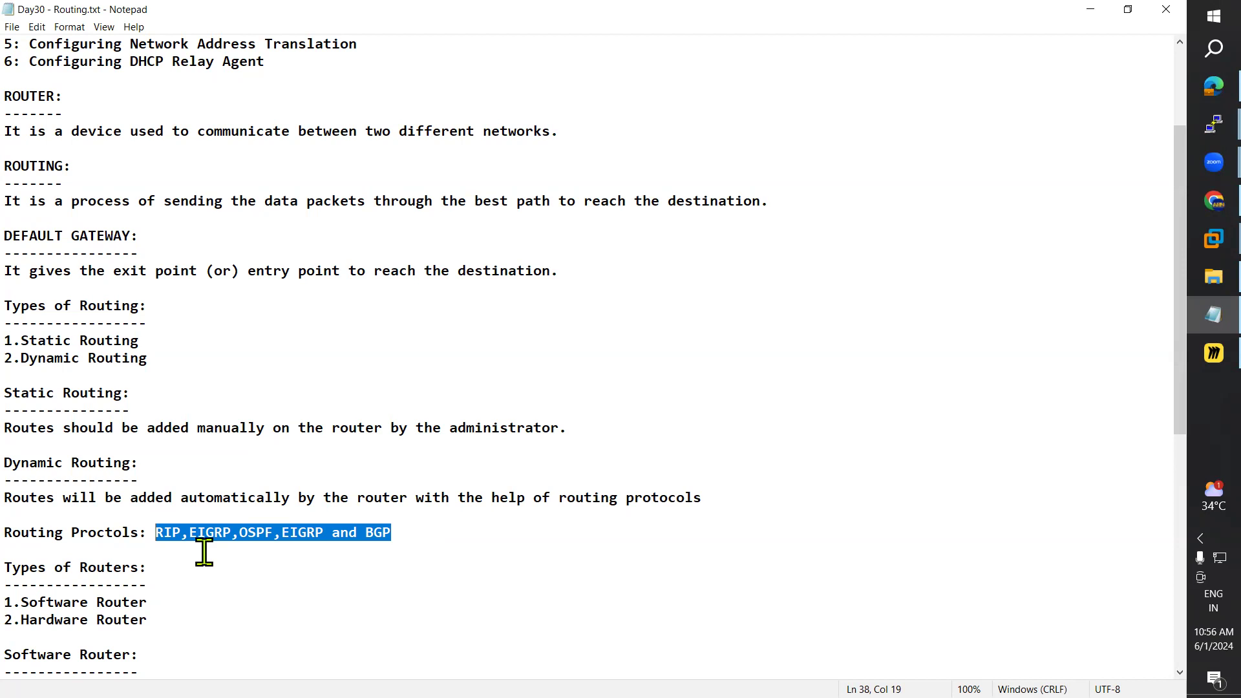
# Step: Highlight the Static and Dynamic Routing sections, then each routing type item in turn
pyautogui.moveTo(7, 392); pyautogui.dragTo(568, 428)
pyautogui.moveTo(16, 462); pyautogui.dragTo(461, 533)
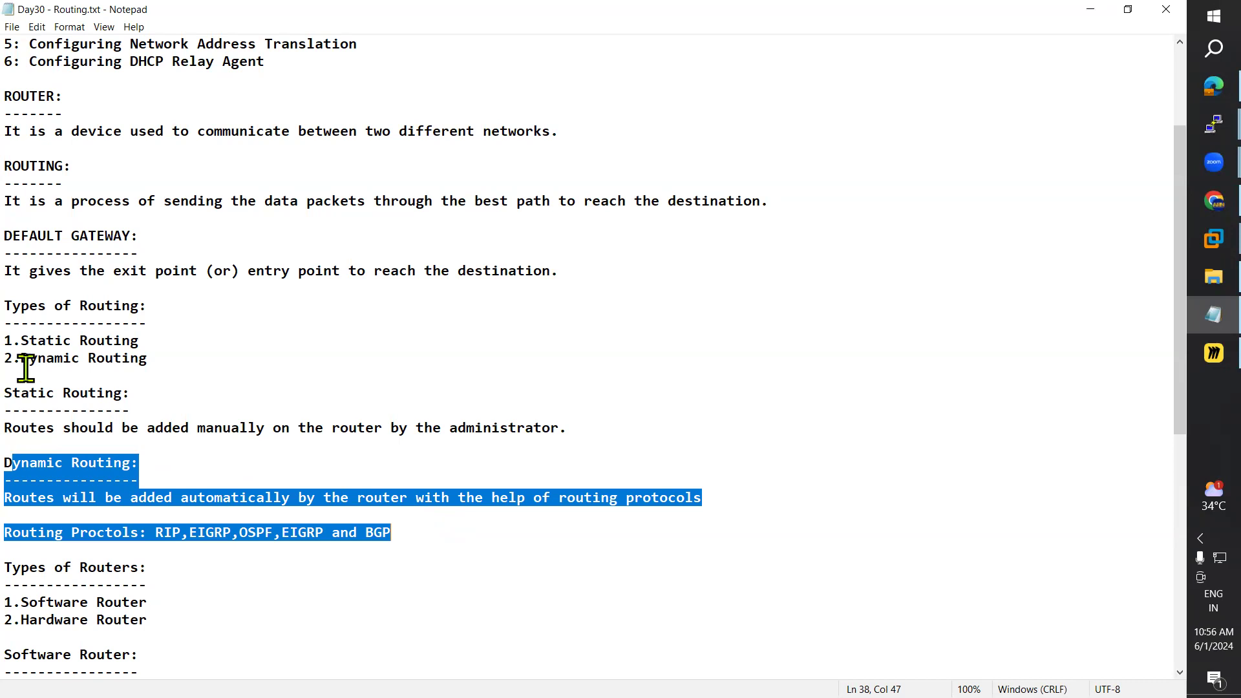
pyautogui.click(24, 341)
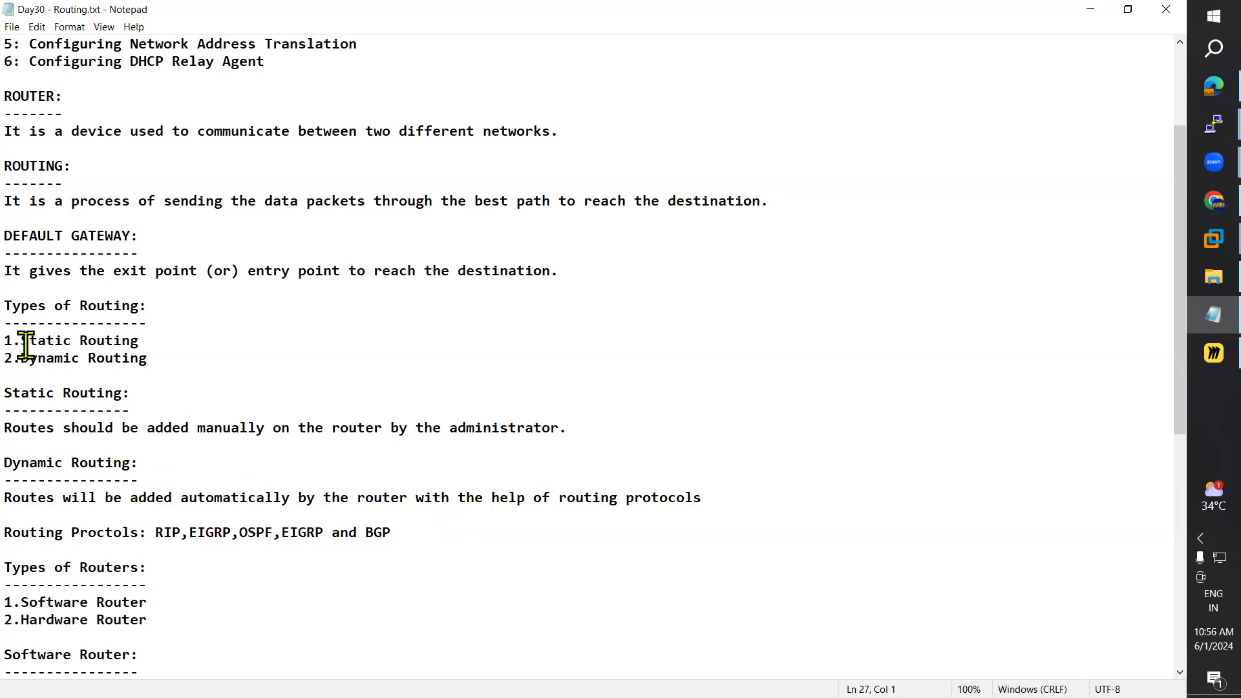
pyautogui.moveTo(26, 344); pyautogui.dragTo(133, 338)
pyautogui.click(26, 363)
pyautogui.moveTo(26, 363); pyautogui.dragTo(183, 368)
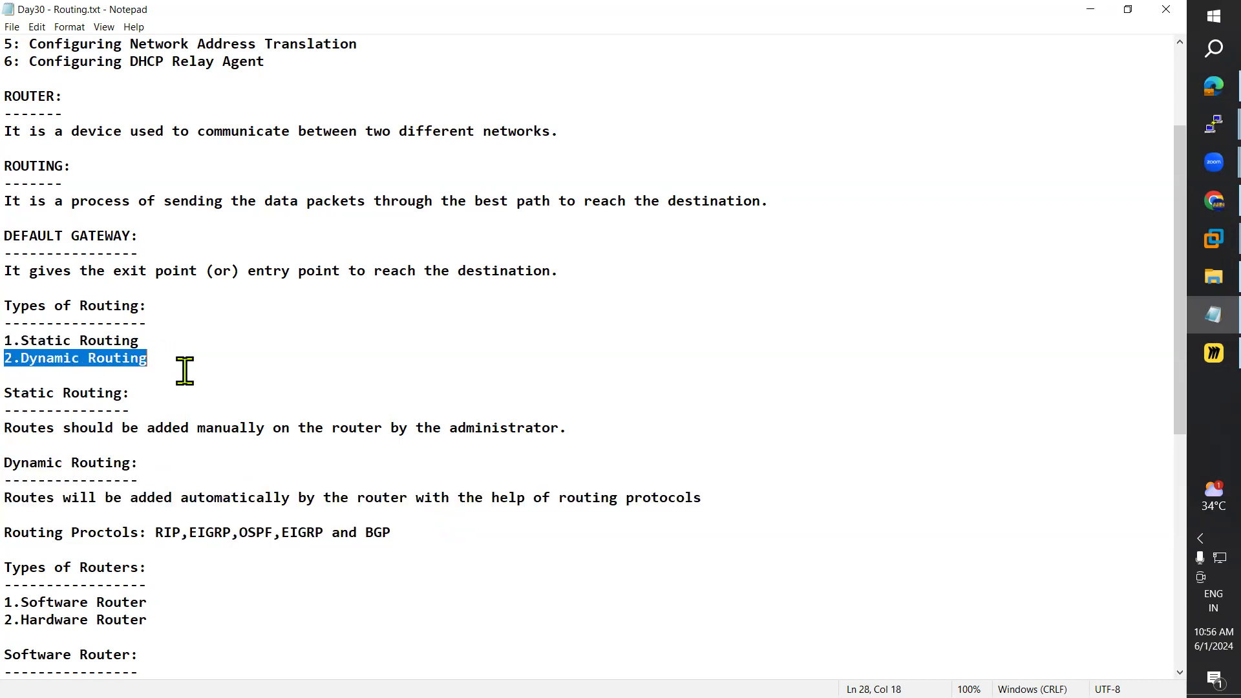
pyautogui.moveTo(23, 339); pyautogui.dragTo(147, 335)
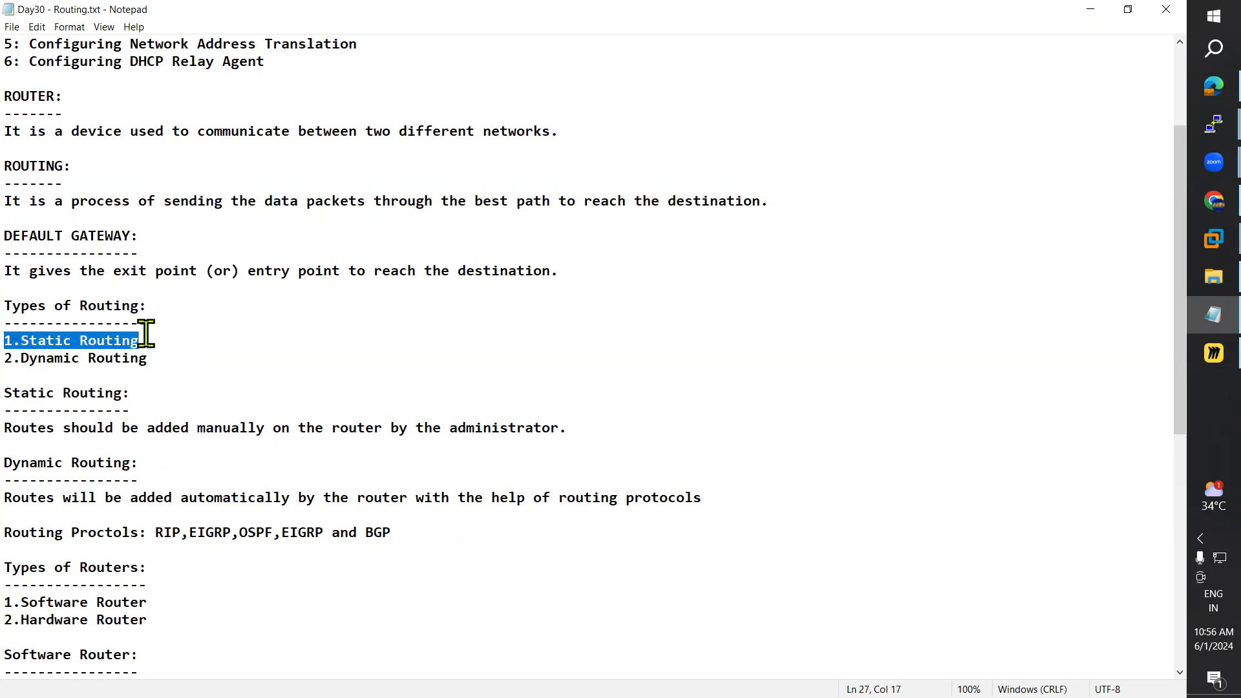
# Step: Scroll to Types of Routers and highlight the list and the hardware router definition
pyautogui.scroll(-3, 159, 402)
pyautogui.scroll(-2, 160, 420)
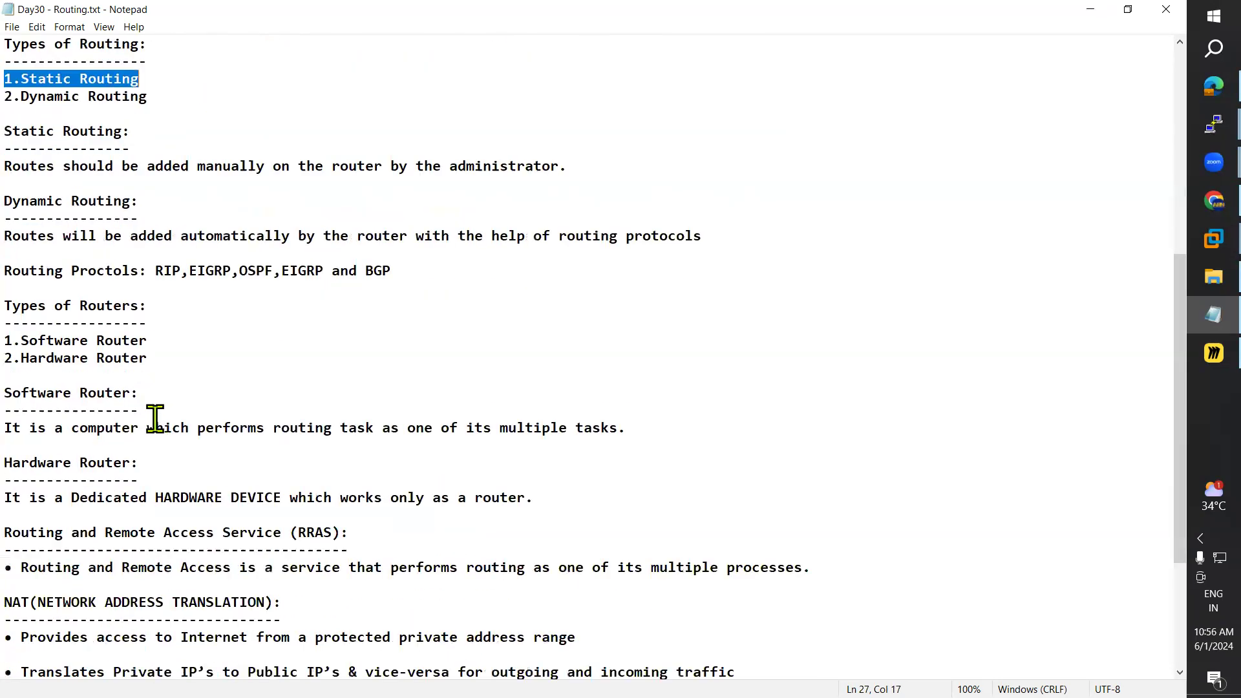
pyautogui.moveTo(13, 305); pyautogui.dragTo(155, 358)
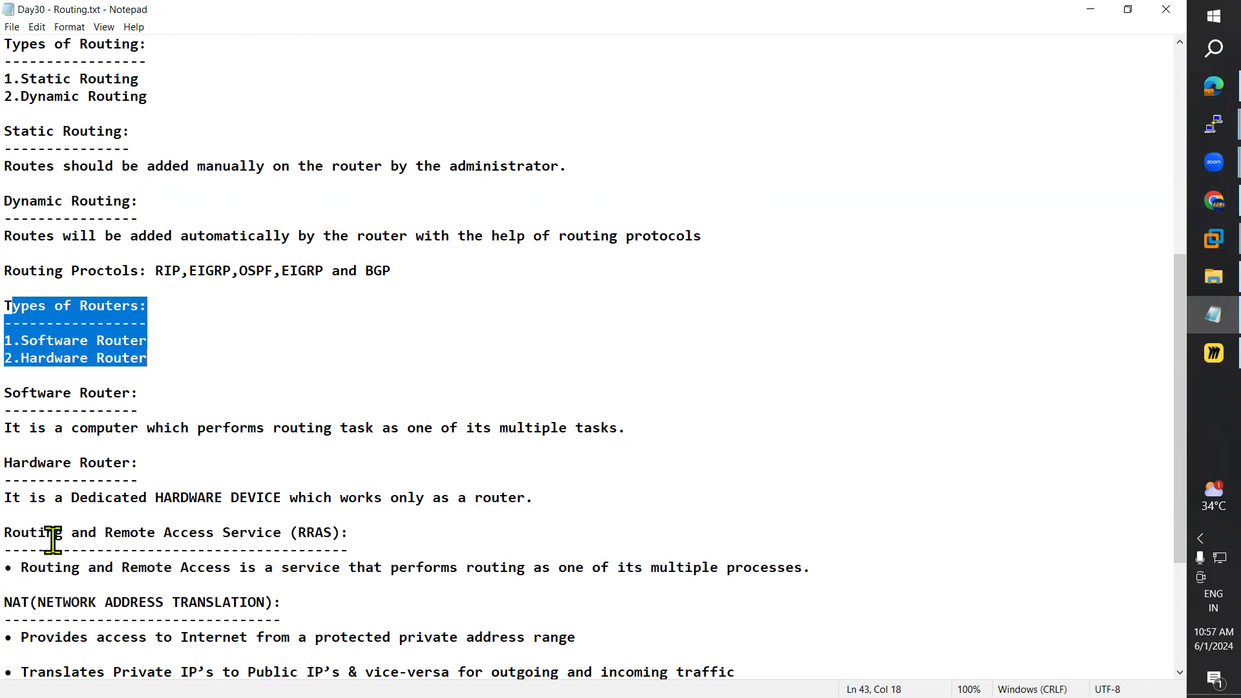
pyautogui.moveTo(5, 498); pyautogui.dragTo(537, 497)
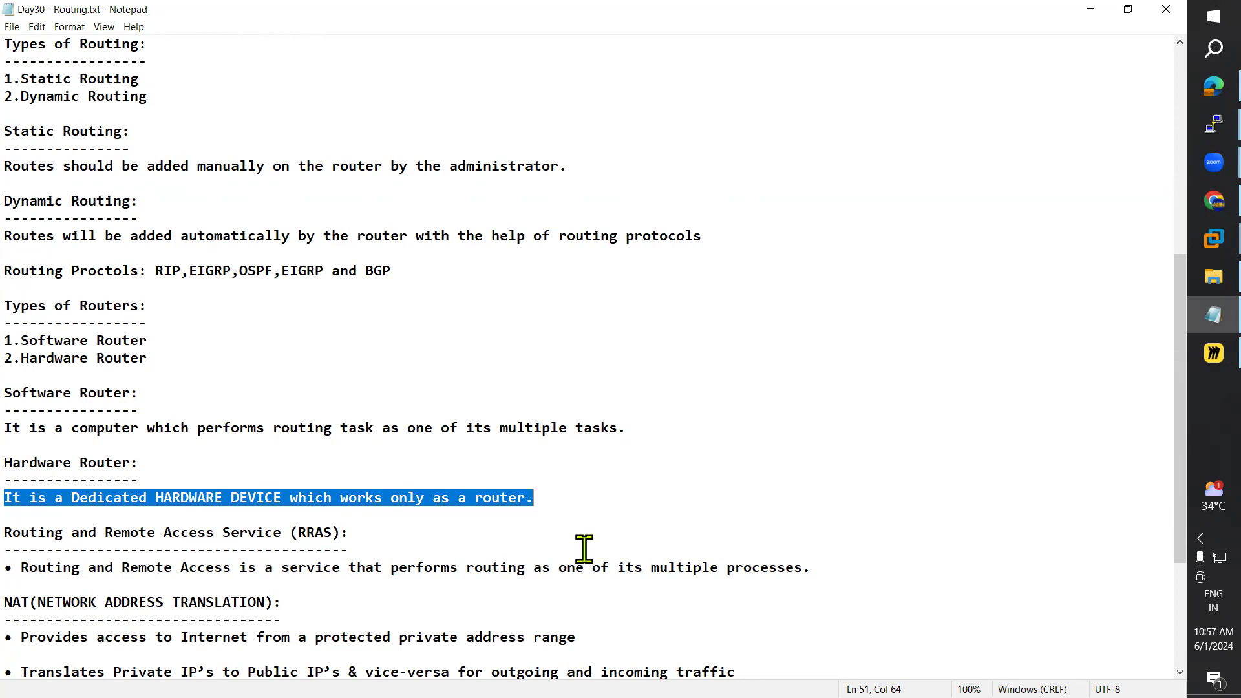
# Step: Highlight 'performs', 'Software' and 'Hardware', then bring Chrome's Google page forward
pyautogui.doubleClick(264, 427)
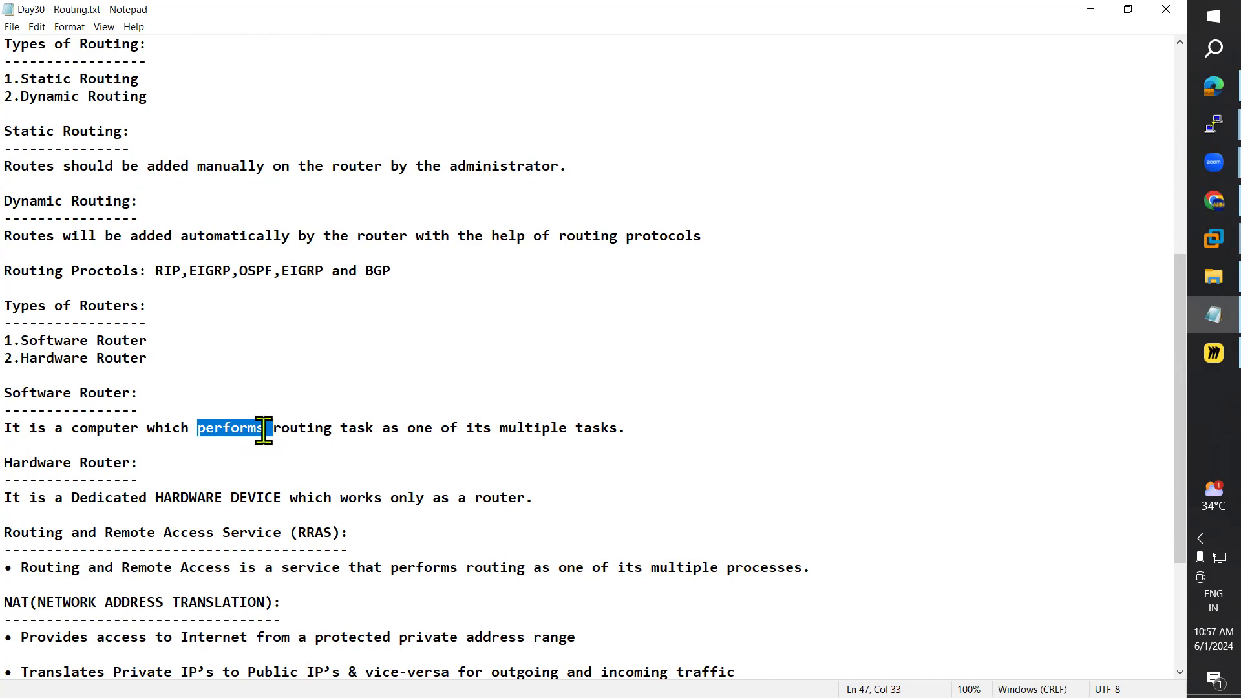
pyautogui.doubleClick(49, 390)
pyautogui.doubleClick(47, 463)
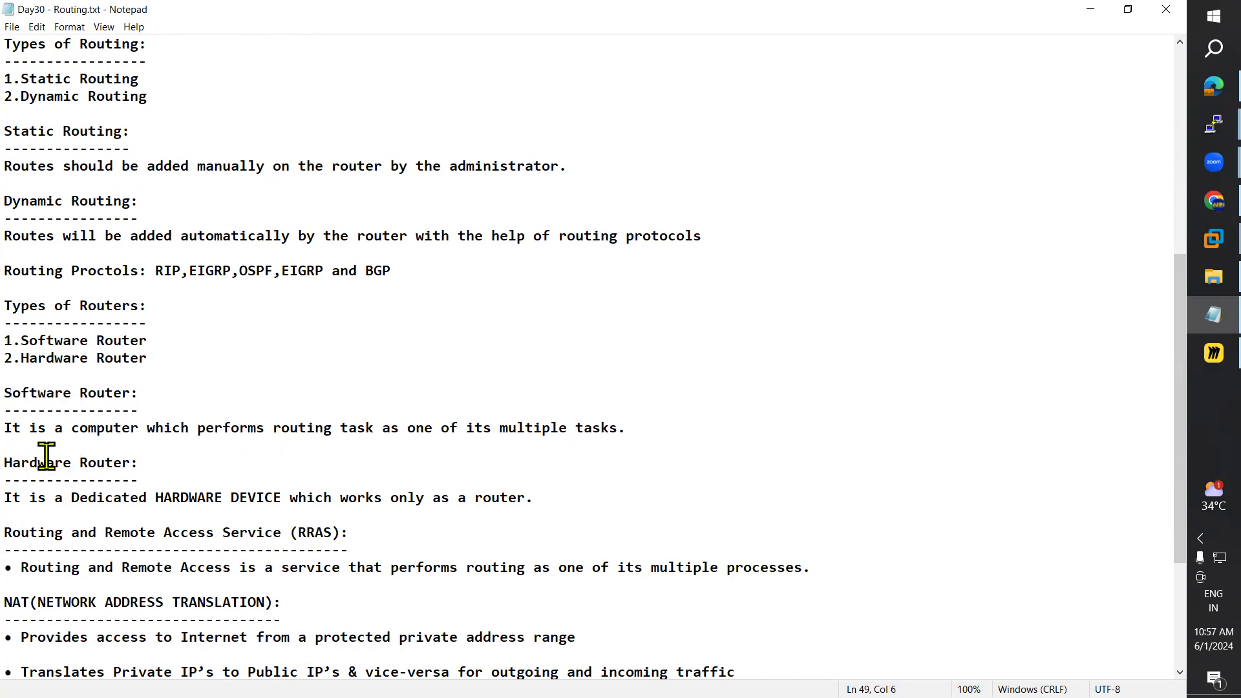
pyautogui.click(1192, 207)
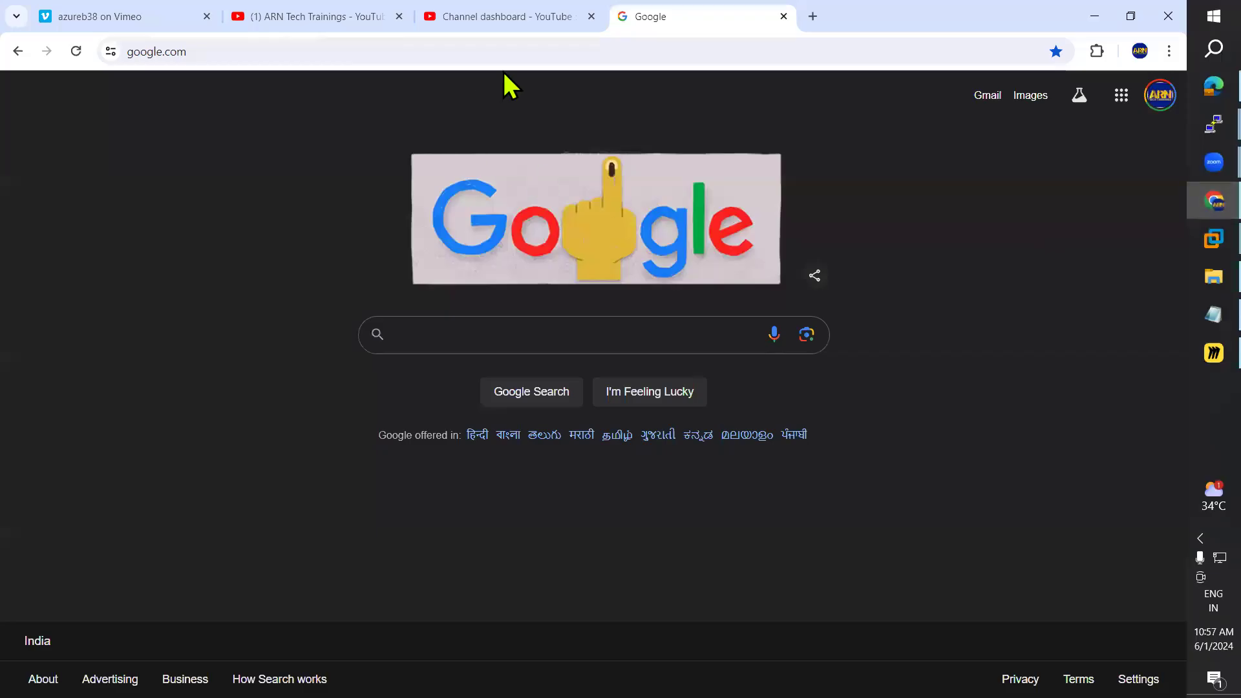
# Step: Search Google for 'hardware router', fixing the typo, and switch to image results
pyautogui.click(451, 329)
pyautogui.write('h')
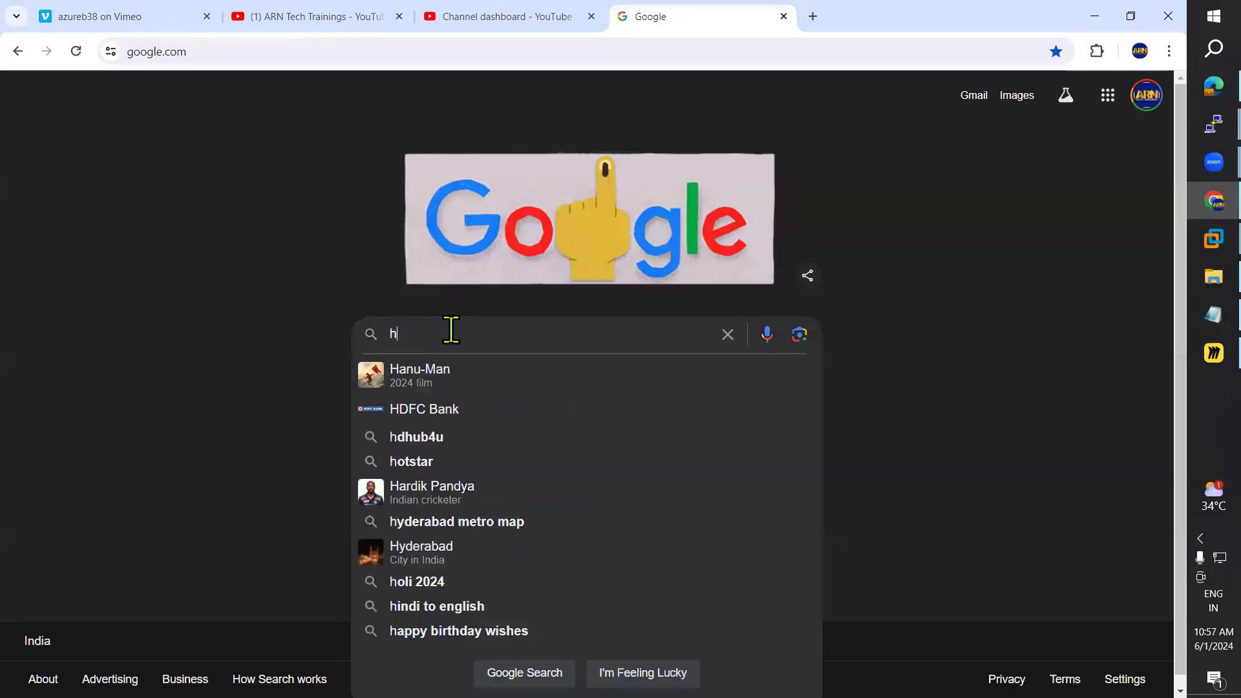
pyautogui.write('adrwae')
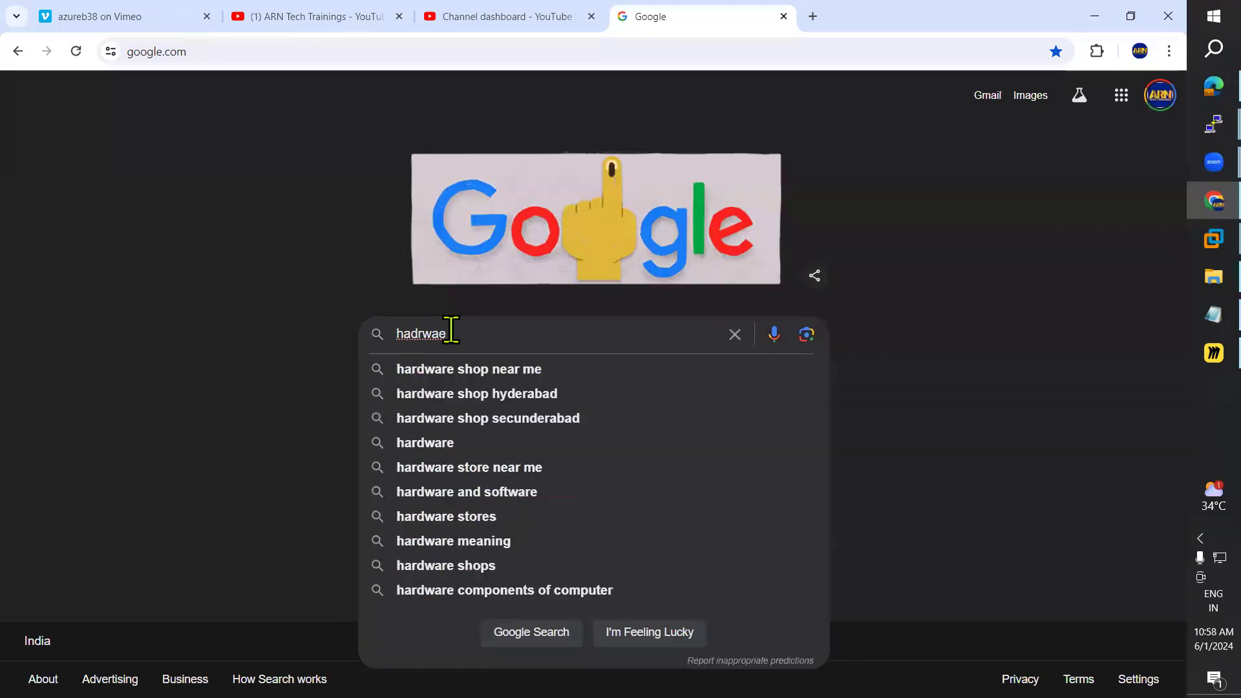
pyautogui.doubleClick(451, 329)
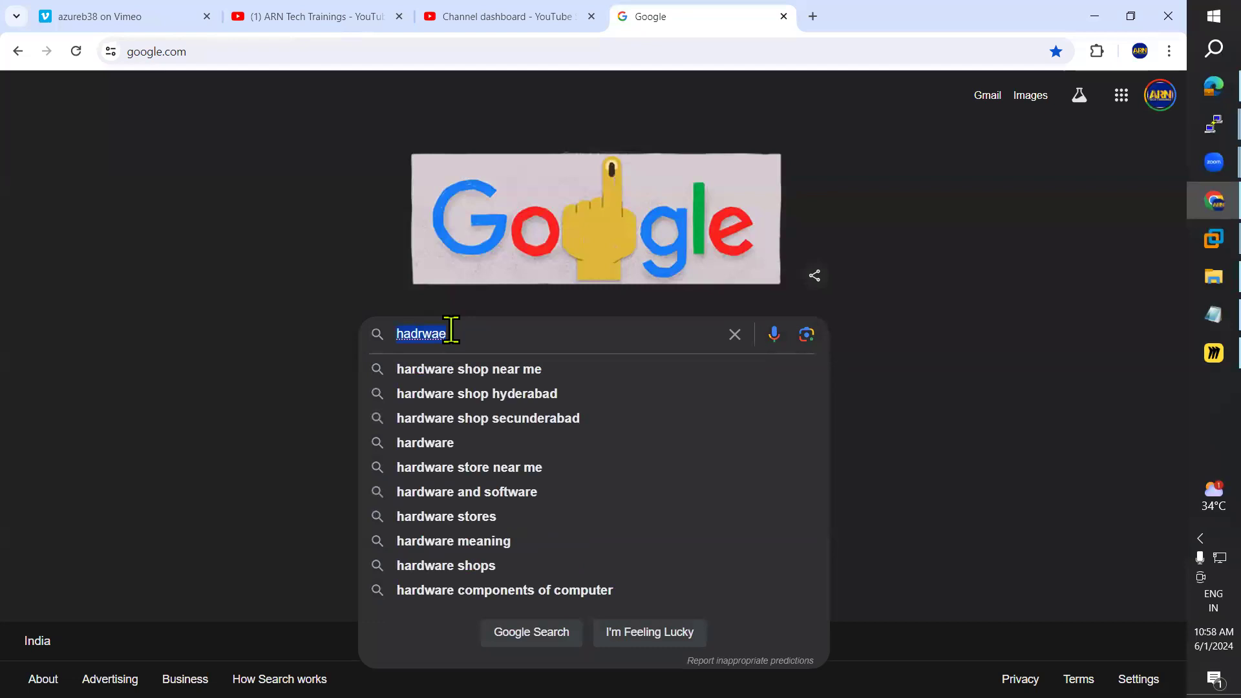
pyautogui.write('hardw')
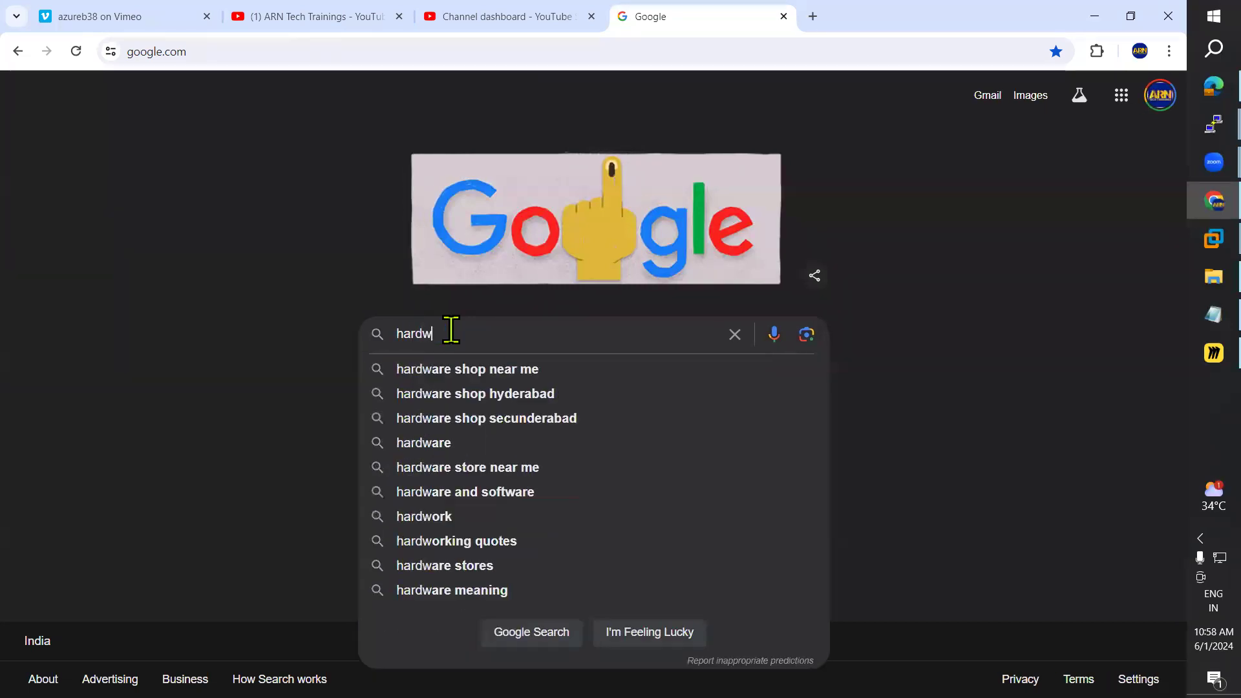
pyautogui.write('are router')
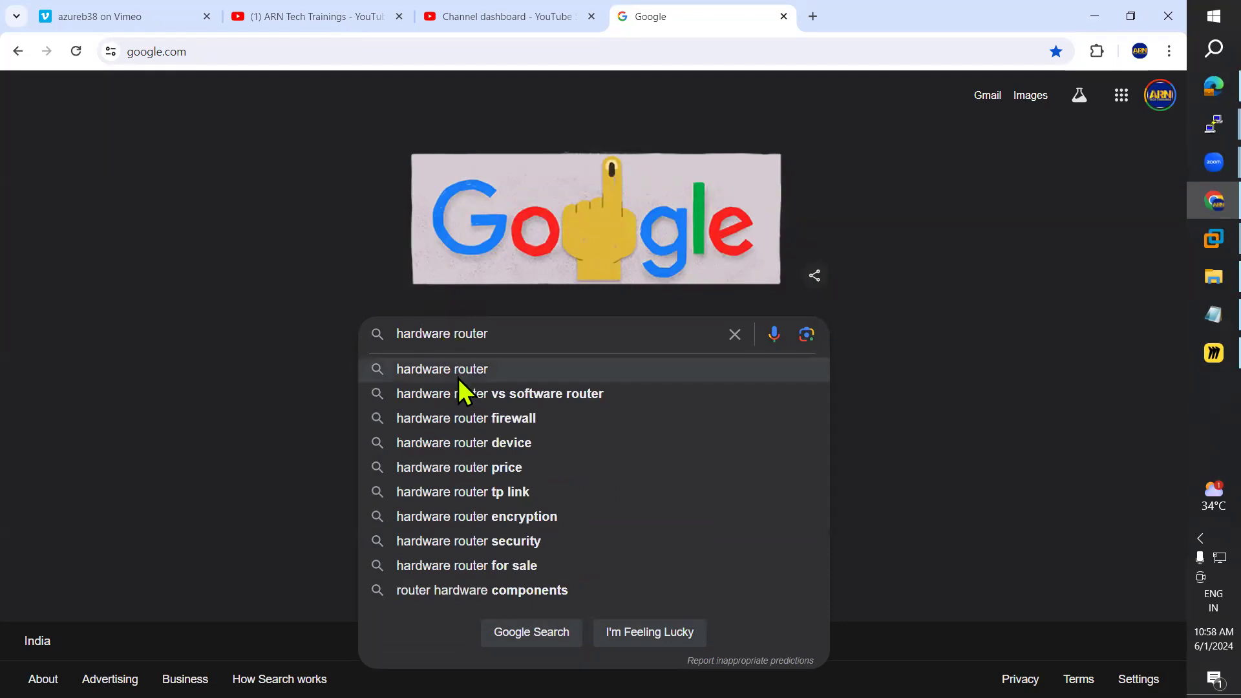
pyautogui.click(457, 367)
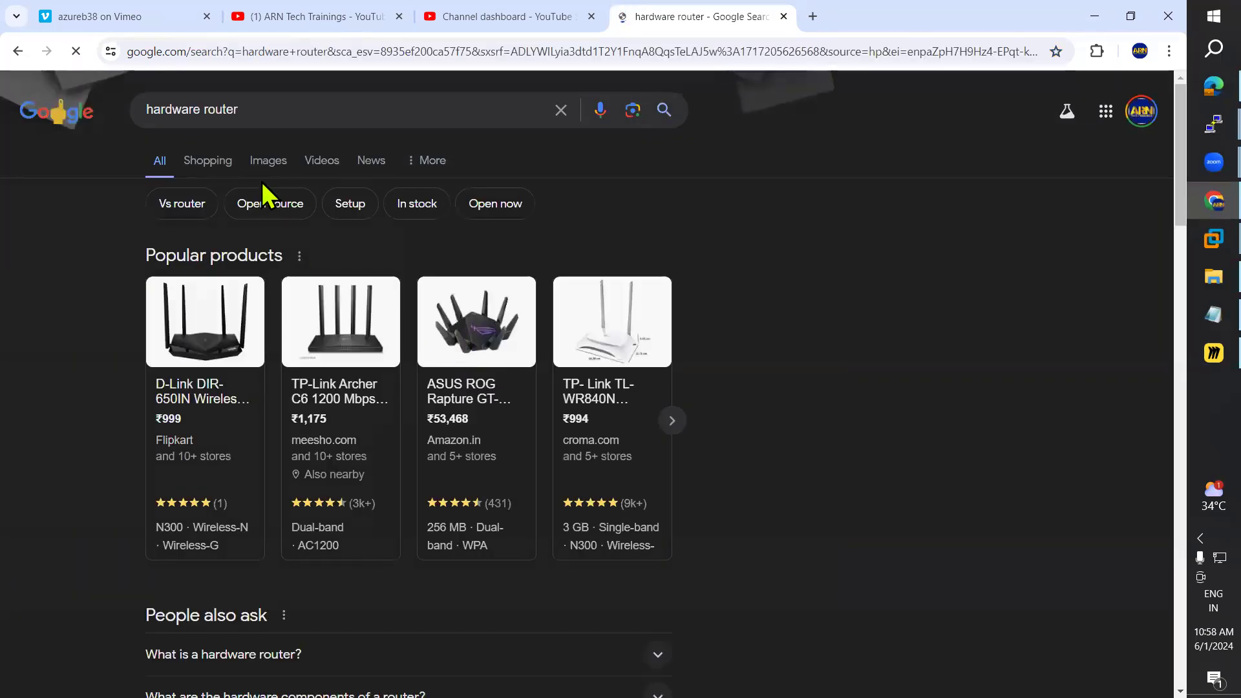
pyautogui.click(267, 165)
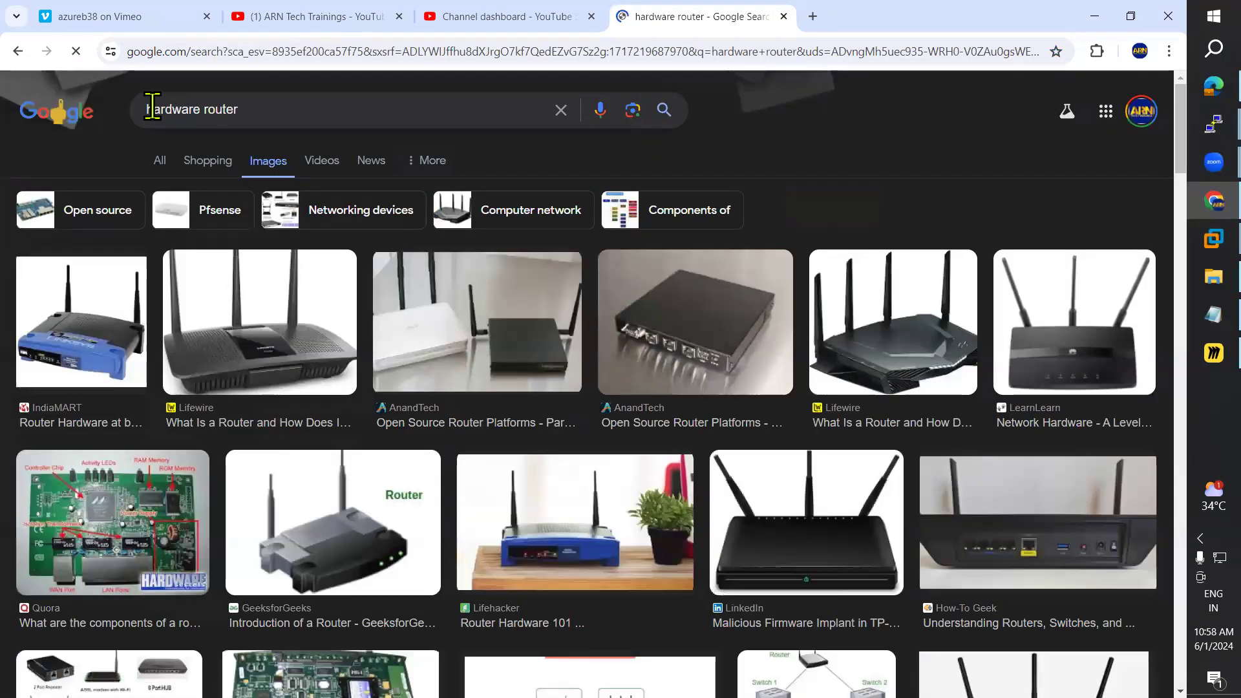
# Step: Refine the search to 'cisco hardware router' and preview the Cisco Enterprise Router Selector image
pyautogui.click(149, 105)
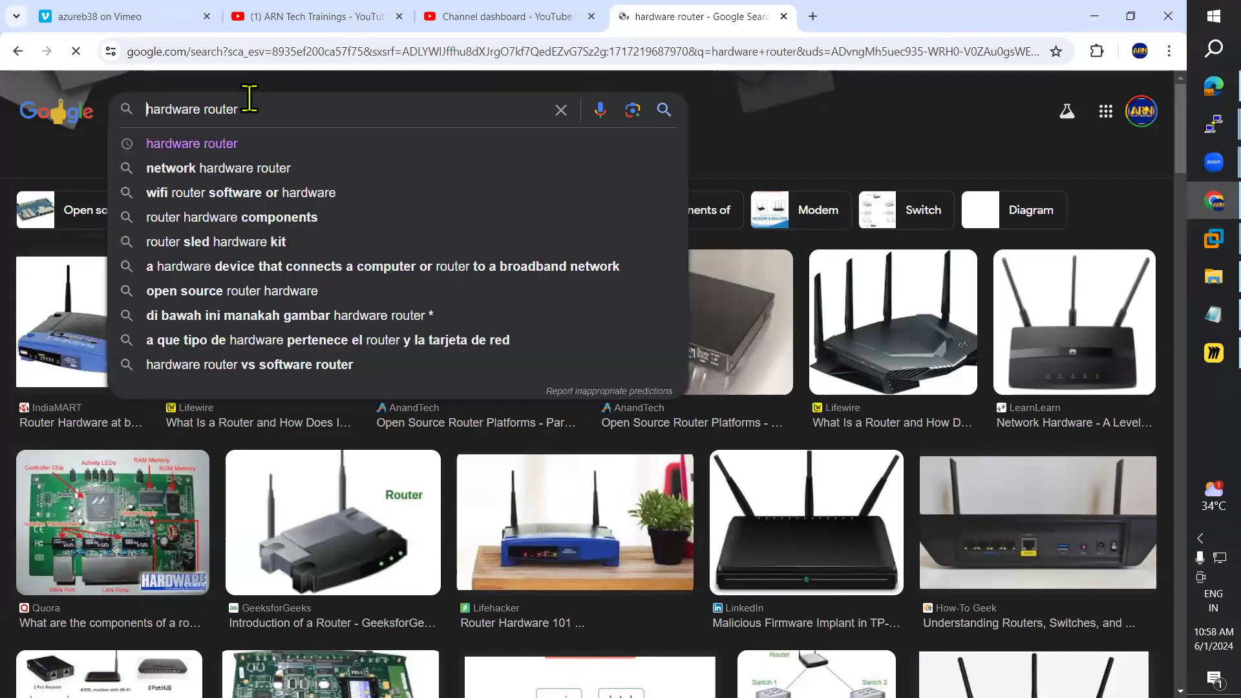
pyautogui.write('cisco')
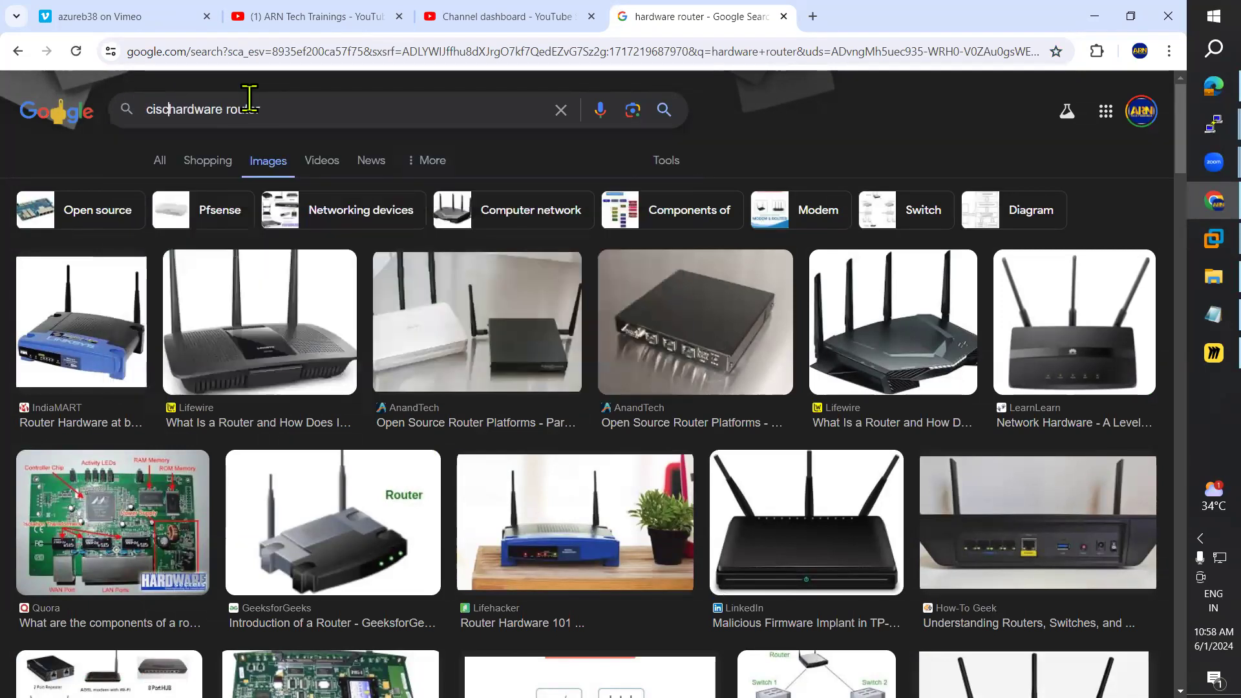
pyautogui.press('Return')
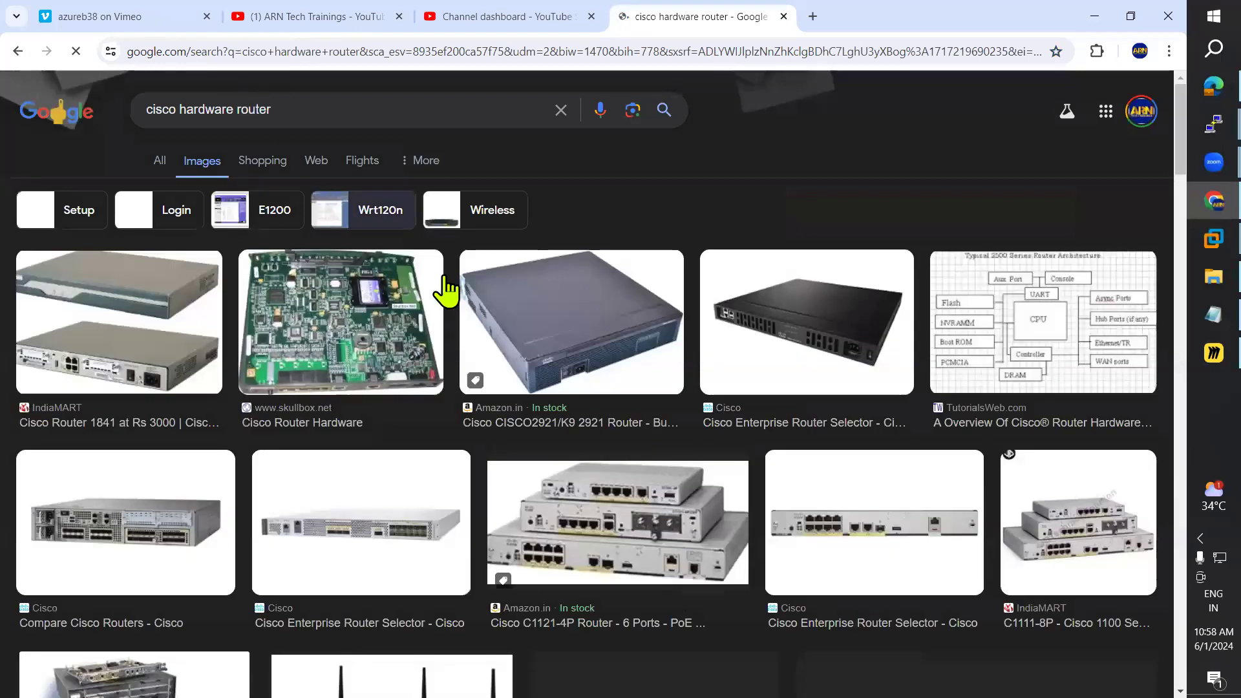
pyautogui.click(821, 349)
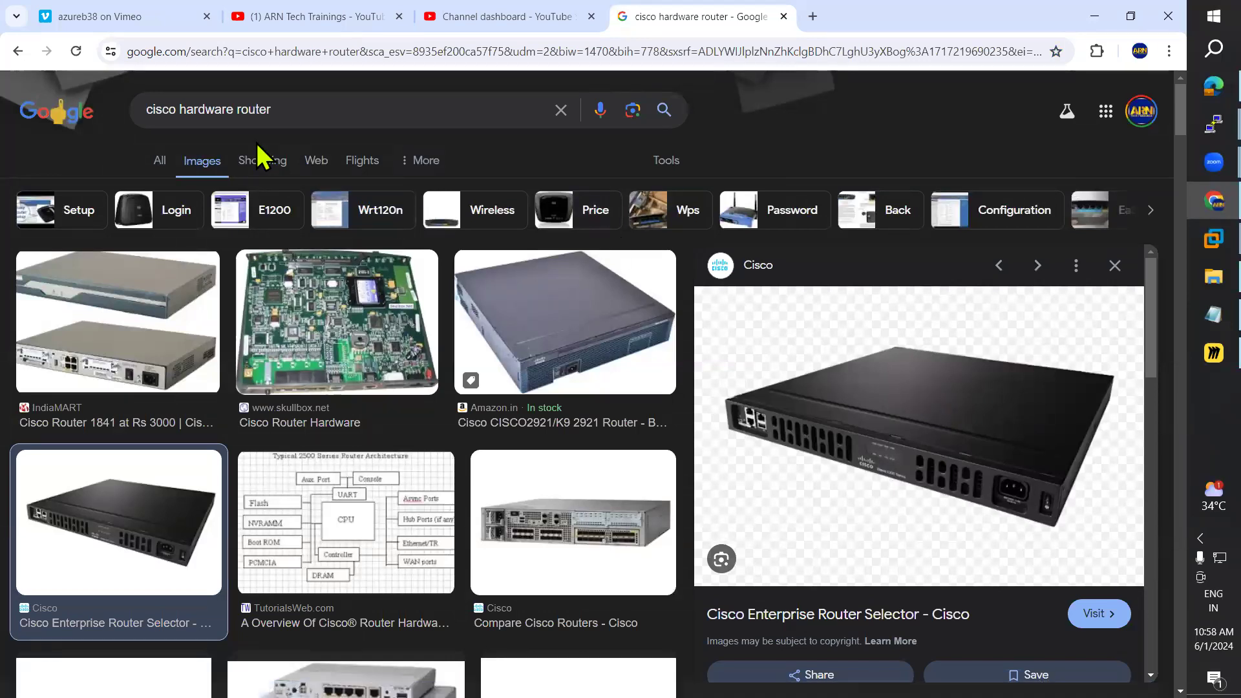
# Step: Glance at the DC VM, routing notes and Miro diagram, then return to the router images
pyautogui.moveTo(1214, 239)
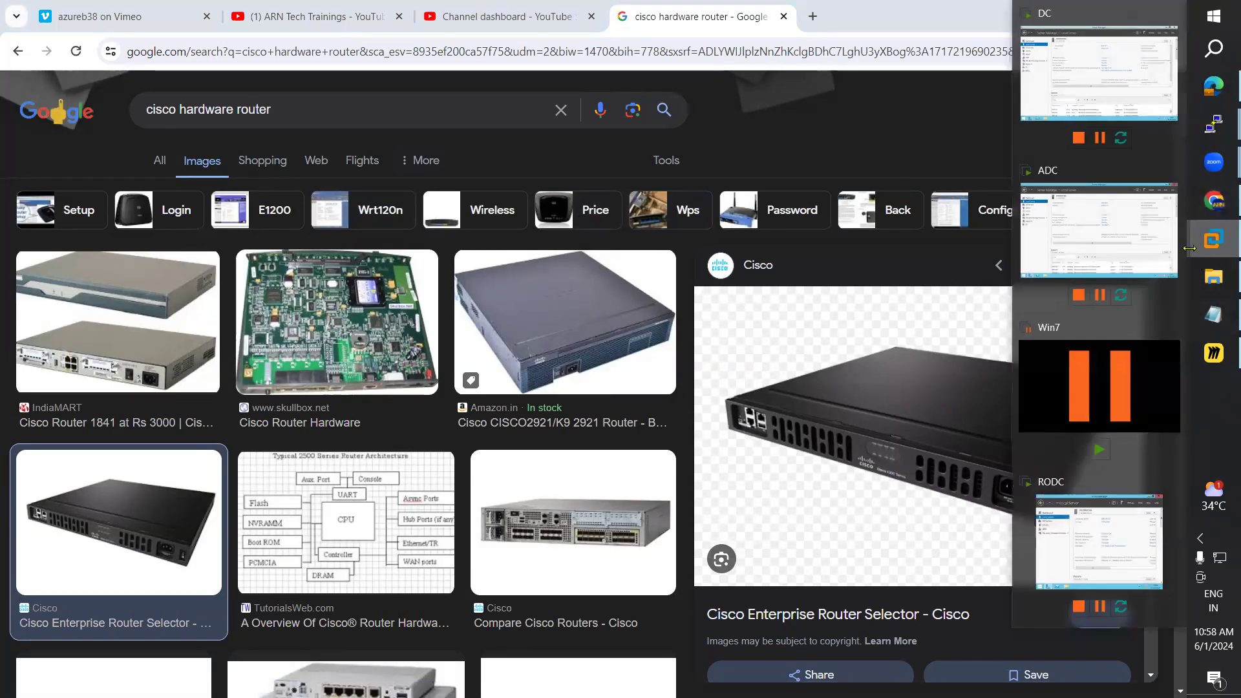
pyautogui.click(1103, 98)
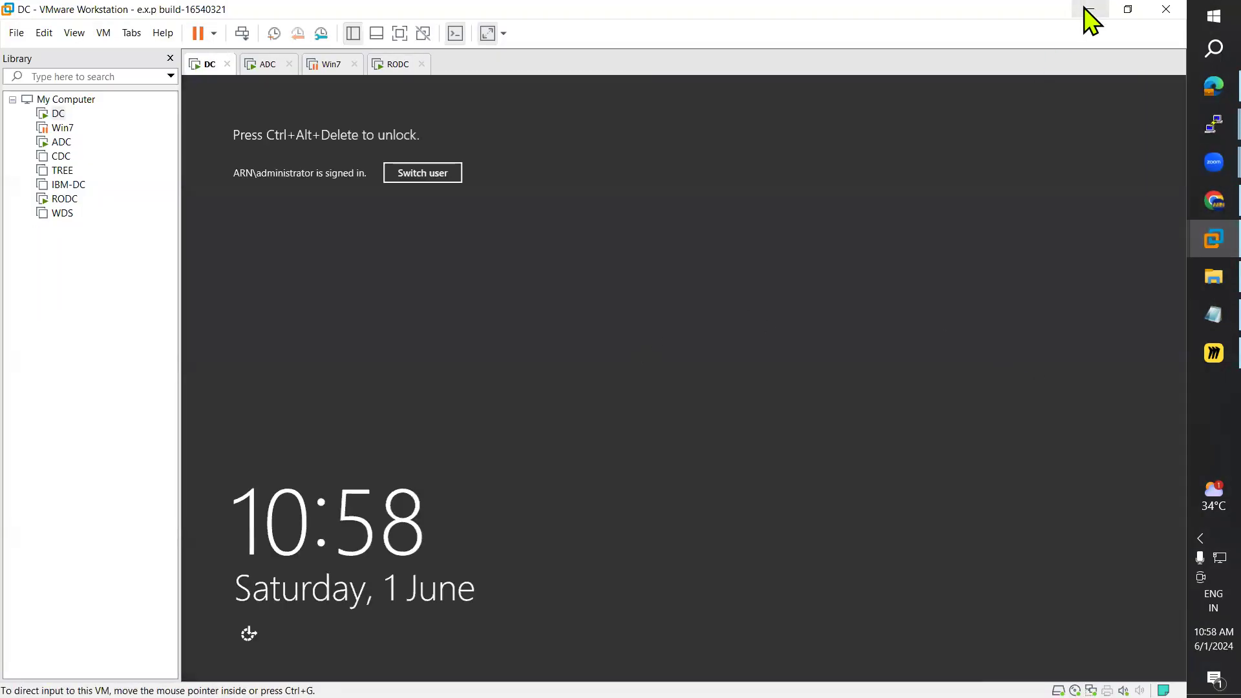
pyautogui.click(1090, 12)
pyautogui.click(1212, 315)
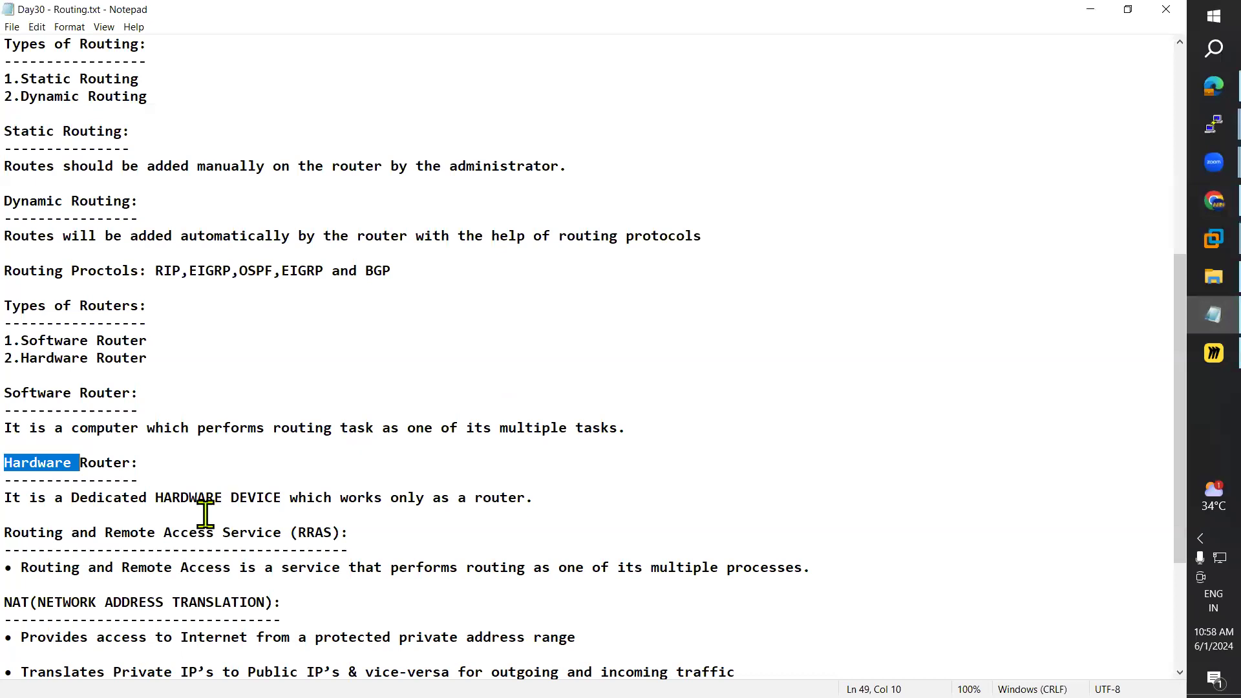
pyautogui.scroll(-1, 205, 513)
pyautogui.scroll(11, 264, 475)
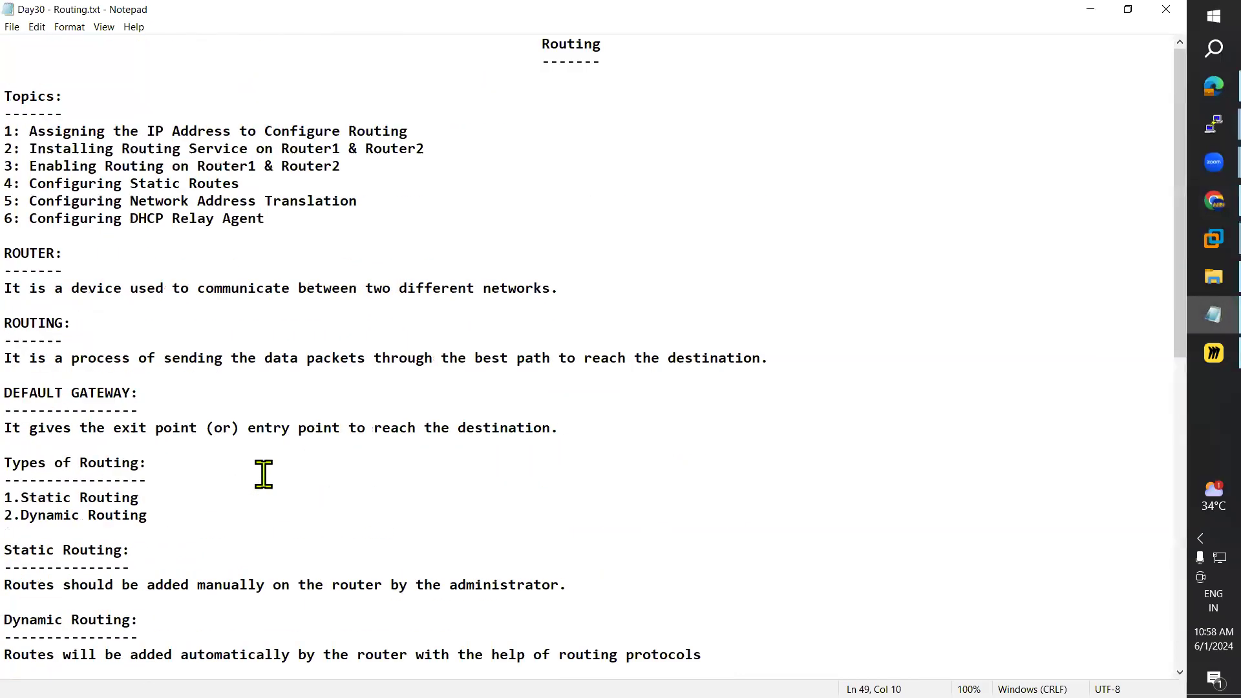
pyautogui.click(1091, 10)
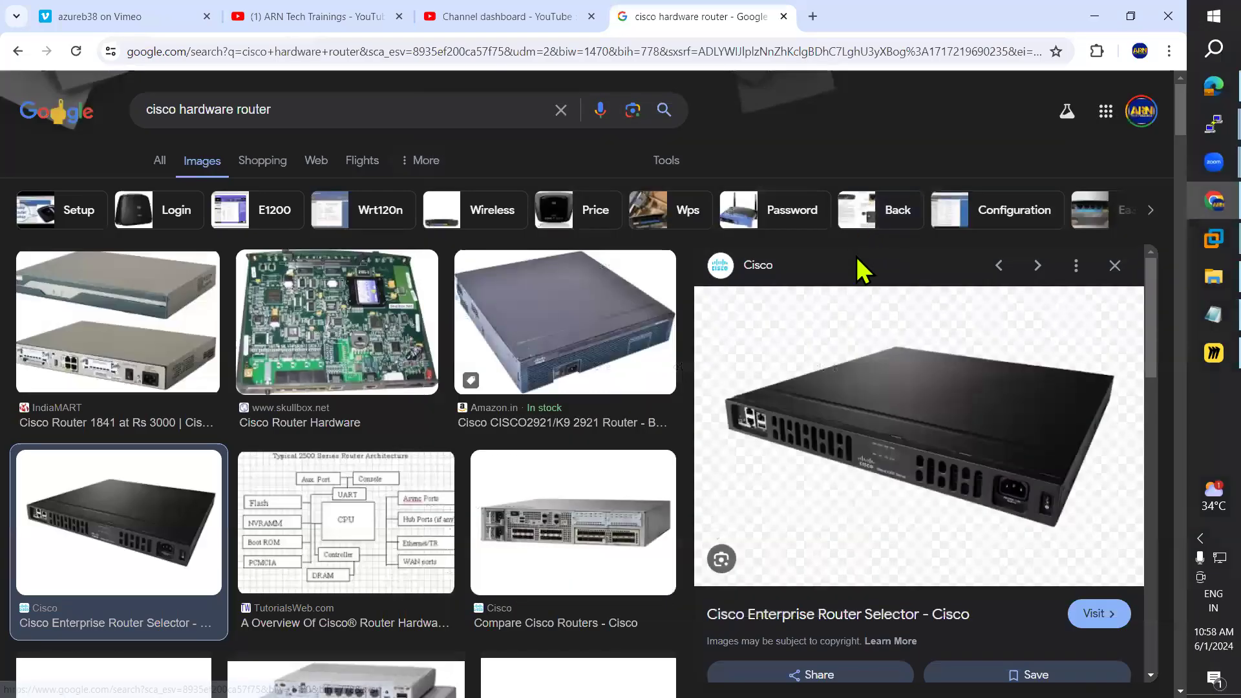
pyautogui.click(1210, 354)
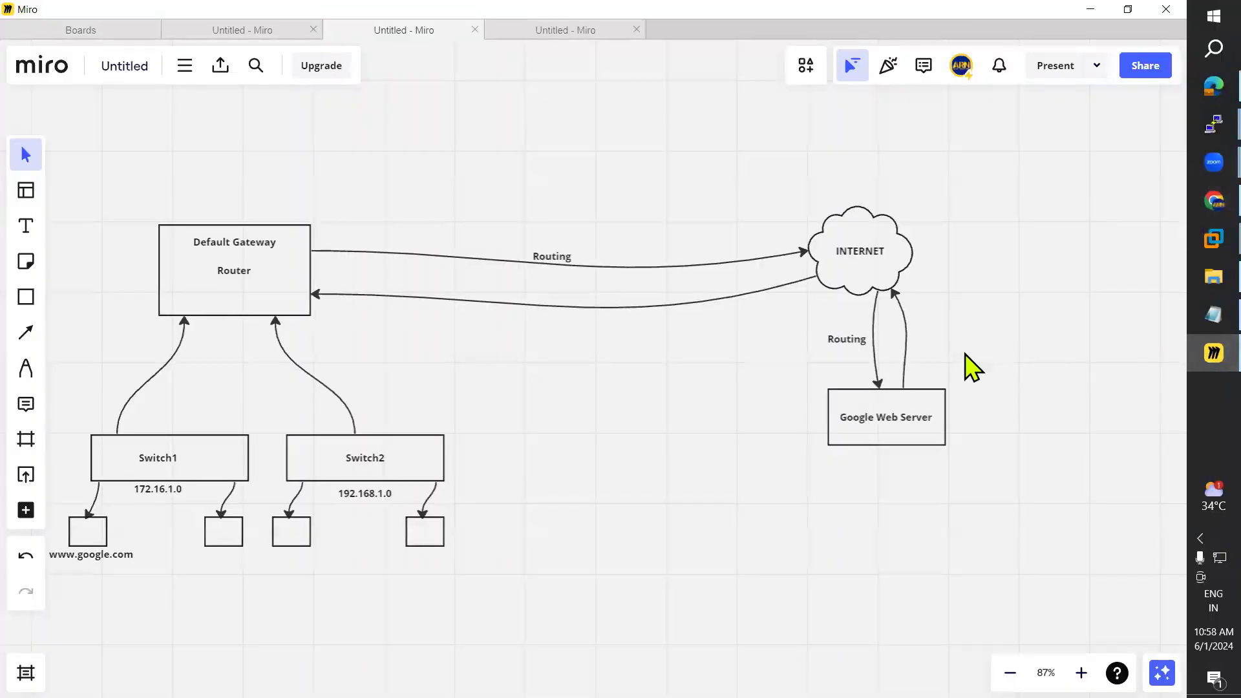
pyautogui.click(1193, 205)
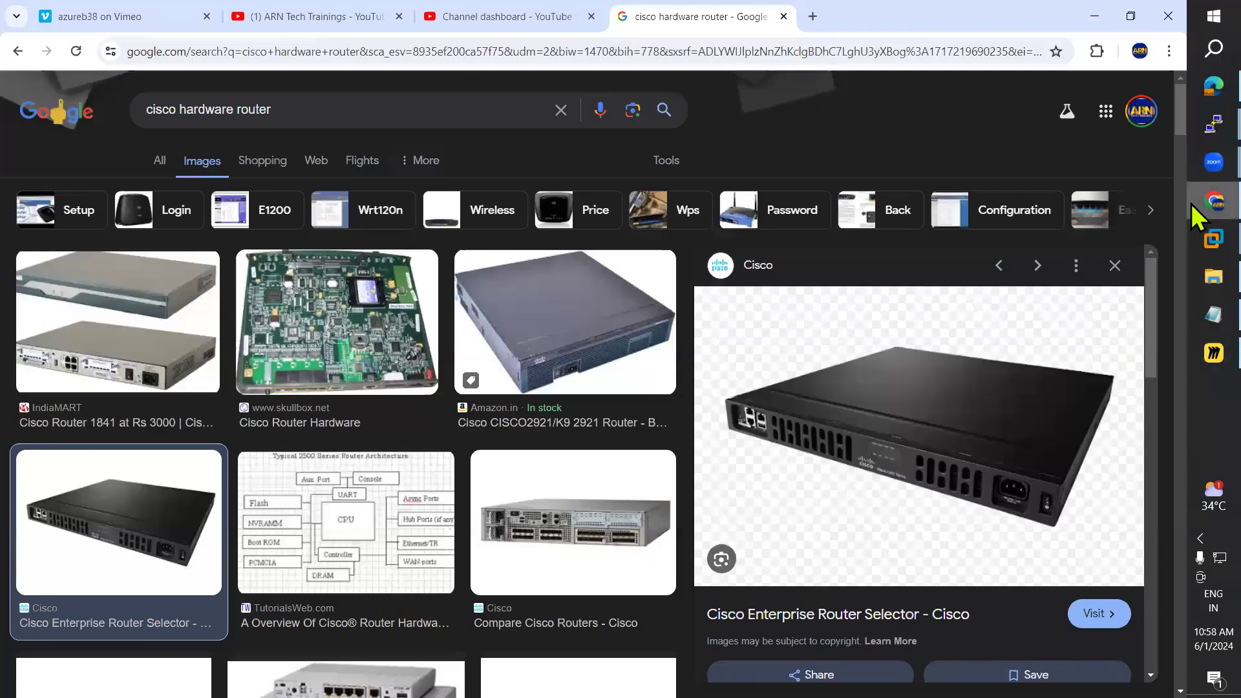
# Step: From the Google homepage, search 'hardware router vs software router'
pyautogui.click(52, 115)
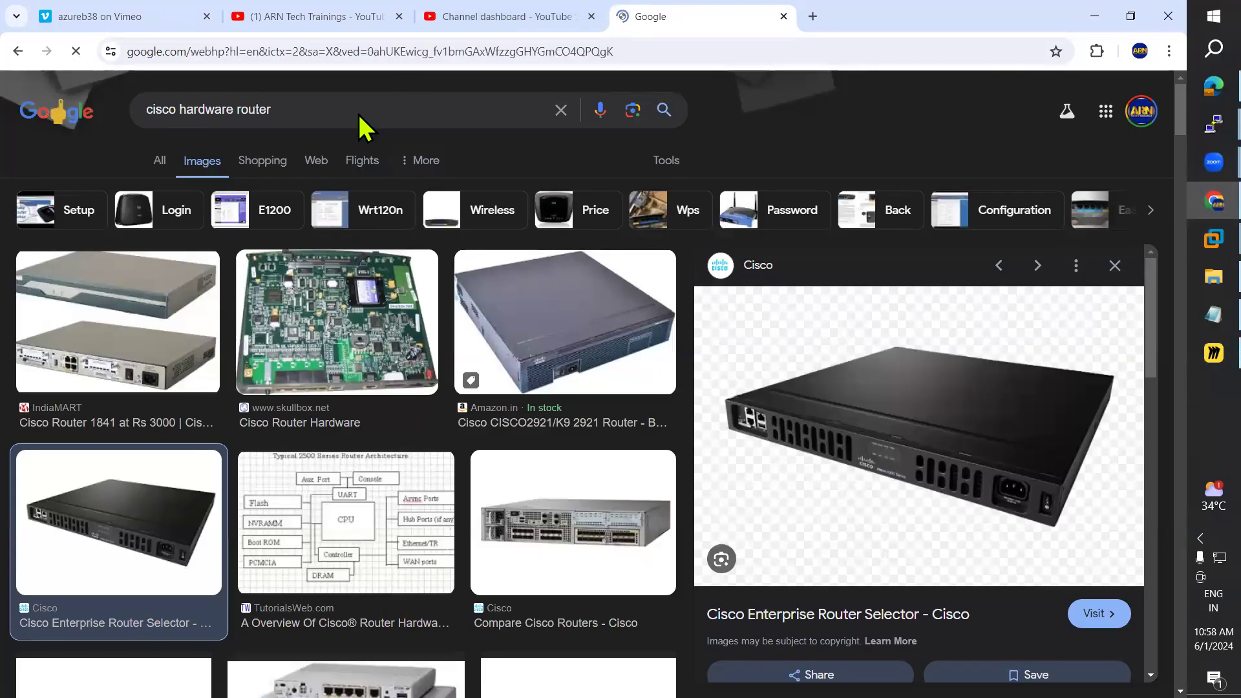
pyautogui.click(439, 349)
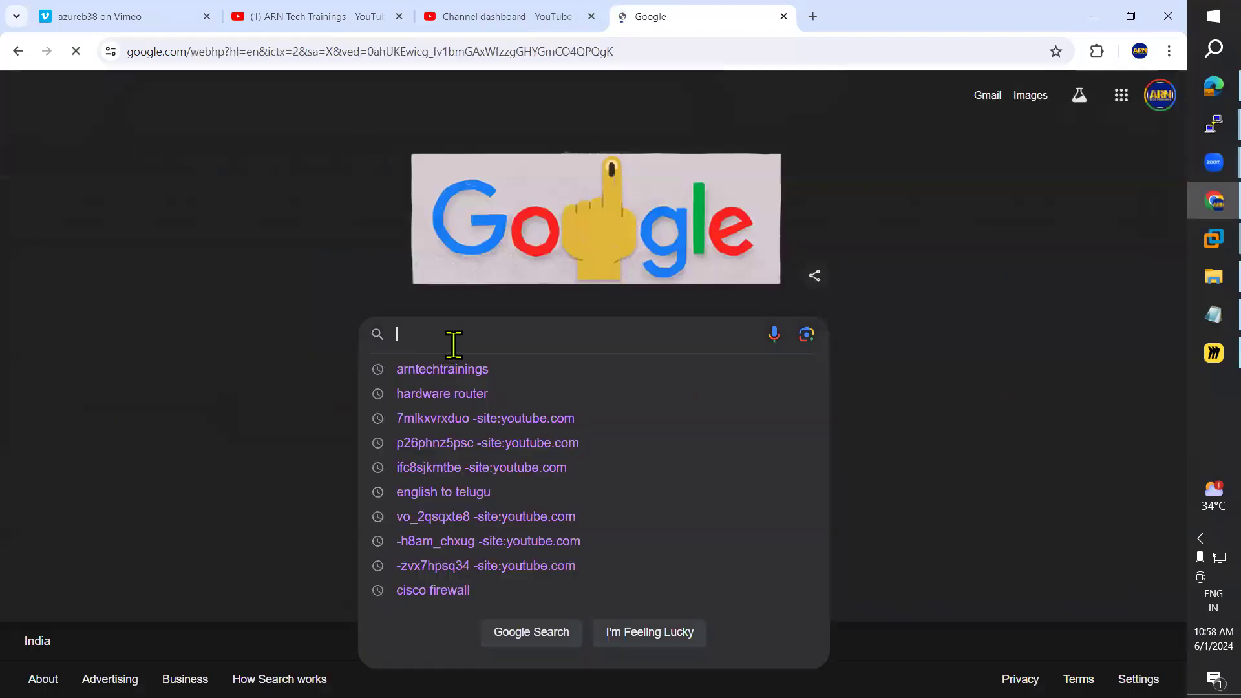
pyautogui.write('harw')
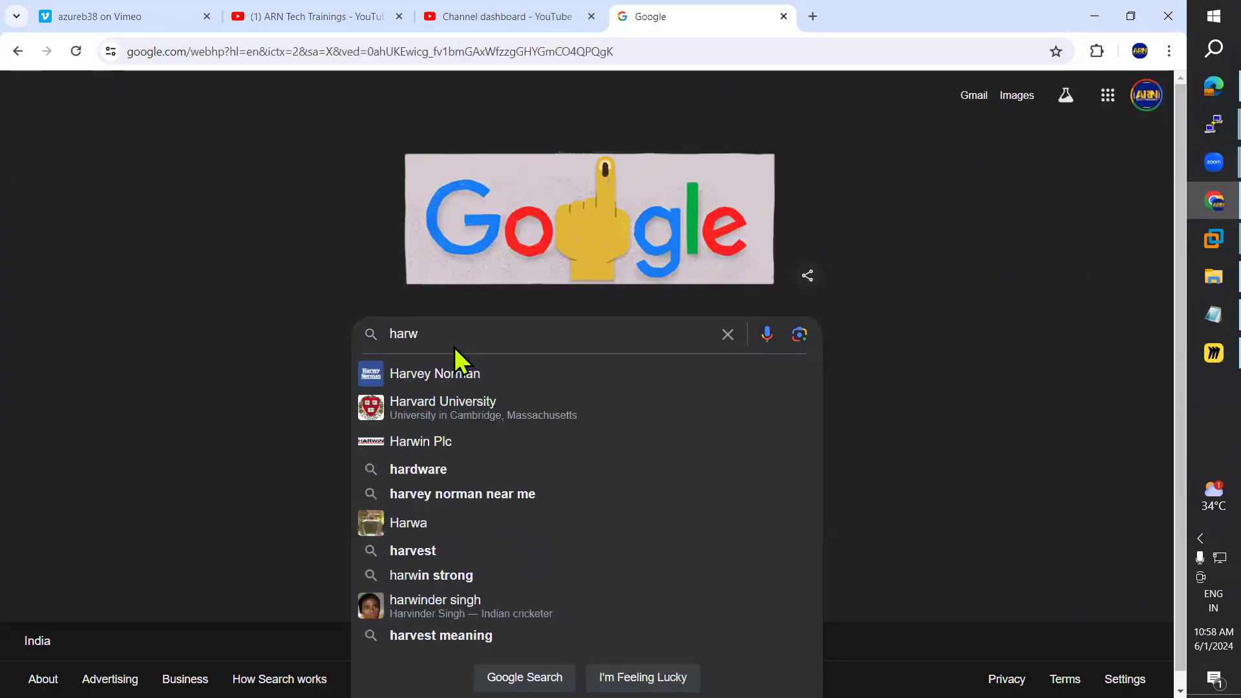
pyautogui.press('BackSpace')
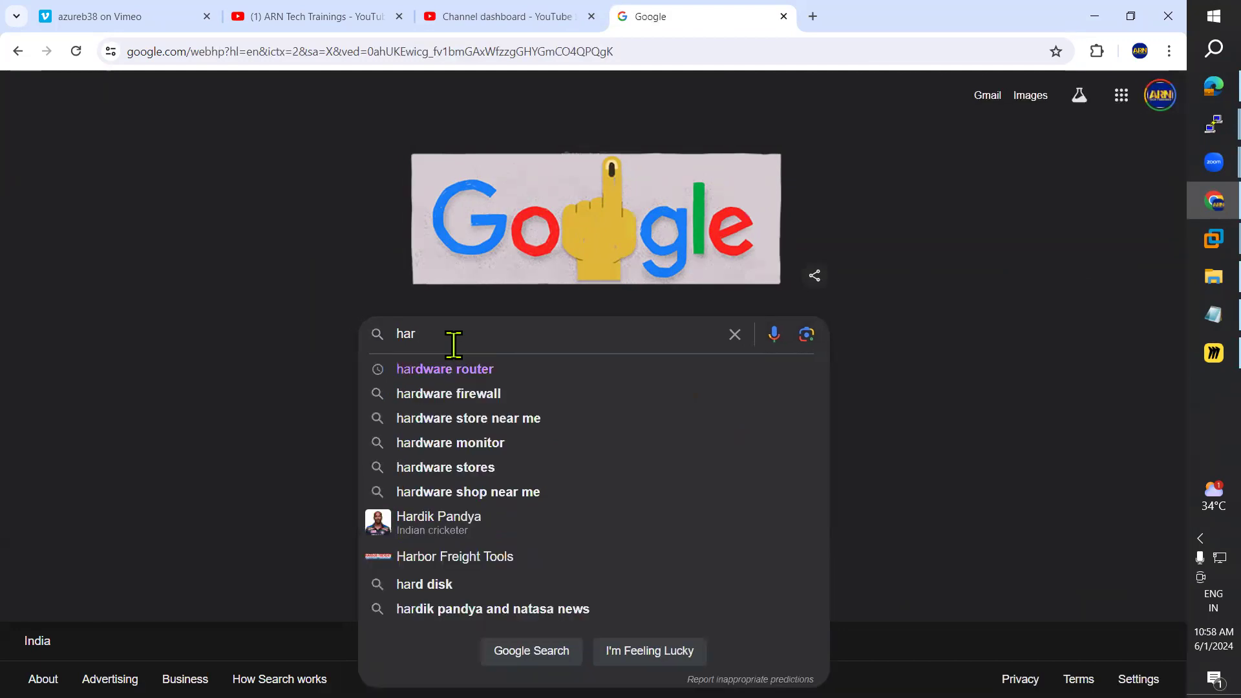
pyautogui.write('dware')
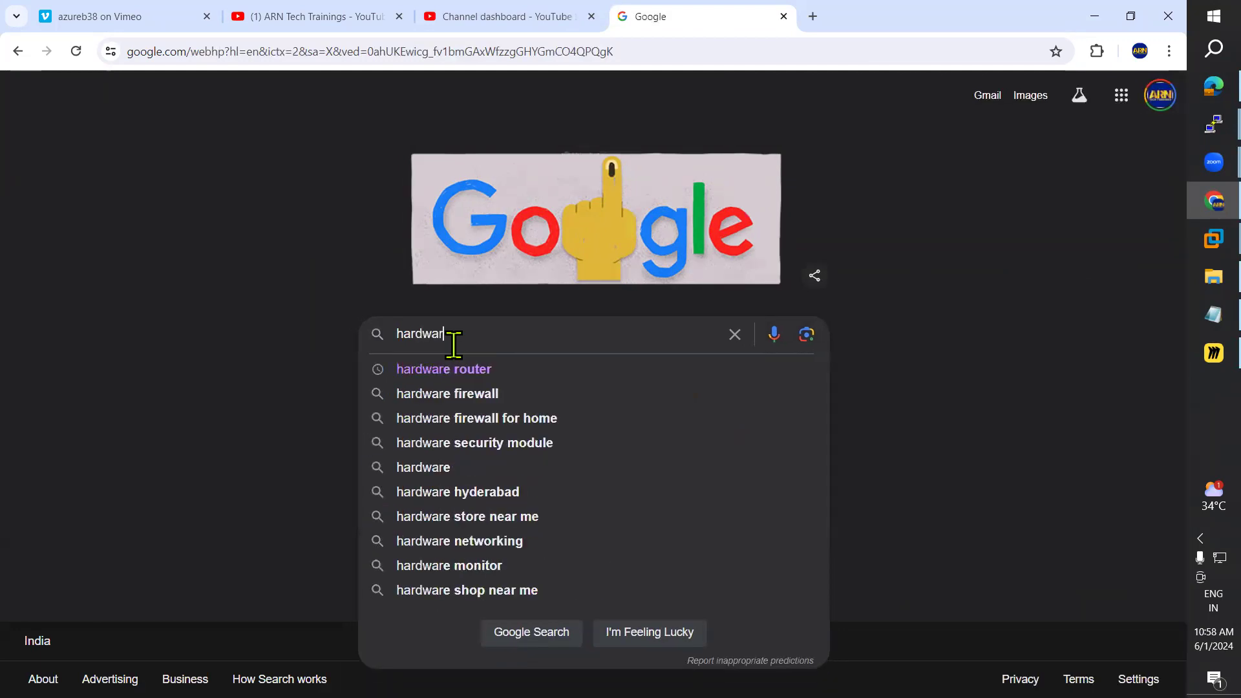
pyautogui.write(' ro')
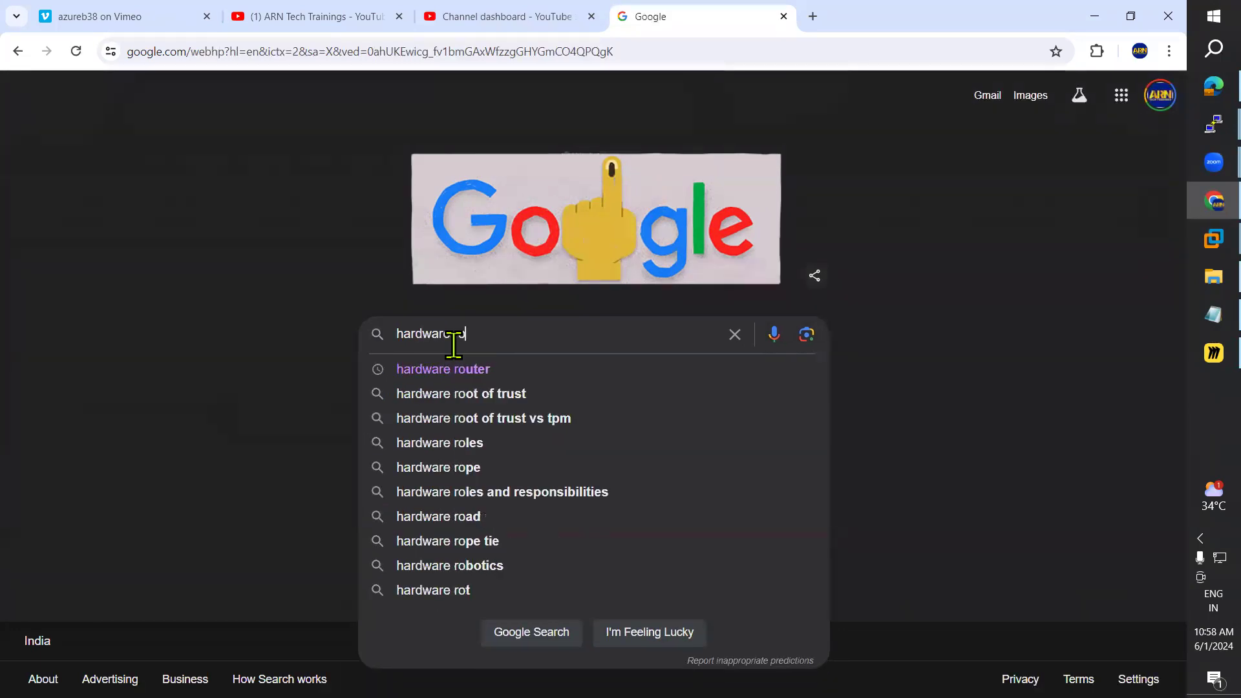
pyautogui.write('uter vs')
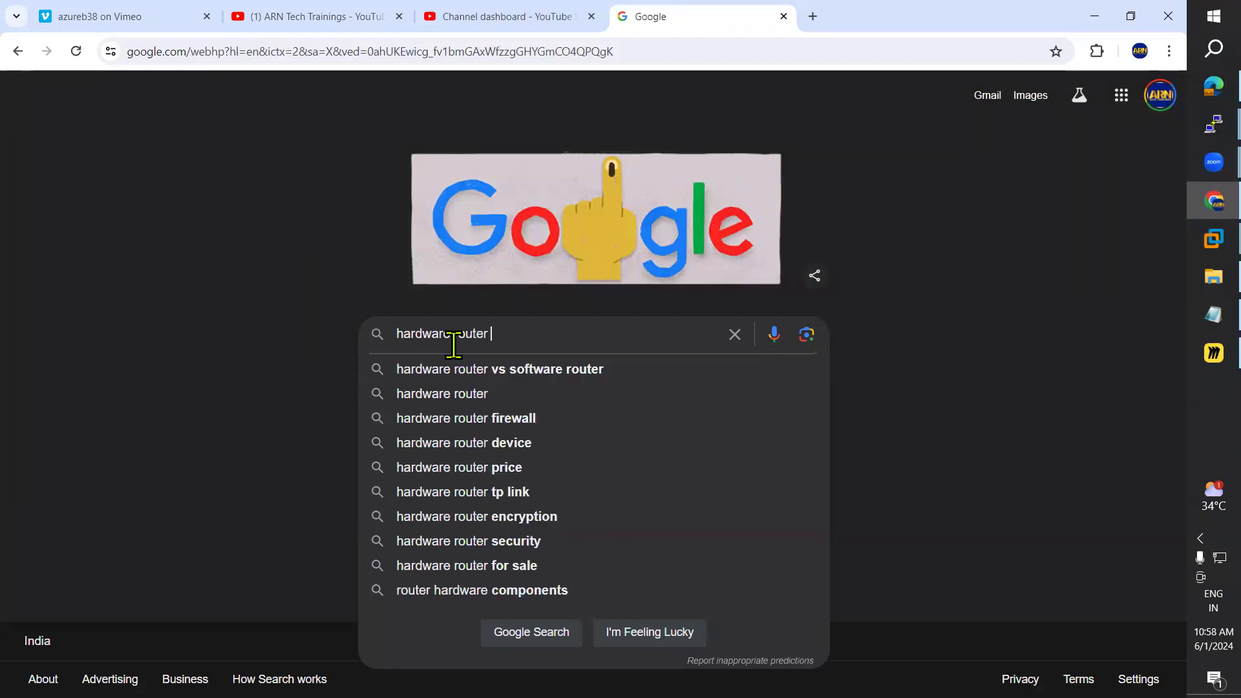
pyautogui.click(448, 370)
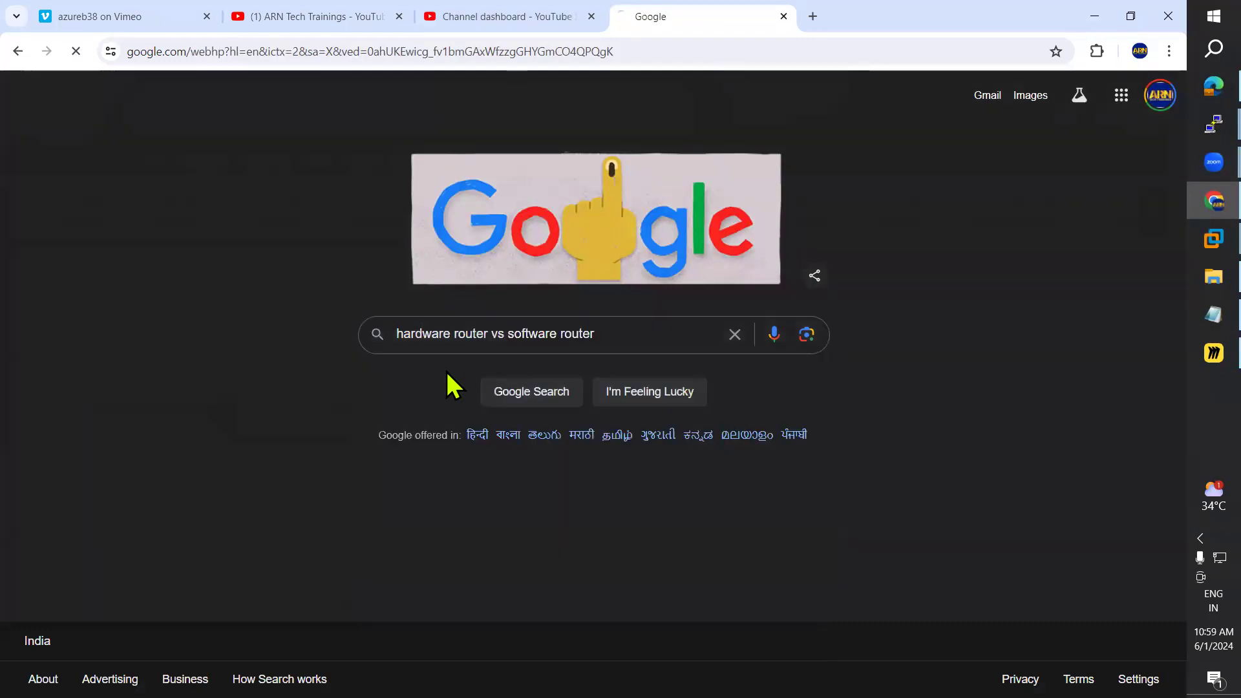
# Step: Open the Cisco Community result in a new tab, read the thread, then bring up the DC VM
pyautogui.scroll(-5, 445, 388)
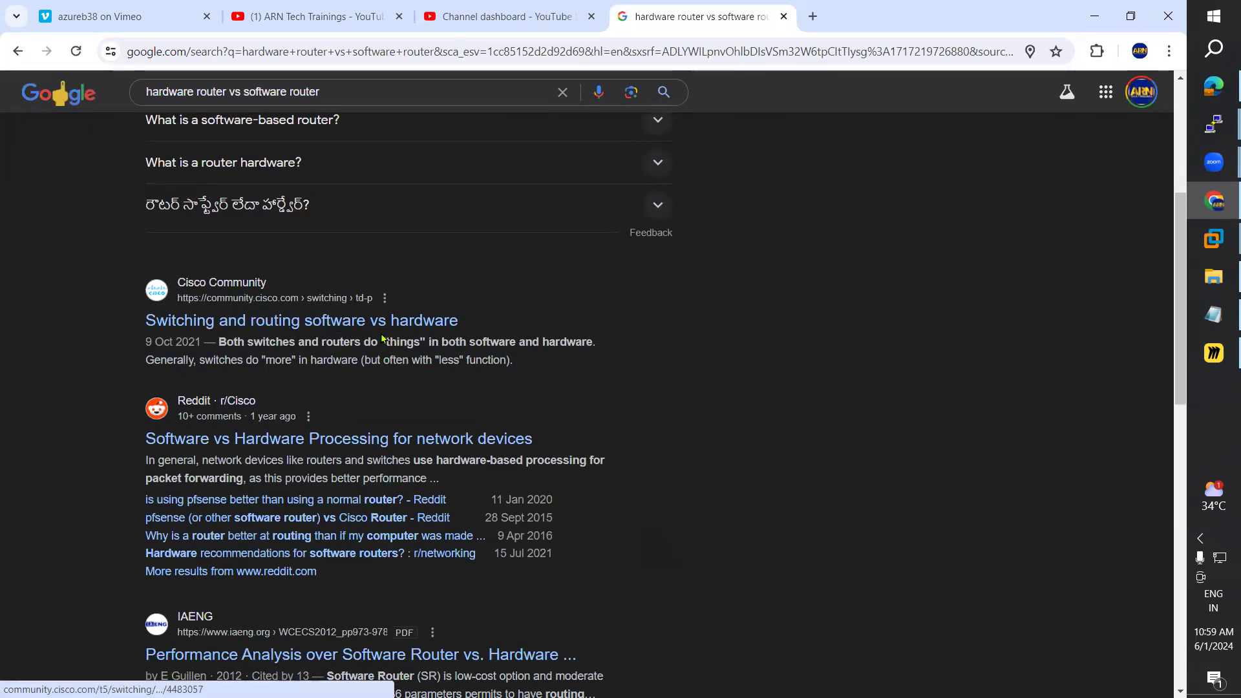
pyautogui.rightClick(377, 326)
pyautogui.click(434, 343)
pyautogui.click(868, 15)
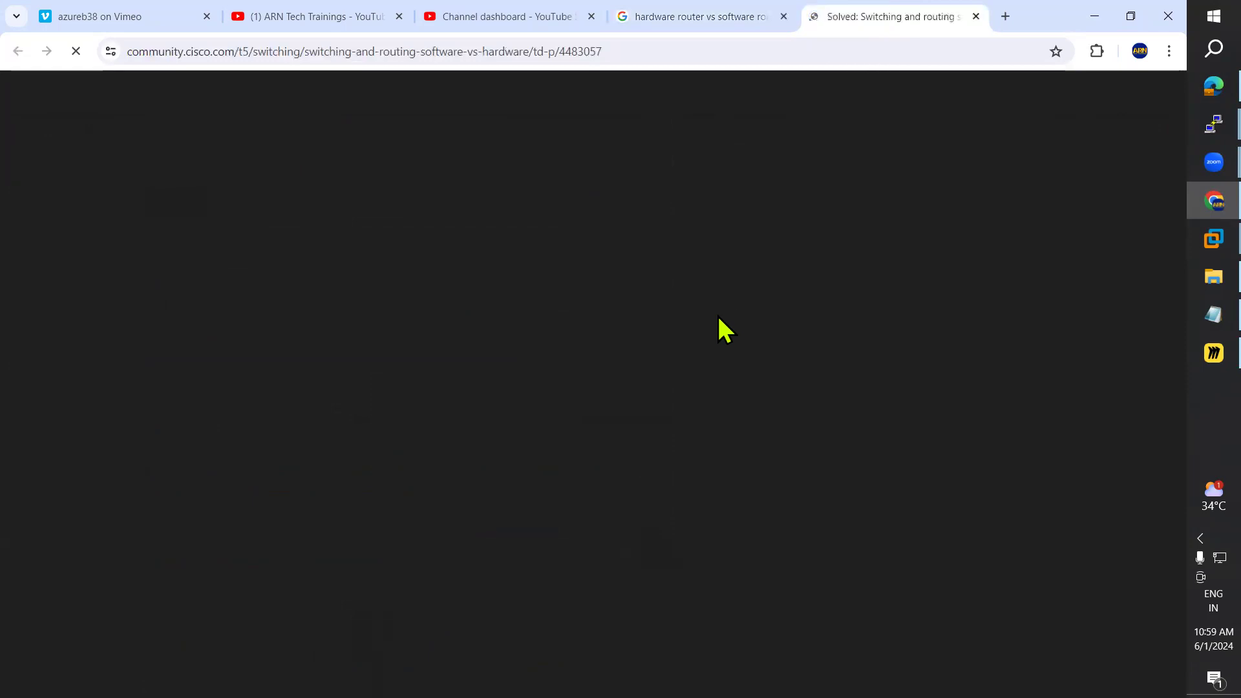
pyautogui.scroll(-10, 605, 486)
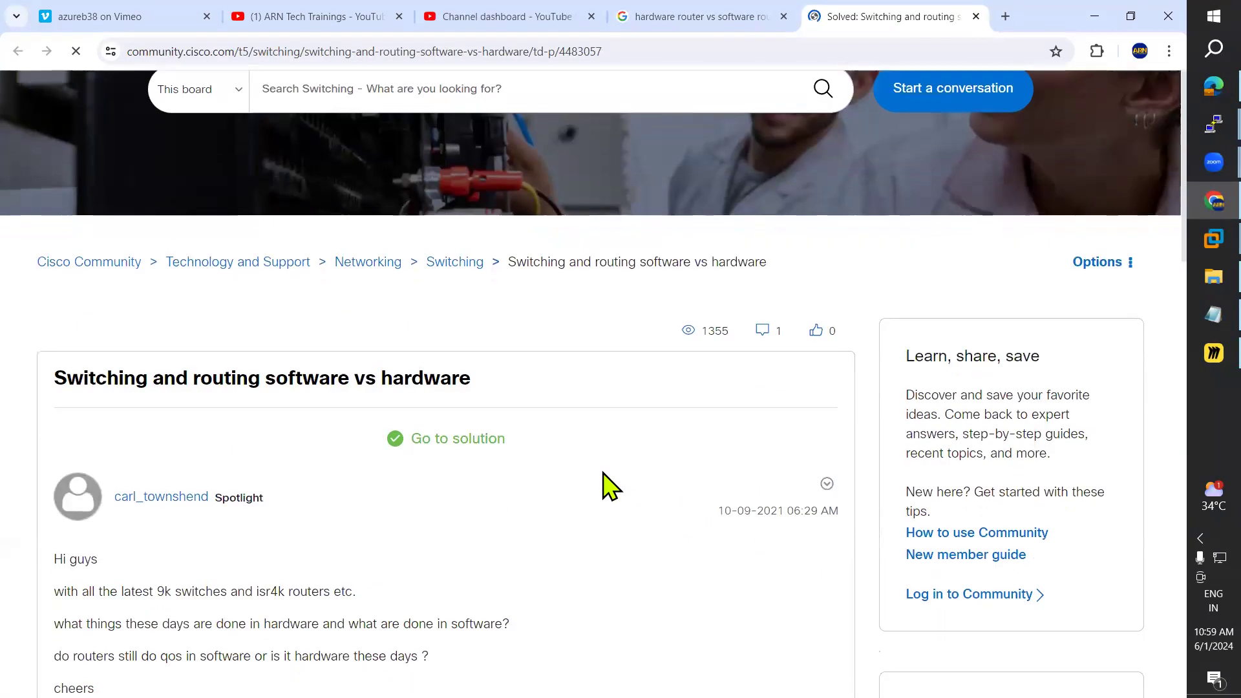
pyautogui.scroll(-10, 608, 484)
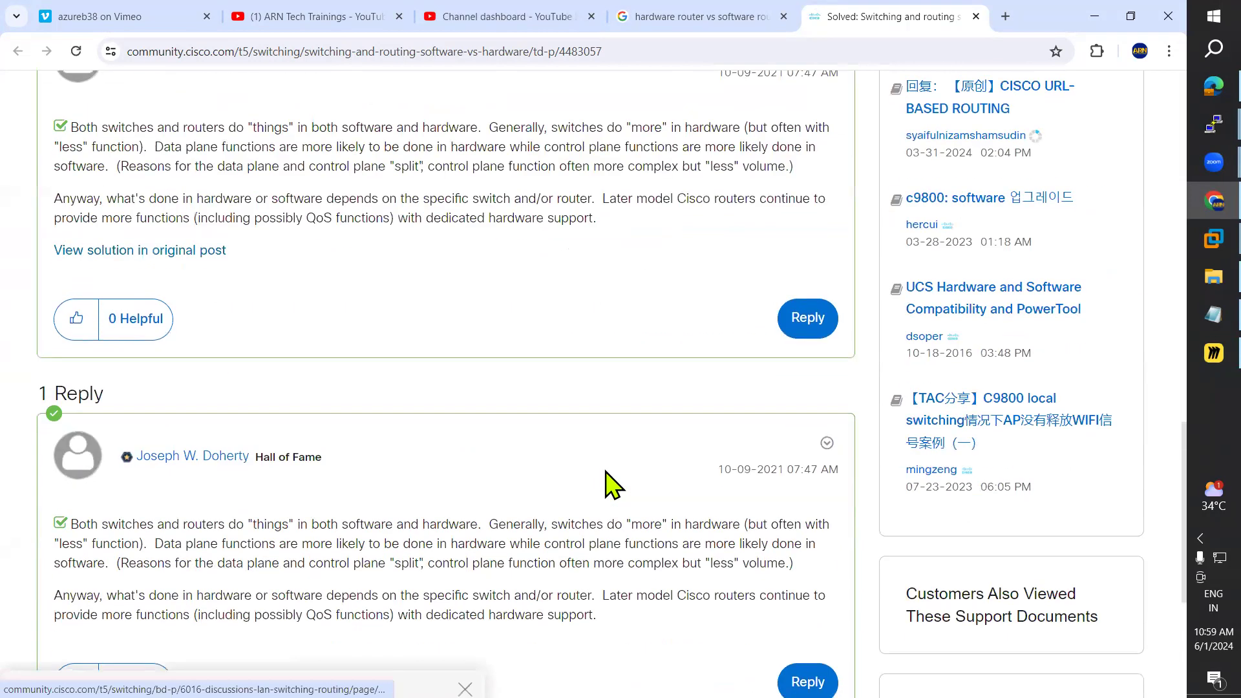
pyautogui.scroll(6, 554, 424)
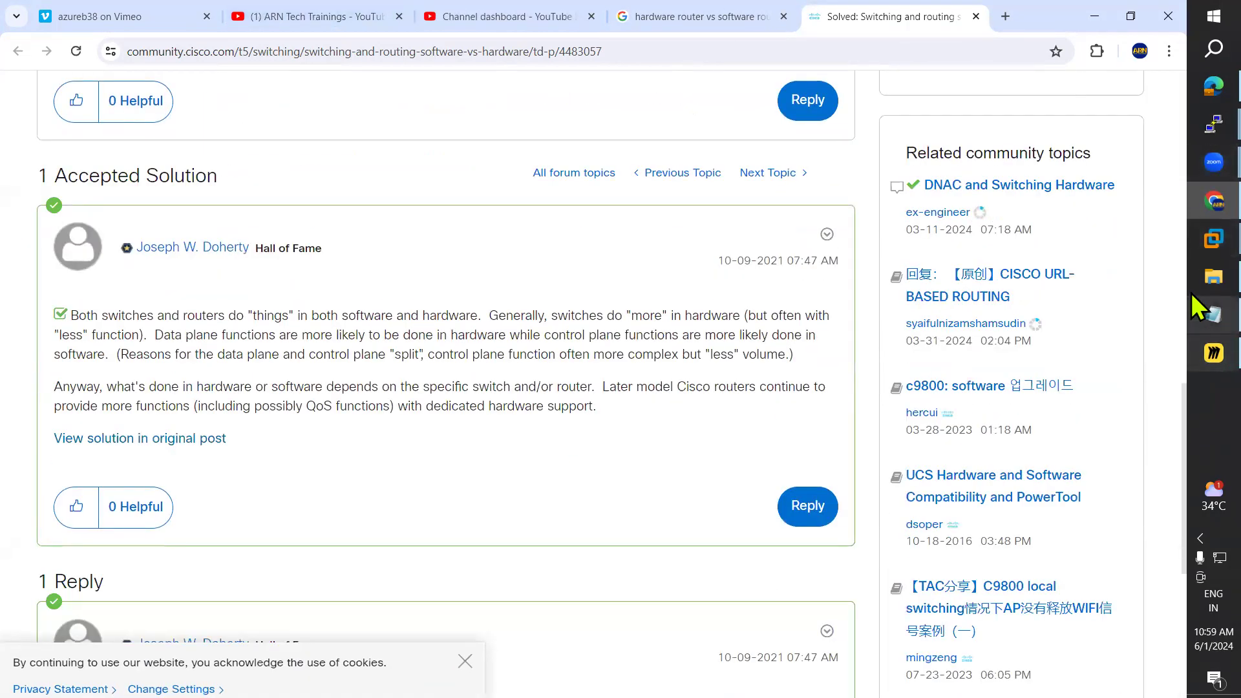
pyautogui.click(1190, 239)
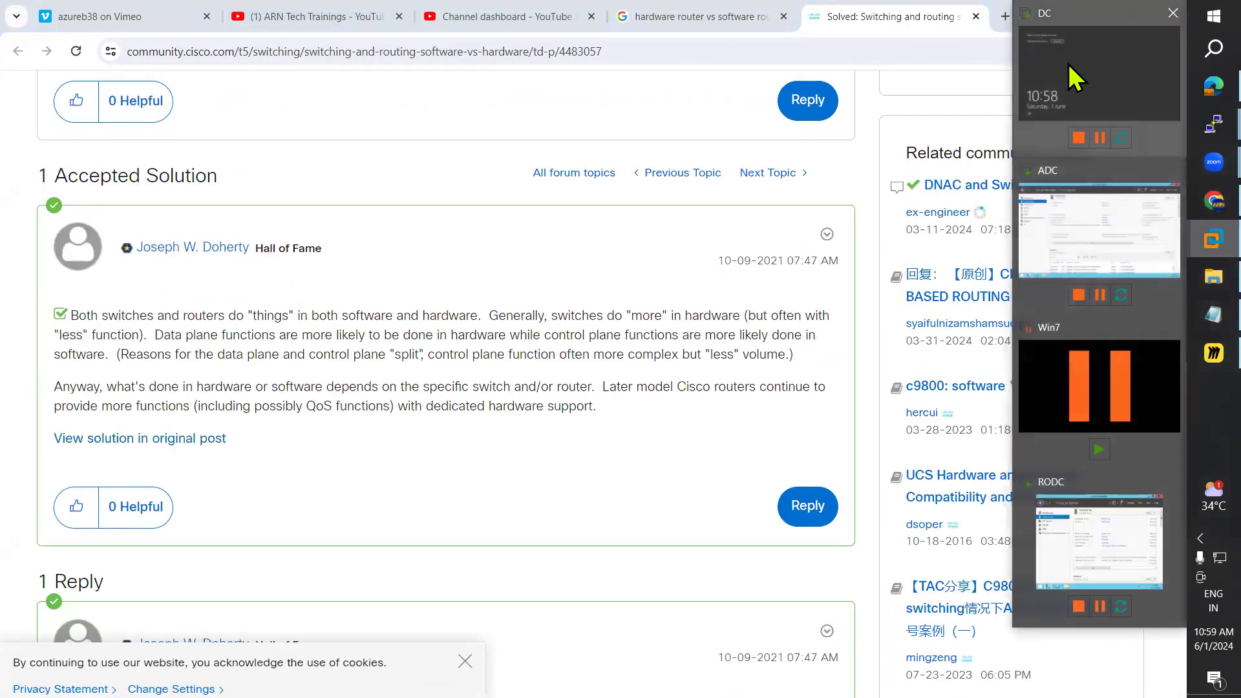
pyautogui.click(1069, 75)
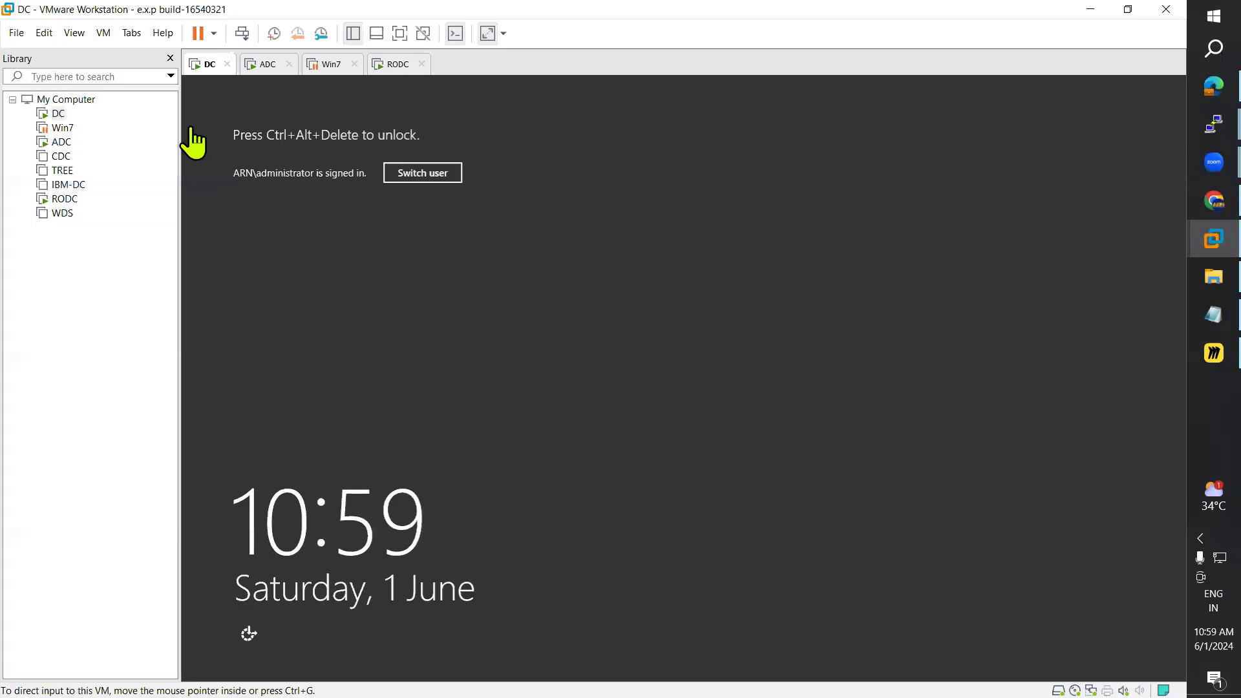
# Step: Send Ctrl+Alt+Del to DC, enter the account password to reach Server Manager, then return to the notes
pyautogui.click(103, 34)
pyautogui.click(175, 107)
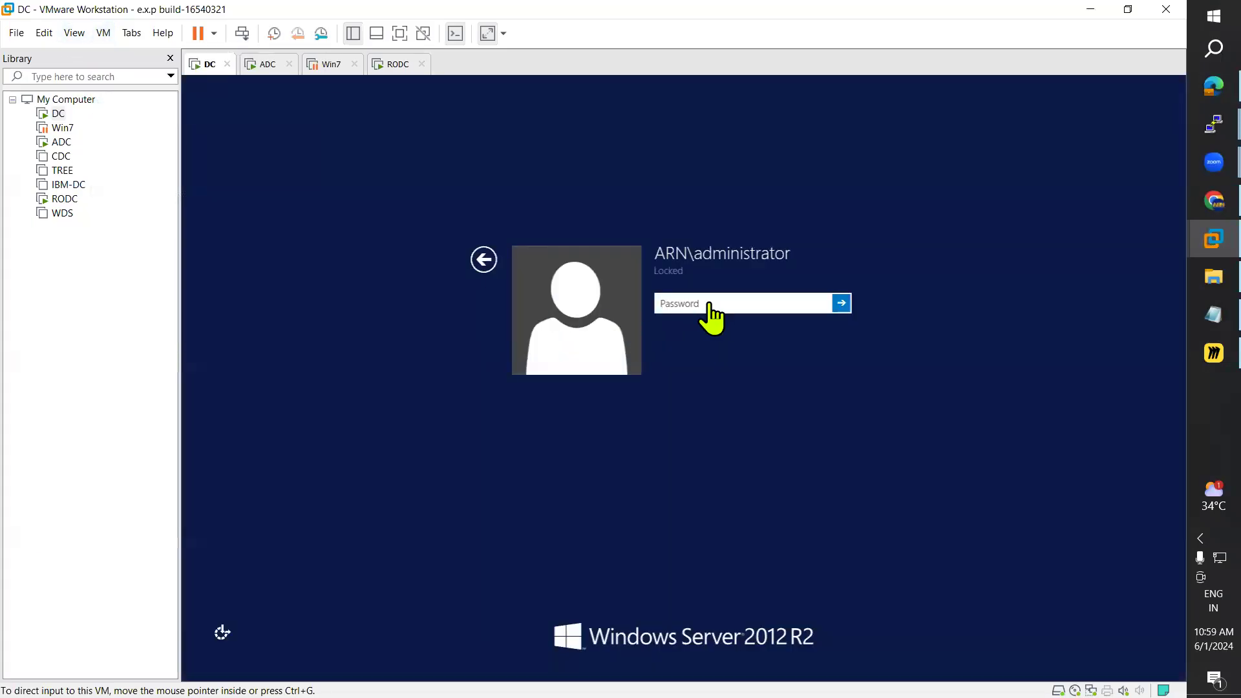
pyautogui.write('*********')
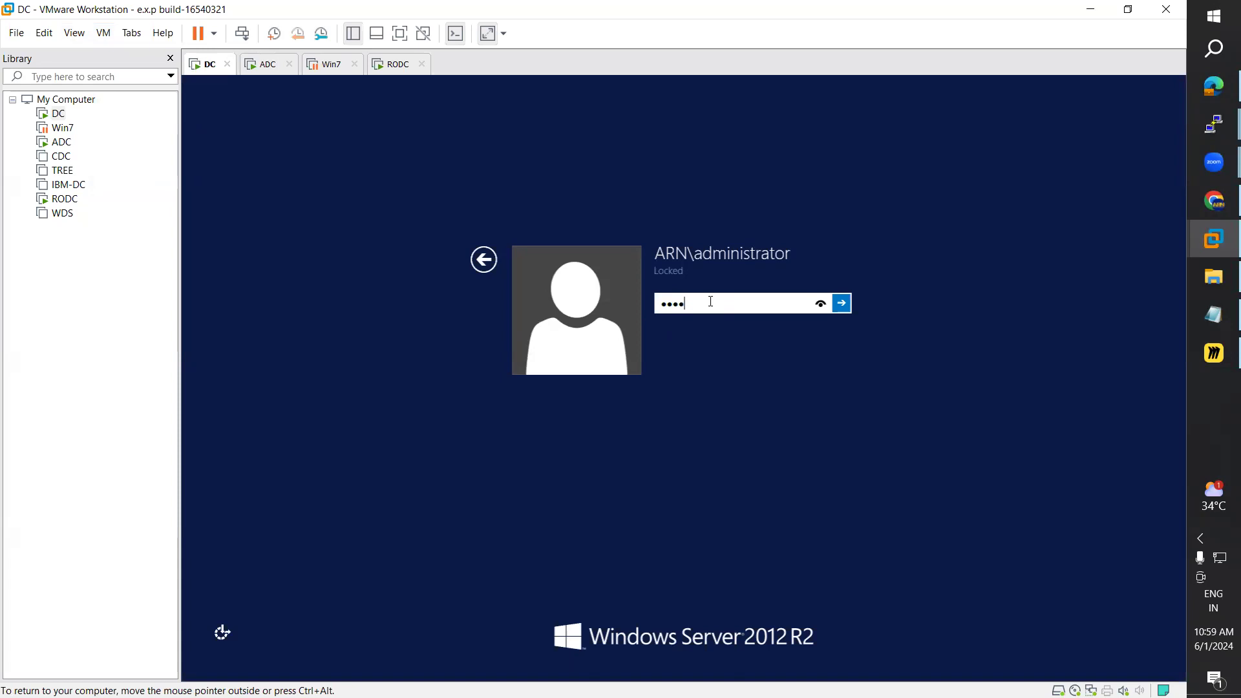
pyautogui.press('Return')
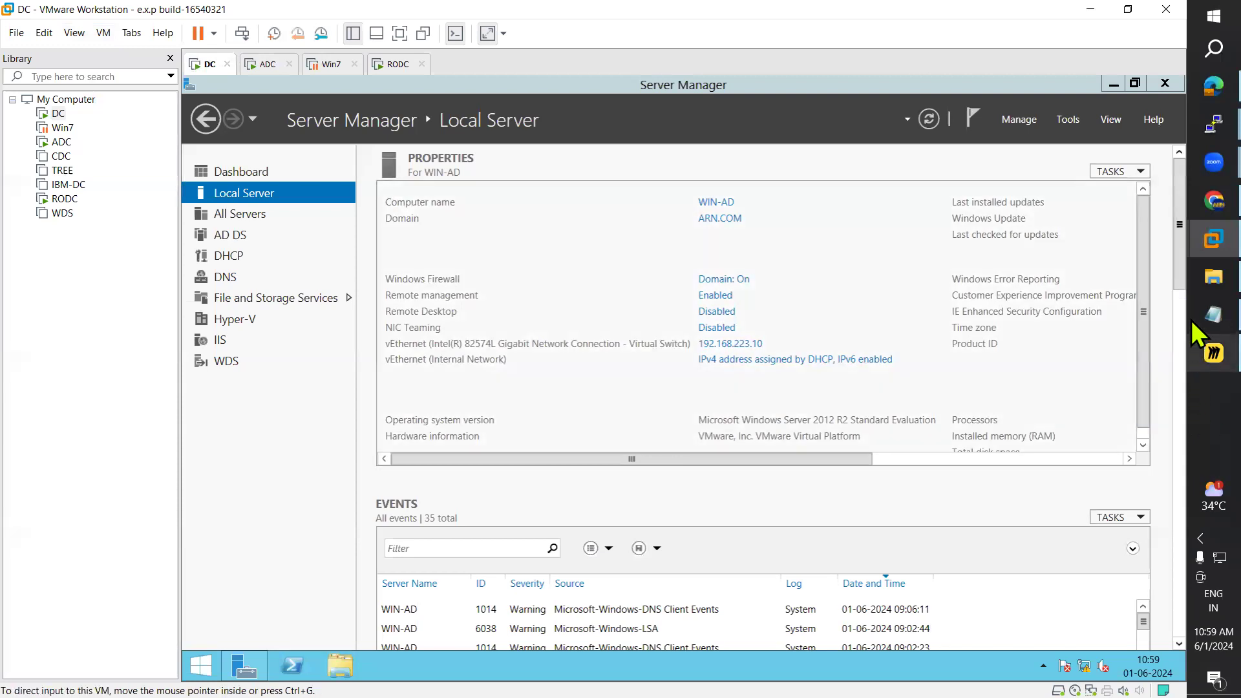
pyautogui.click(1207, 317)
pyautogui.scroll(-3, 381, 370)
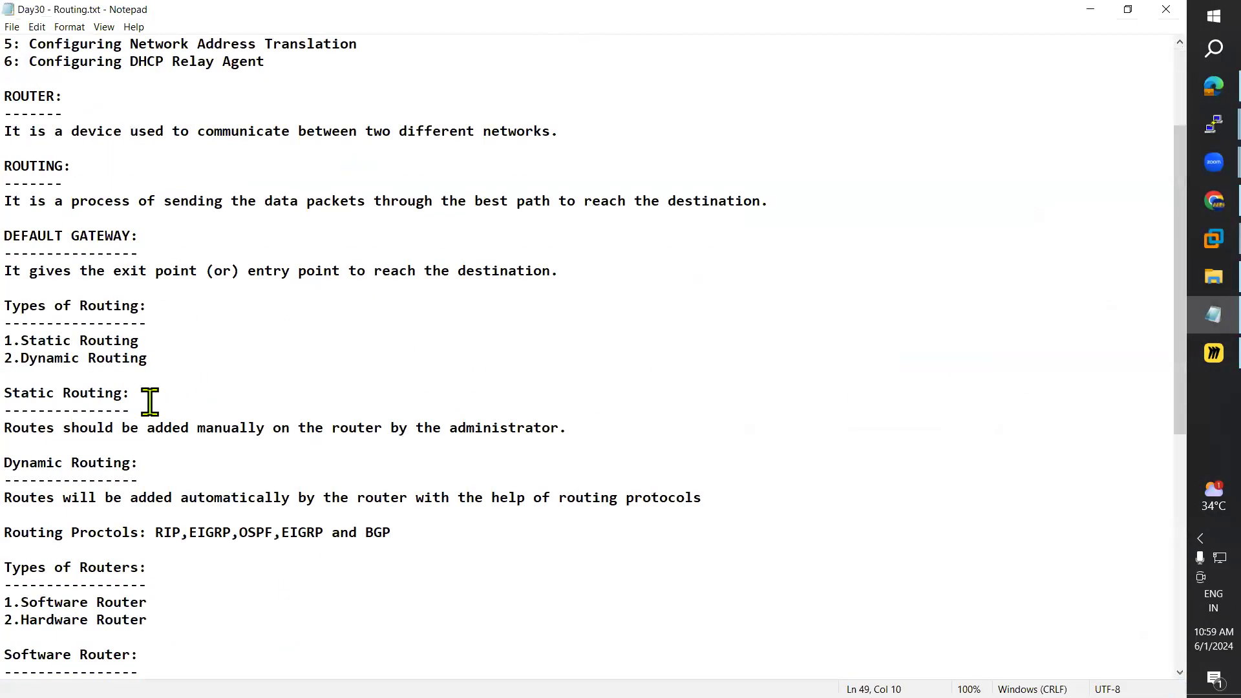
# Step: Select and deselect Static Routing under Types of Routing, then switch to the Miro diagram
pyautogui.moveTo(23, 341); pyautogui.dragTo(147, 339)
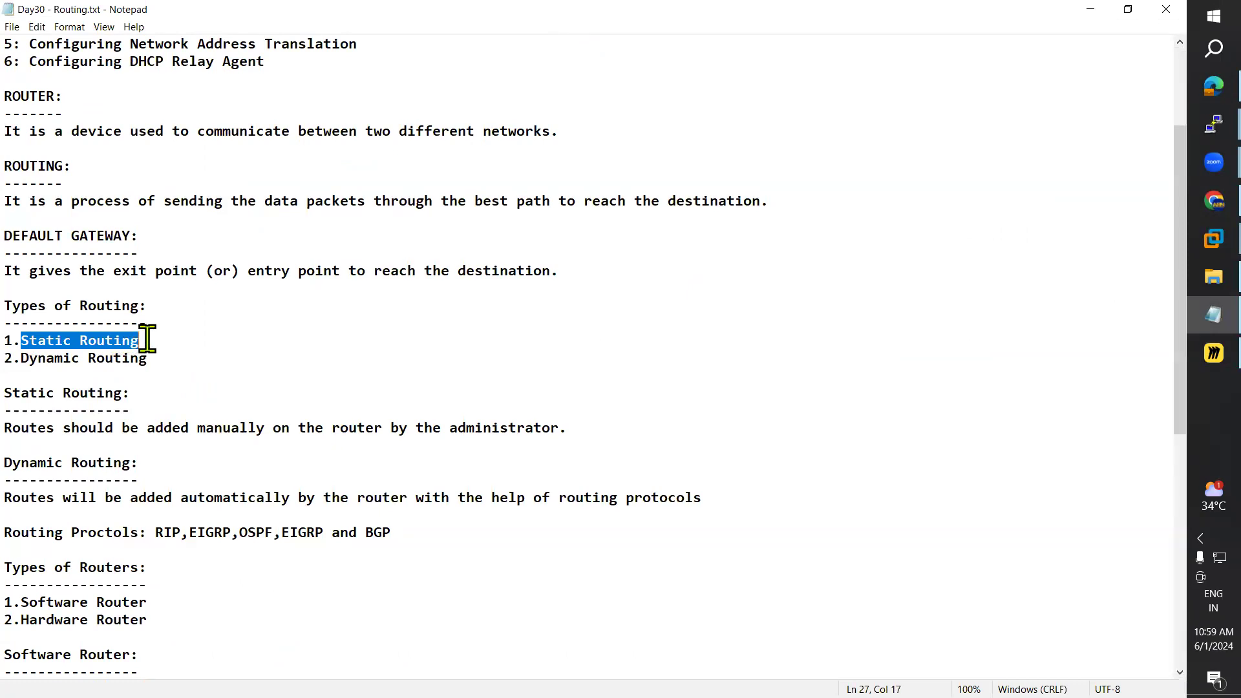
pyautogui.click(22, 341)
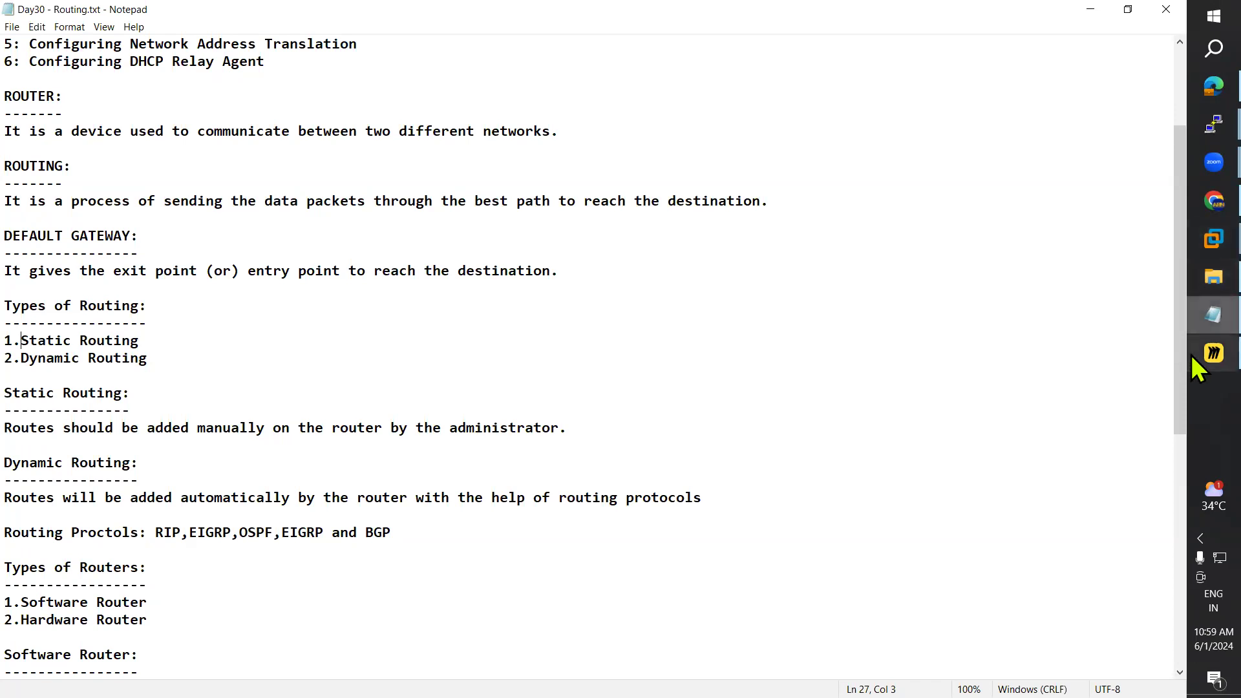
pyautogui.click(1212, 353)
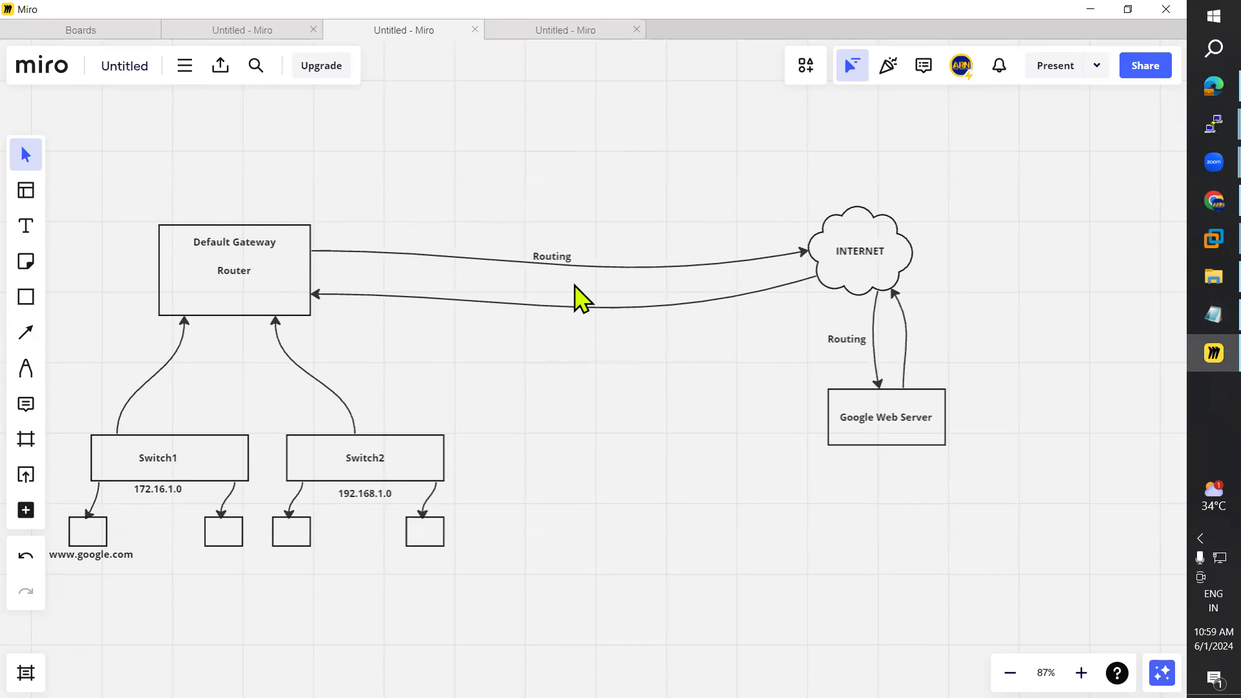
# Step: Move the Routing label on the router-to-internet arrow slightly right, then return to Notepad
pyautogui.moveTo(553, 258); pyautogui.dragTo(567, 260)
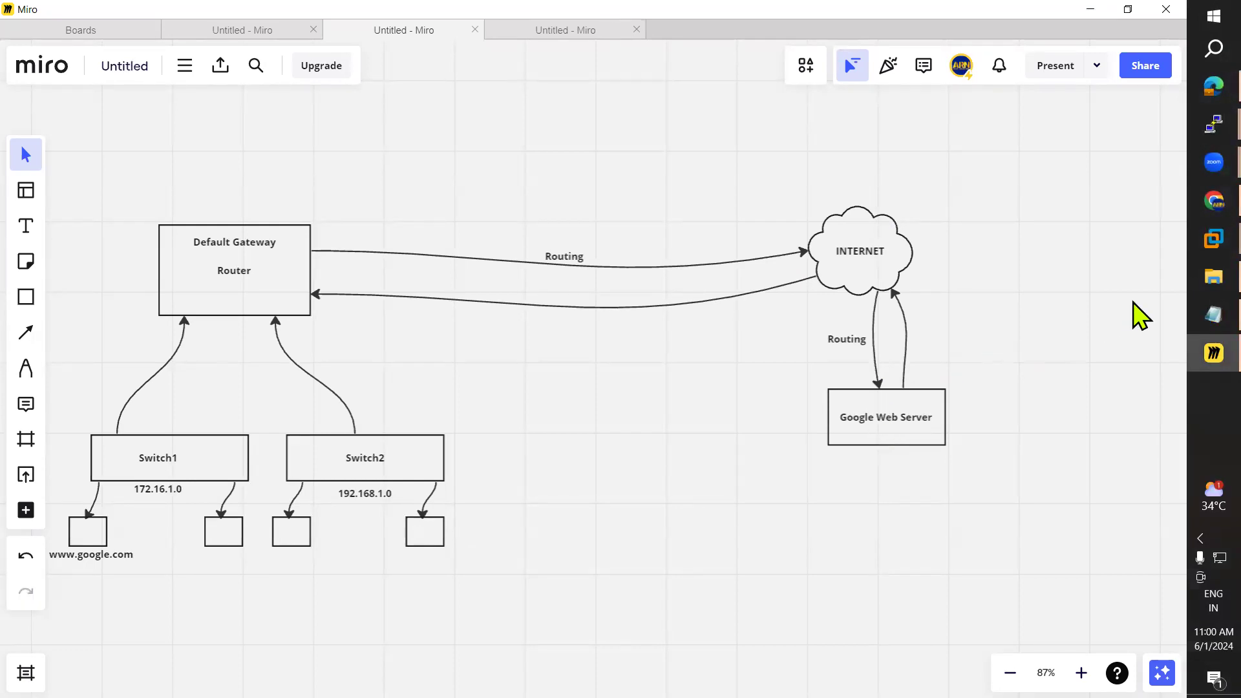
pyautogui.click(1212, 314)
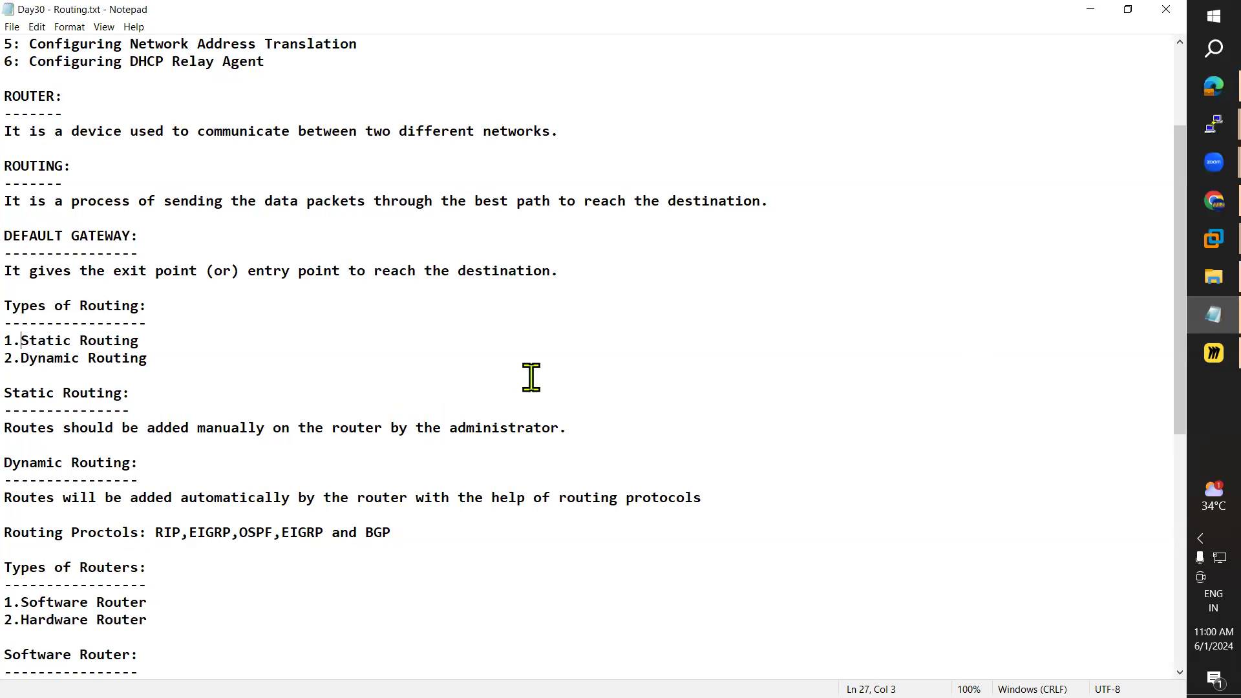
# Step: Highlight Static Routing and the ROUTER definition block, then minimize the routing notes
pyautogui.moveTo(22, 340); pyautogui.dragTo(234, 347)
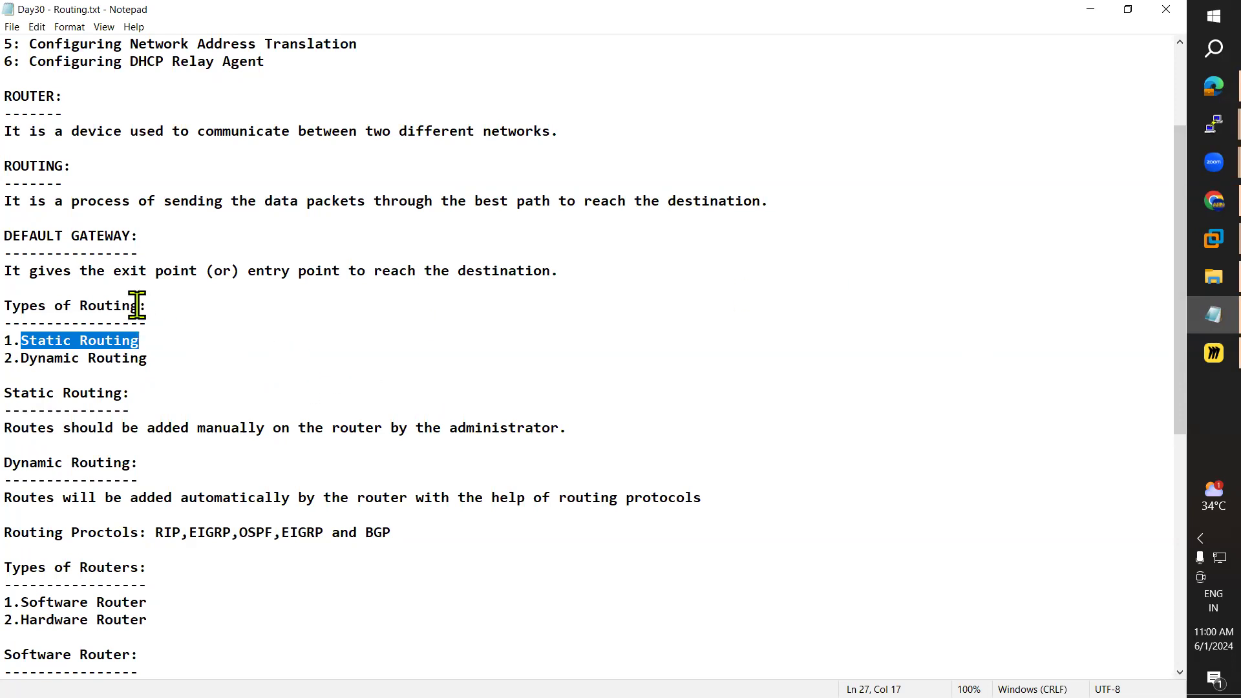
pyautogui.scroll(2, 137, 307)
pyautogui.moveTo(5, 196); pyautogui.dragTo(82, 252)
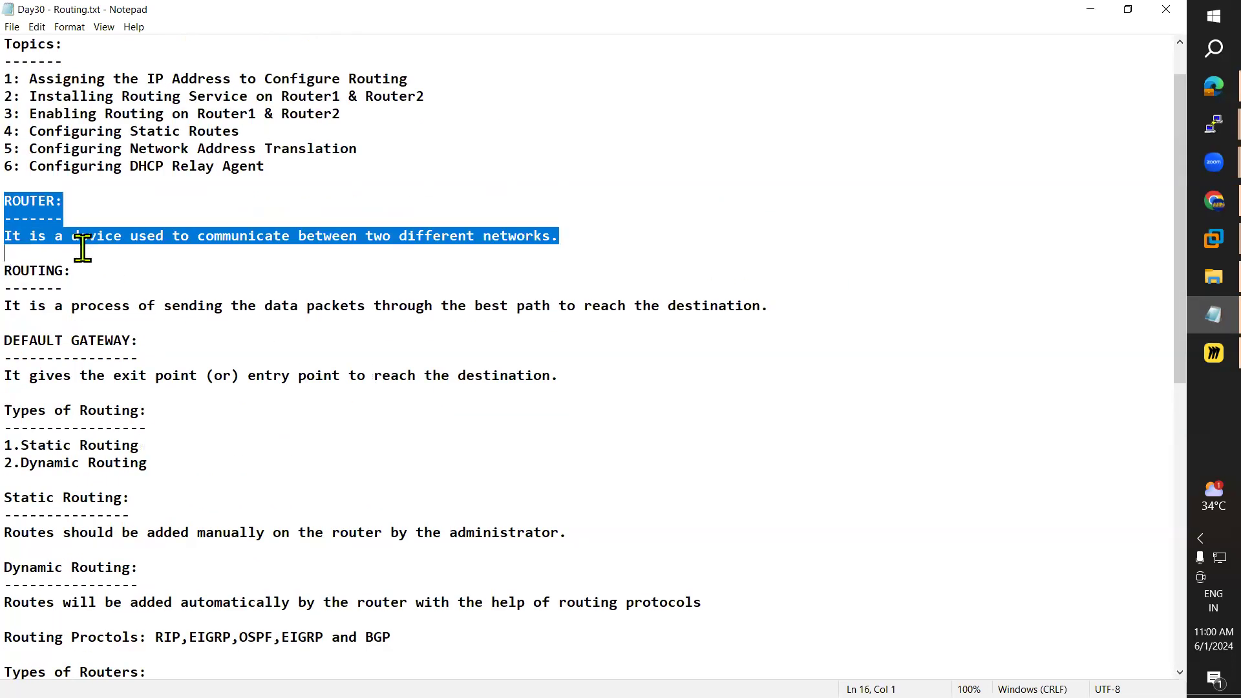
pyautogui.moveTo(22, 445); pyautogui.dragTo(177, 440)
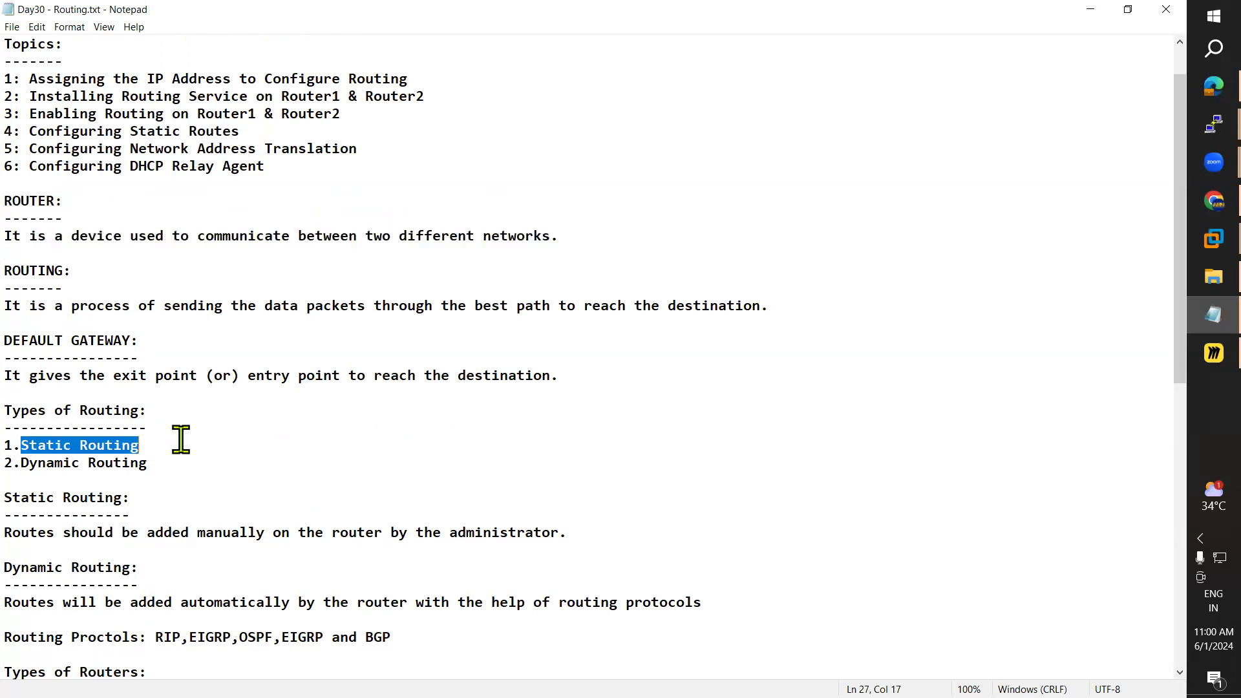
pyautogui.click(1092, 9)
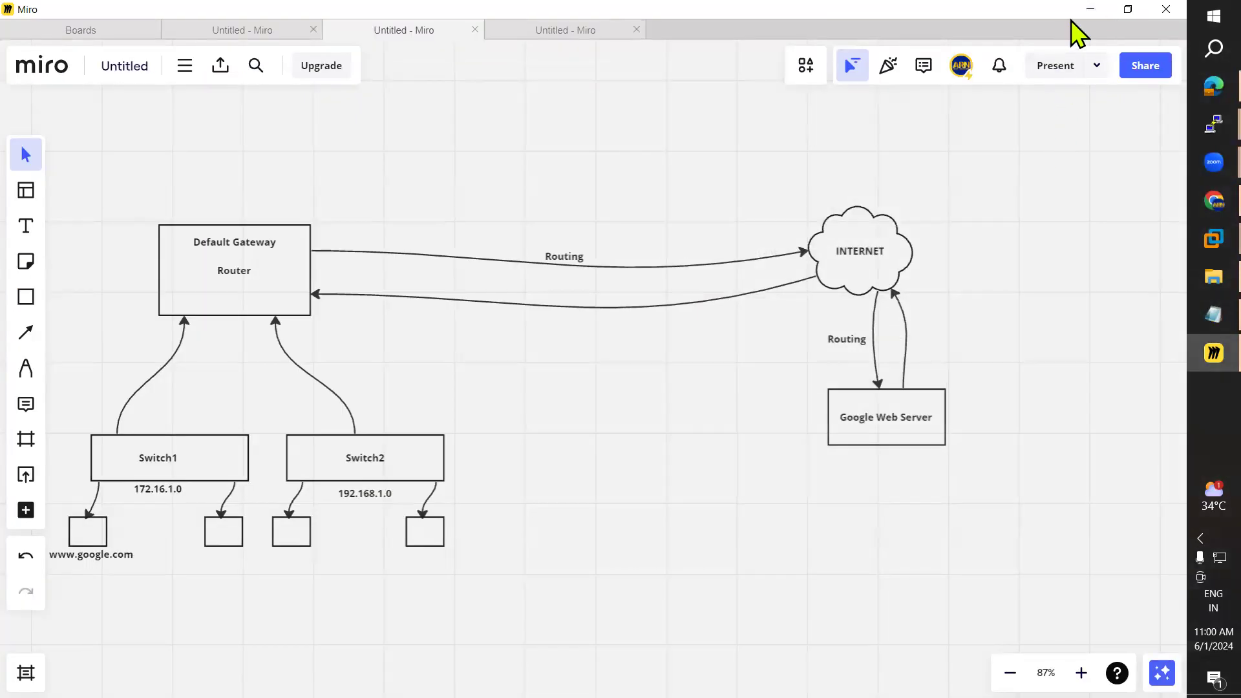
# Step: Minimize the Miro board to reveal Server Manager for WIN-AD, then minimize Server Manager
pyautogui.click(1092, 9)
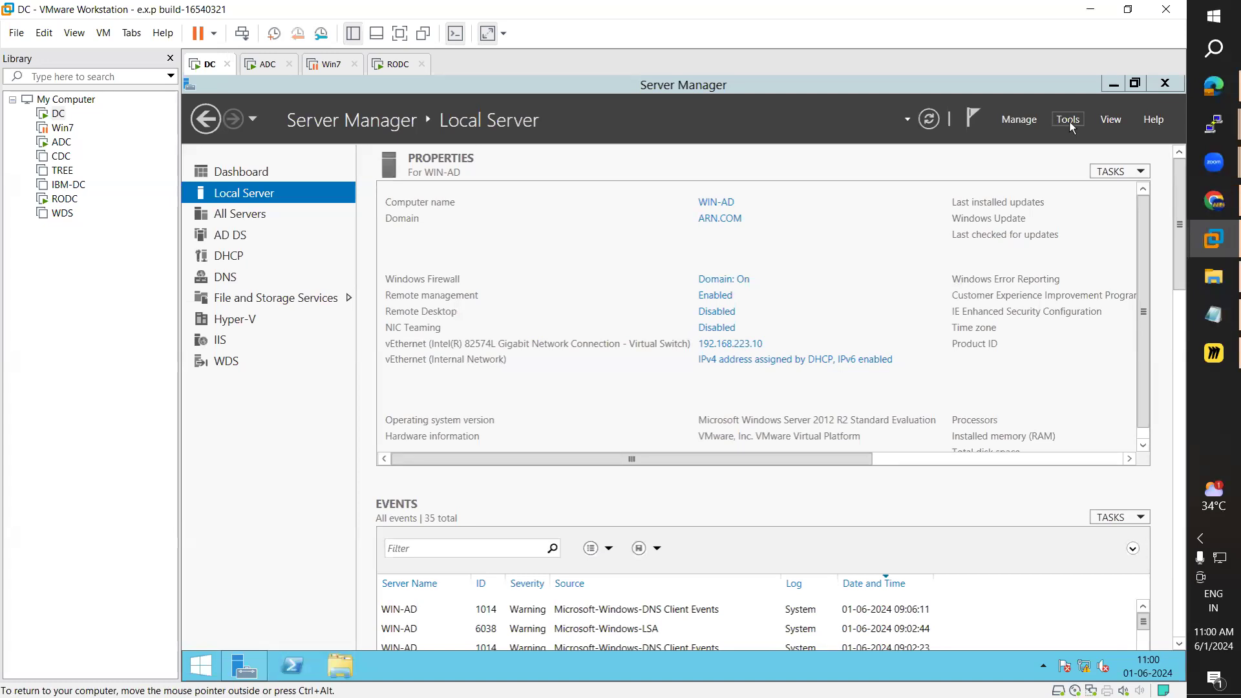
pyautogui.click(1113, 84)
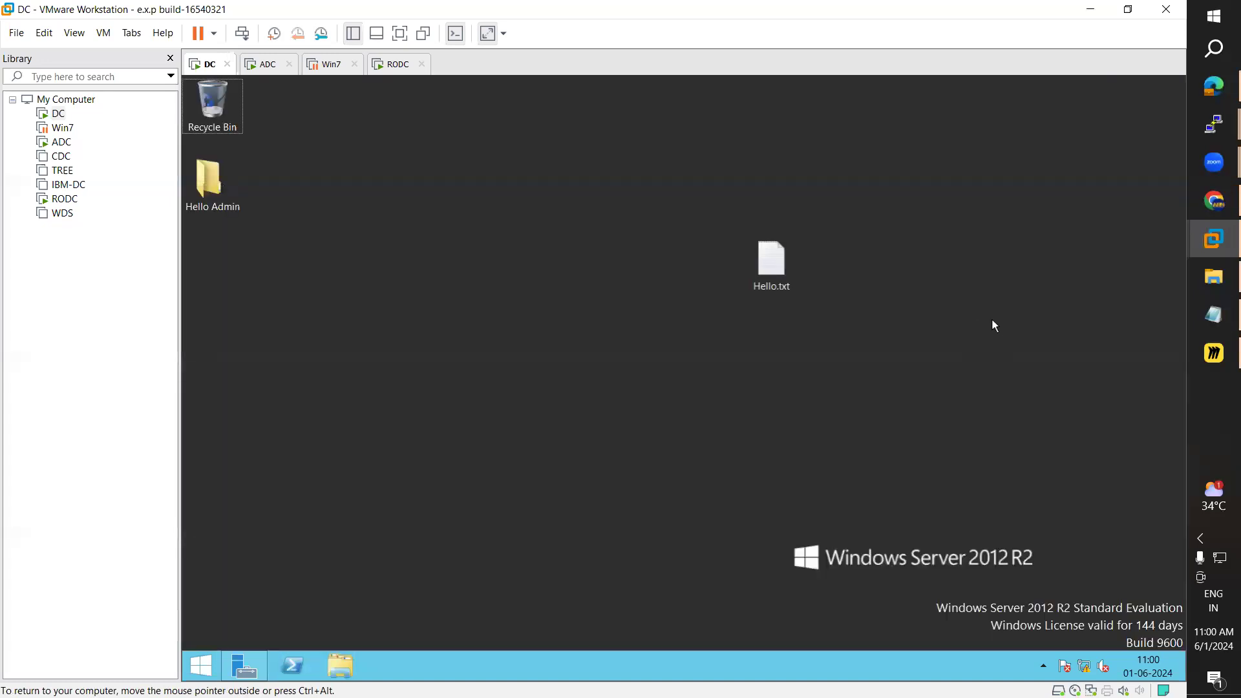
# Step: Minimize VMware and the browser, then open the Windows Diagrams folder full-screen
pyautogui.click(1088, 10)
pyautogui.click(1091, 13)
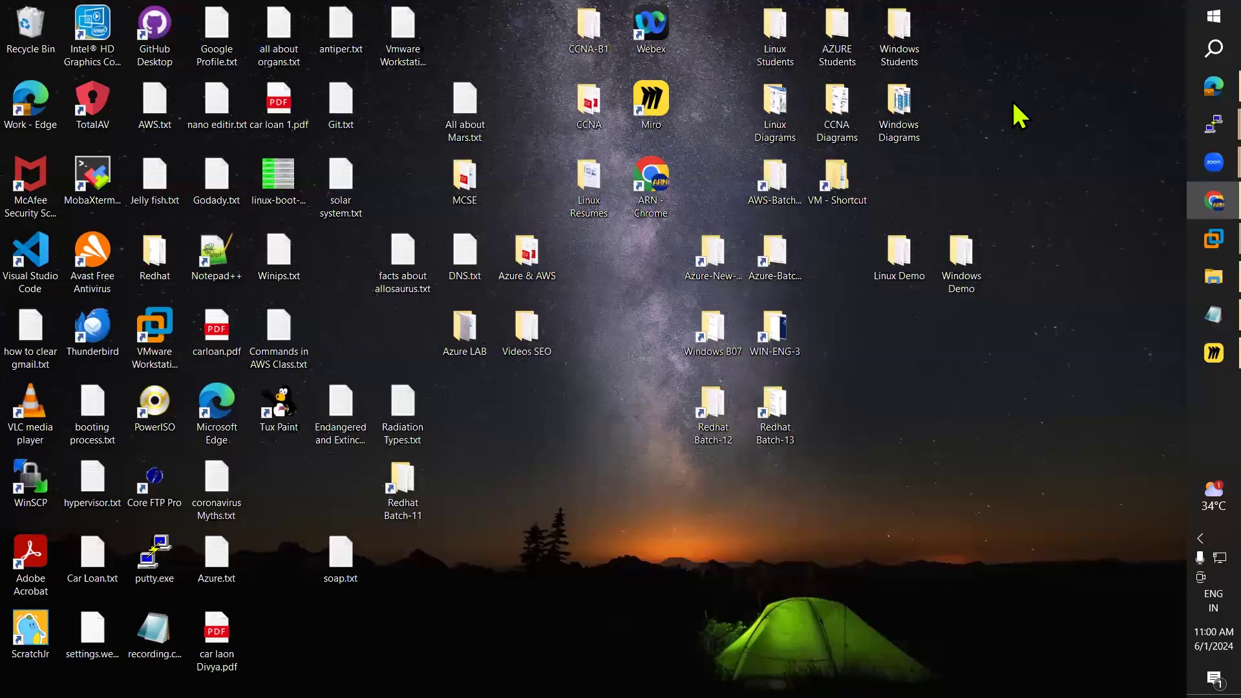
pyautogui.click(913, 123)
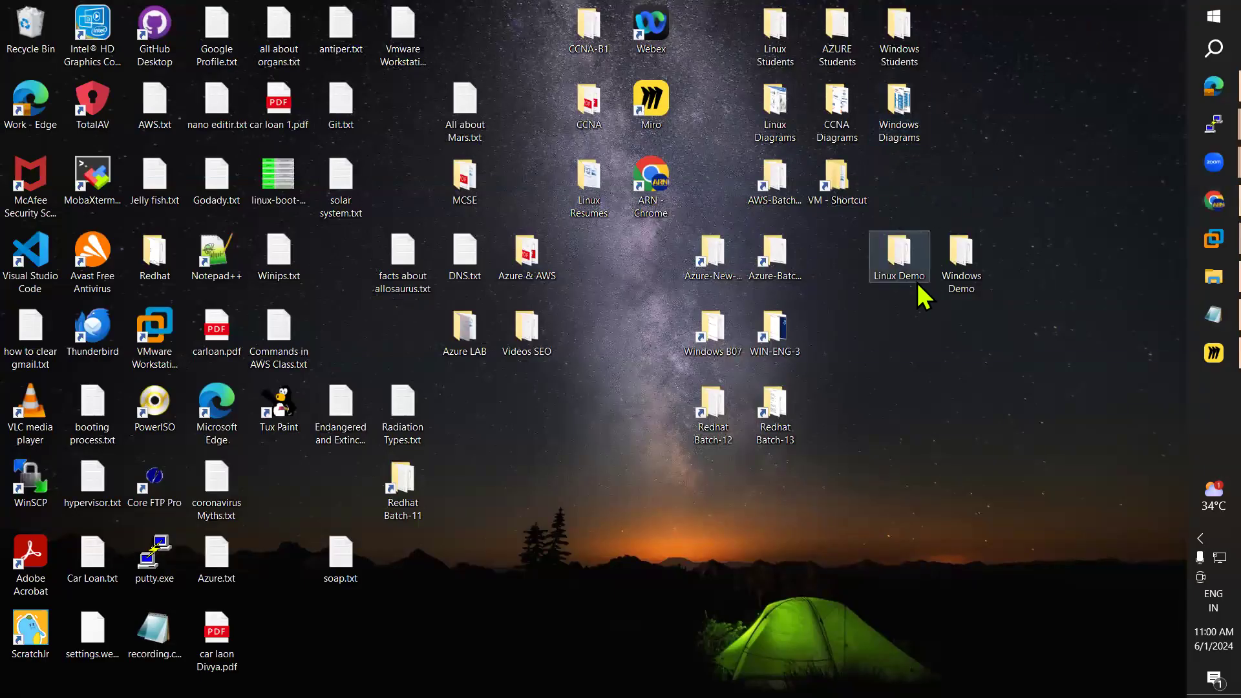
pyautogui.click(792, 12)
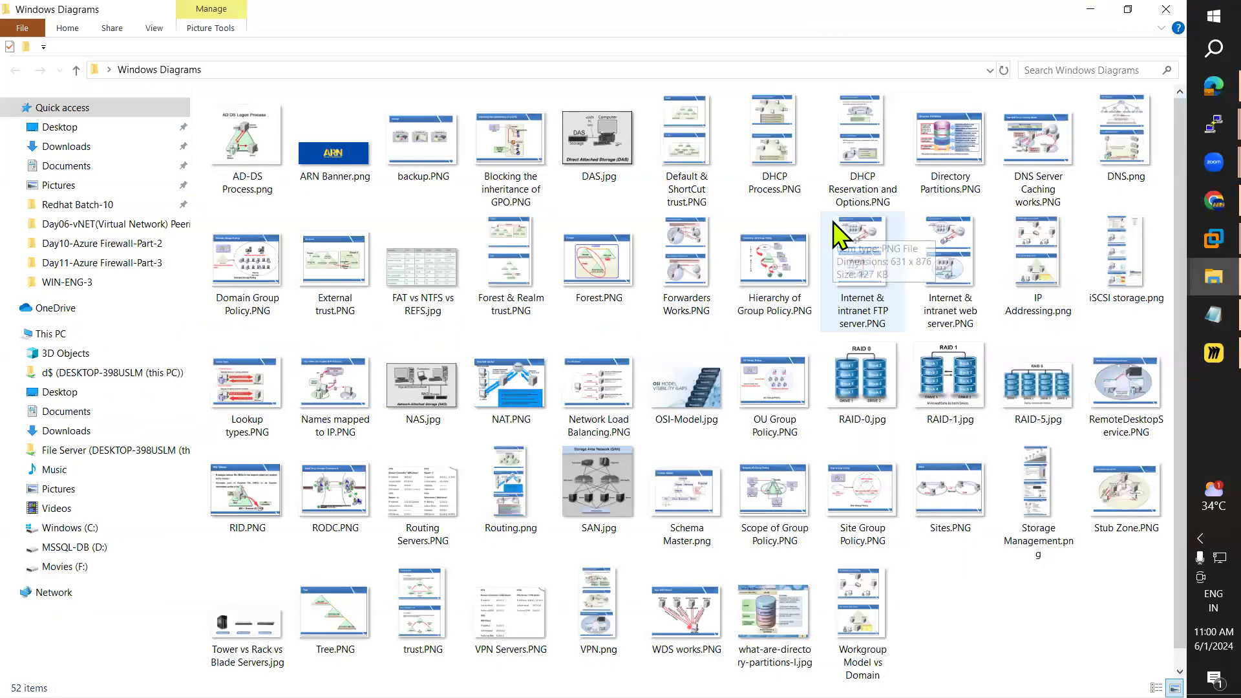
# Step: View and close the VPN Servers diagram, then open the Routing Servers diagram
pyautogui.scroll(-1, 834, 232)
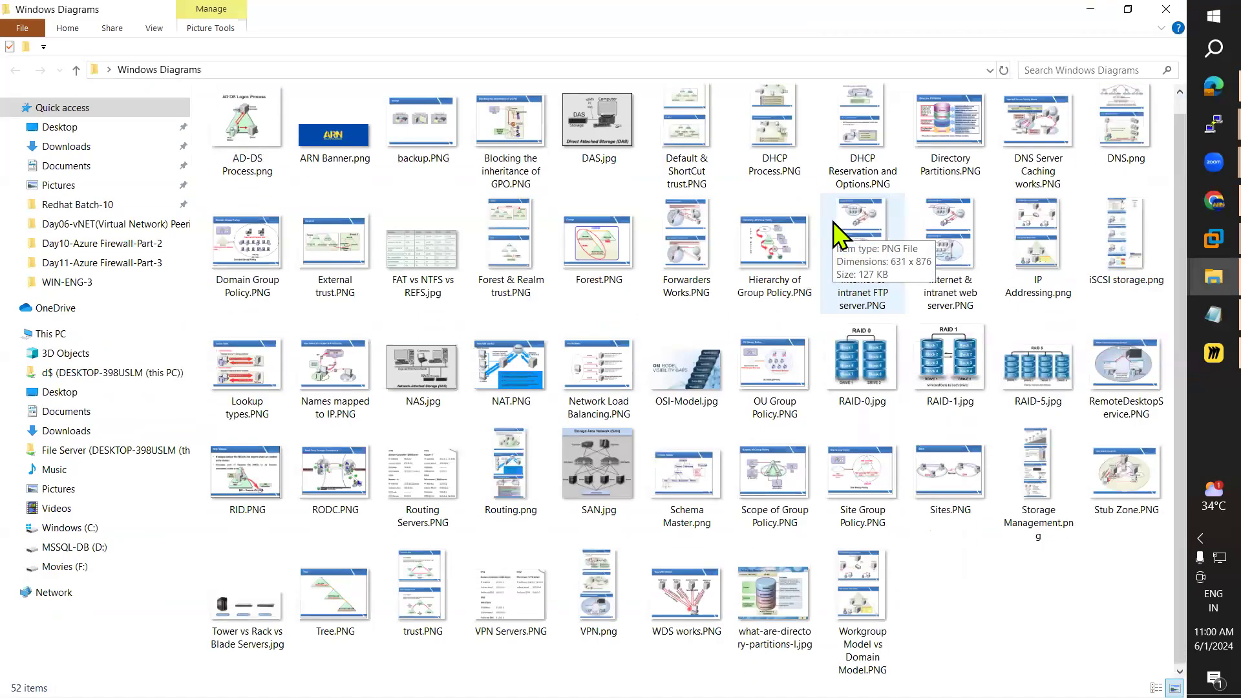
pyautogui.doubleClick(525, 630)
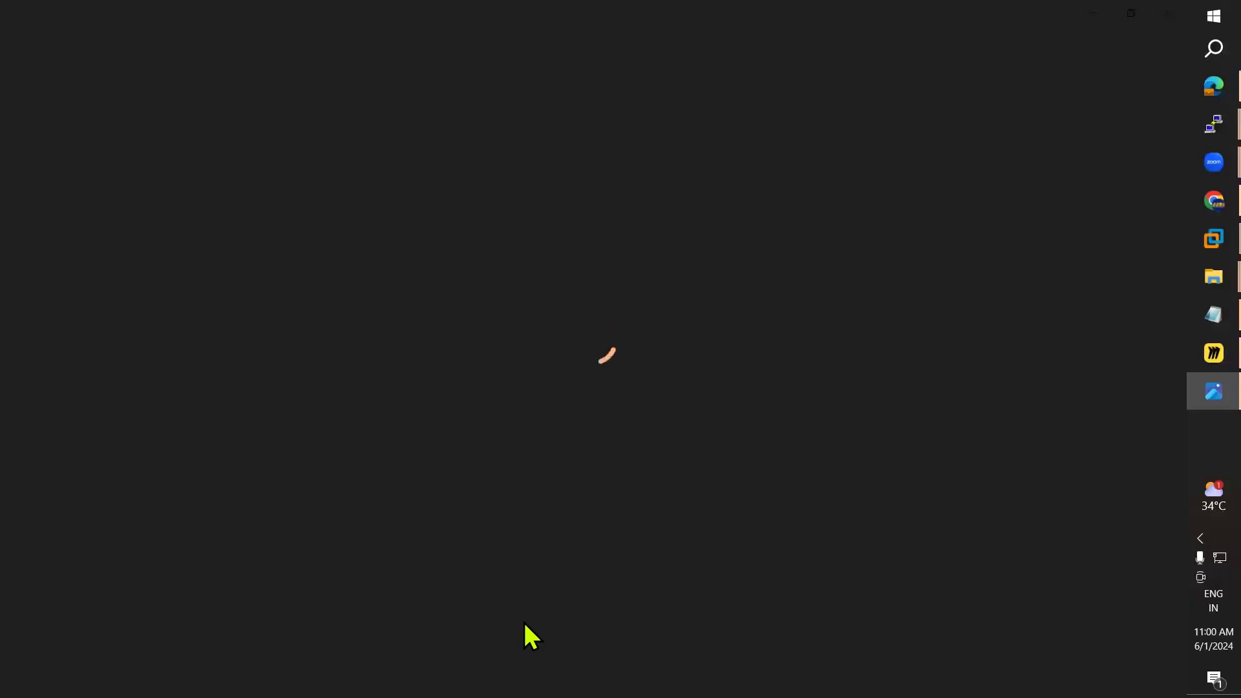
pyautogui.click(1168, 17)
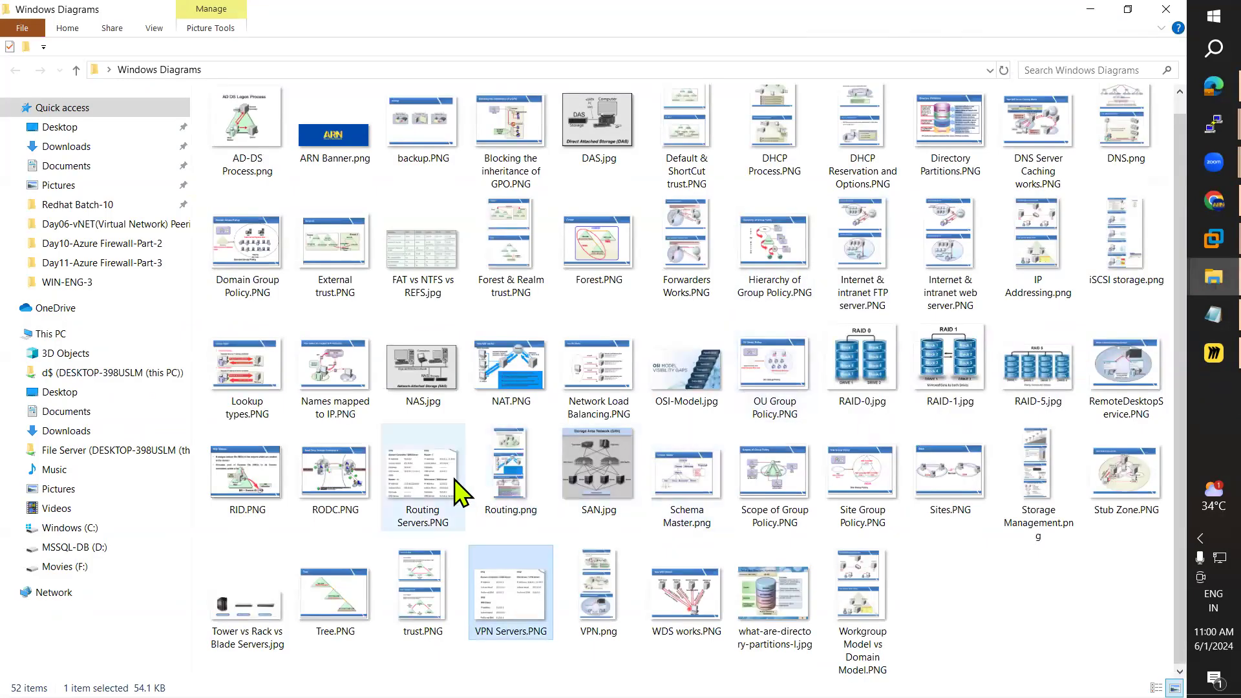
pyautogui.doubleClick(432, 488)
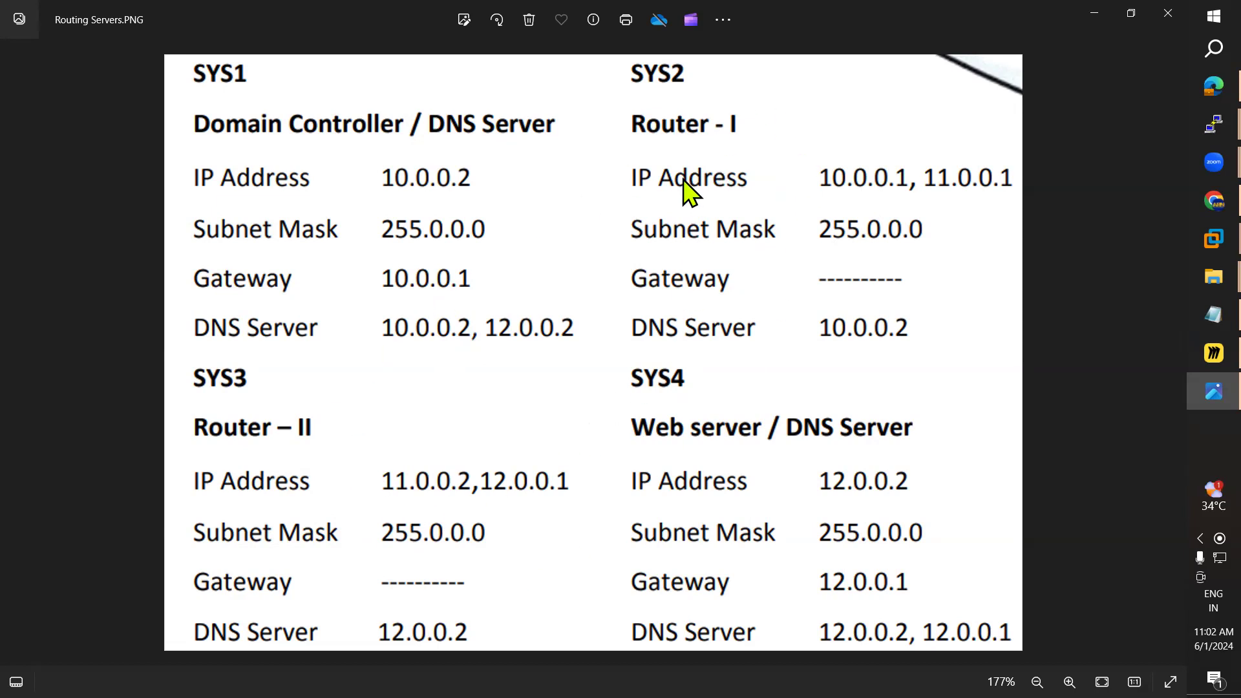
# Step: Open Routing Servers.PNG in Paint and keep the IP plan available for reference
pyautogui.rightClick(634, 213)
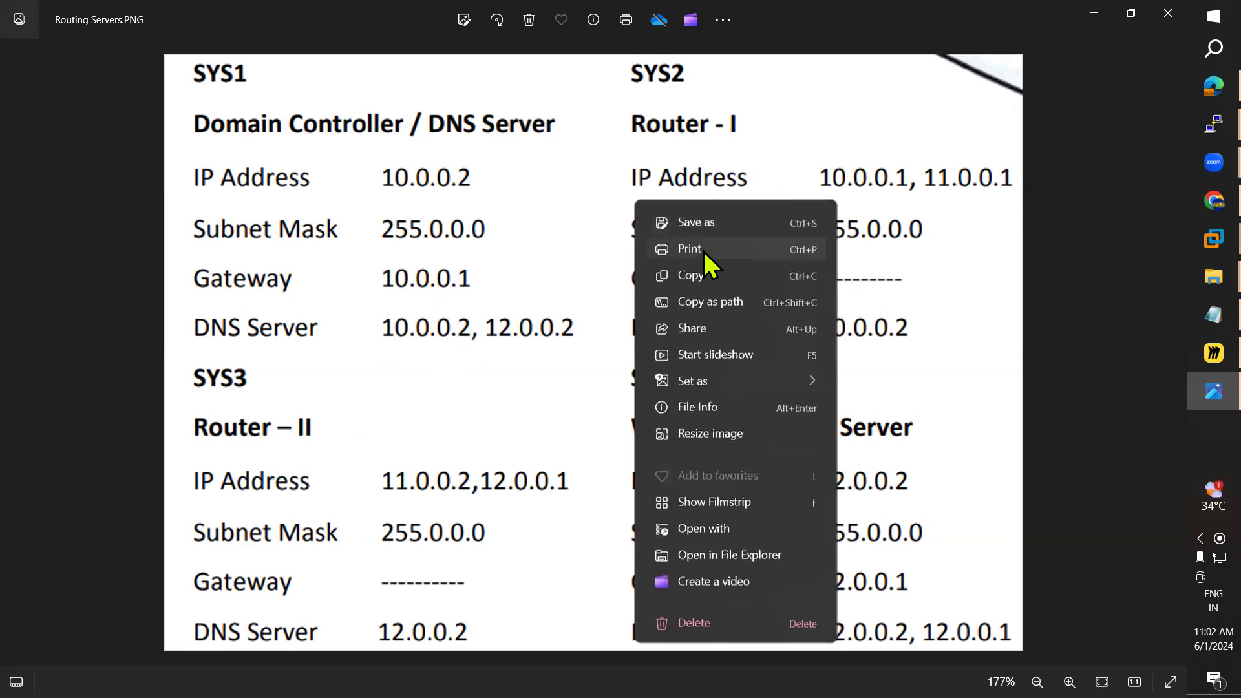
pyautogui.click(720, 528)
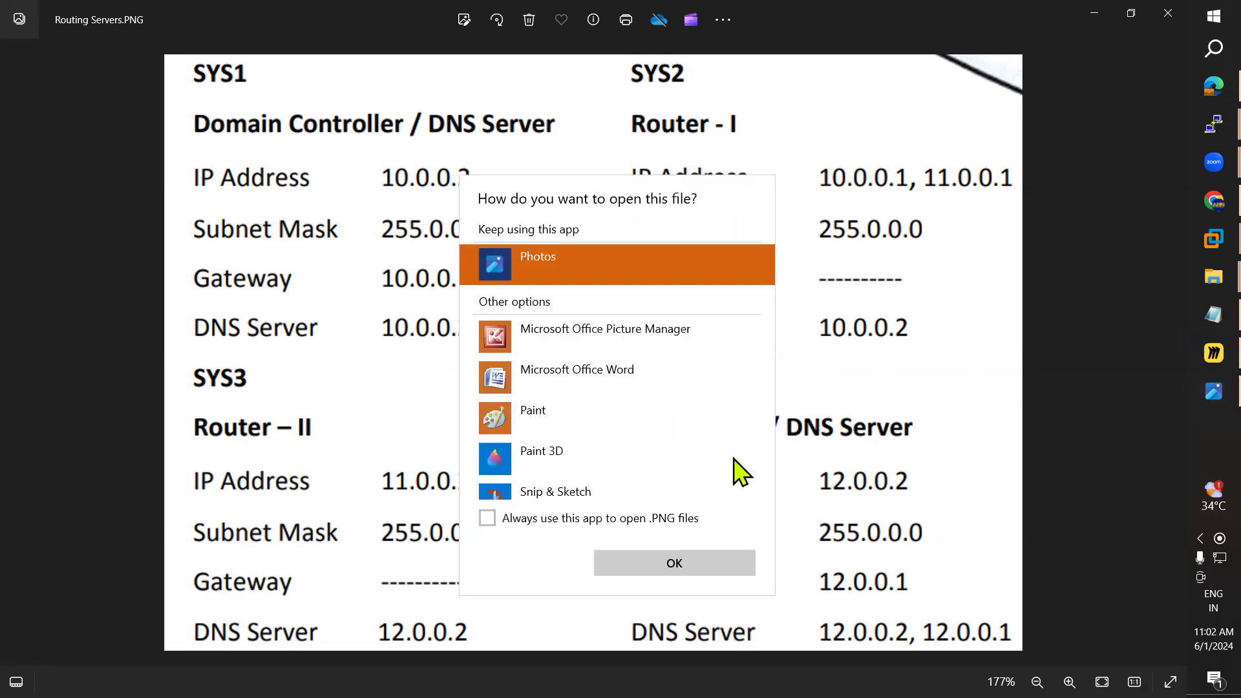
pyautogui.doubleClick(556, 410)
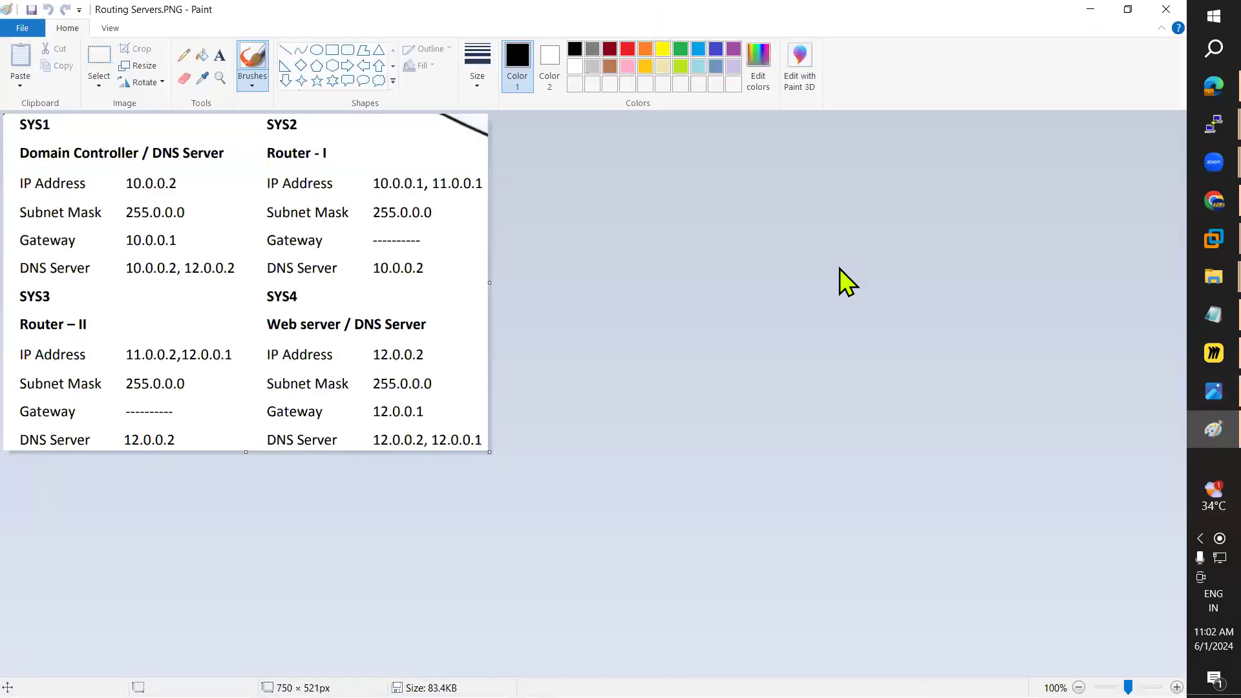
pyautogui.click(1090, 11)
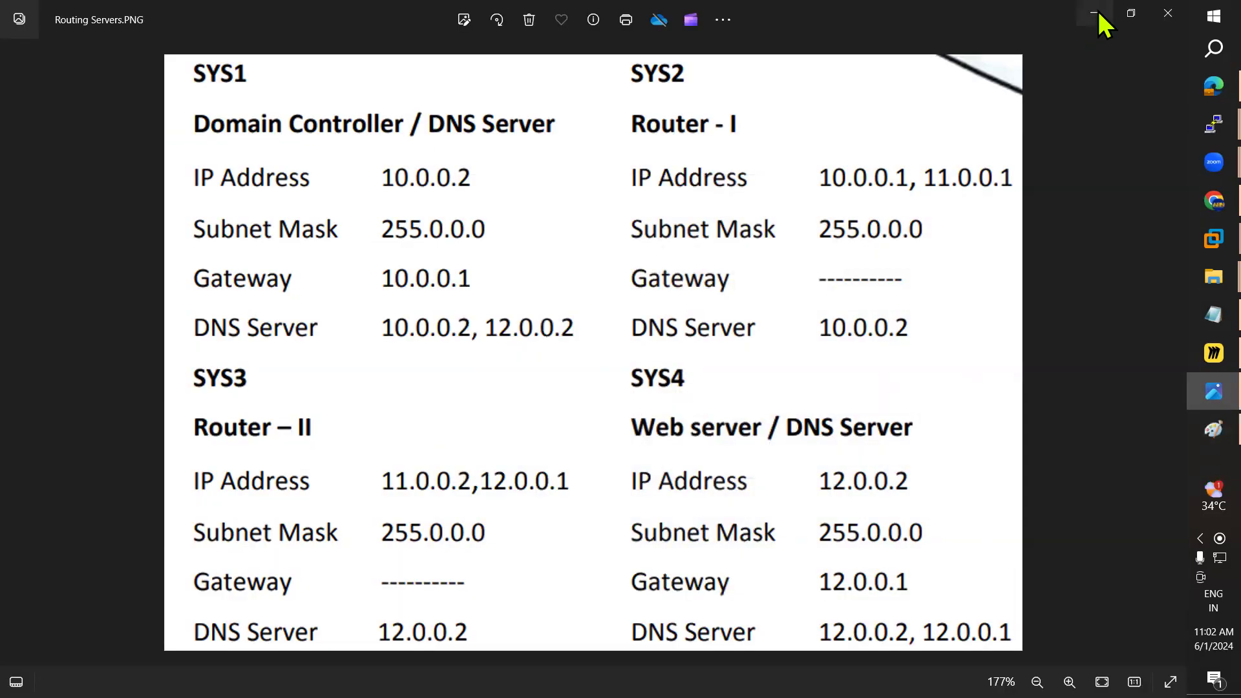
pyautogui.click(1094, 13)
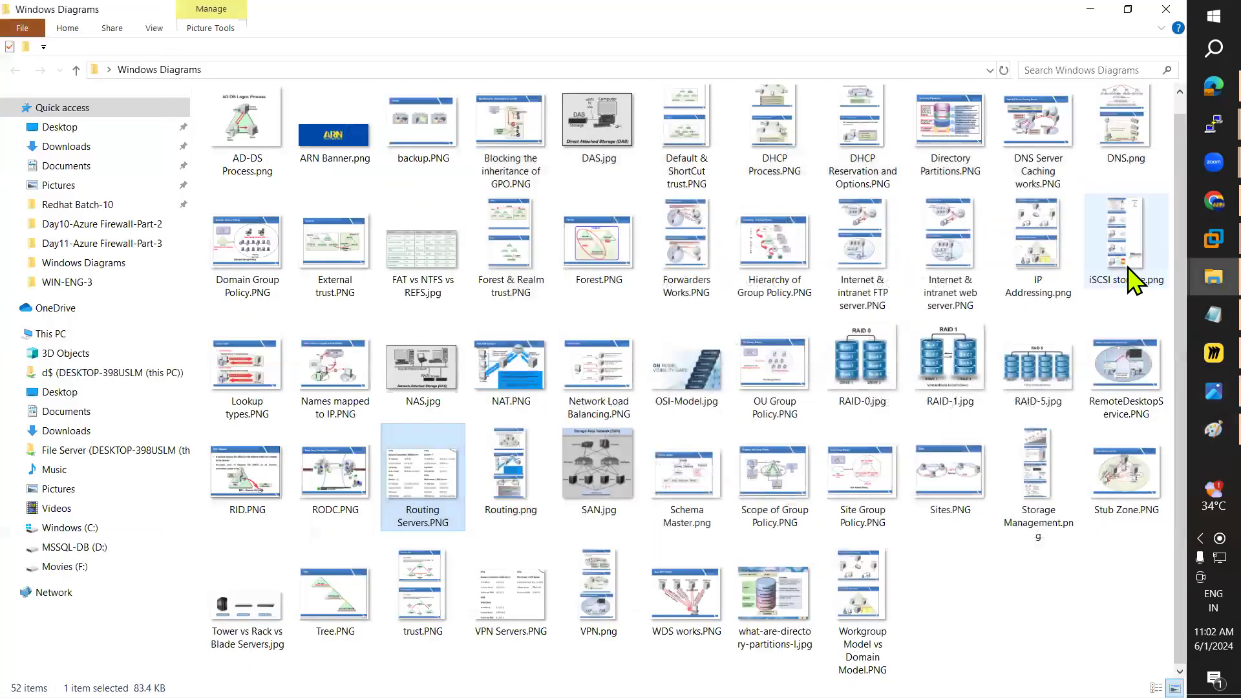
pyautogui.click(1096, 13)
pyautogui.click(1193, 398)
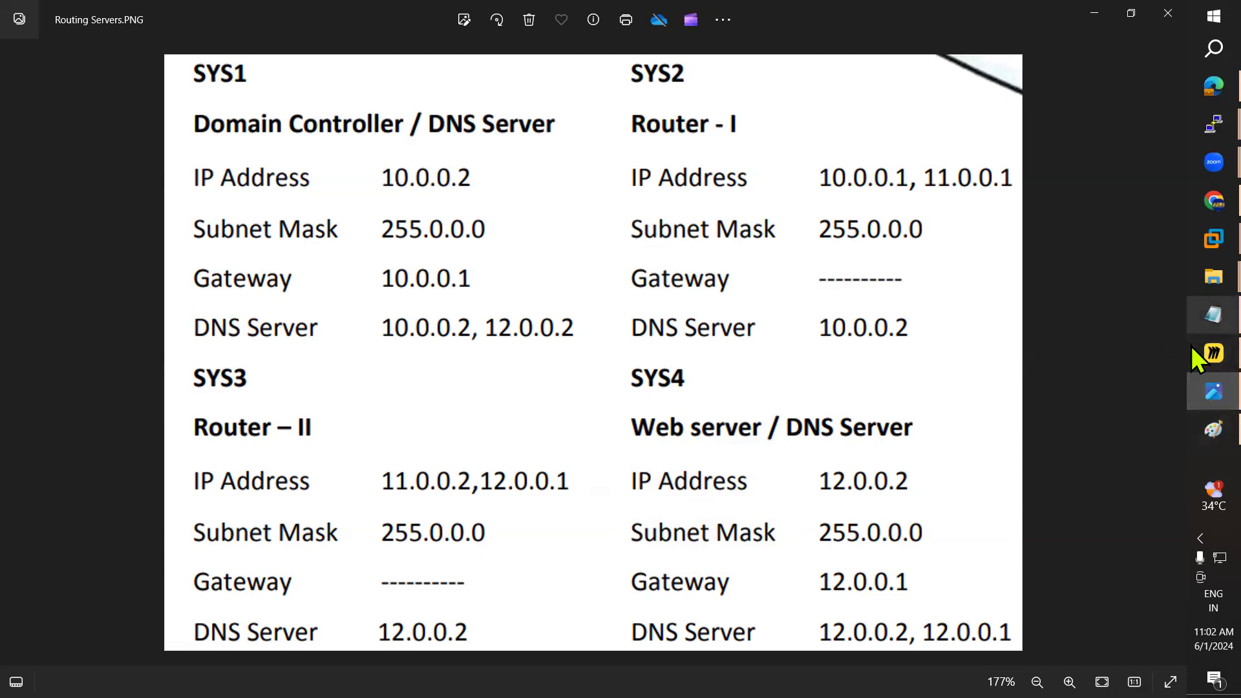
# Step: Switch to the DC virtual machine and open its Start screen
pyautogui.moveTo(1192, 243)
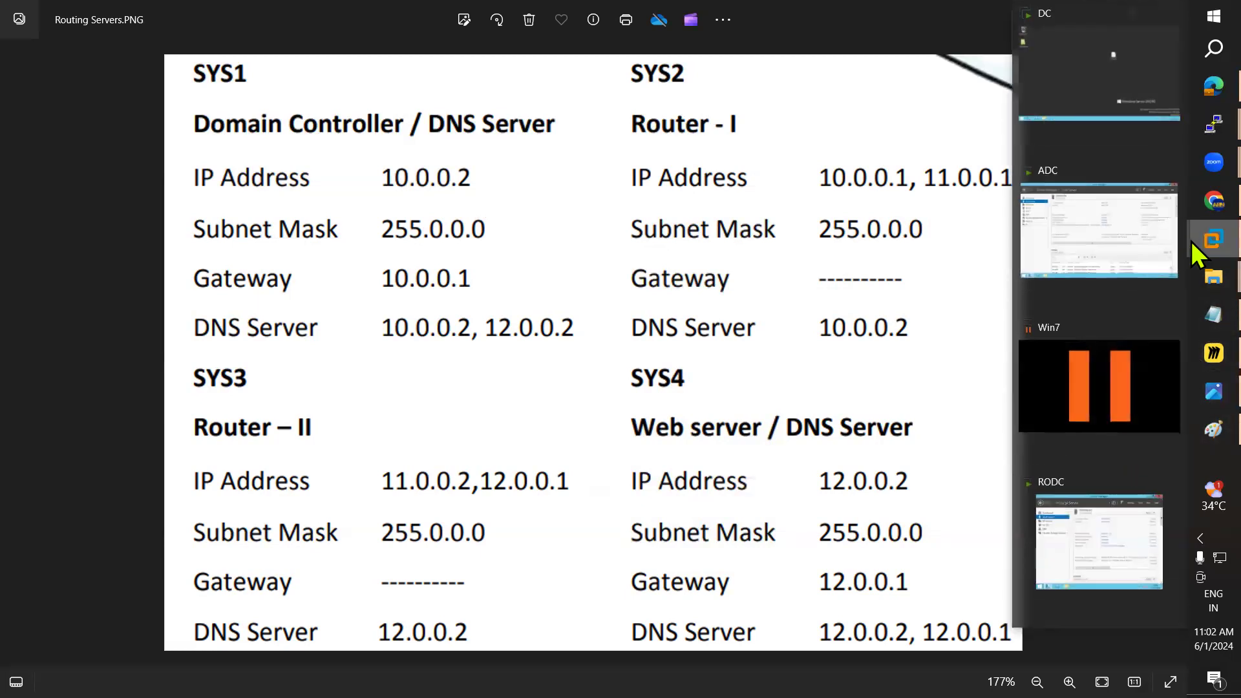
pyautogui.click(1095, 98)
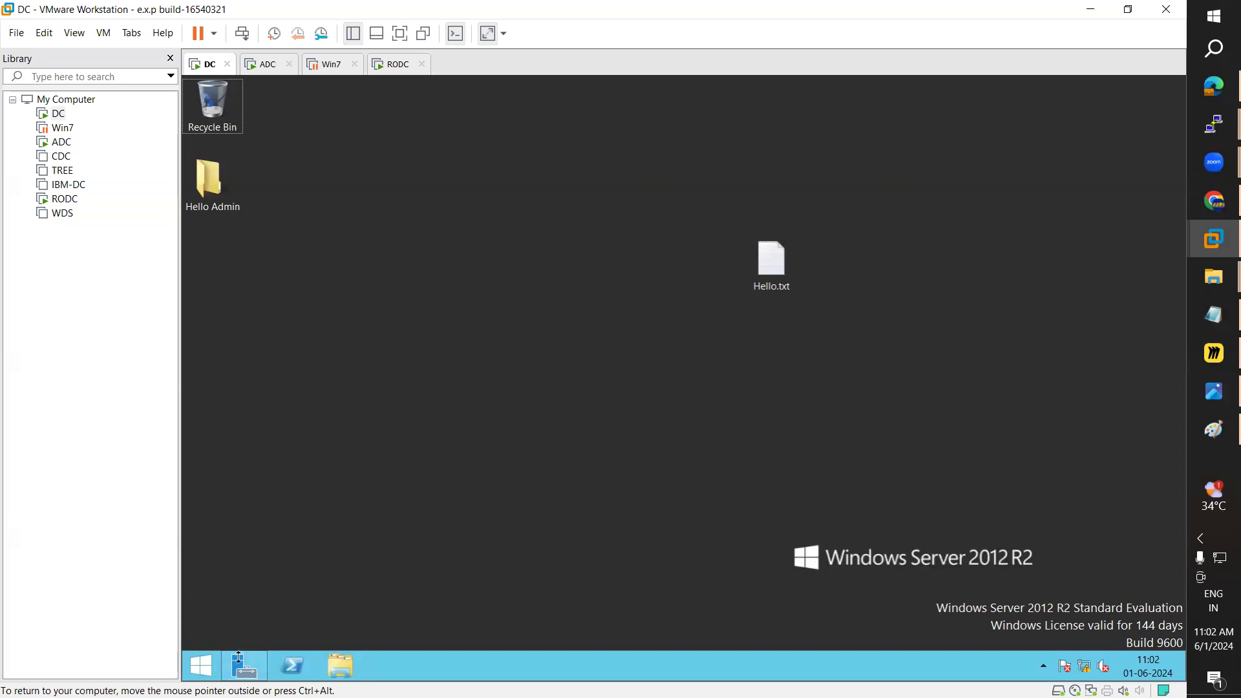
pyautogui.click(201, 666)
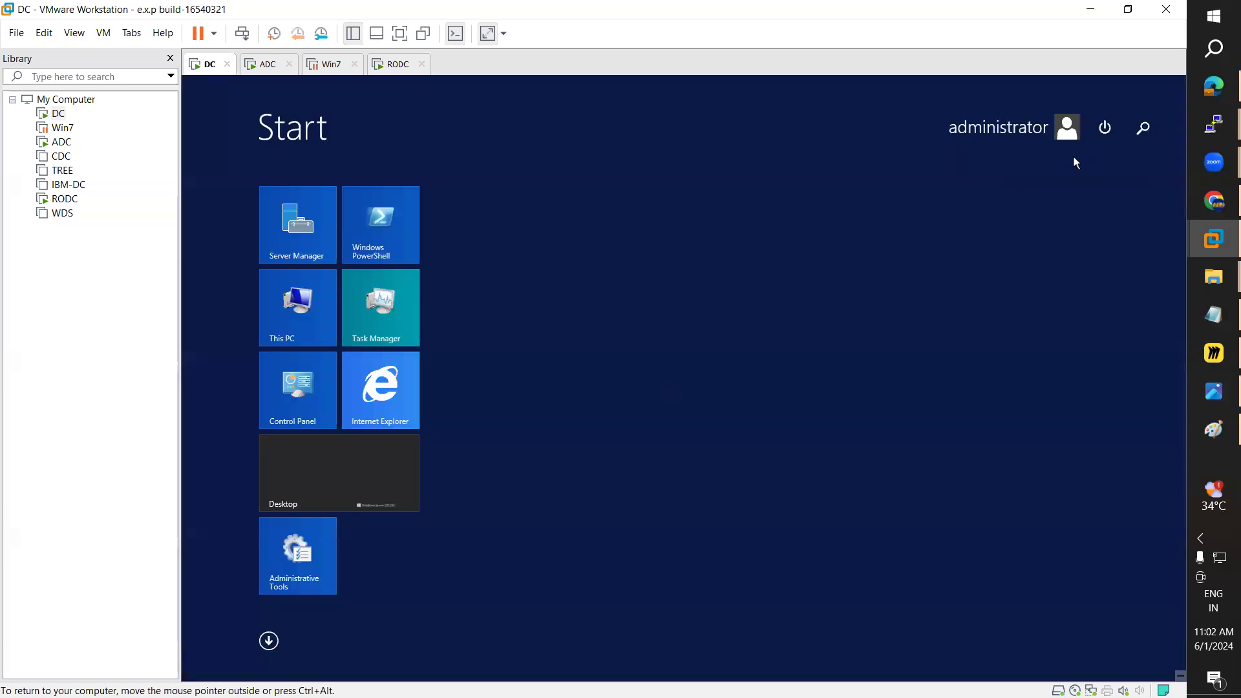
# Step: Run ncpa.cpl on the DC and maximize Network Connections
pyautogui.click(1145, 131)
pyautogui.write('ncpa.cpl')
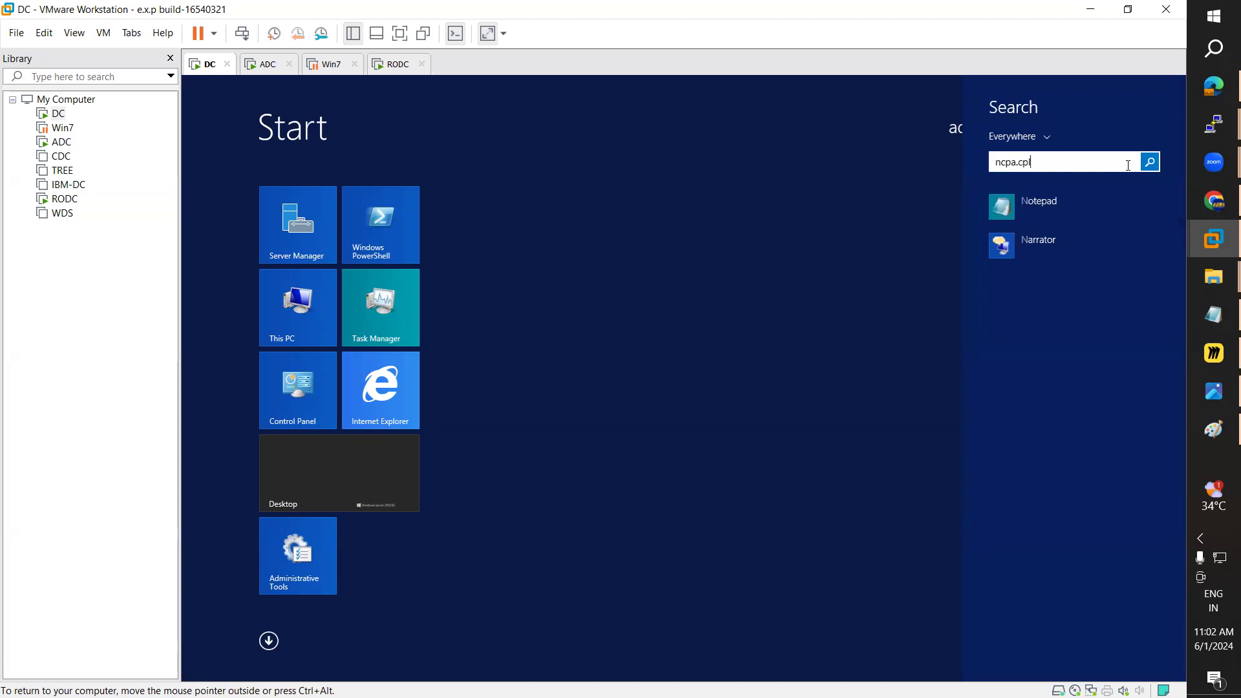
pyautogui.press('Return')
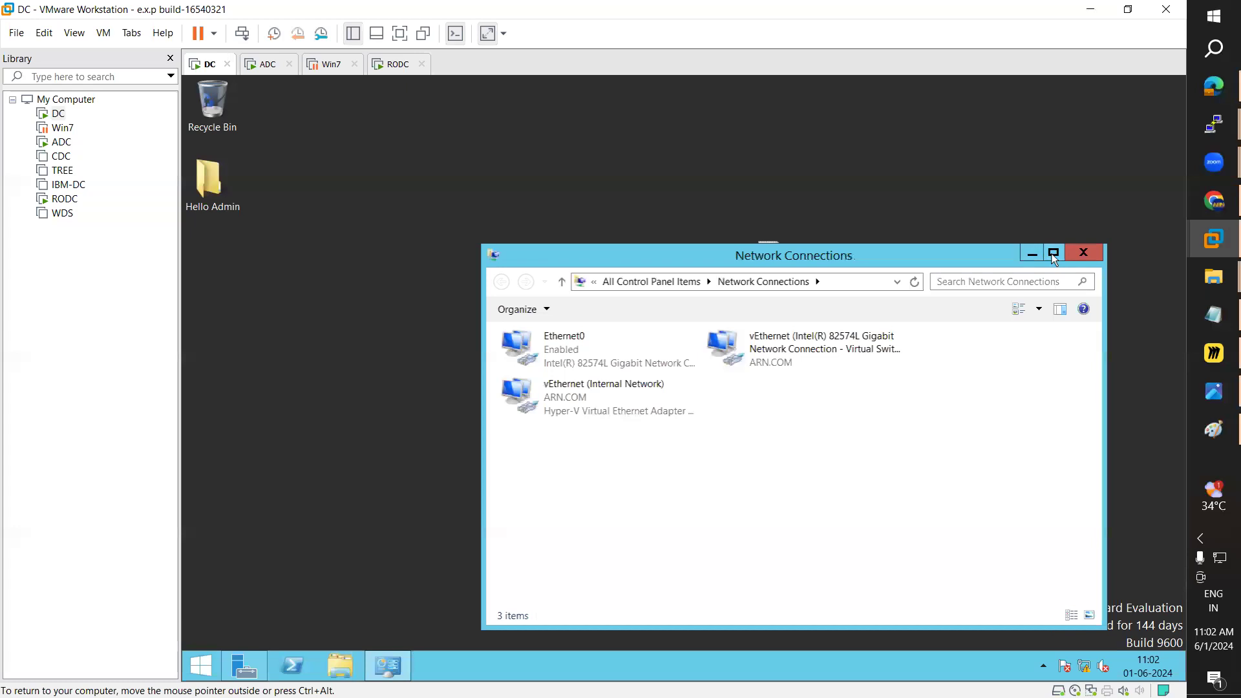
pyautogui.click(1053, 255)
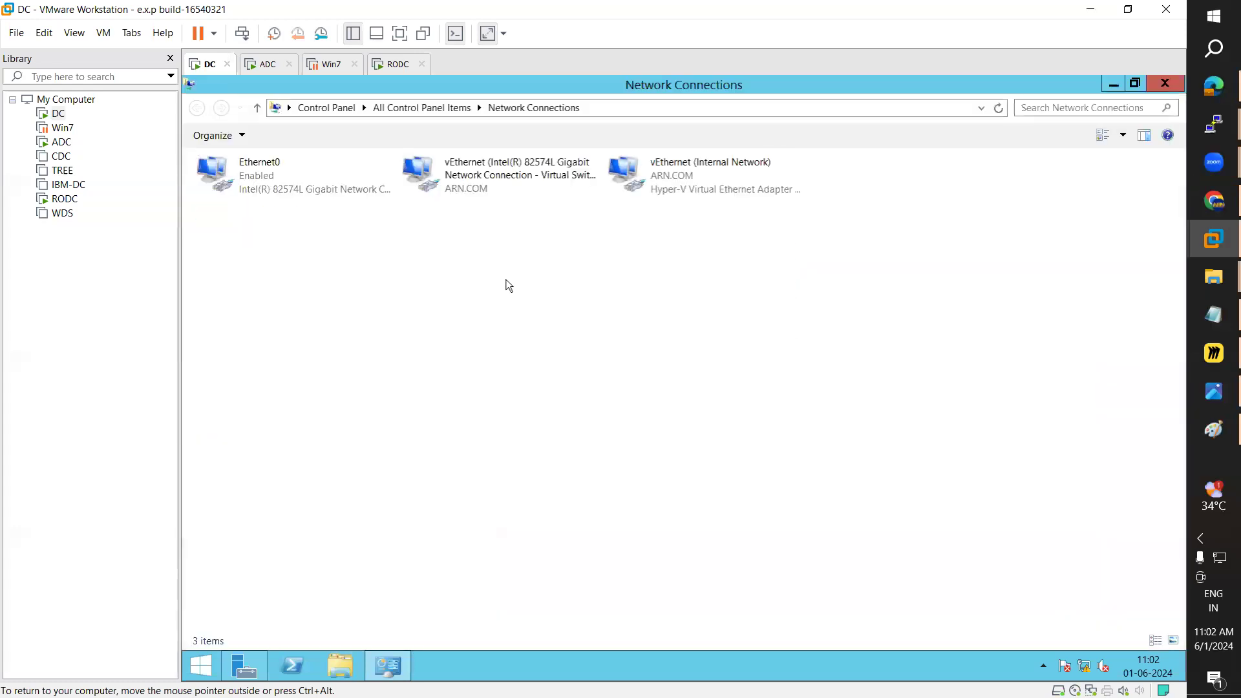
# Step: Check the Ethernet0 and Internal Network adapters, then open the vEthernet adapter's properties
pyautogui.doubleClick(287, 194)
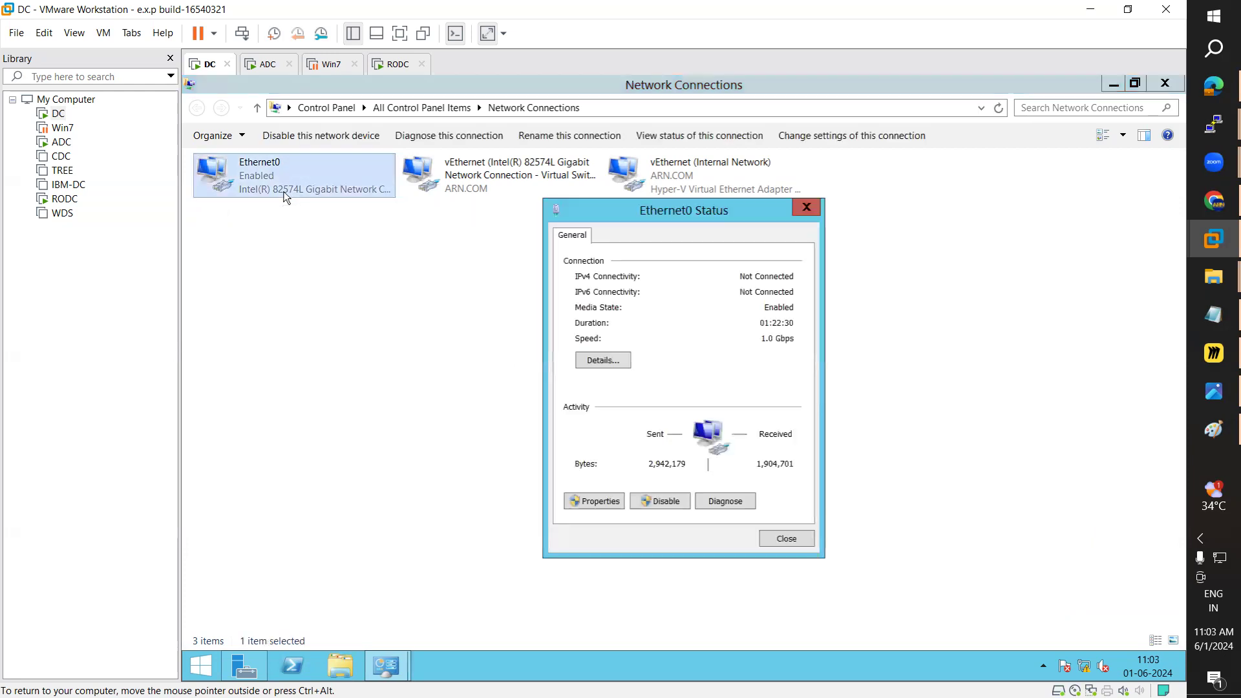
pyautogui.press('Escape')
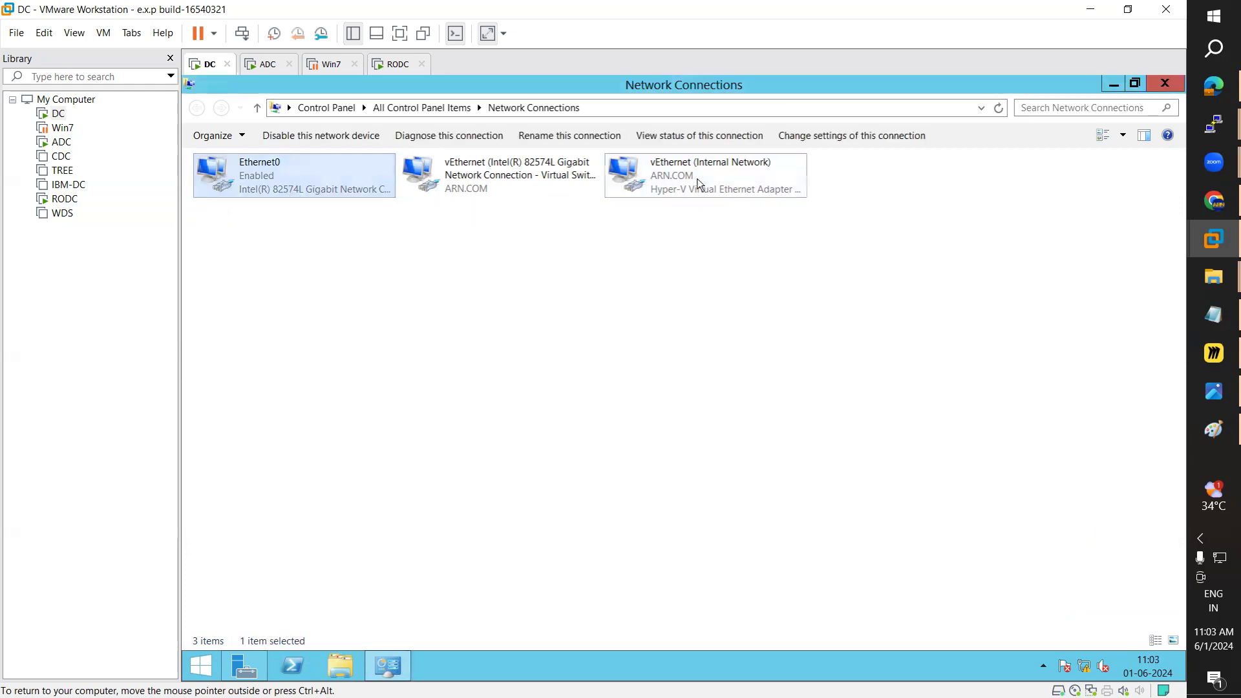
pyautogui.doubleClick(697, 185)
pyautogui.press('Escape')
pyautogui.doubleClick(294, 197)
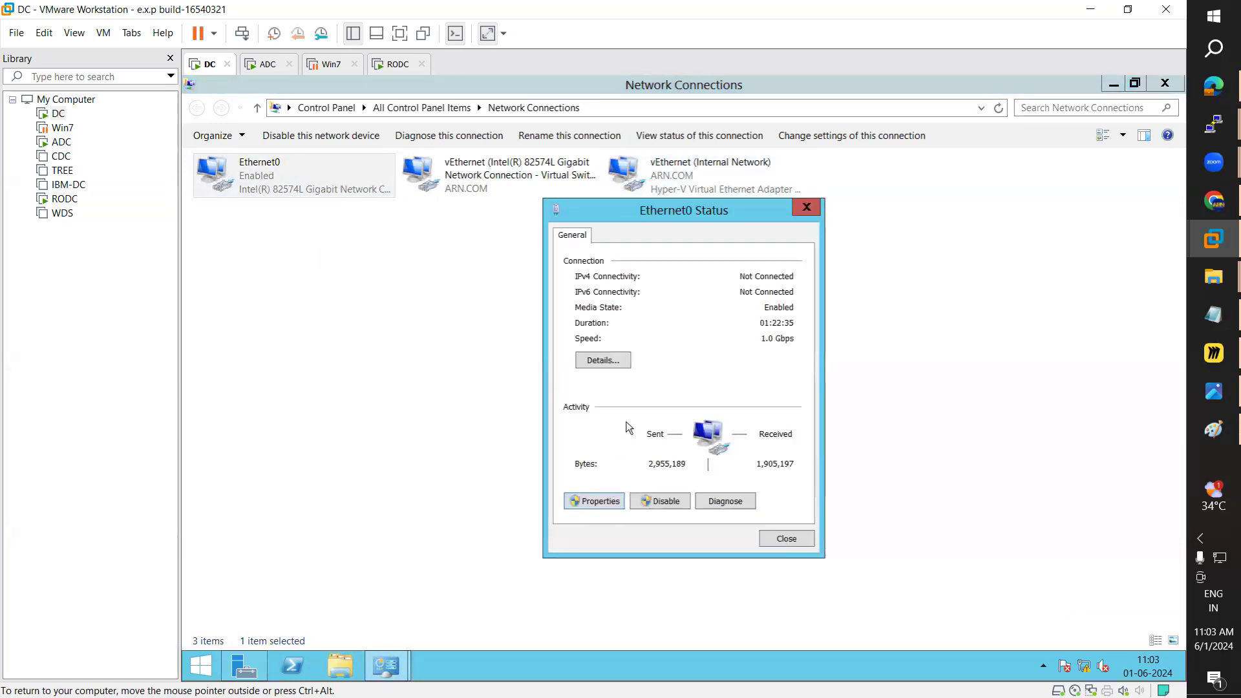
pyautogui.scroll(-1, 728, 405)
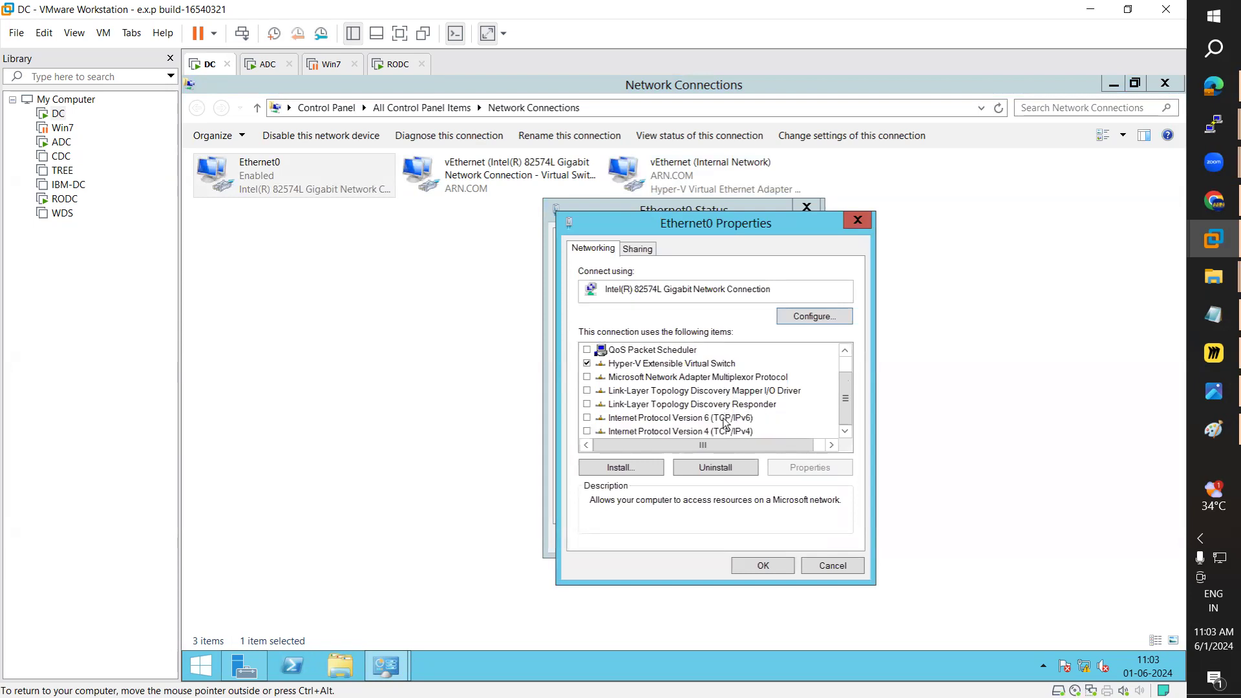
pyautogui.click(709, 433)
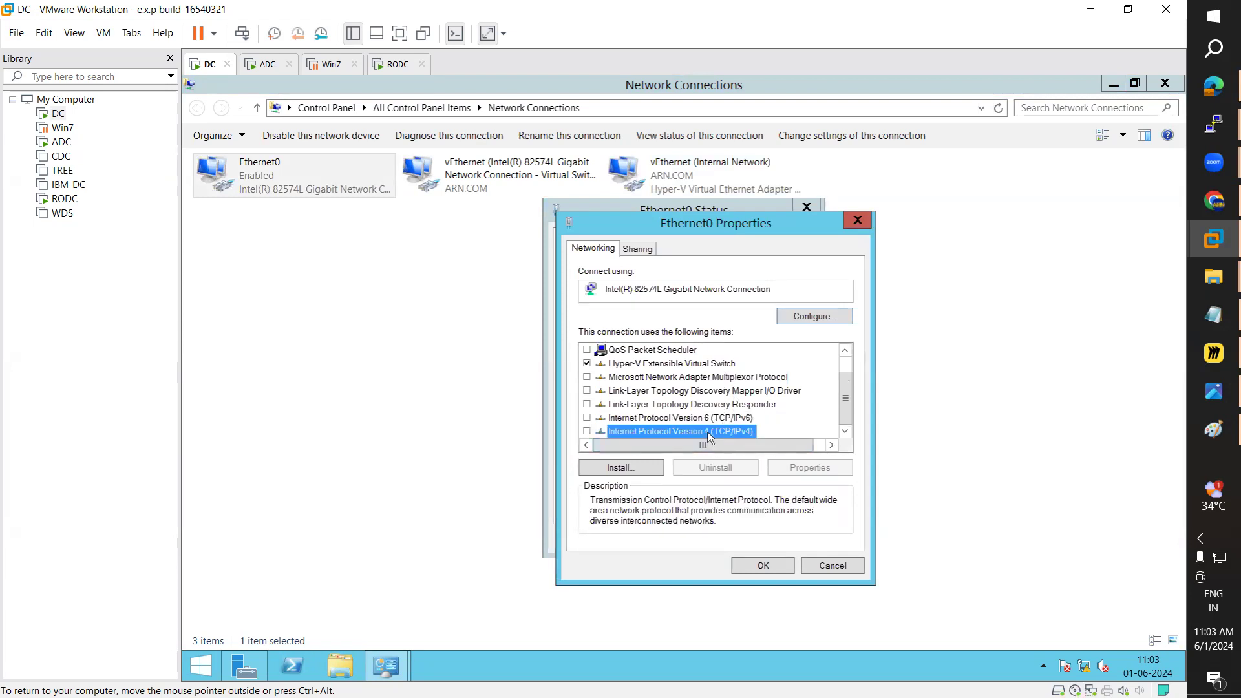
pyautogui.press('Escape')
pyautogui.press('Escape')
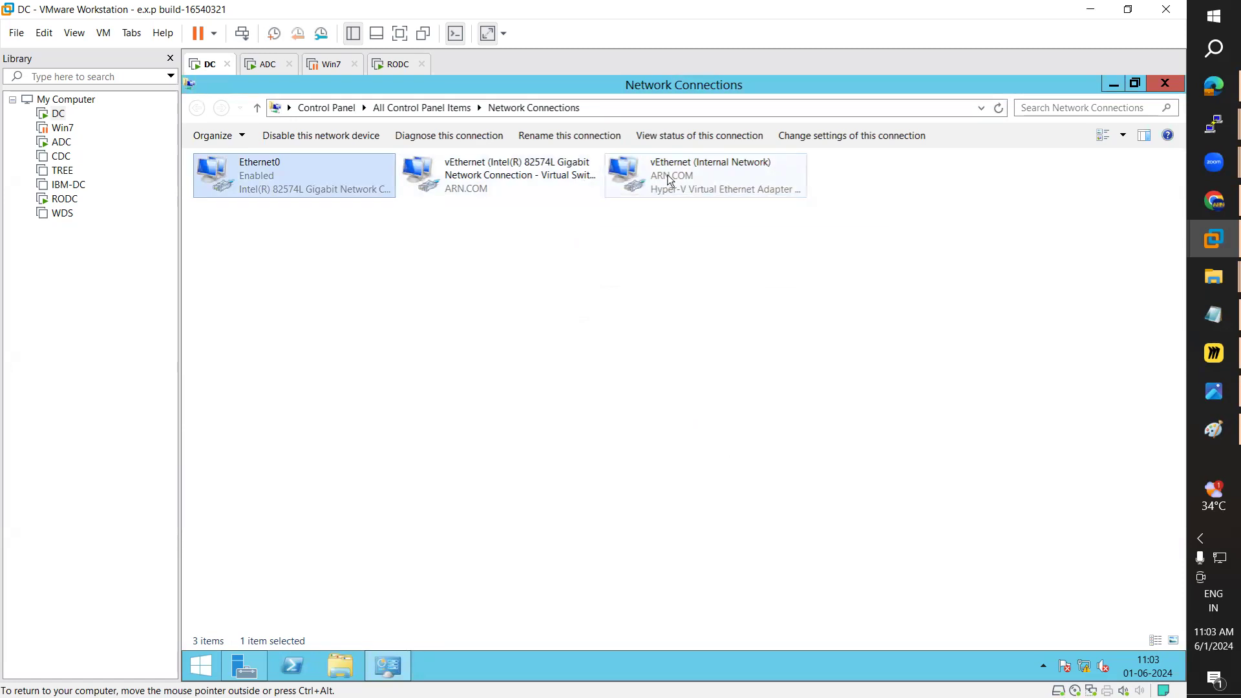
pyautogui.doubleClick(478, 186)
pyautogui.click(614, 503)
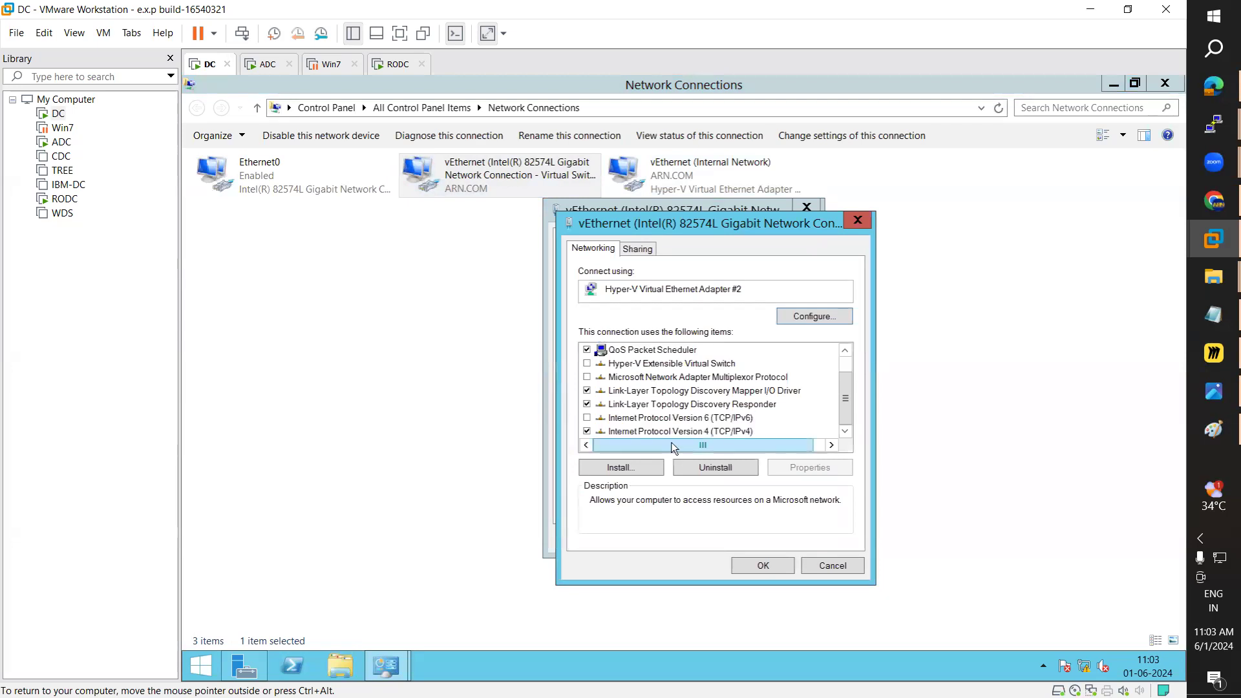
# Step: Open the vEthernet IPv4 settings and reset them to empty manual address and DNS fields
pyautogui.doubleClick(668, 431)
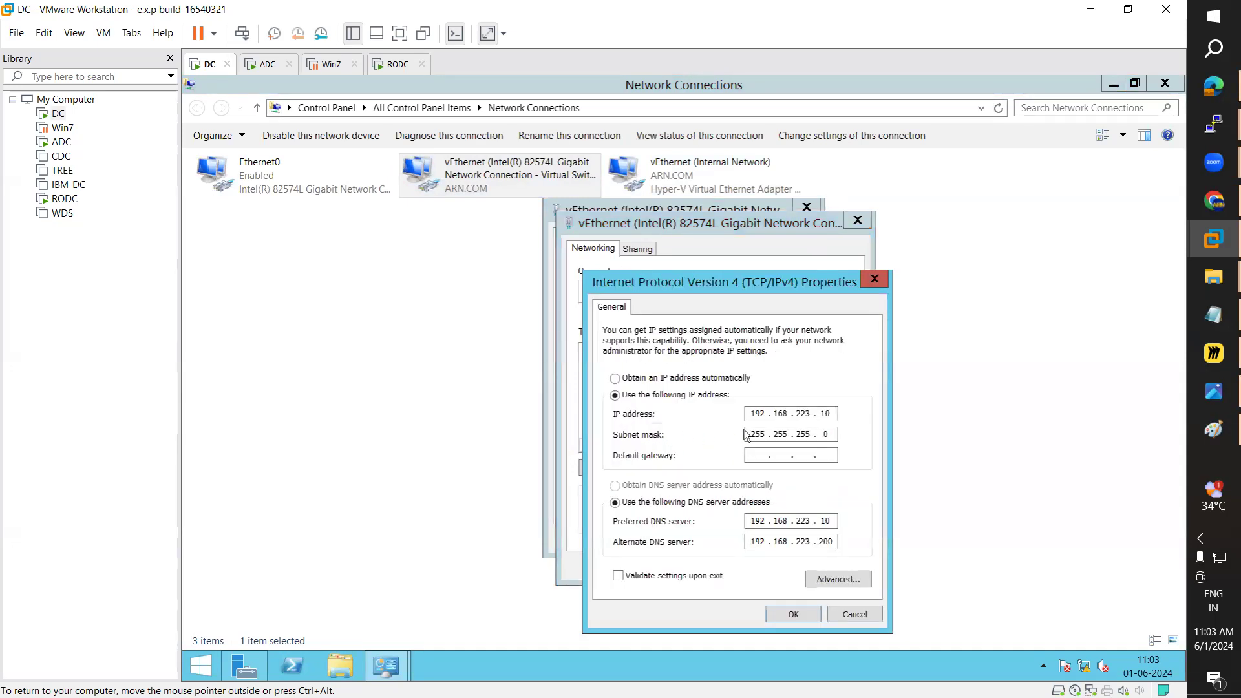
pyautogui.click(634, 378)
pyautogui.click(643, 488)
pyautogui.click(636, 502)
pyautogui.click(660, 395)
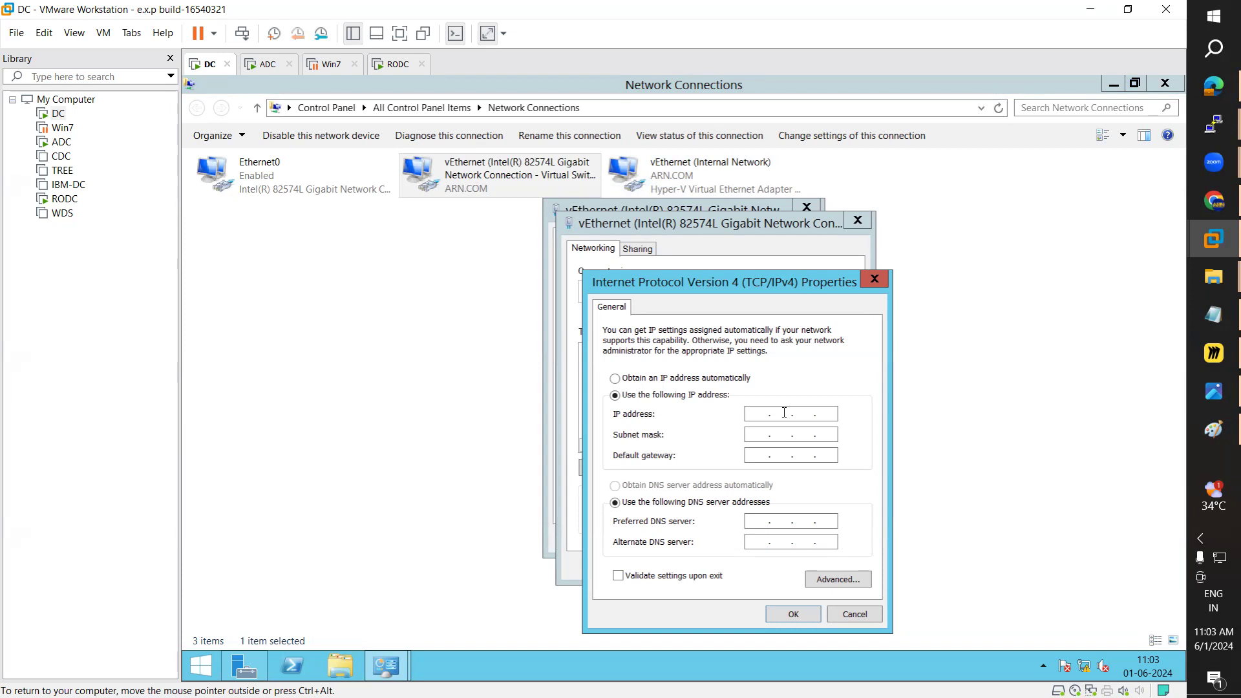
pyautogui.write('10.0.0.2')
# Step: Enter IP 10.0.0.2, mask 255.0.0.0, gateway 10.0.0.1 and preferred DNS 10.0.0.2
pyautogui.press('Tab')
pyautogui.press('Tab')
pyautogui.write('10')
pyautogui.press('Tab')
pyautogui.press('Tab')
pyautogui.write('10')
pyautogui.write('10.')
pyautogui.press('Tab')
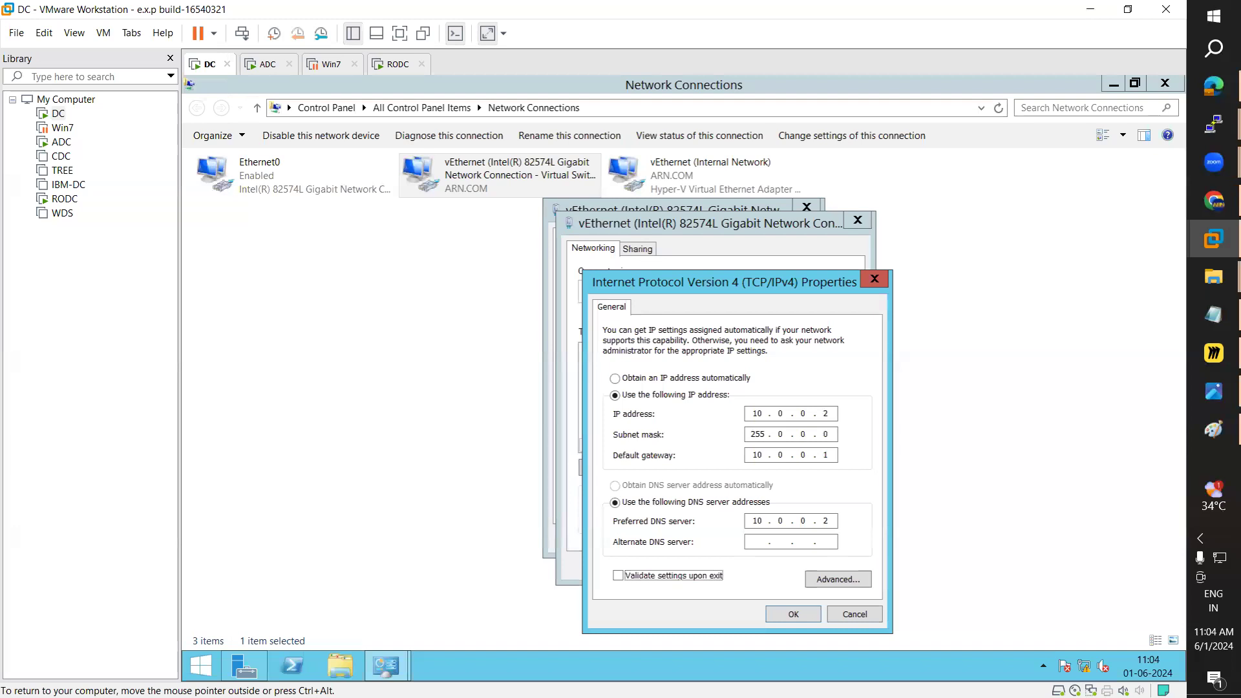
# Step: Add alternate DNS 12.0.0.2 and apply the settings, closing the adapter dialogs
pyautogui.click(752, 541)
pyautogui.write('12 . 0 . 0 . 2')
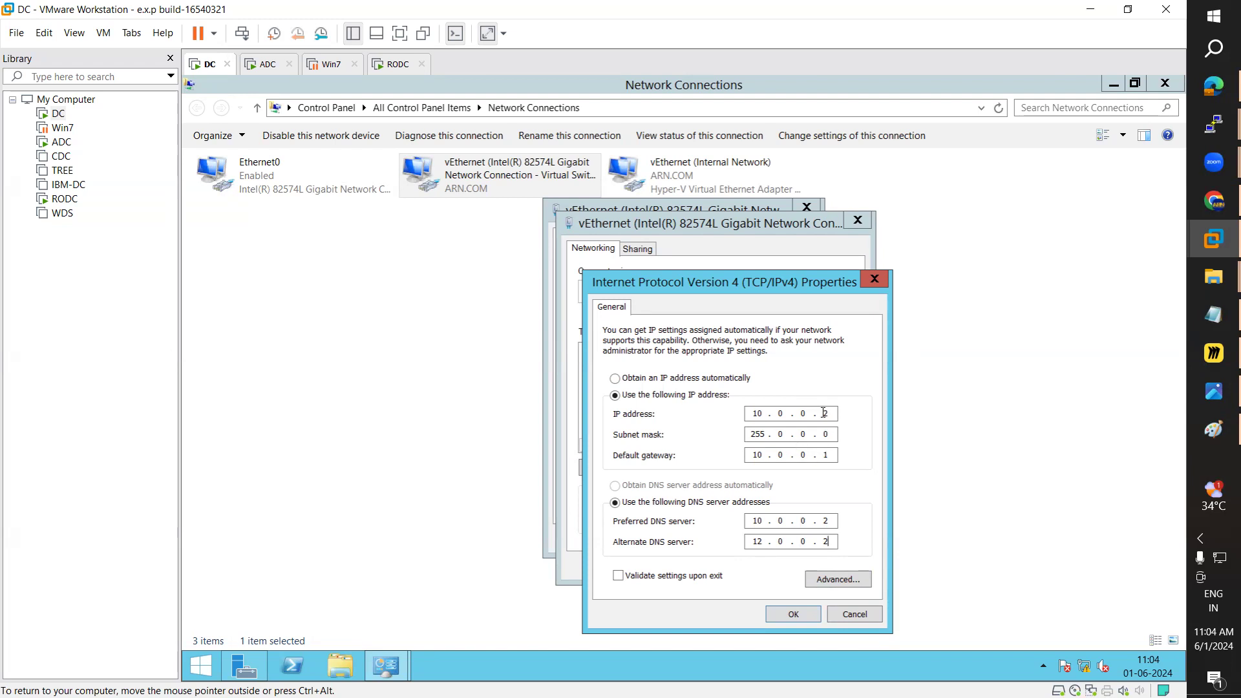
pyautogui.click(792, 615)
pyautogui.click(755, 566)
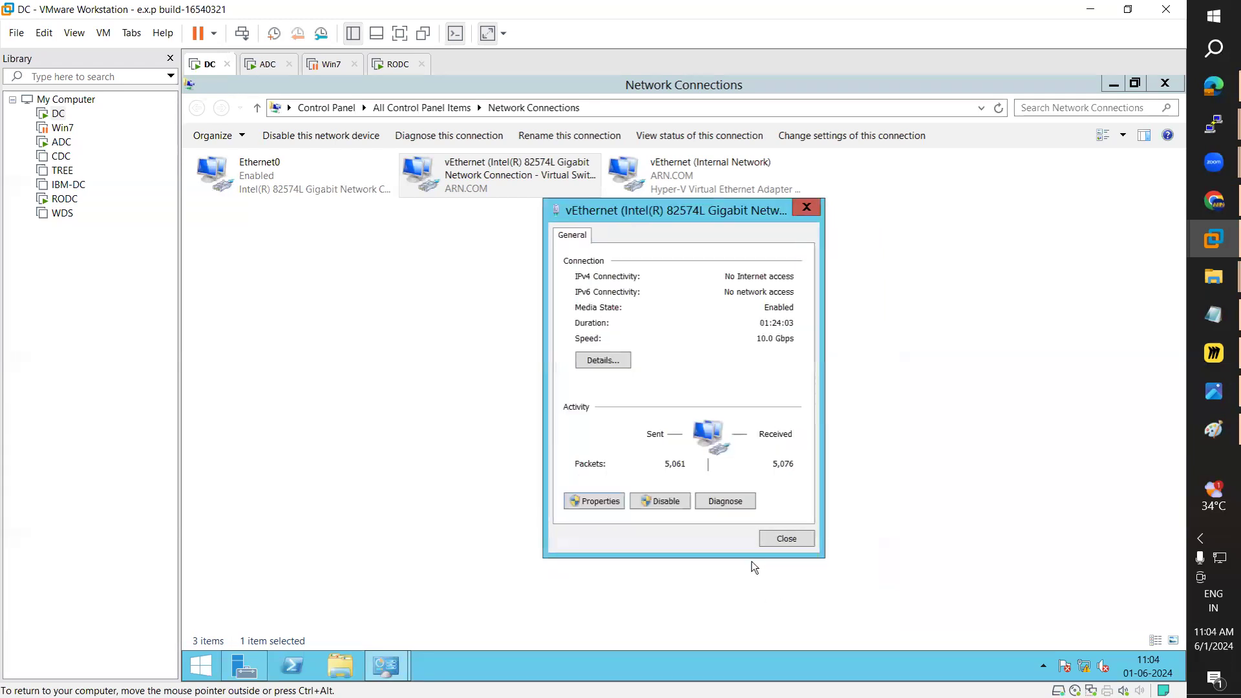
pyautogui.click(784, 534)
# Step: Switch to the ADC machine, send Ctrl+Alt+Del and sign in with the administrator password
pyautogui.click(265, 65)
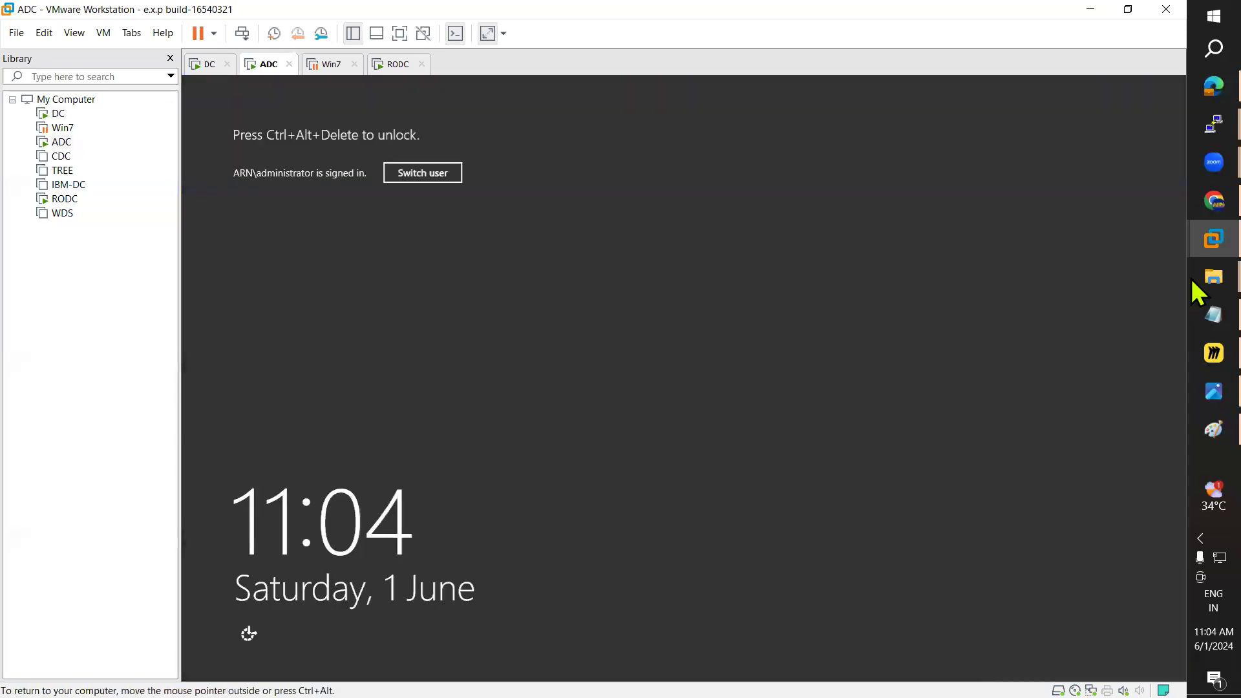
pyautogui.click(106, 36)
pyautogui.moveTo(132, 33)
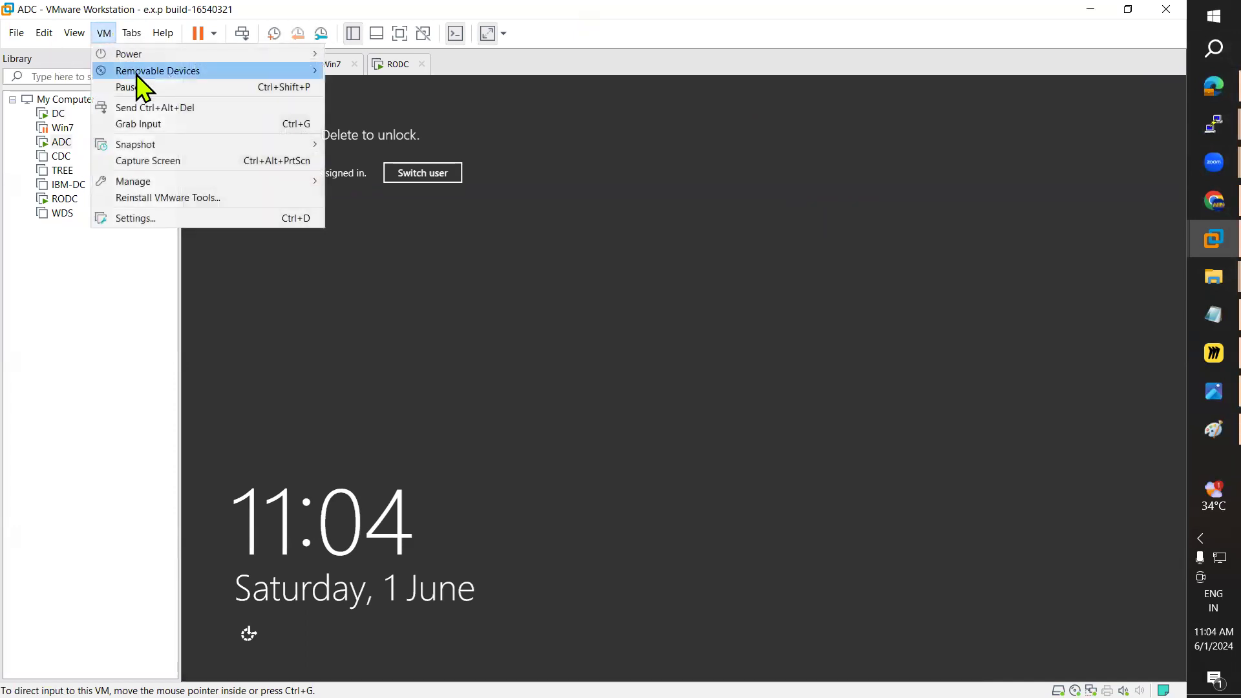
pyautogui.click(156, 108)
pyautogui.click(696, 303)
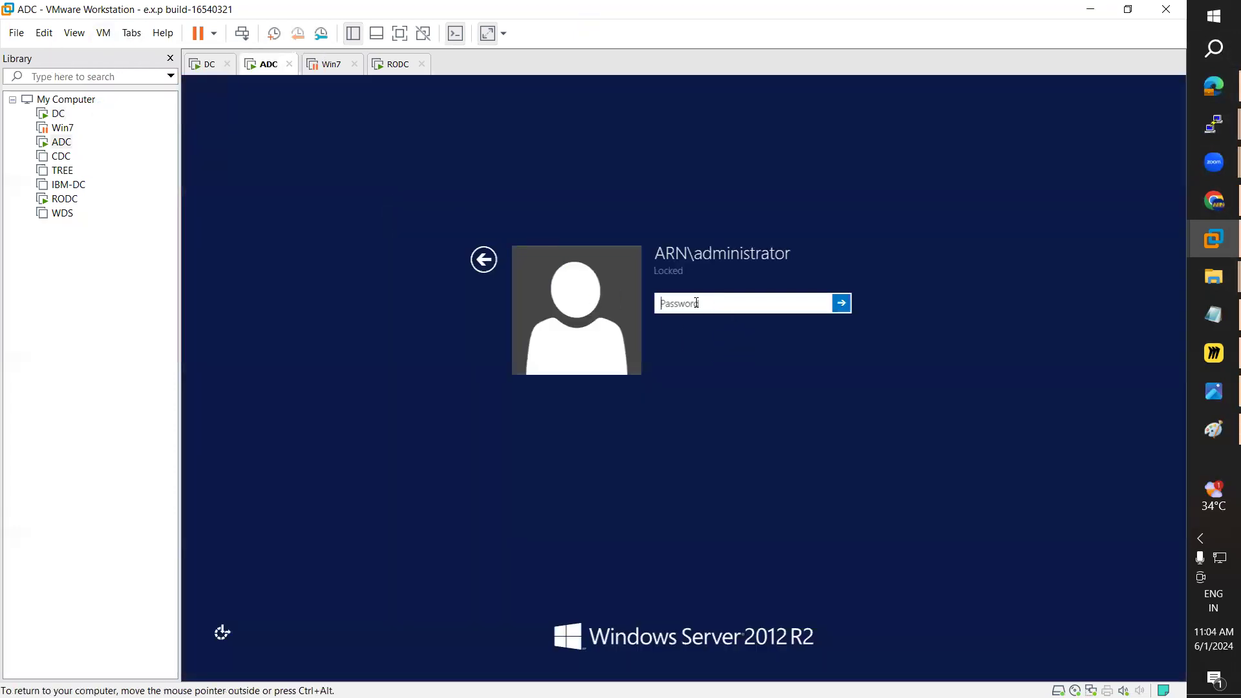
pyautogui.write('••••••••')
pyautogui.press('Return')
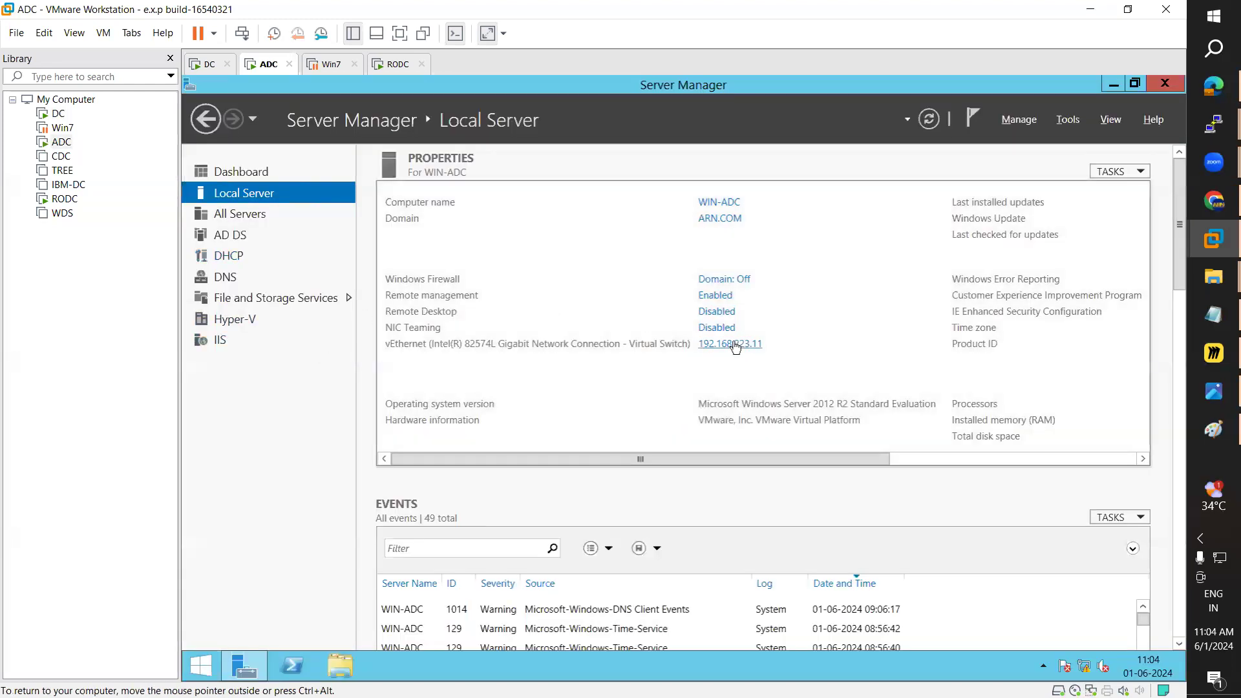
# Step: Open the ADC vEthernet adapter's properties, glancing at the Routing Servers IP plan
pyautogui.click(735, 348)
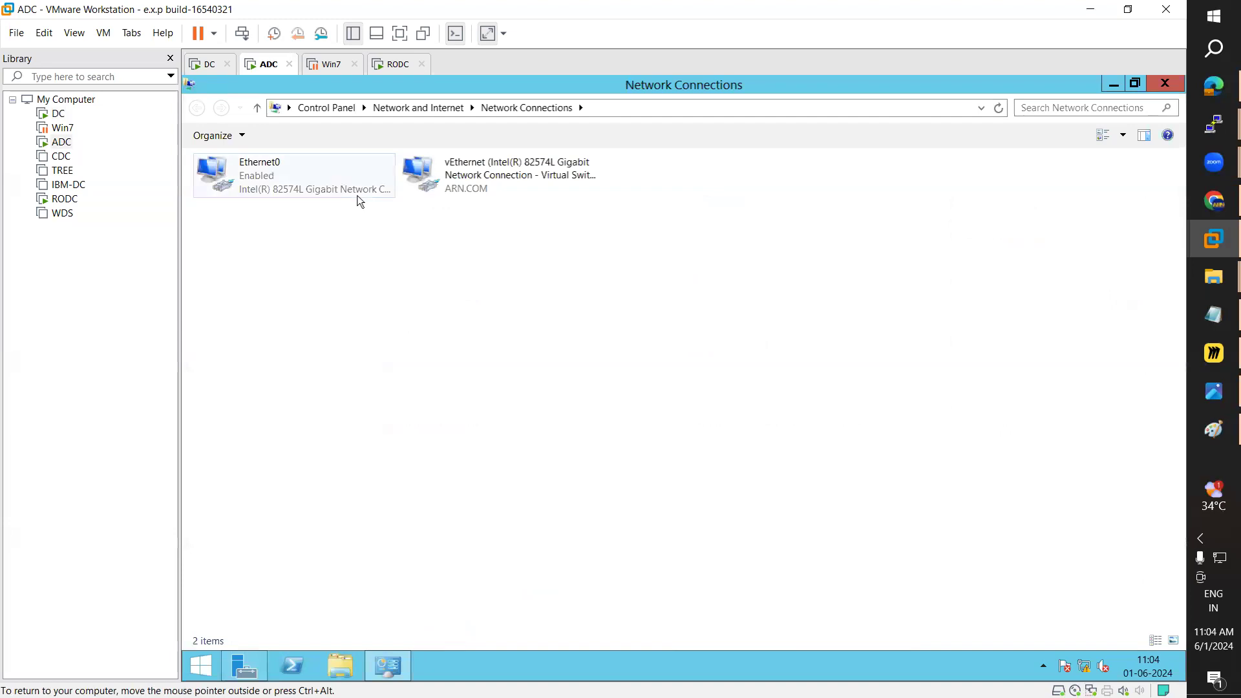
pyautogui.doubleClick(470, 190)
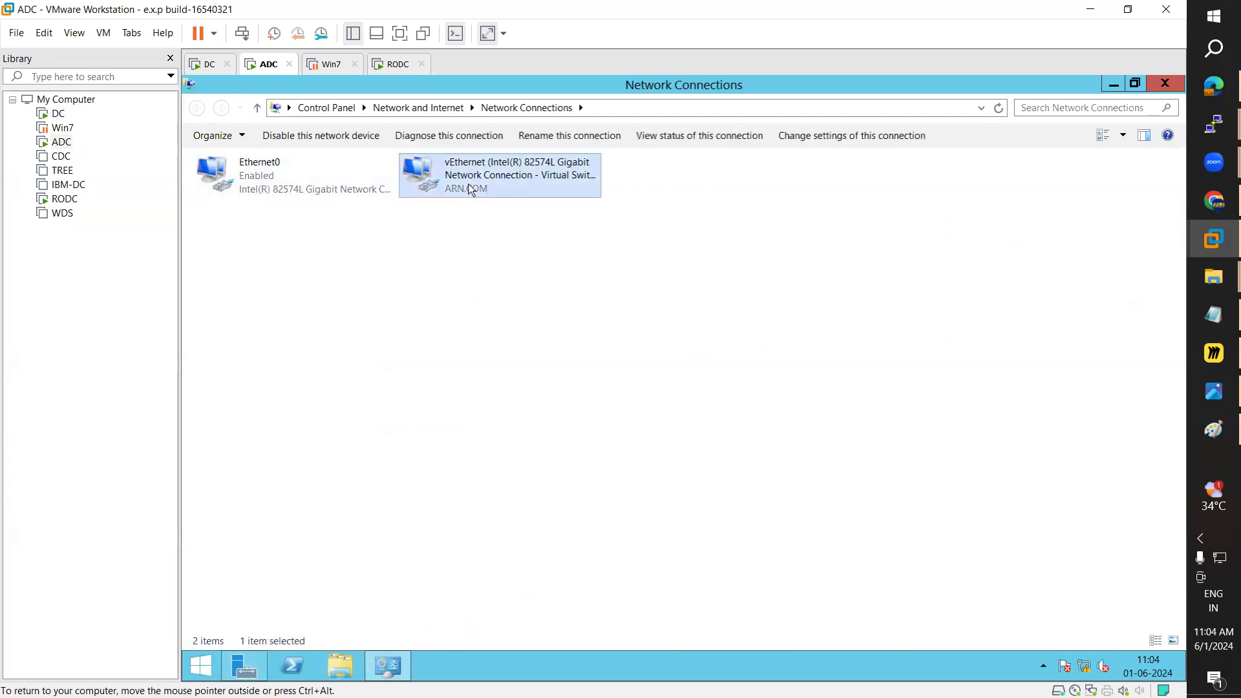
pyautogui.click(615, 501)
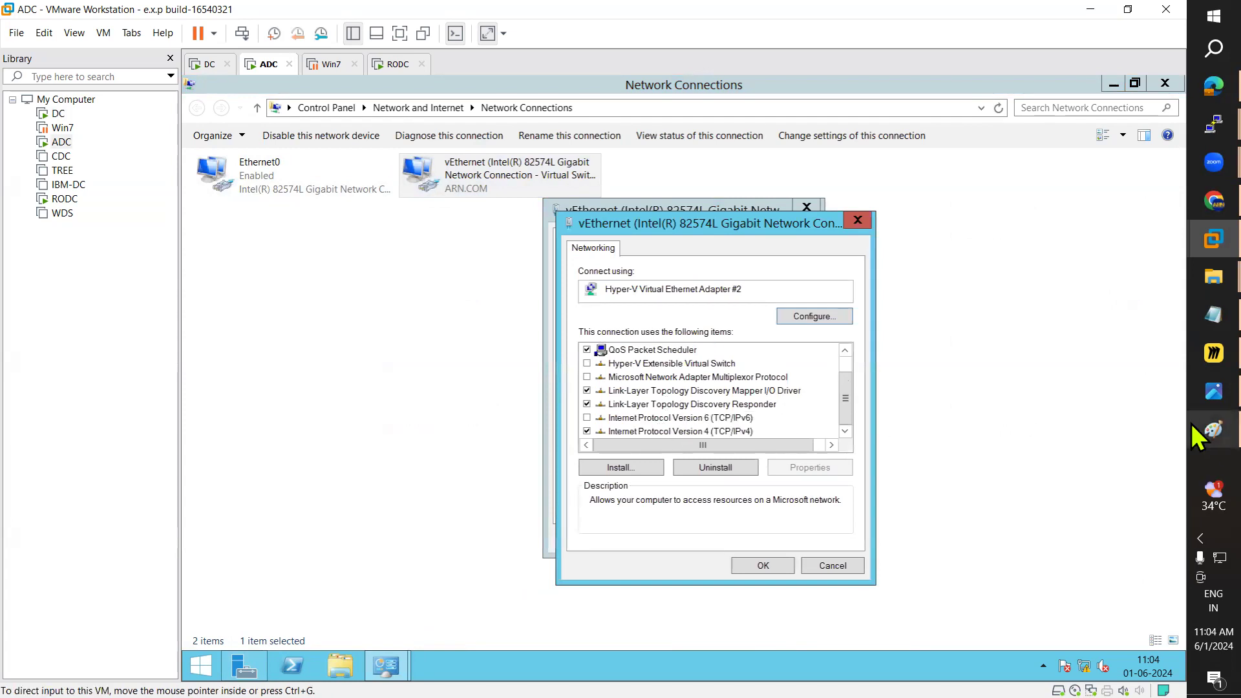
pyautogui.click(1213, 391)
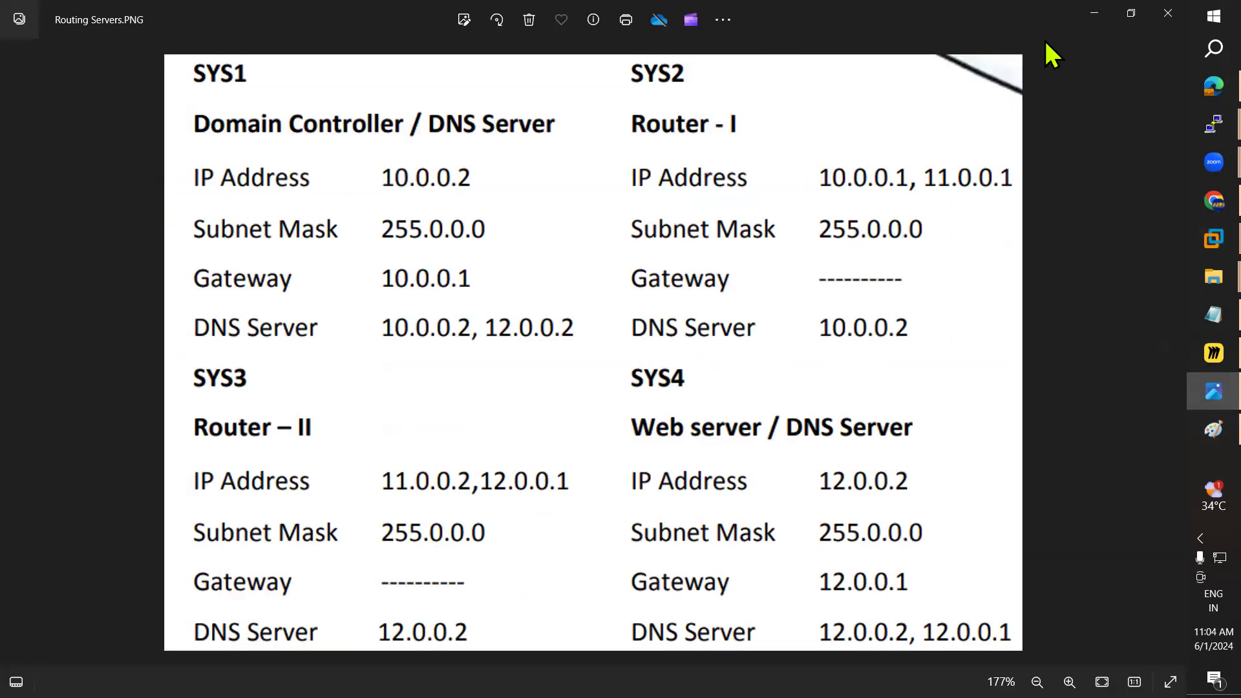
pyautogui.click(1093, 13)
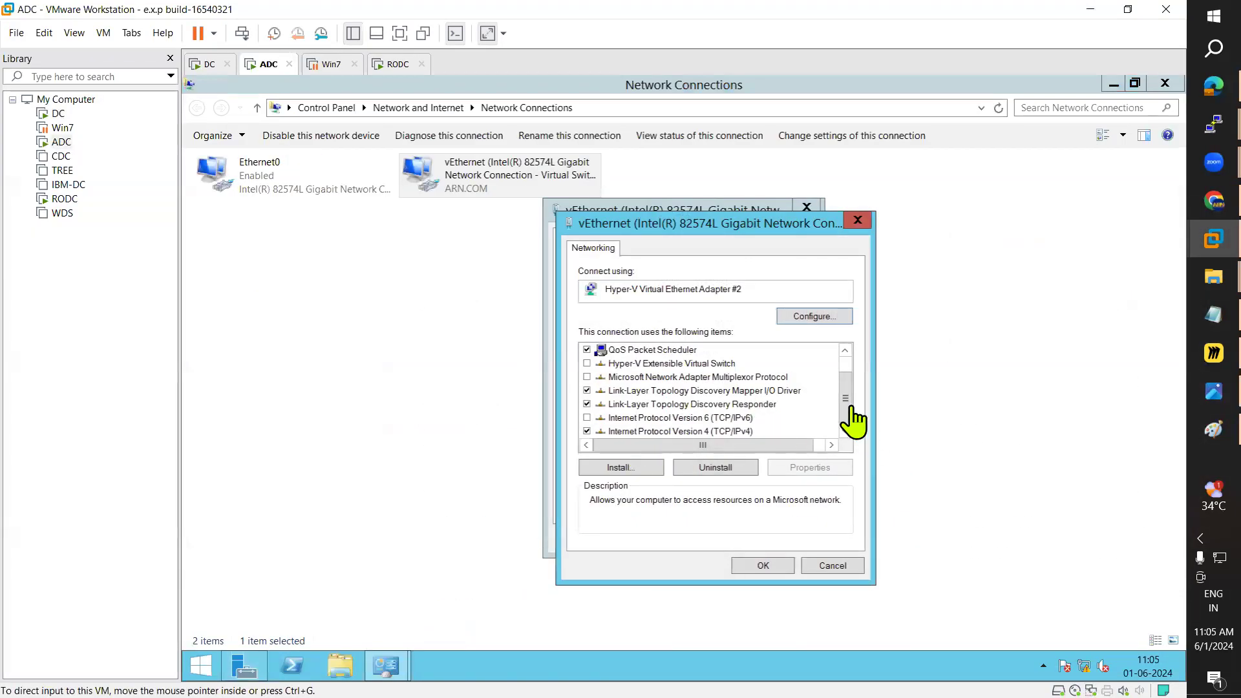
# Step: Set the adapter's IPv4 to static 10.0.0.1 with mask 255.0.0.0
pyautogui.click(734, 431)
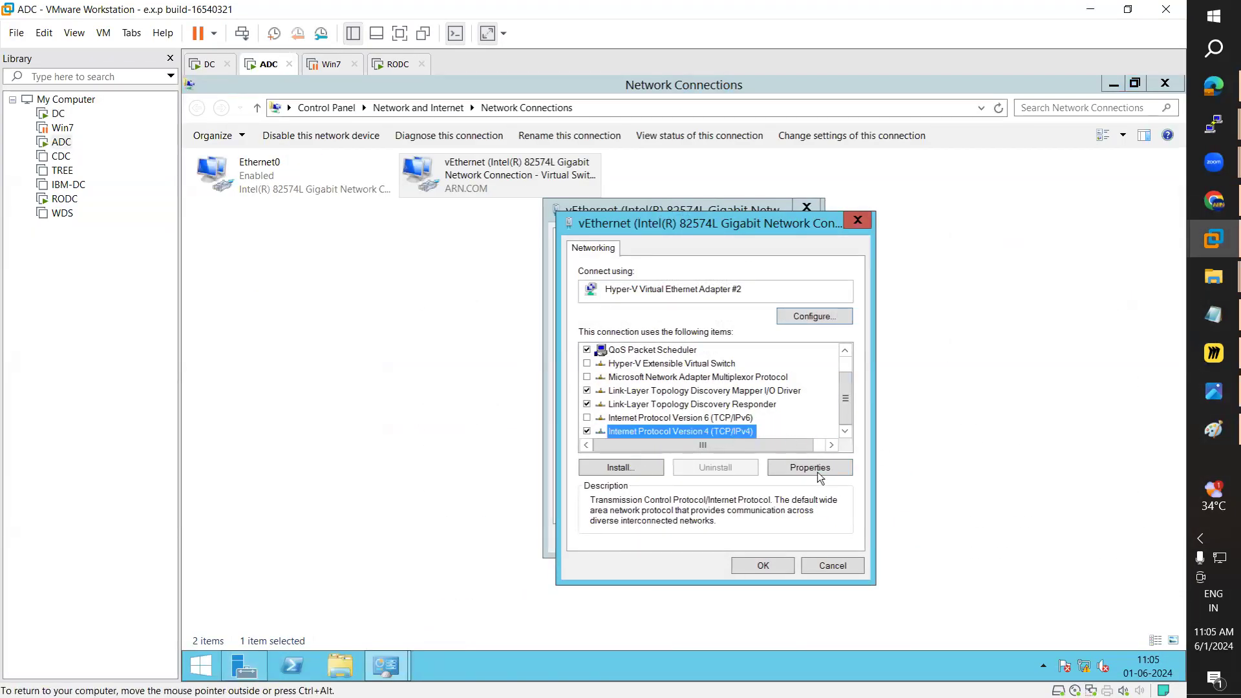
pyautogui.click(819, 472)
pyautogui.click(639, 381)
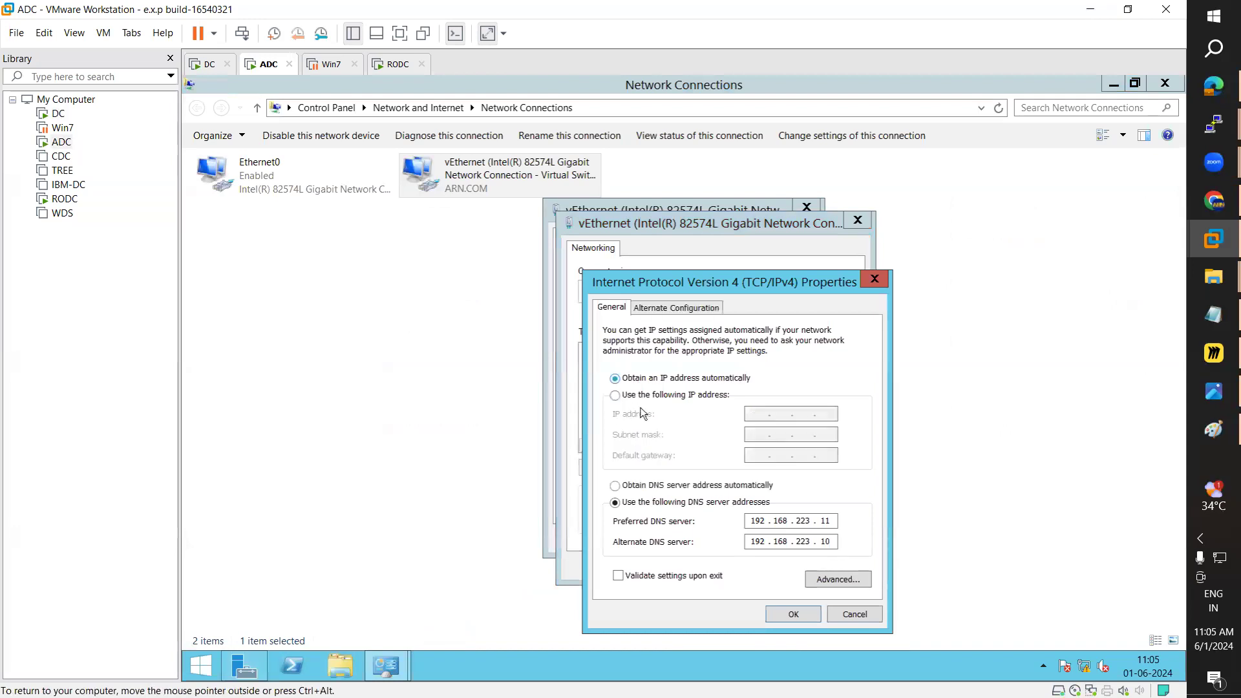
pyautogui.click(640, 485)
pyautogui.click(638, 395)
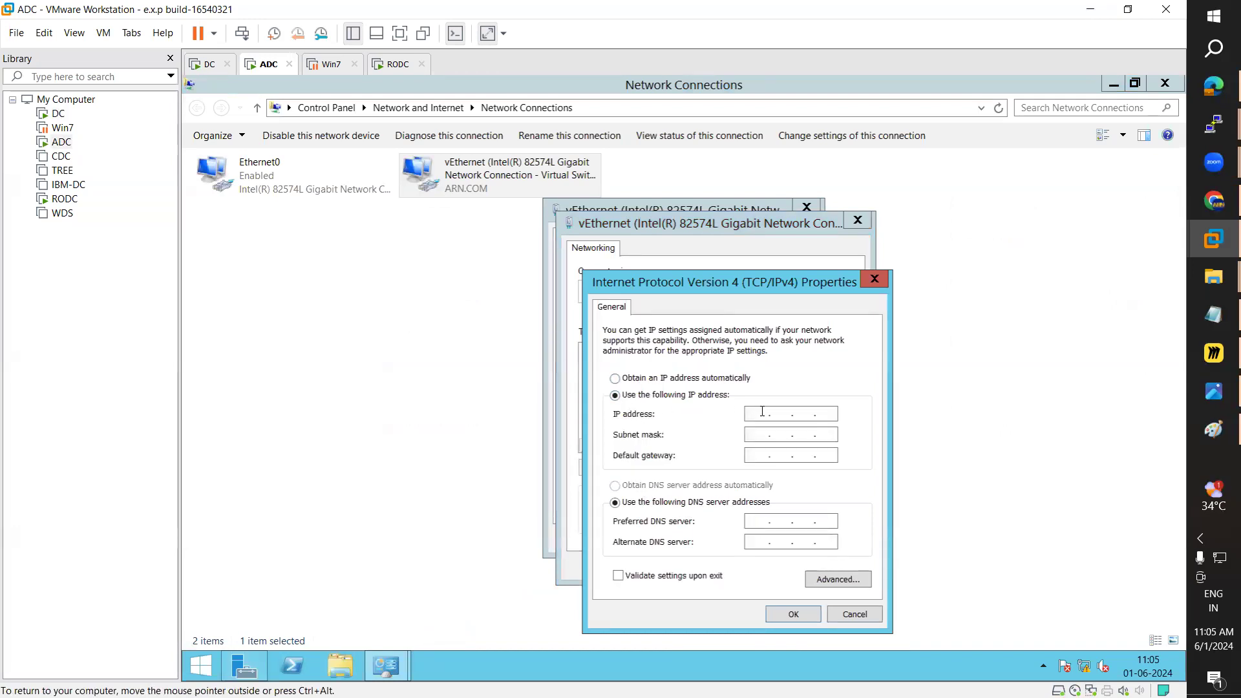
pyautogui.write('10.0.0.1')
pyautogui.press('Tab')
pyautogui.press('Tab')
pyautogui.write('10')
pyautogui.write('120.012')
# Step: Confirm the IPv4 settings, close the adapter dialogs and check the routing plan
pyautogui.click(785, 614)
pyautogui.click(772, 570)
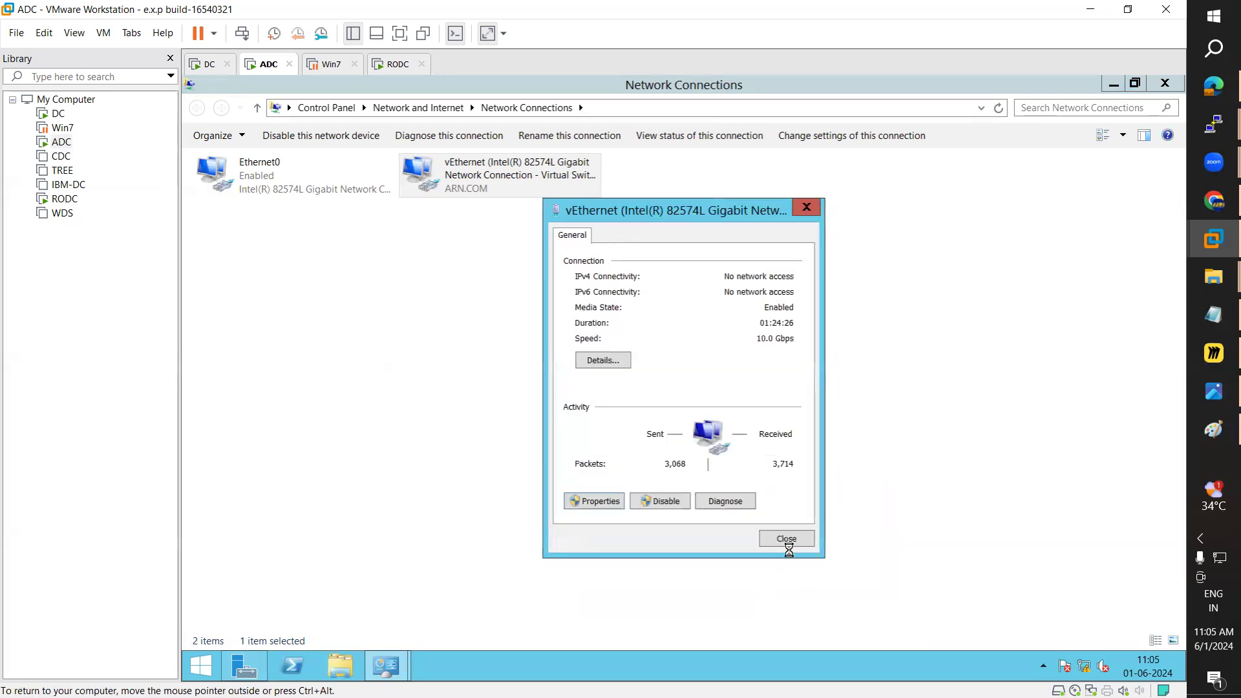
pyautogui.click(786, 538)
pyautogui.click(1213, 391)
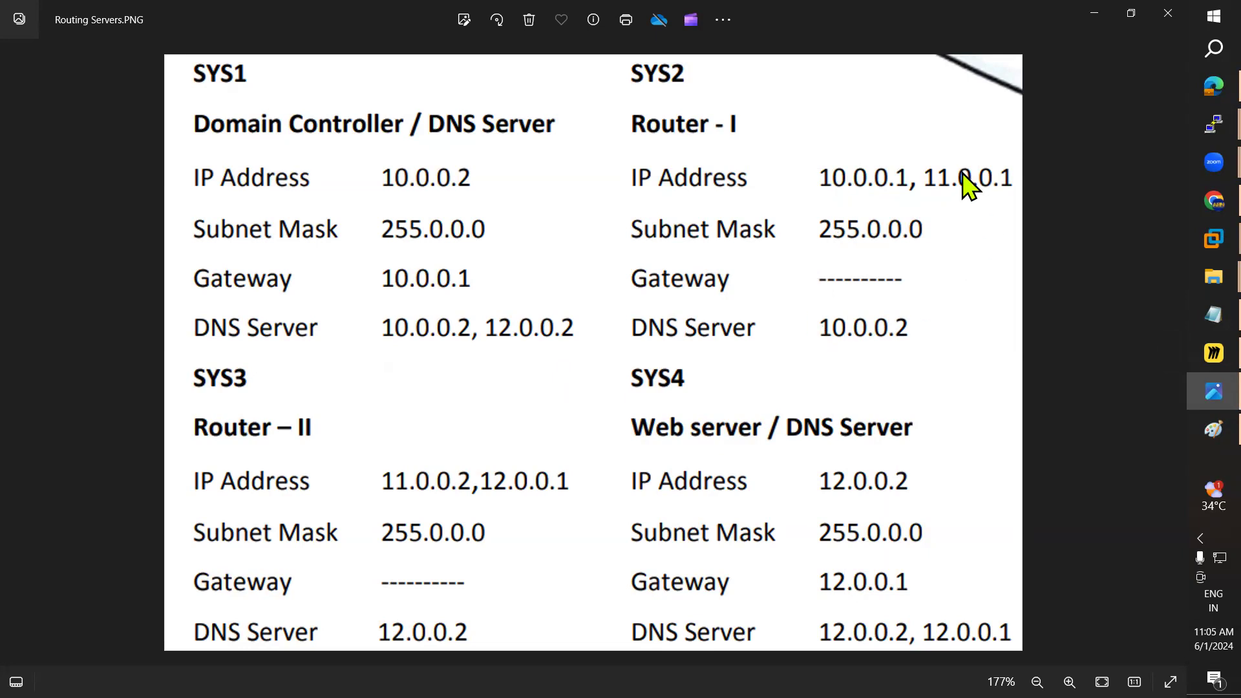
pyautogui.click(1094, 10)
# Step: Add a second network adapter in the ADC virtual machine settings
pyautogui.rightClick(66, 144)
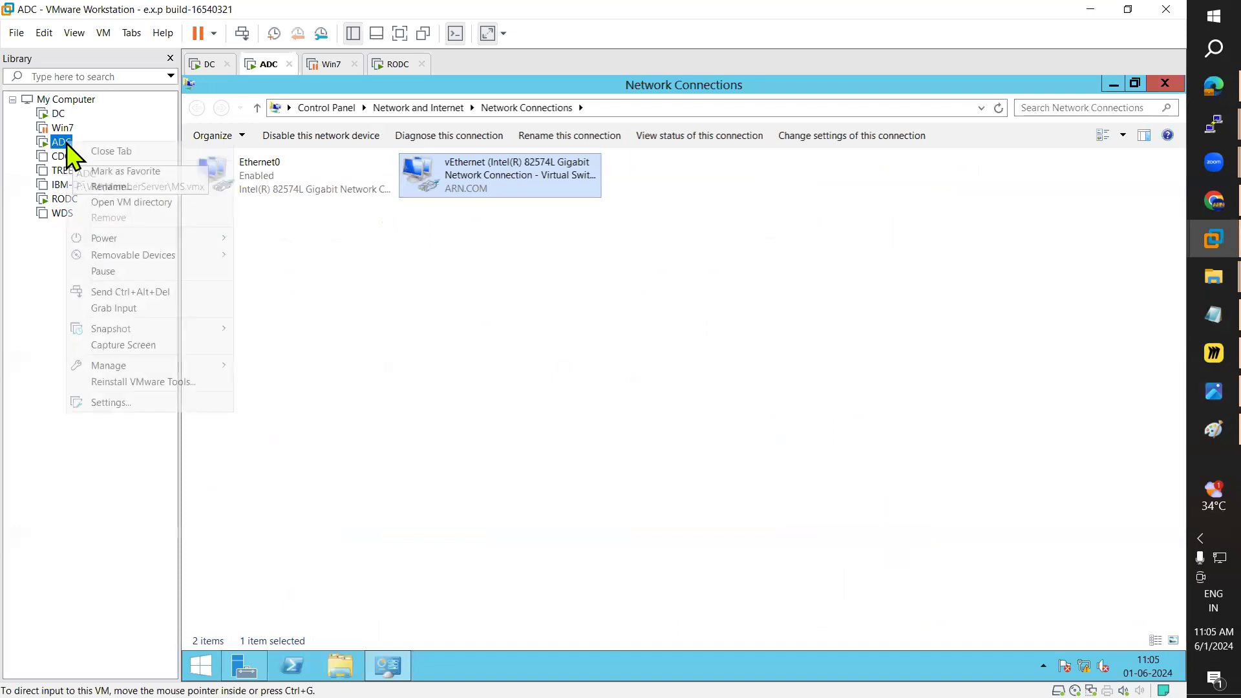
pyautogui.click(114, 402)
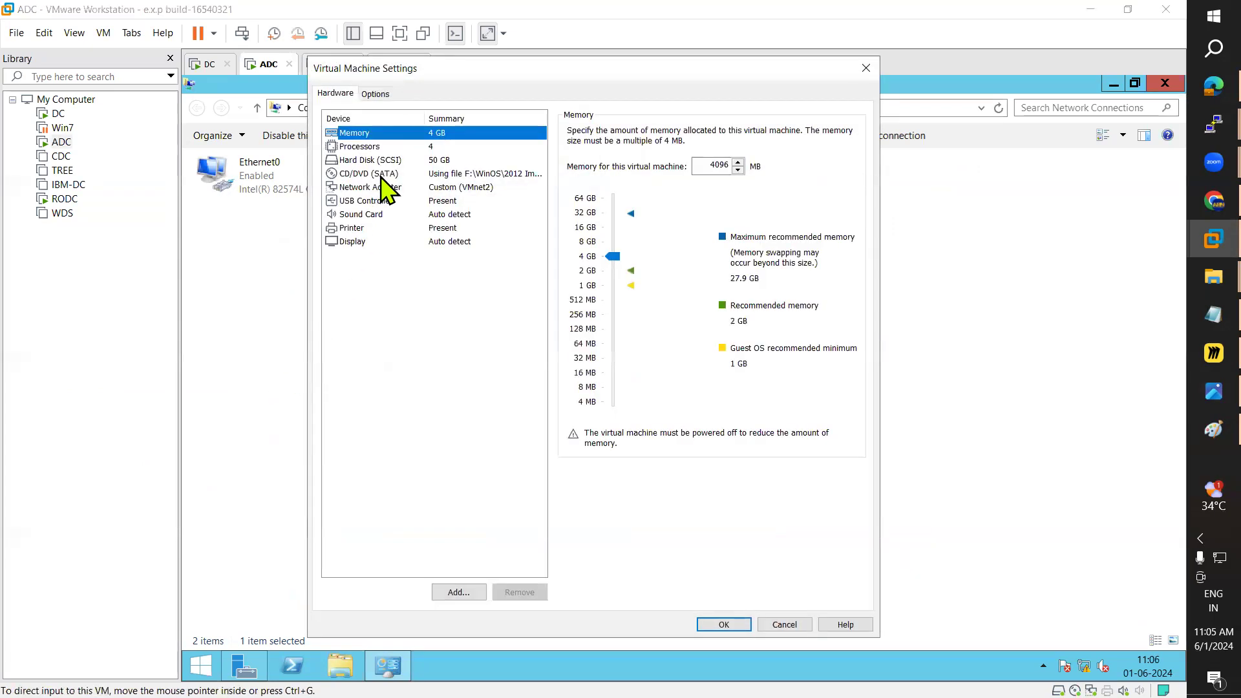
pyautogui.click(376, 188)
pyautogui.click(458, 591)
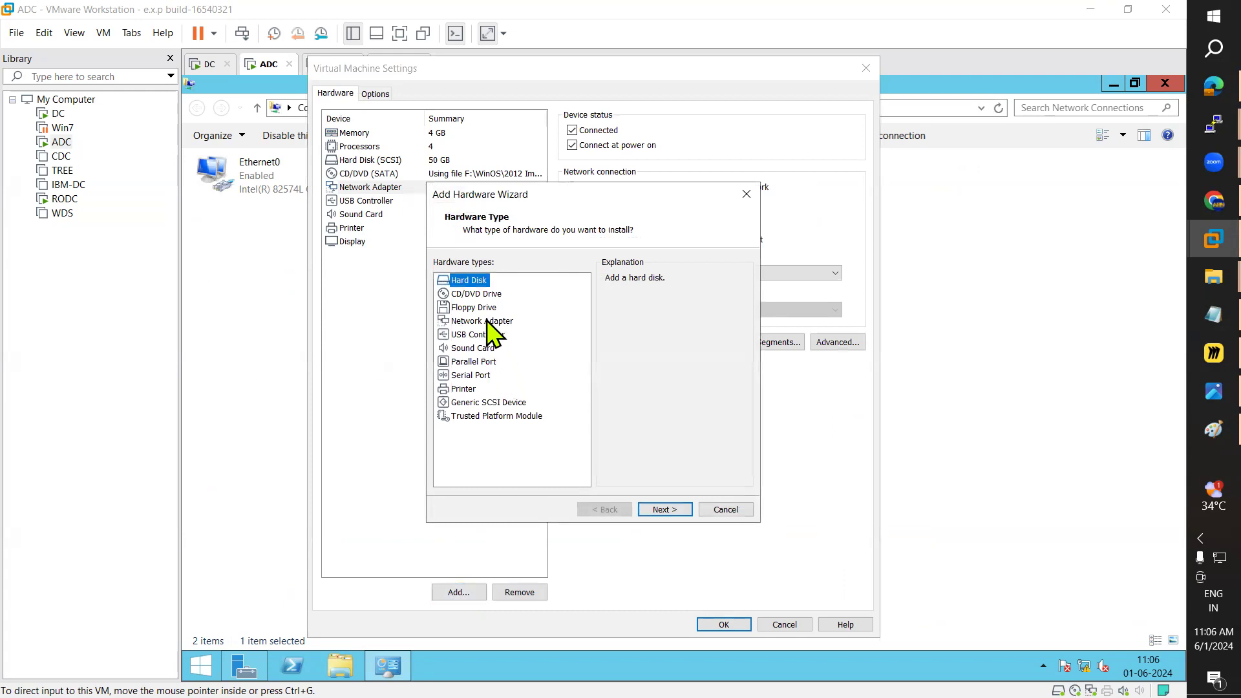
pyautogui.click(492, 323)
pyautogui.click(665, 511)
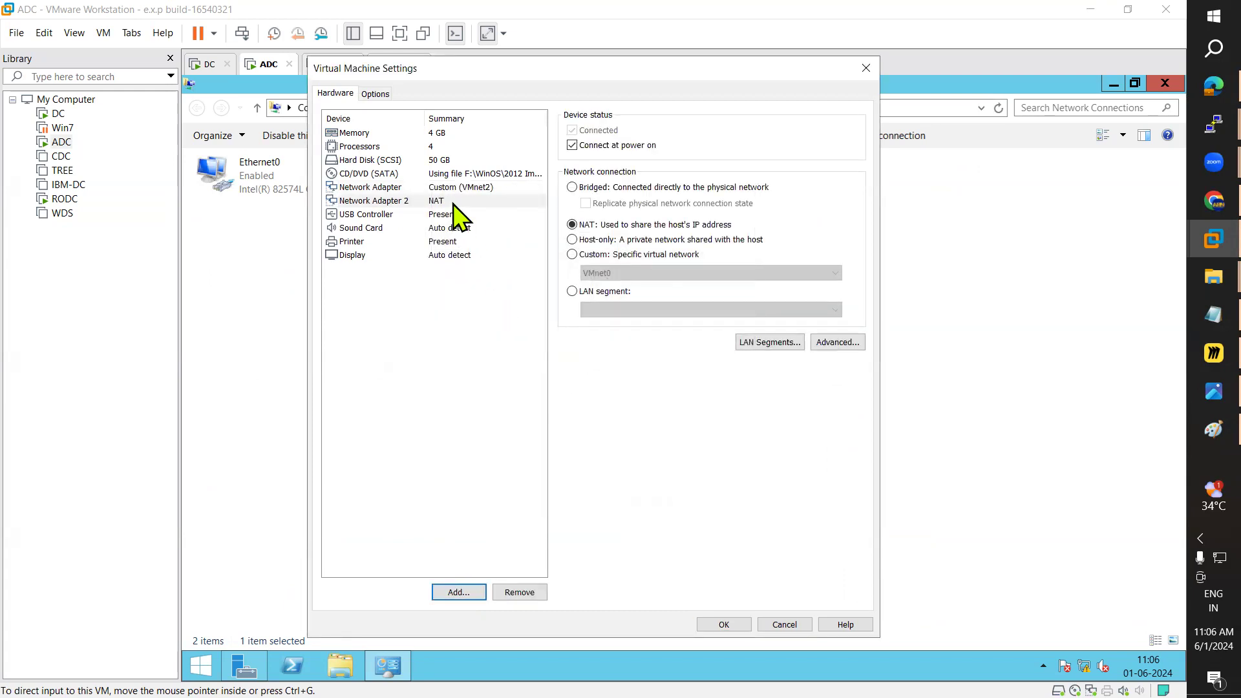
# Step: Connect Network Adapter 2 to custom VMnet2 (NAT) and save the settings
pyautogui.click(430, 201)
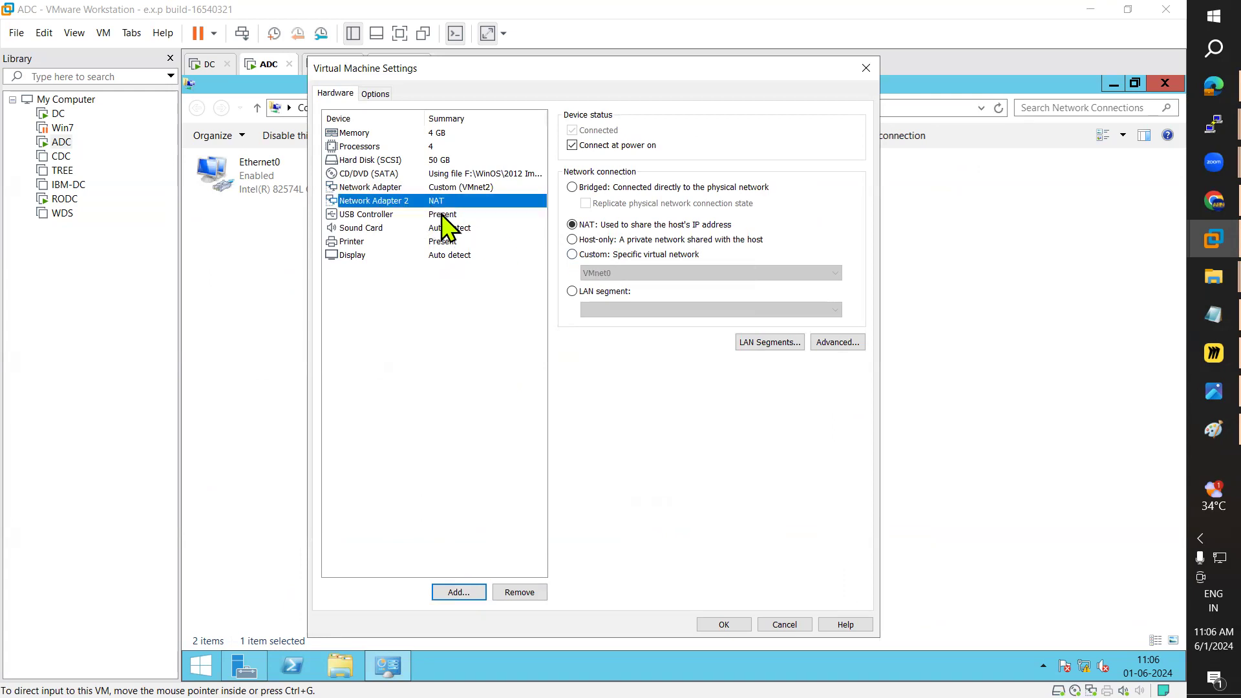
pyautogui.click(572, 254)
pyautogui.click(604, 274)
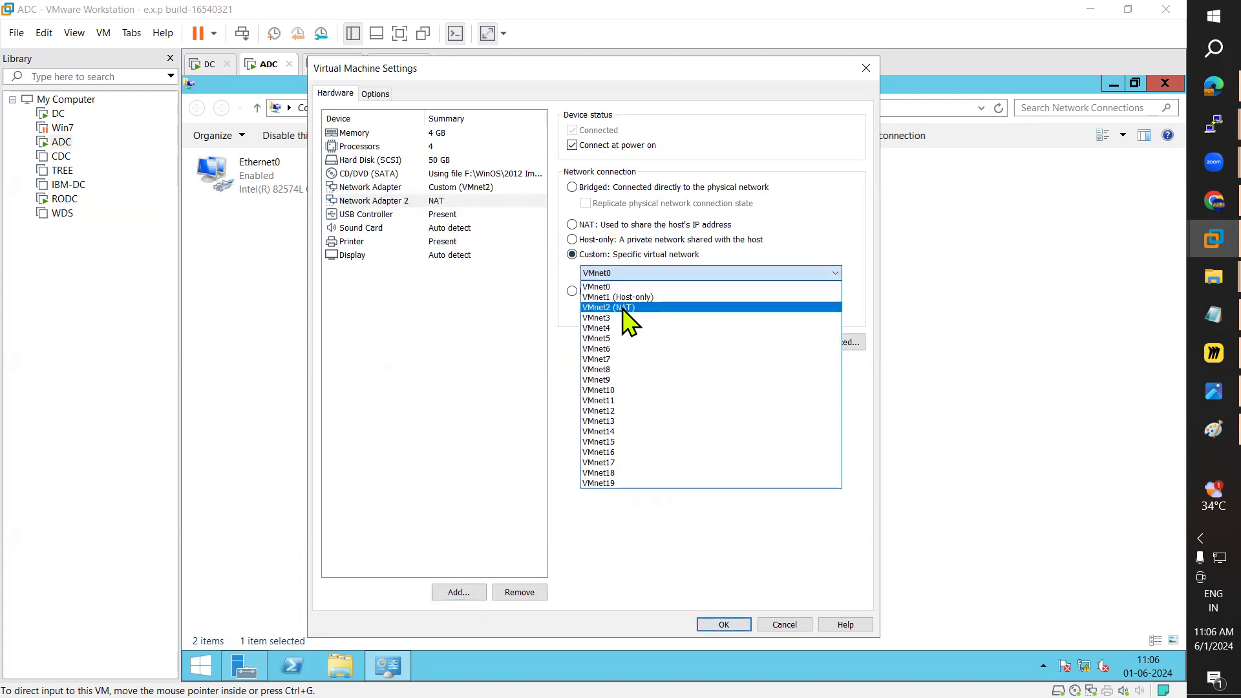
pyautogui.click(624, 308)
pyautogui.click(722, 624)
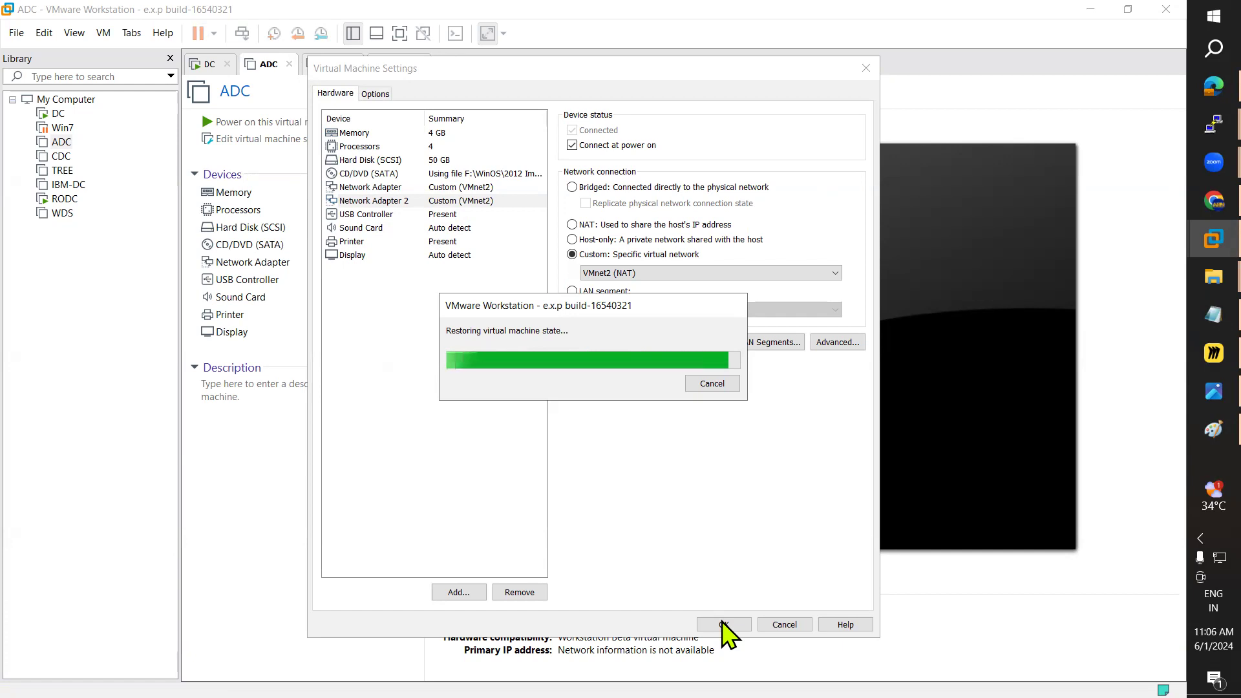
pyautogui.click(725, 625)
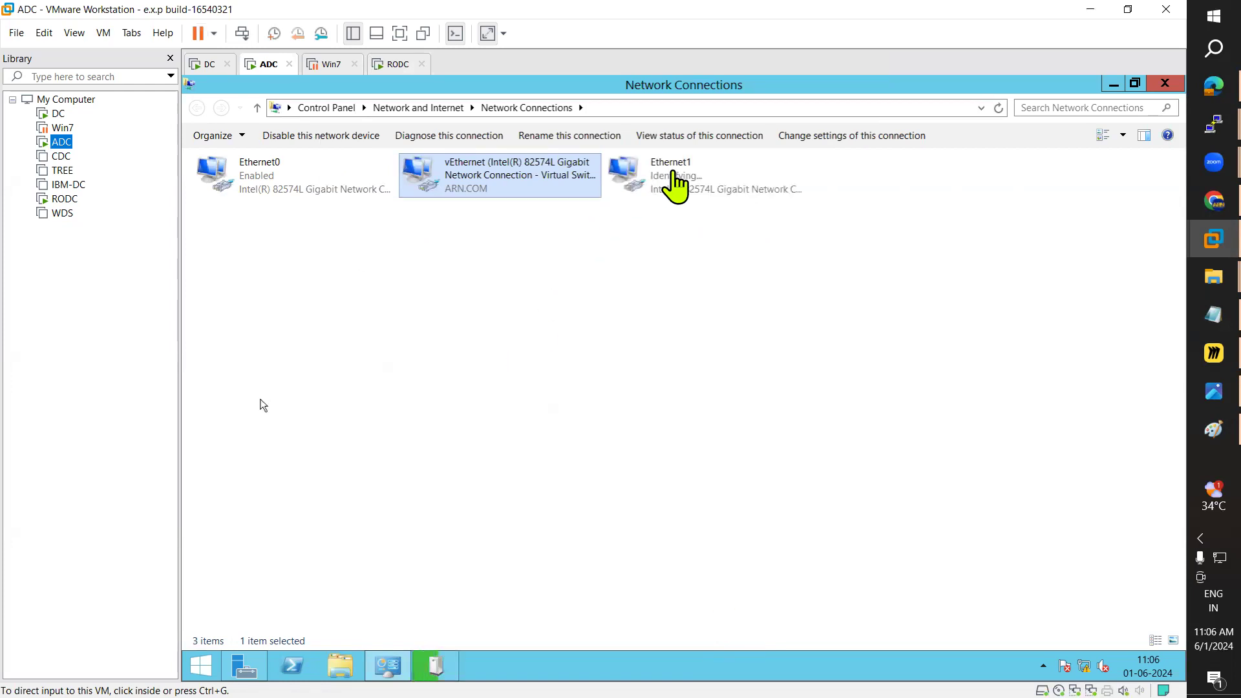
# Step: Give Ethernet1 static IPv4 11.0.0.1 with mask 255.0.0.0 and close its dialogs
pyautogui.doubleClick(672, 174)
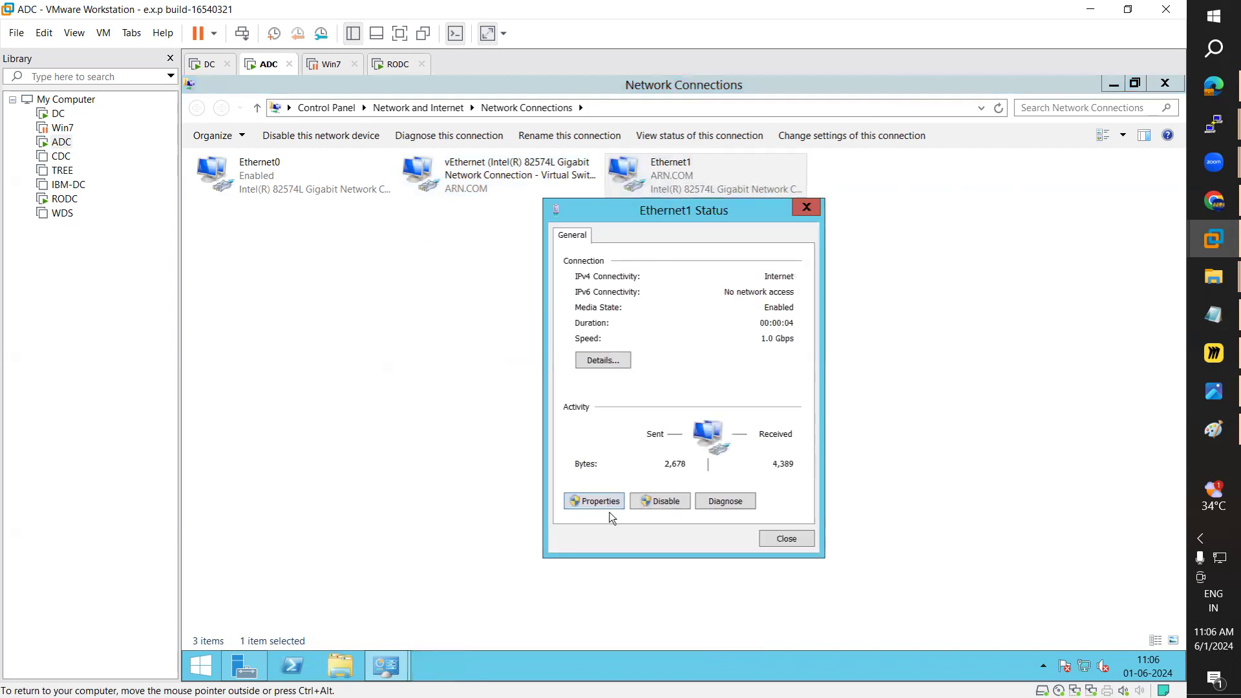
pyautogui.click(606, 504)
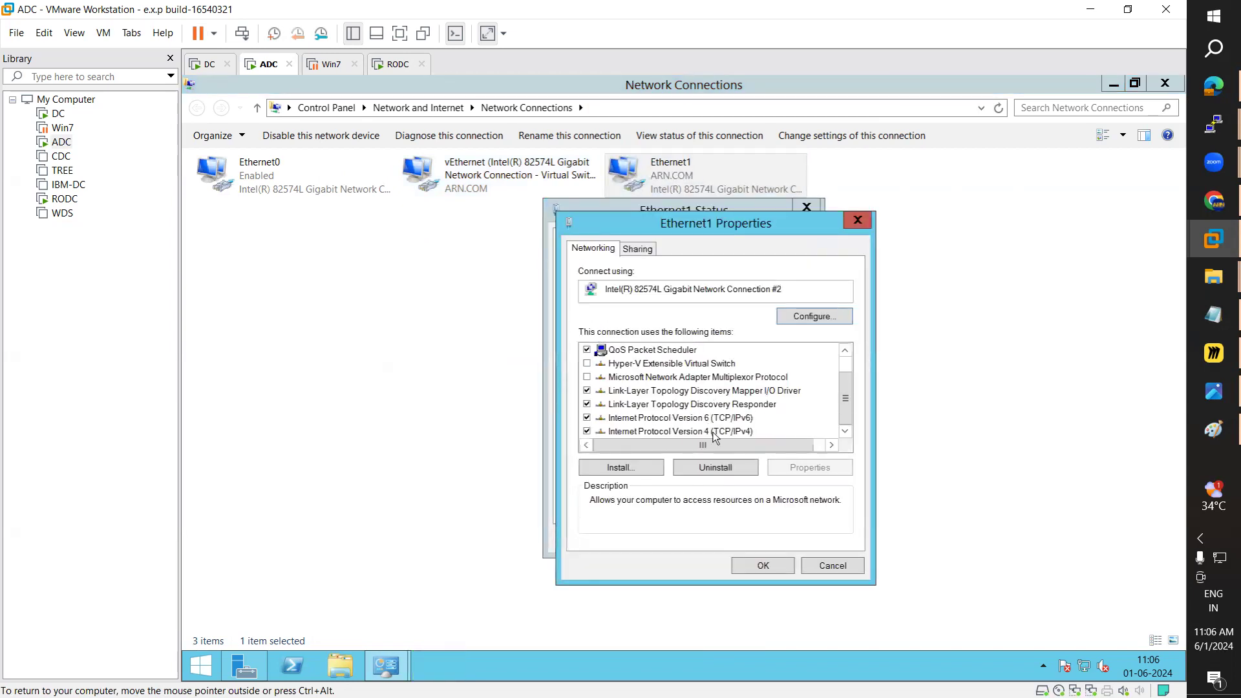
pyautogui.click(708, 431)
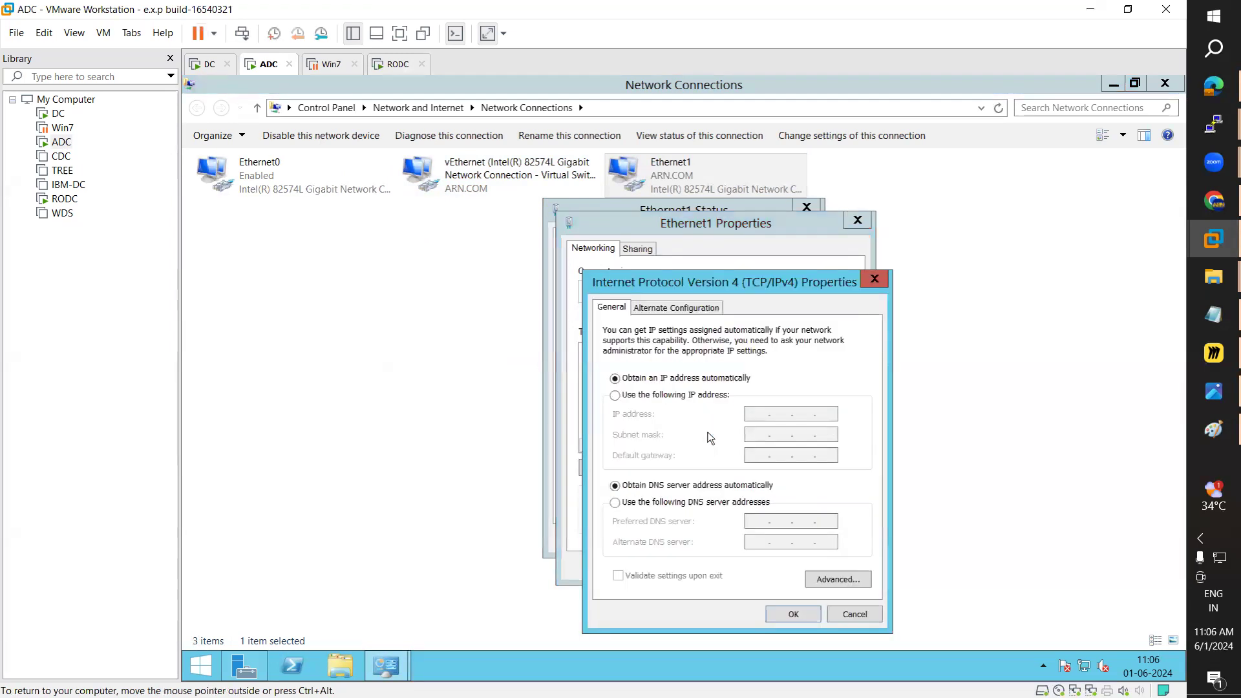
pyautogui.click(675, 395)
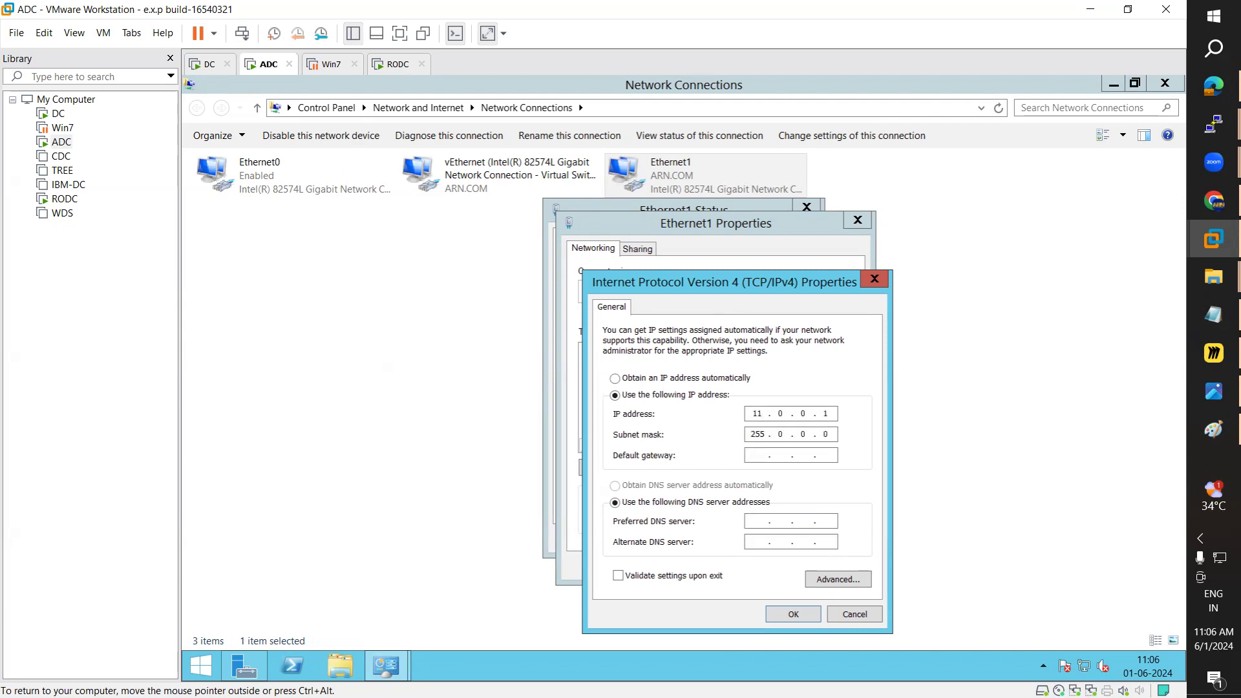
pyautogui.press('Tab')
pyautogui.press('Tab')
pyautogui.click(801, 615)
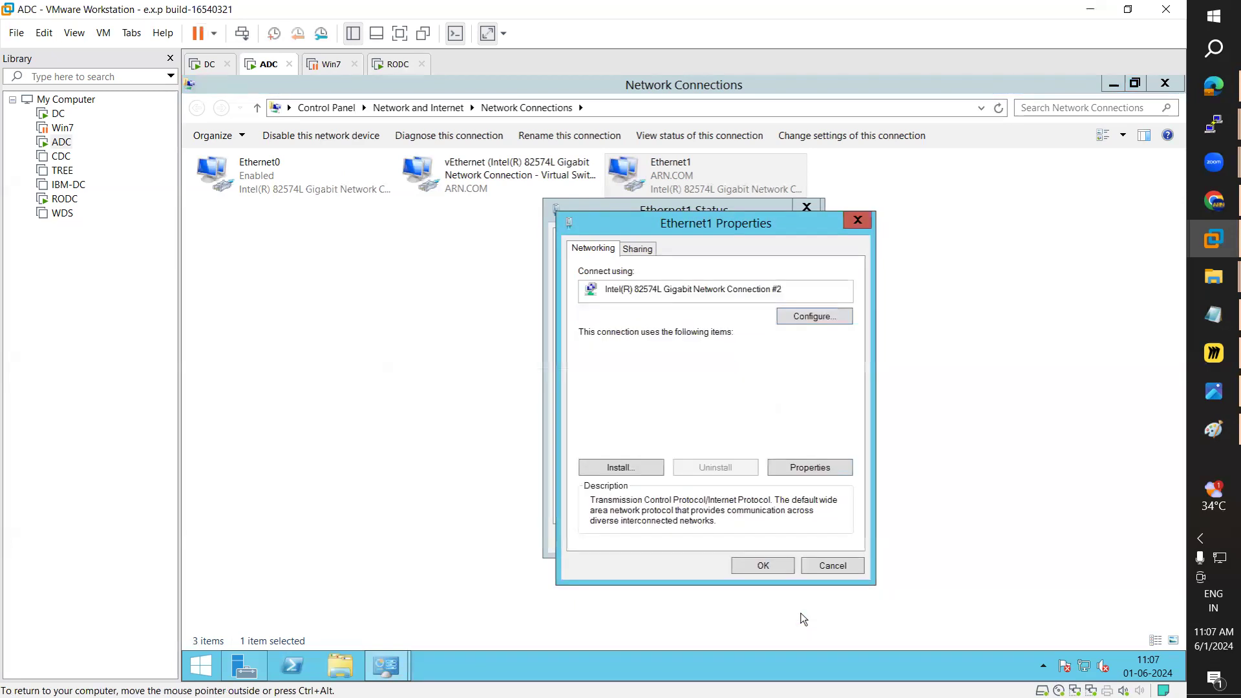
pyautogui.click(775, 569)
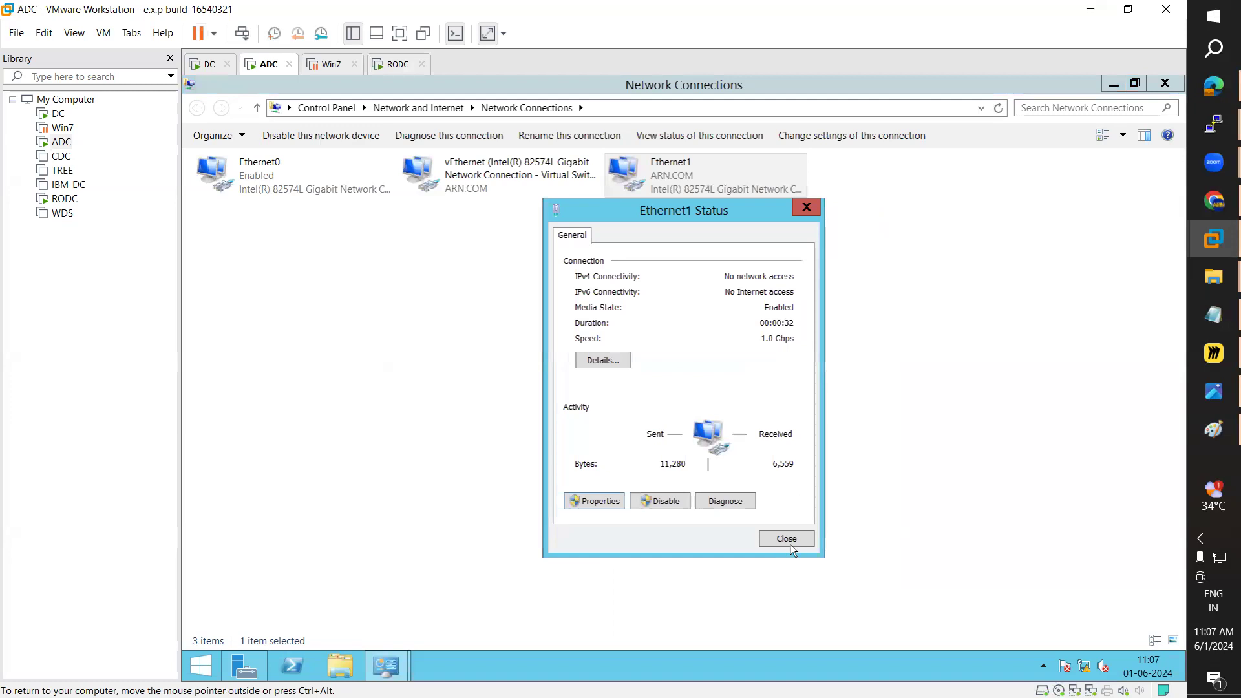
pyautogui.click(786, 539)
# Step: Rename Ethernet1 to Ethernet11 and the vEthernet connection to Eathernet10
pyautogui.press('F2')
pyautogui.click(711, 161)
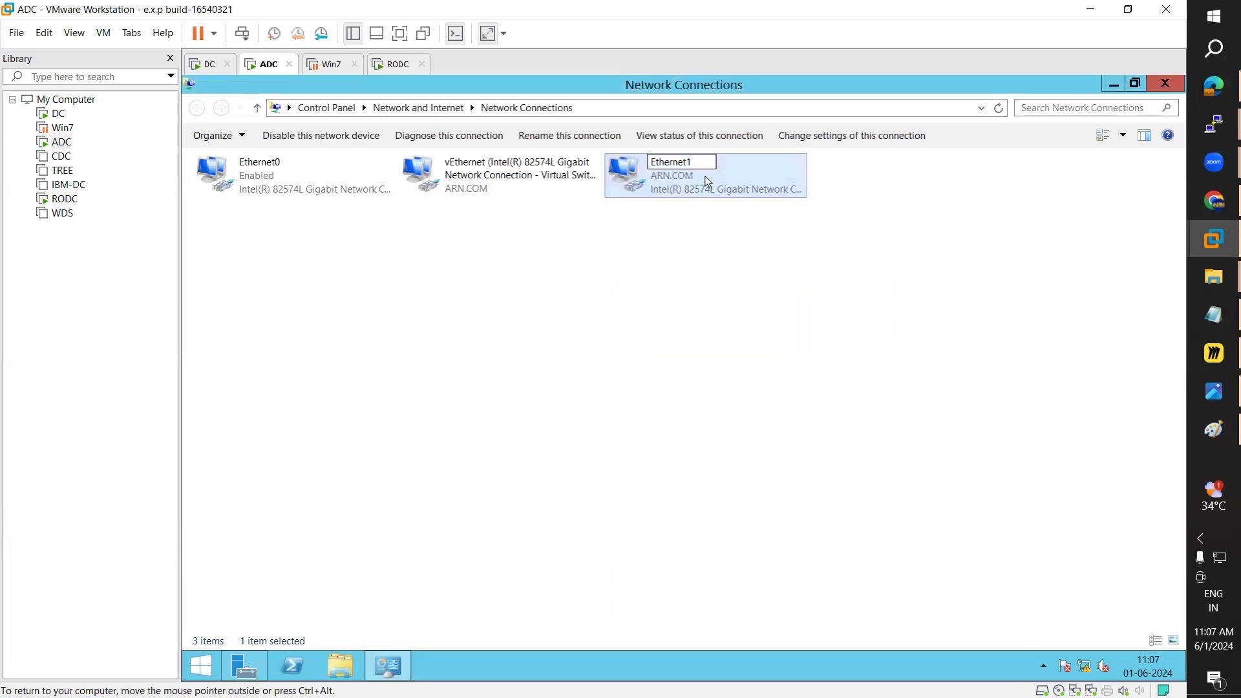
pyautogui.write('1')
pyautogui.press('Return')
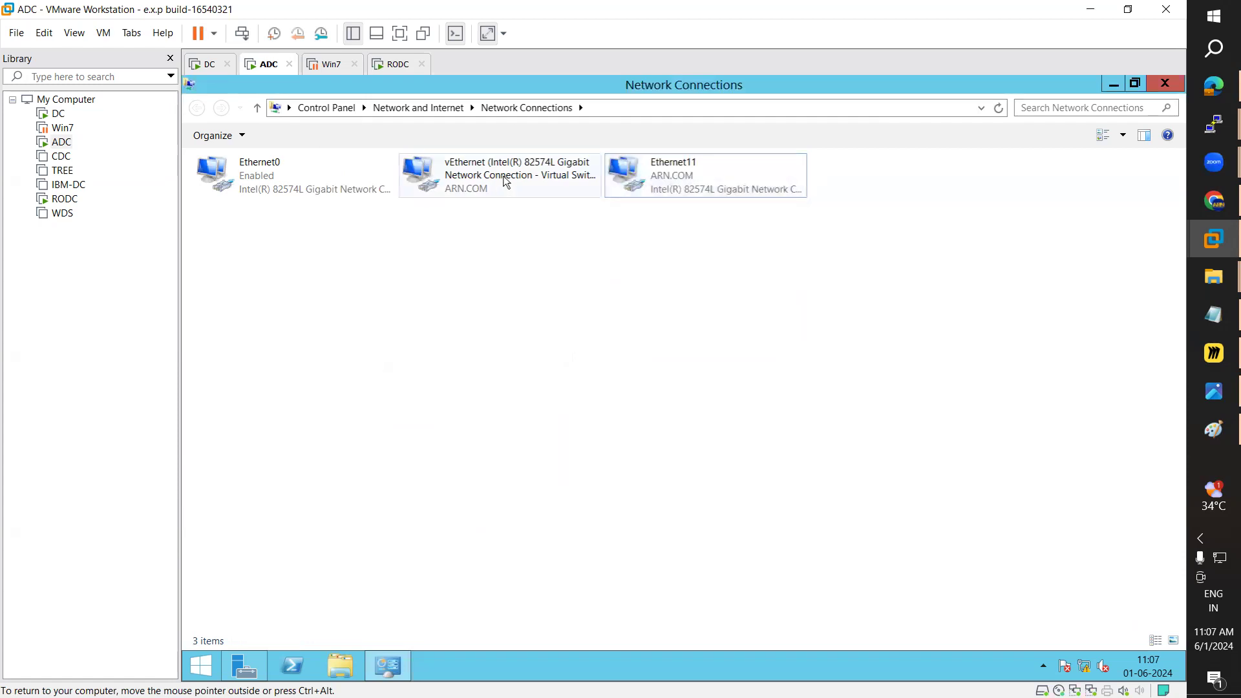
pyautogui.click(506, 183)
pyautogui.press('F2')
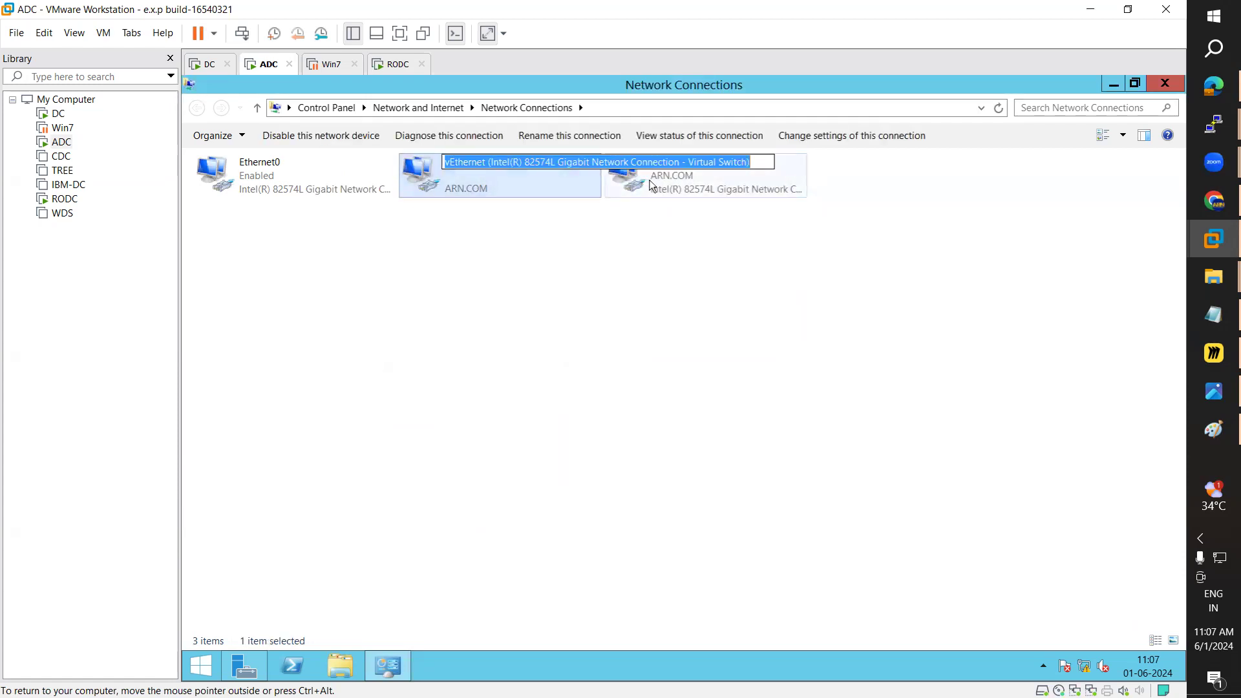
pyautogui.write('Eathernet')
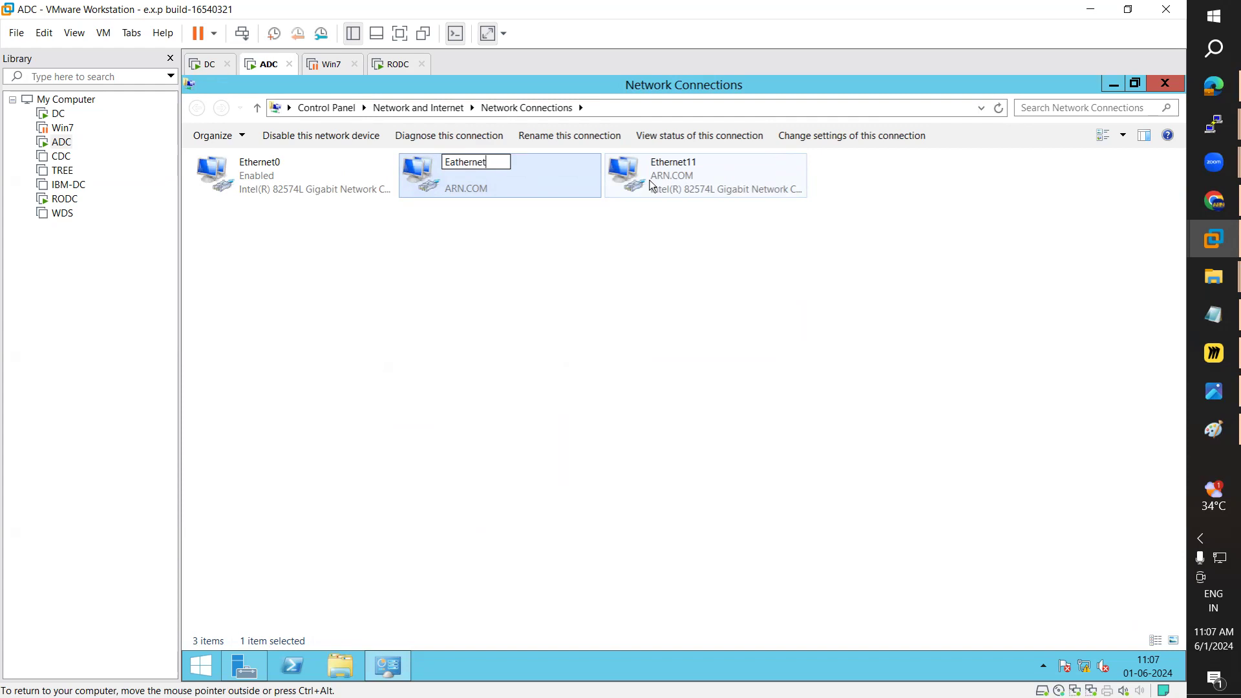
pyautogui.write('10')
pyautogui.press('Return')
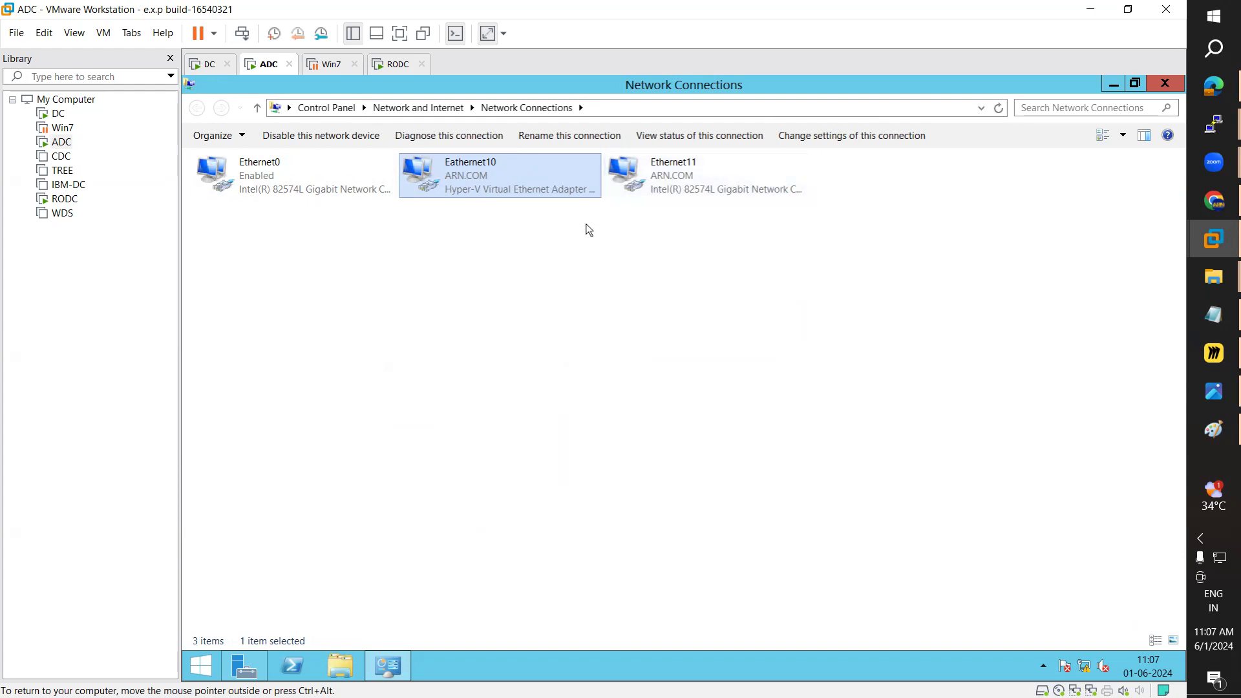
# Step: Switch to RODC, move the Win7 tab after it, and open RODC's settings
pyautogui.click(395, 67)
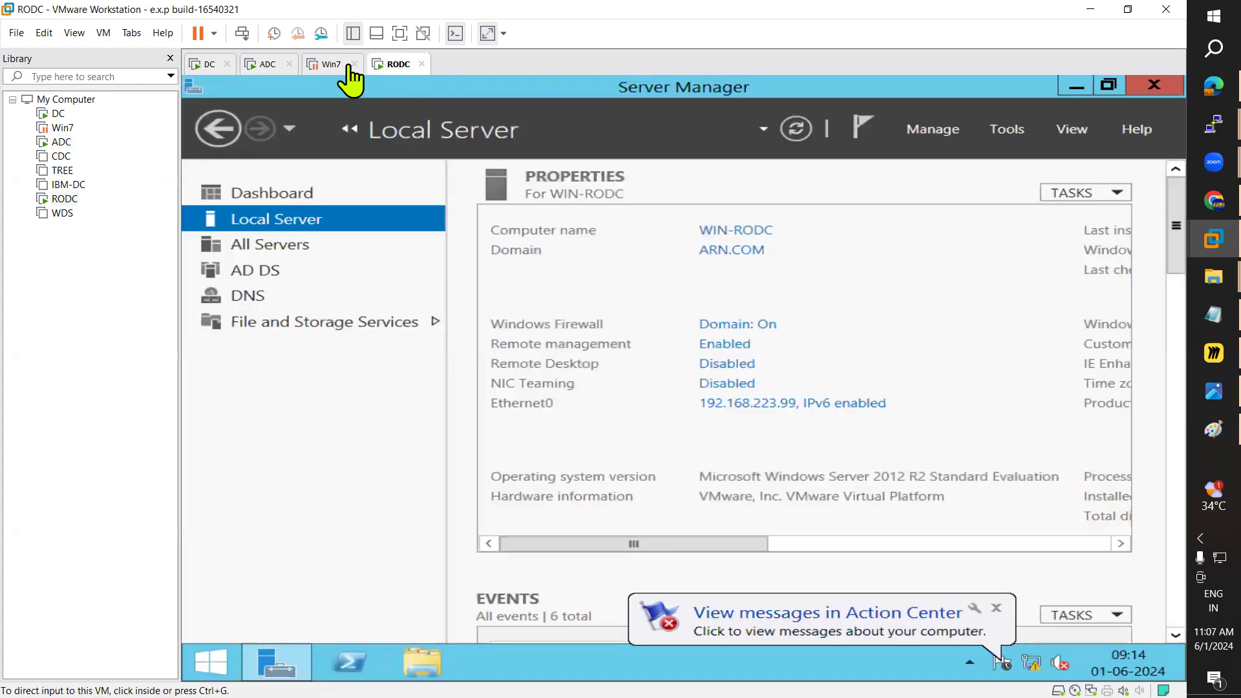
pyautogui.moveTo(363, 66); pyautogui.dragTo(429, 62)
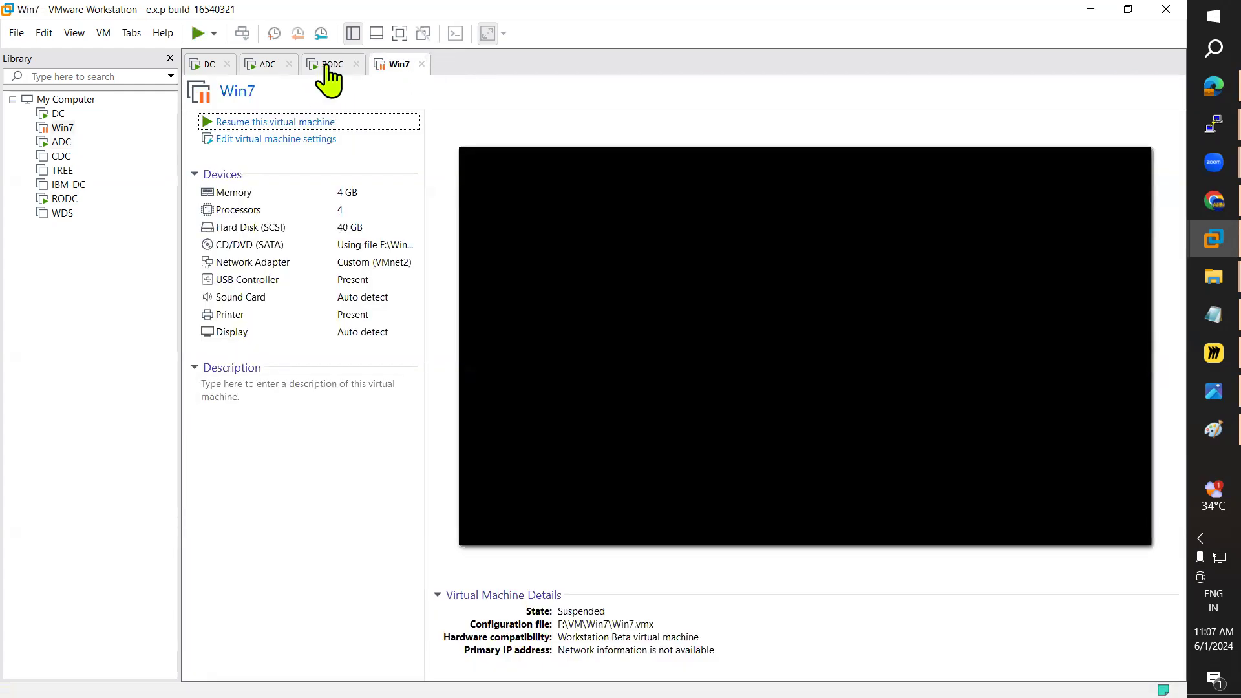
pyautogui.click(323, 66)
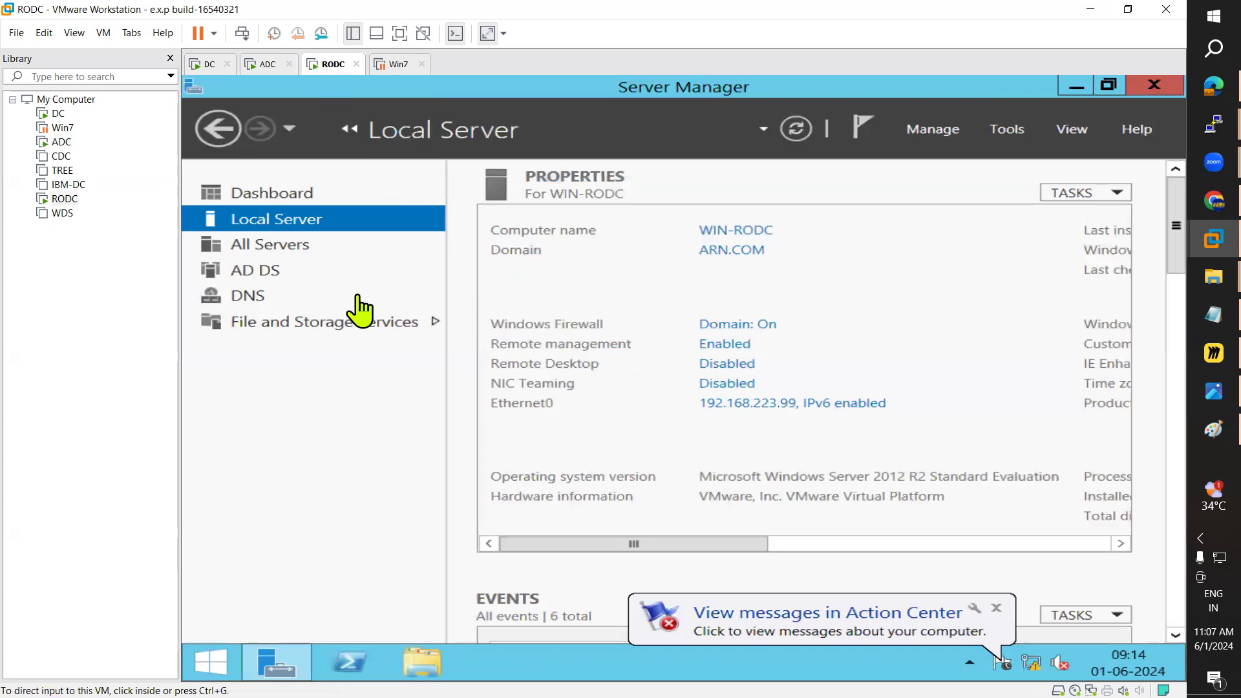
pyautogui.rightClick(65, 199)
pyautogui.click(105, 464)
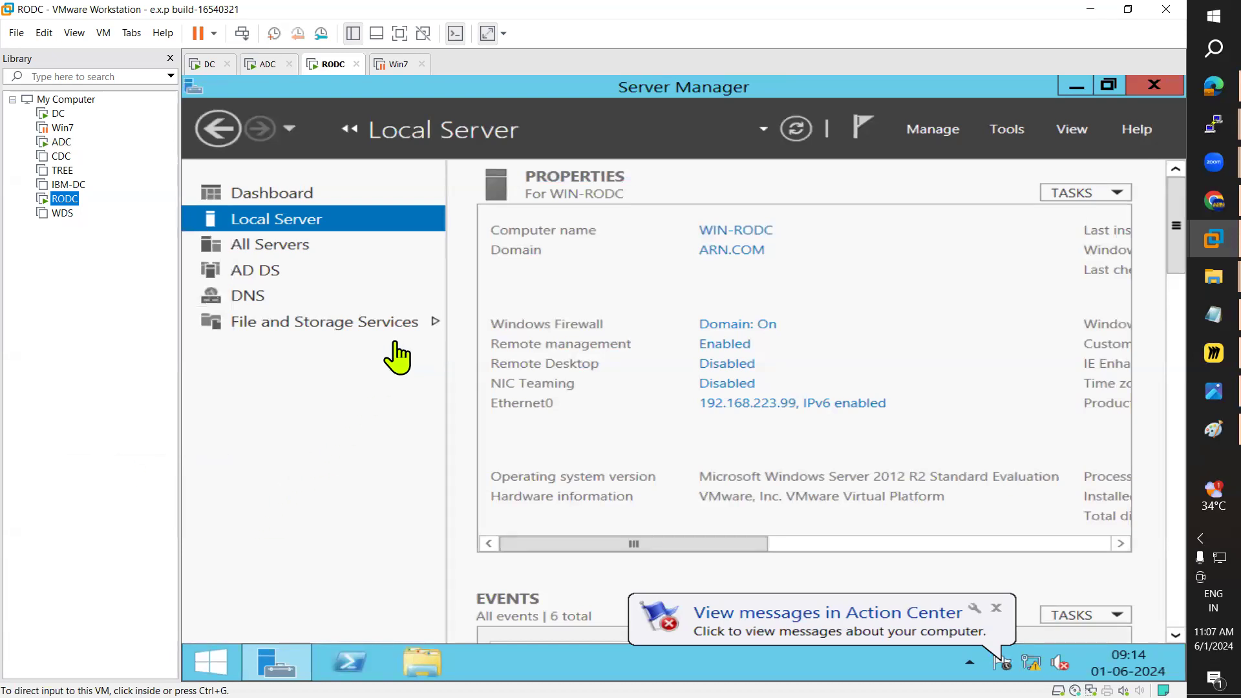
# Step: Add a network adapter connected to custom VMnet2 and save the RODC hardware changes
pyautogui.click(446, 189)
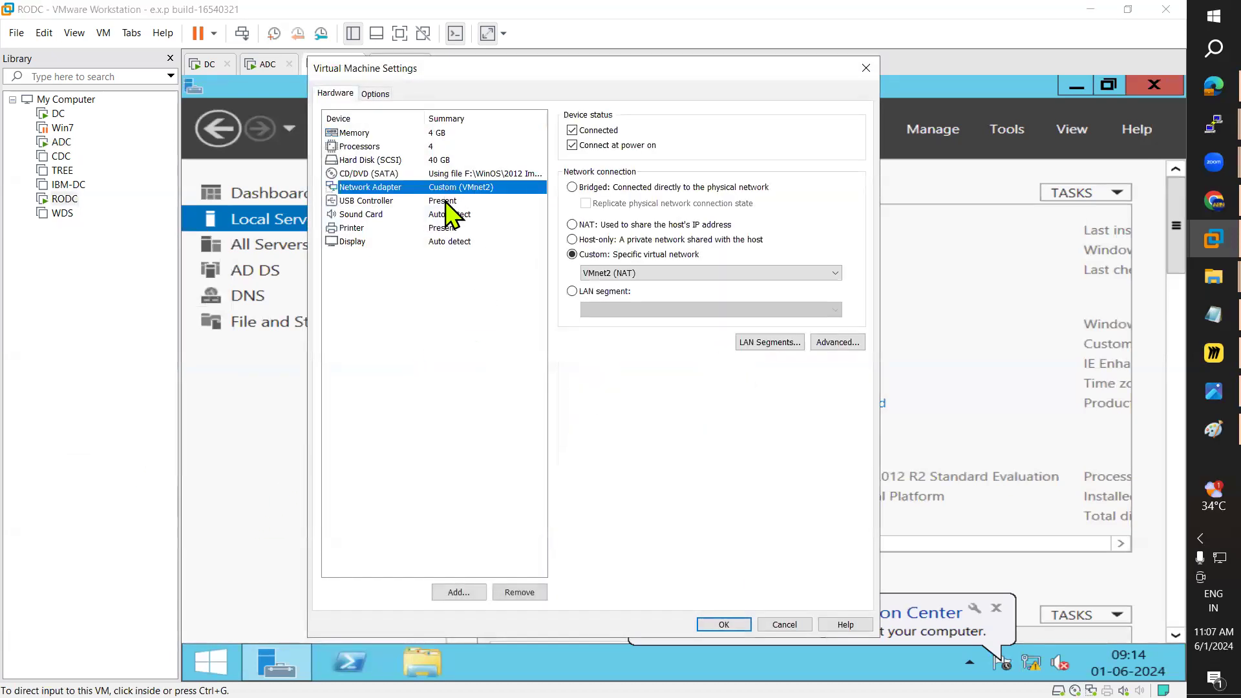
pyautogui.click(451, 593)
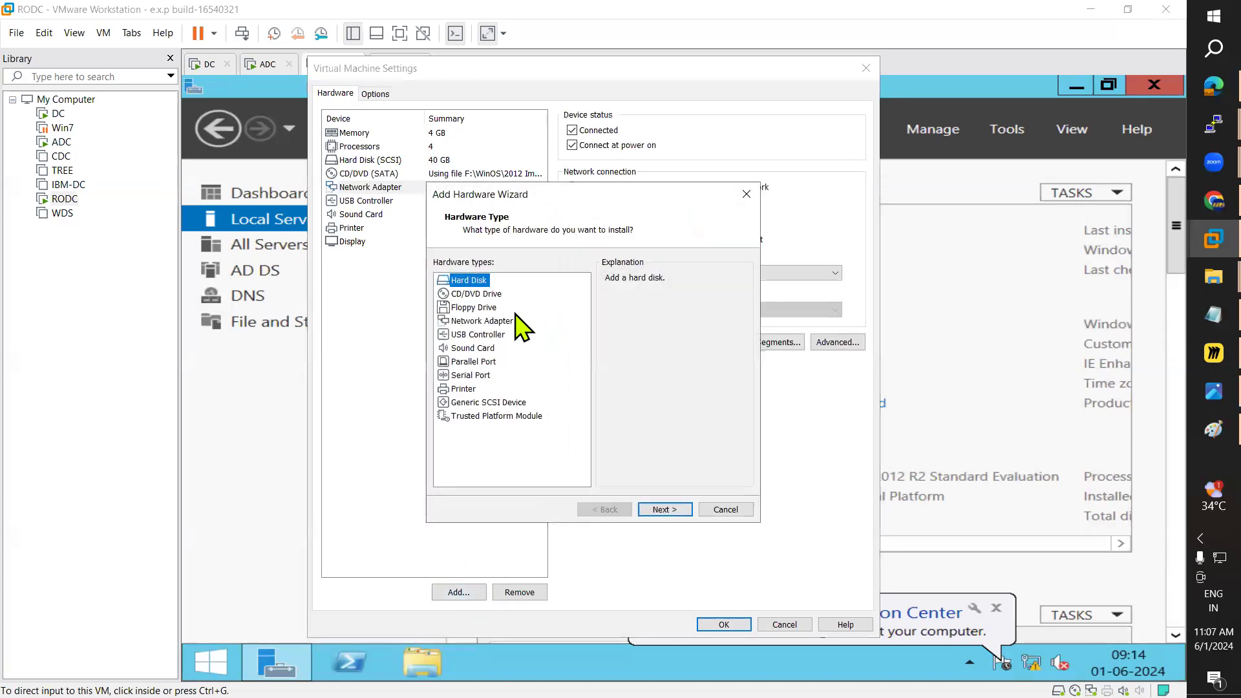
pyautogui.click(510, 321)
pyautogui.click(662, 511)
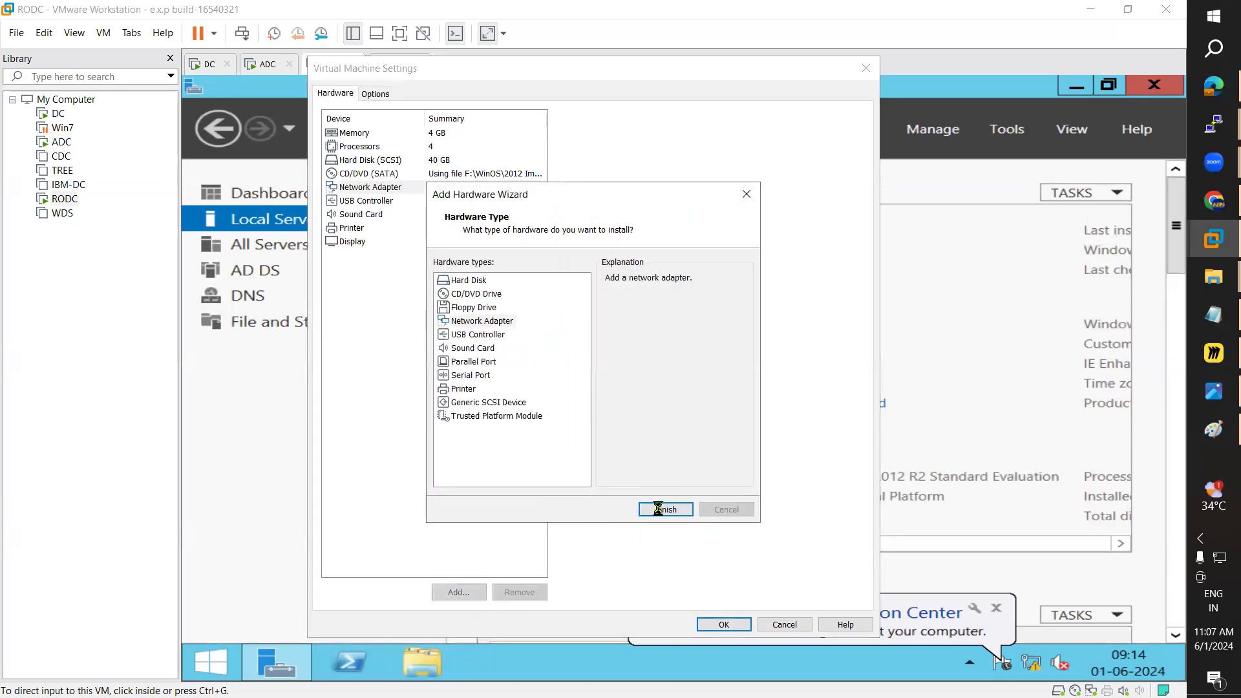
pyautogui.click(573, 254)
pyautogui.click(626, 273)
pyautogui.click(630, 304)
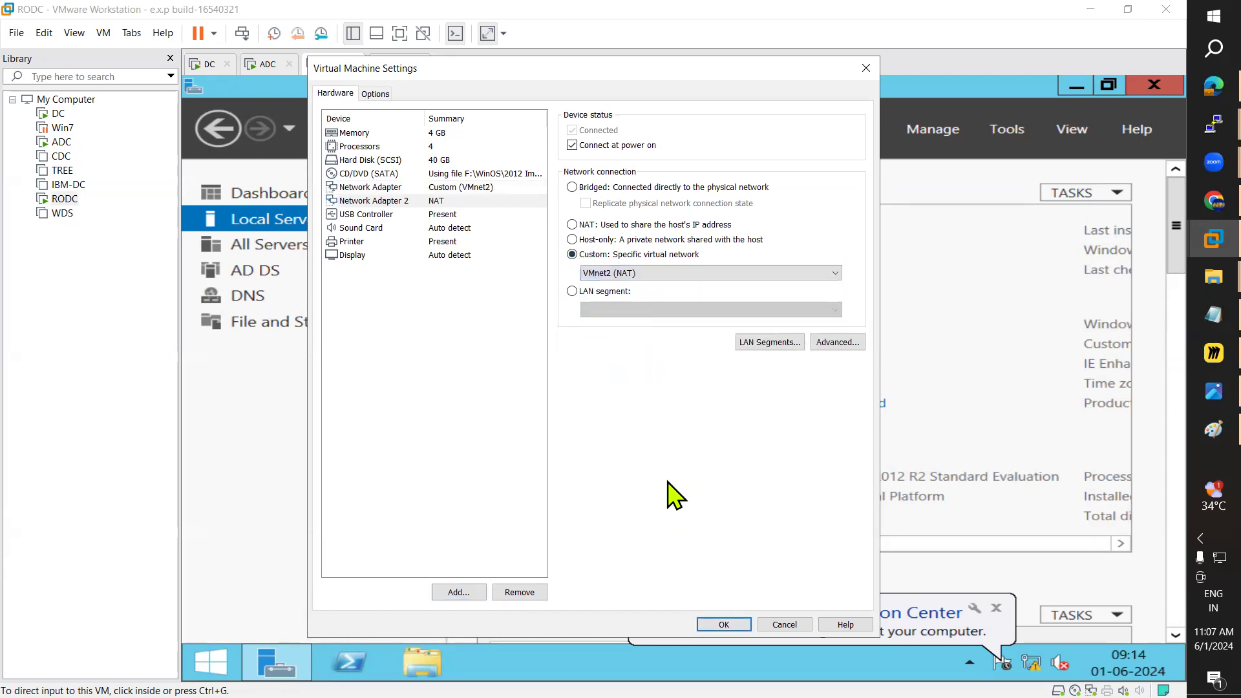
pyautogui.click(715, 624)
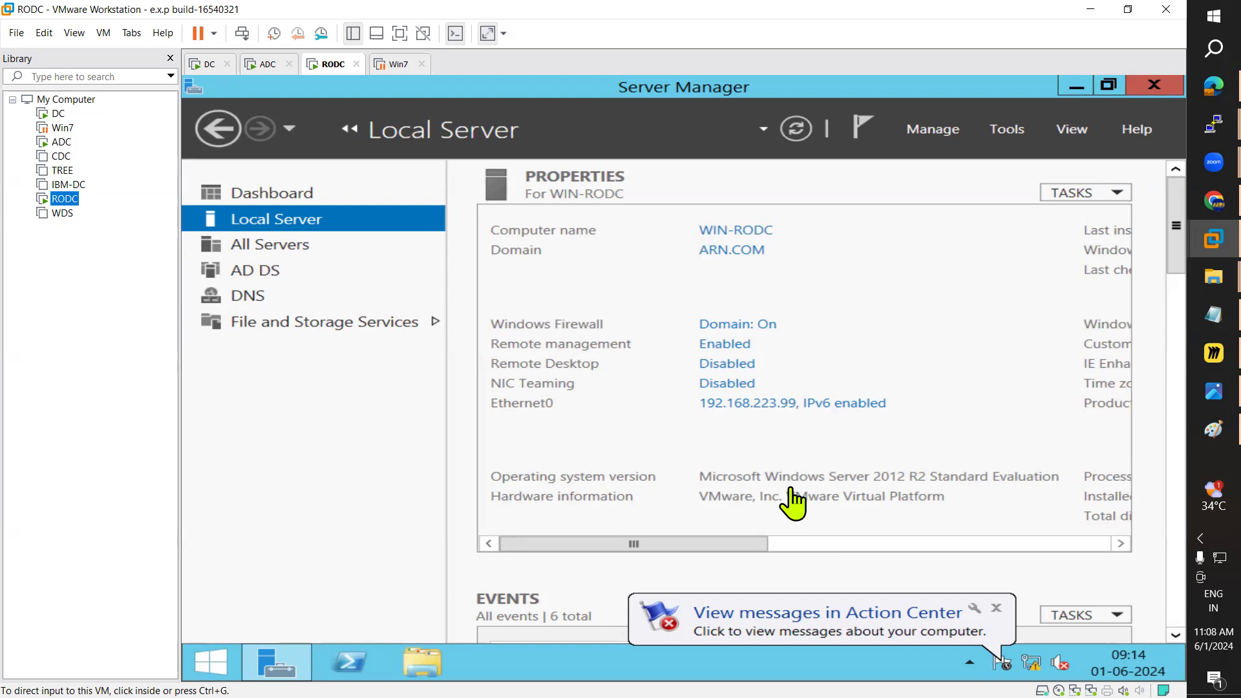
# Step: Send Ctrl+Alt+Del to RODC and enter the administrator password
pyautogui.click(800, 403)
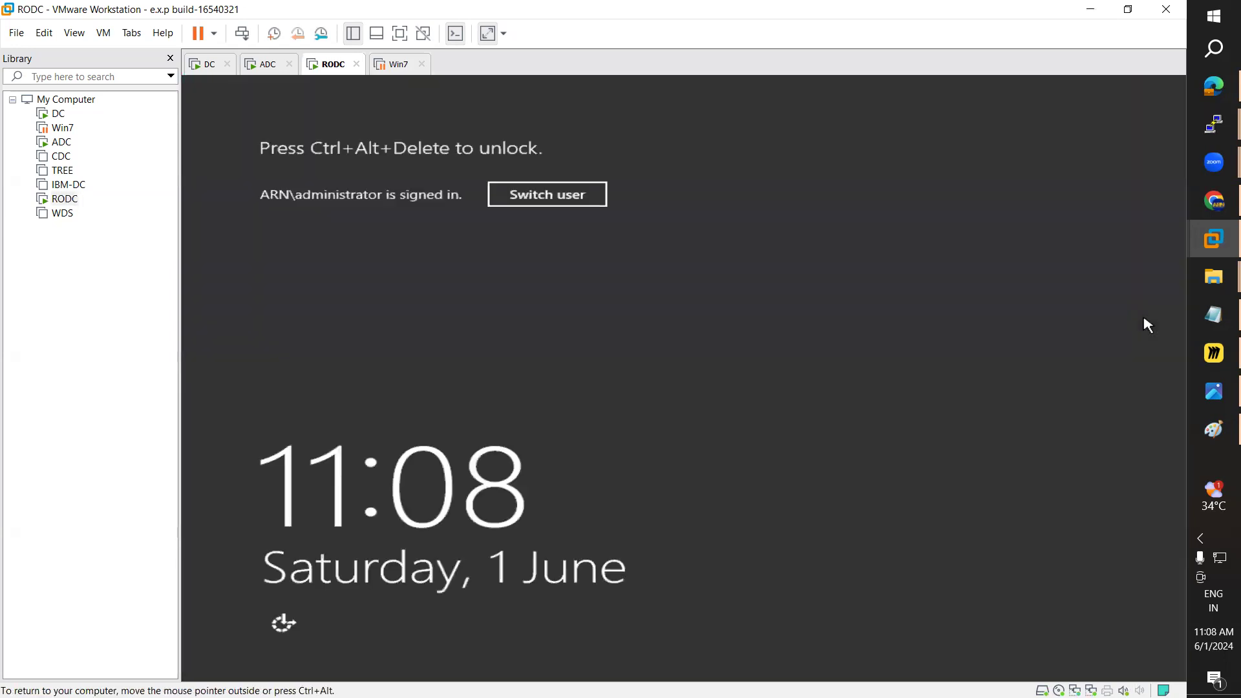
pyautogui.click(105, 36)
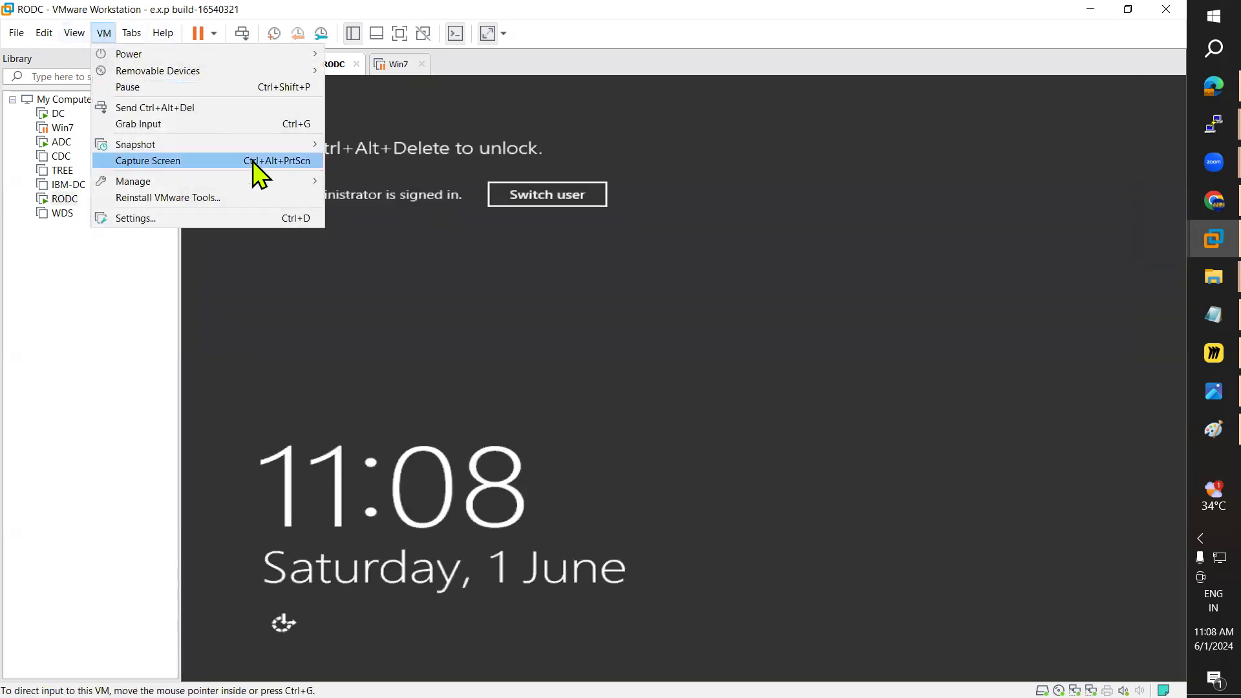
pyautogui.click(207, 107)
pyautogui.write('P@')
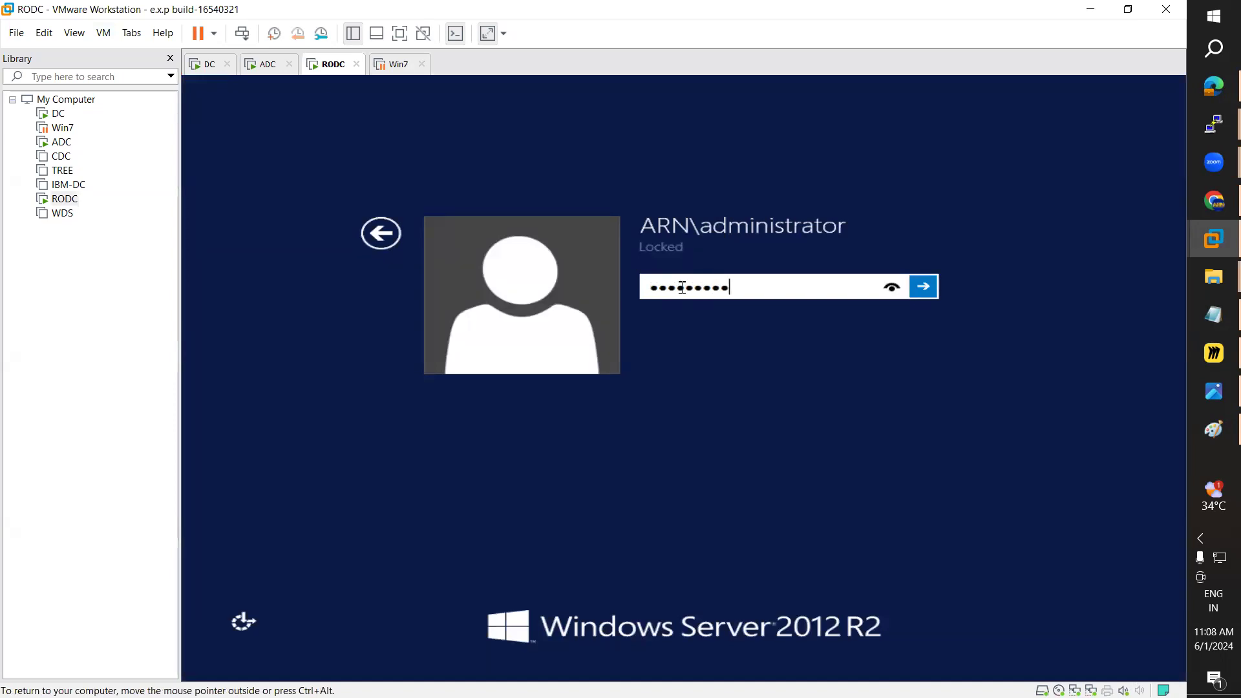
pyautogui.press('Return')
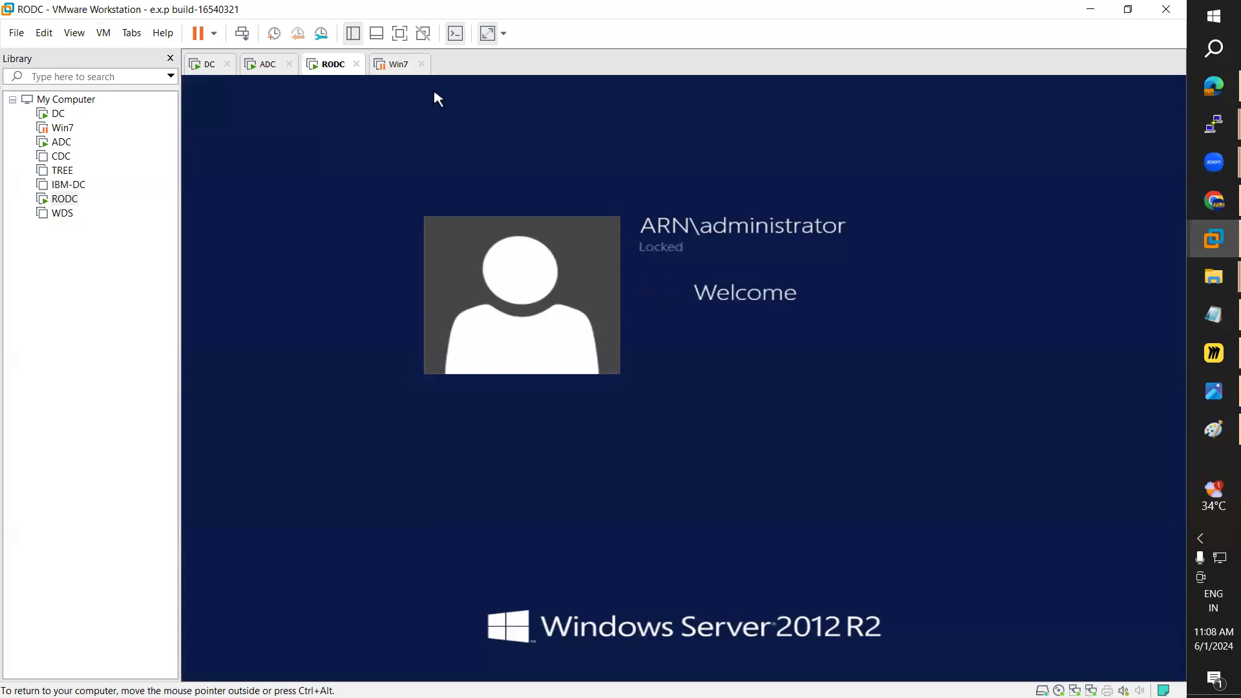
# Step: Resume the suspended Win7 machine and check on the ADC and RODC machines
pyautogui.click(392, 65)
pyautogui.click(282, 122)
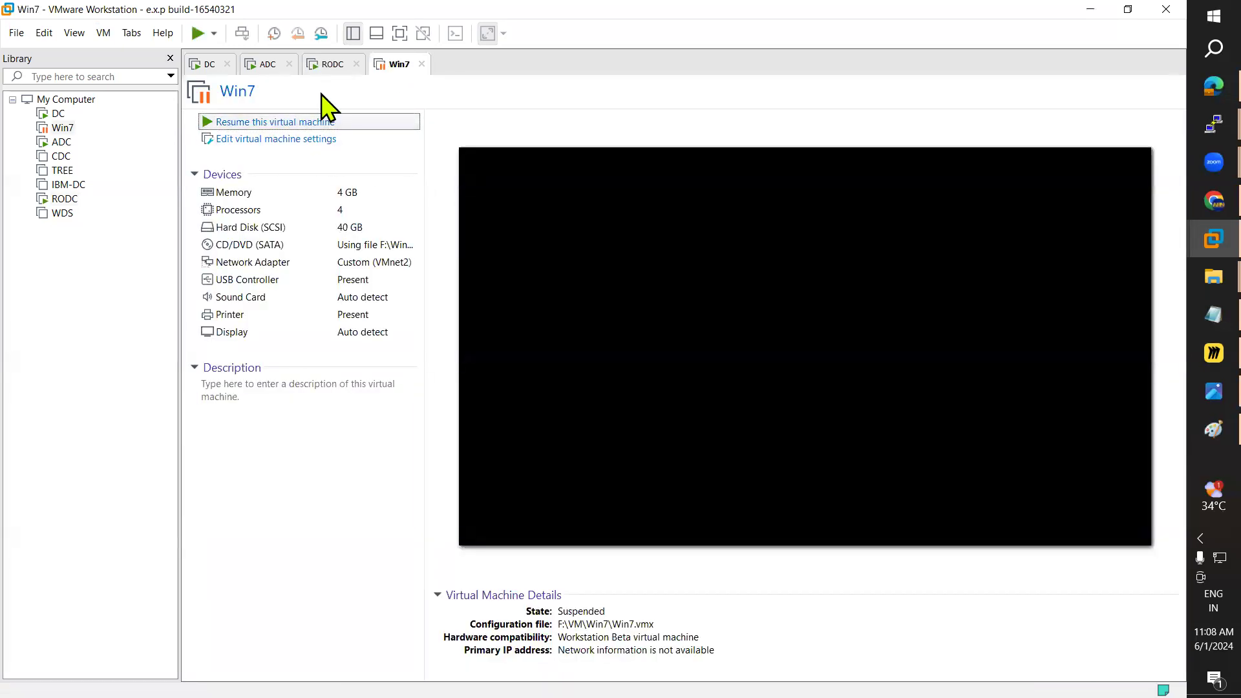
pyautogui.click(333, 64)
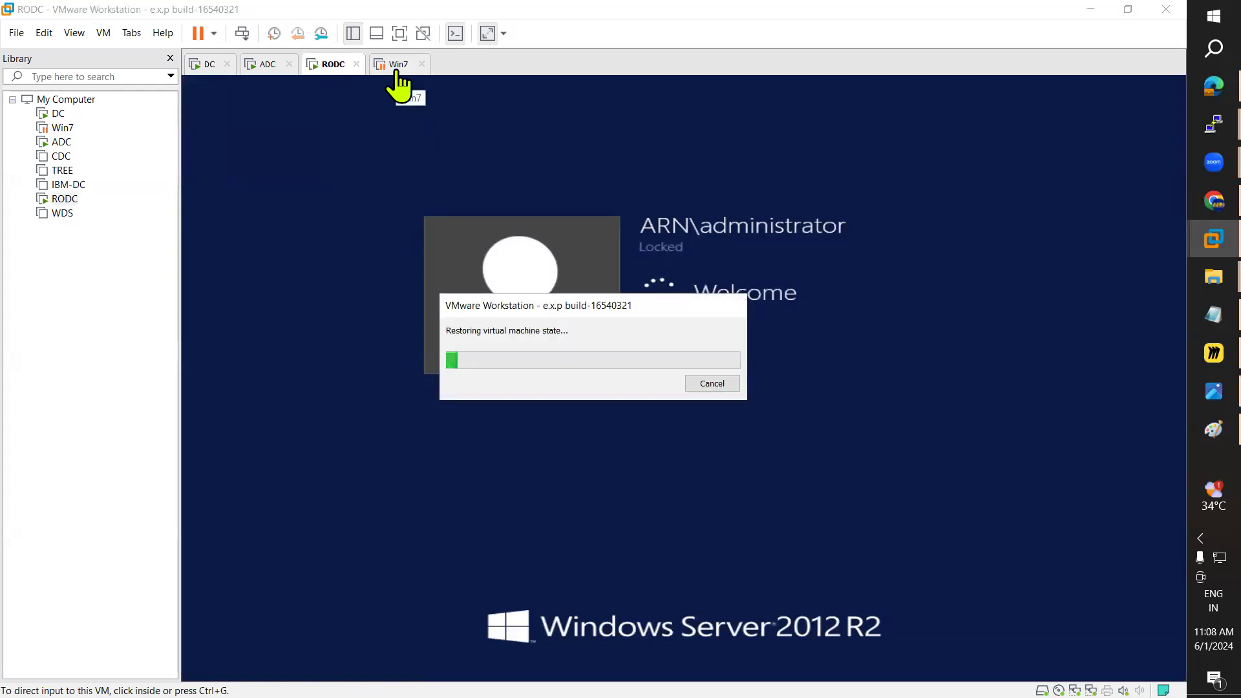
pyautogui.click(265, 64)
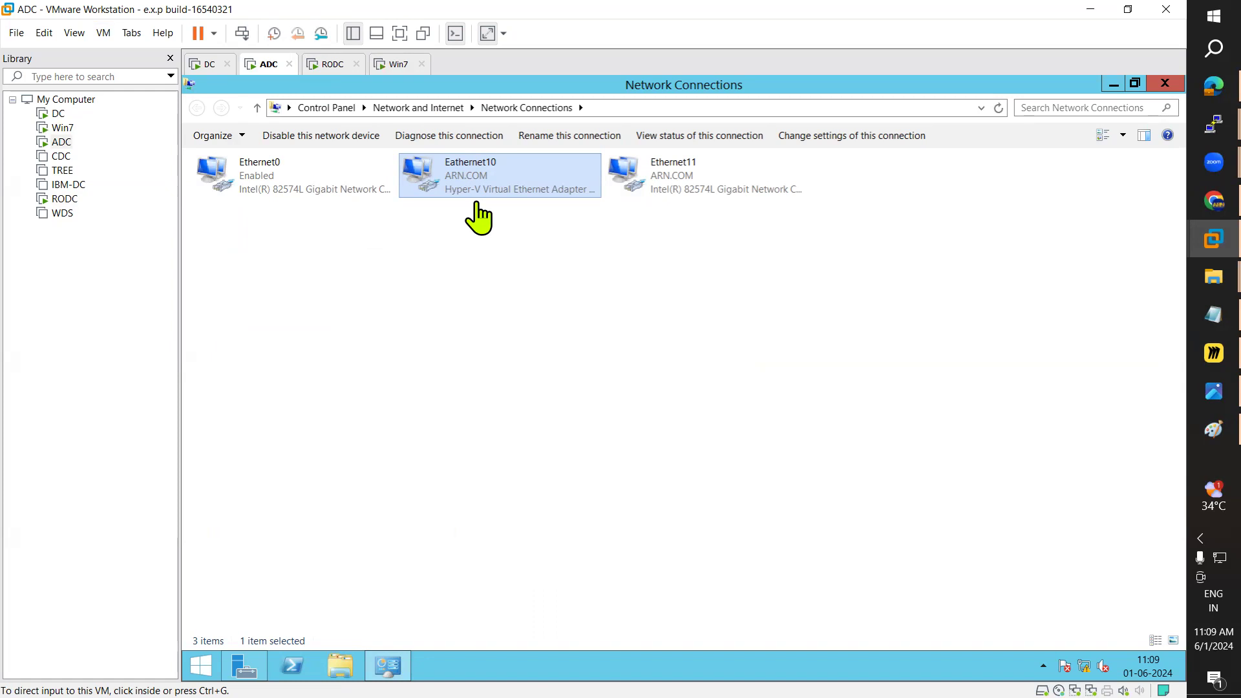
pyautogui.click(334, 63)
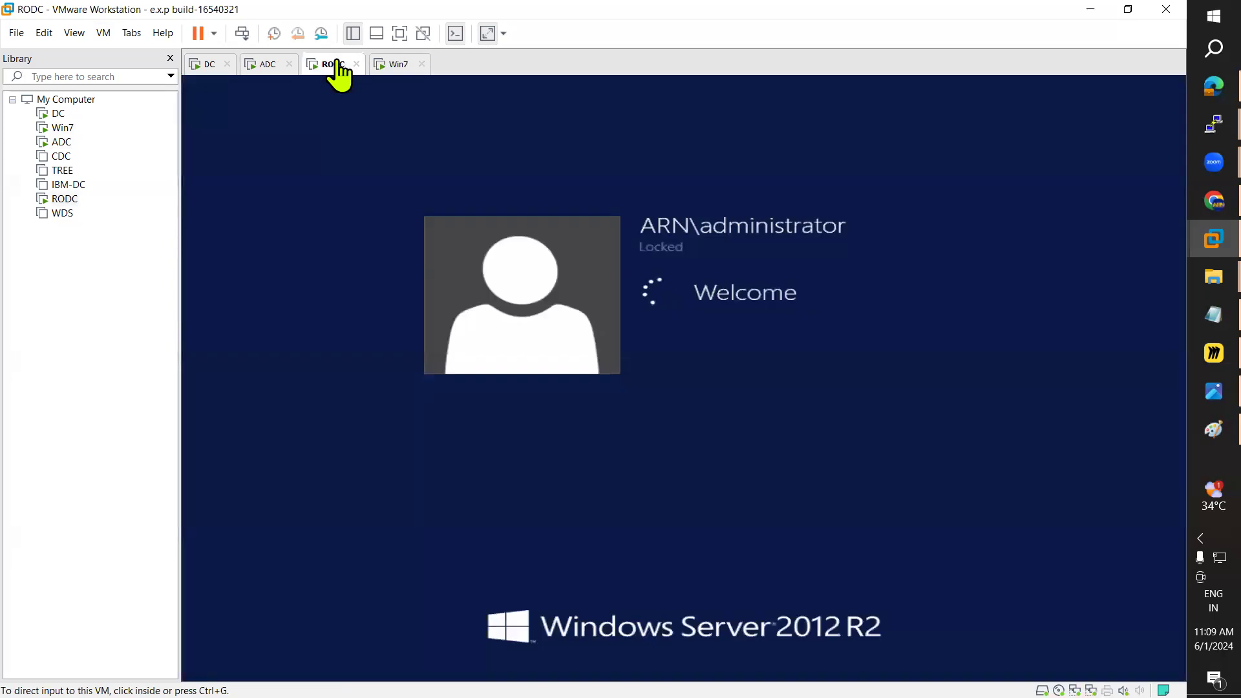
pyautogui.click(395, 64)
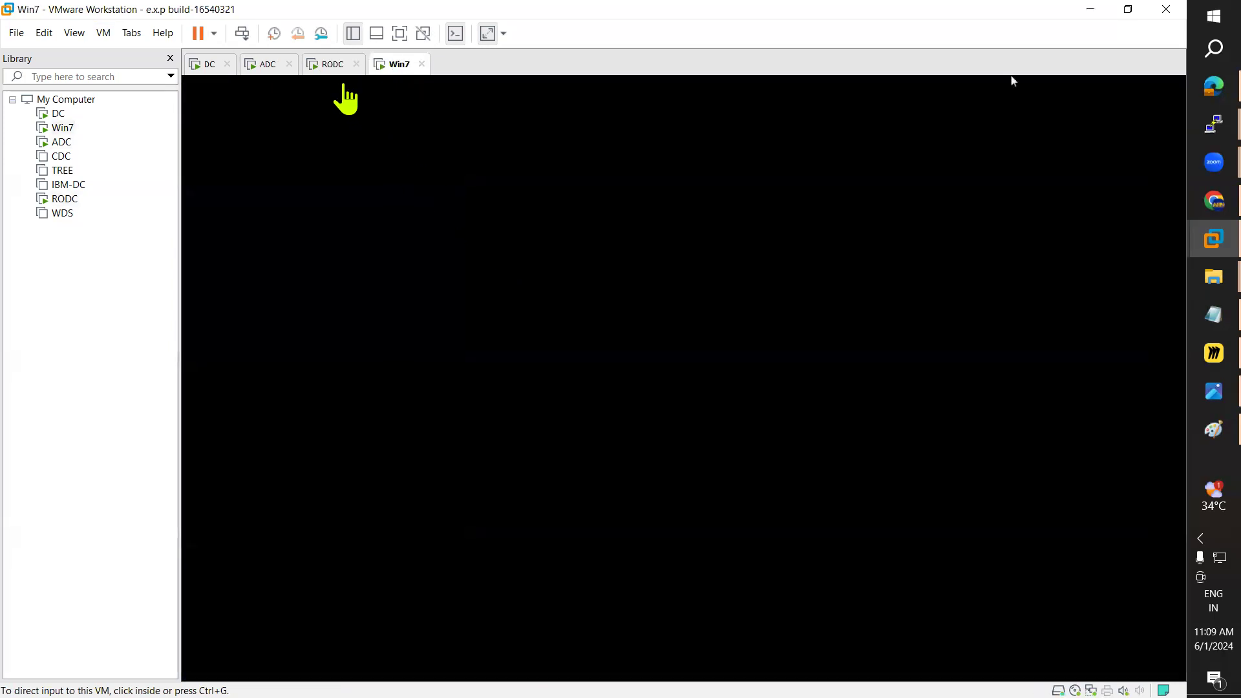
pyautogui.click(329, 64)
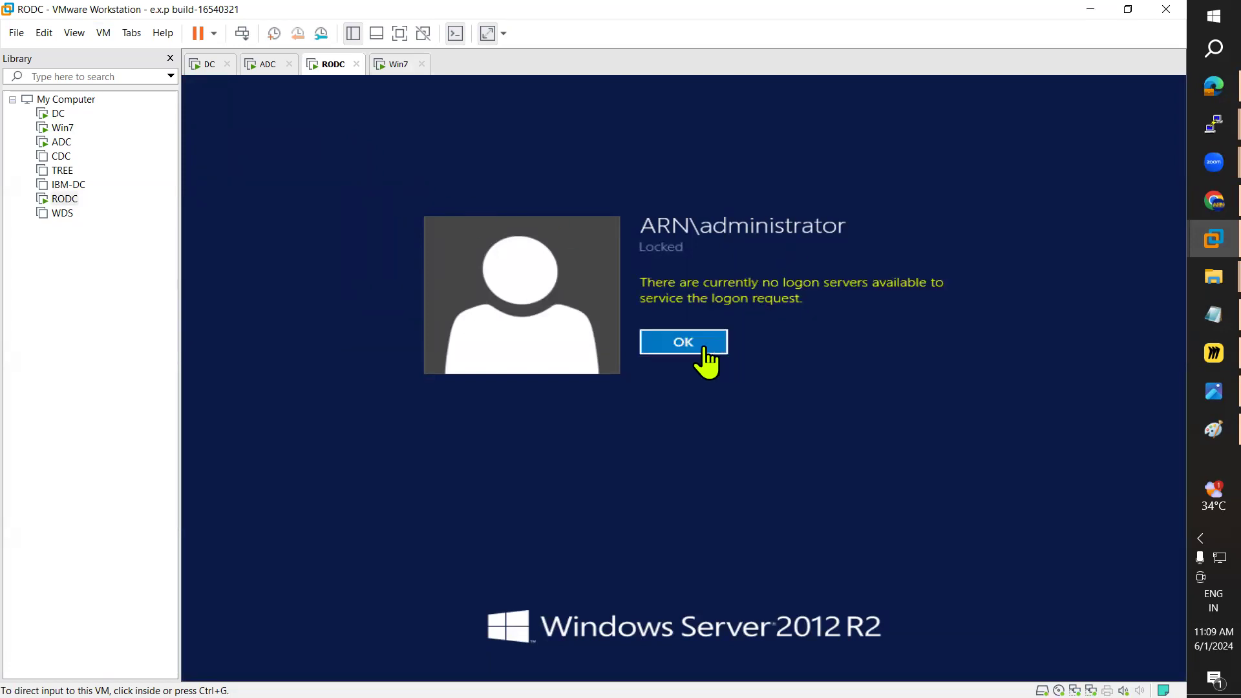
# Step: Dismiss the no-logon-servers error and sign in to RODC again as domain administrator
pyautogui.click(701, 346)
pyautogui.click(682, 349)
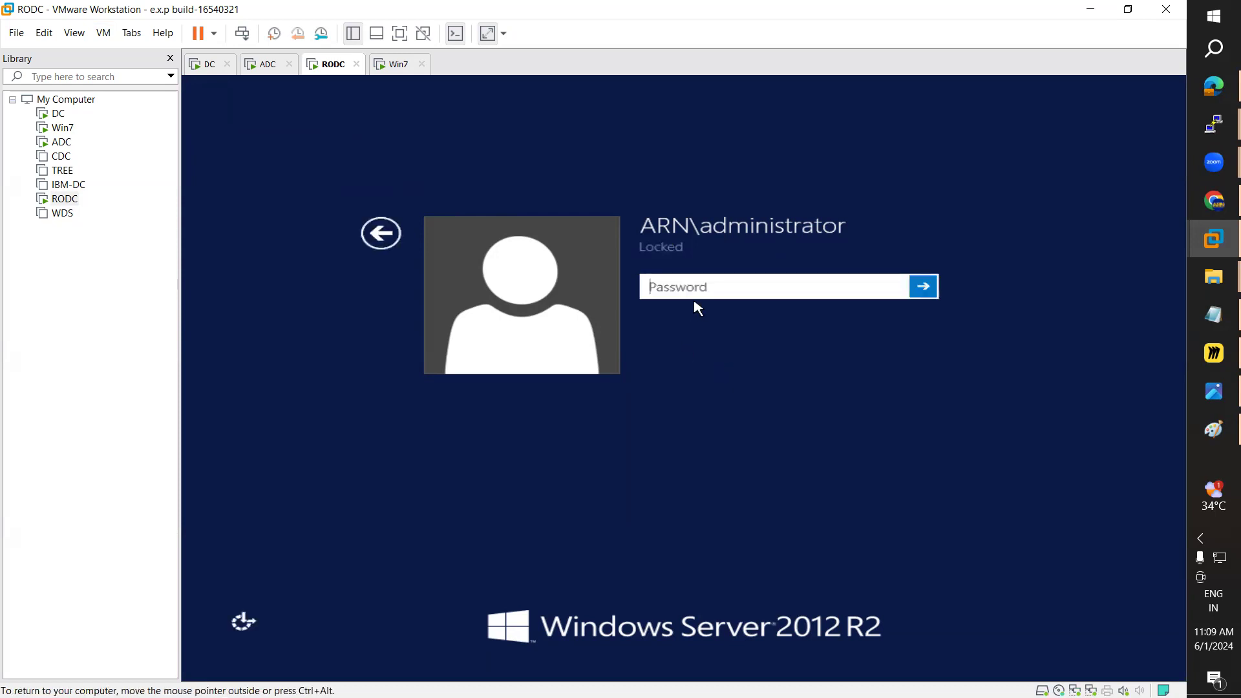
pyautogui.write('••')
pyautogui.press('Return')
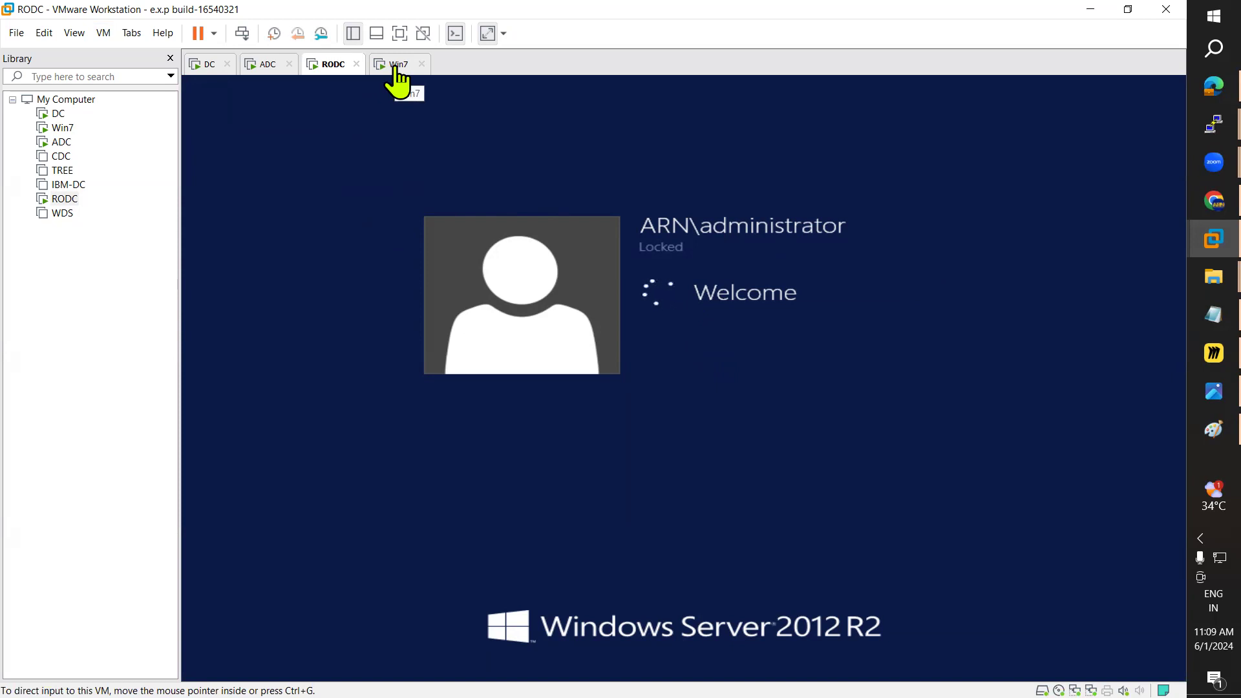
pyautogui.rightClick(64, 200)
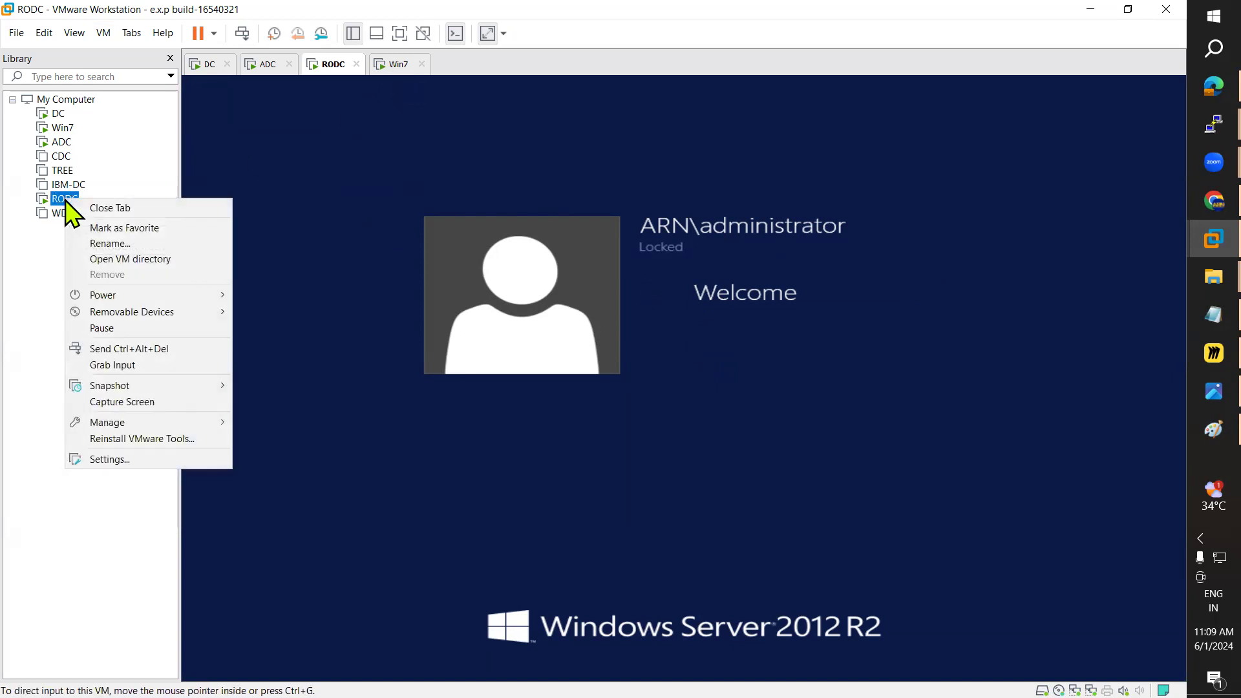
# Step: Switch to the Win7 machine and sign in with Ctrl+Alt+Del and the administrator password
pyautogui.click(265, 64)
pyautogui.click(343, 64)
pyautogui.click(395, 64)
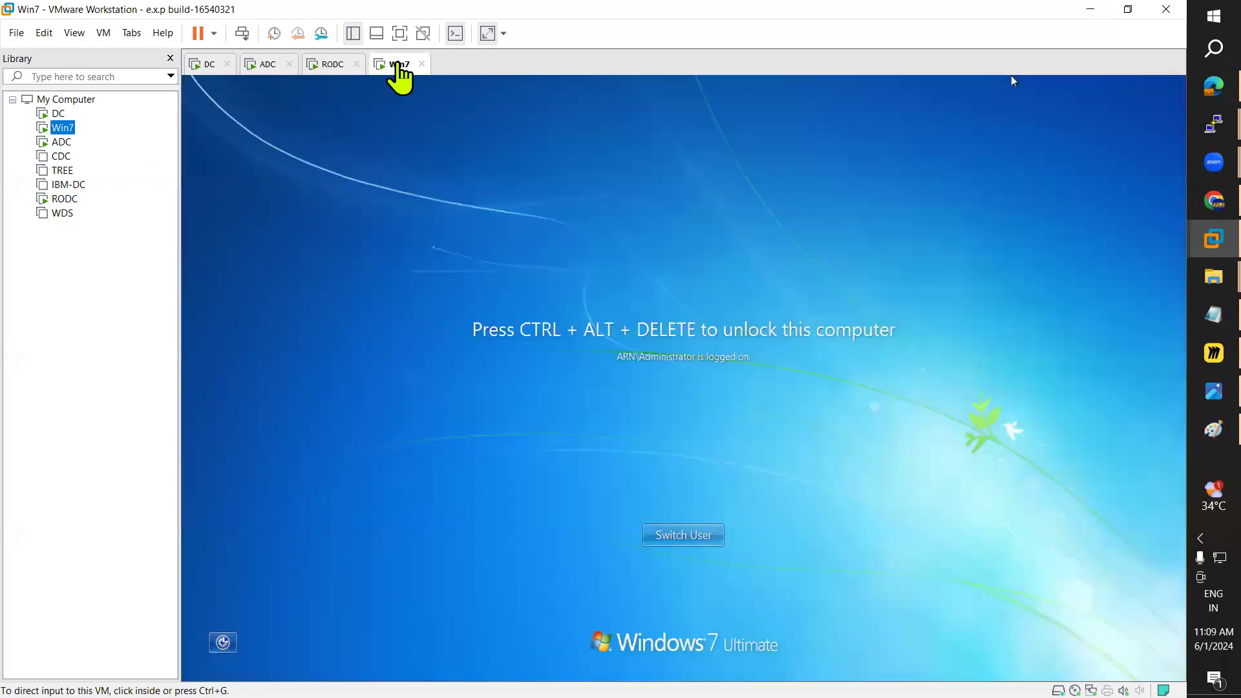
pyautogui.click(103, 32)
pyautogui.click(145, 107)
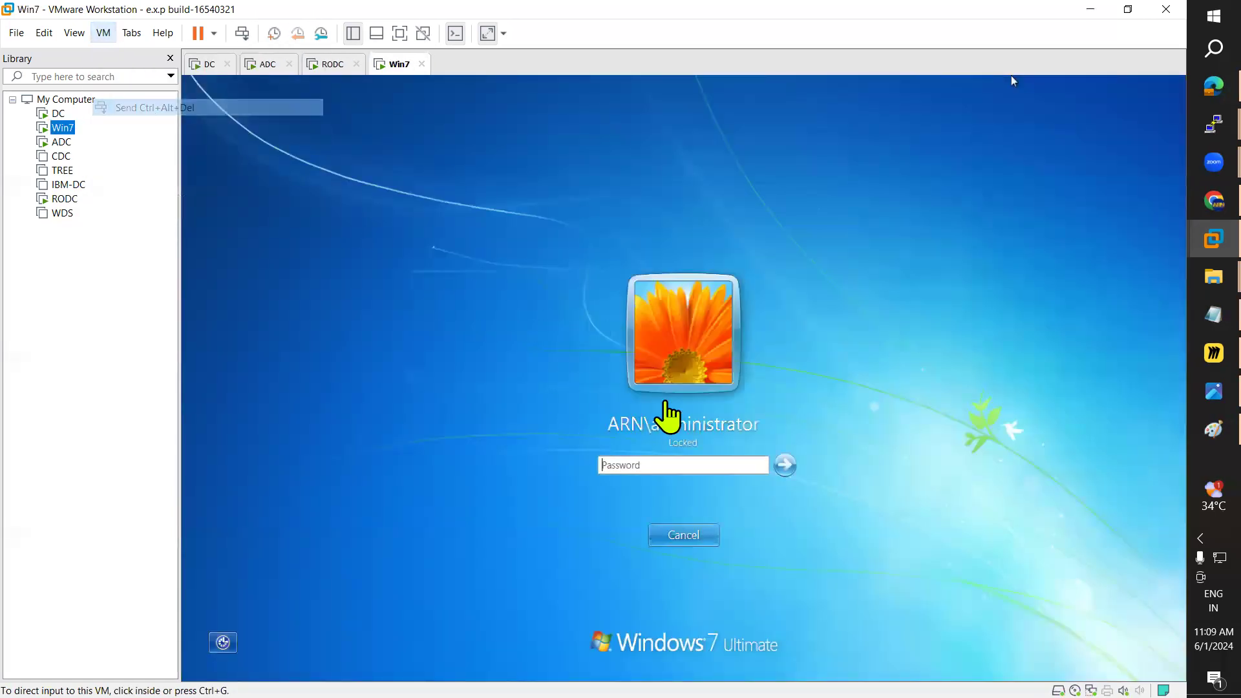
pyautogui.click(651, 464)
pyautogui.write('•••••')
pyautogui.press('Return')
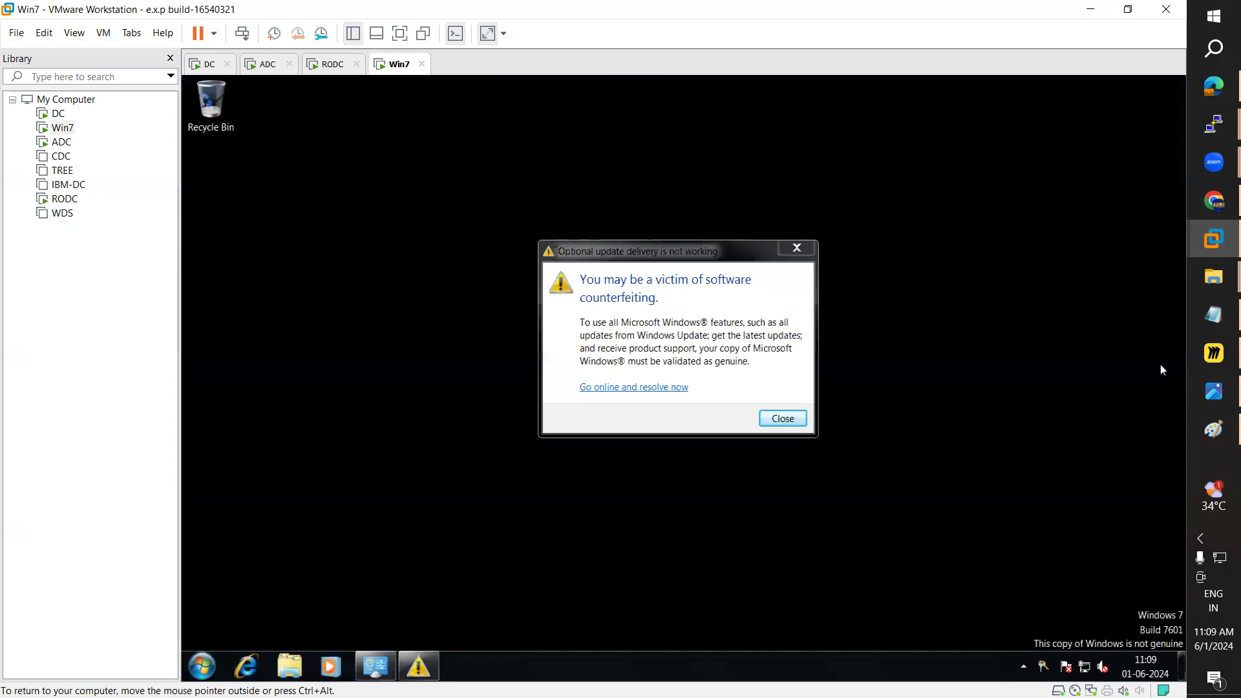
# Step: Dismiss the counterfeiting warning, review the routing IP plan, and open Win7's Start menu
pyautogui.click(778, 418)
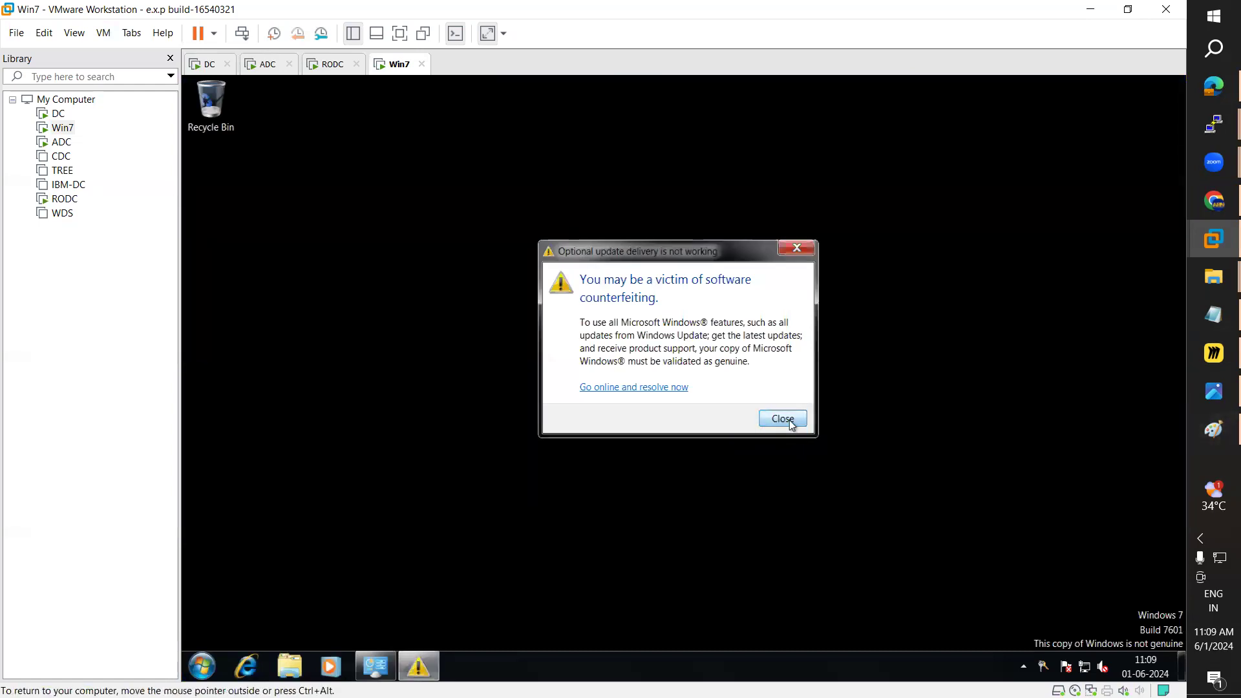
pyautogui.click(1191, 422)
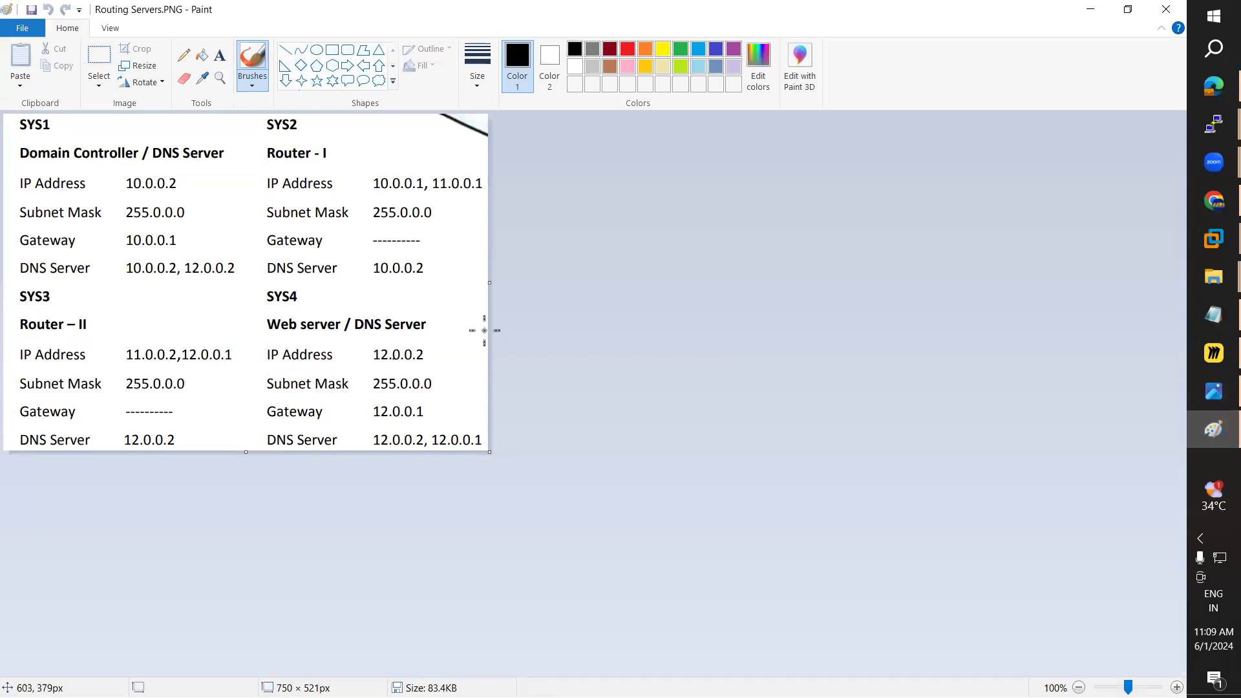
pyautogui.click(1090, 9)
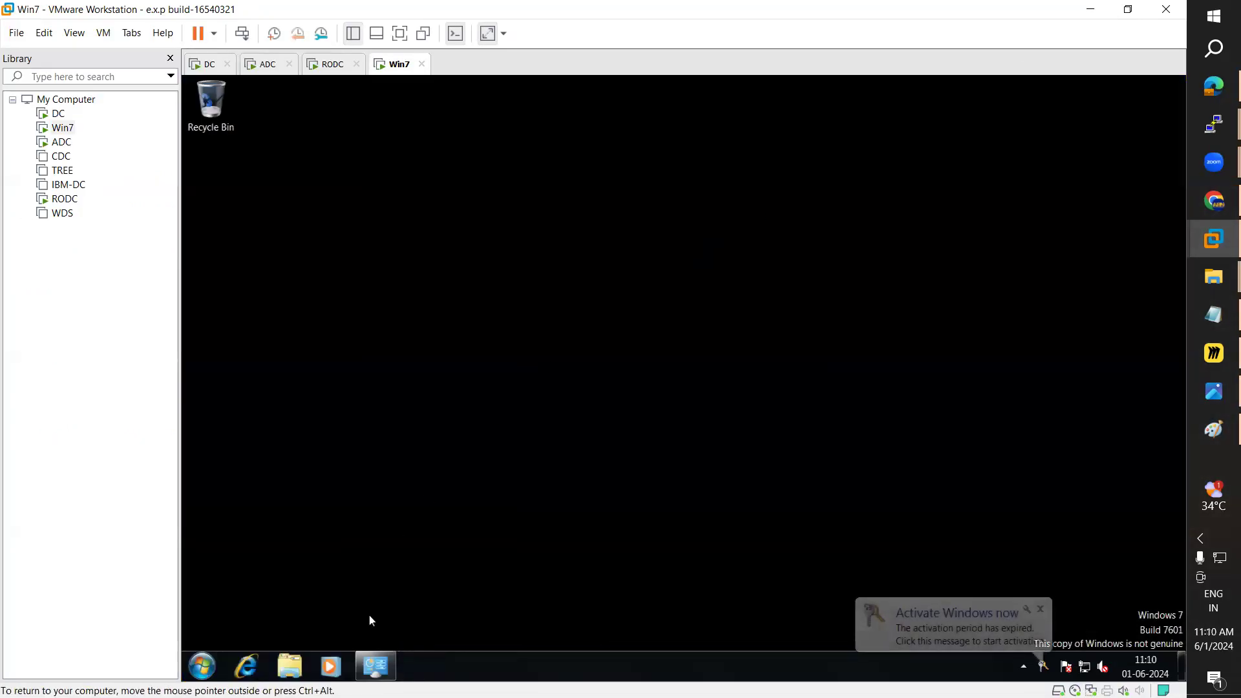
pyautogui.click(202, 666)
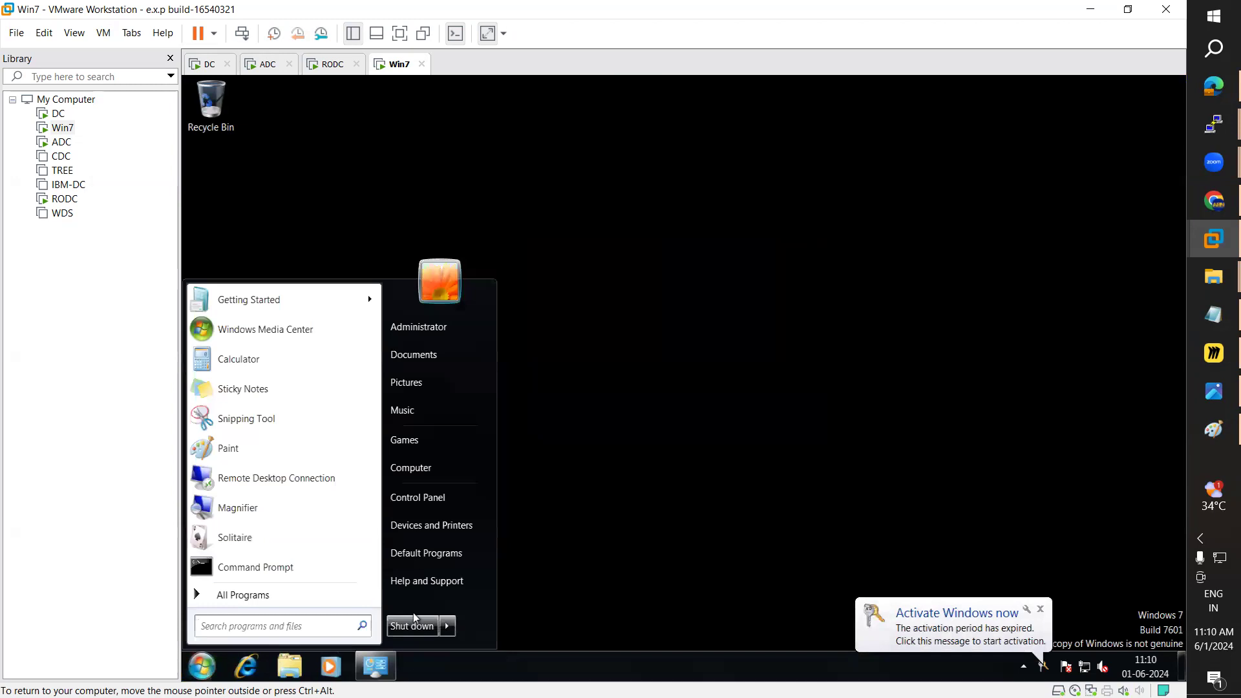
# Step: Open Win7's Local Area Connection properties using the ncpa.cpl command
pyautogui.click(319, 629)
pyautogui.write('ncpa.cpl')
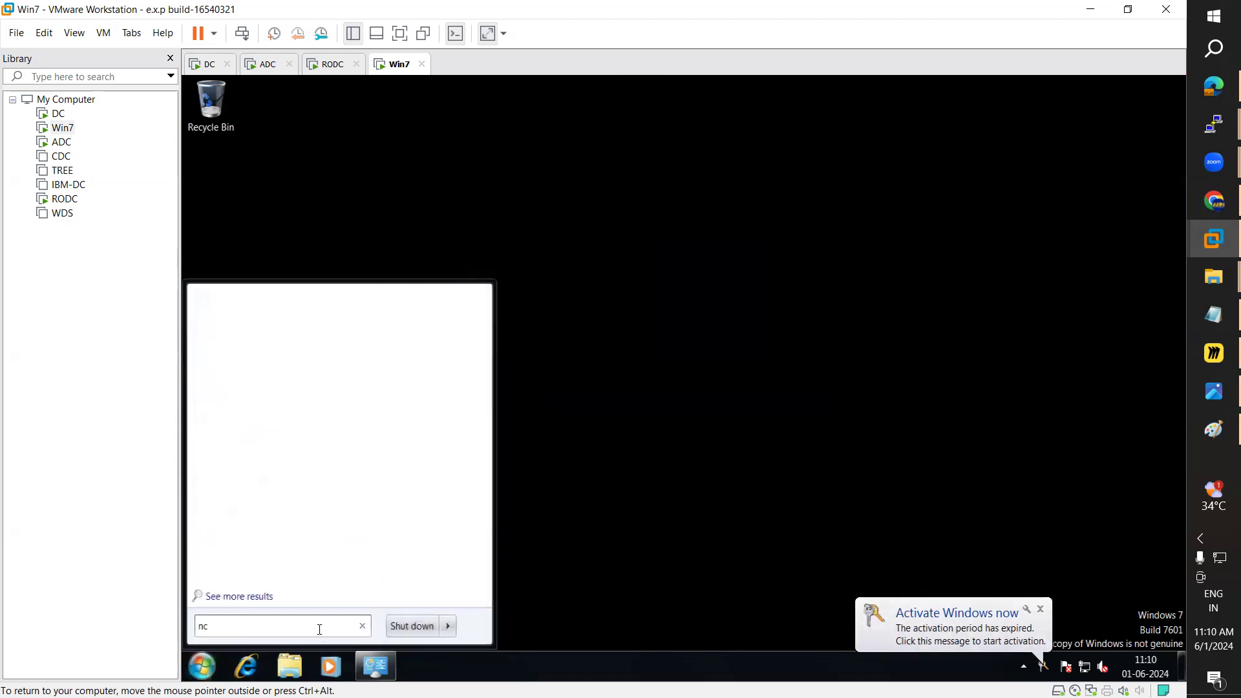
pyautogui.press('Return')
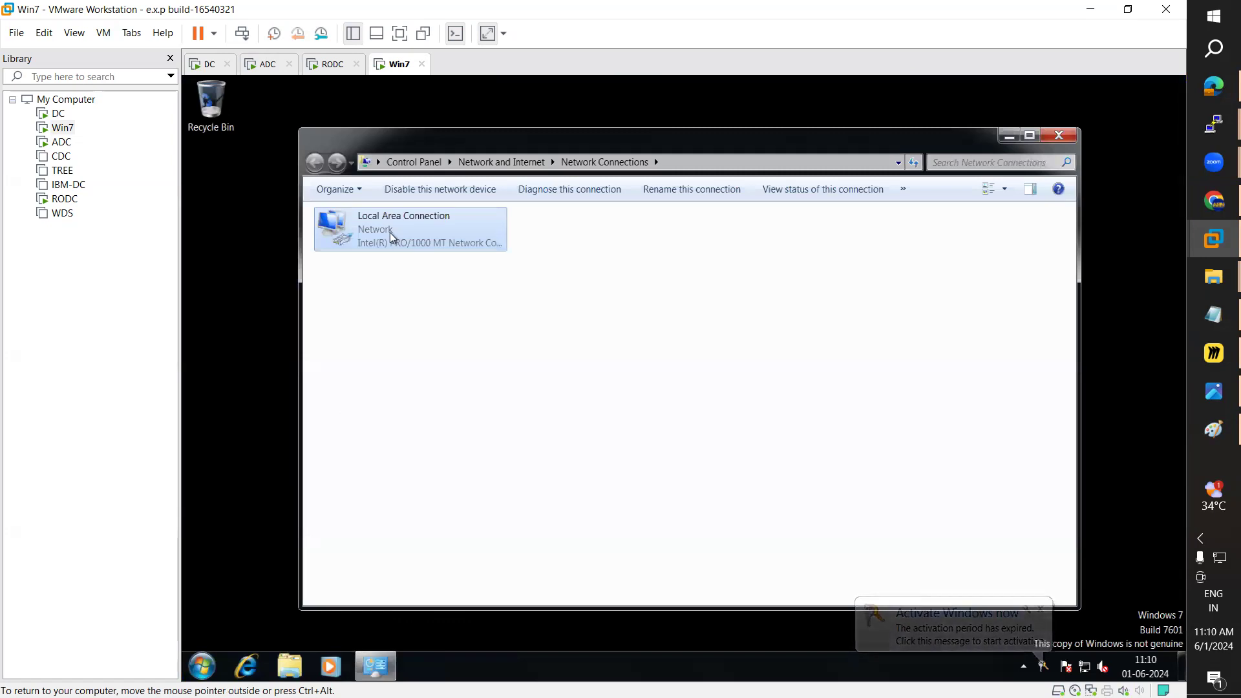
pyautogui.doubleClick(390, 232)
pyautogui.click(605, 506)
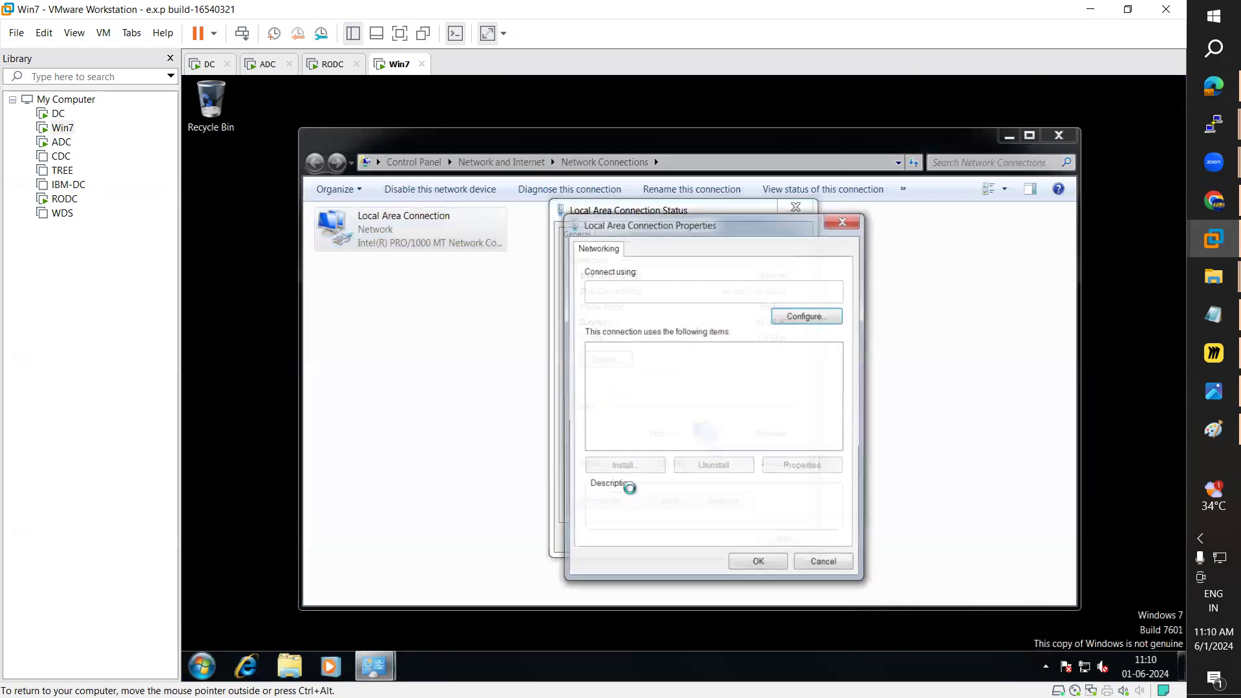
# Step: Set IPv4 to 12.0.0.2/255.0.0.0, gateway 12.0.0.1, DNS 12.0.0.2 and 12.0.0.1
pyautogui.doubleClick(730, 404)
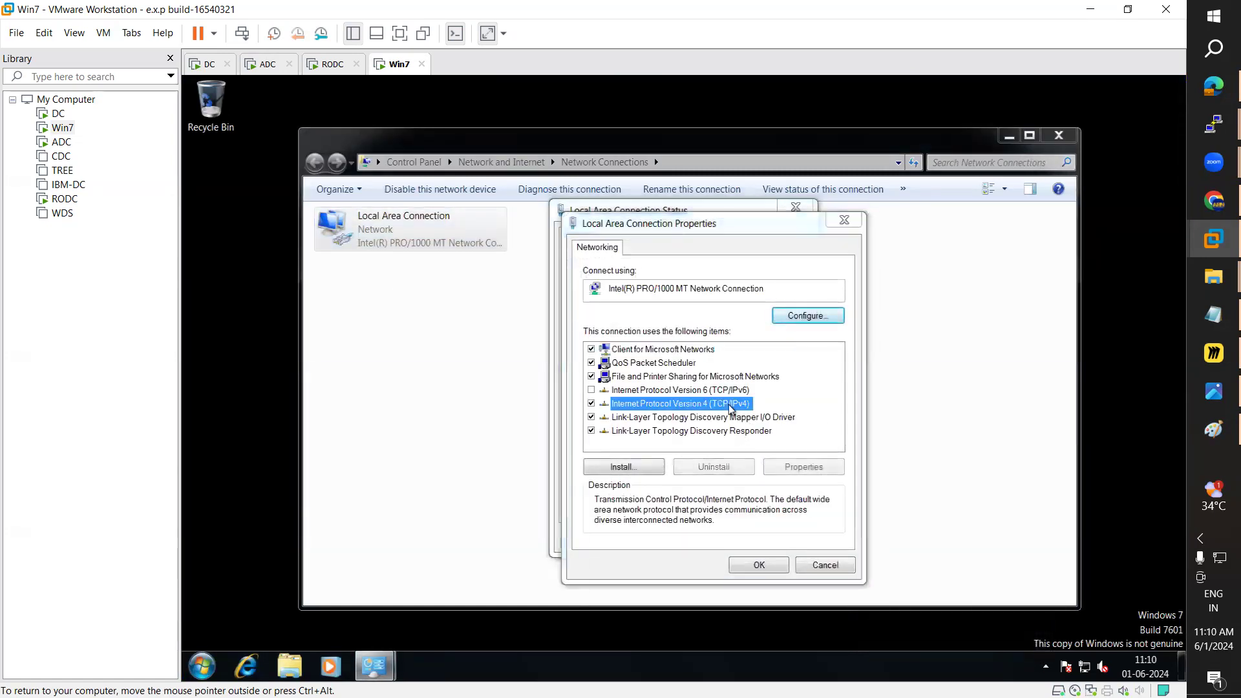
pyautogui.click(641, 395)
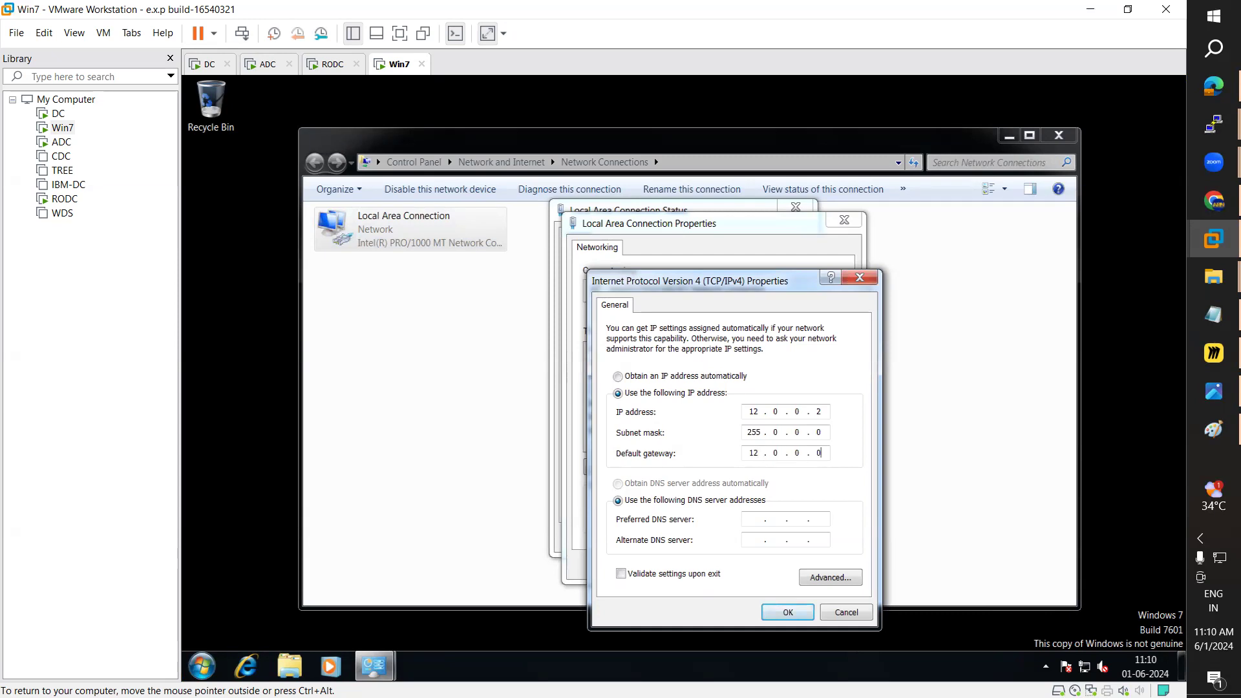
pyautogui.press('Tab')
pyautogui.press('Tab')
pyautogui.click(789, 611)
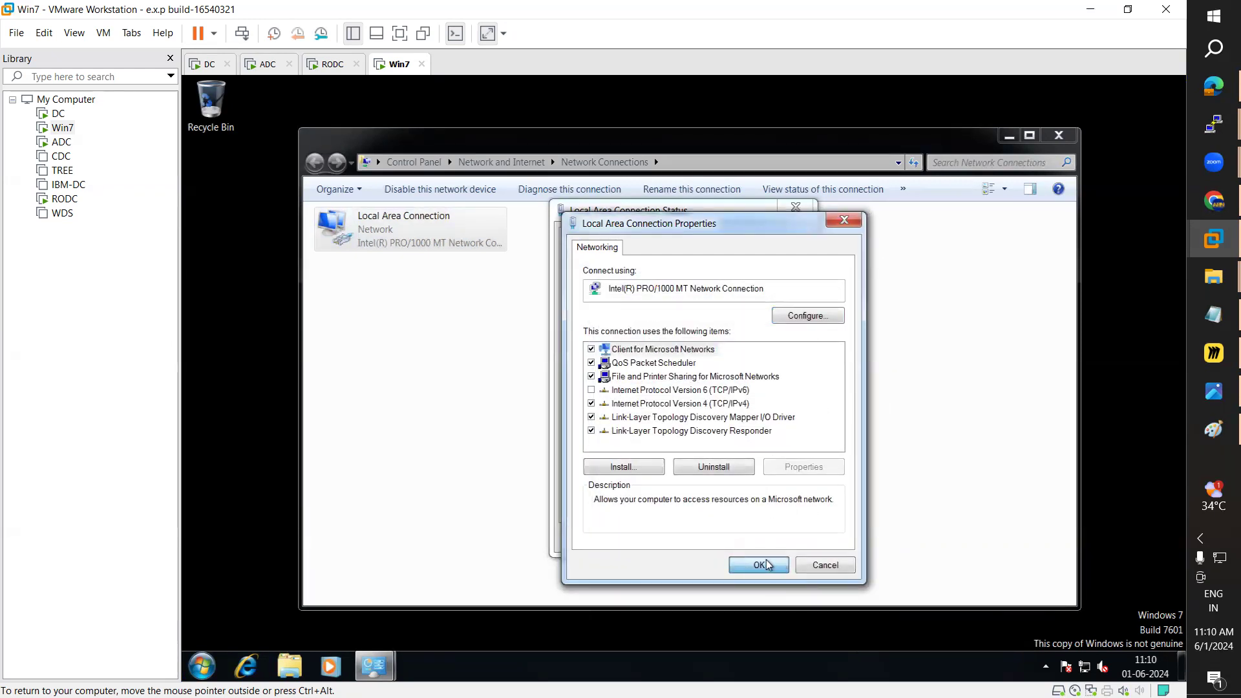
pyautogui.click(333, 68)
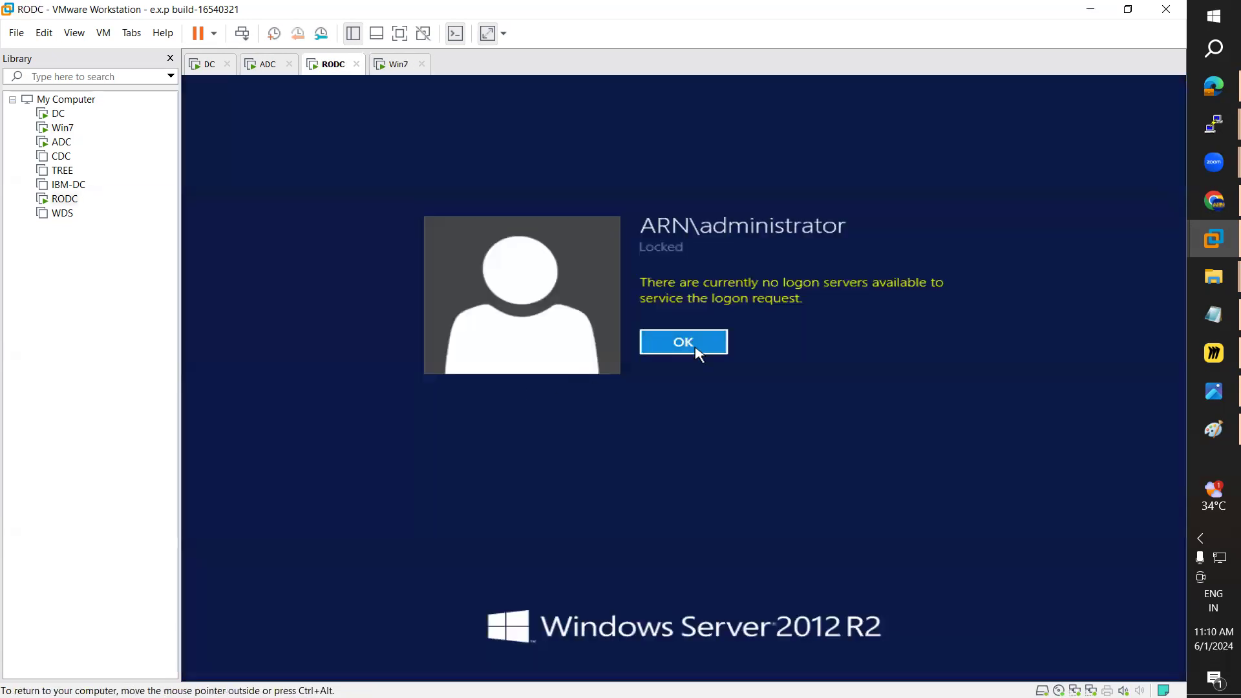
# Step: Dismiss the no-logon-servers message and set RODC's Network Adapter 2 to Bridged networking
pyautogui.click(694, 347)
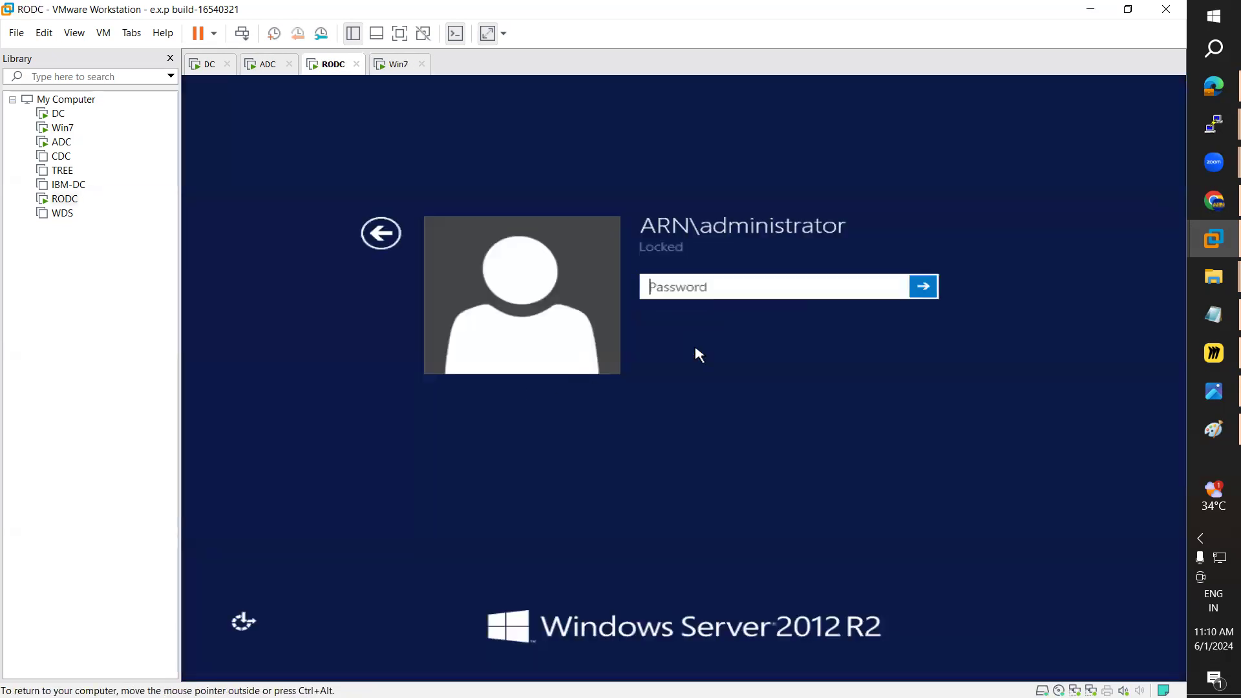
pyautogui.rightClick(61, 200)
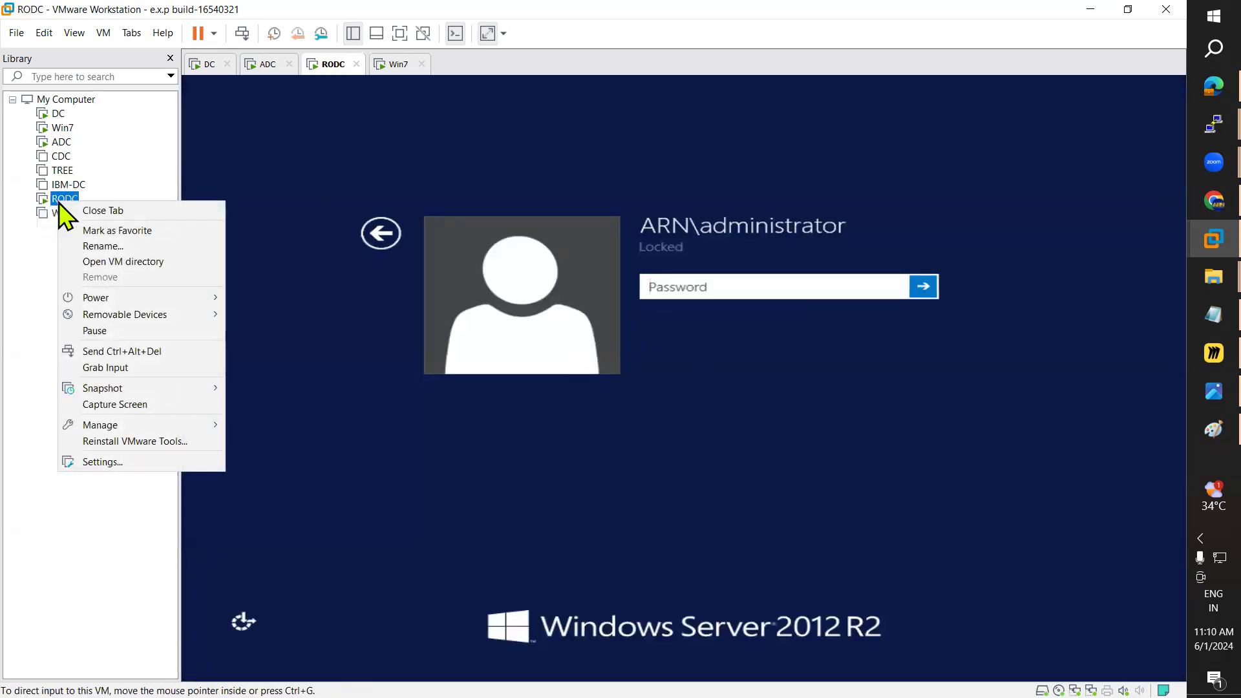
pyautogui.click(114, 461)
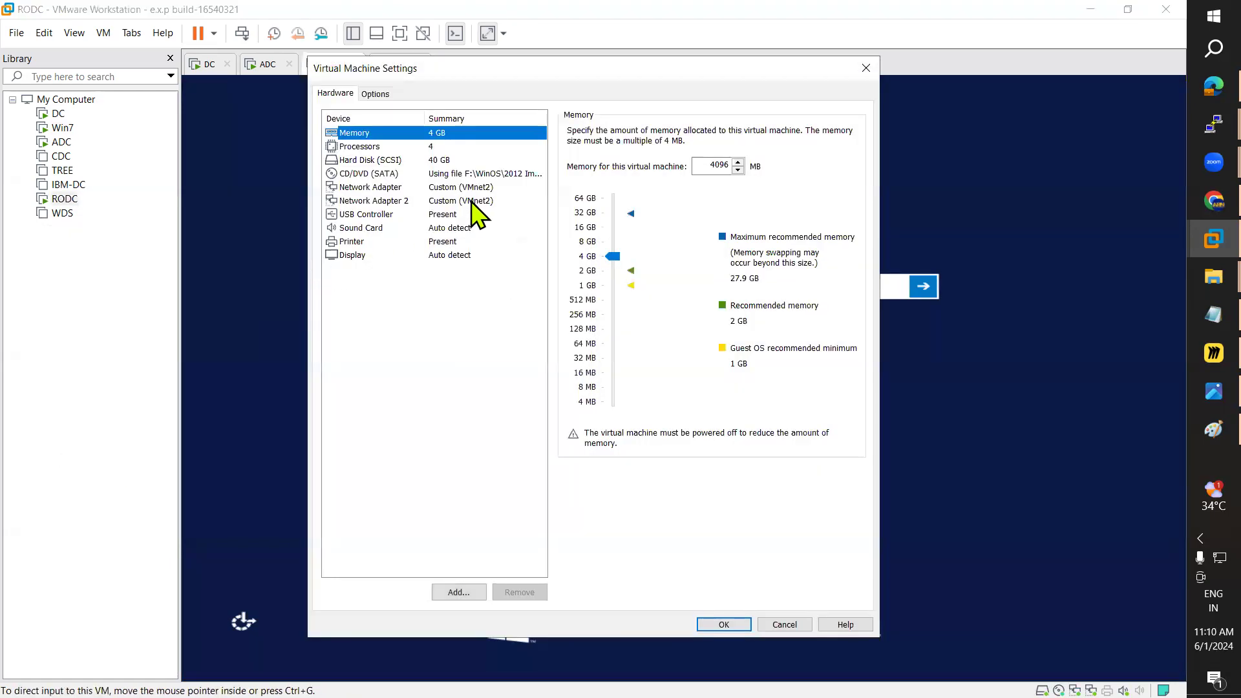
pyautogui.click(472, 200)
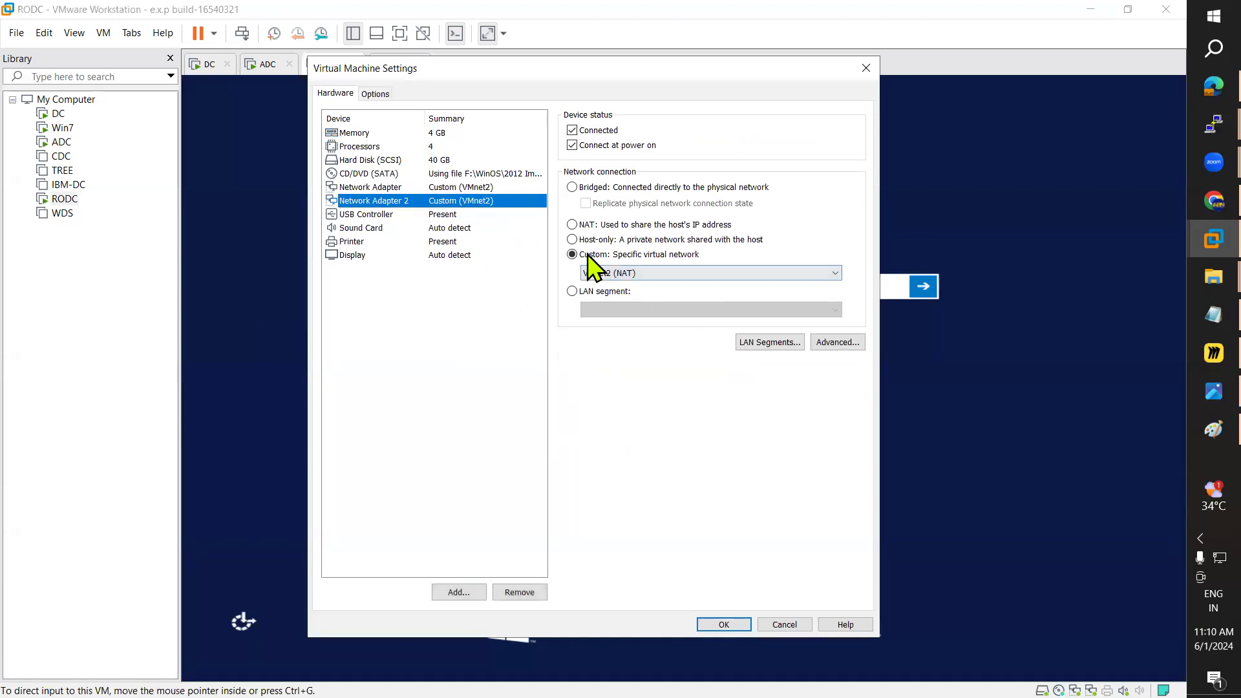
pyautogui.click(574, 239)
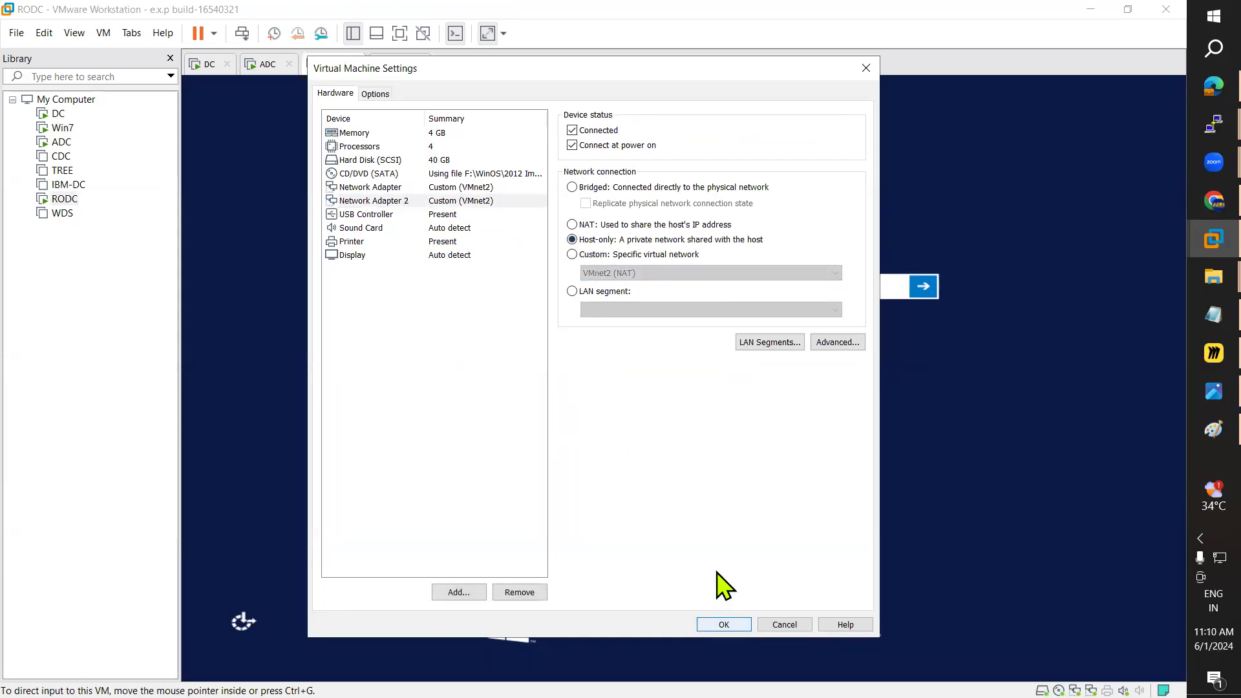
pyautogui.click(572, 187)
pyautogui.click(707, 624)
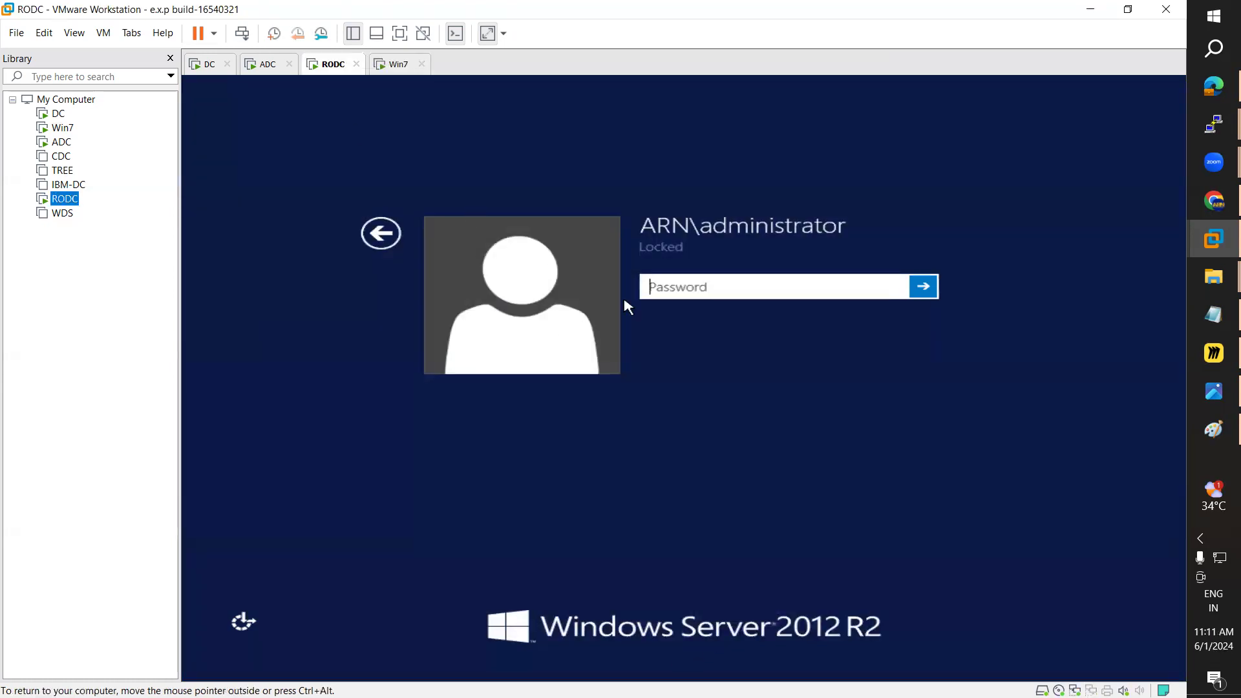
pyautogui.click(679, 292)
# Step: Submit RODC's administrator password and dismiss the VMnet0 network error on Win7
pyautogui.write('P@s')
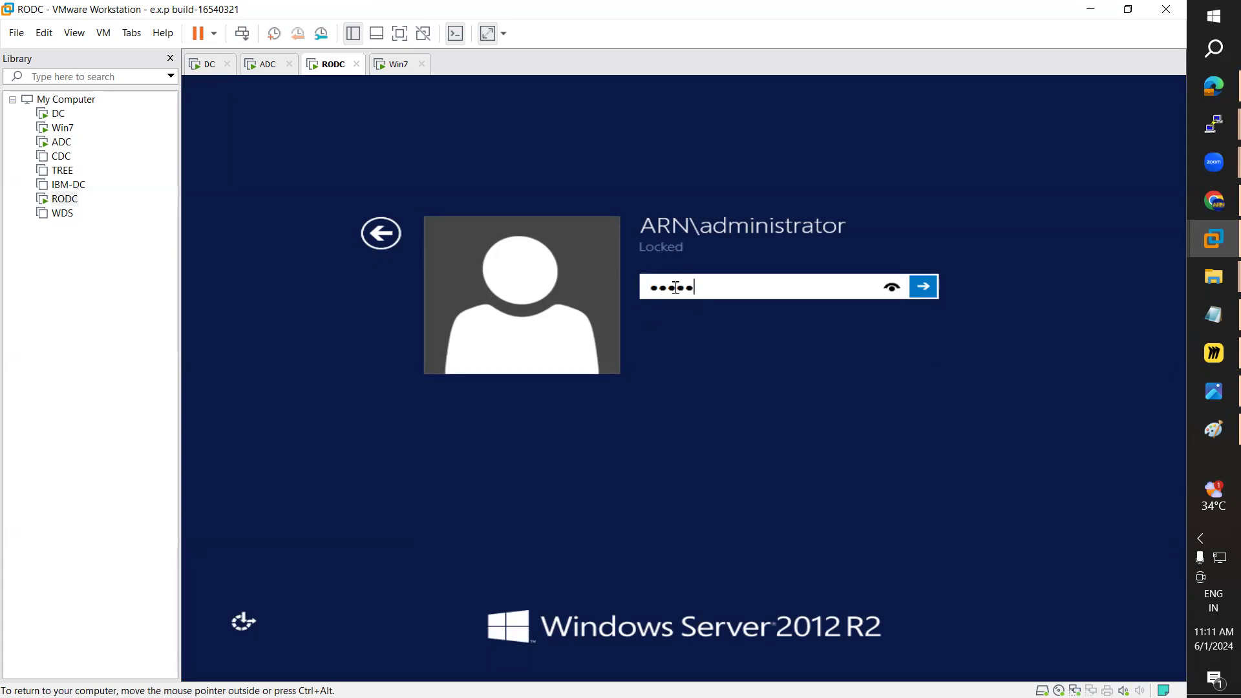
pyautogui.press('Return')
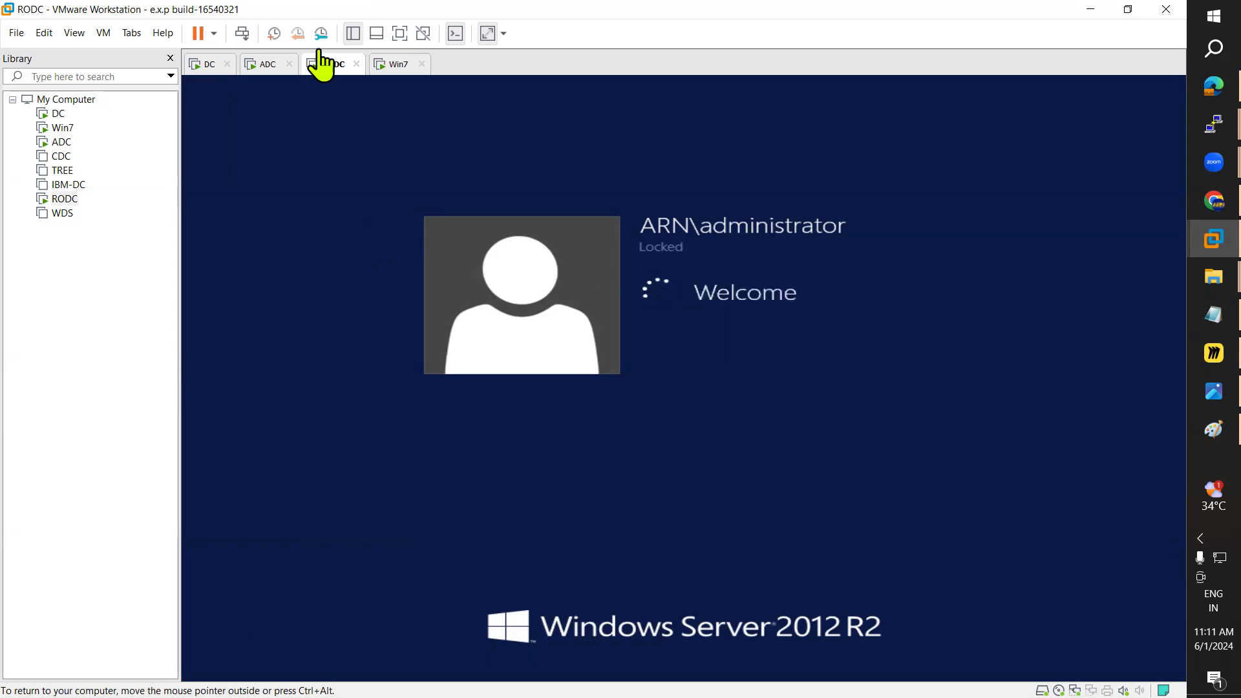
pyautogui.click(396, 64)
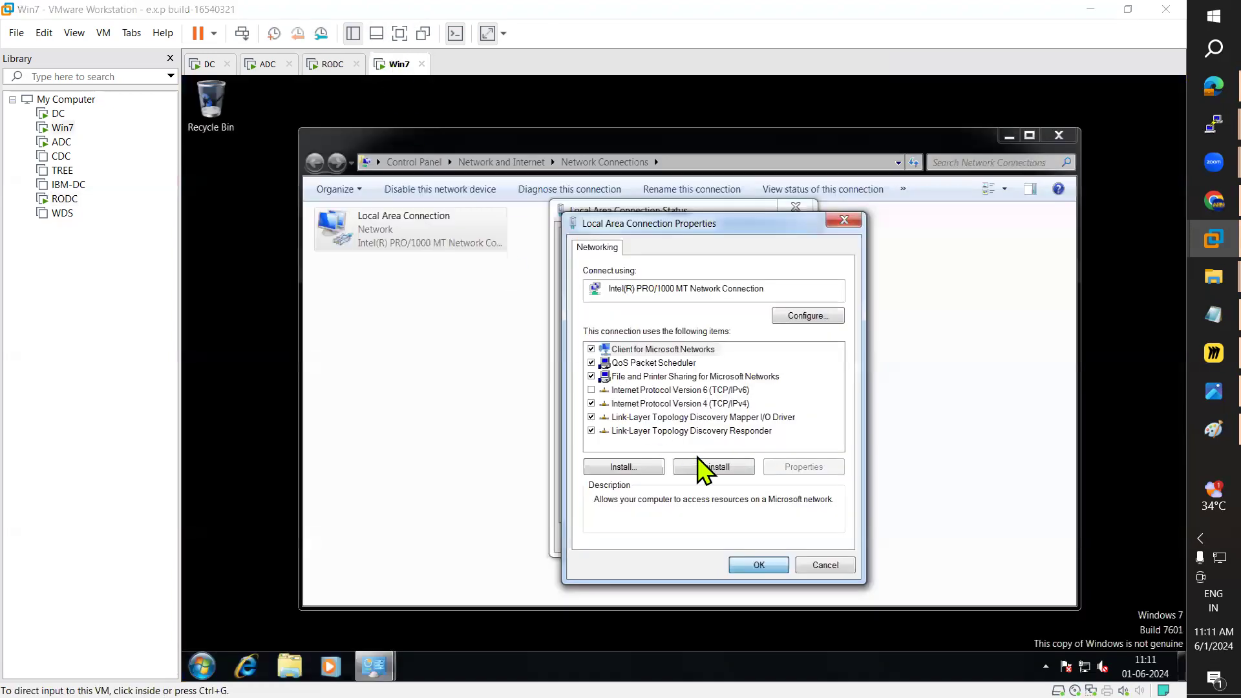
pyautogui.click(723, 391)
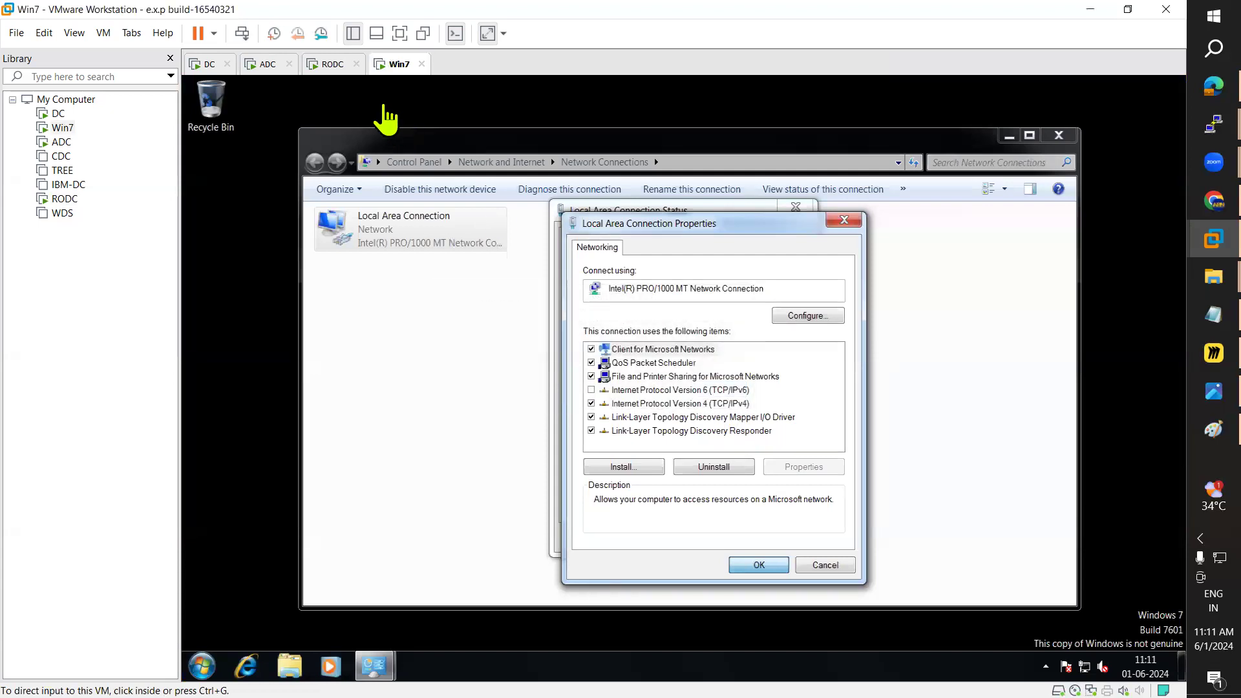
pyautogui.click(337, 65)
pyautogui.click(390, 65)
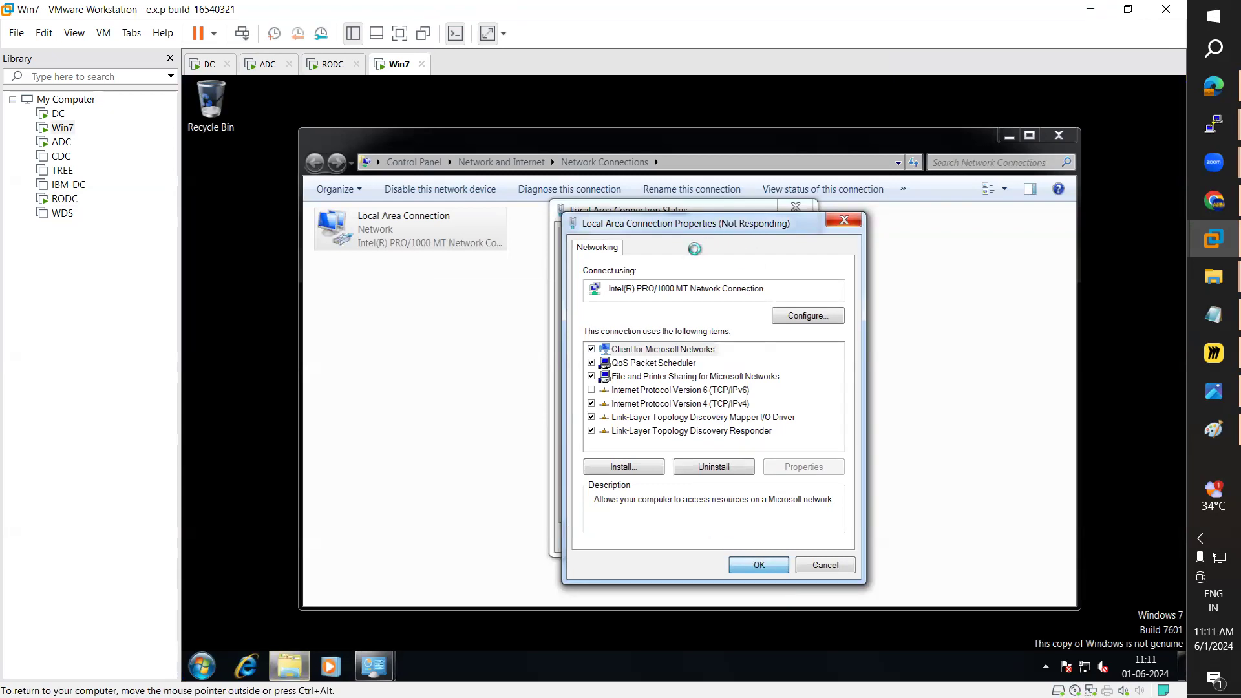
pyautogui.click(336, 70)
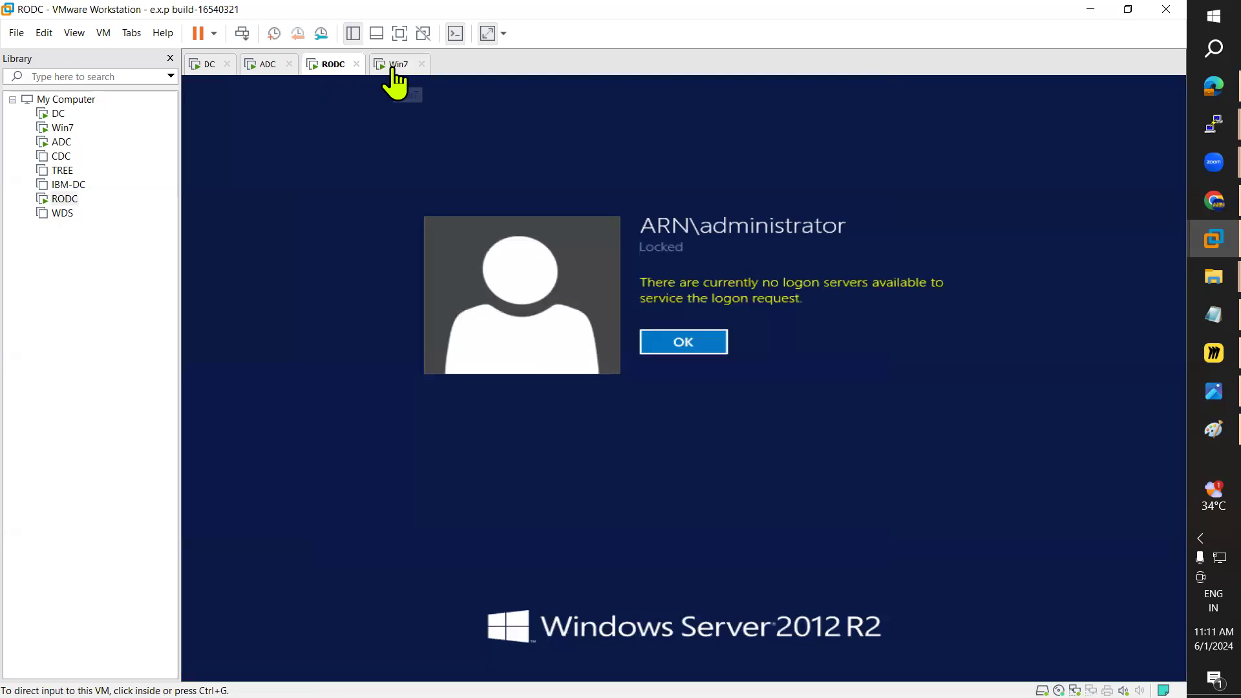
# Step: Remove Network Adapter 2 from RODC's hardware settings and save
pyautogui.rightClick(64, 200)
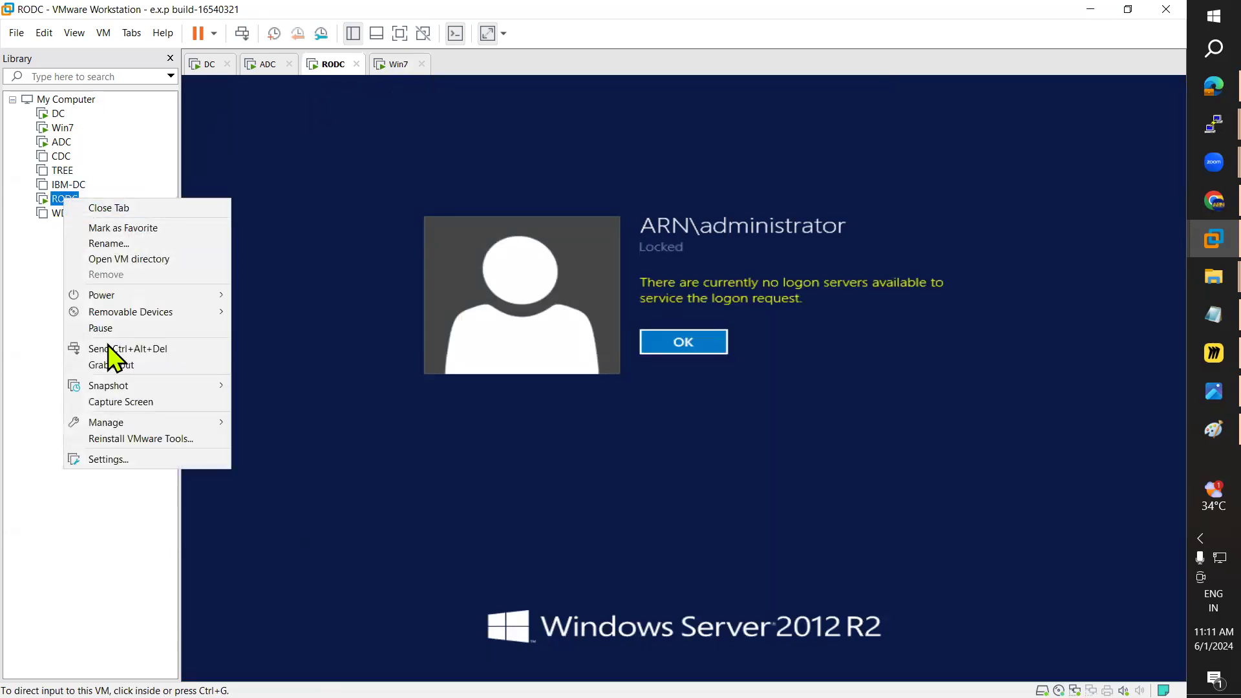
pyautogui.click(139, 460)
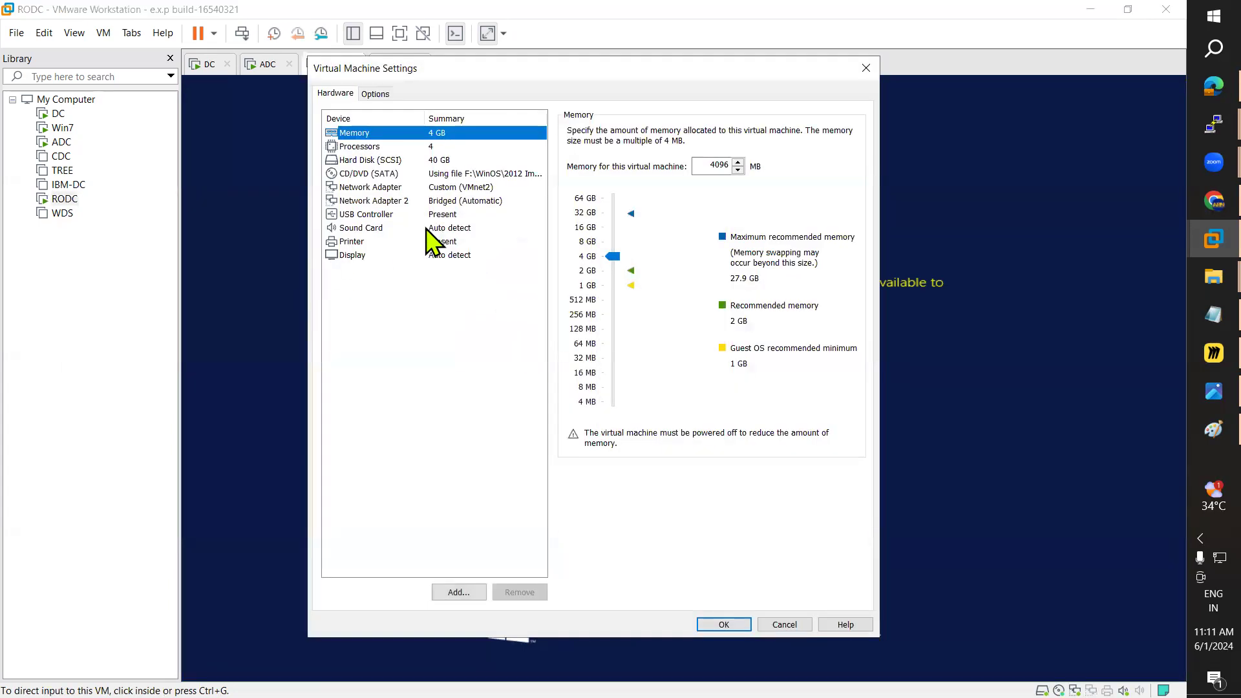
pyautogui.click(455, 202)
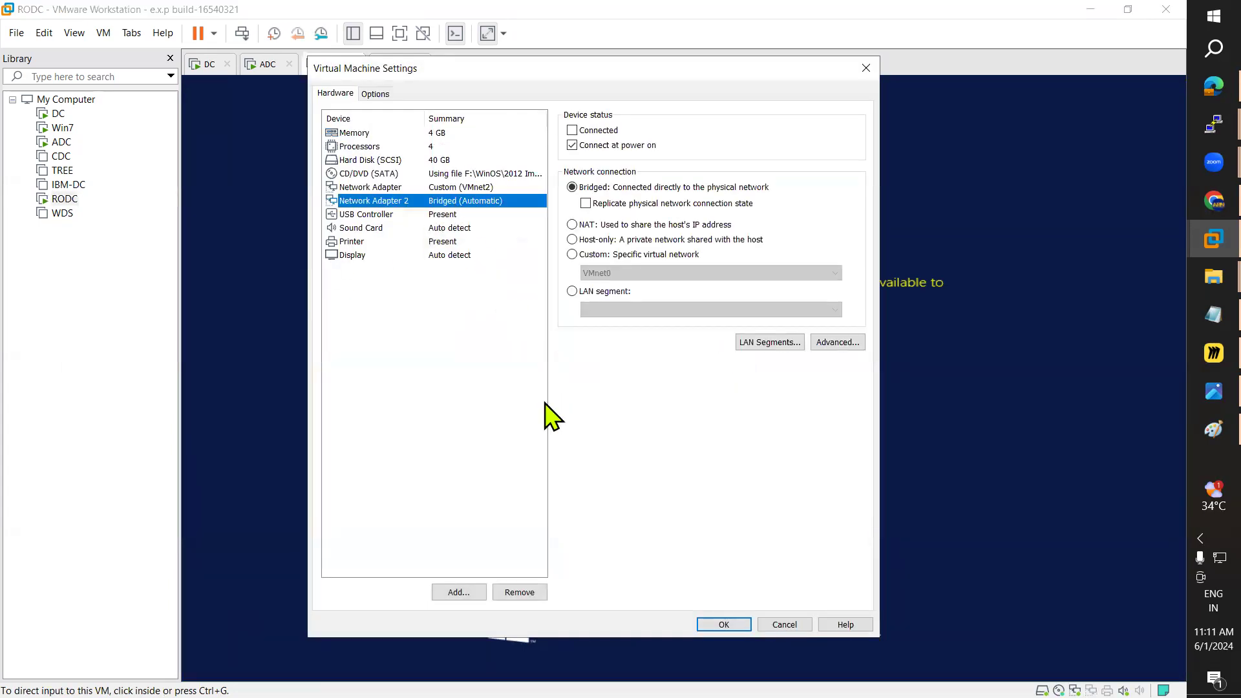
pyautogui.click(524, 594)
pyautogui.click(724, 624)
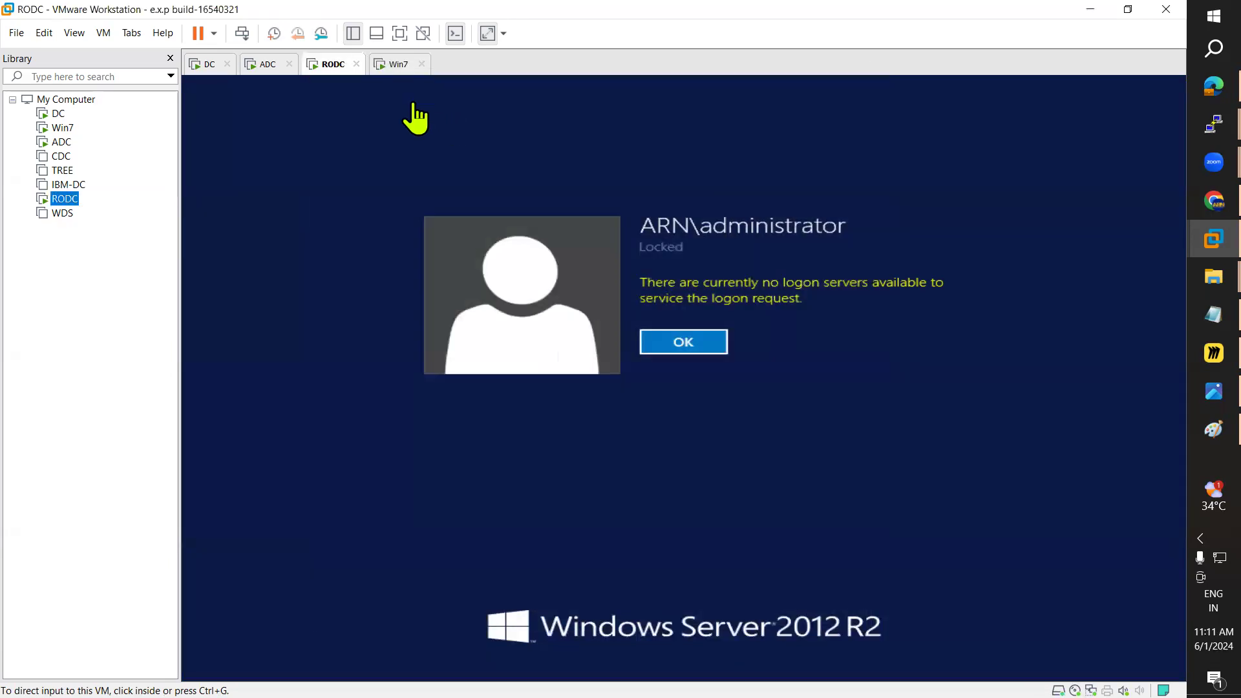
# Step: Dismiss the no-logon-servers message, sign back in to RODC, and confirm Win7's connection properties
pyautogui.click(684, 341)
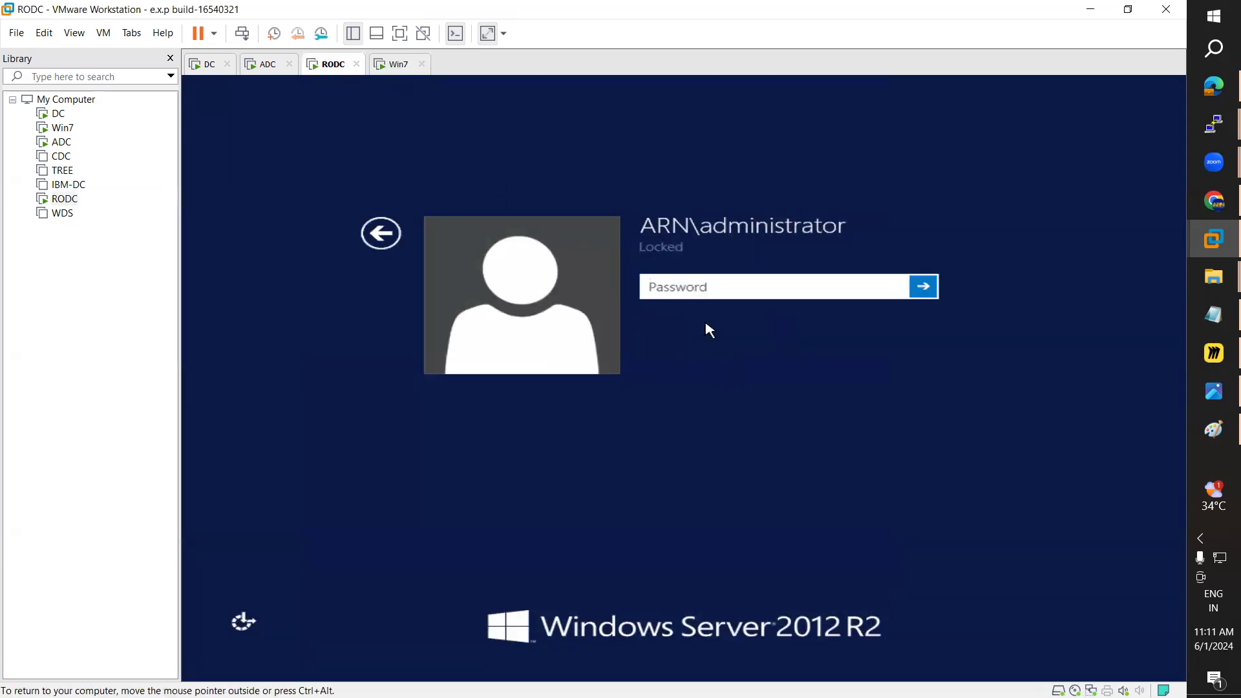
pyautogui.write('P')
pyautogui.press('Return')
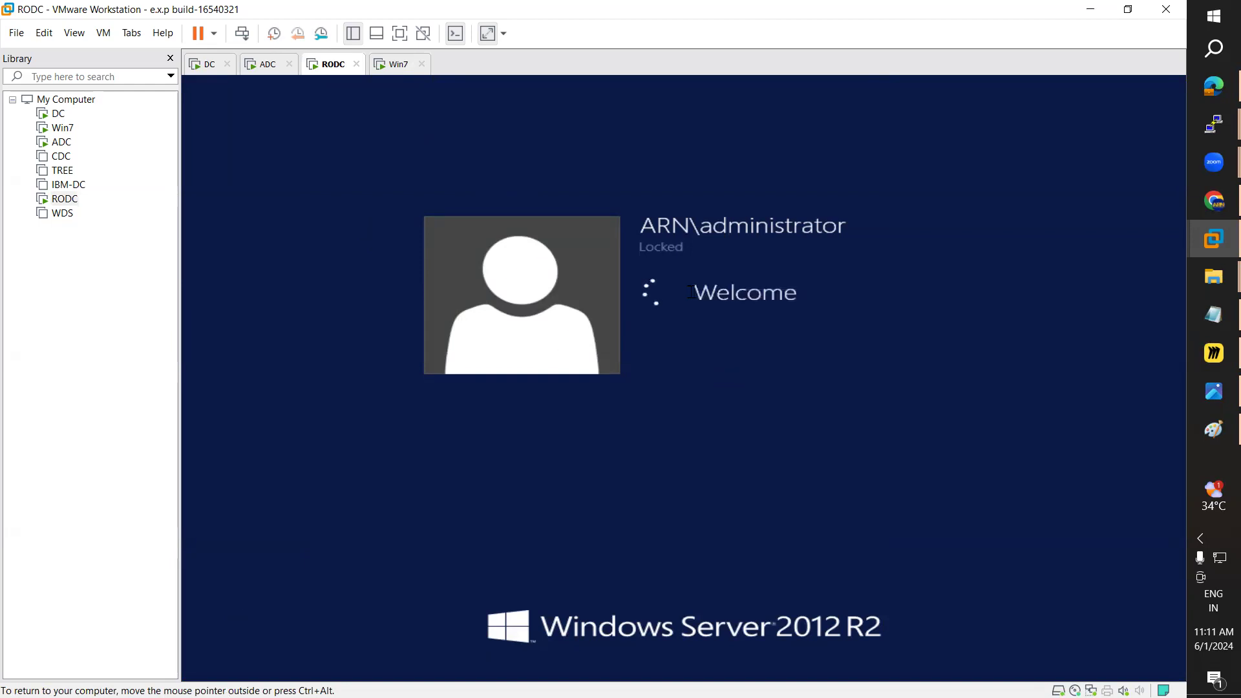
pyautogui.click(393, 65)
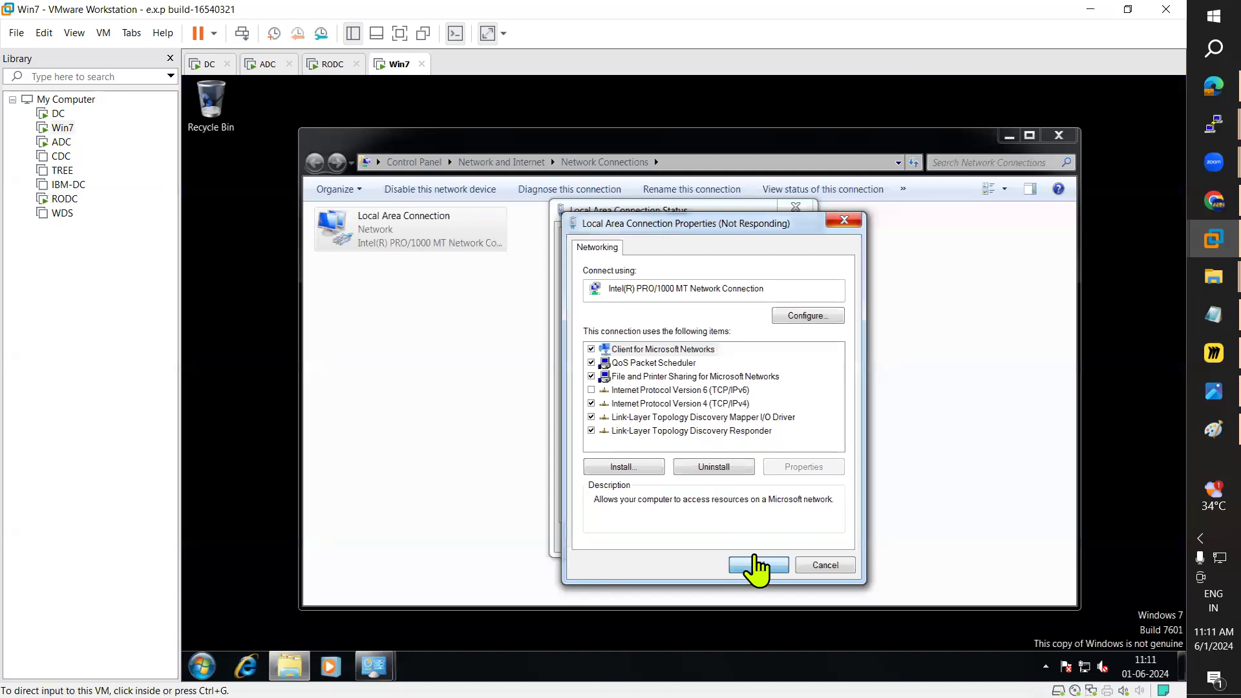
pyautogui.click(760, 567)
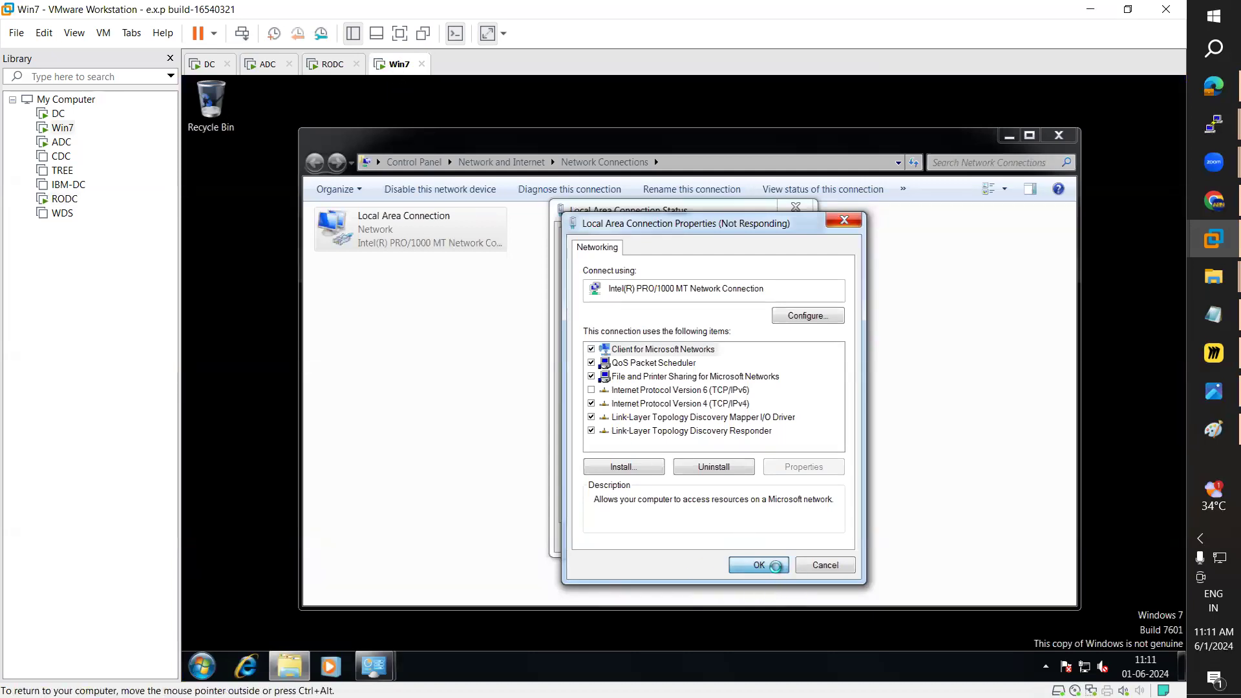
pyautogui.click(328, 64)
pyautogui.click(213, 33)
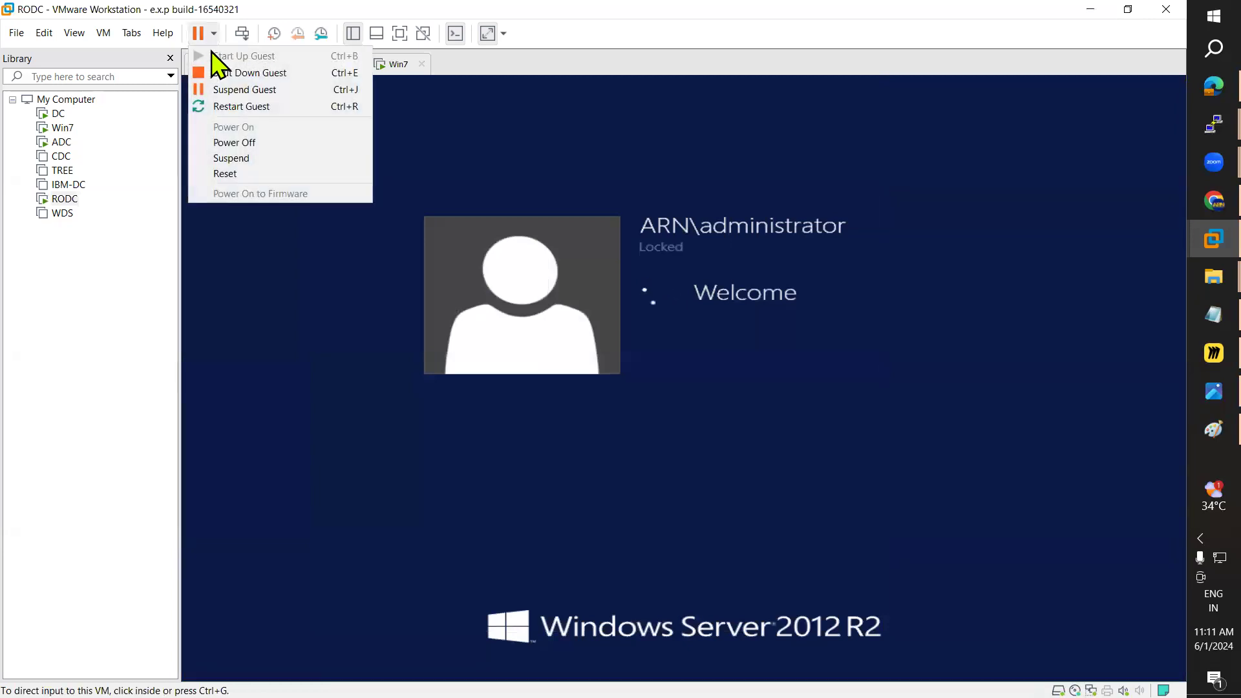
# Step: Restart the RODC guest and send it Ctrl+Alt+Del
pyautogui.click(232, 107)
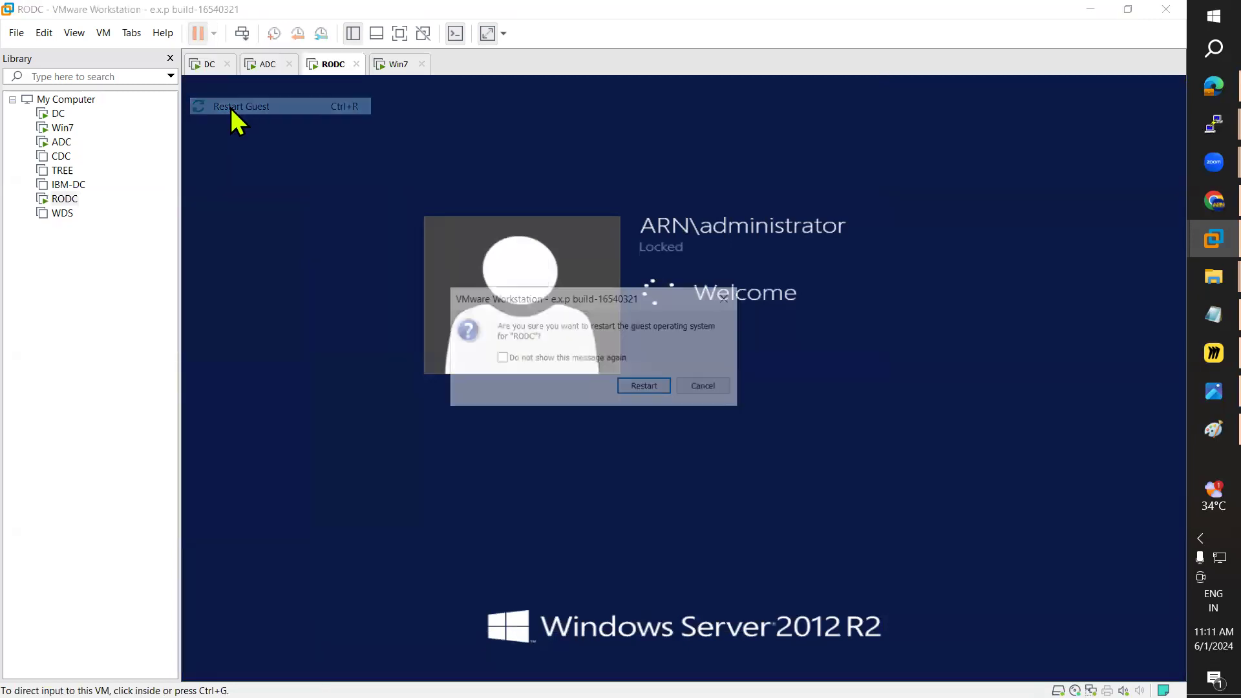
pyautogui.click(641, 387)
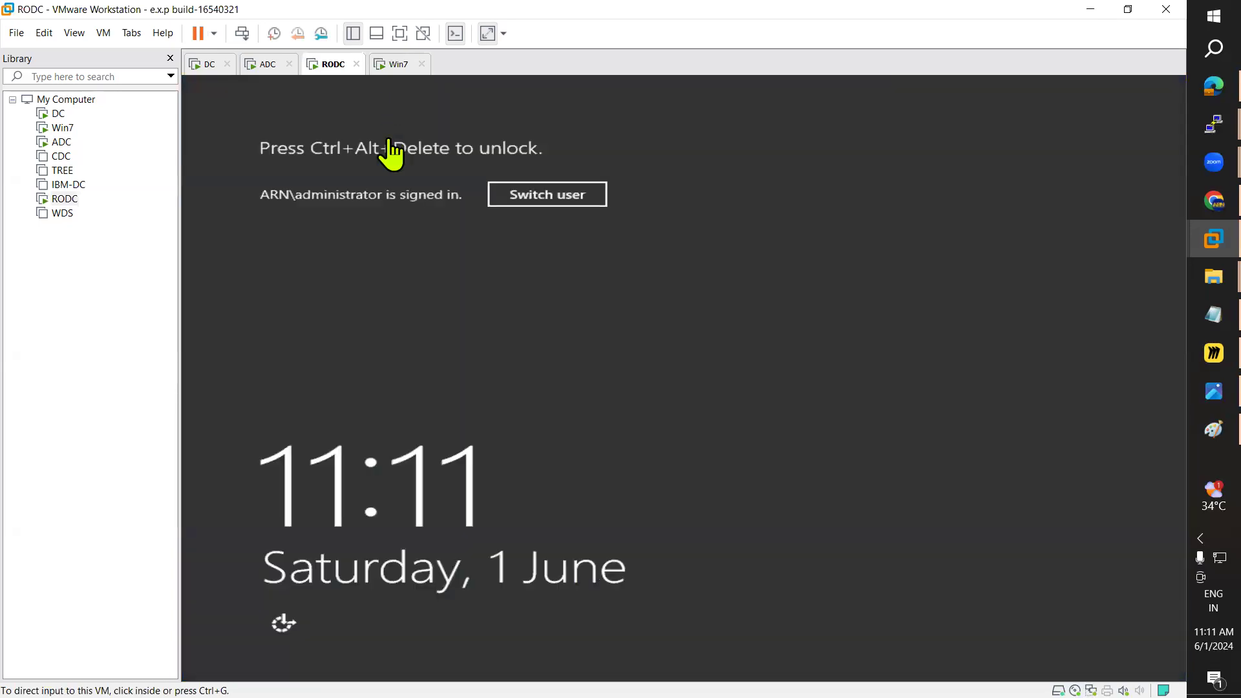
pyautogui.click(104, 33)
pyautogui.click(186, 107)
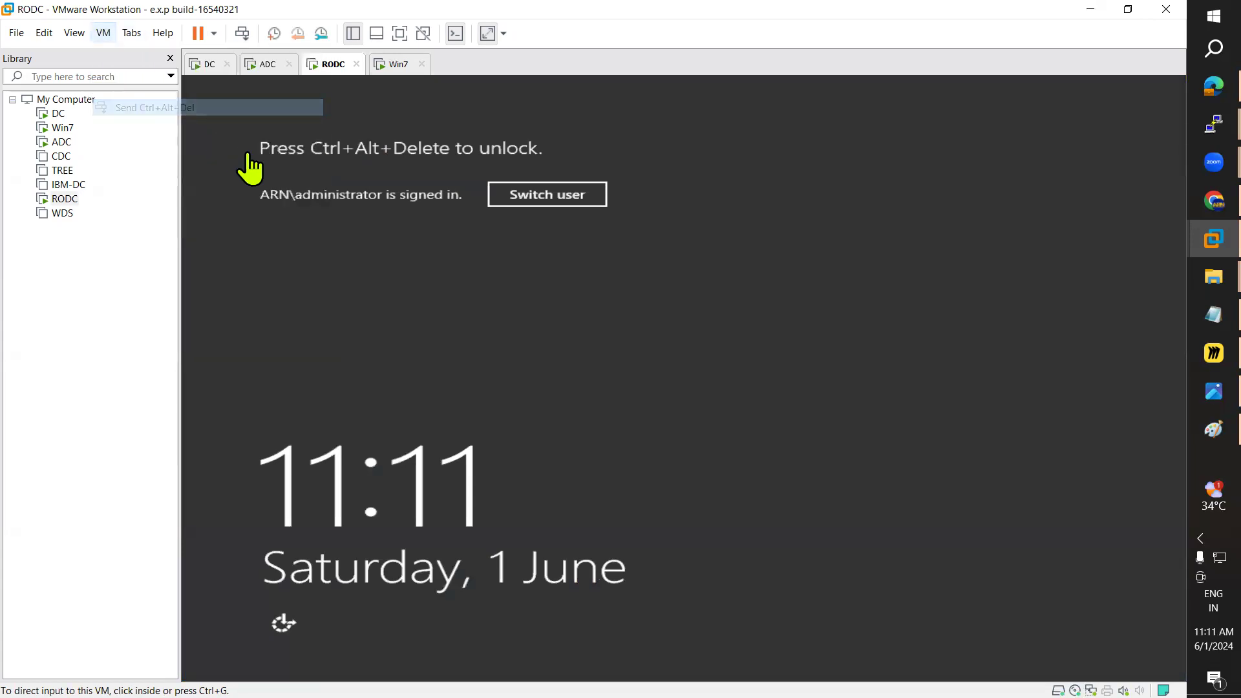
pyautogui.click(103, 33)
pyautogui.click(178, 110)
pyautogui.click(182, 113)
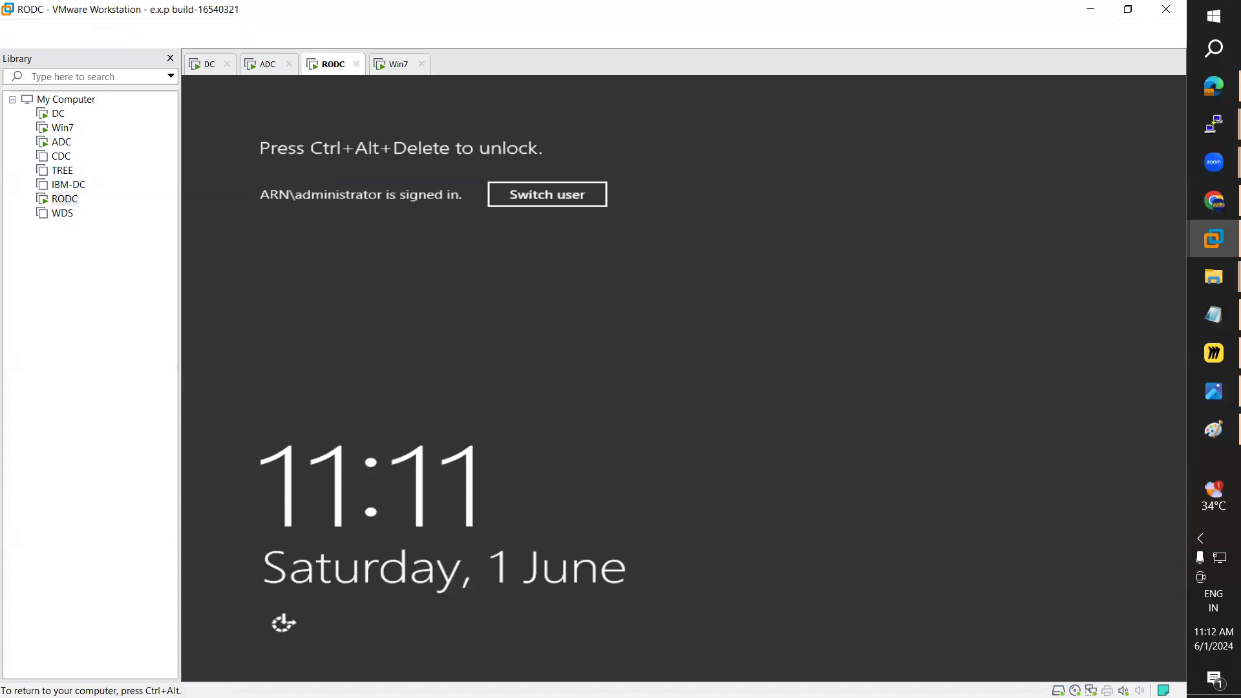
pyautogui.hotkey('ctrl', 'alt')
# Step: Apply Win7's Local Area Connection properties and close its status window
pyautogui.click(388, 66)
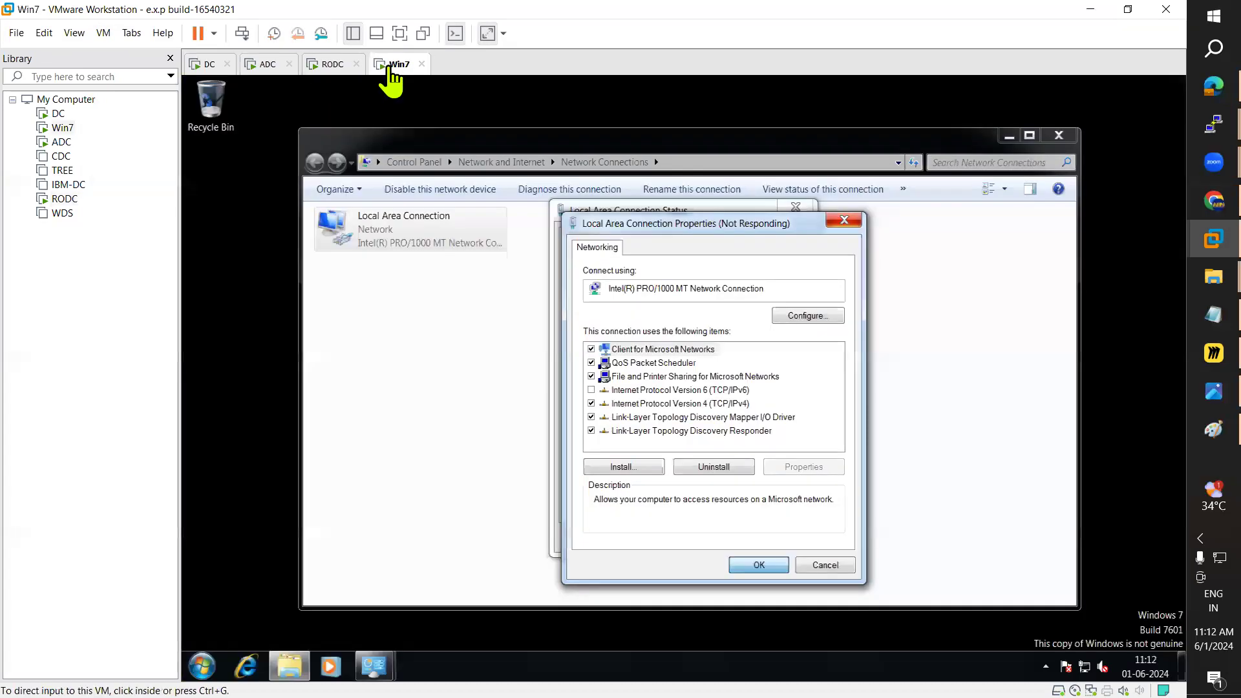
pyautogui.click(759, 567)
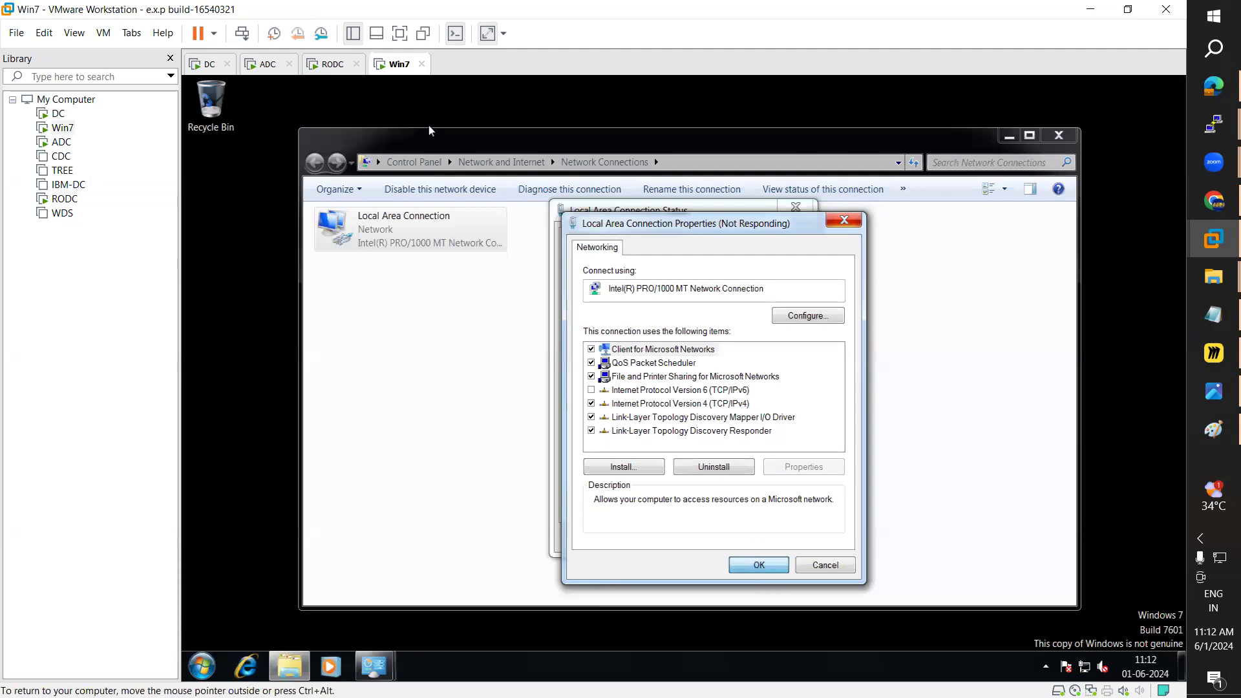
pyautogui.click(333, 67)
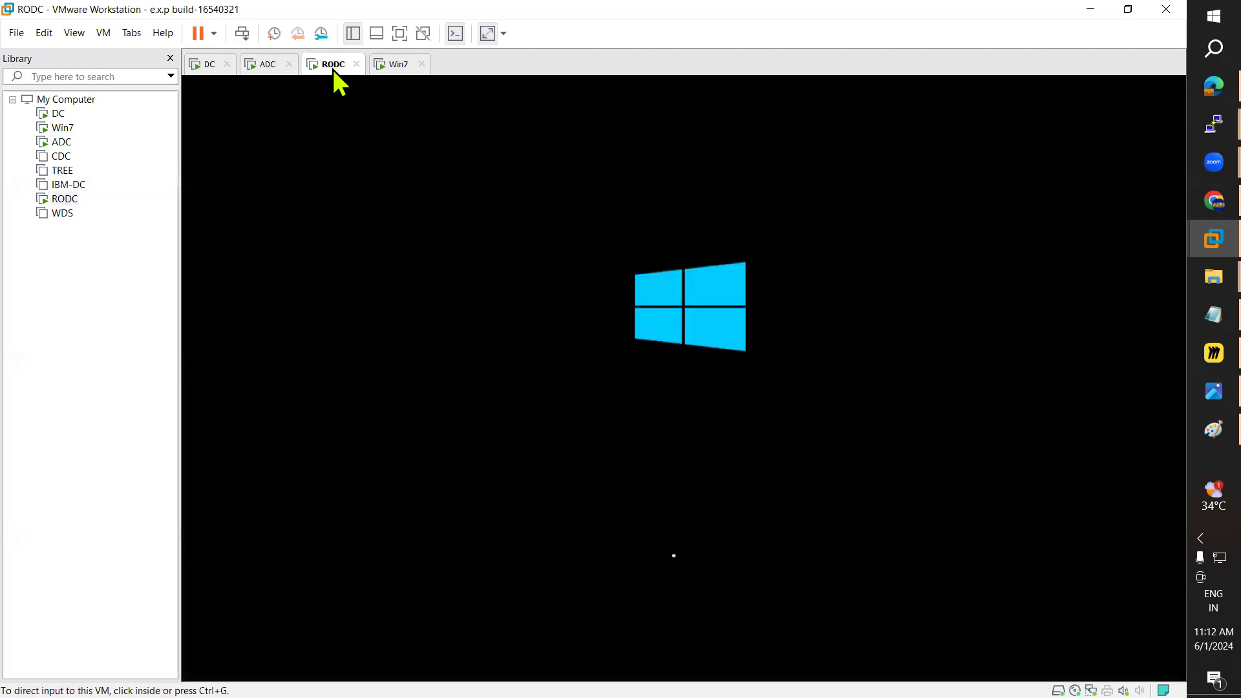
pyautogui.click(382, 66)
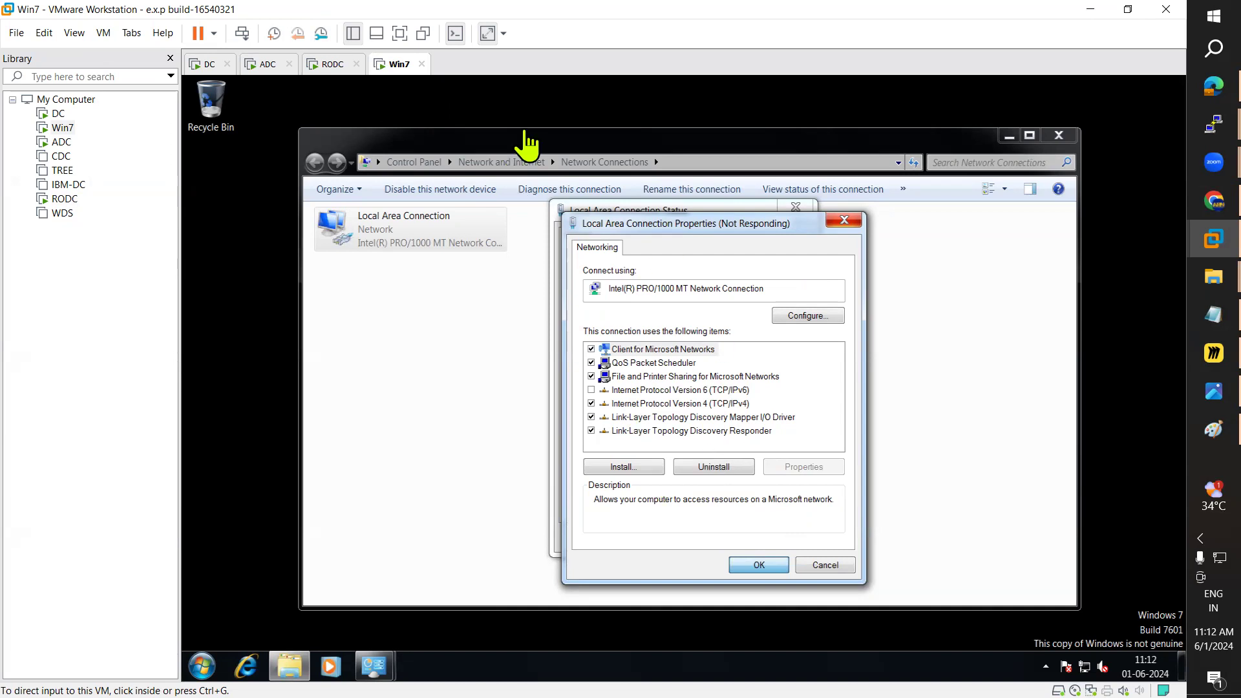
pyautogui.click(328, 64)
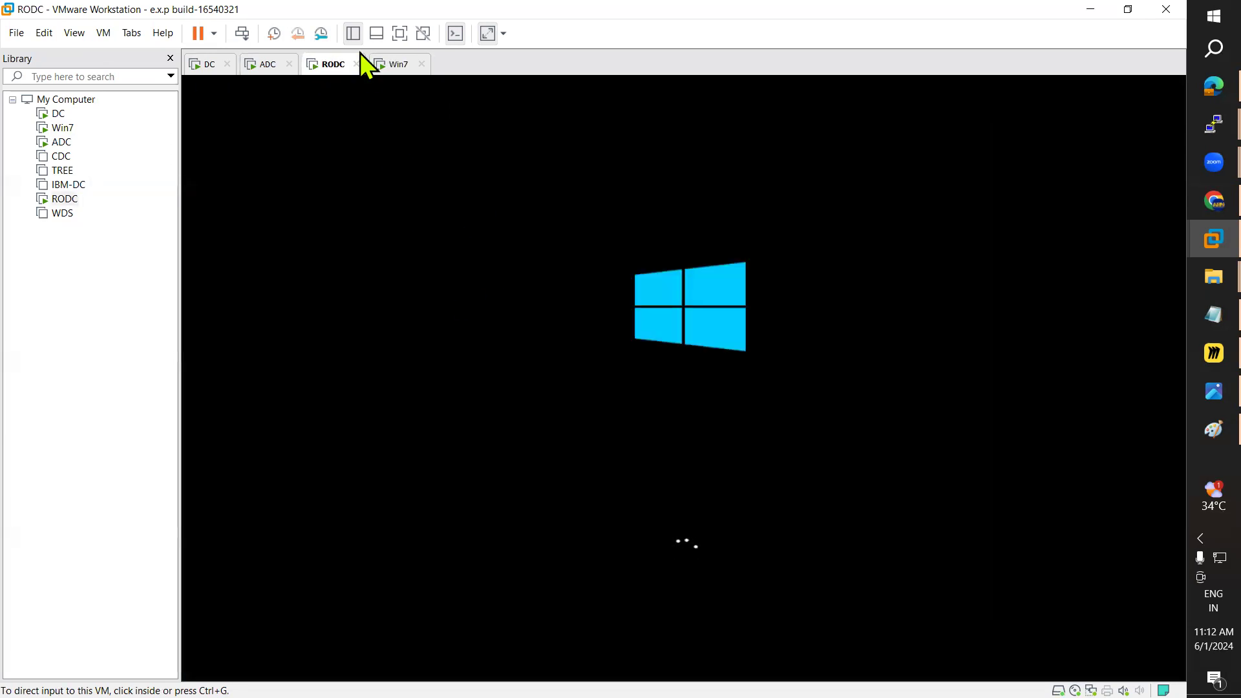
pyautogui.click(393, 65)
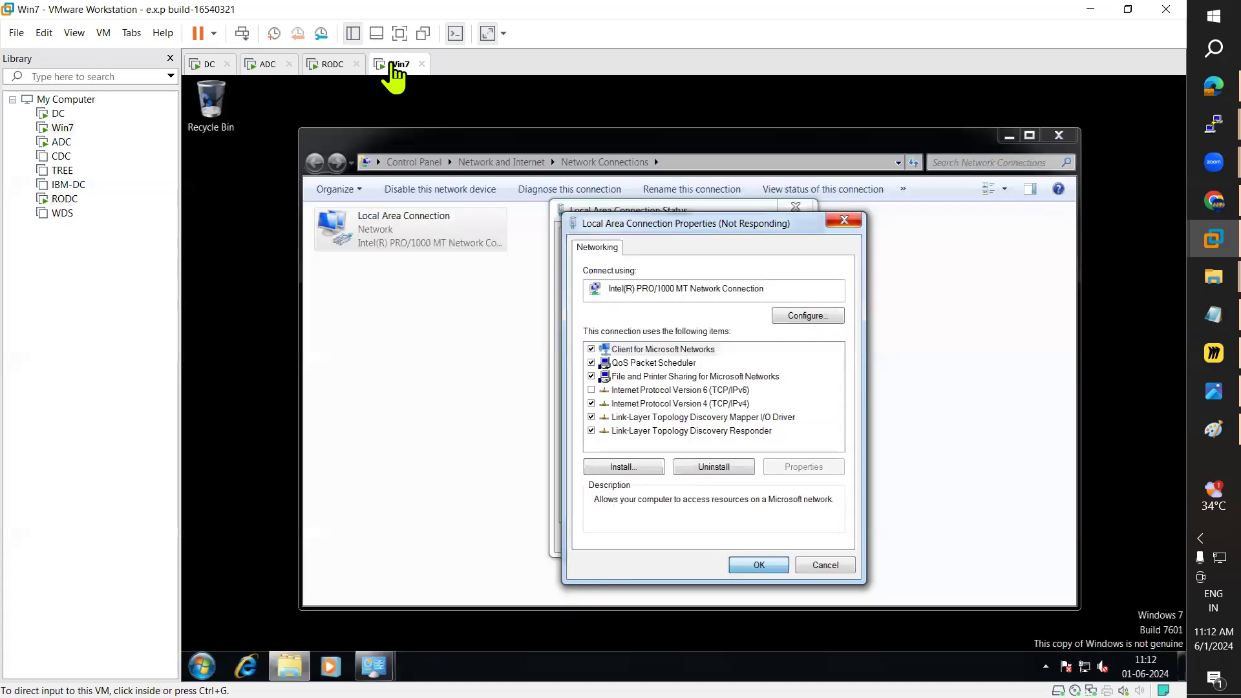
pyautogui.click(756, 567)
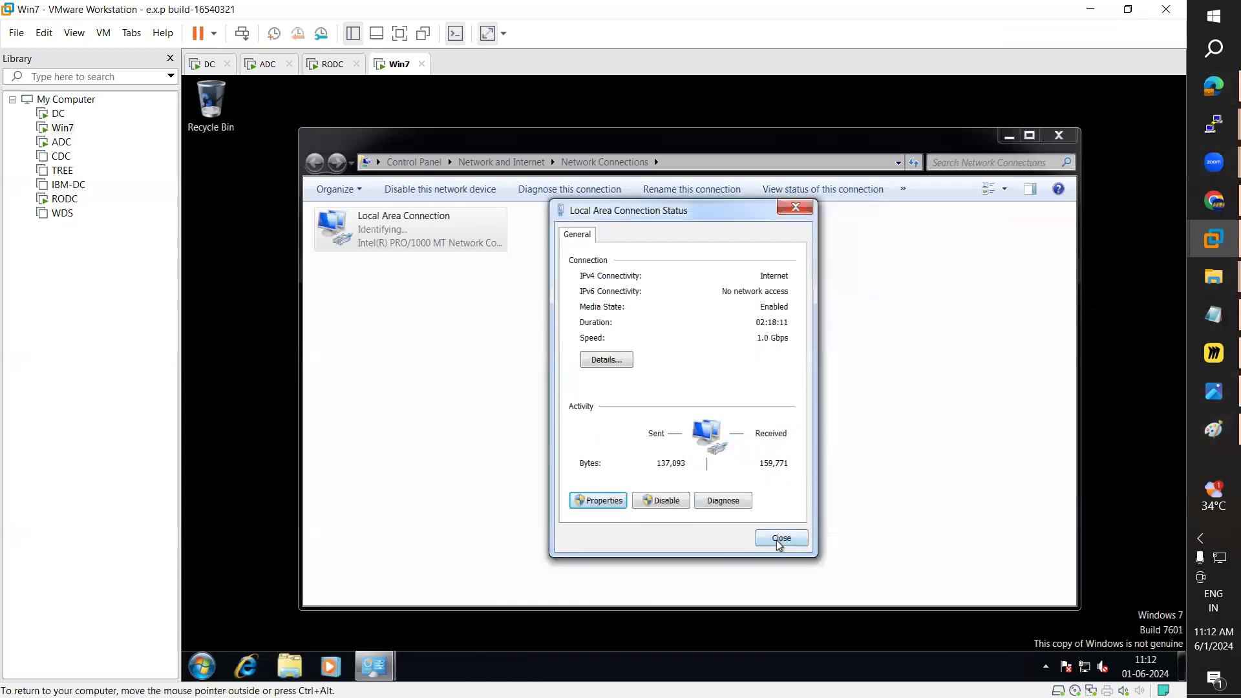
pyautogui.click(779, 539)
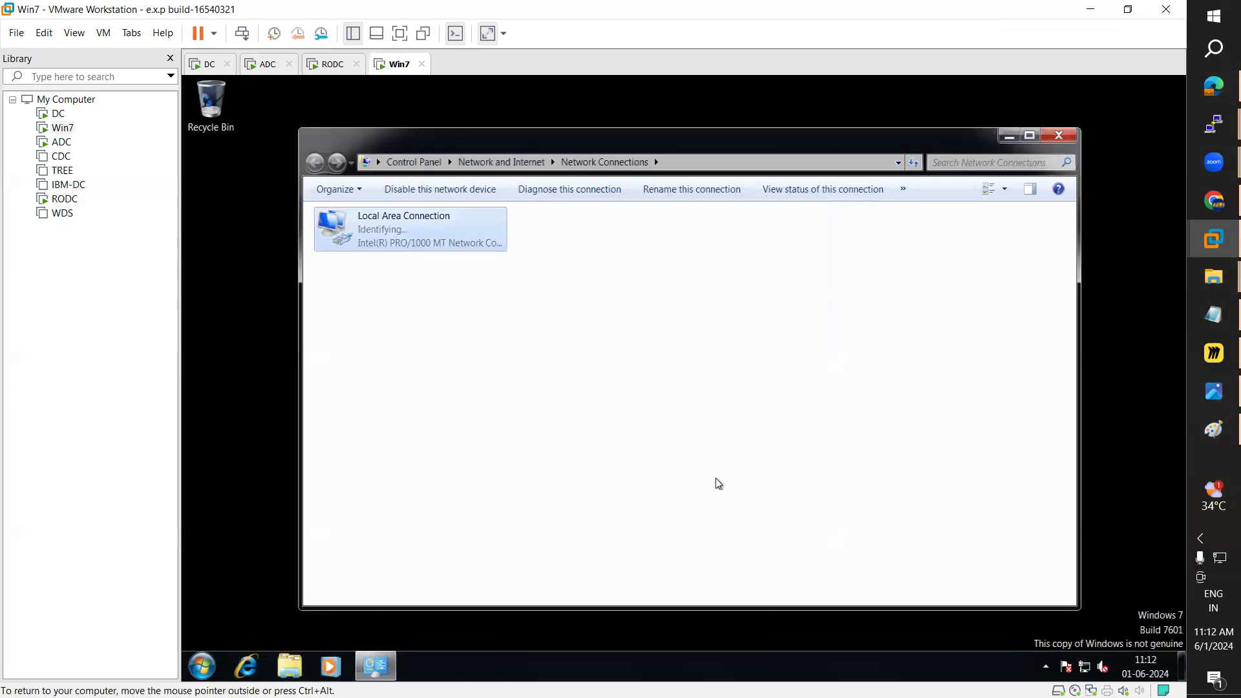
pyautogui.click(333, 73)
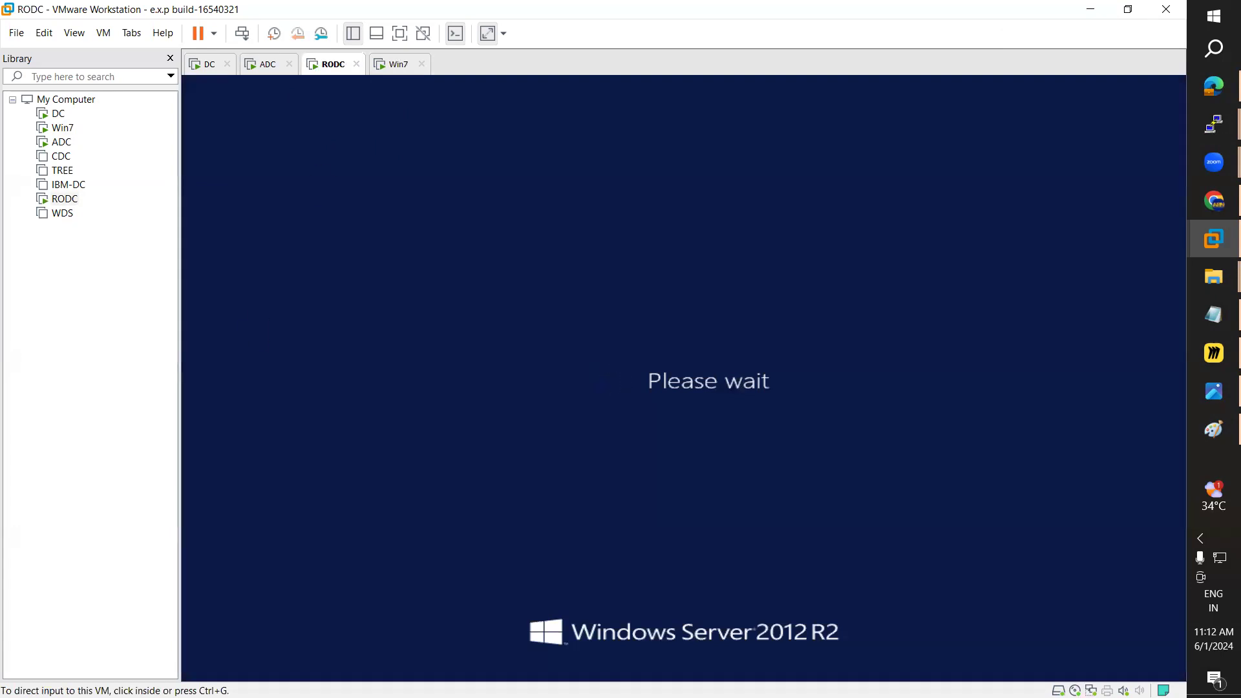
# Step: Check the Win7, RODC, ADC and DC machines, then bring up Routing Servers.PNG
pyautogui.click(389, 64)
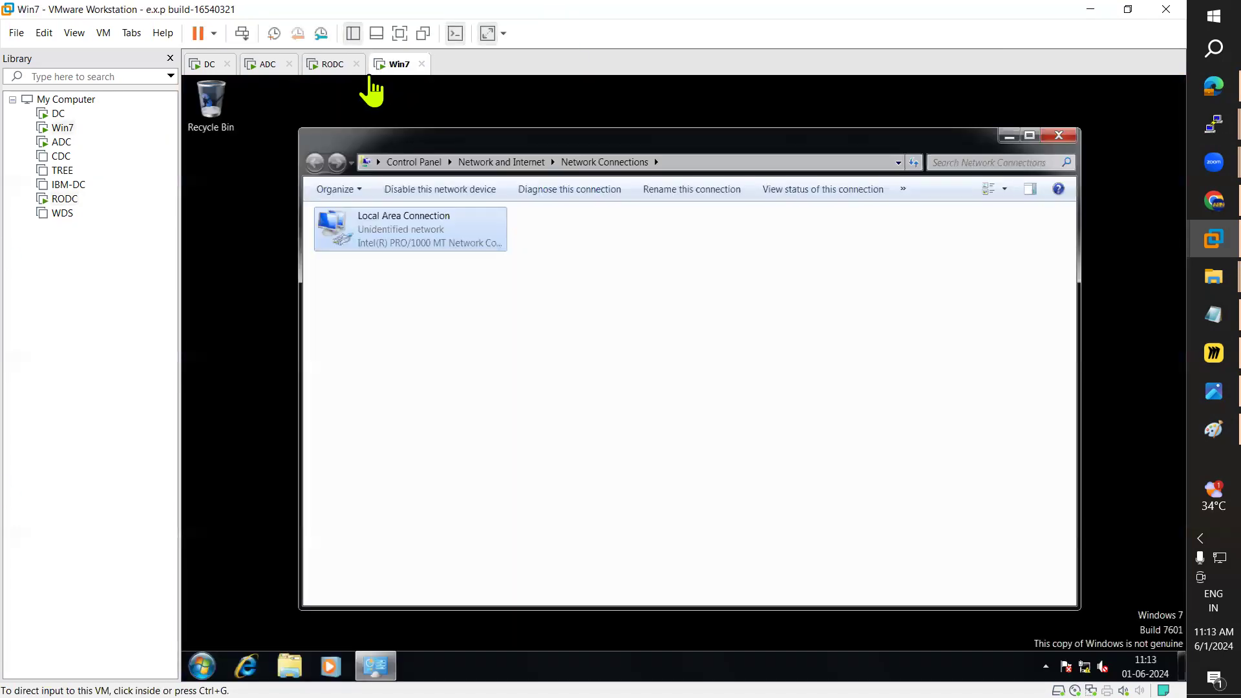
pyautogui.click(328, 66)
pyautogui.click(266, 65)
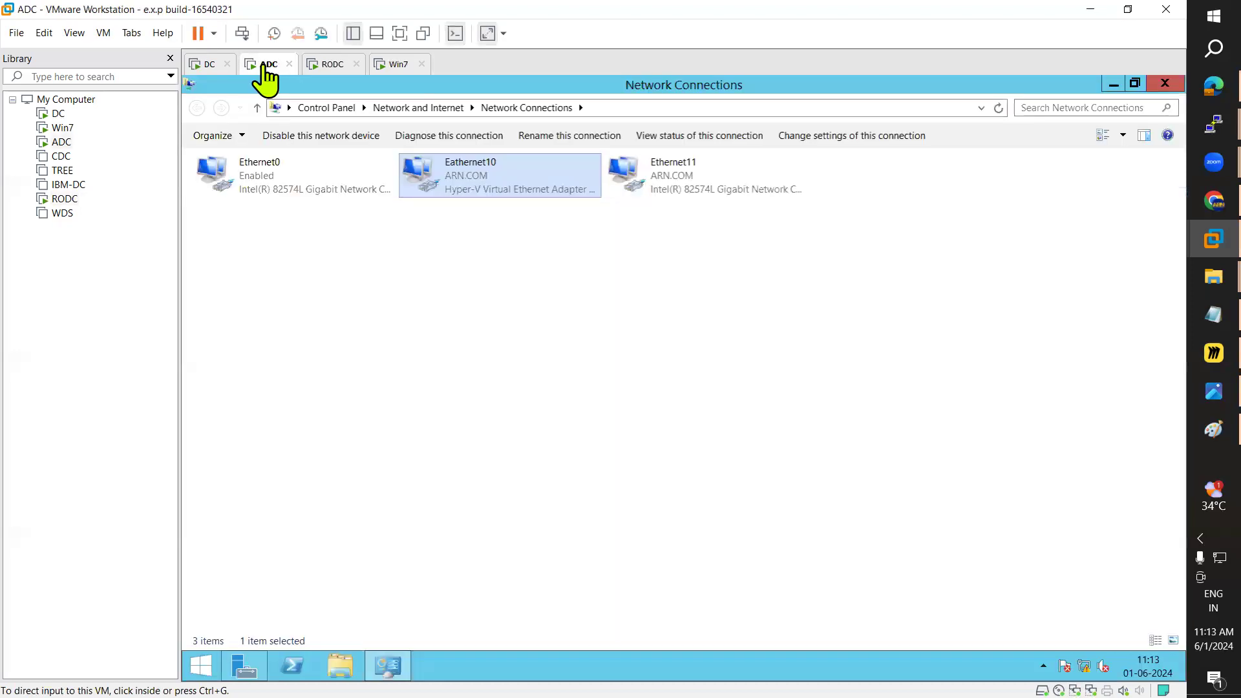
pyautogui.click(208, 66)
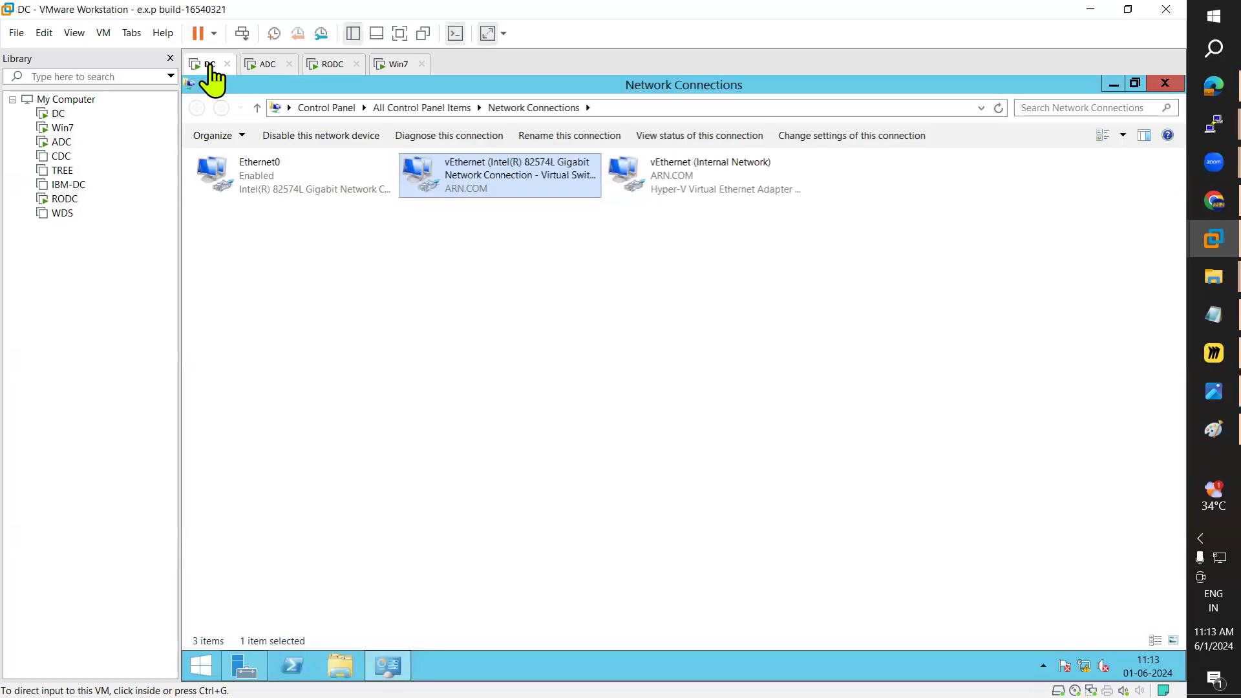
pyautogui.click(288, 72)
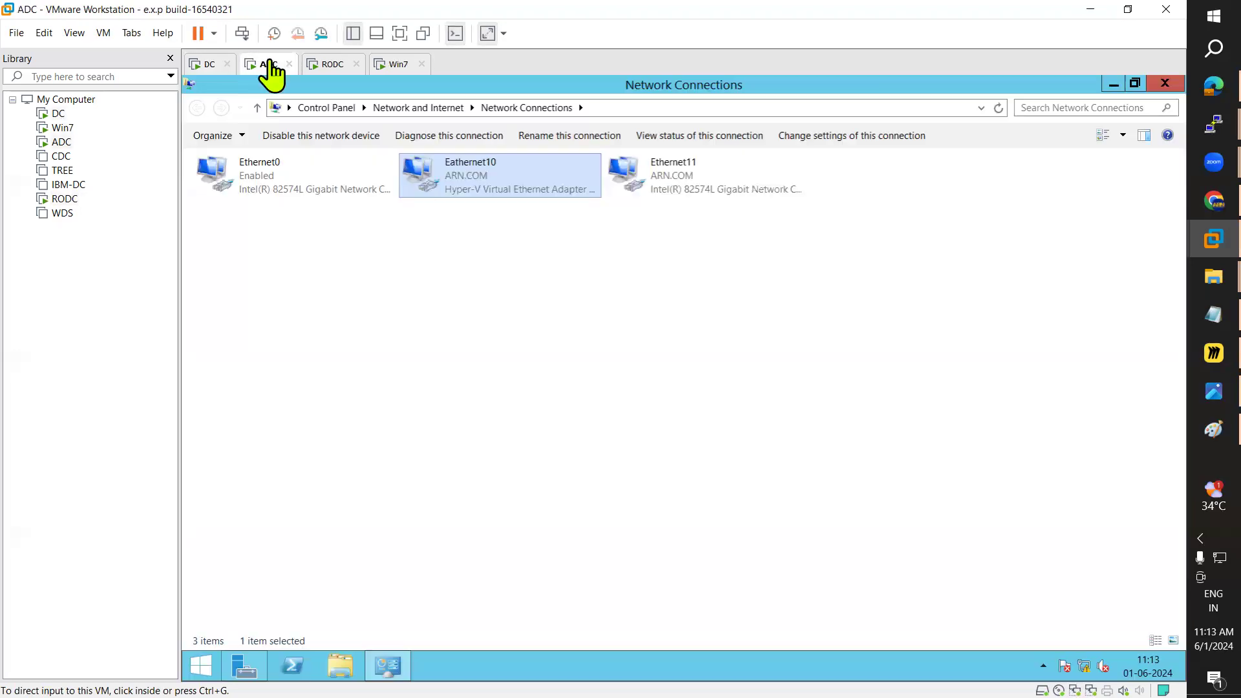
pyautogui.click(330, 67)
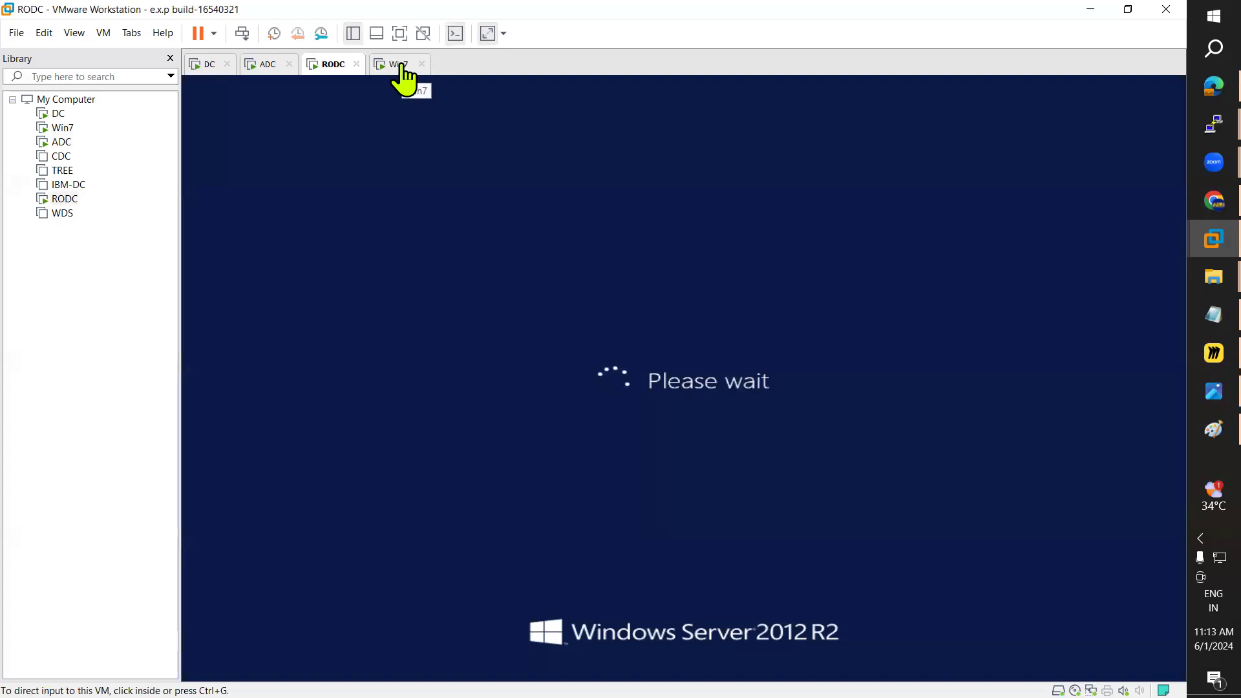
pyautogui.click(399, 67)
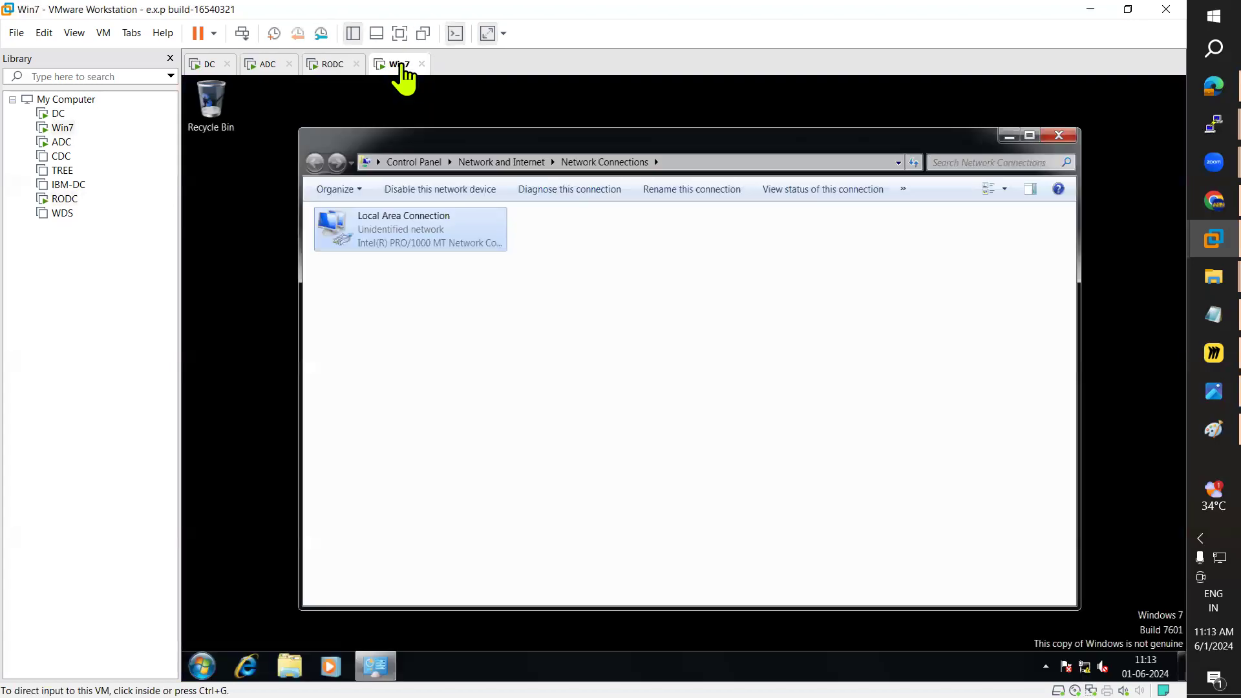
pyautogui.click(1197, 402)
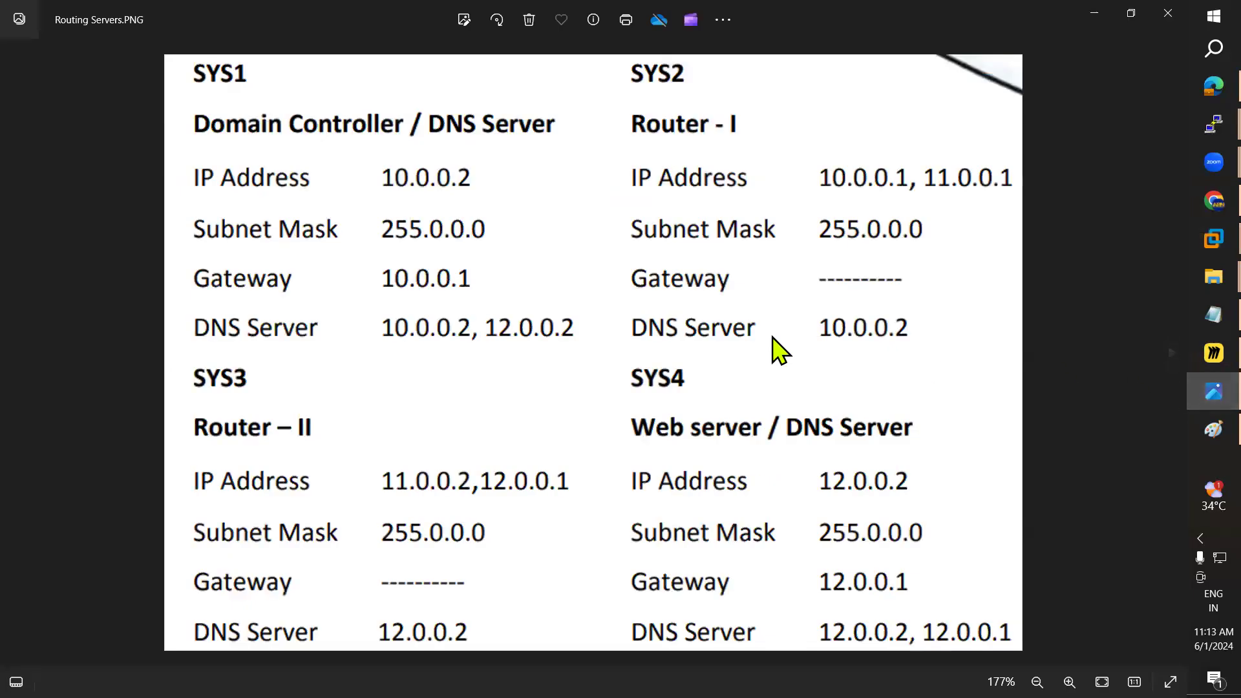
# Step: Underline 10.0.0.2 in black and 12.0.0.2 in red, plus a red SYS1-DNS-to-SYS4 line
pyautogui.click(1195, 427)
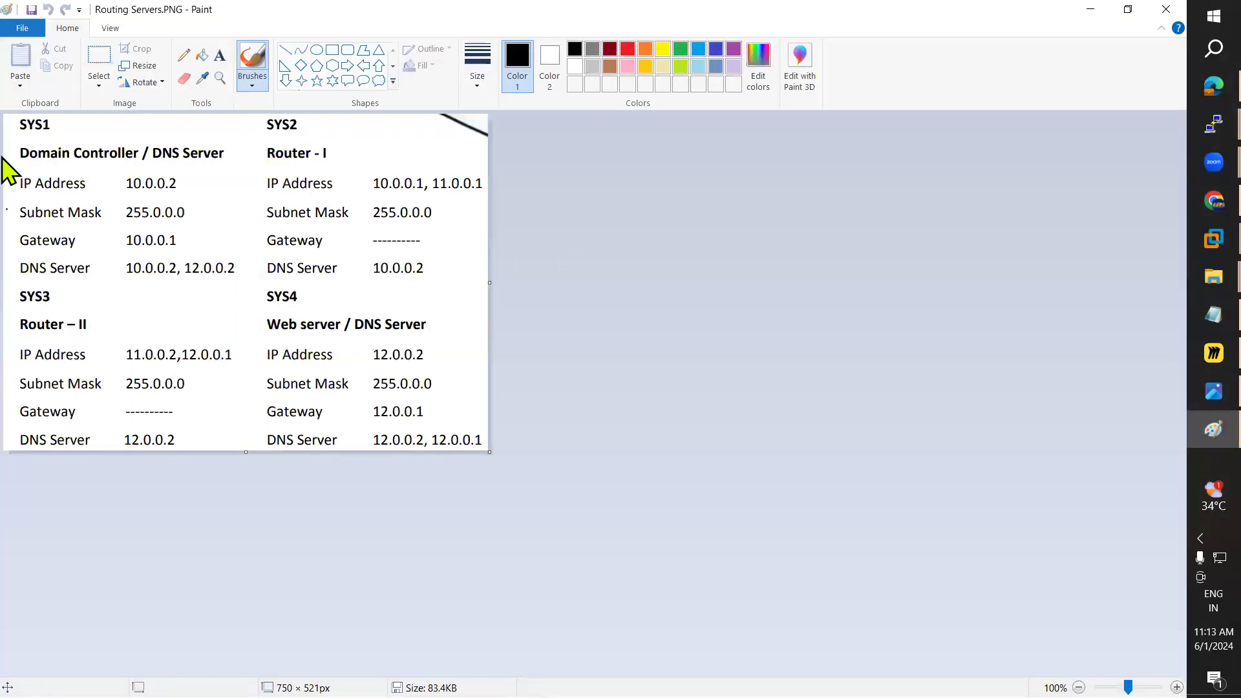
pyautogui.click(184, 56)
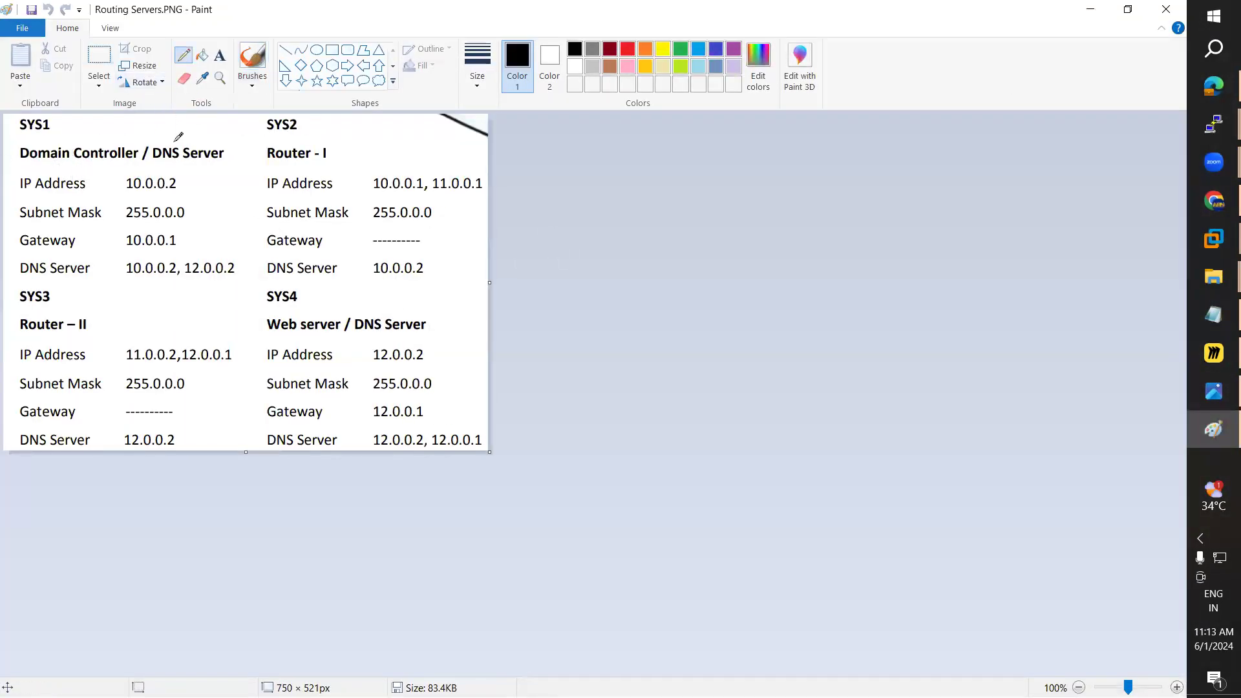
pyautogui.moveTo(123, 195); pyautogui.dragTo(169, 195)
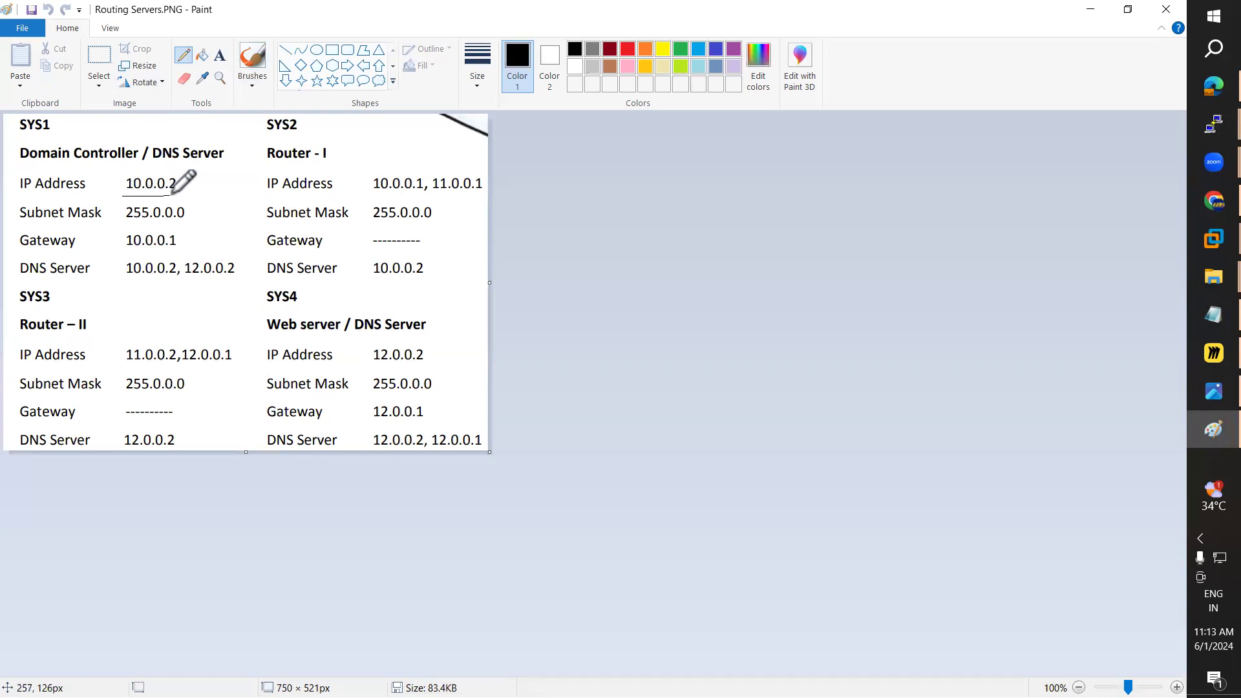
pyautogui.click(630, 50)
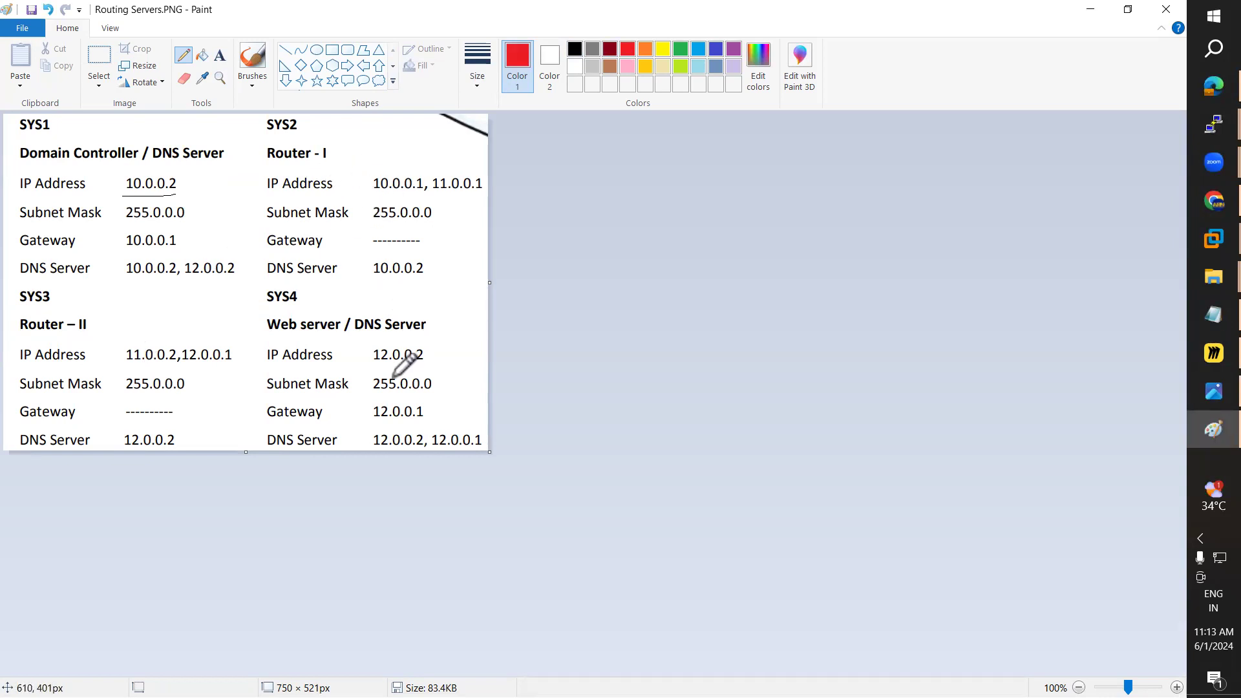
pyautogui.moveTo(373, 366); pyautogui.dragTo(412, 367)
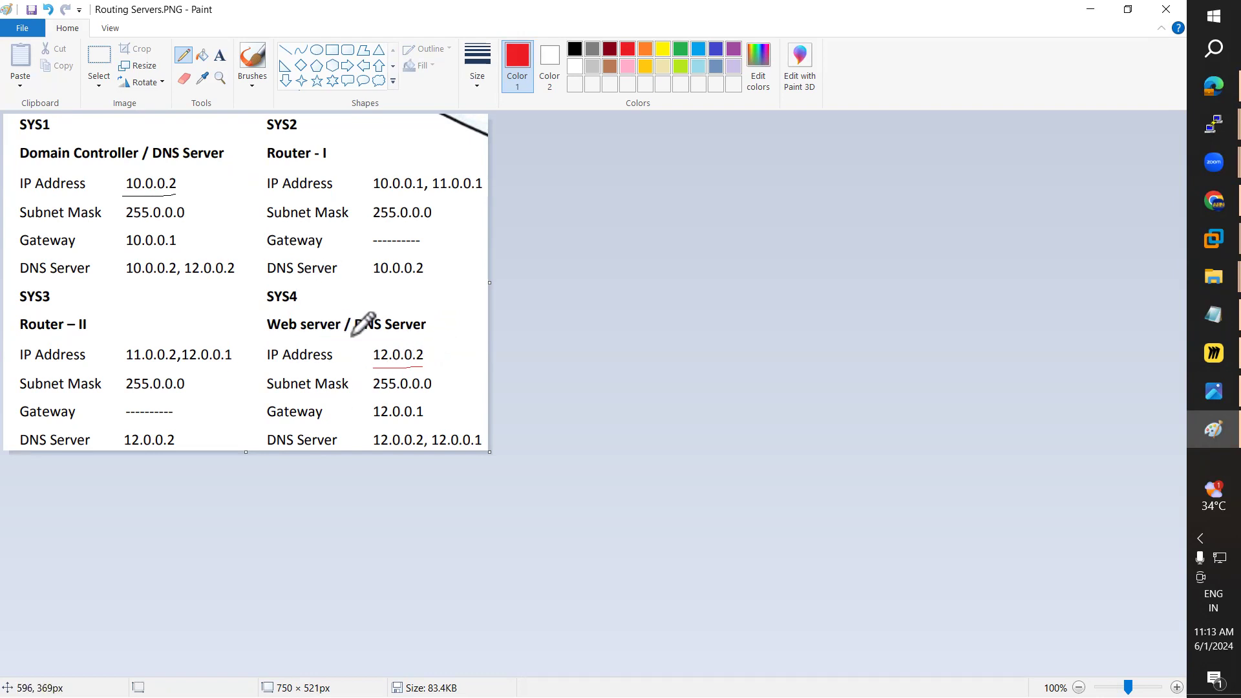
pyautogui.moveTo(223, 280); pyautogui.dragTo(256, 310)
pyautogui.click(1192, 354)
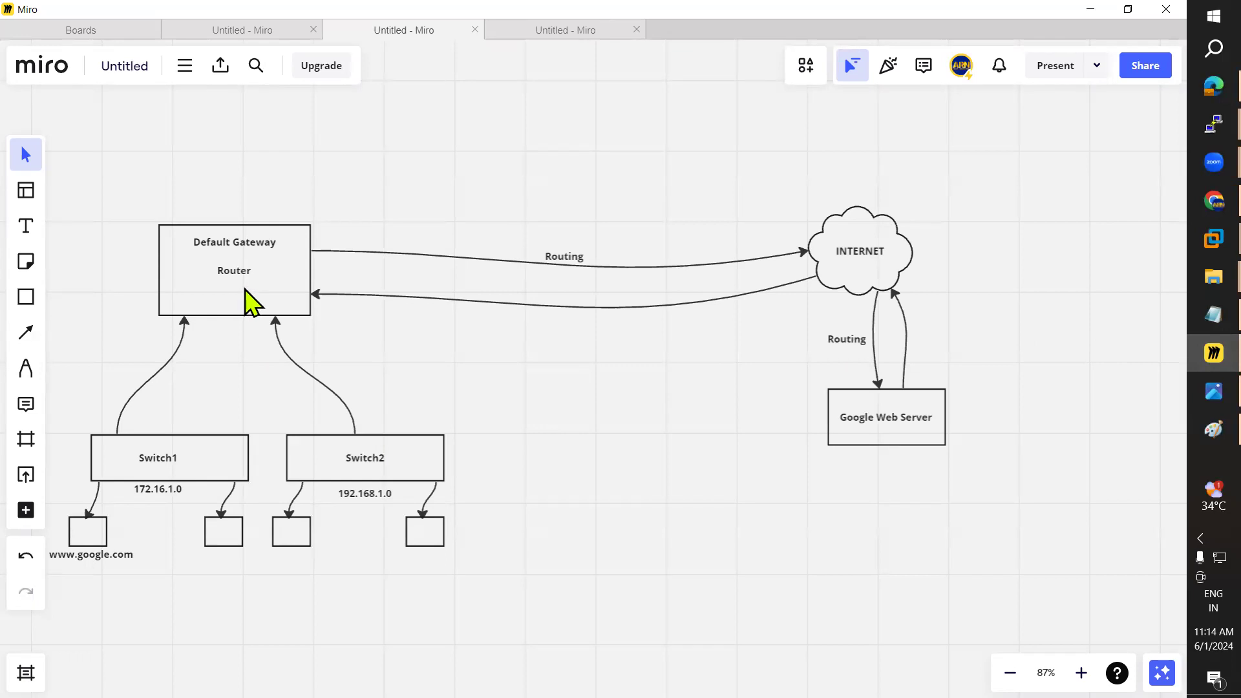
pyautogui.click(1090, 9)
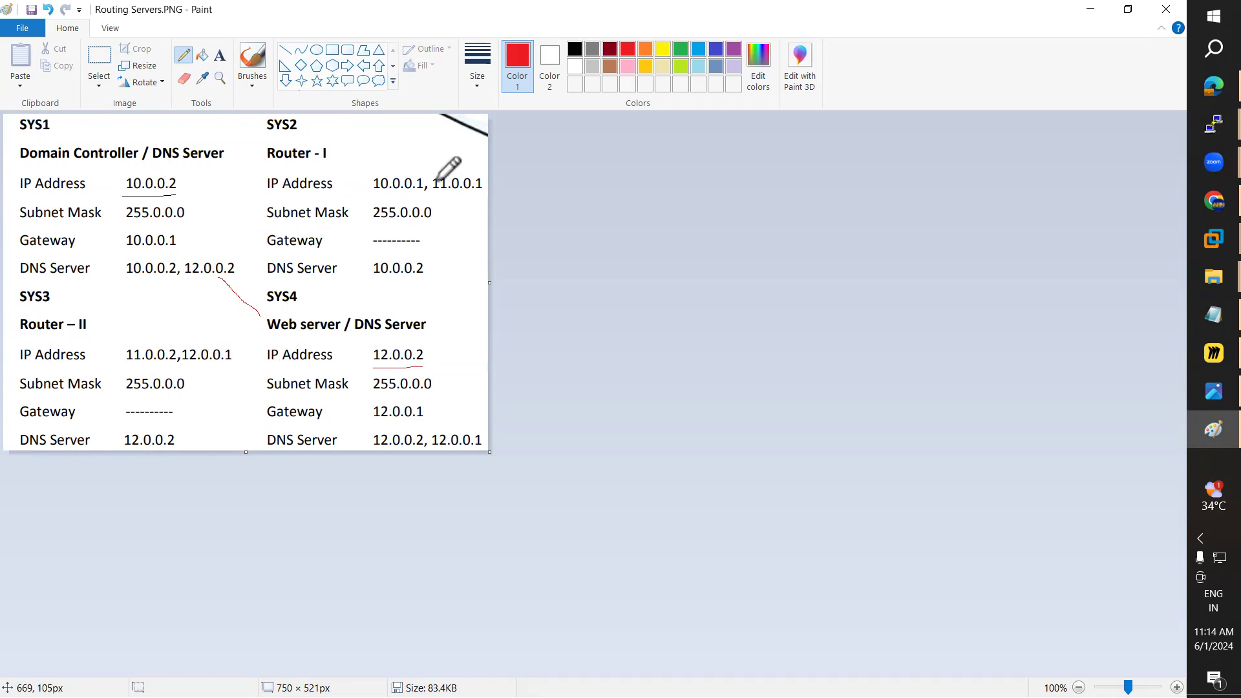
# Step: Underline 10.0.0.1 and 12.0.0.1 in red, mark 255.0.0.0, and draw a green SYS2–Router II line
pyautogui.moveTo(374, 193); pyautogui.dragTo(424, 193)
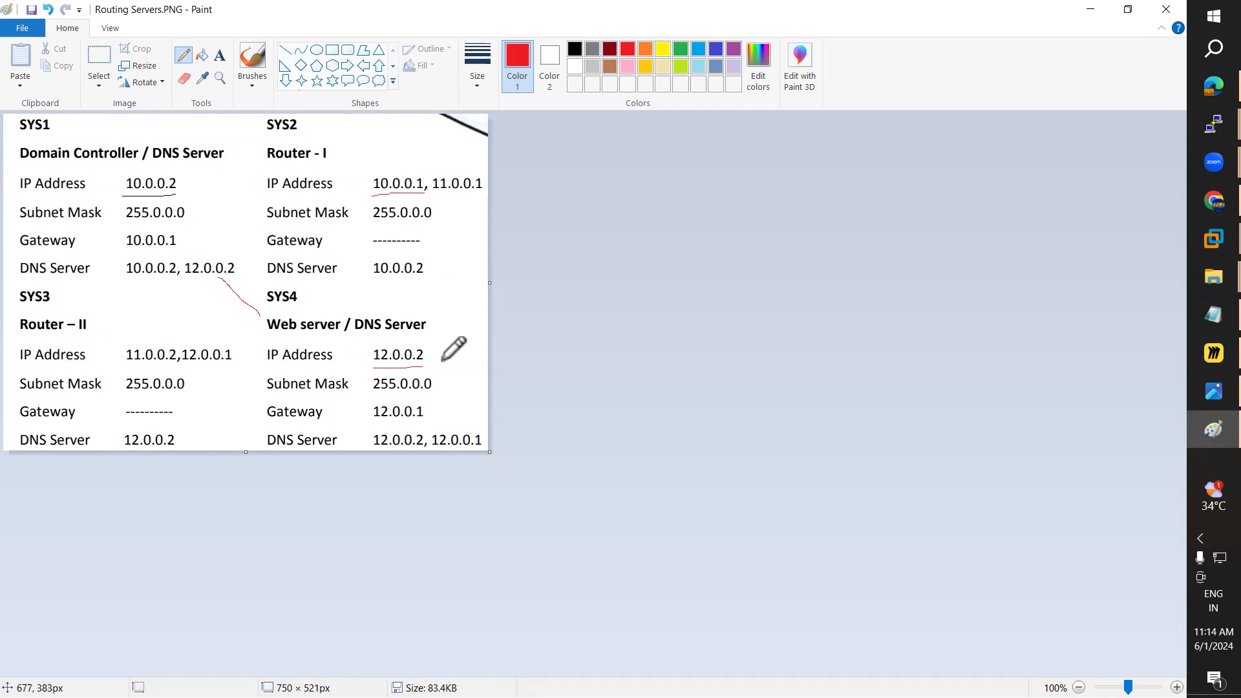
pyautogui.moveTo(182, 363)
pyautogui.mouseDown()
pyautogui.moveTo(216, 365)
pyautogui.moveTo(248, 393)
pyautogui.mouseUp()
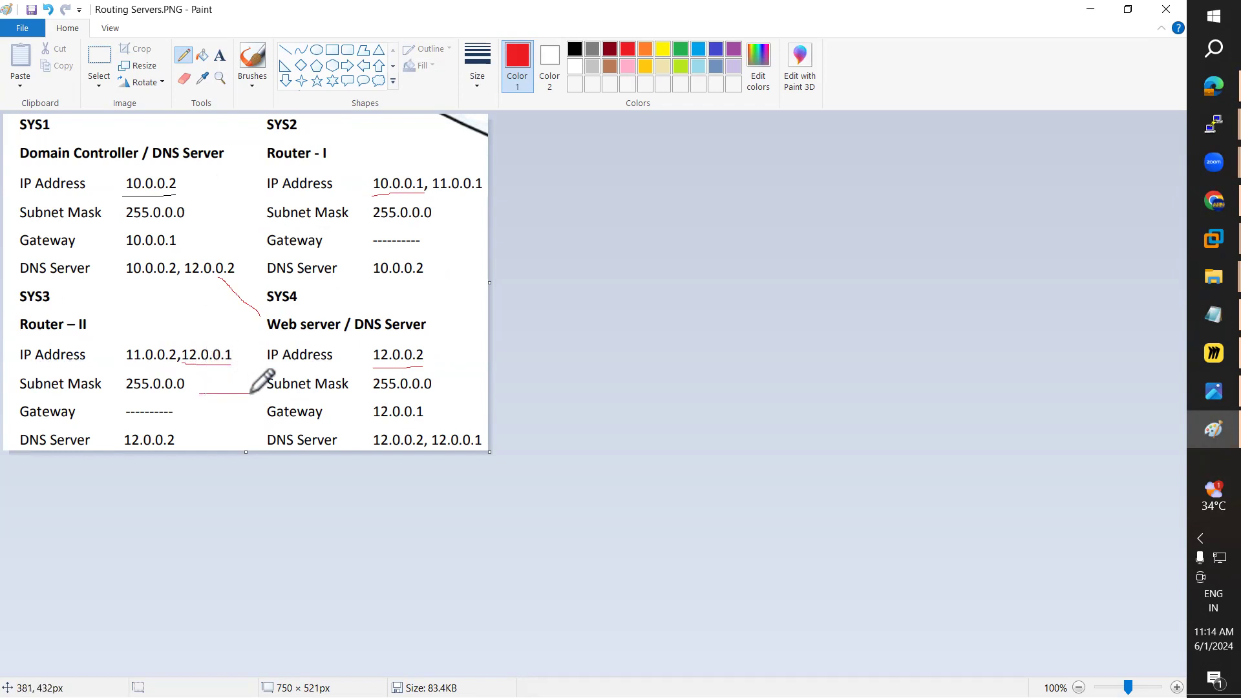
pyautogui.moveTo(187, 212); pyautogui.dragTo(255, 212)
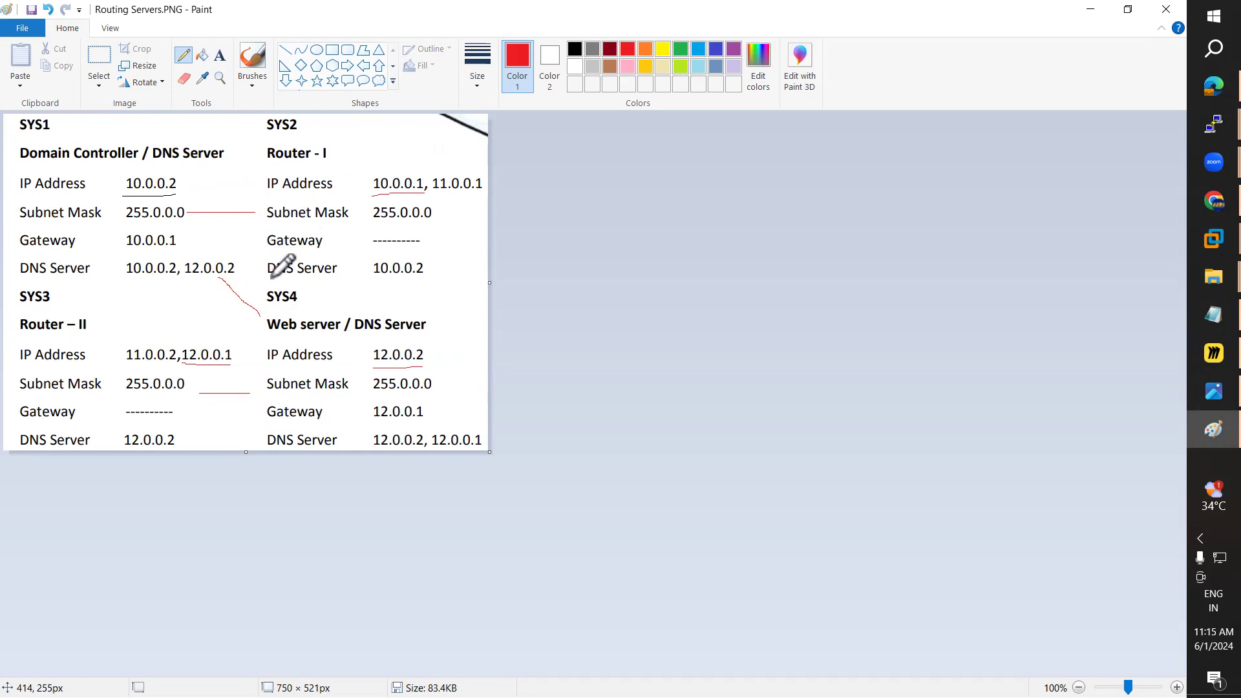
pyautogui.click(681, 49)
pyautogui.moveTo(274, 271); pyautogui.dragTo(144, 324)
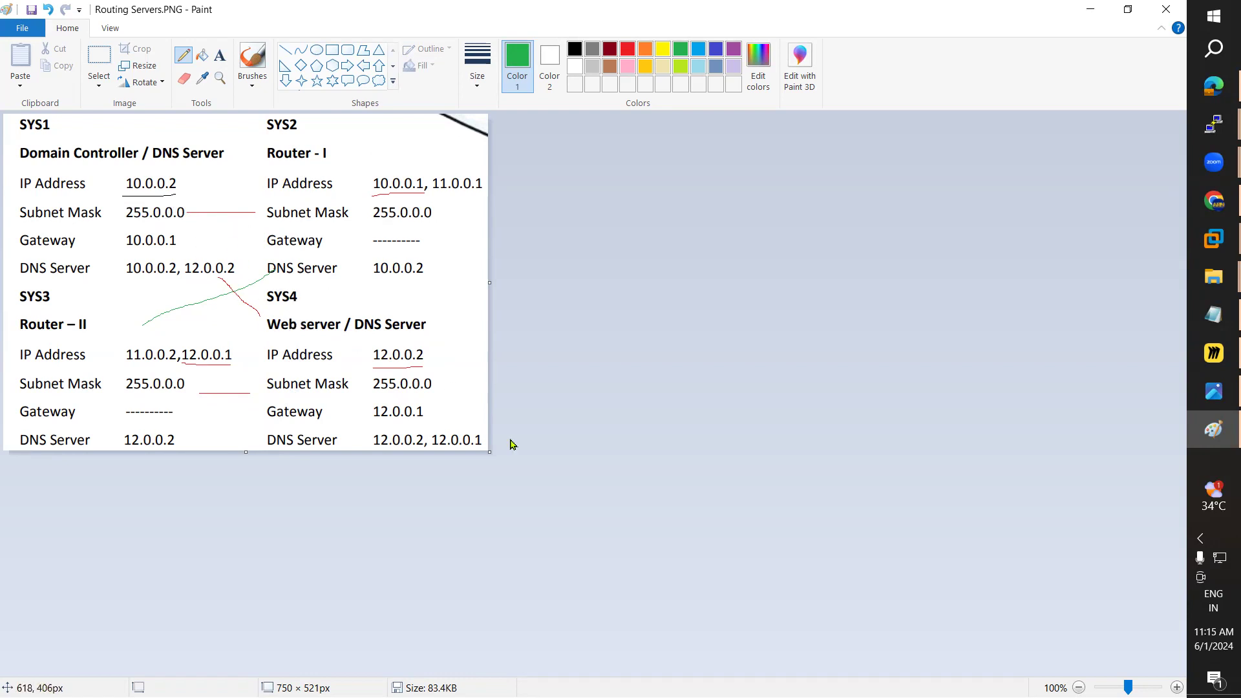
# Step: Switch from the Paint diagram to the RODC virtual machine window via the taskbar preview
pyautogui.moveTo(1190, 239)
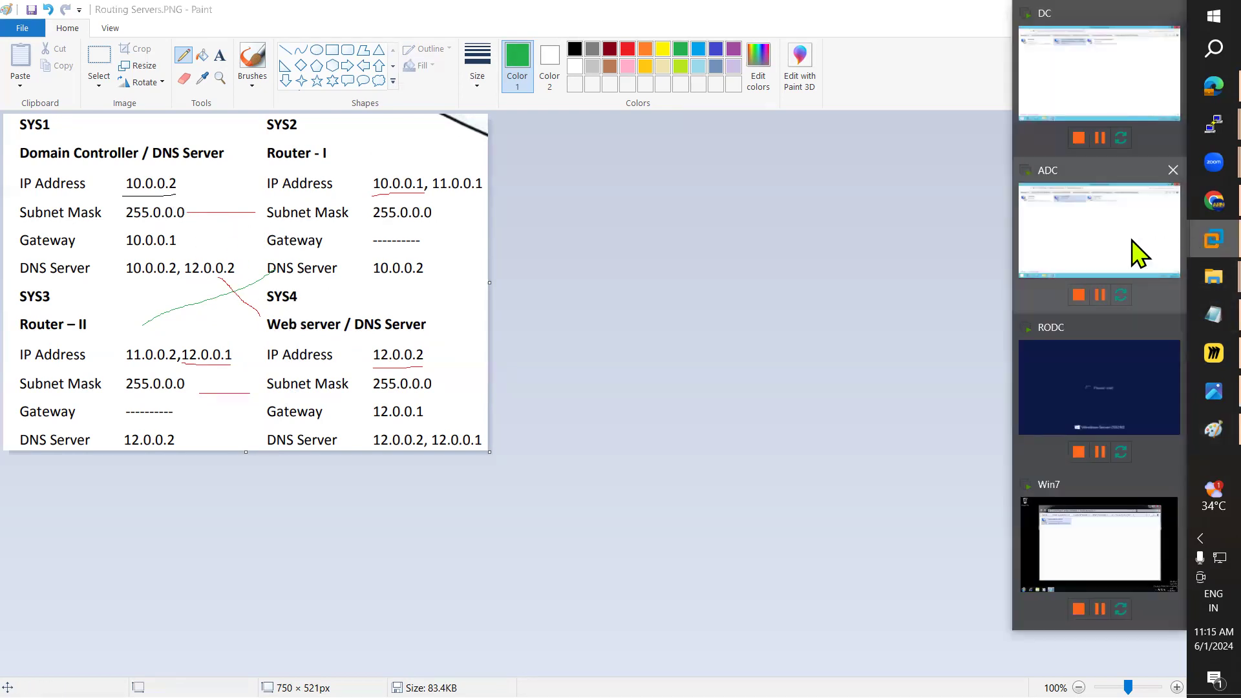
pyautogui.click(1073, 388)
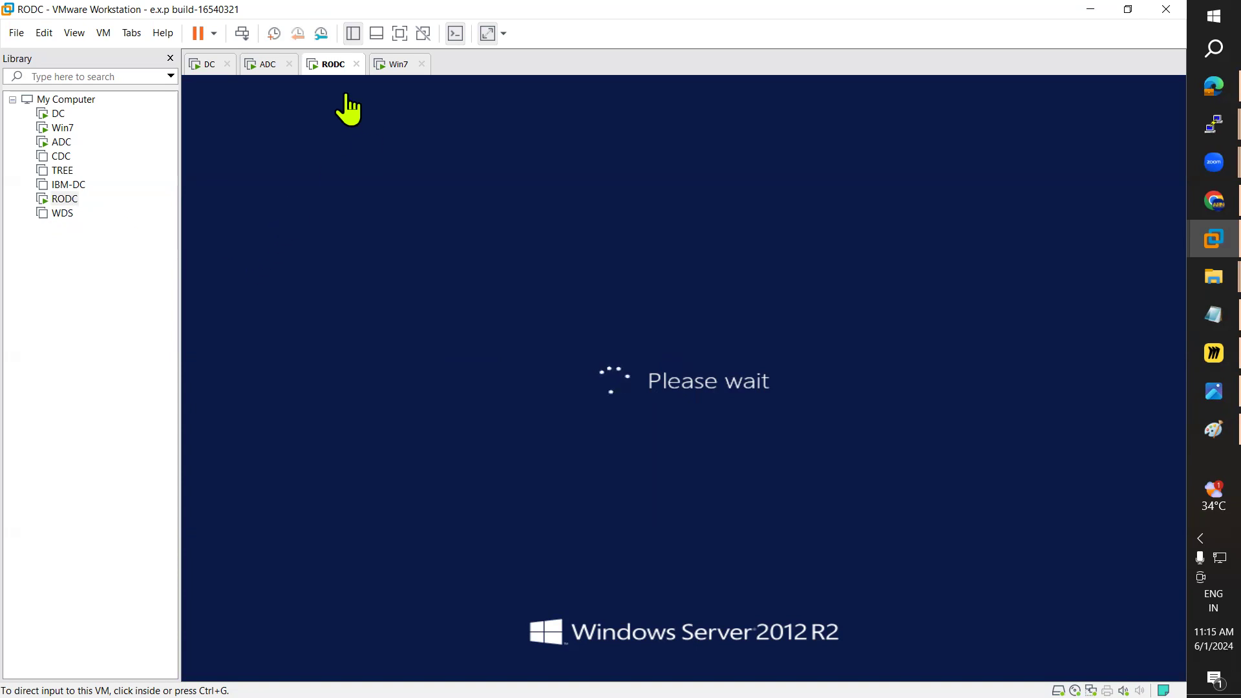
pyautogui.click(272, 64)
pyautogui.click(325, 64)
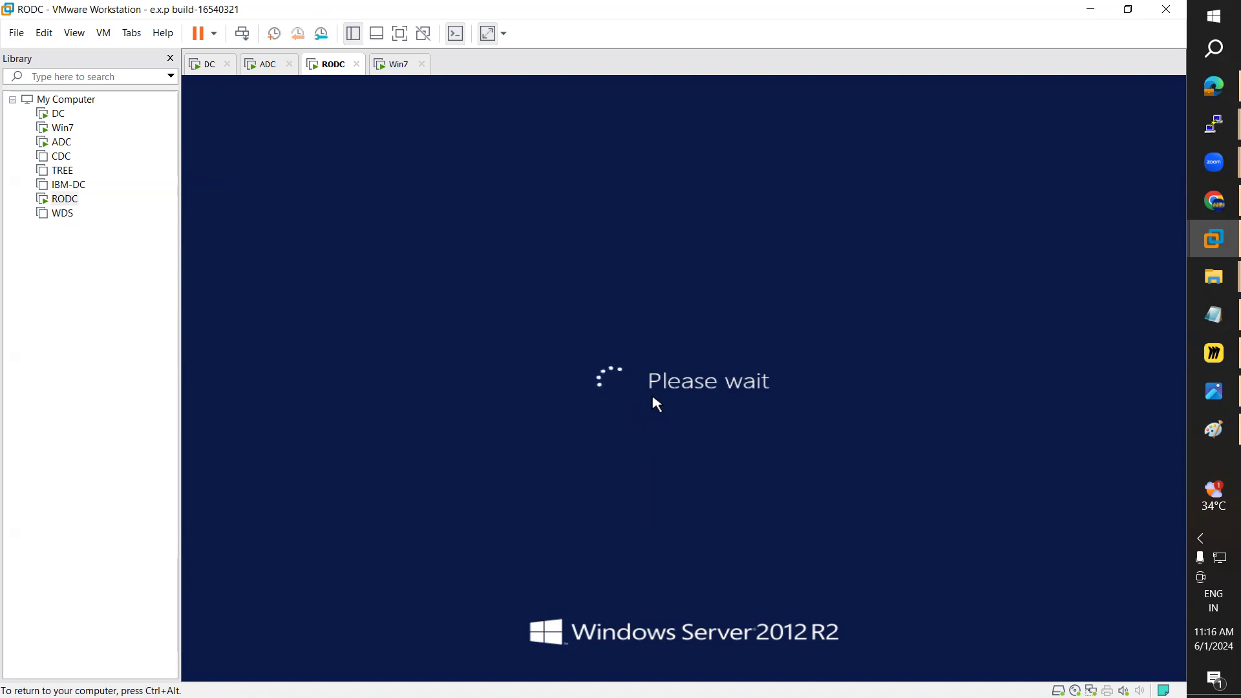
# Step: Power on the CDC virtual machine from the Library and check RODC and CDC booting
pyautogui.click(65, 159)
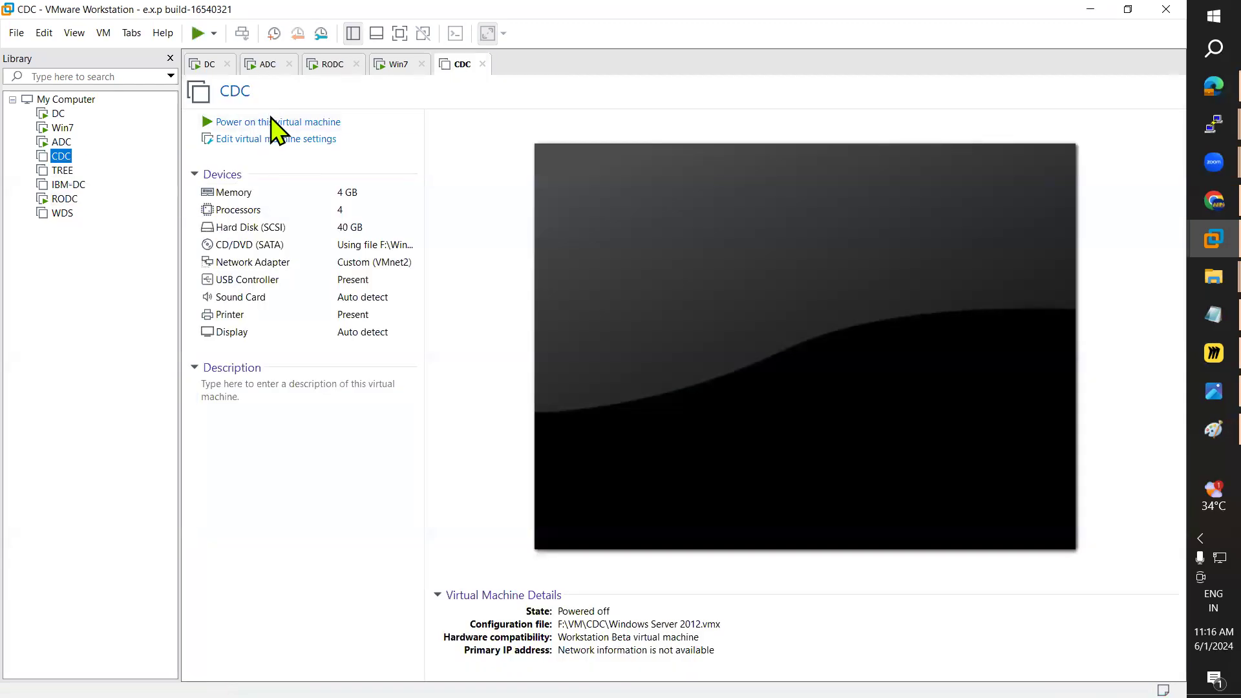
pyautogui.click(270, 123)
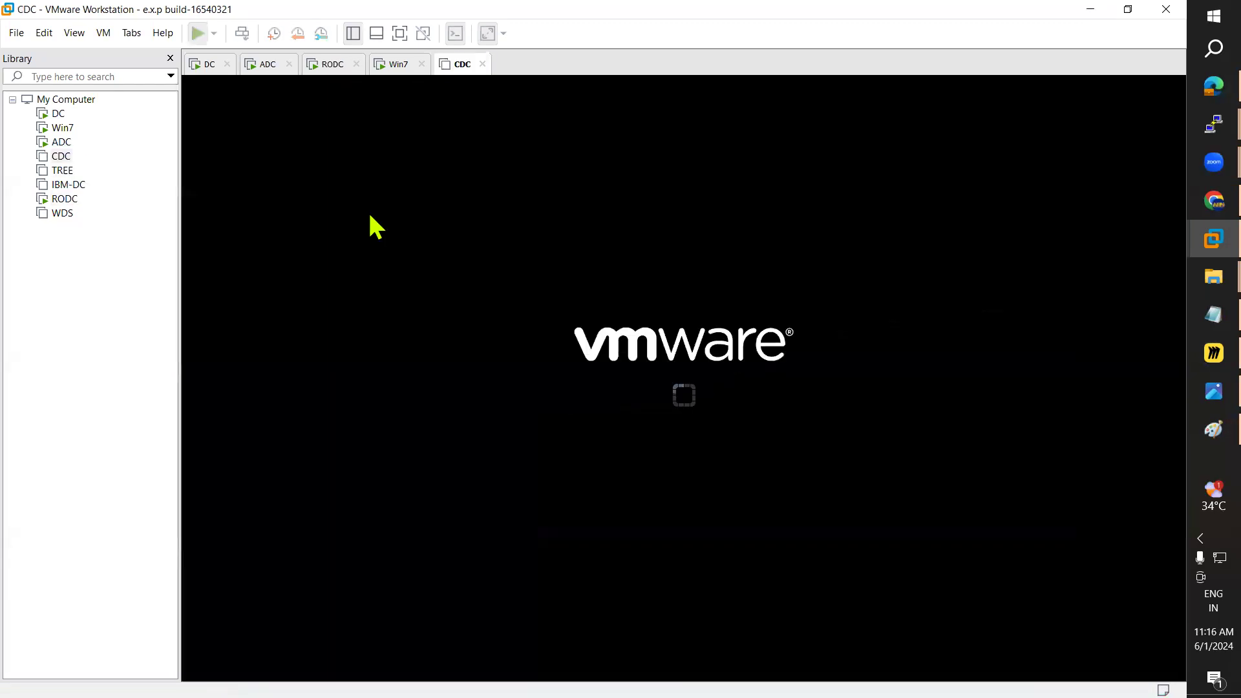
pyautogui.click(333, 64)
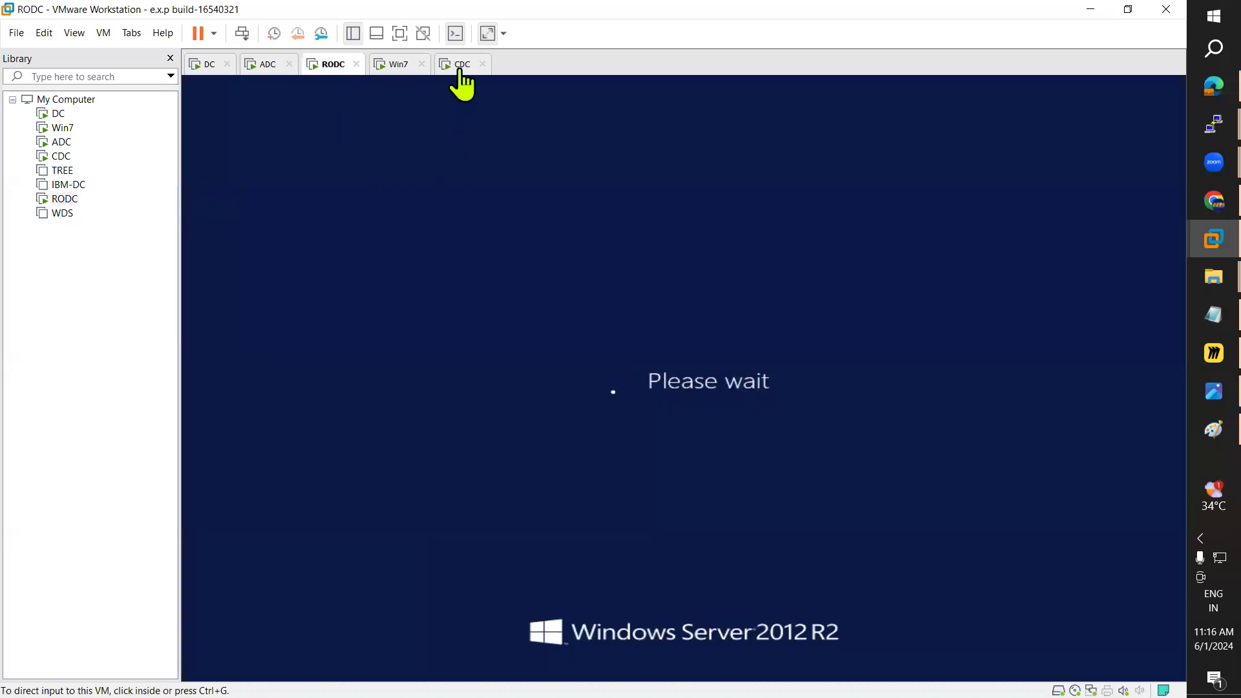
pyautogui.click(460, 66)
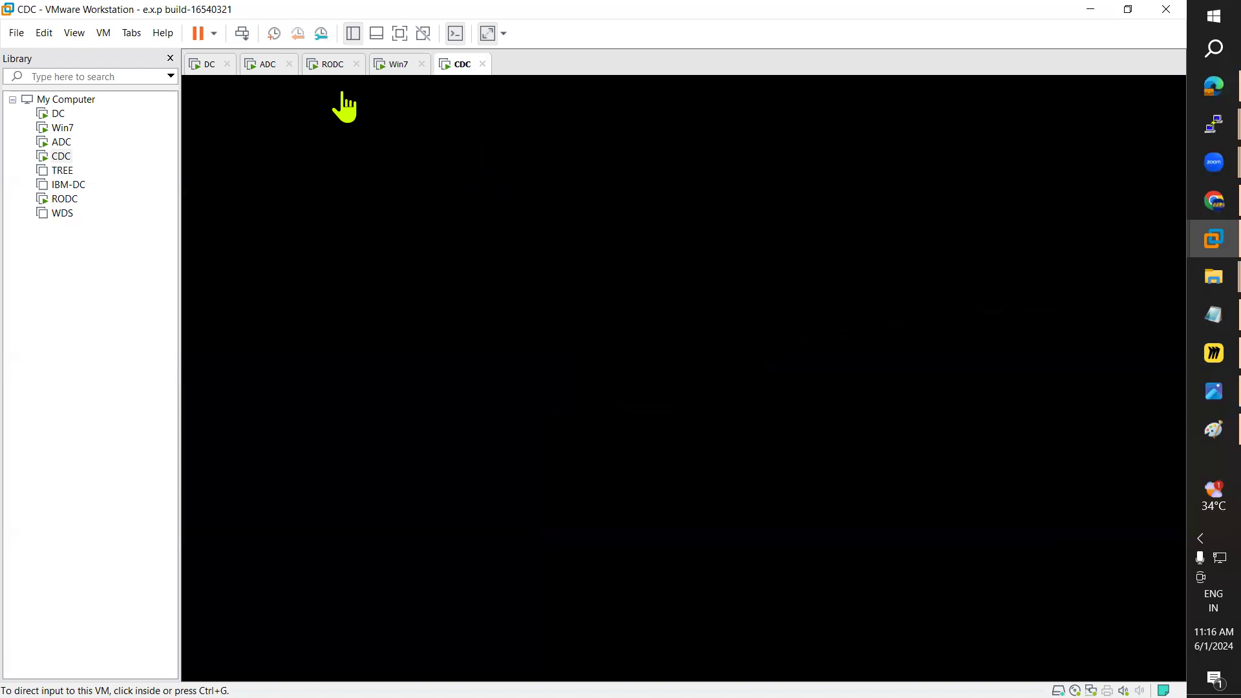
# Step: Keep alternating between the RODC and CDC tabs until RODC reaches its lock screen
pyautogui.click(330, 64)
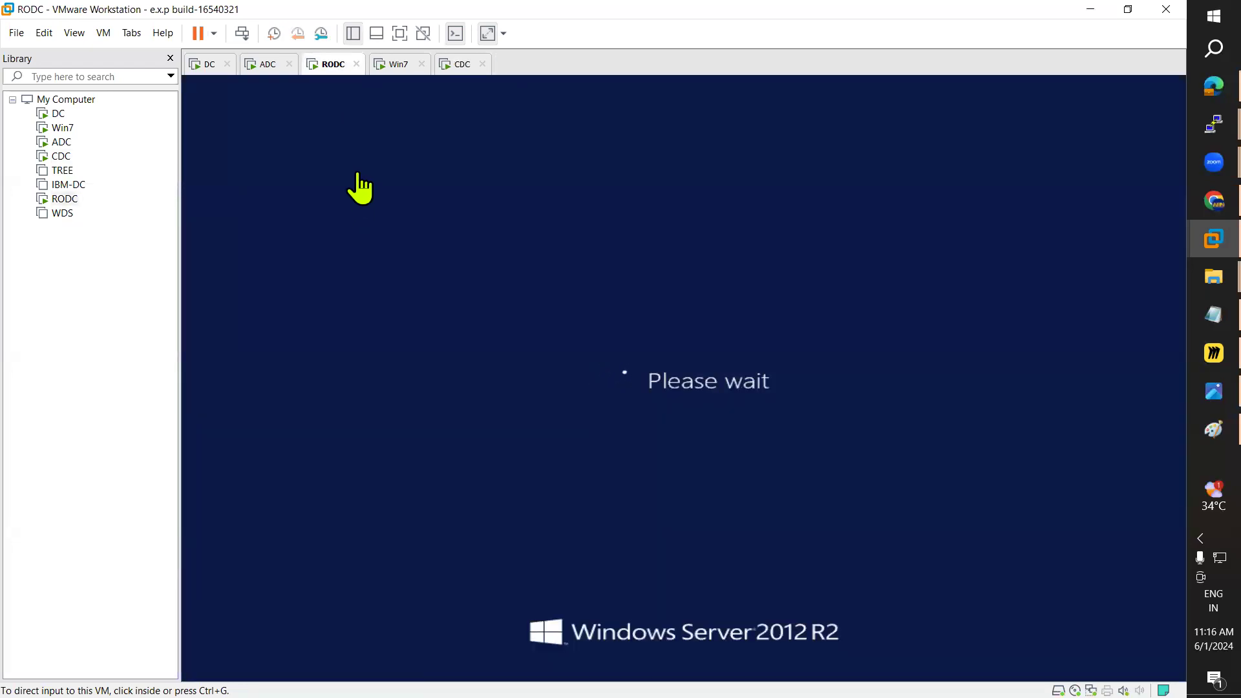
pyautogui.click(462, 64)
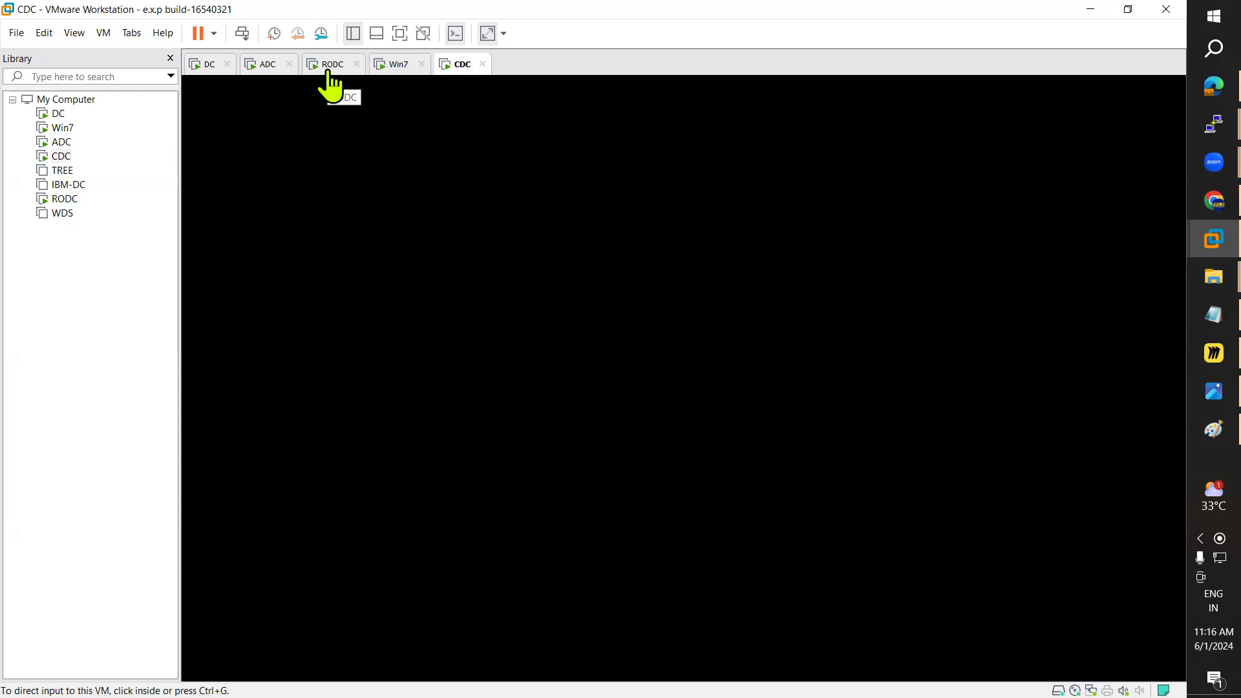
pyautogui.click(331, 71)
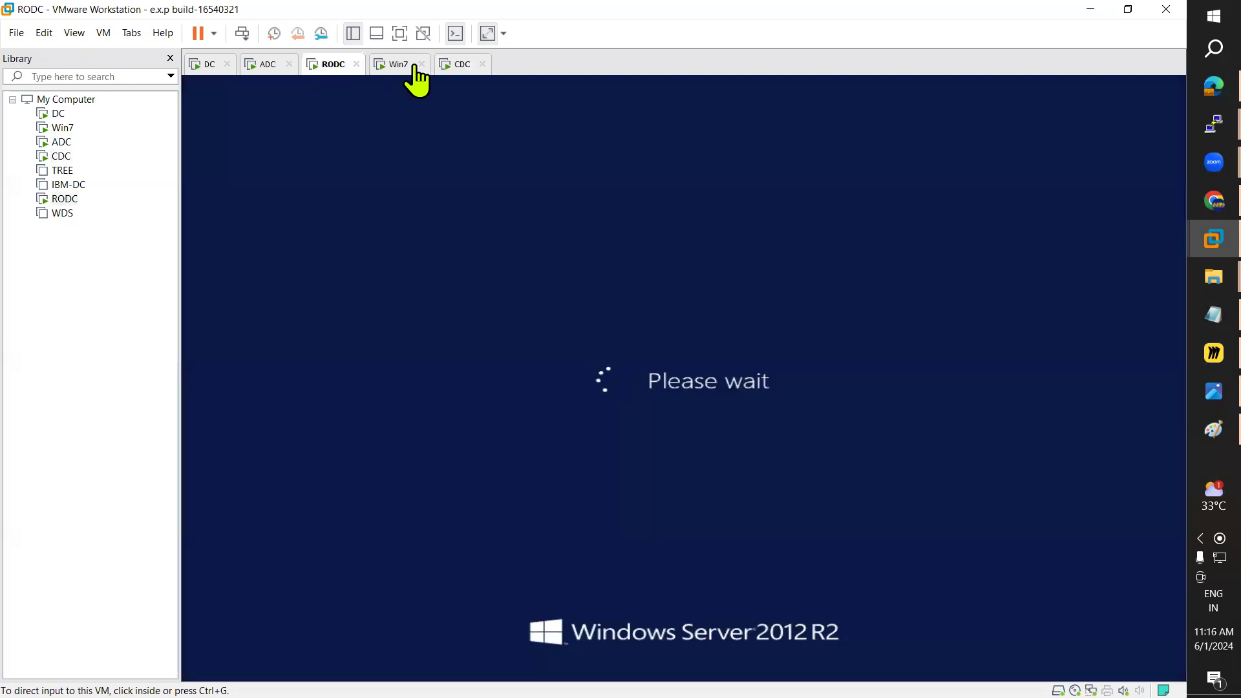
pyautogui.click(463, 66)
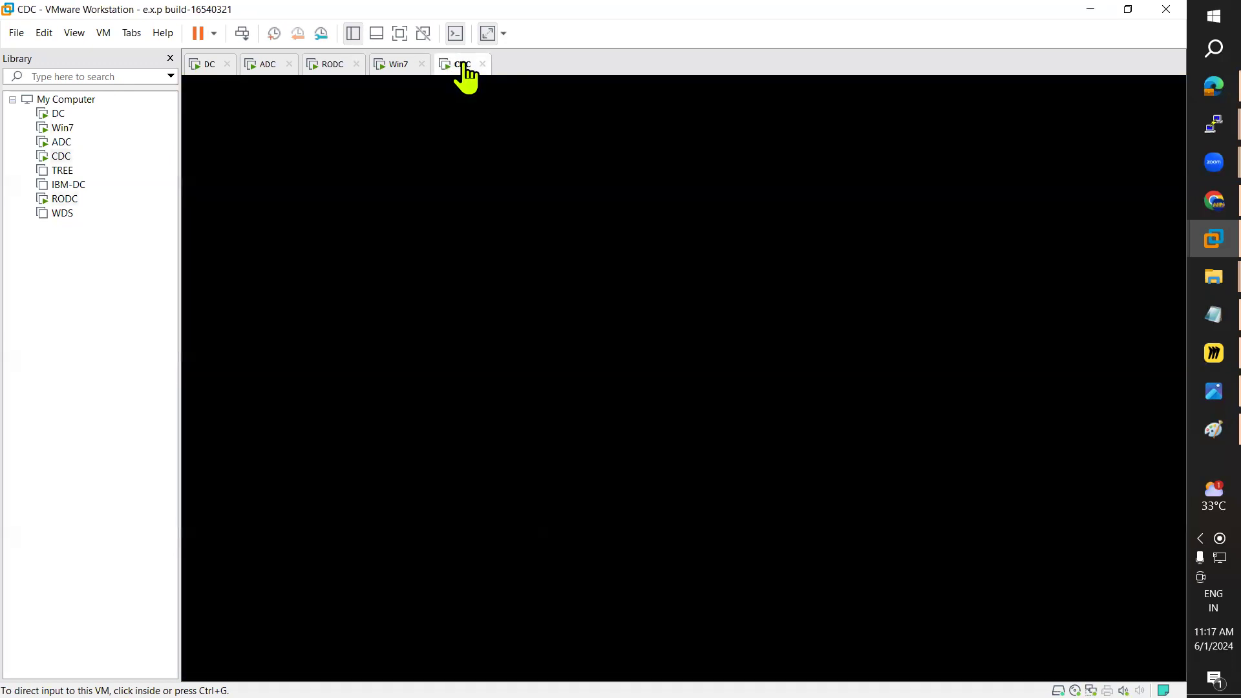
pyautogui.click(340, 71)
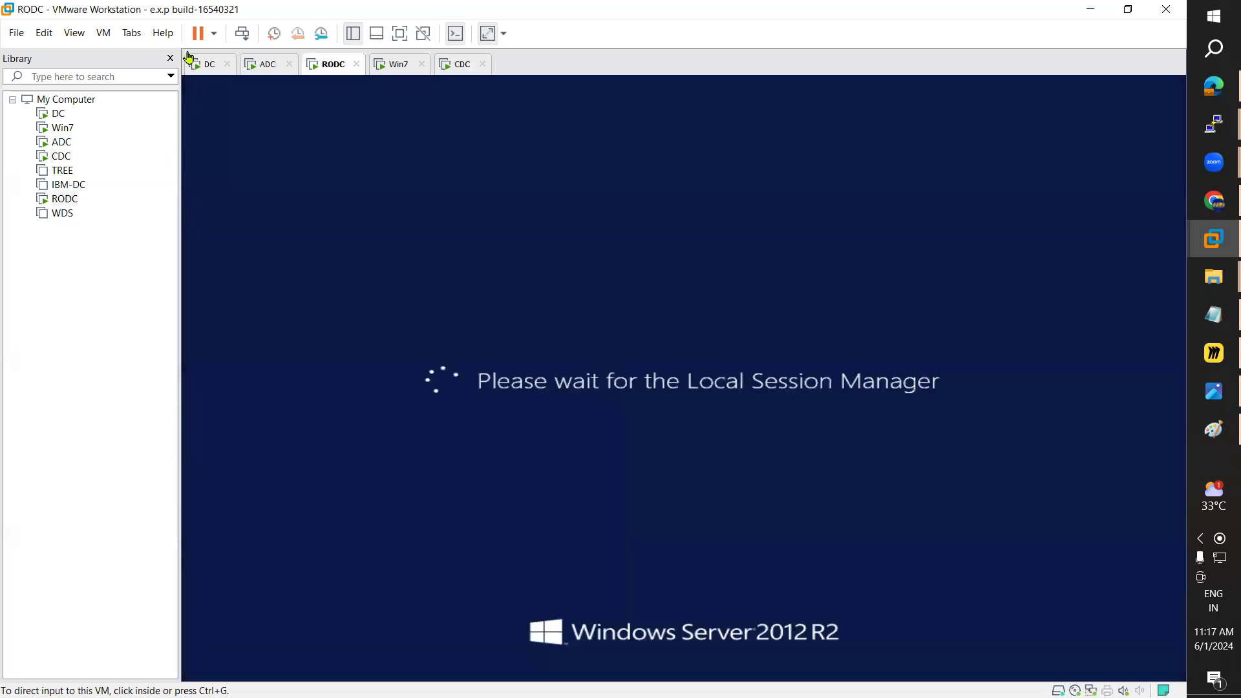
pyautogui.click(463, 66)
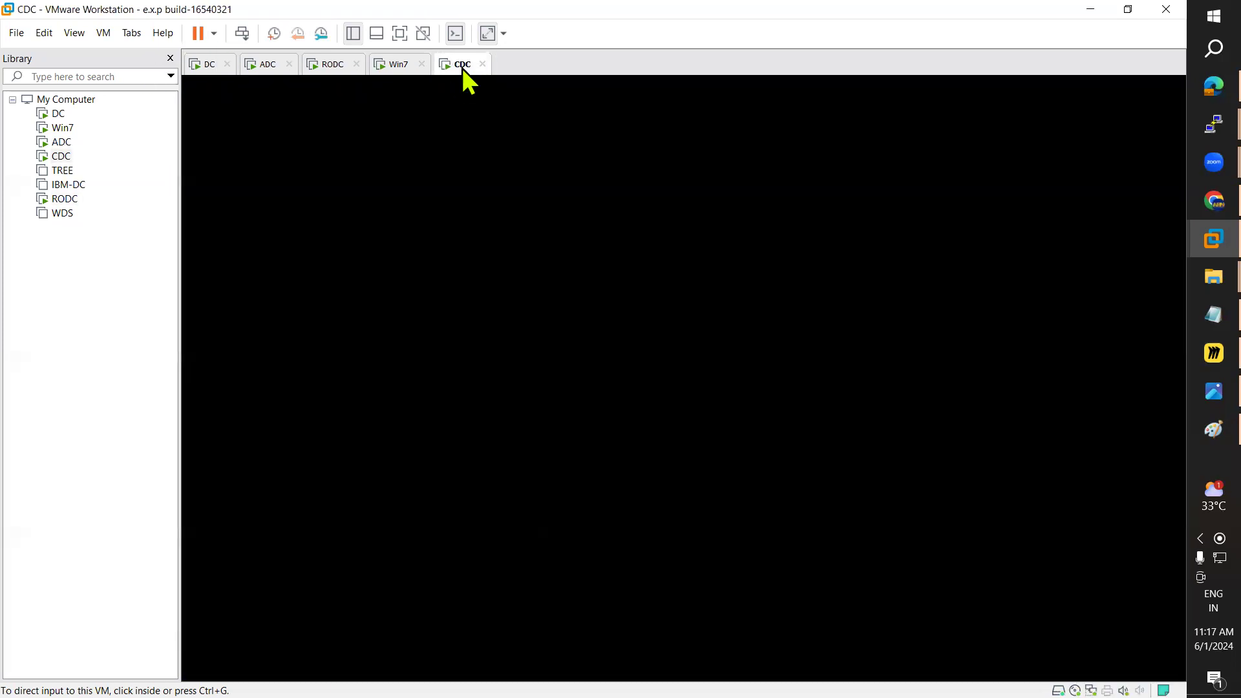
pyautogui.click(331, 66)
pyautogui.click(105, 34)
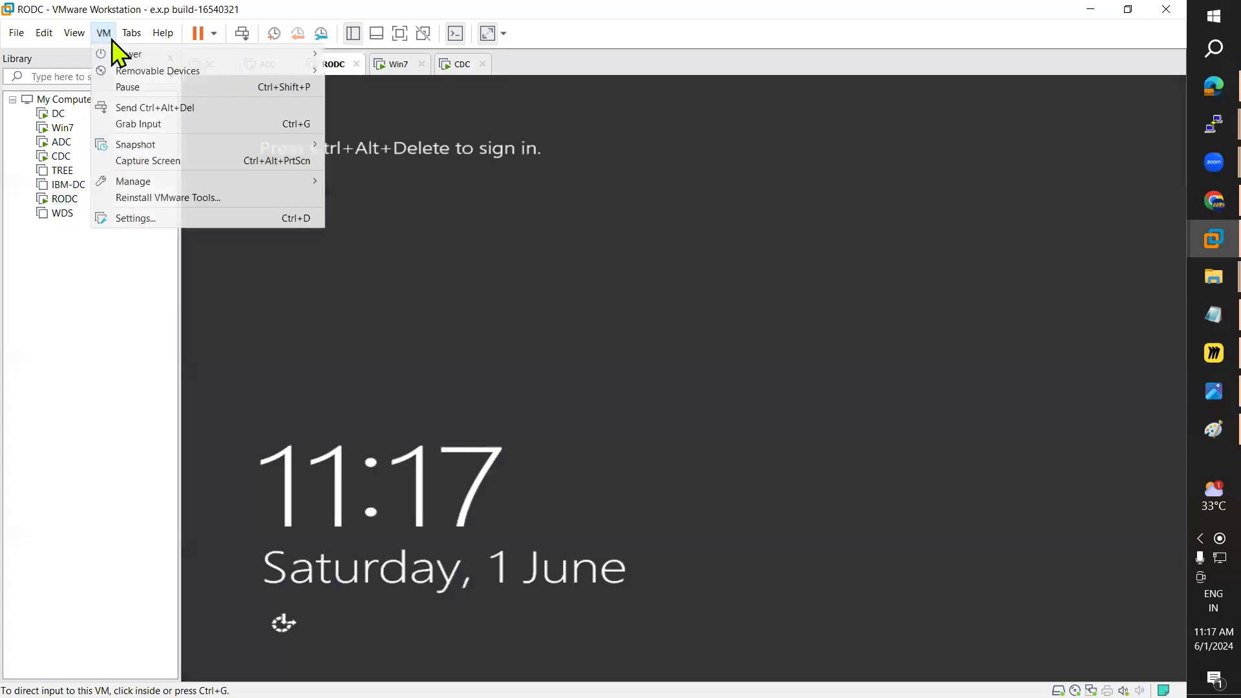
# Step: Send Ctrl+Alt+Del to RODC and enter the administrator password; sign-in fails with no logon servers
pyautogui.click(217, 108)
pyautogui.click(662, 279)
pyautogui.hotkey('ctrl', 'alt')
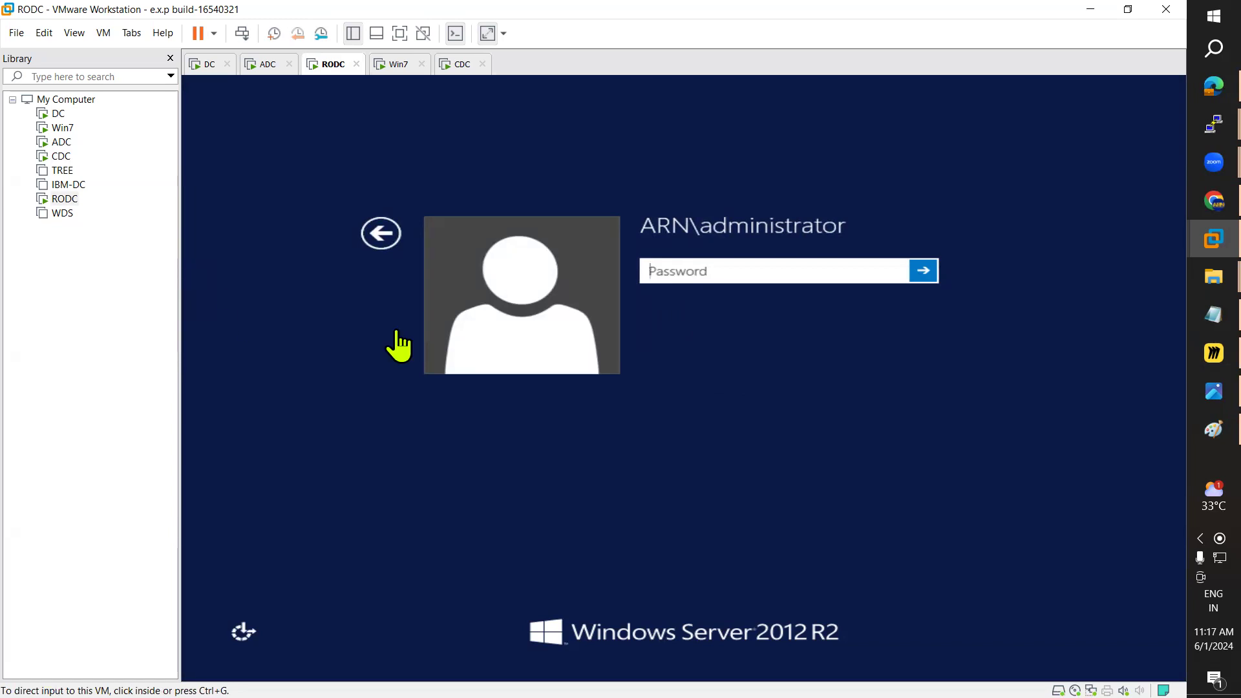
pyautogui.click(686, 272)
pyautogui.write('Pas')
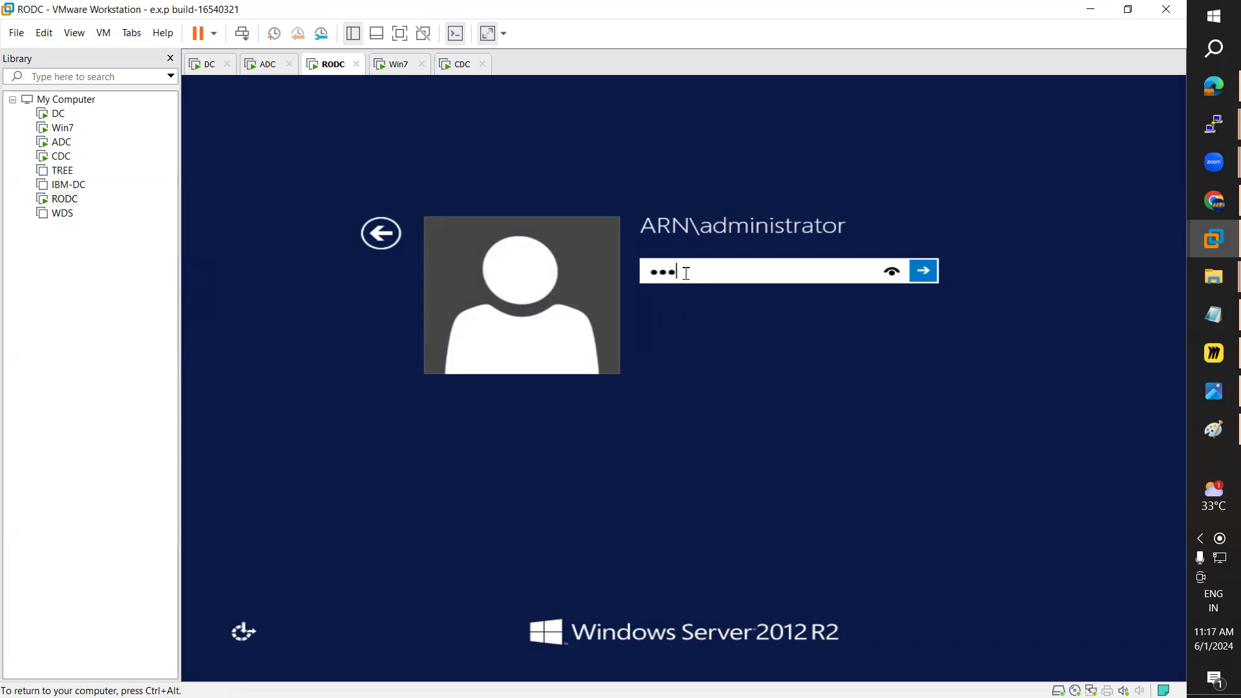
pyautogui.write('sword1')
pyautogui.press('Return')
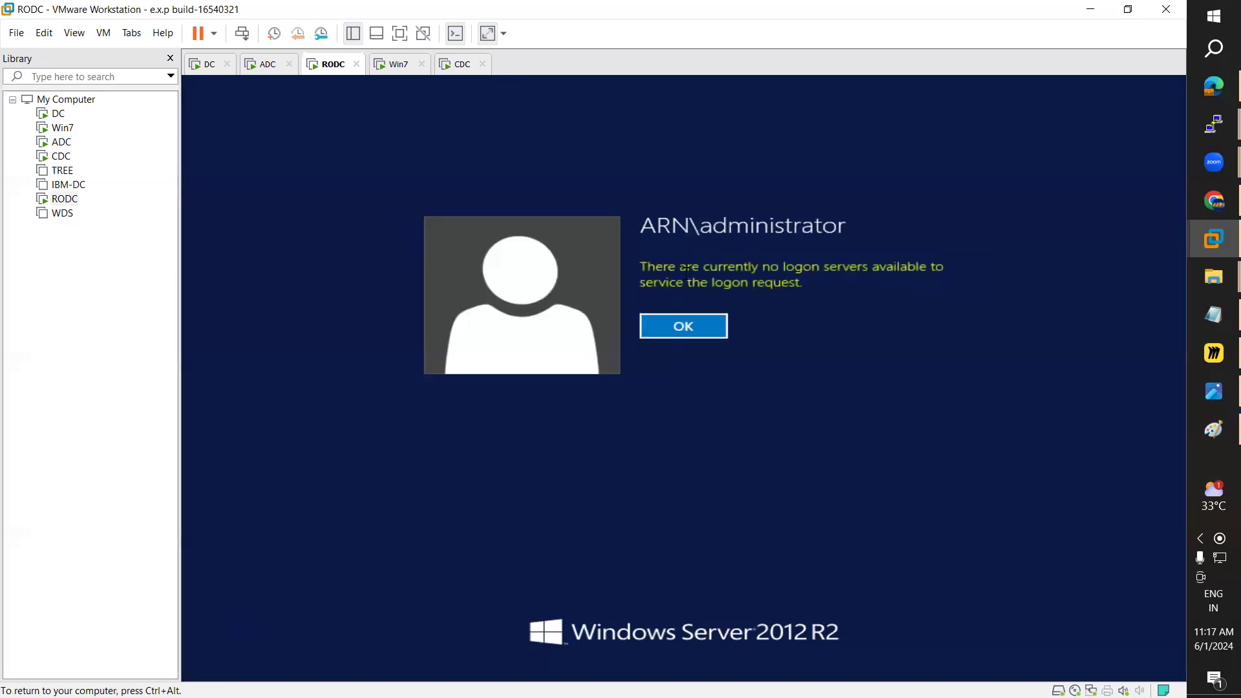
pyautogui.press('Return')
pyautogui.write('Pa')
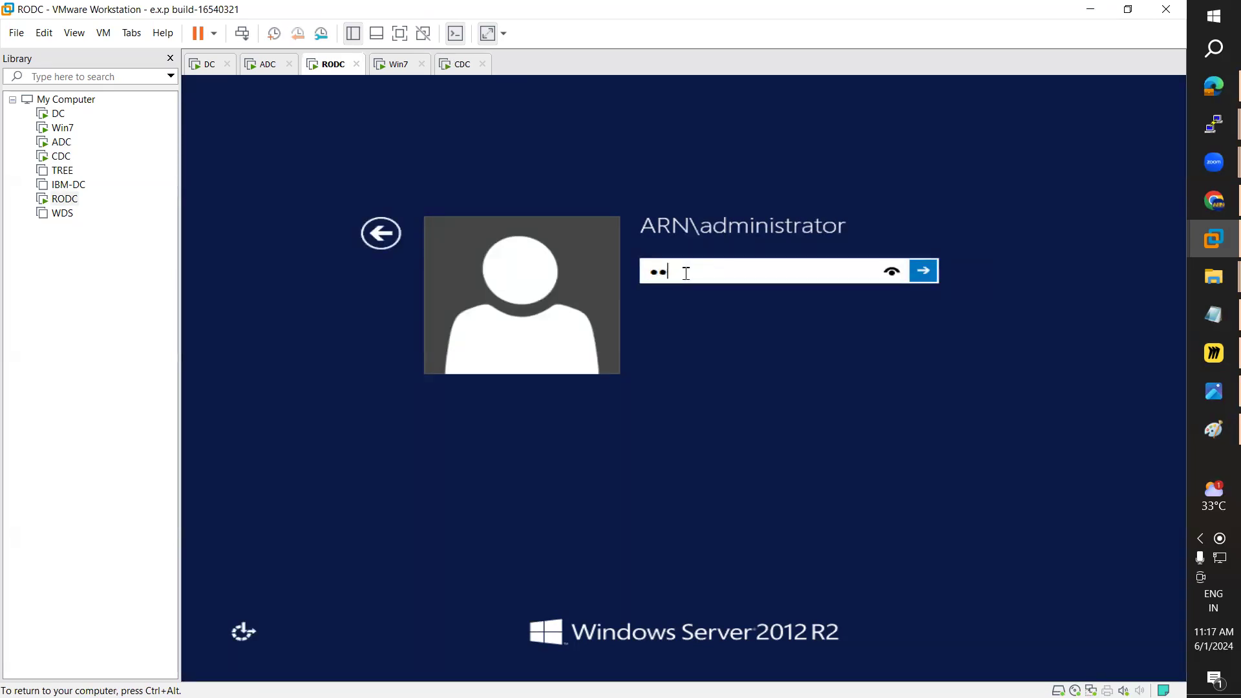
pyautogui.press('Return')
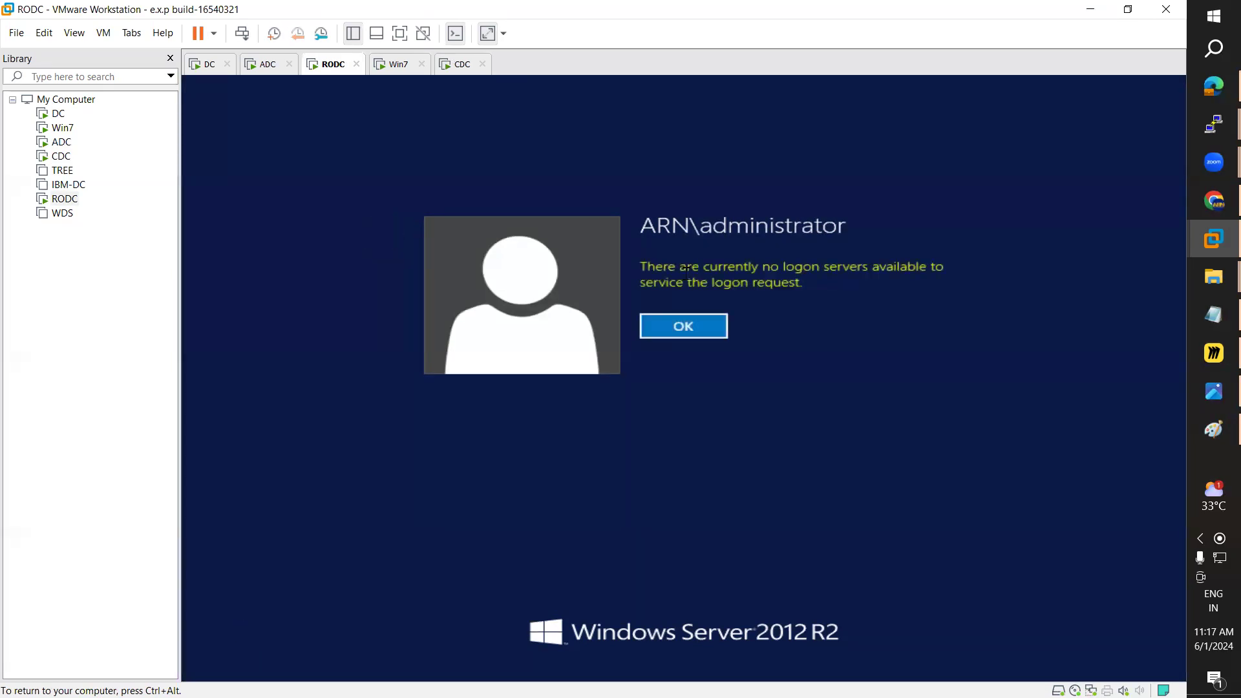
pyautogui.click(710, 337)
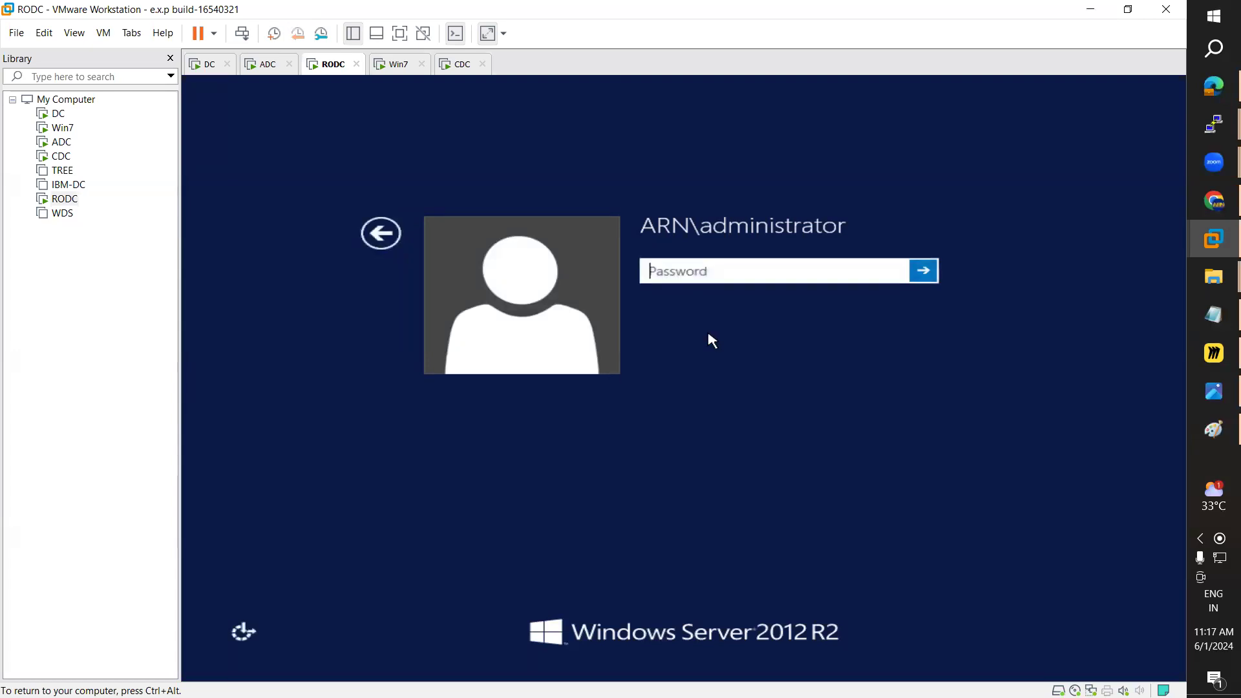
# Step: Power off the RODC virtual machine from the power menu
pyautogui.click(447, 70)
pyautogui.click(332, 64)
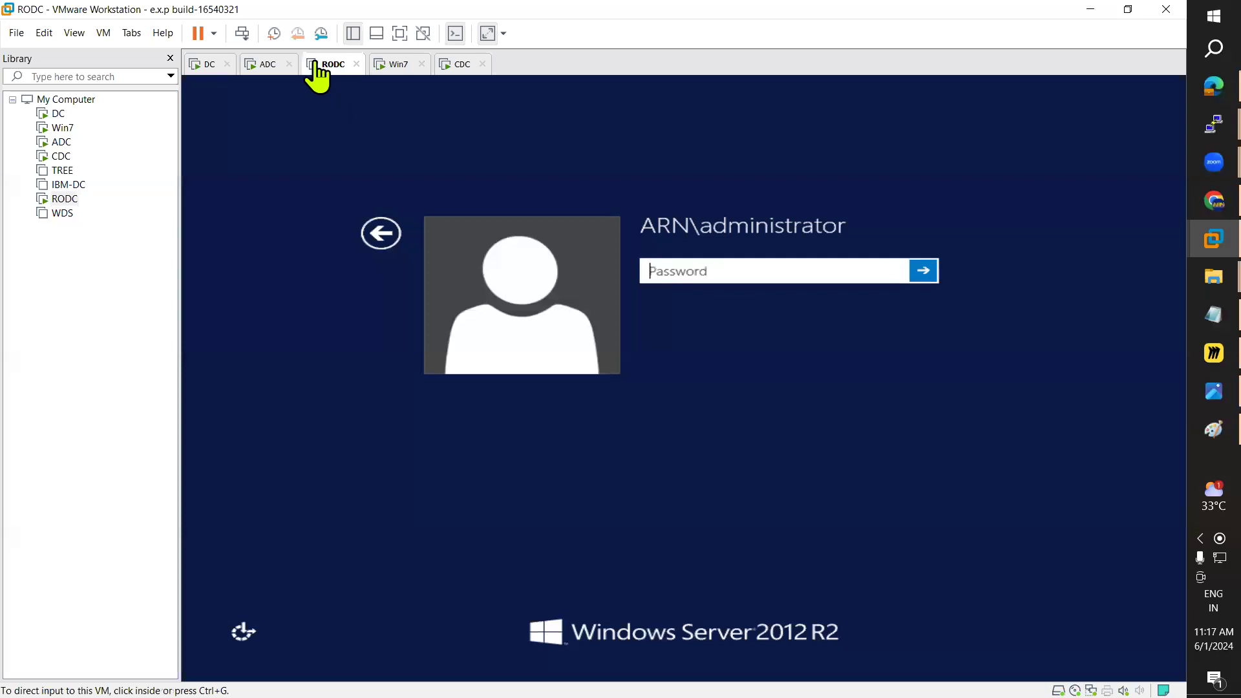
pyautogui.click(214, 35)
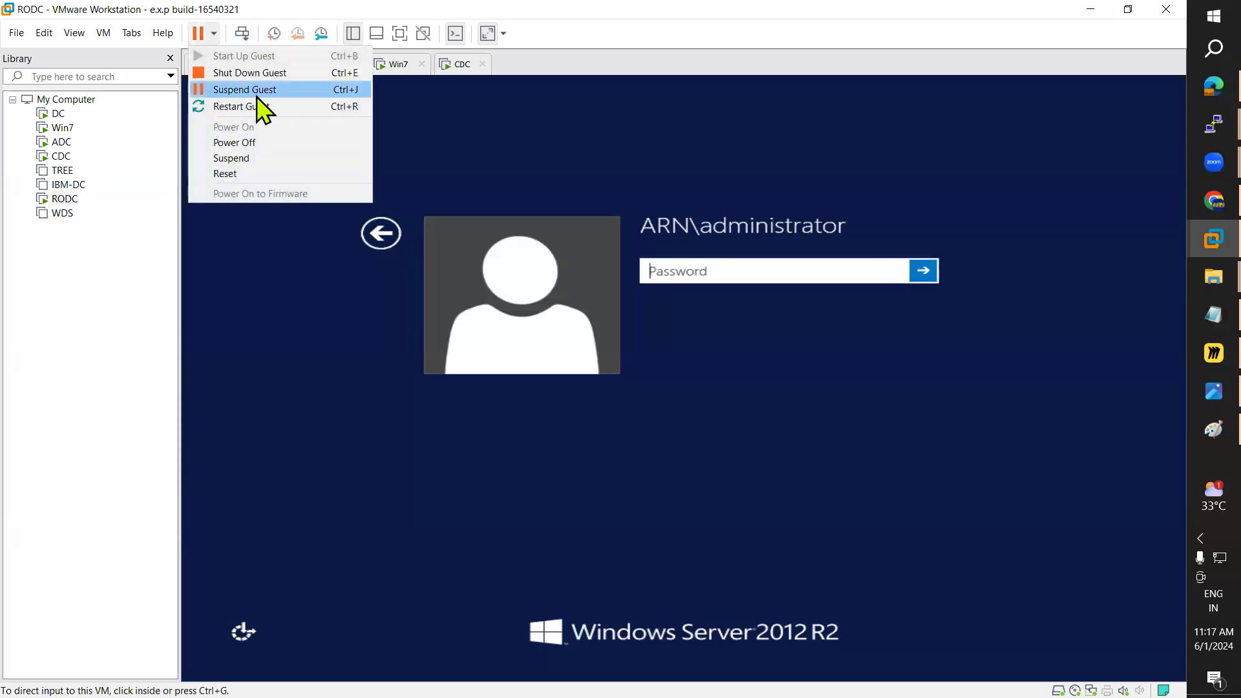
pyautogui.click(266, 145)
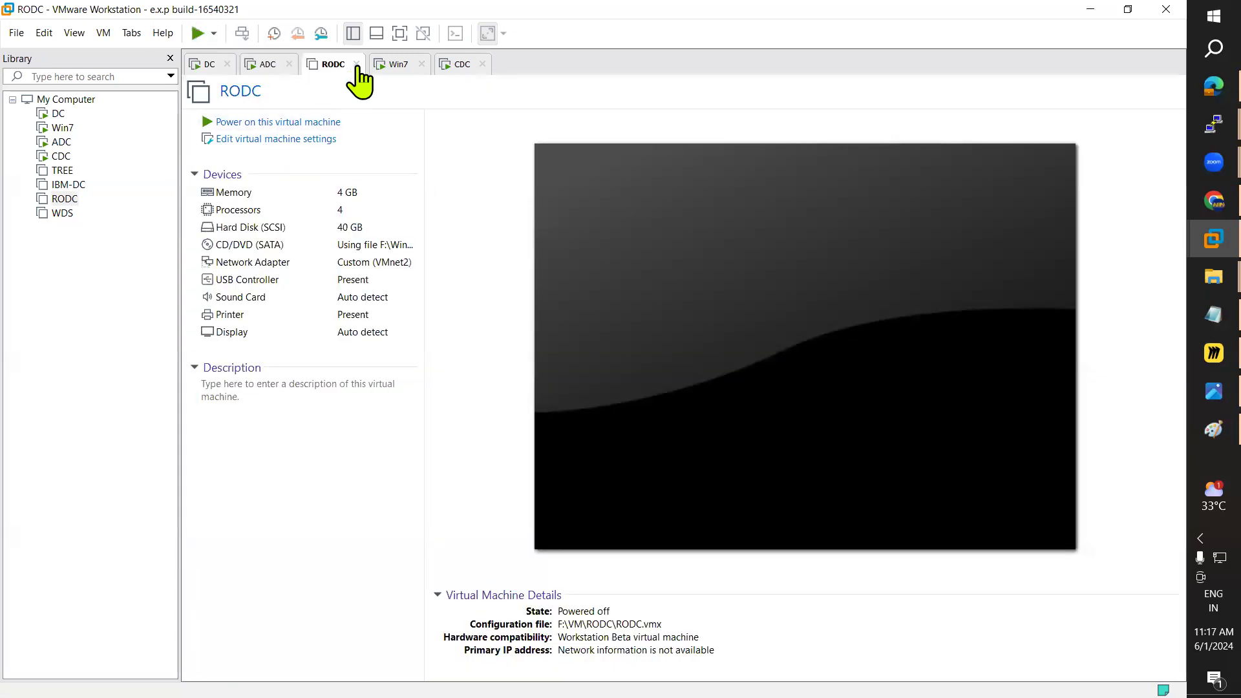
# Step: Close the RODC tab and look through the CDC, ADC, DC and Win7 tabs
pyautogui.click(356, 64)
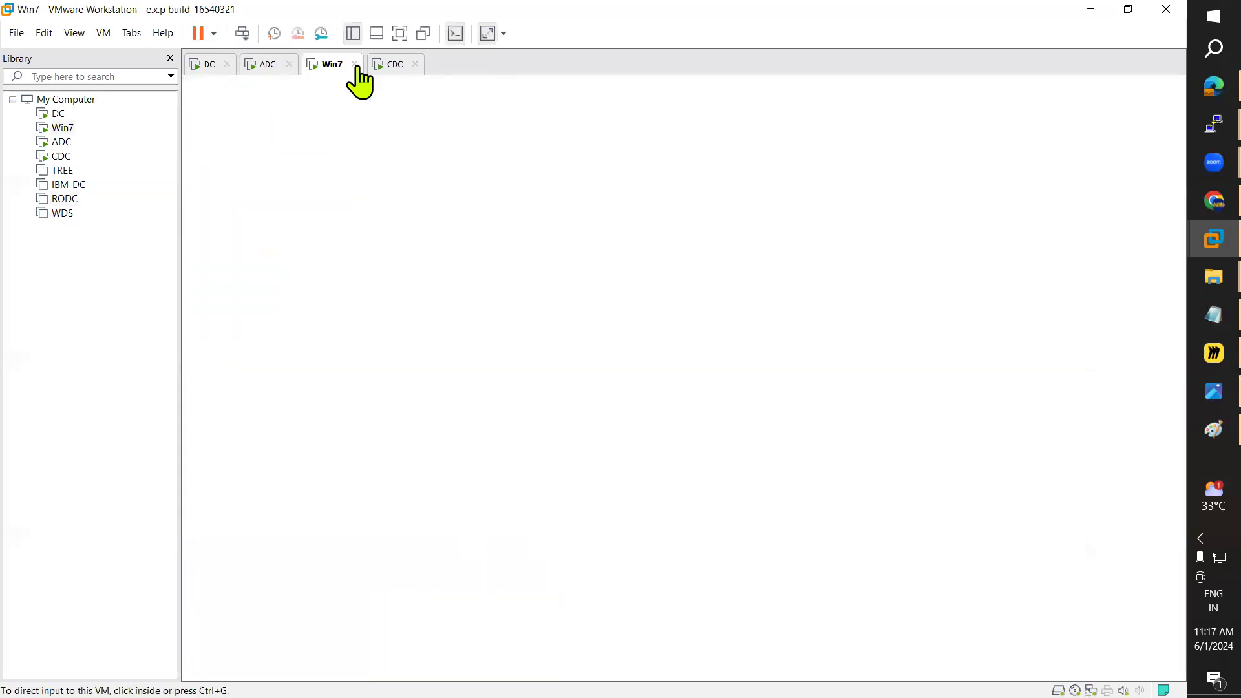
pyautogui.click(392, 65)
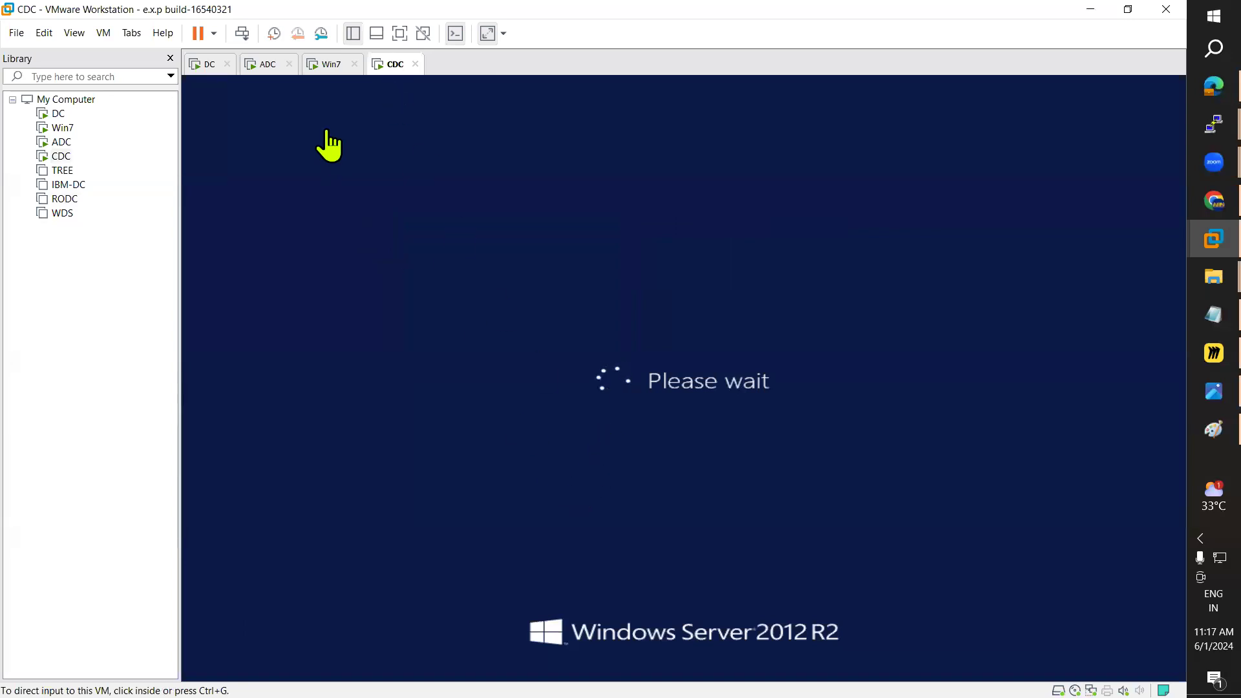
pyautogui.click(265, 65)
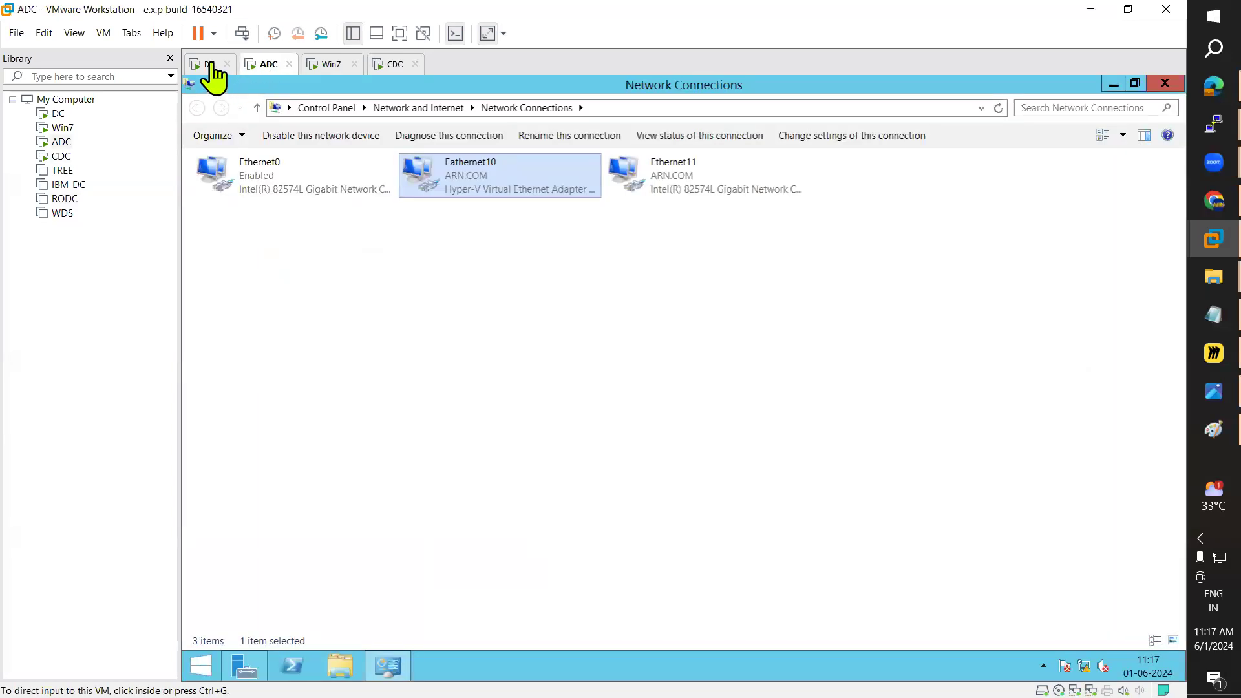
pyautogui.click(211, 68)
pyautogui.click(279, 69)
pyautogui.click(326, 66)
# Step: Move the CDC tab ahead of Win7 and show CDC at its password prompt
pyautogui.moveTo(396, 64); pyautogui.dragTo(394, 64)
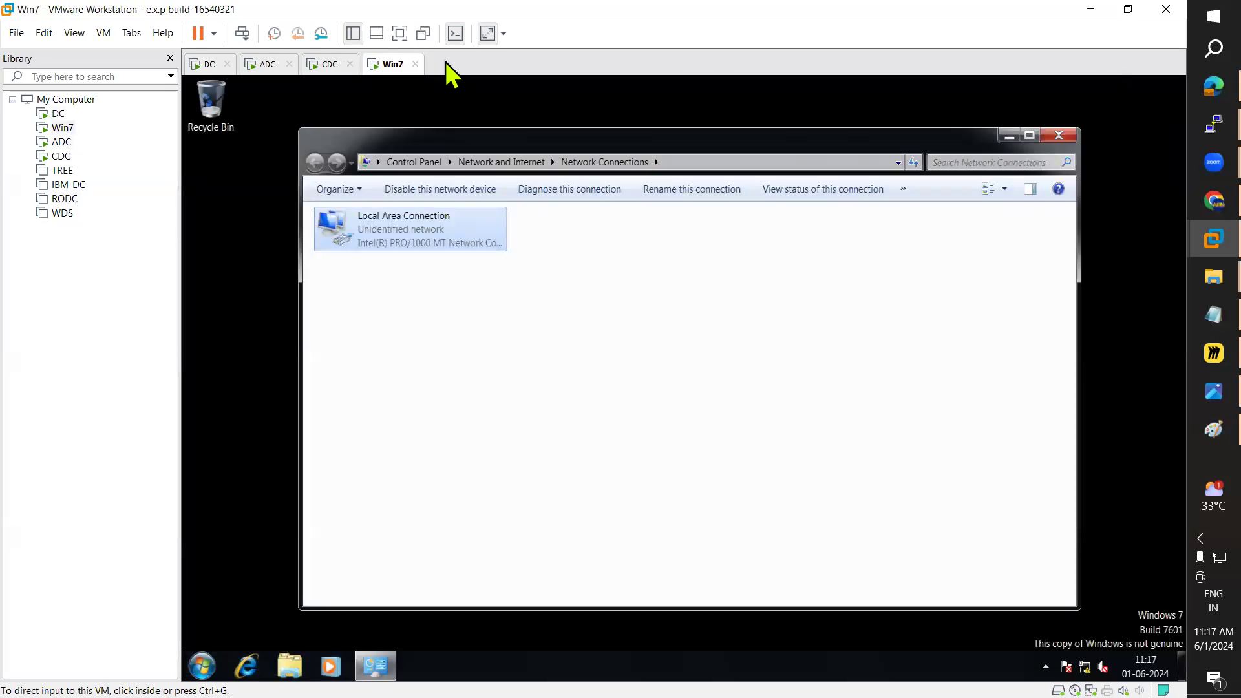
pyautogui.click(267, 66)
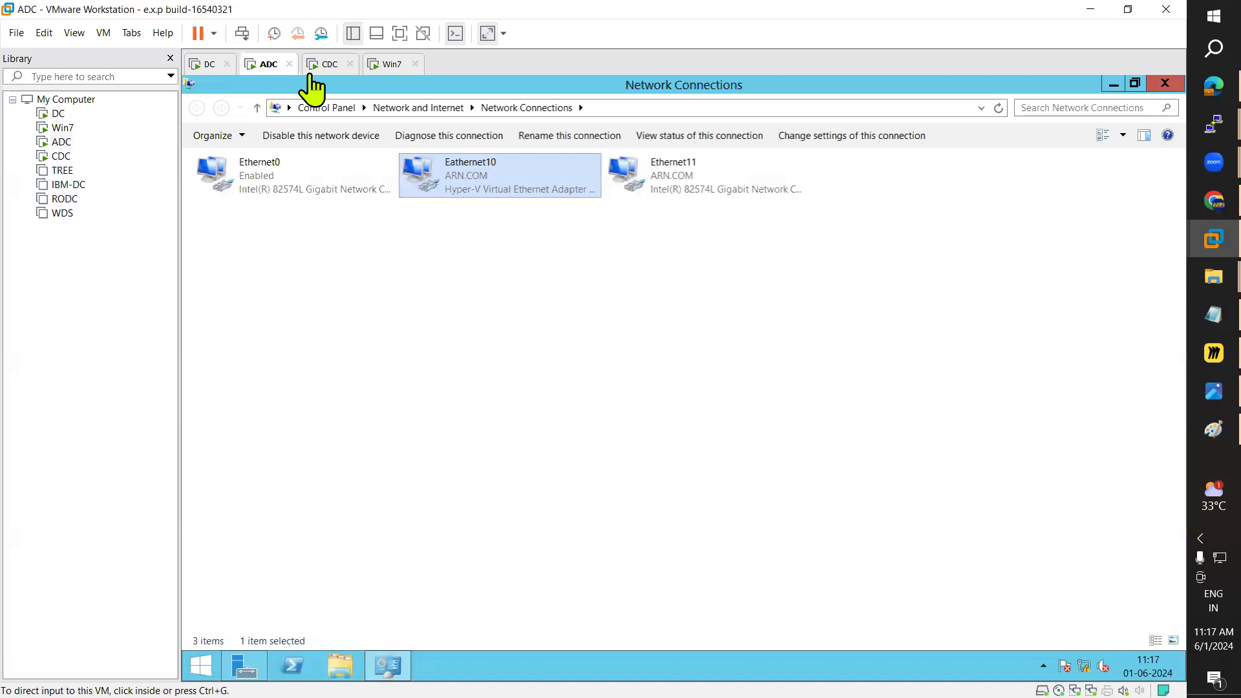
pyautogui.click(328, 67)
pyautogui.click(268, 71)
pyautogui.click(328, 68)
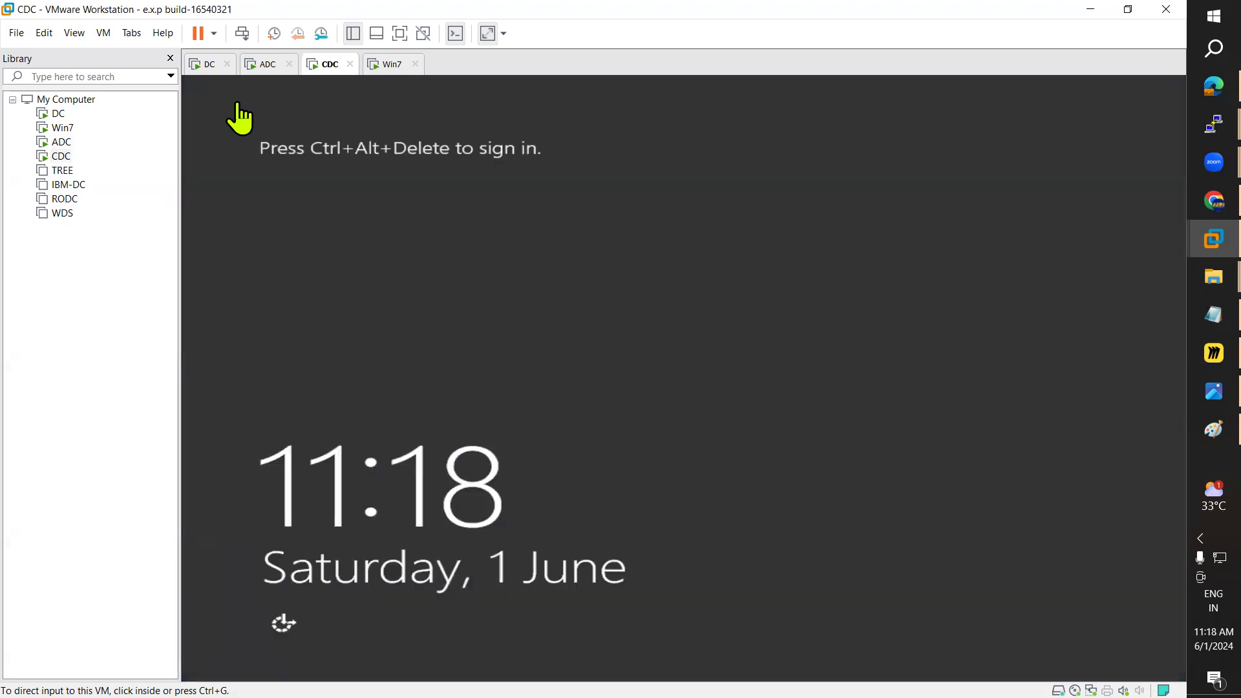
pyautogui.click(104, 32)
# Step: Sign in to CDC as the domain administrator with the account password
pyautogui.click(161, 106)
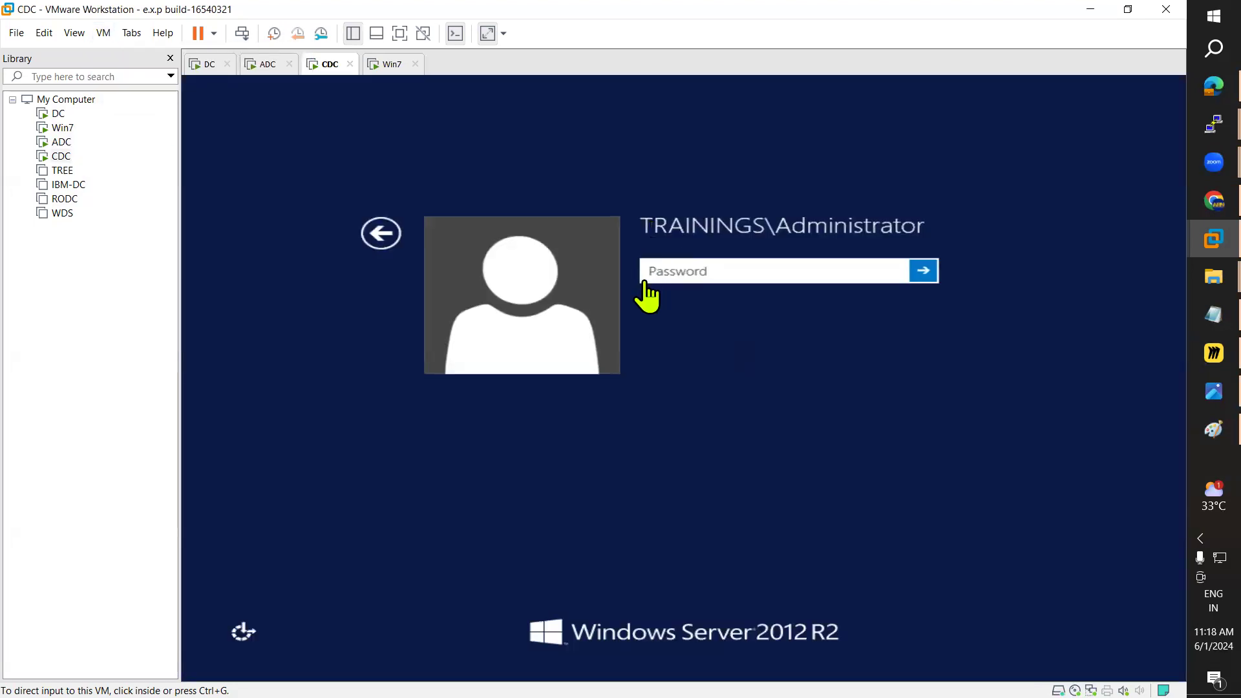
pyautogui.click(671, 272)
pyautogui.write('Pa')
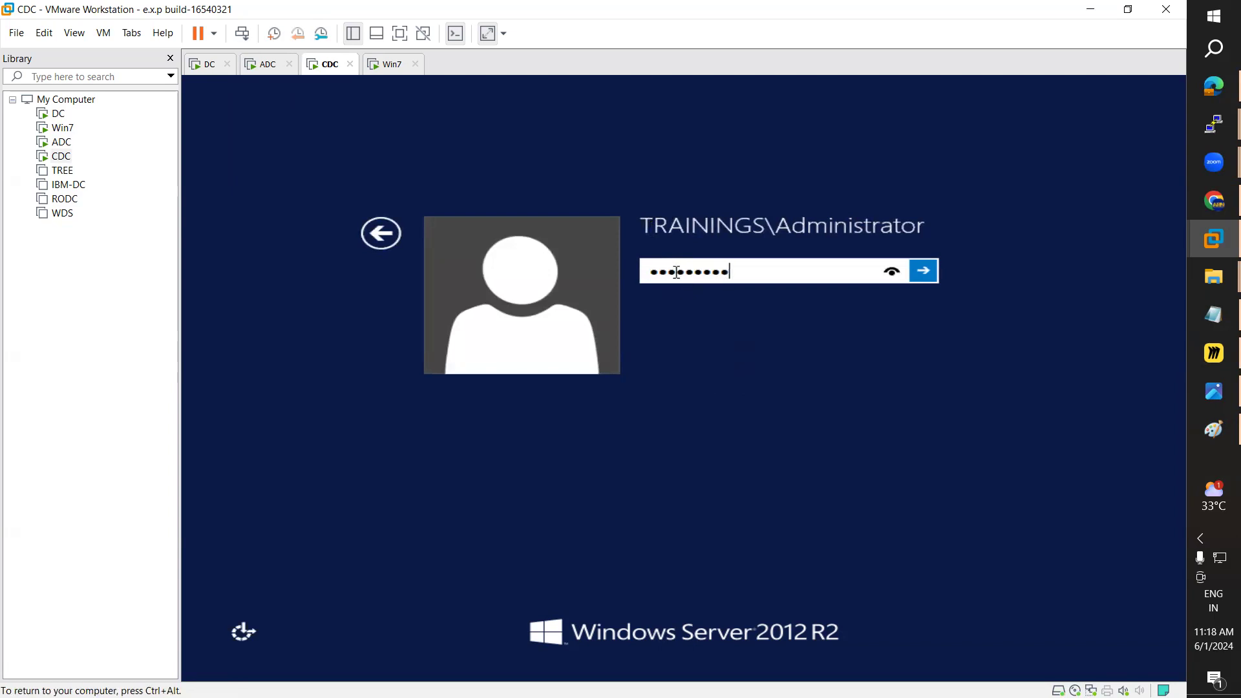
pyautogui.press('Return')
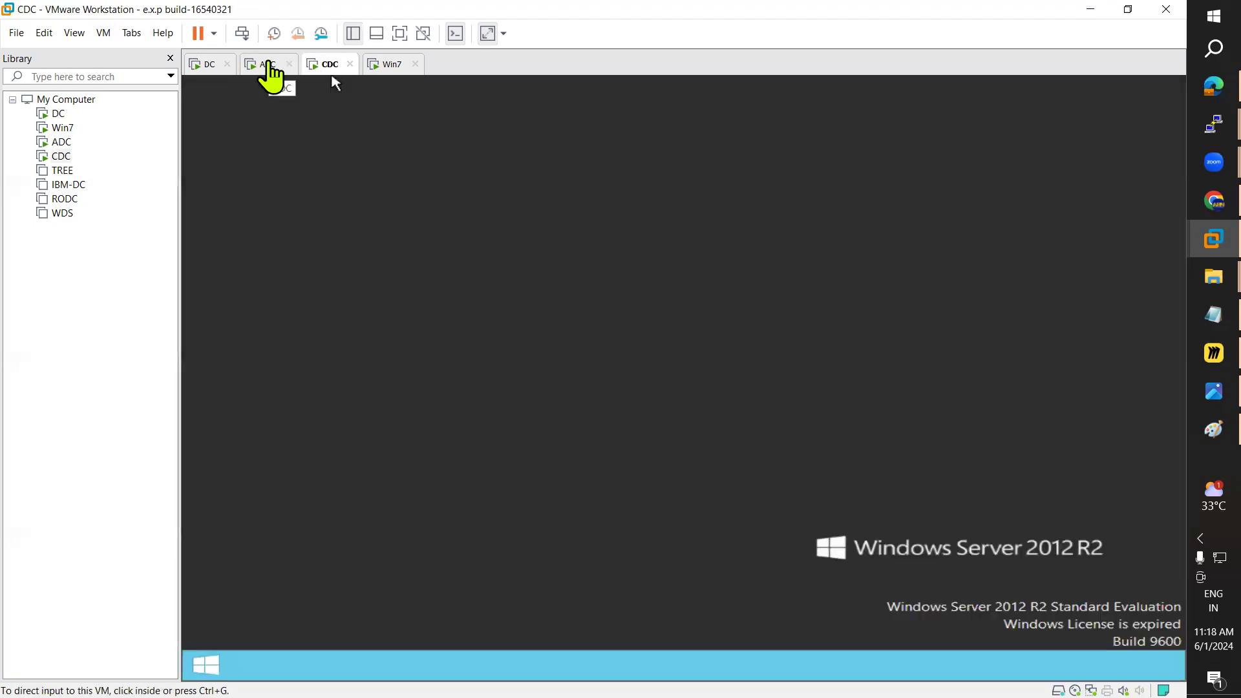
# Step: Open the CDC Start screen and its search to launch ncpa.cpl
pyautogui.click(203, 665)
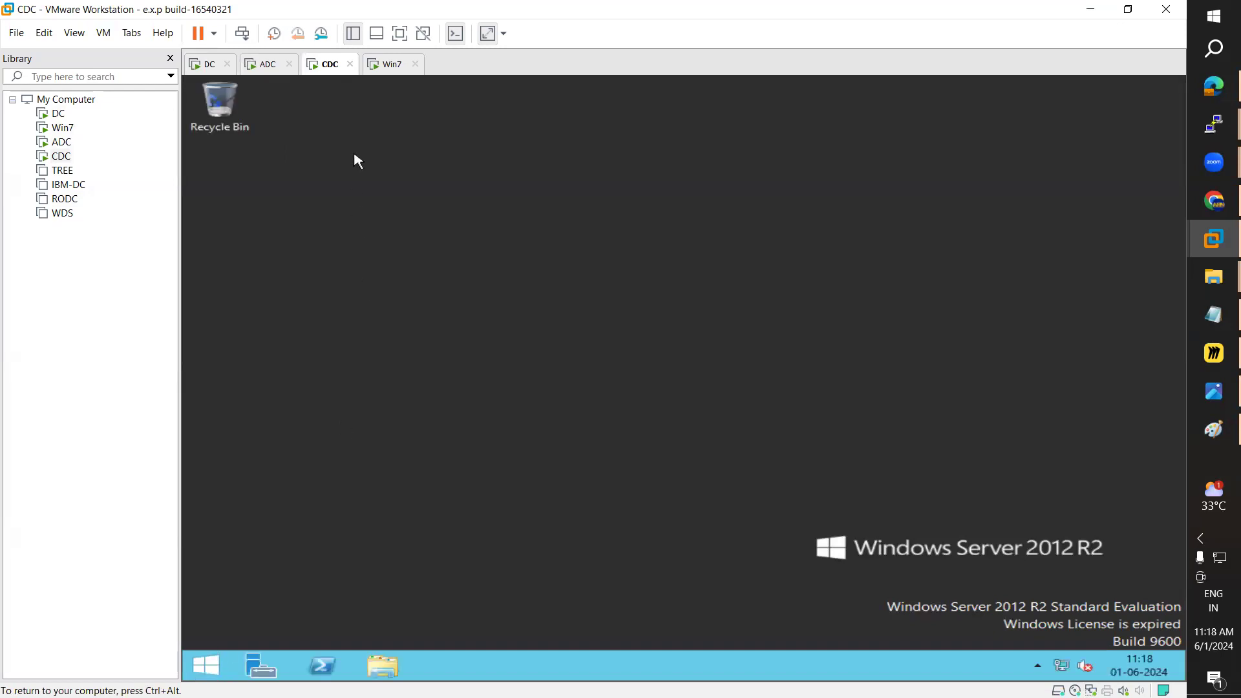
pyautogui.click(219, 674)
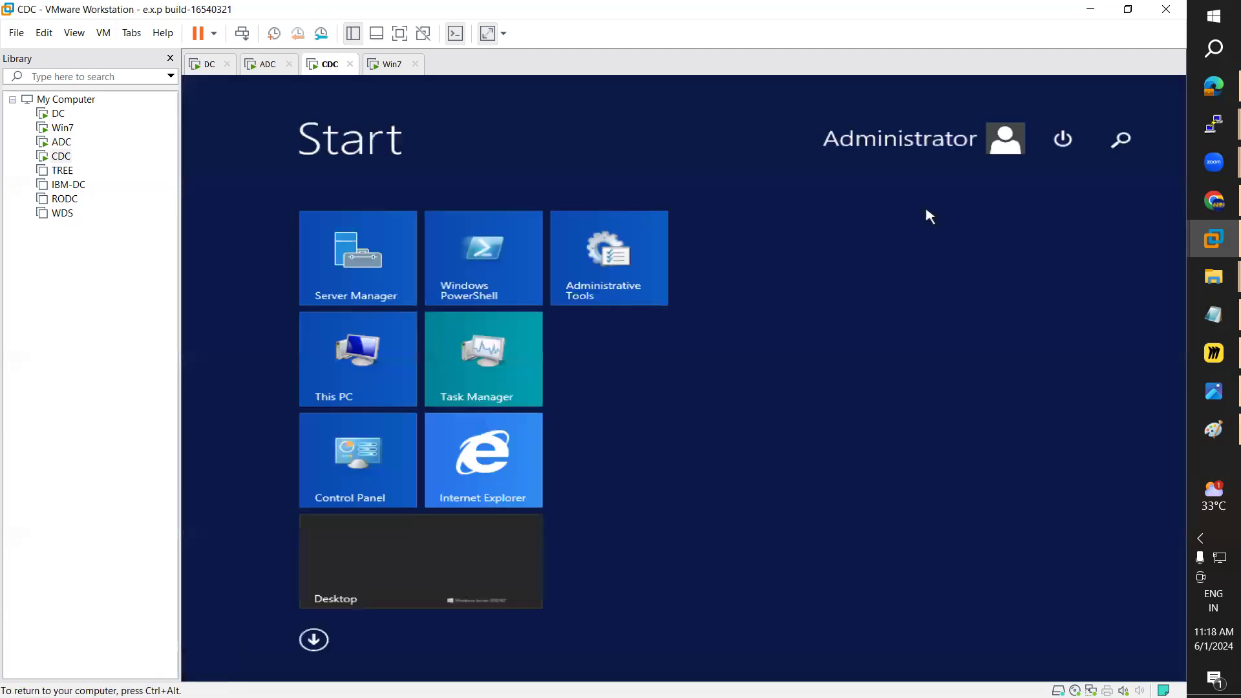
pyautogui.click(1124, 144)
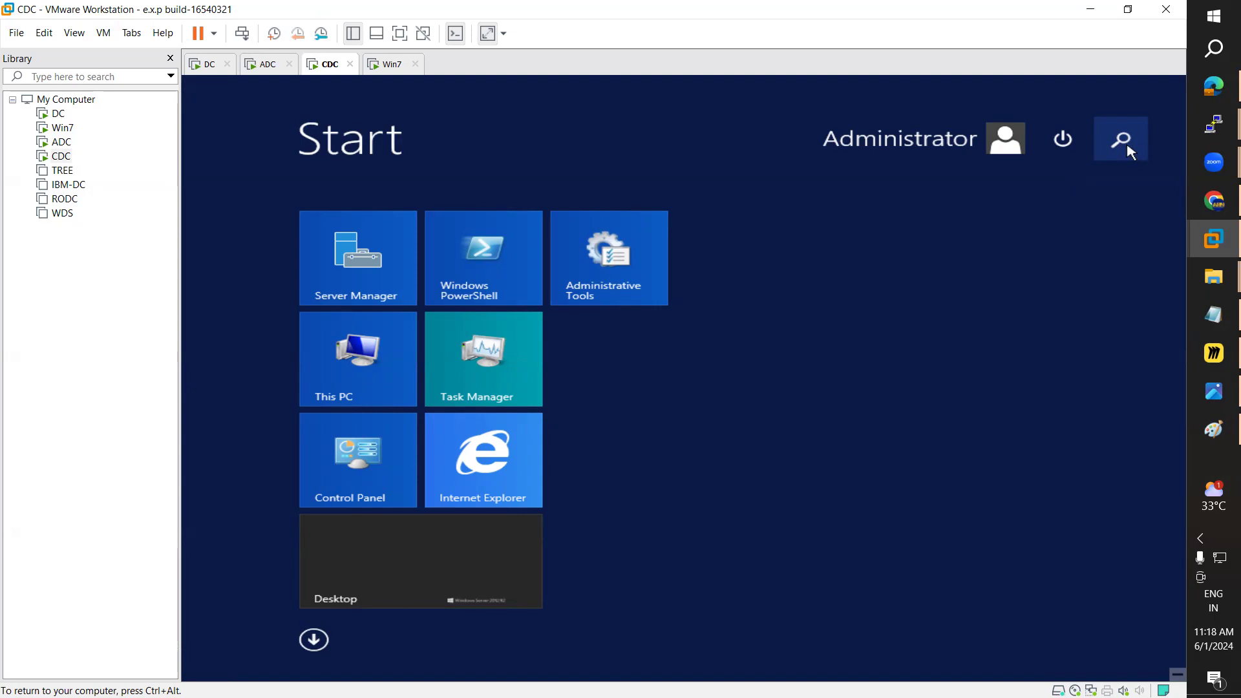
pyautogui.click(1130, 152)
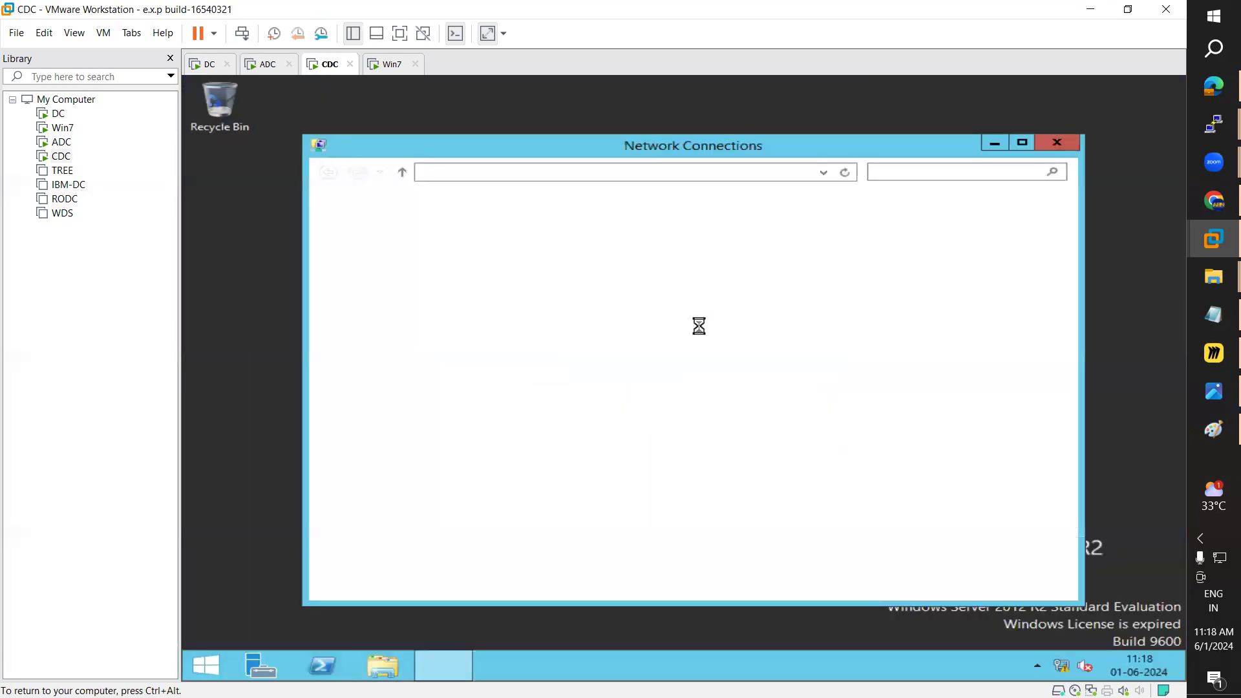
# Step: Open Ethernet0's IPv4 properties, clear the old DNS entries, and choose a manual IP address
pyautogui.click(443, 255)
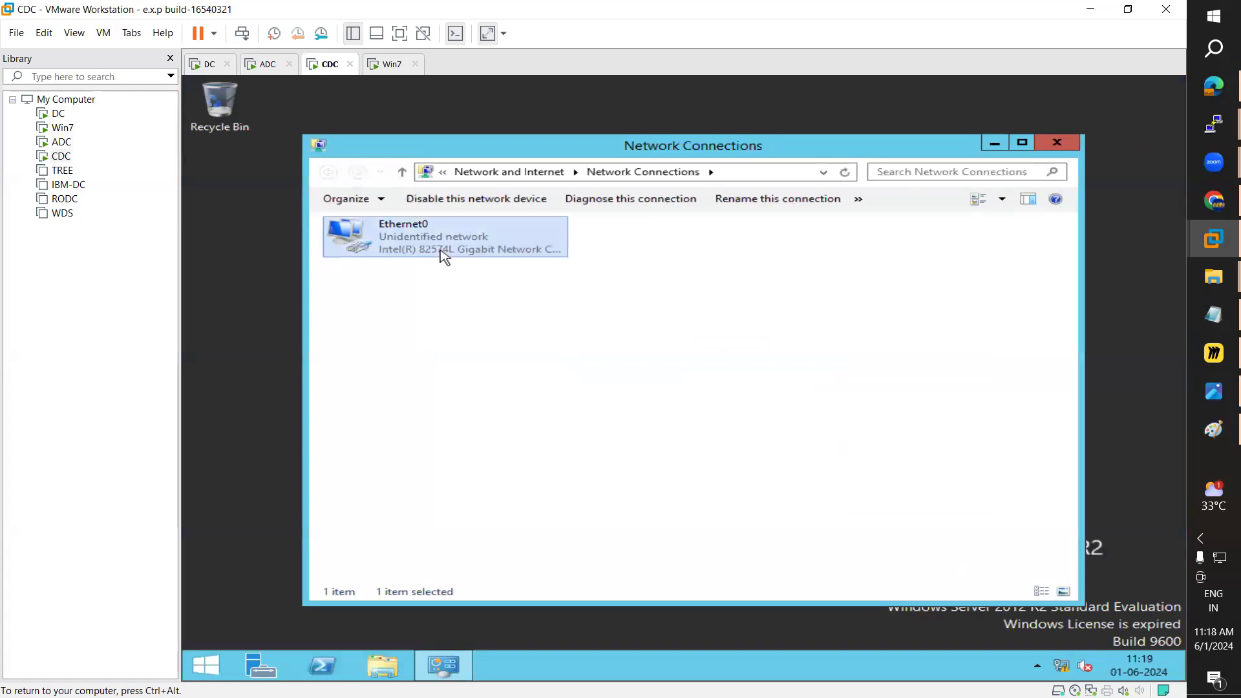
pyautogui.doubleClick(444, 256)
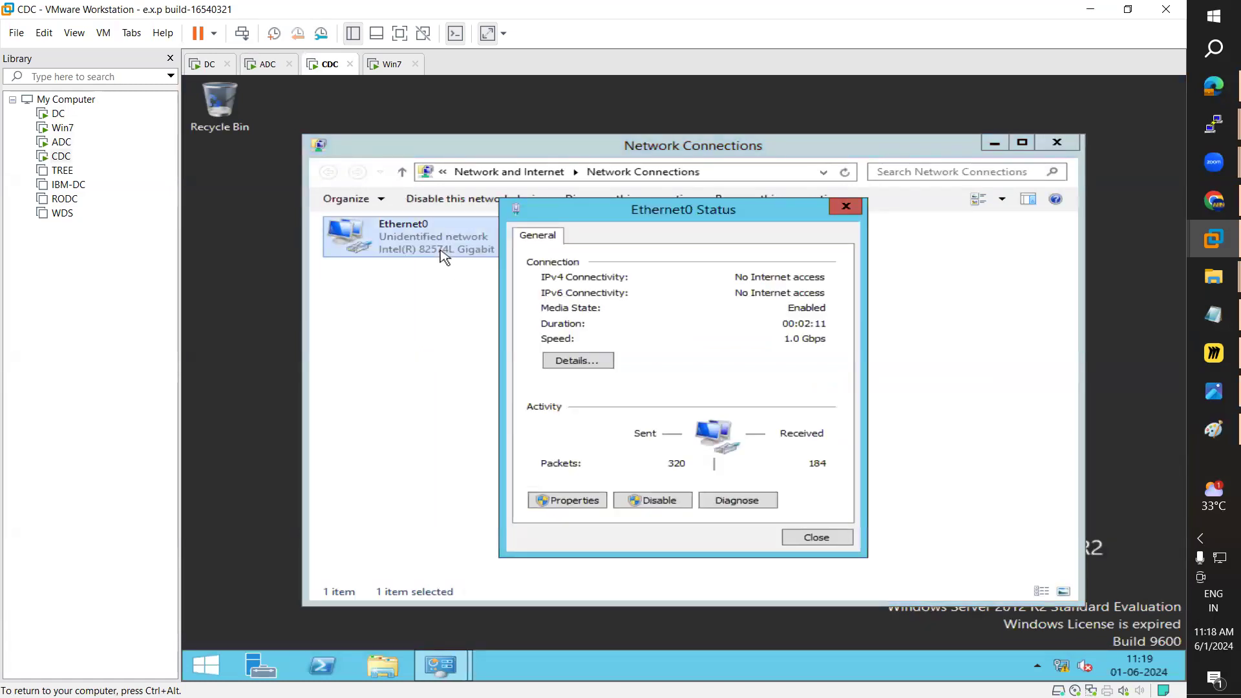
pyautogui.click(577, 501)
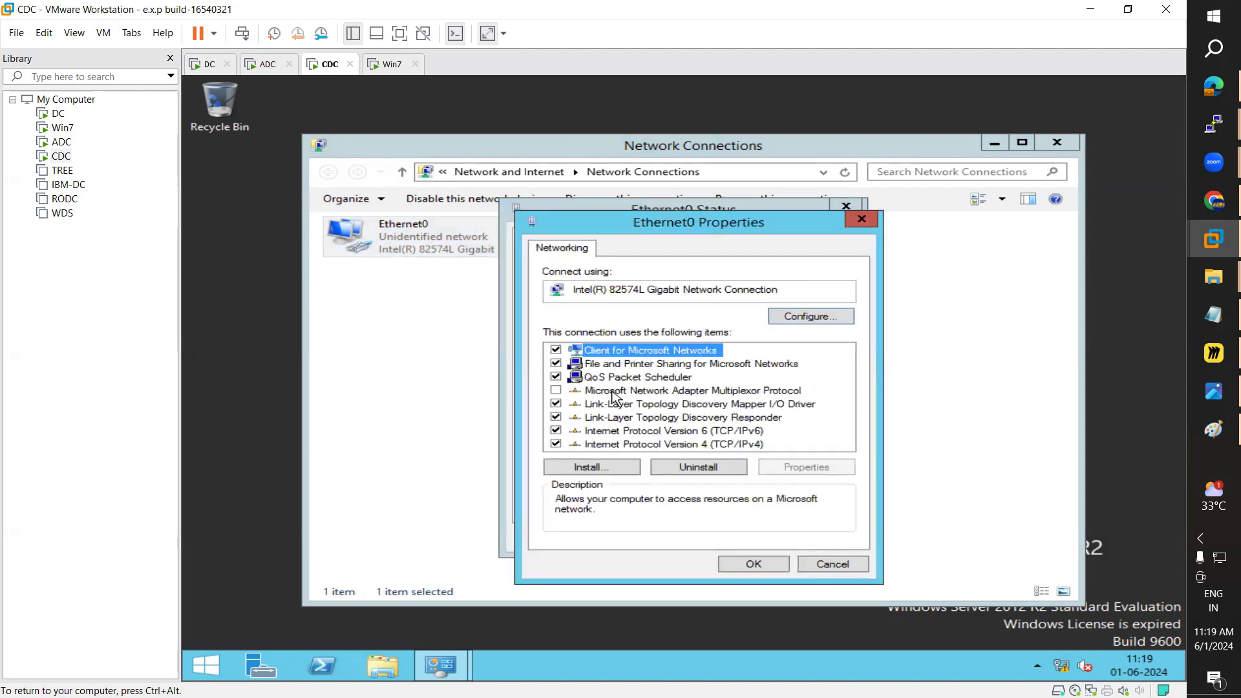
pyautogui.doubleClick(736, 445)
pyautogui.click(659, 378)
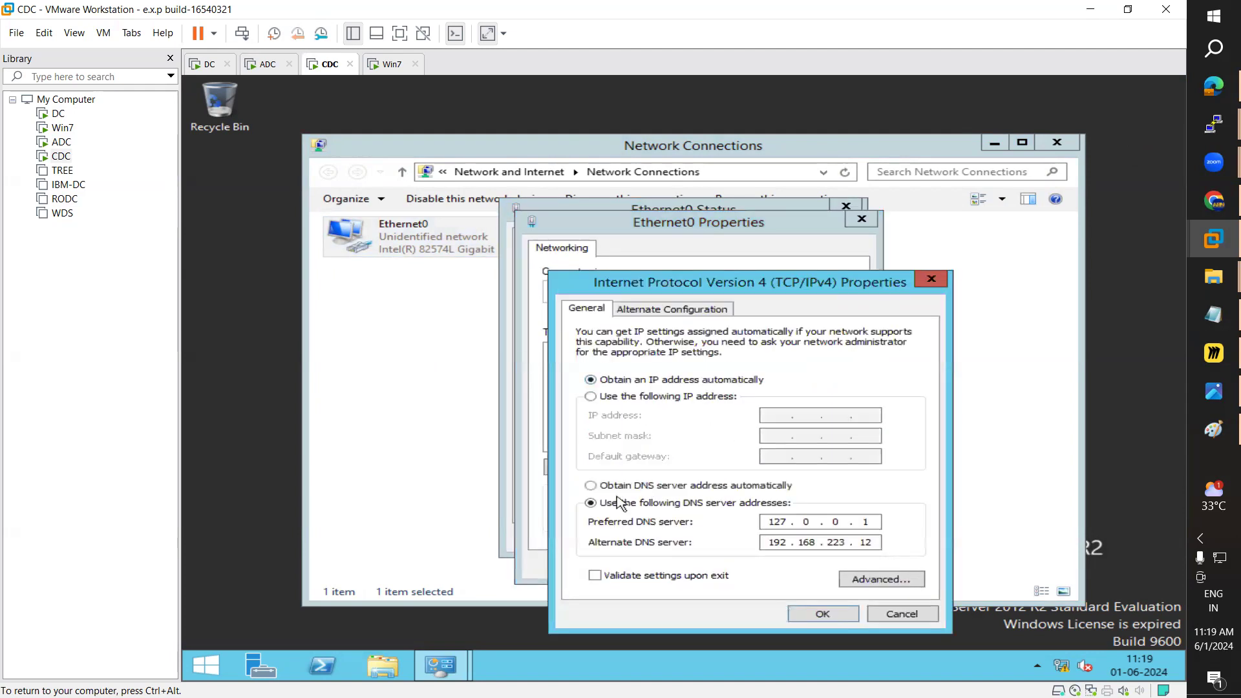
pyautogui.click(614, 488)
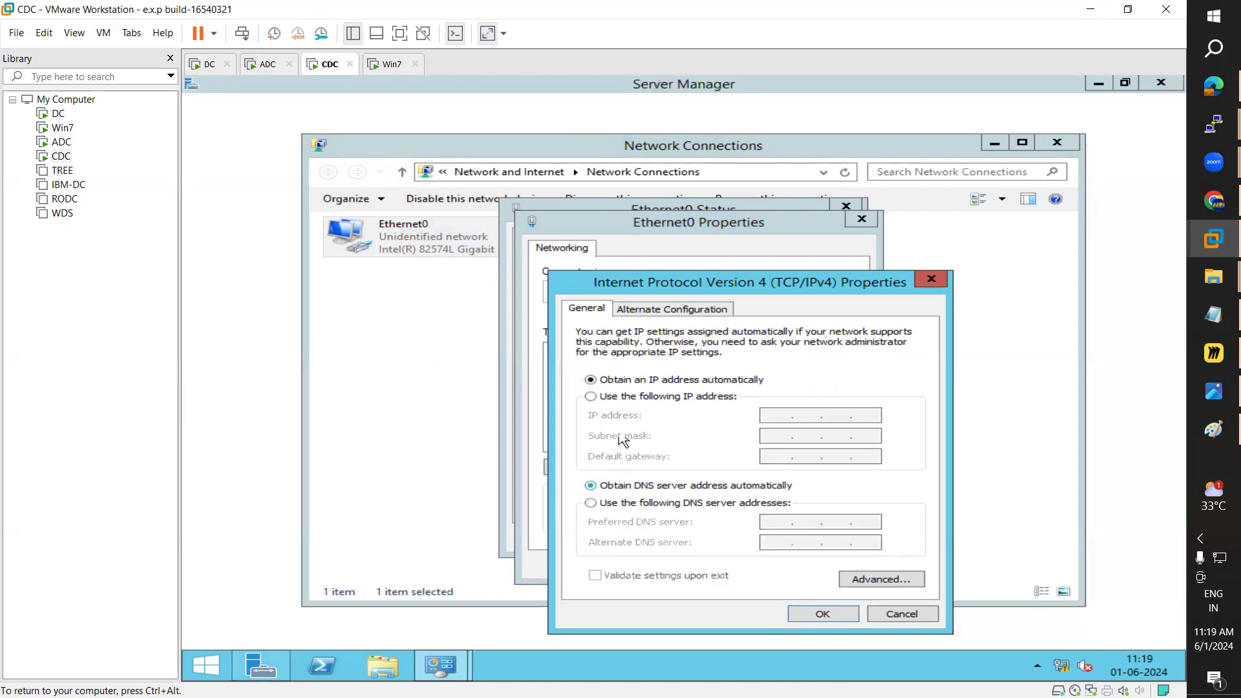
pyautogui.click(628, 396)
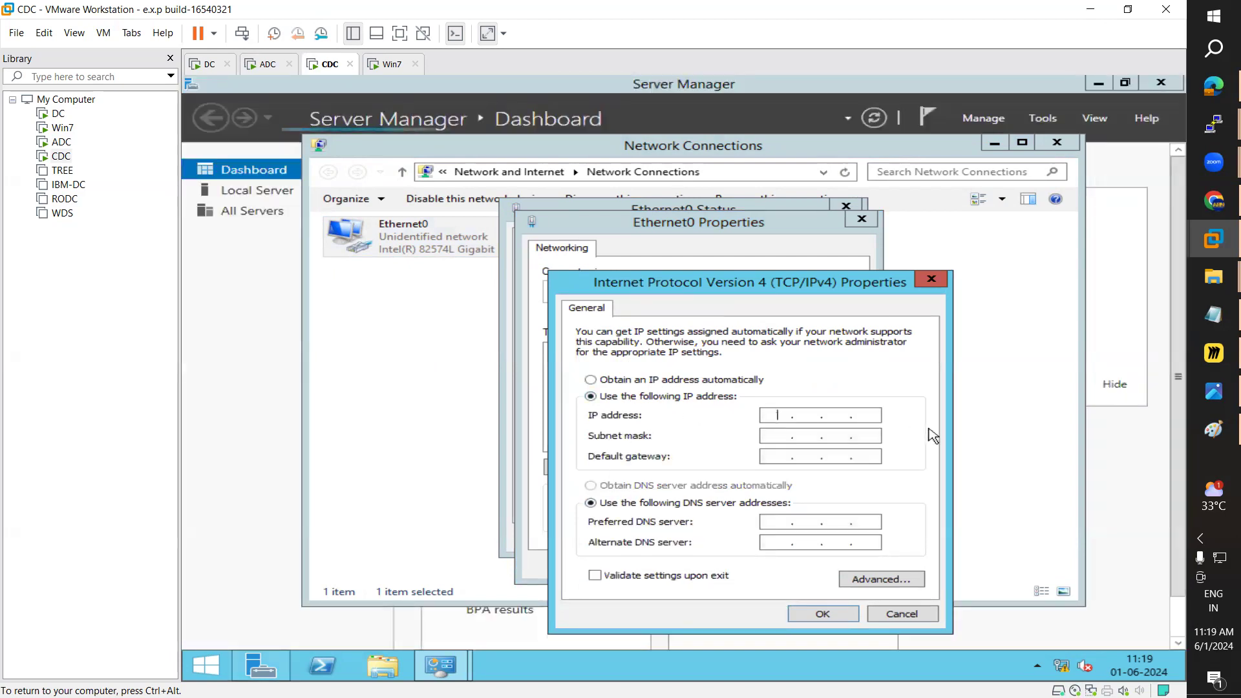
# Step: Enter IP 11.0.0.2, mask 255.0.0.0 and DNS 12.0.0.2, then apply and close
pyautogui.write('11 . 0 . 0 . 2')
pyautogui.press('Tab')
pyautogui.press('Tab')
pyautogui.press('Tab')
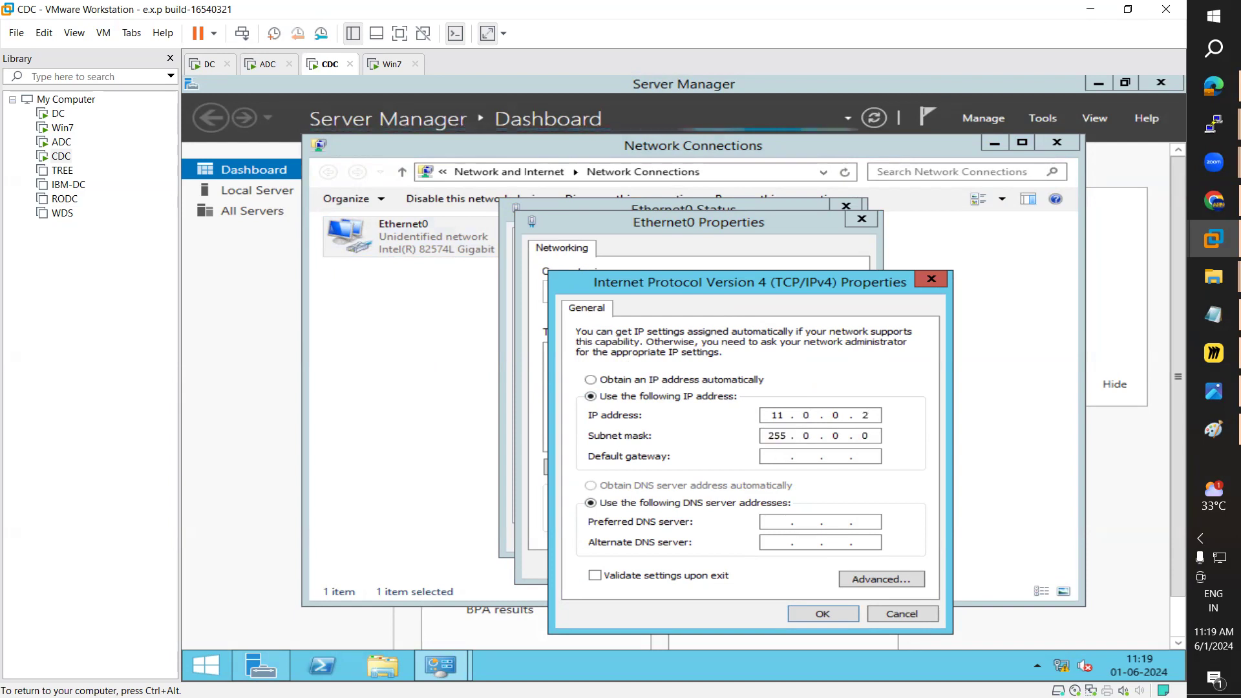
pyautogui.press('Tab')
pyautogui.write('12 . 0 . 0 . 2')
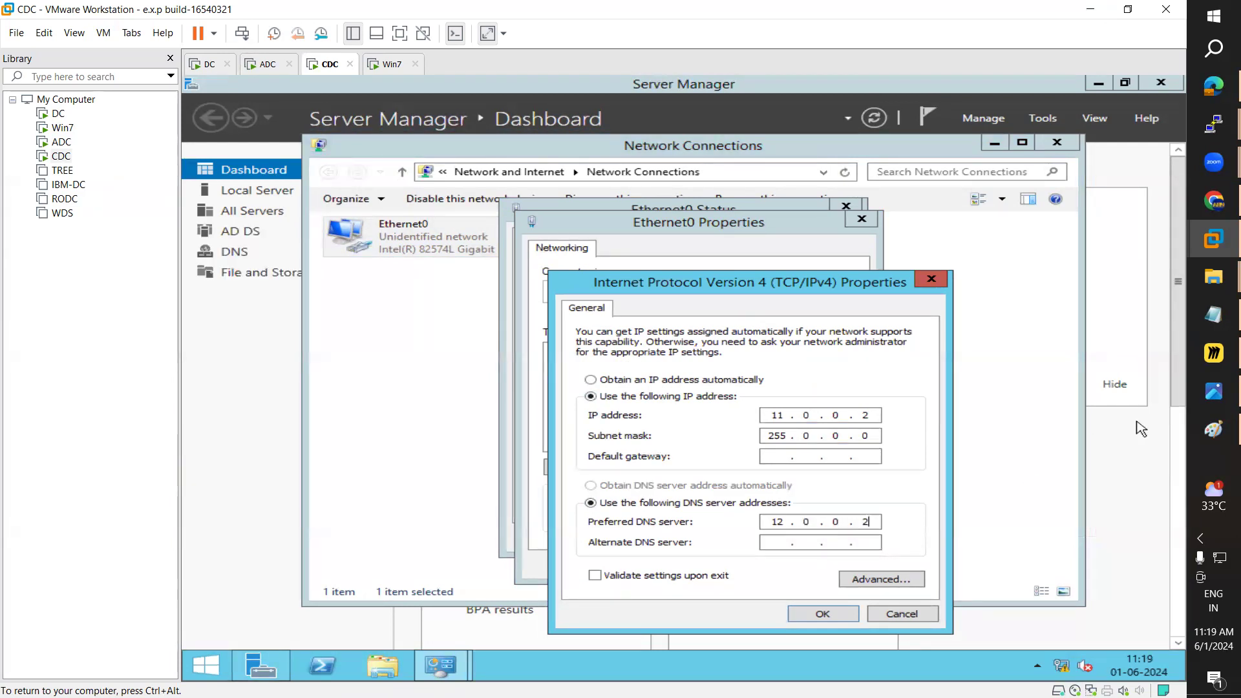
pyautogui.click(838, 617)
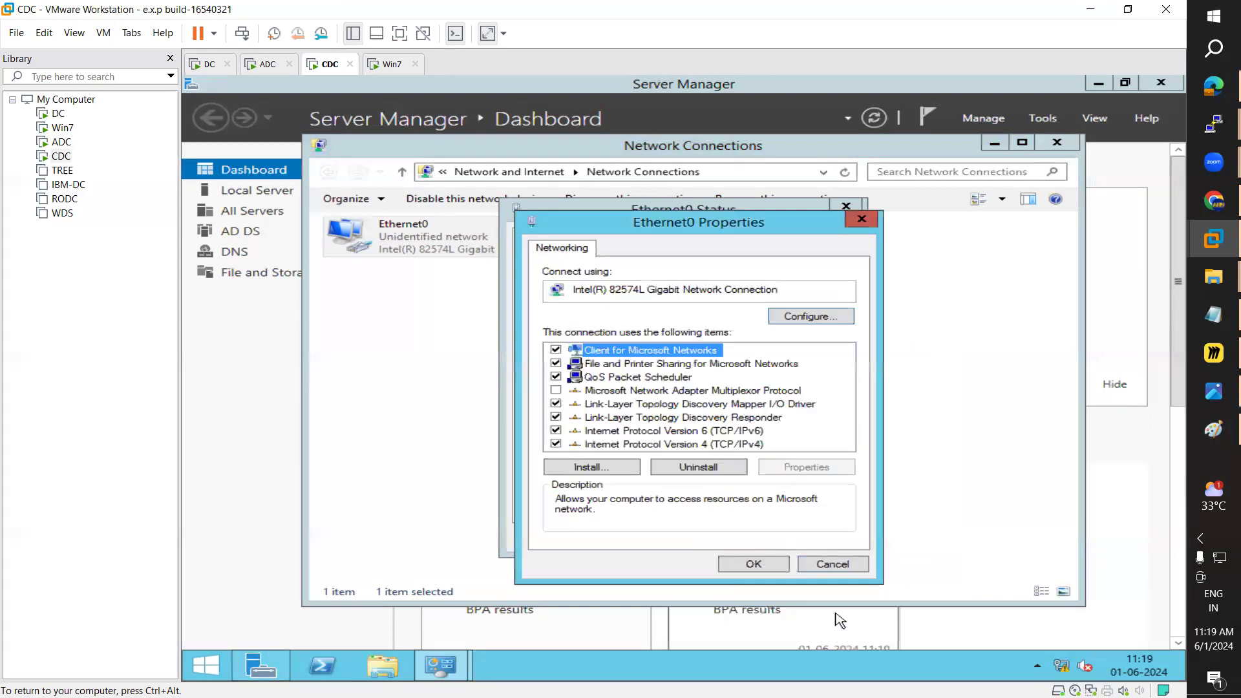
pyautogui.click(755, 568)
pyautogui.click(812, 541)
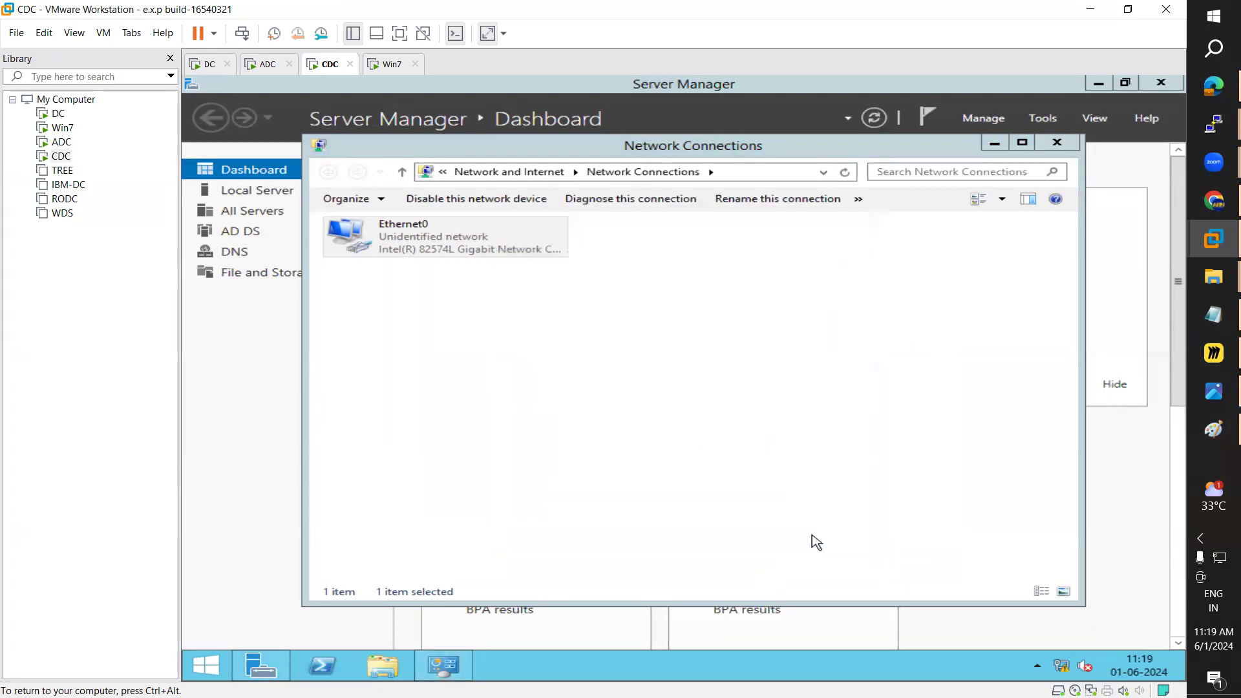
pyautogui.rightClick(62, 156)
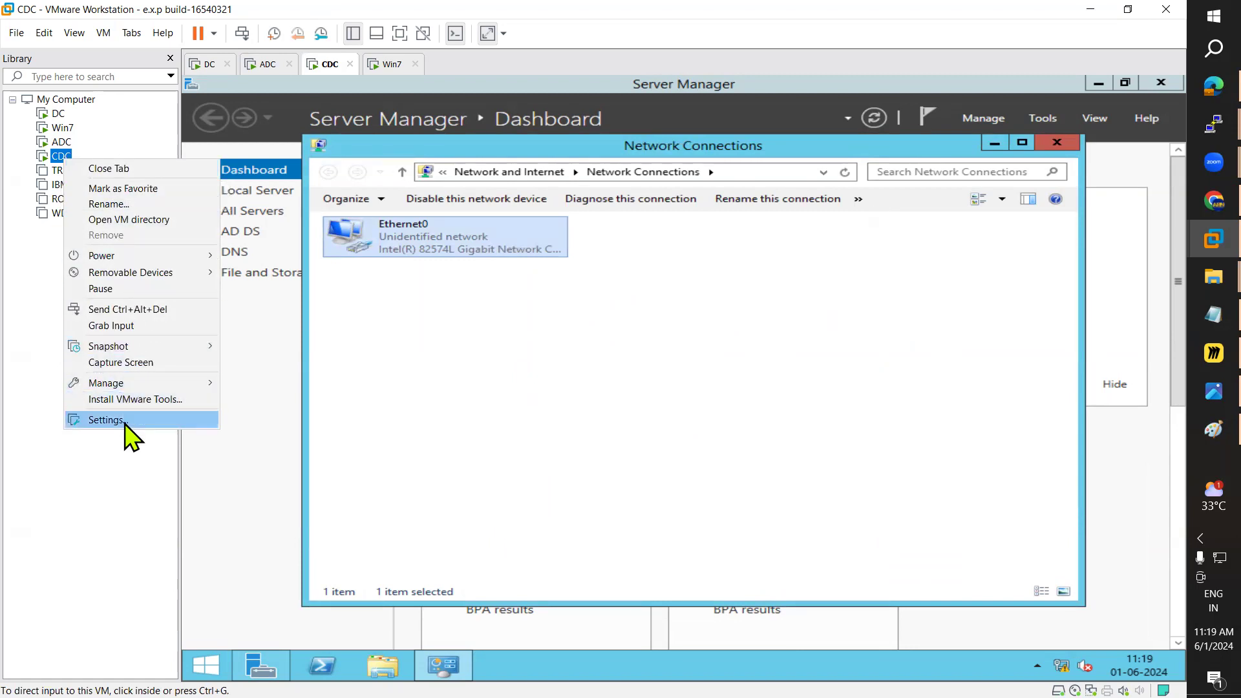
# Step: Add a second network adapter to CDC's hardware, attached to the custom VMnet2 network
pyautogui.click(105, 420)
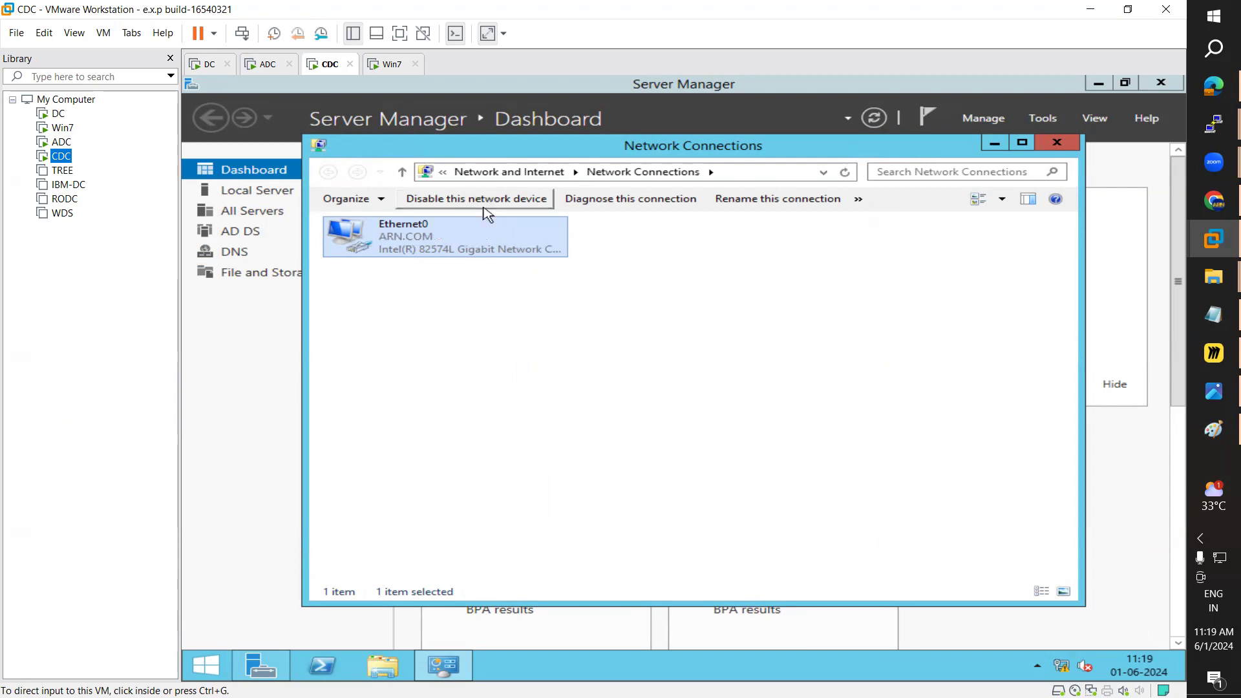
pyautogui.click(446, 189)
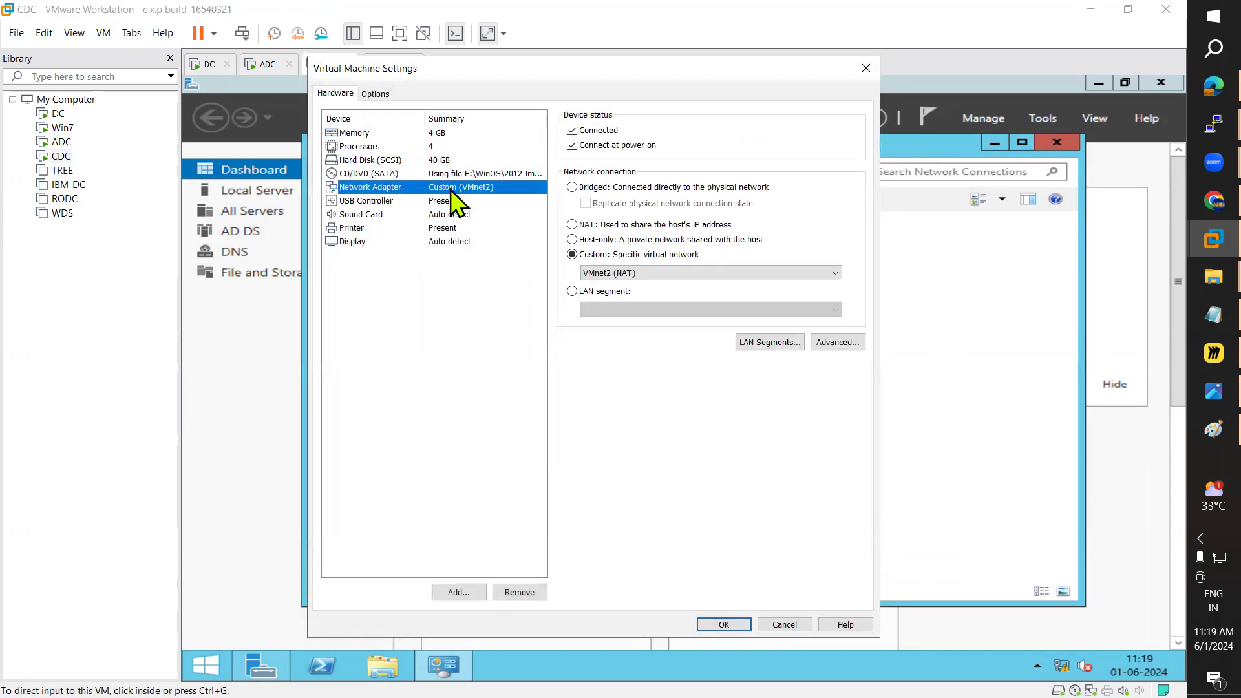
pyautogui.click(458, 592)
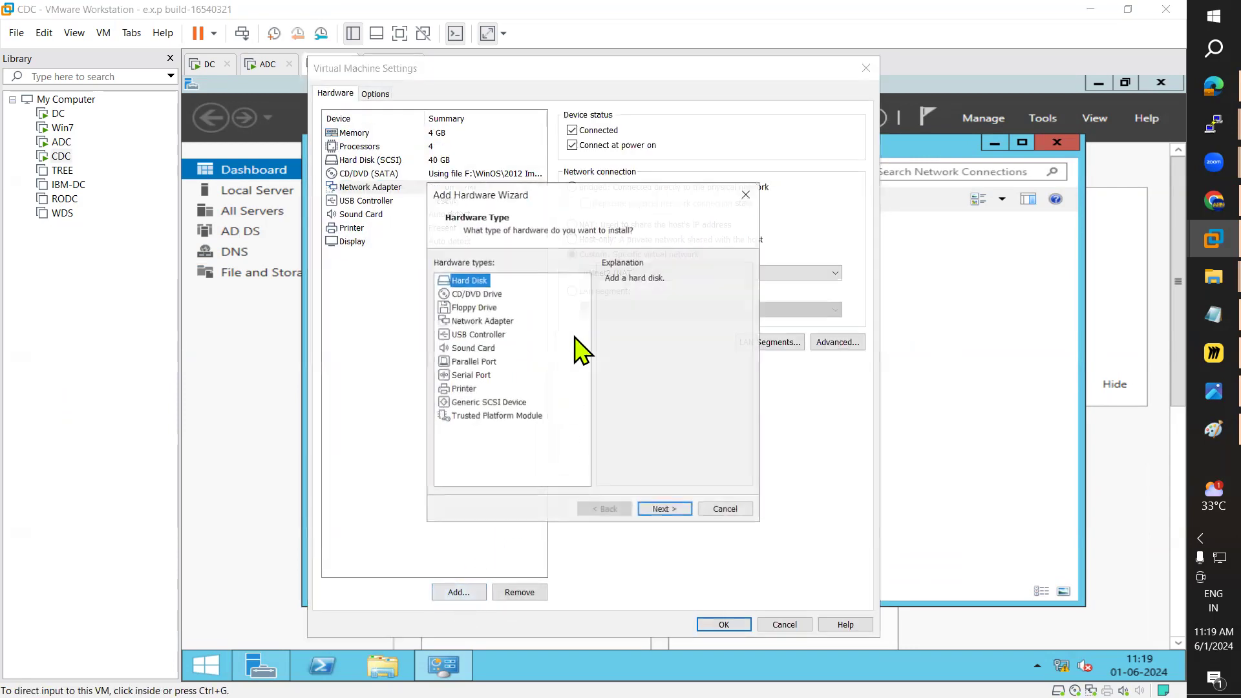
pyautogui.click(485, 321)
pyautogui.click(665, 510)
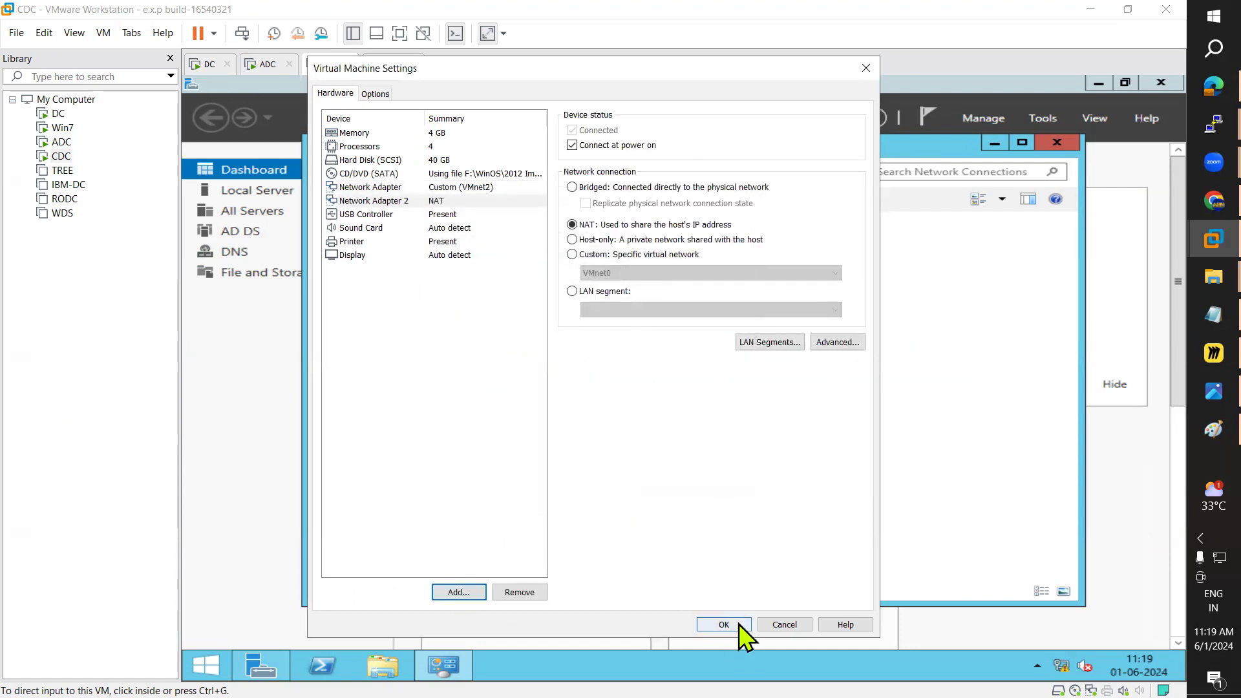
pyautogui.click(578, 255)
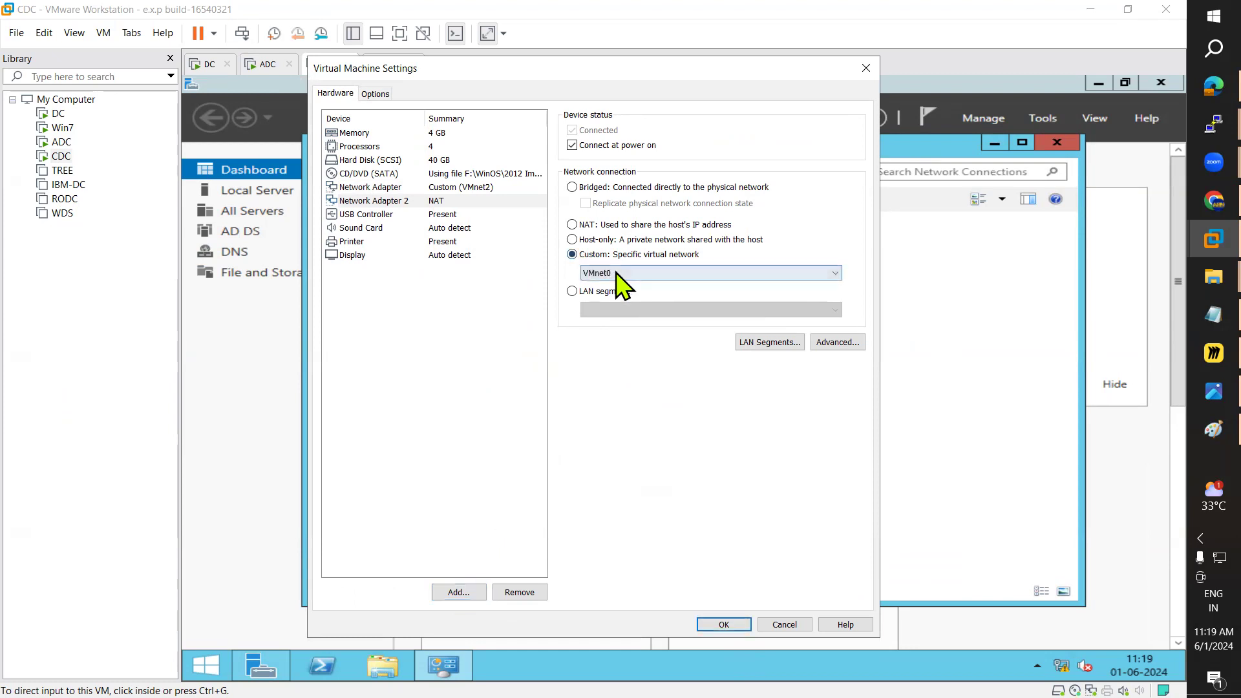
pyautogui.click(617, 273)
pyautogui.click(630, 308)
pyautogui.click(723, 624)
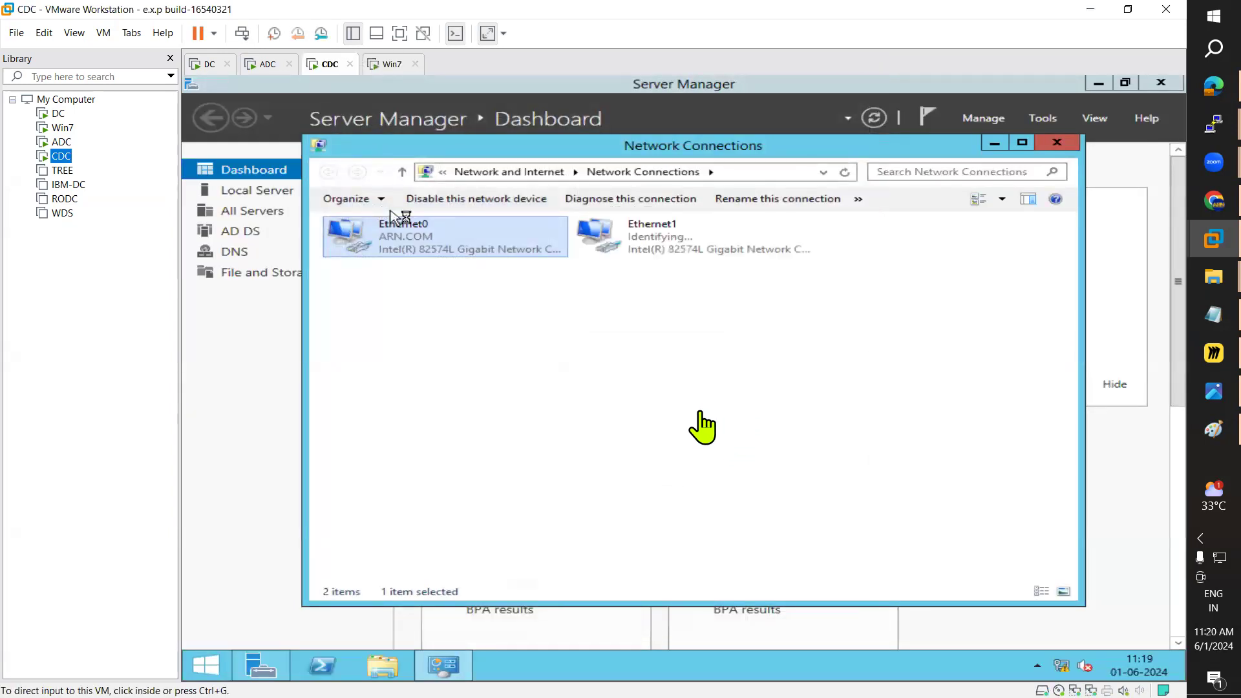
# Step: Set Ethernet1's IPv4 to static 12.0.0.1 with mask 255.0.0.0 and apply it
pyautogui.click(666, 248)
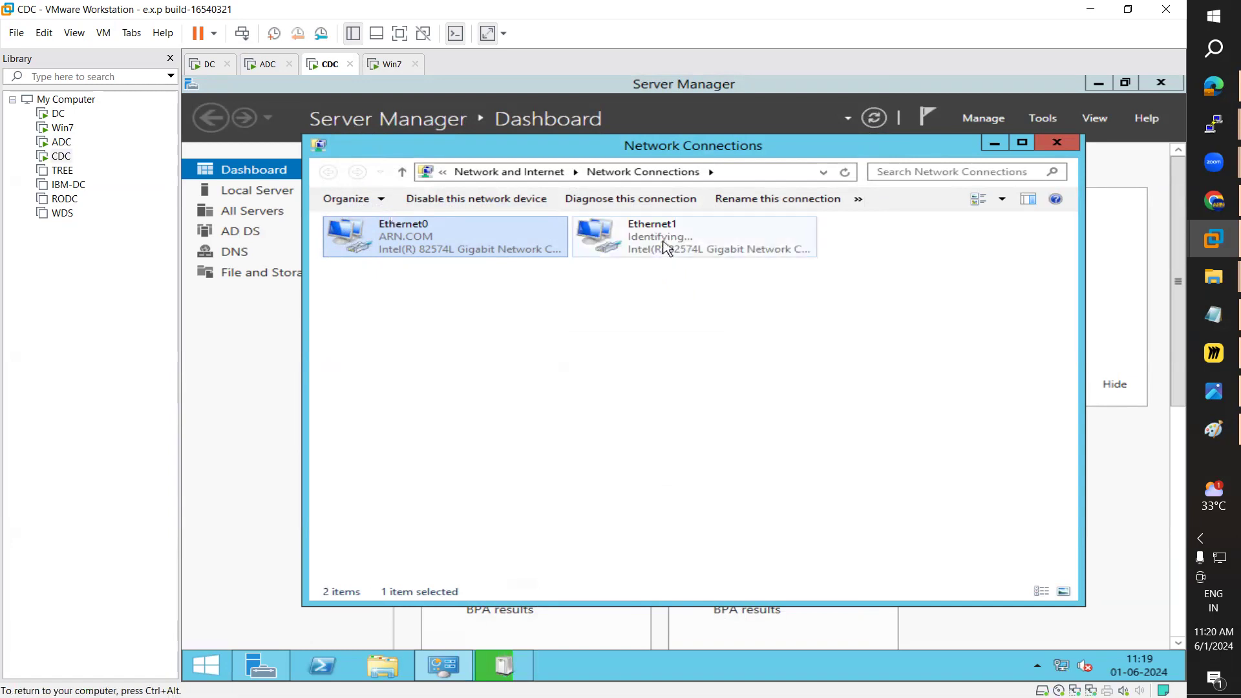
pyautogui.doubleClick(662, 241)
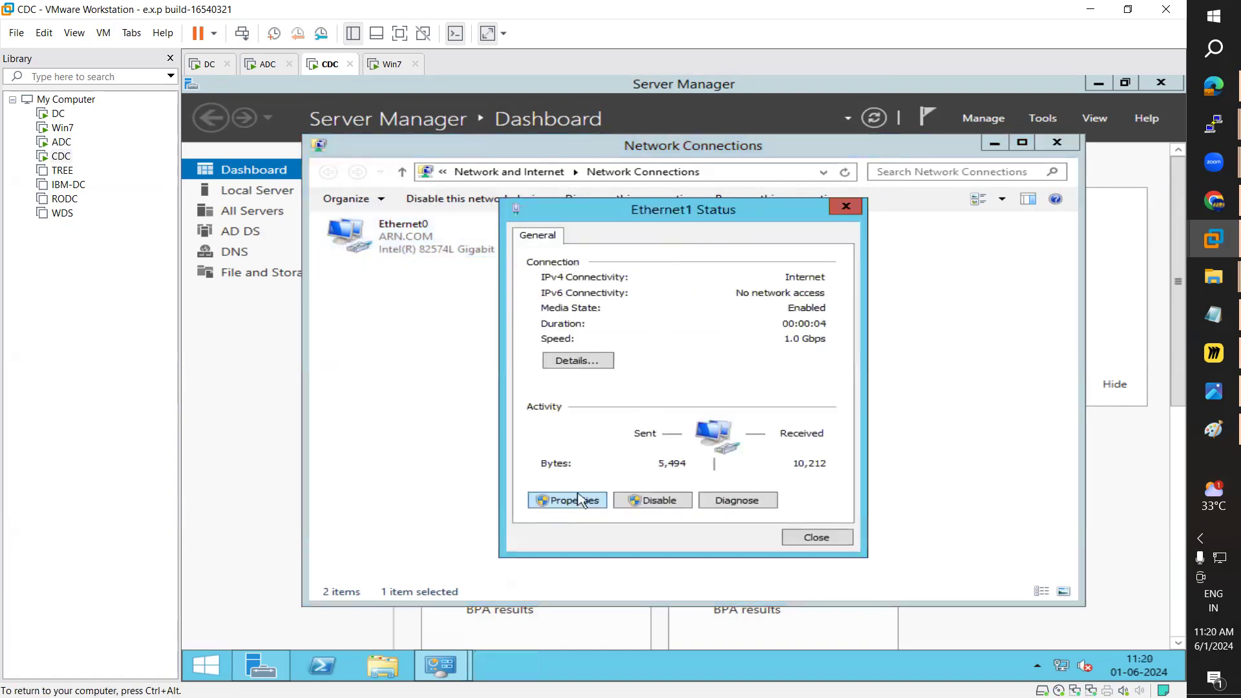
pyautogui.click(571, 500)
pyautogui.doubleClick(653, 445)
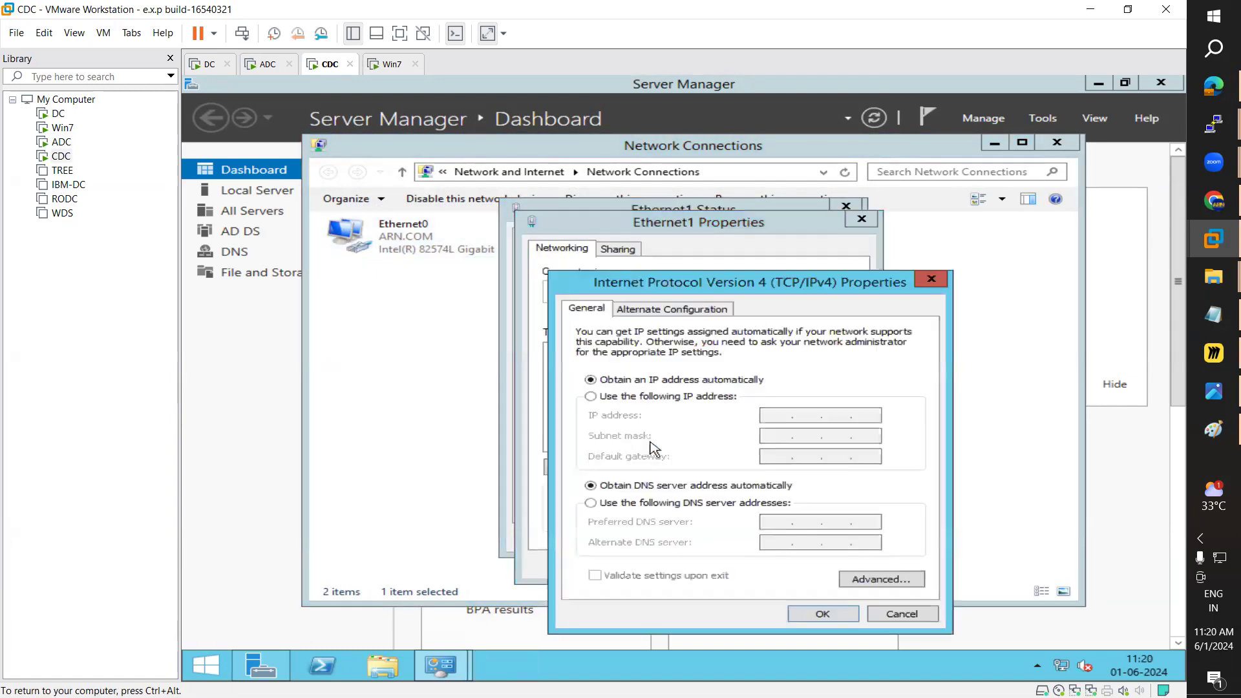
pyautogui.click(685, 397)
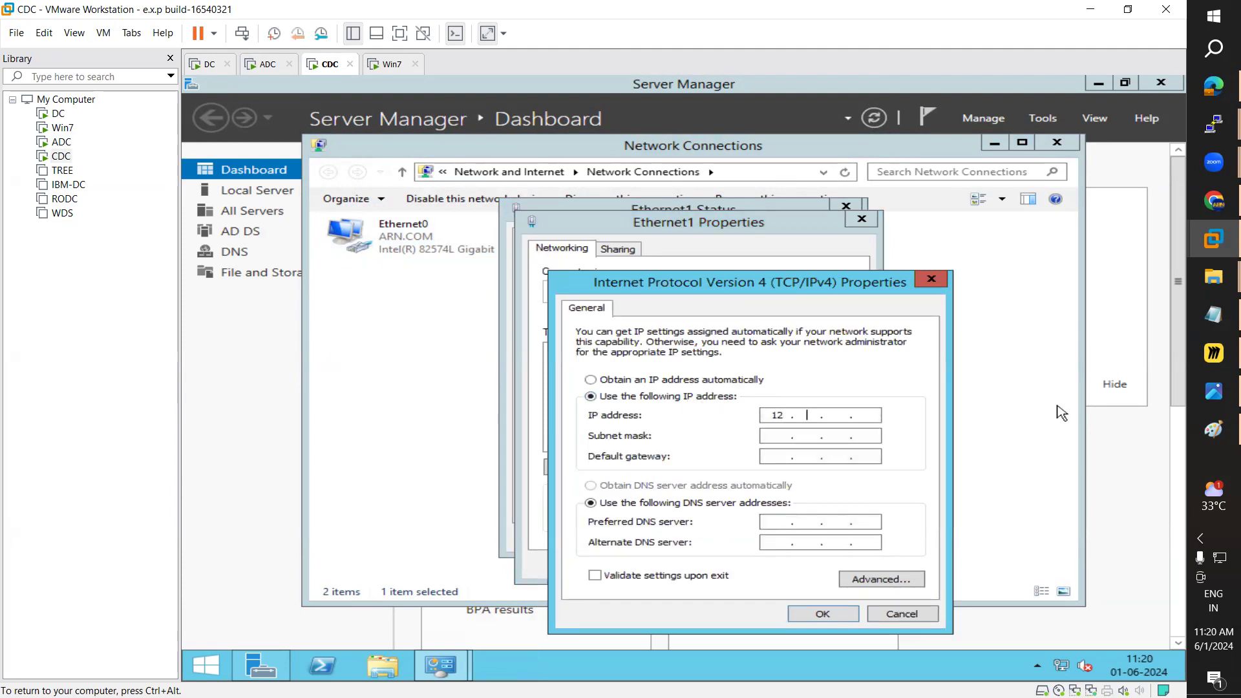
pyautogui.press('Tab')
pyautogui.press('Tab')
pyautogui.press('Tab')
pyautogui.press('Tab')
pyautogui.click(822, 616)
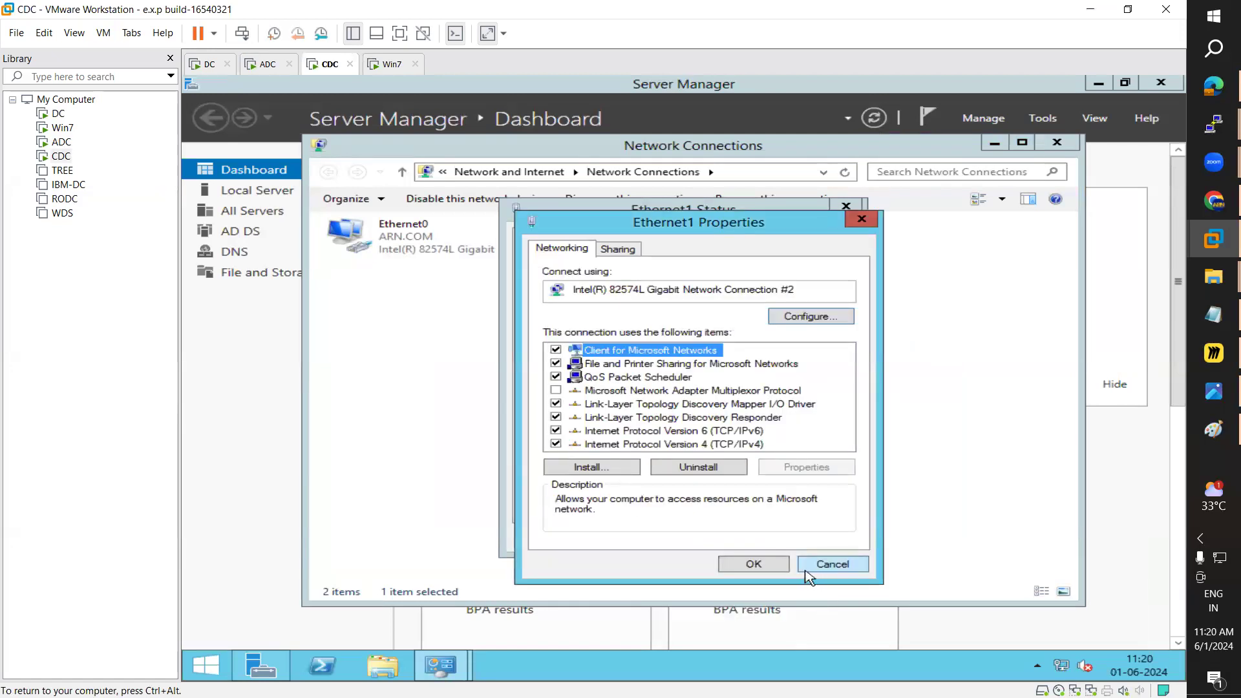
pyautogui.click(754, 565)
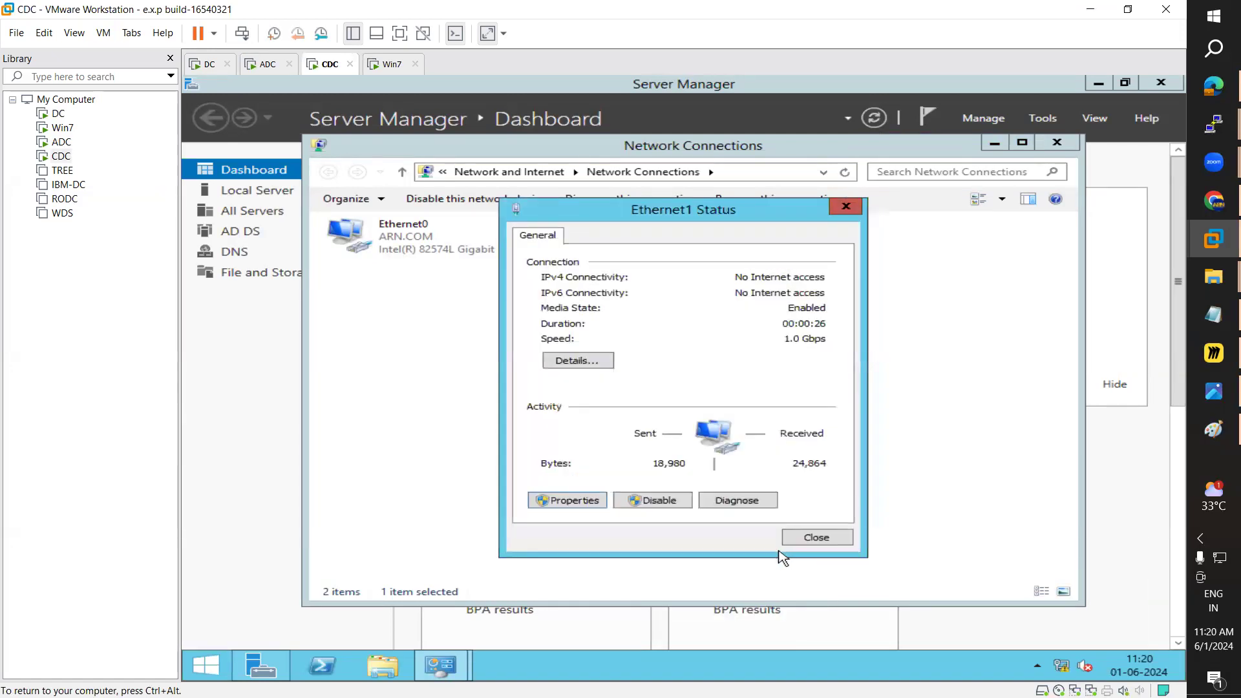
pyautogui.click(812, 538)
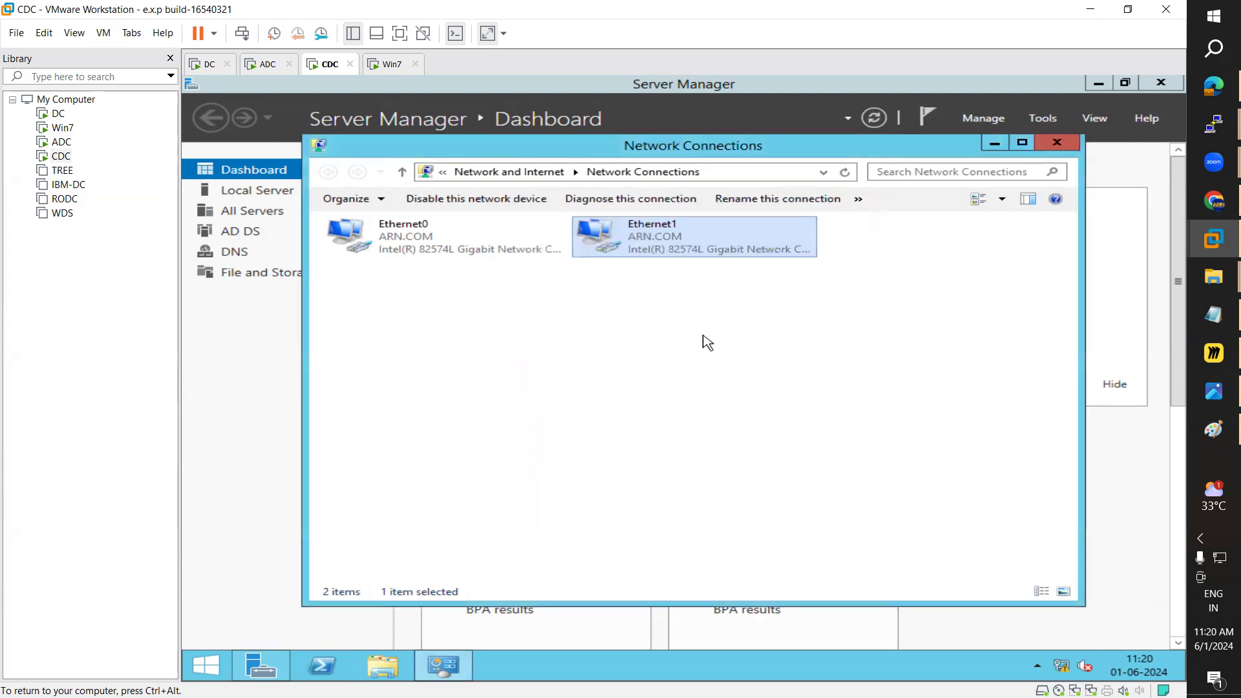
pyautogui.press('F2')
# Step: Rename CDC's adapters to Ethernet12 and Ethernet11
pyautogui.click(674, 223)
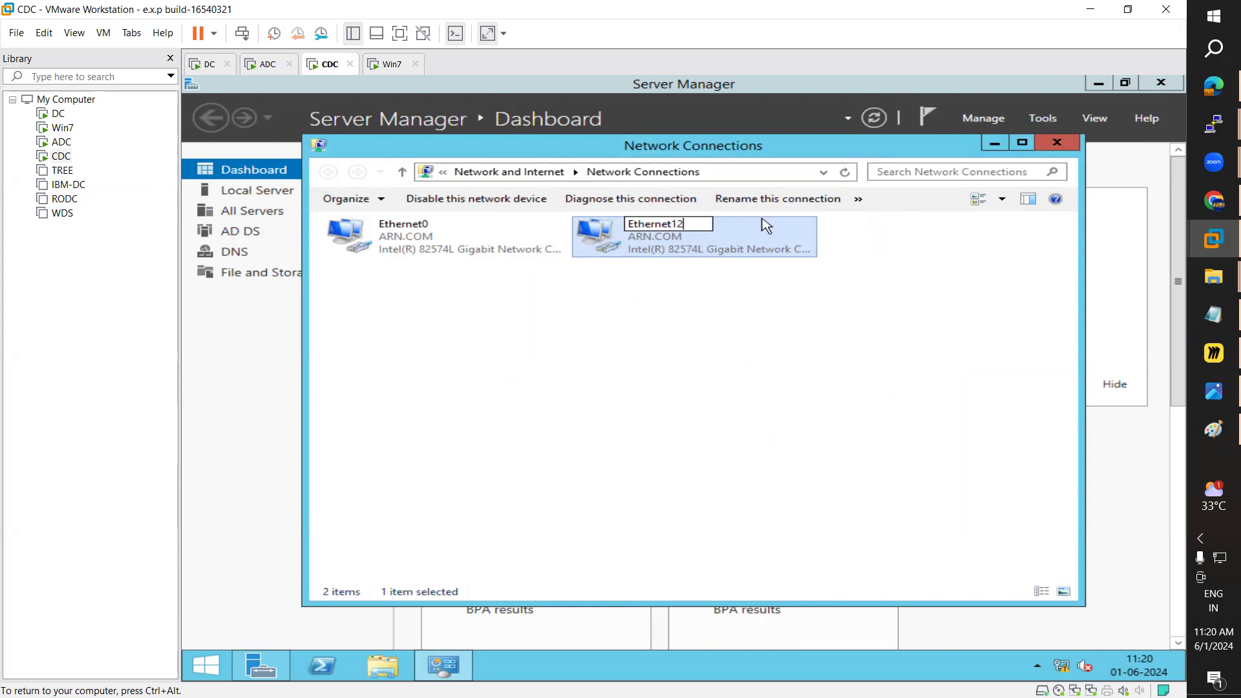
pyautogui.click(717, 327)
pyautogui.click(405, 247)
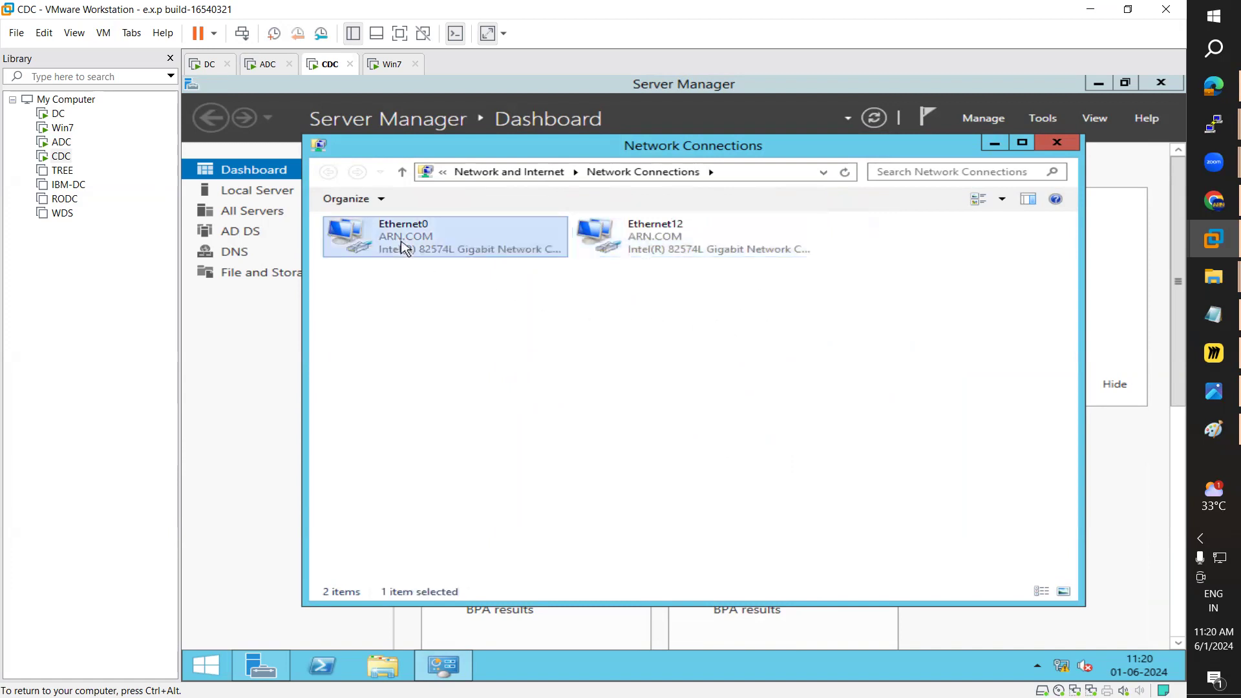
pyautogui.press('F2')
pyautogui.click(427, 224)
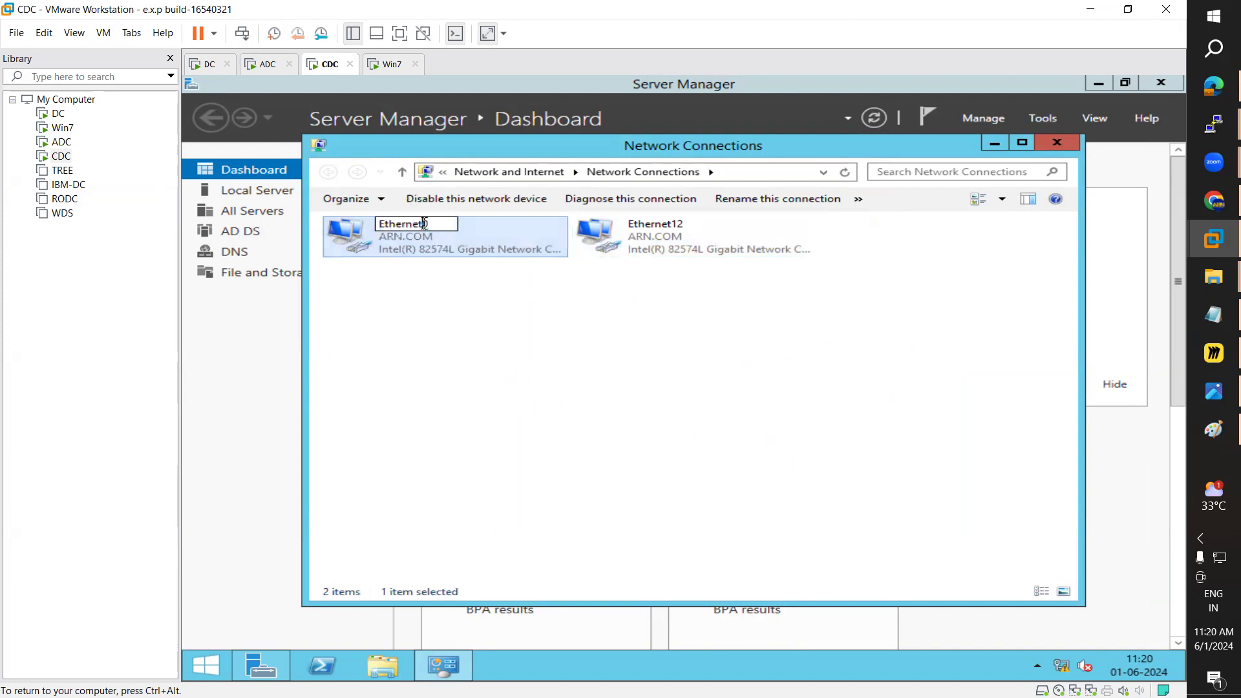
pyautogui.write('11')
pyautogui.press('Return')
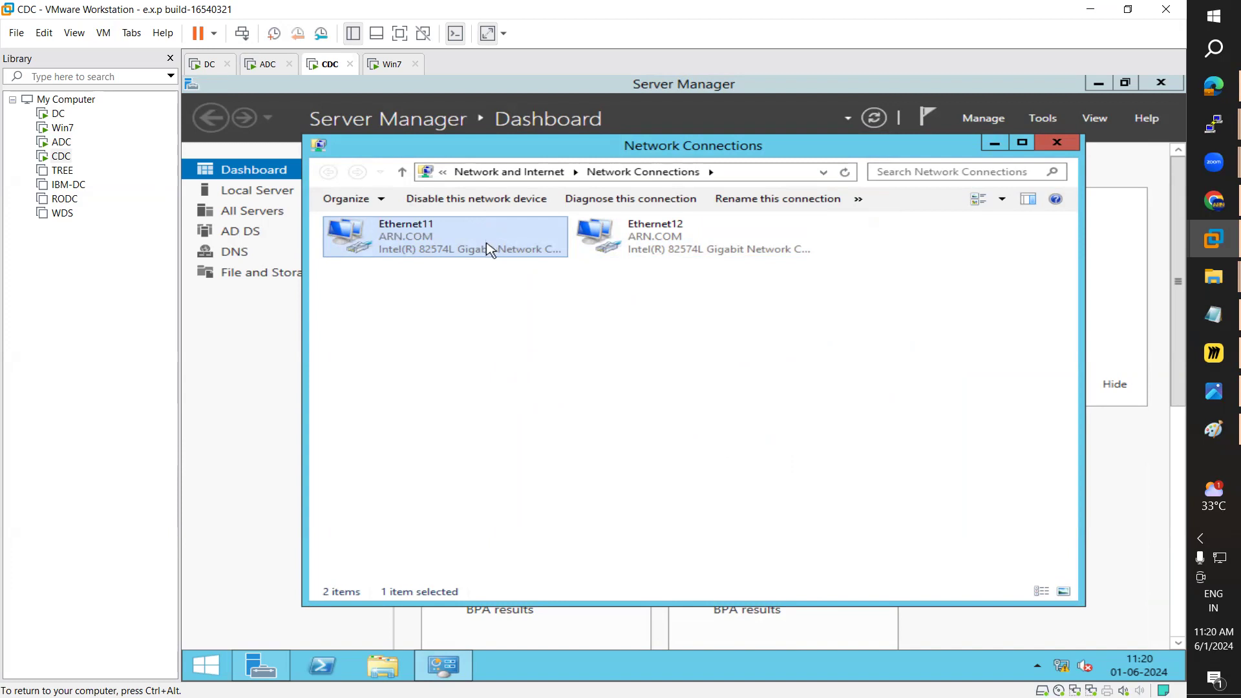
# Step: Check Ethernet11 and Ethernet12 address details, confirming 12.0.0.1, then close Network Connections
pyautogui.doubleClick(421, 254)
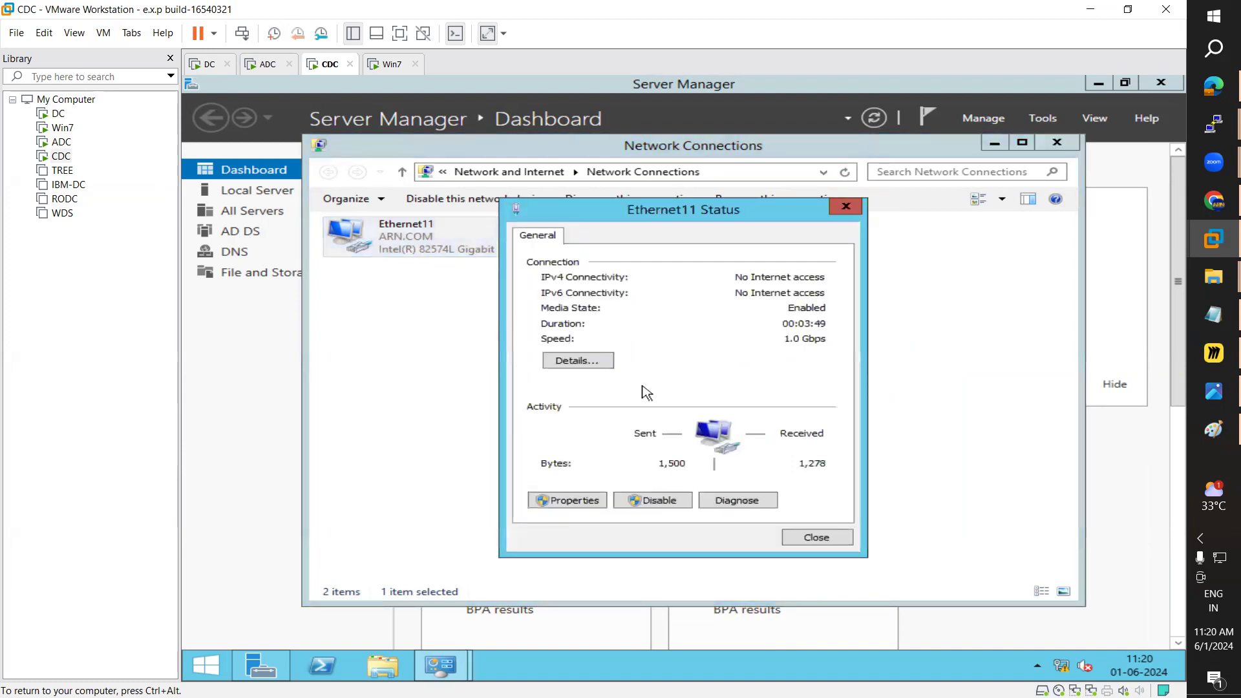
pyautogui.click(590, 362)
pyautogui.press('Escape')
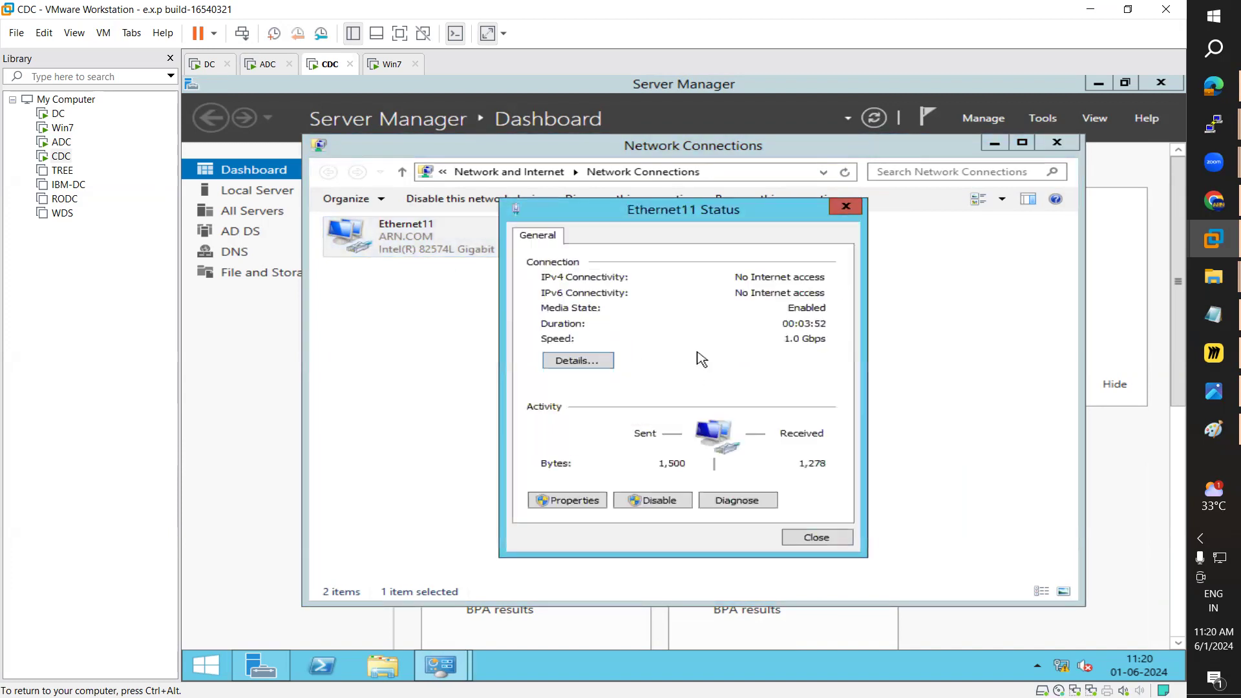
pyautogui.press('Escape')
pyautogui.doubleClick(734, 231)
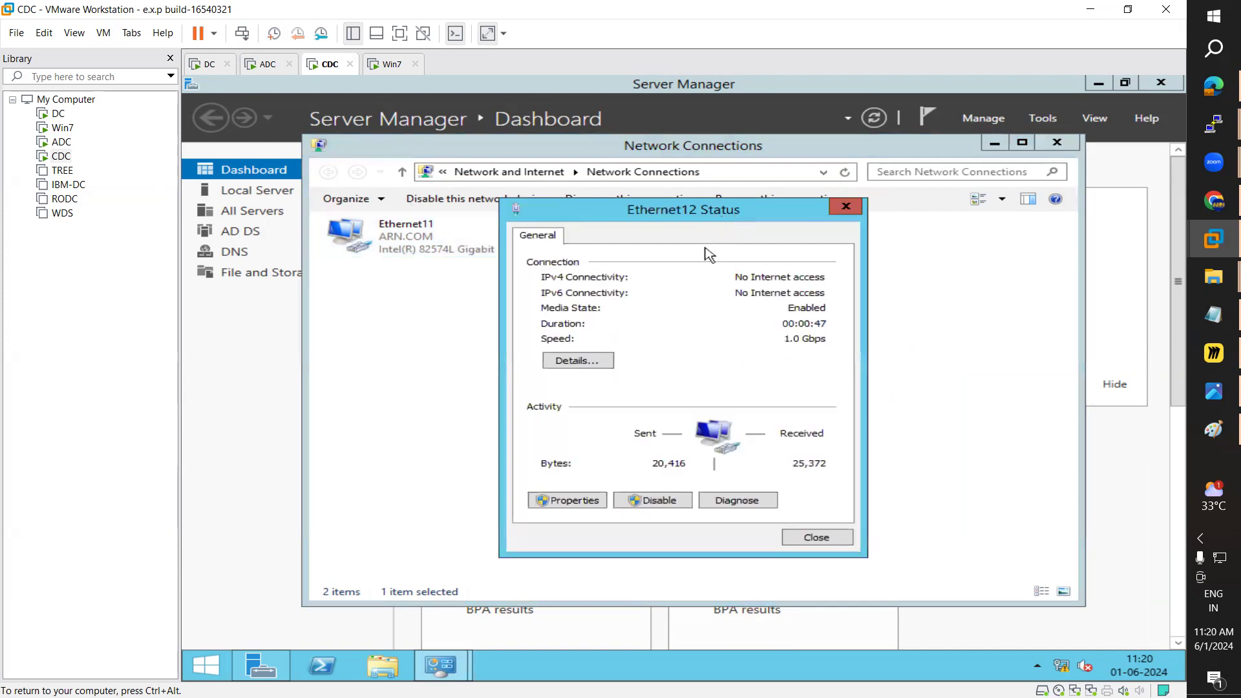
pyautogui.click(570, 358)
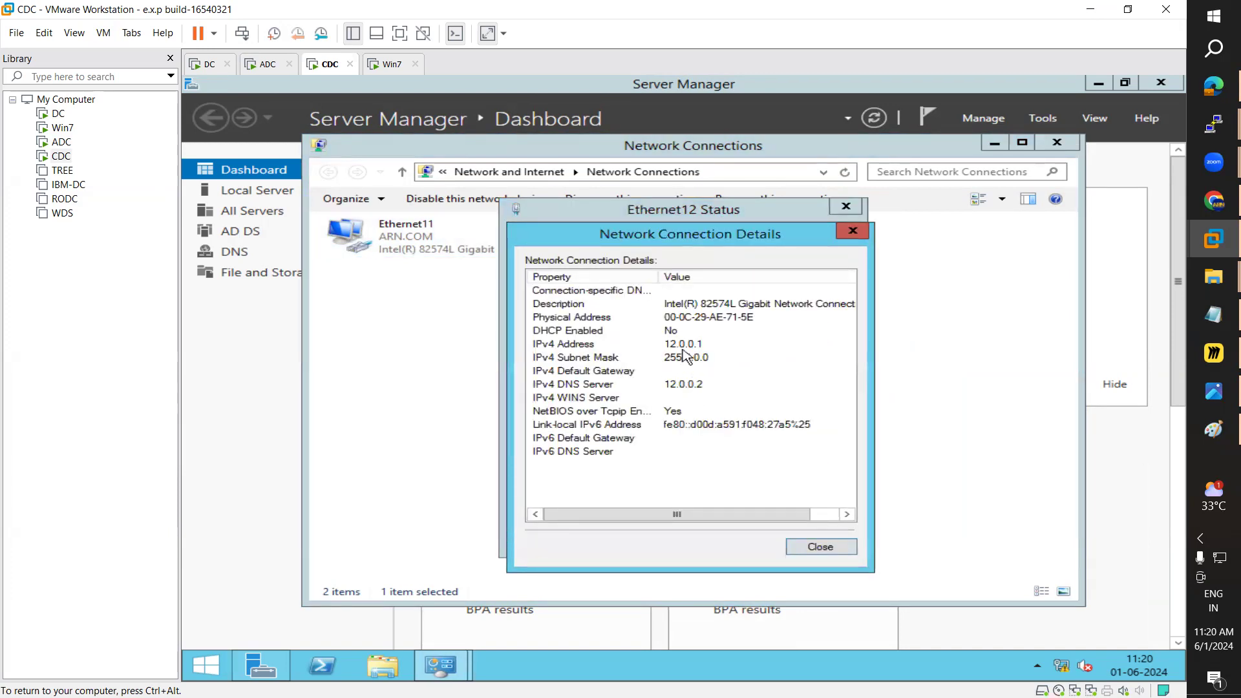
pyautogui.click(853, 230)
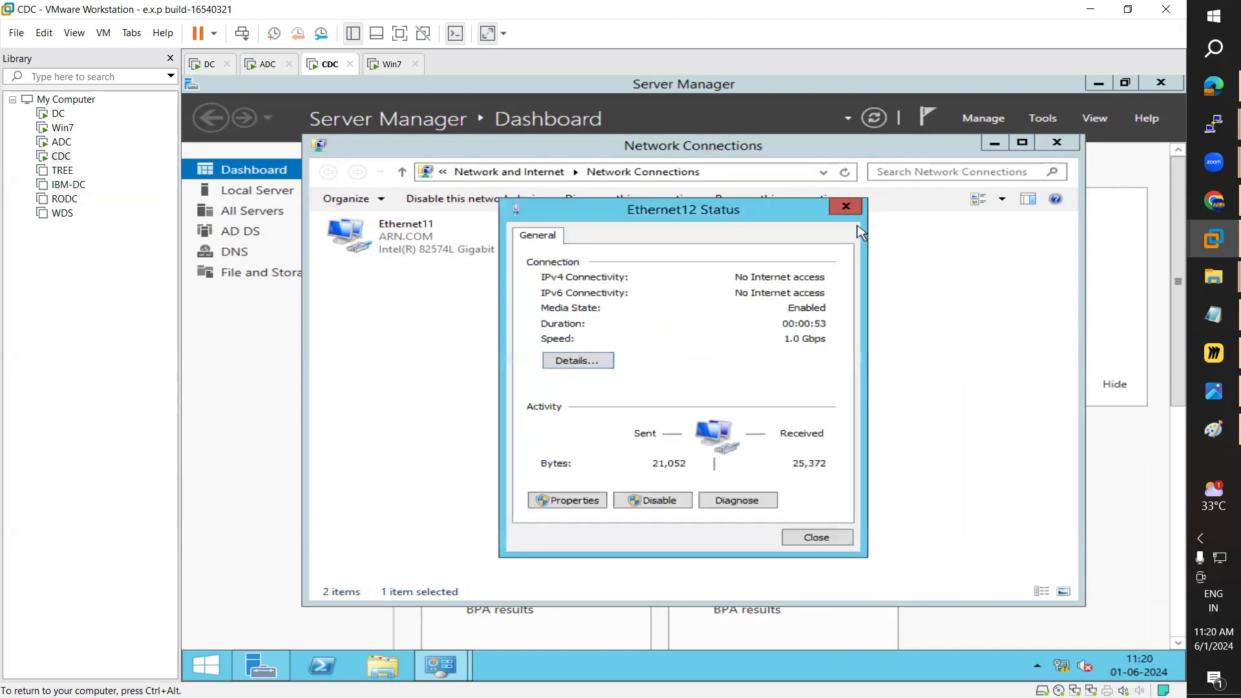
pyautogui.click(851, 208)
pyautogui.click(1056, 142)
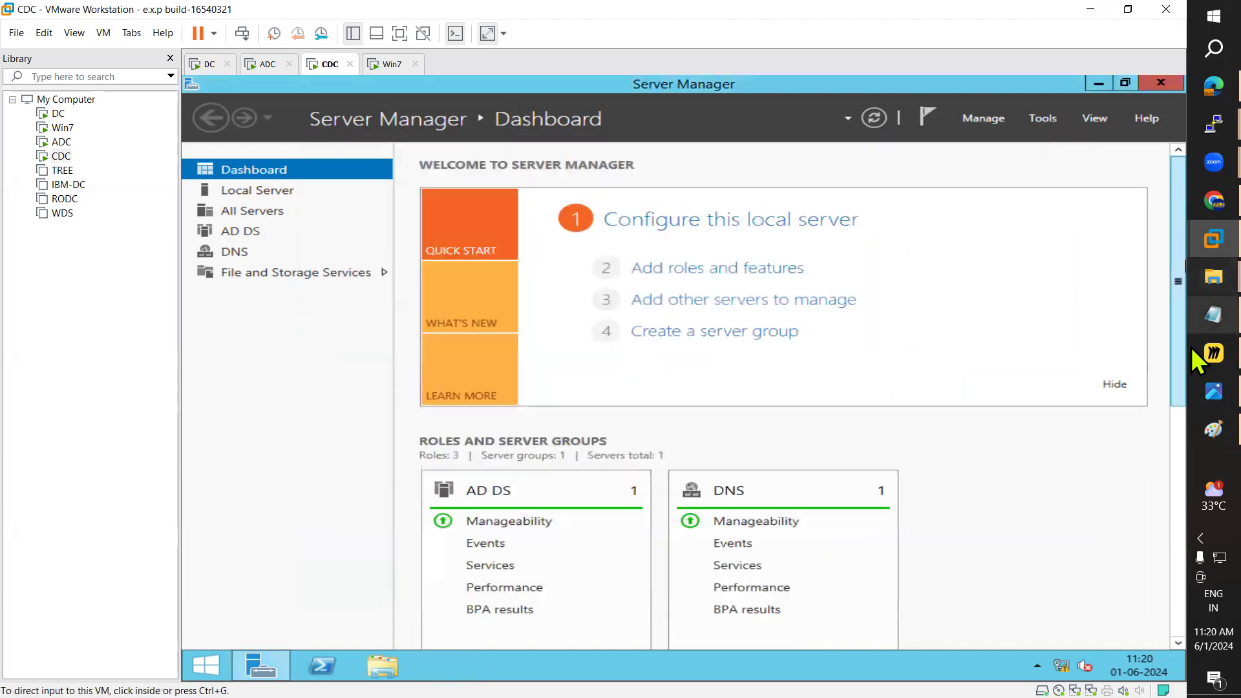
# Step: Review Routing Servers.PNG in Paint, minimize it, and switch to the Win7 machine
pyautogui.click(1202, 426)
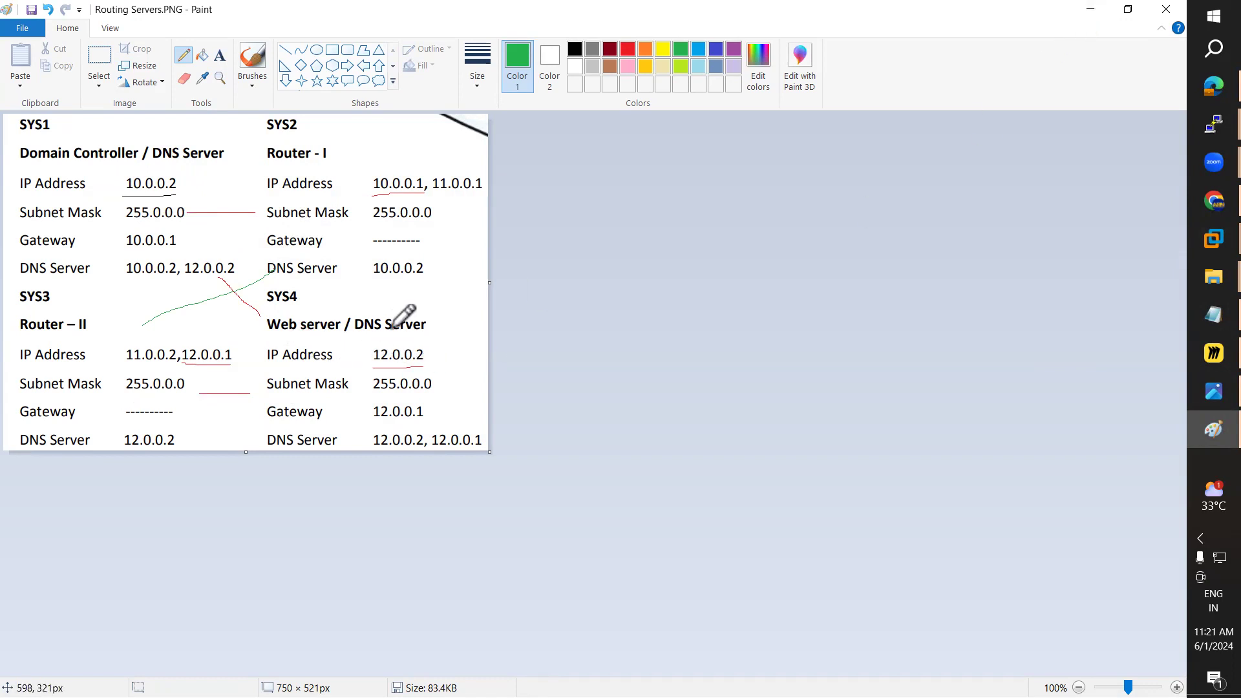
pyautogui.click(1092, 9)
pyautogui.click(387, 63)
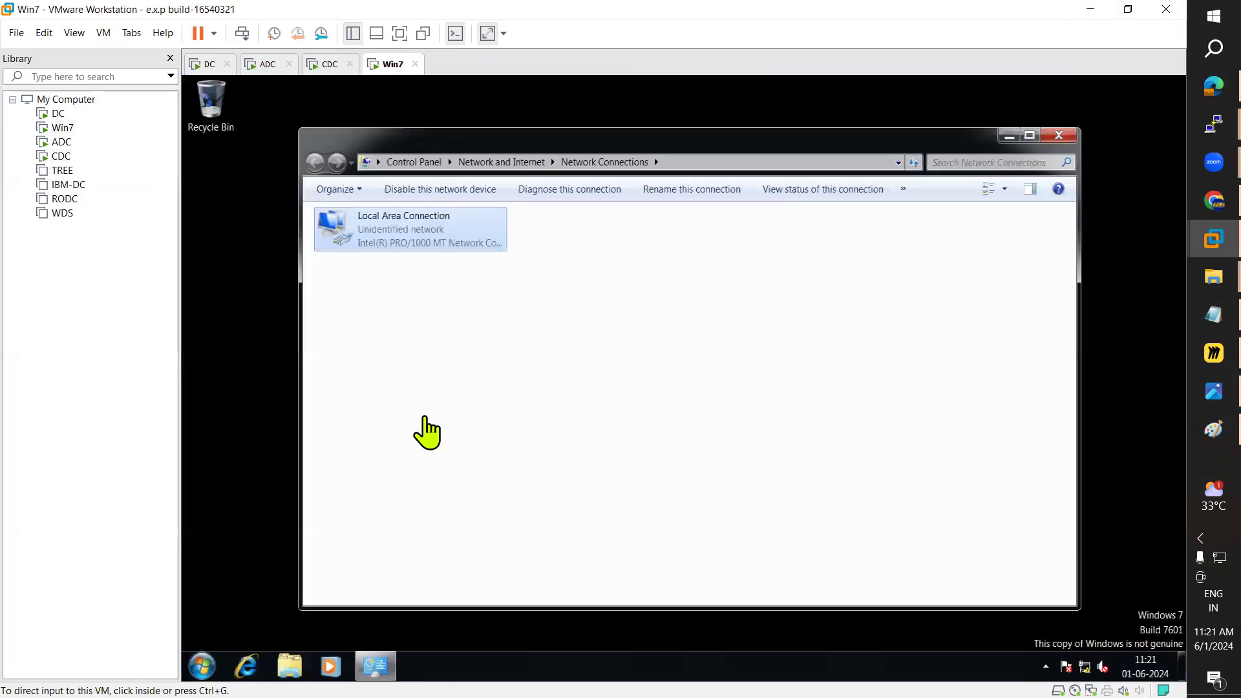
# Step: Run ping 10.0.0.2 from a Win7 command prompt
pyautogui.press('super')
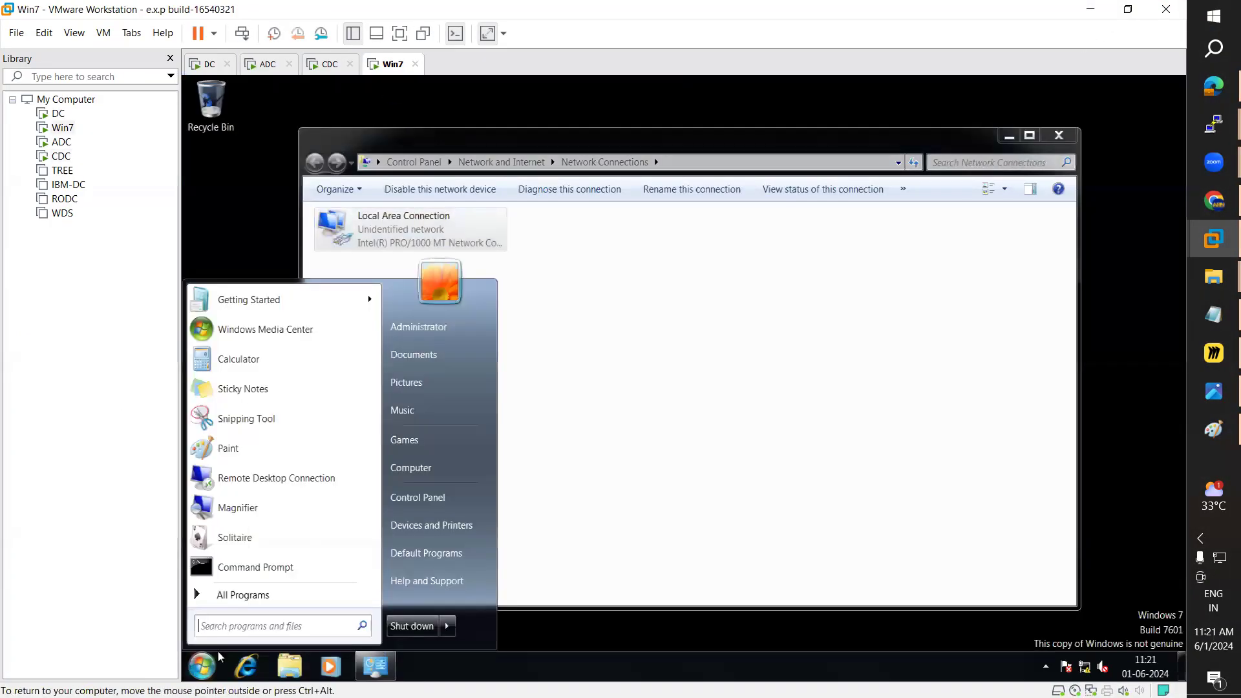
pyautogui.click(224, 568)
pyautogui.write('p')
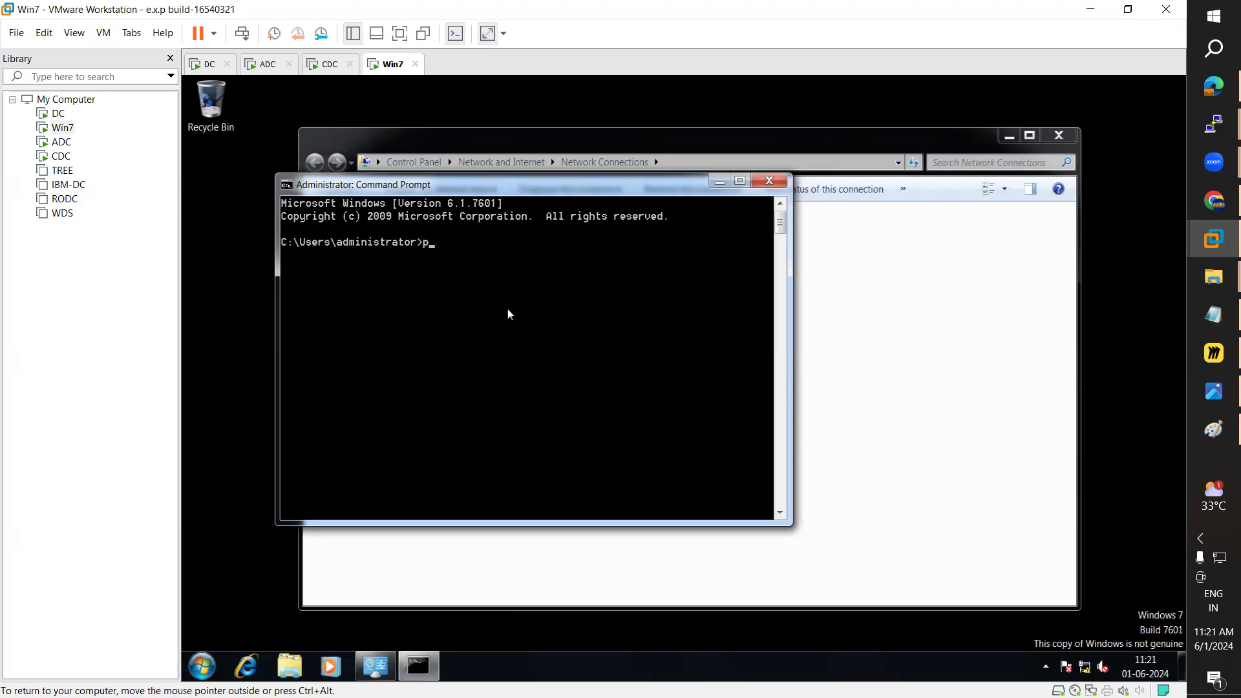
pyautogui.write('10.0.0.')
pyautogui.press('BackSpace')
pyautogui.press('BackSpace')
pyautogui.press('BackSpace')
pyautogui.press('BackSpace')
pyautogui.press('BackSpace')
pyautogui.press('BackSpace')
pyautogui.press('BackSpace')
pyautogui.press('BackSpace')
pyautogui.write('ping 10.9.')
pyautogui.press('BackSpace')
pyautogui.press('BackSpace')
pyautogui.write('0.0.2')
pyautogui.press('Return')
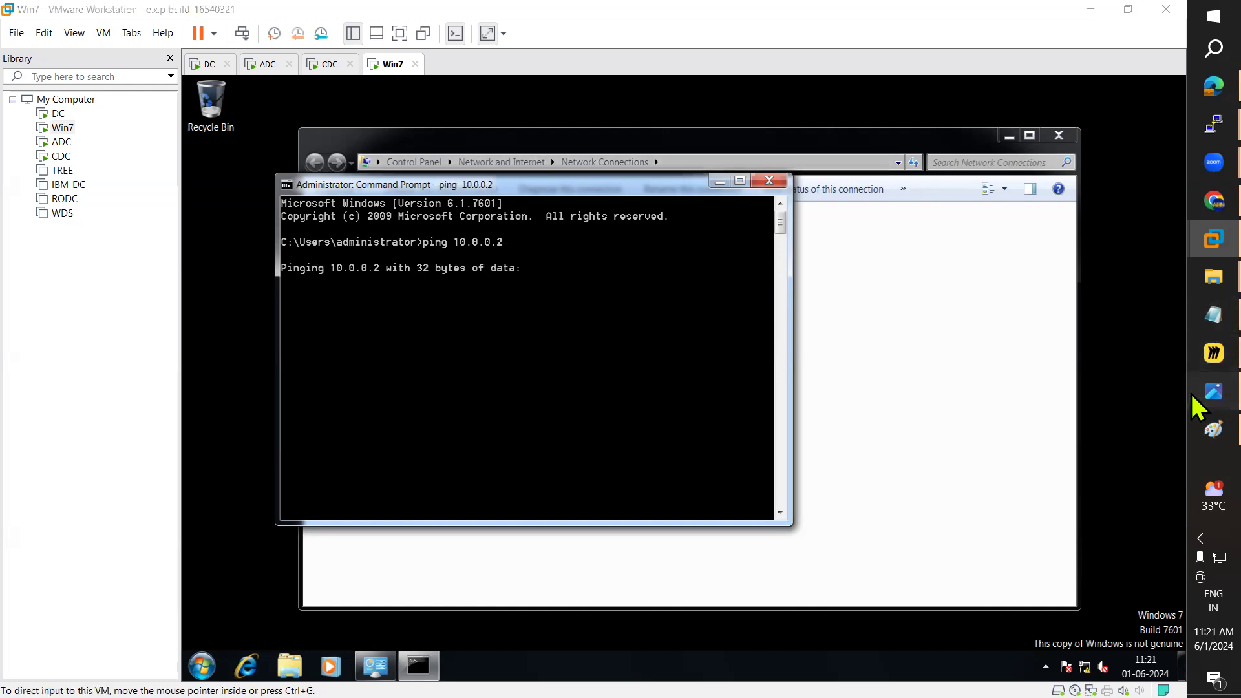
# Step: Review the routing address plan image, then move to the DC machine
pyautogui.click(1209, 393)
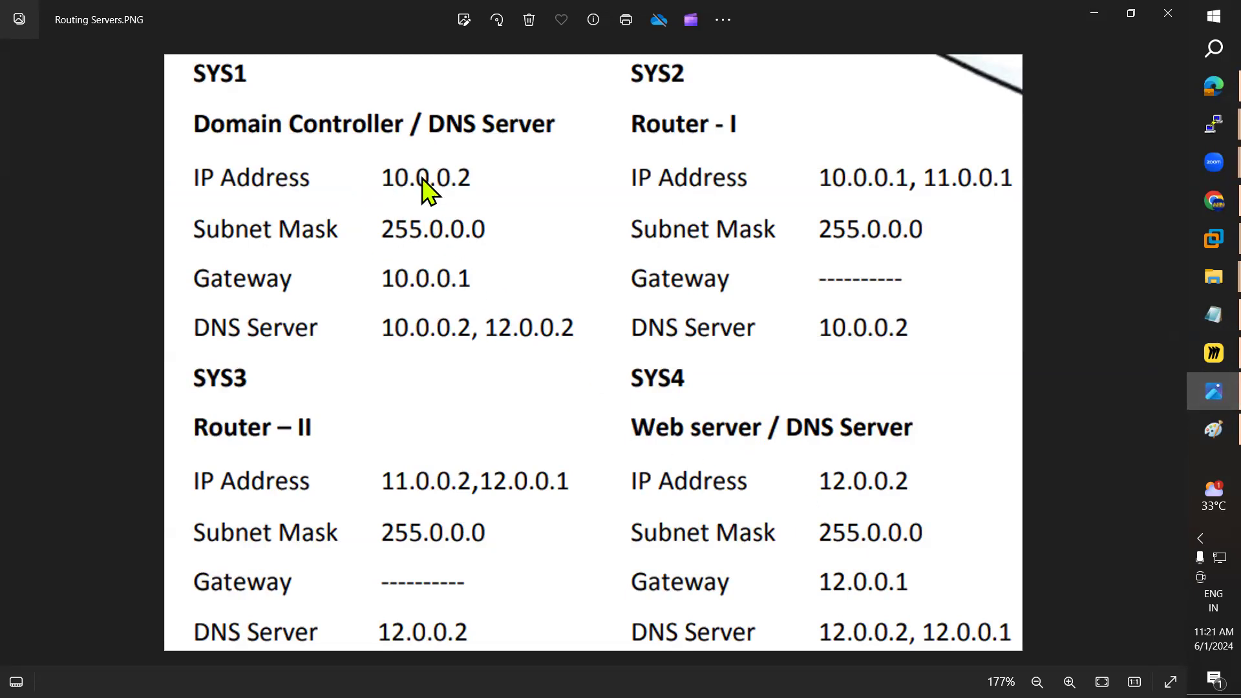
pyautogui.click(1093, 14)
pyautogui.click(205, 64)
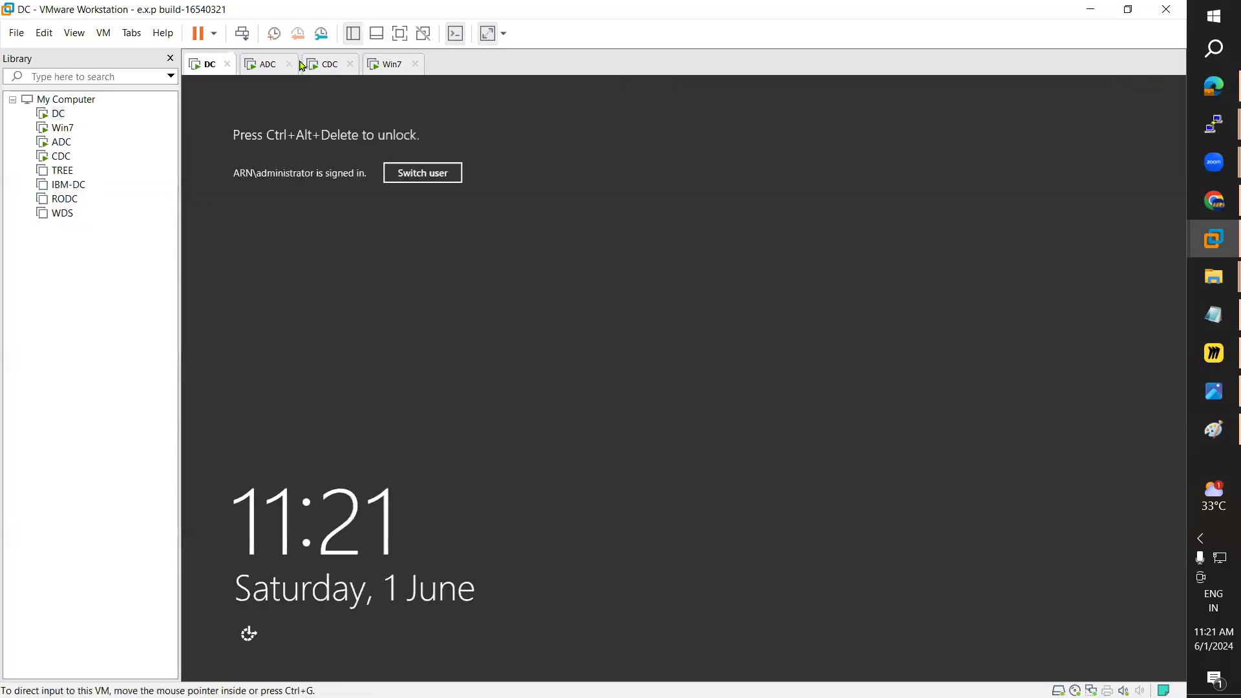
# Step: Unlock DC with Ctrl+Alt+Del and sign in with the account password
pyautogui.click(104, 33)
pyautogui.click(156, 104)
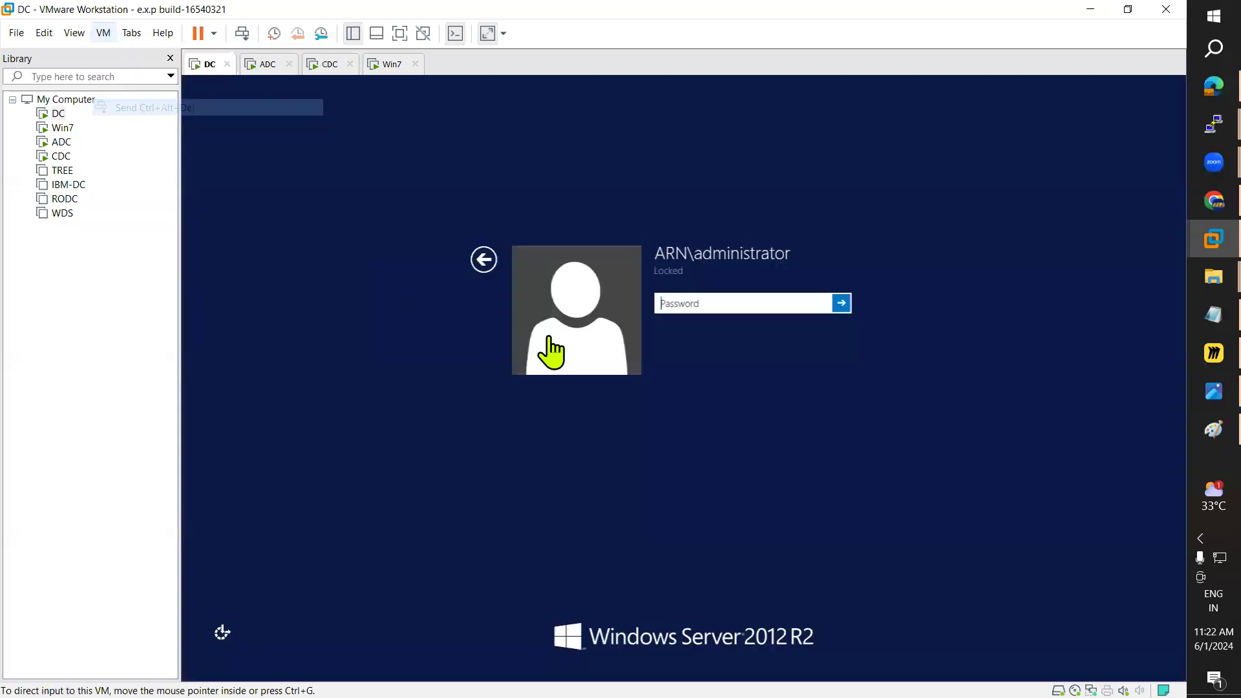
pyautogui.write('Pas')
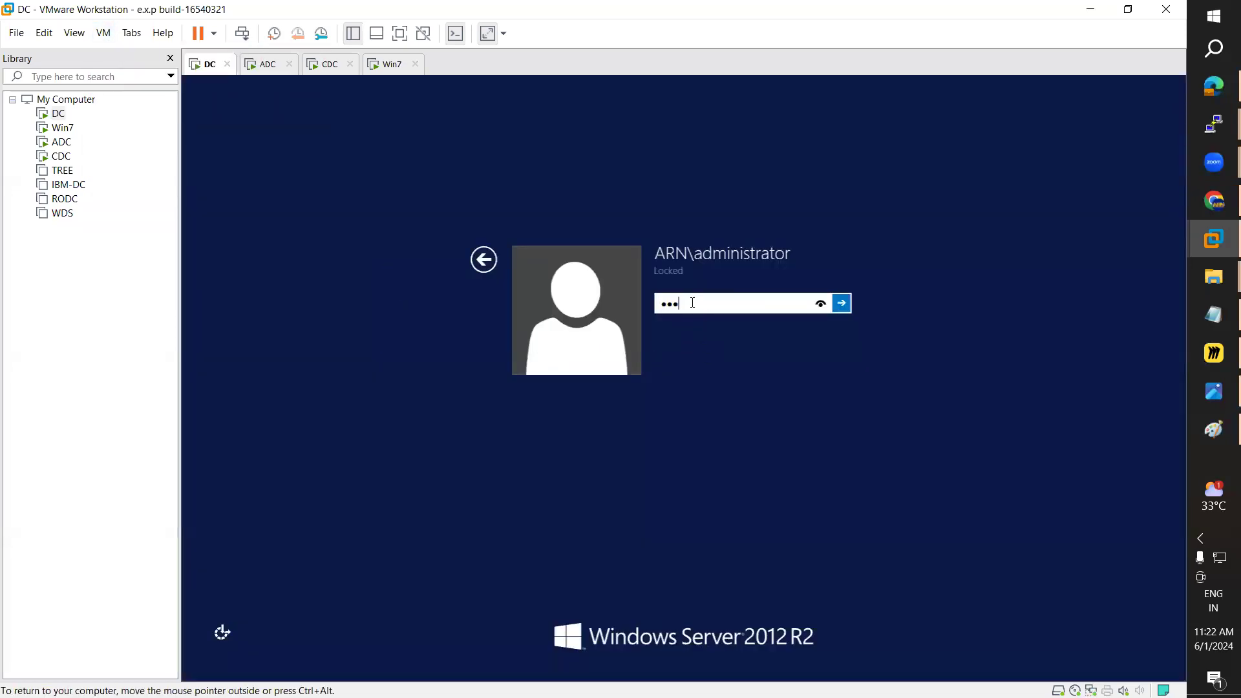
pyautogui.press('Return')
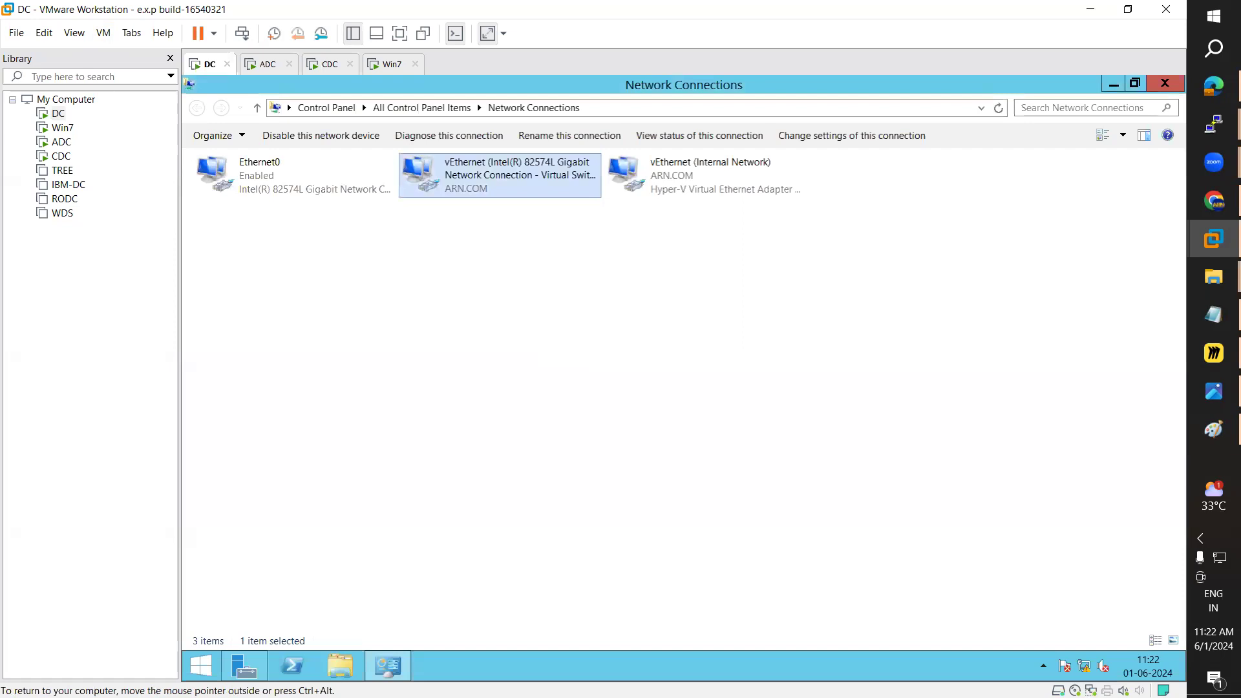
# Step: Open Command Prompt on DC through search and run ping 12.0.0.2
pyautogui.click(200, 665)
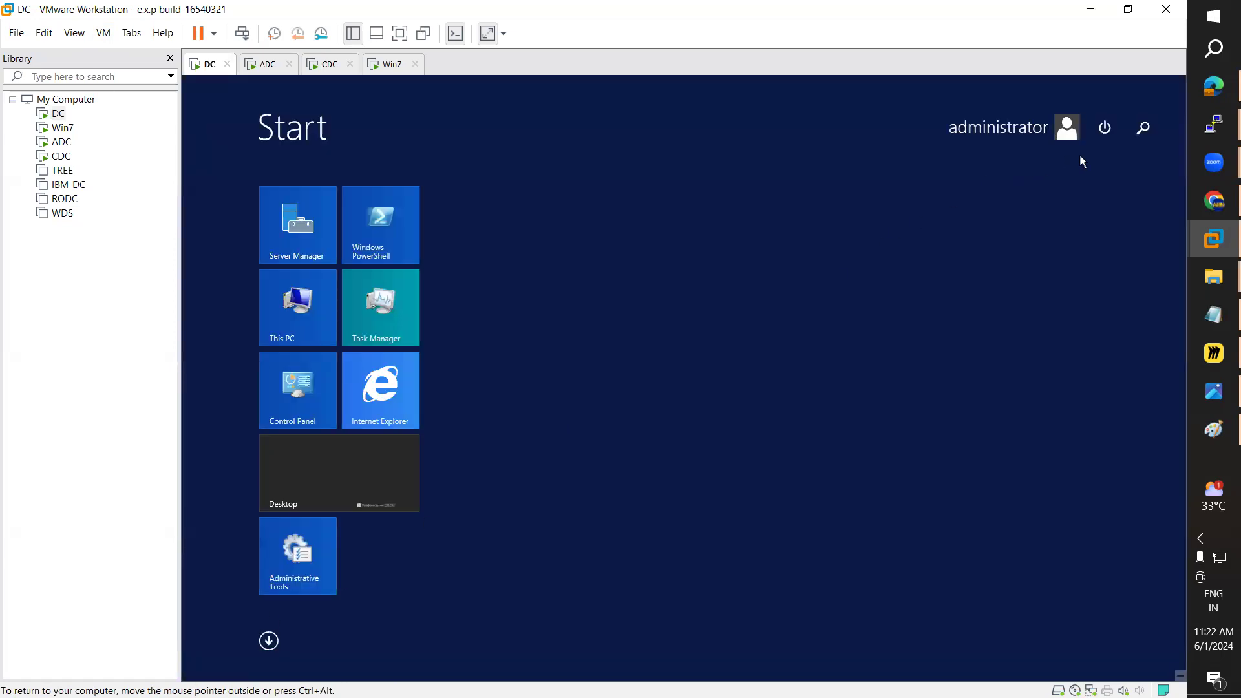
pyautogui.click(1148, 130)
pyautogui.write('co')
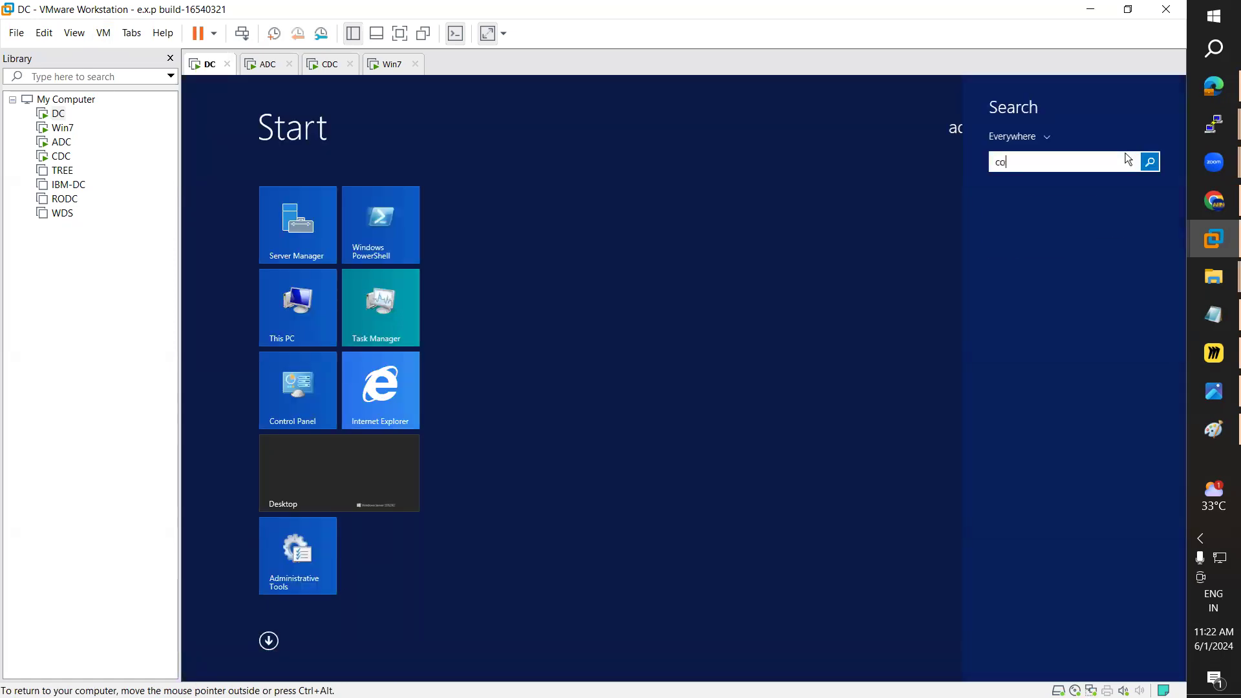
pyautogui.write('mmand Prompt')
pyautogui.click(1034, 211)
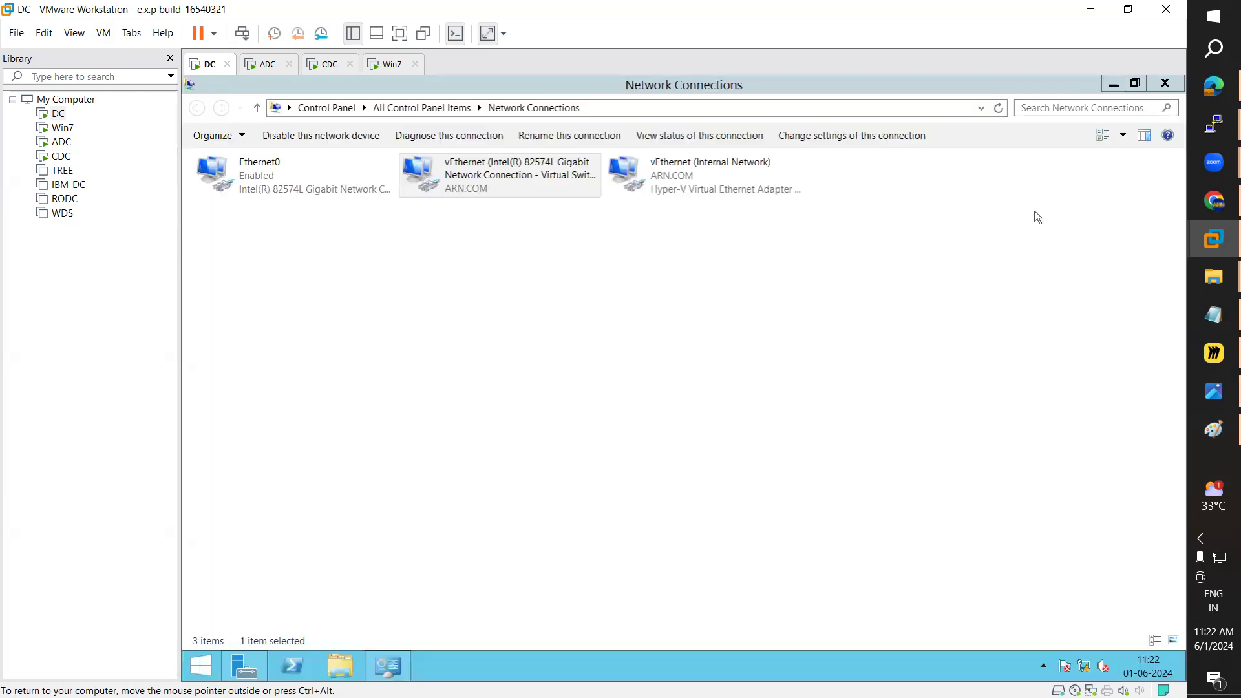
pyautogui.write('ping 12.0.0.2')
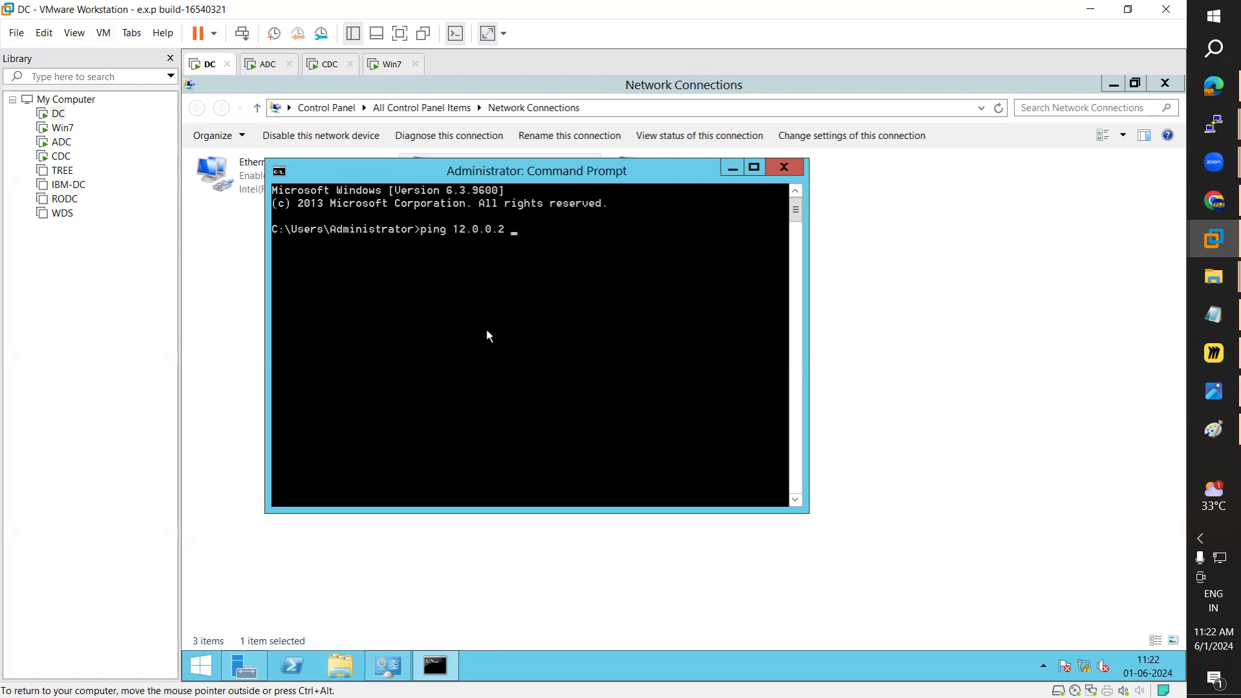
pyautogui.press('BackSpace')
pyautogui.press('Return')
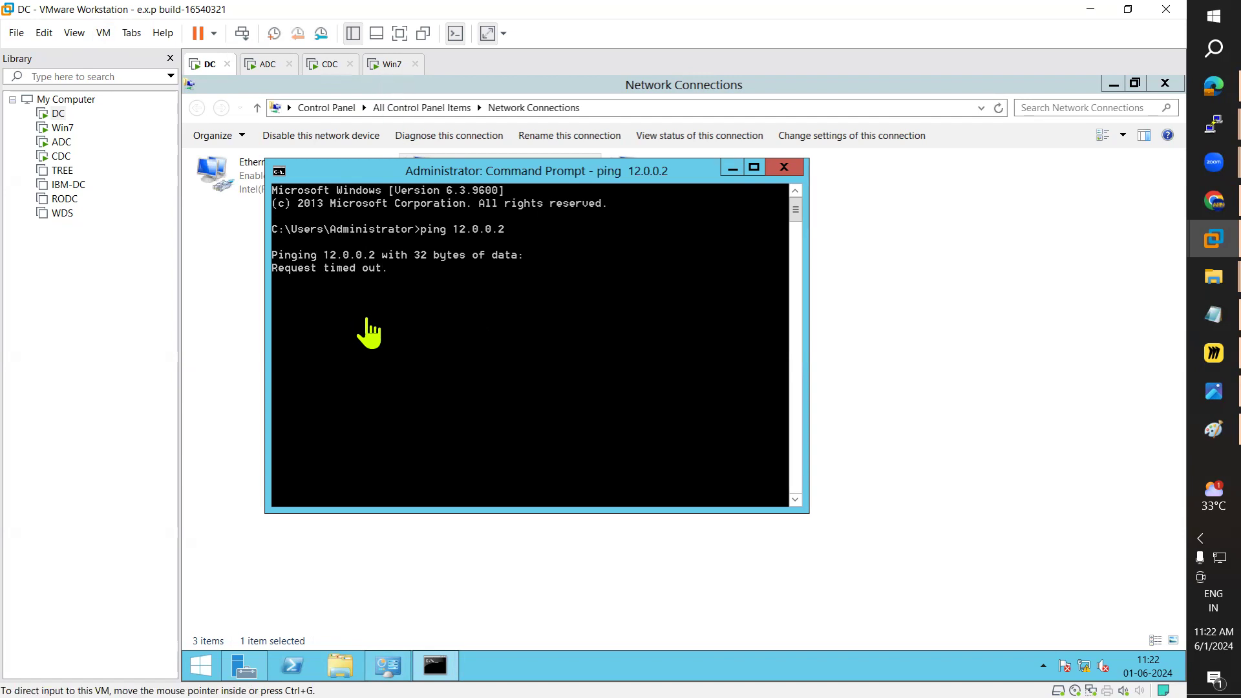
# Step: Check Win7's ping result and inspect DC's vEthernet adapter address details
pyautogui.click(390, 64)
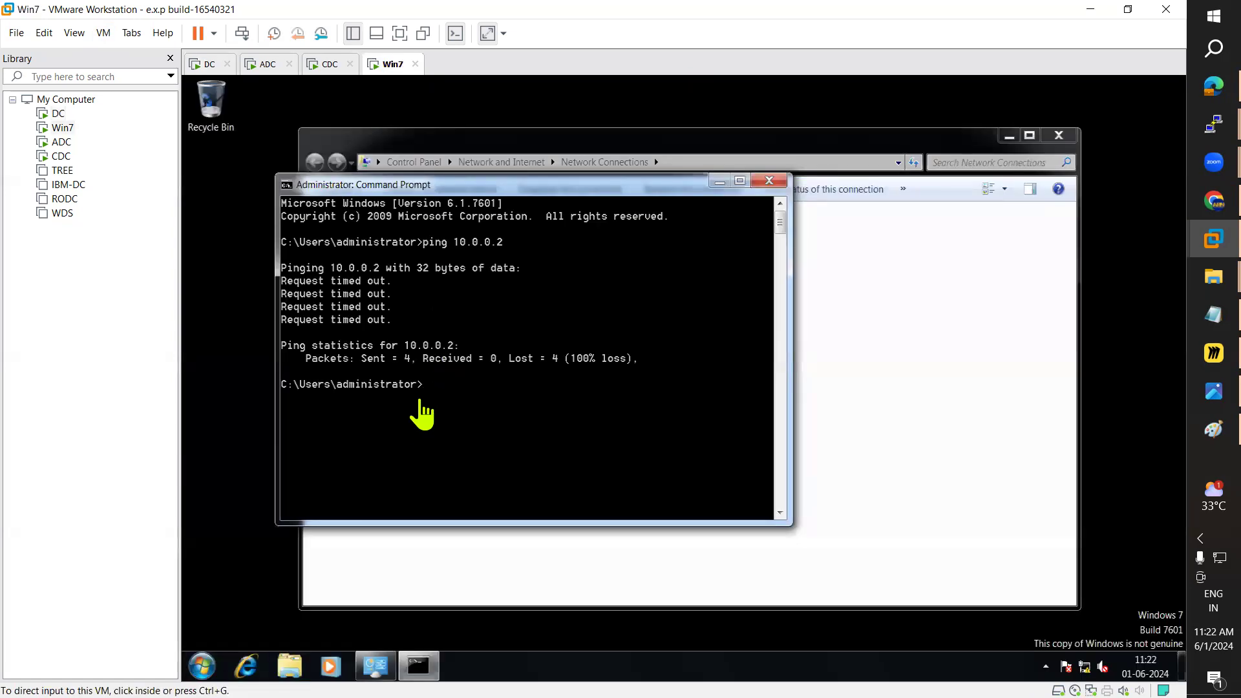
pyautogui.click(207, 66)
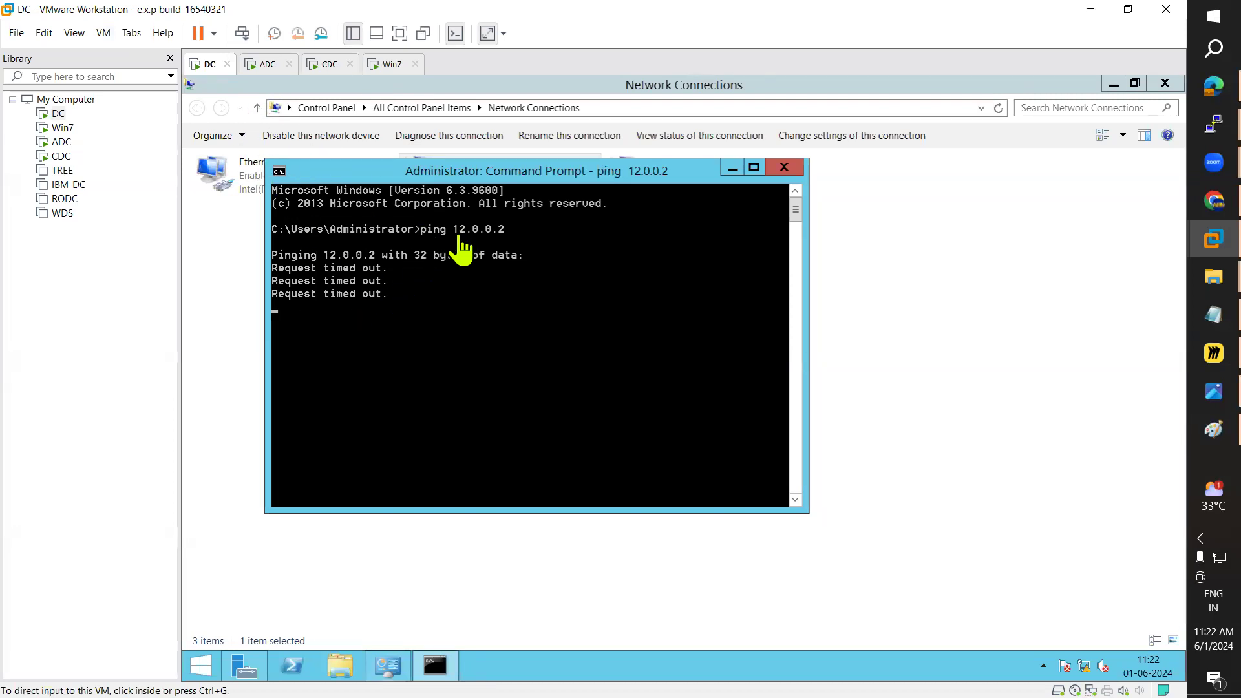
pyautogui.click(504, 194)
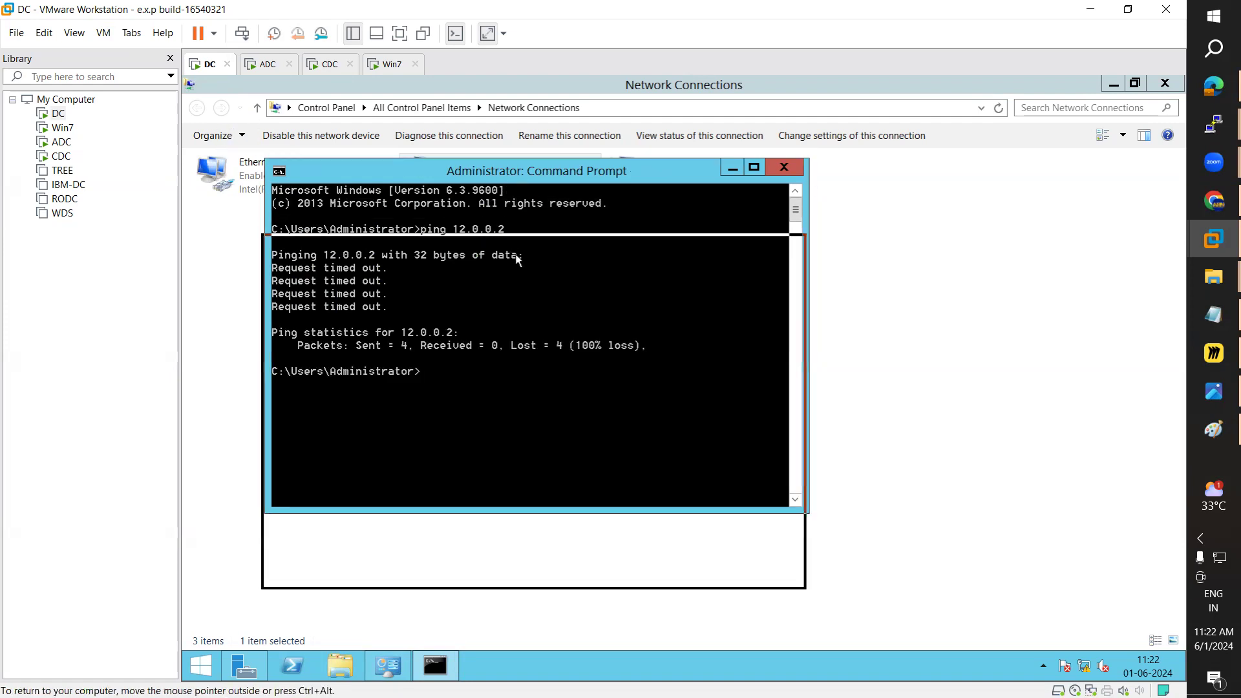
pyautogui.moveTo(491, 171); pyautogui.dragTo(480, 257)
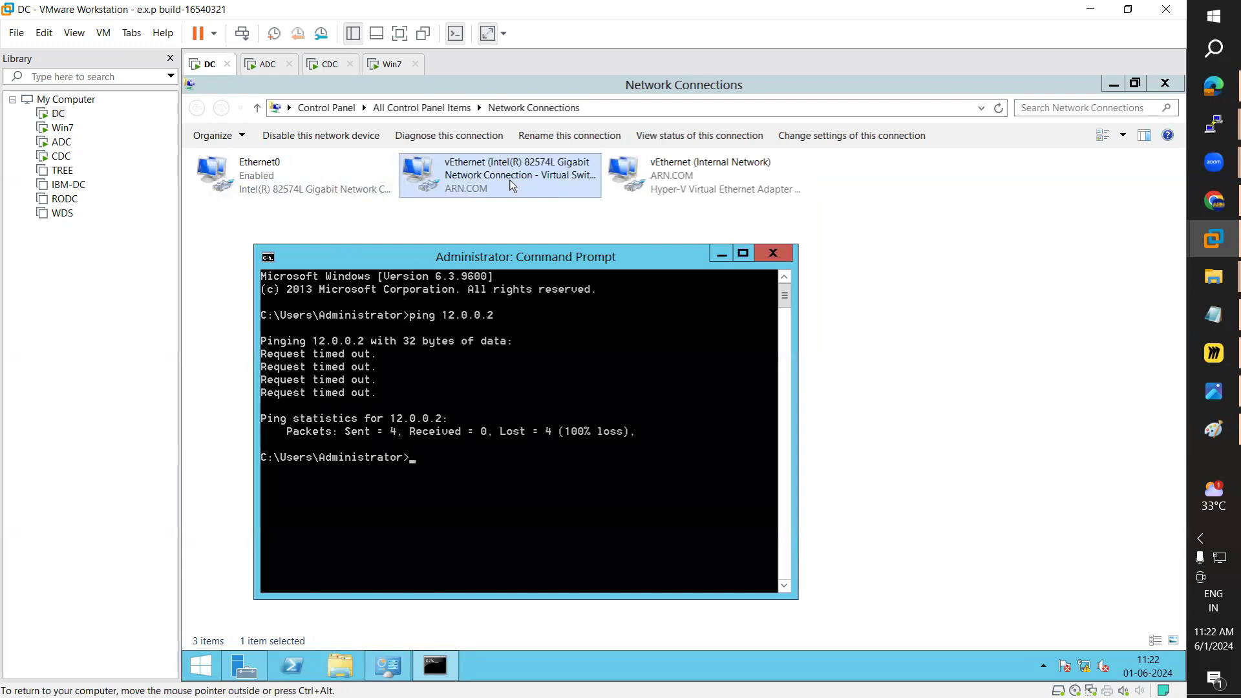
pyautogui.doubleClick(489, 192)
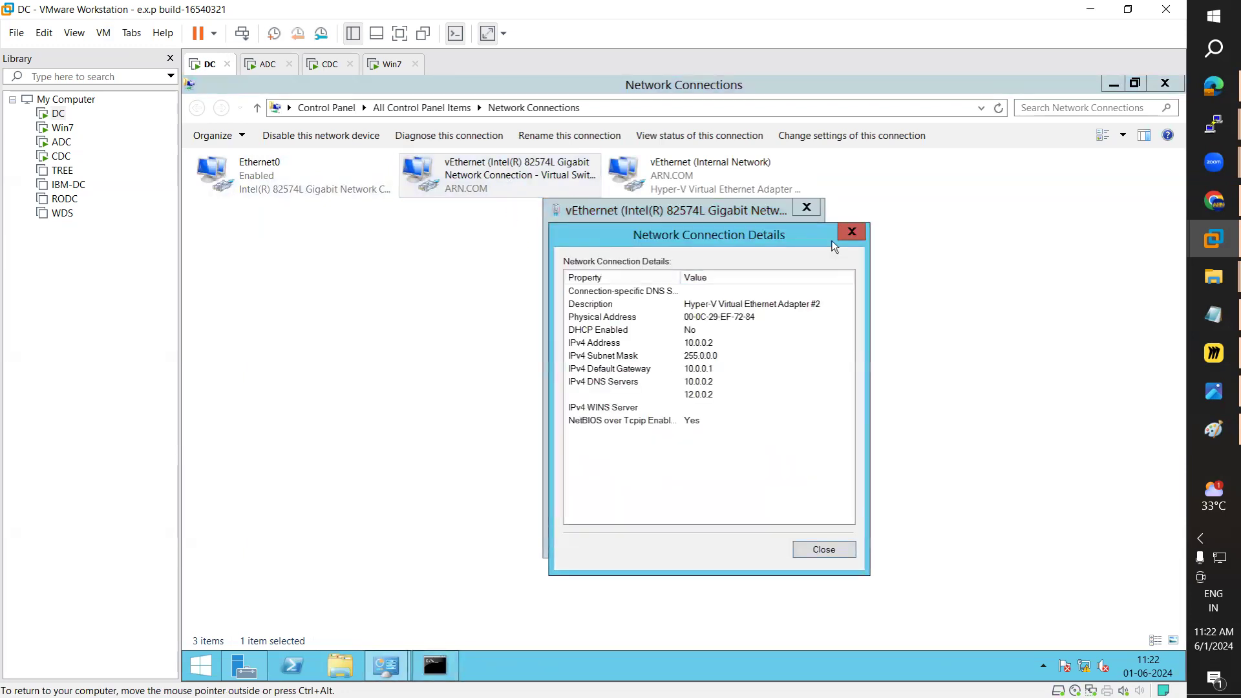
pyautogui.click(851, 231)
pyautogui.click(807, 207)
pyautogui.click(435, 667)
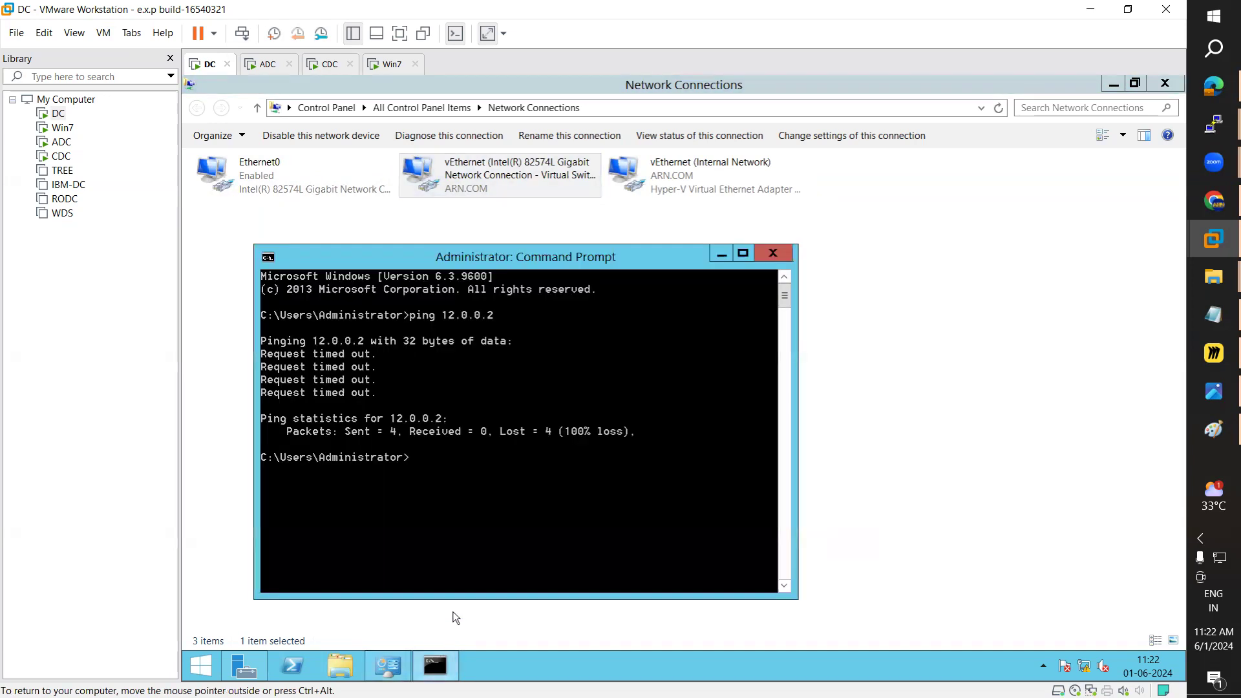
pyautogui.click(389, 67)
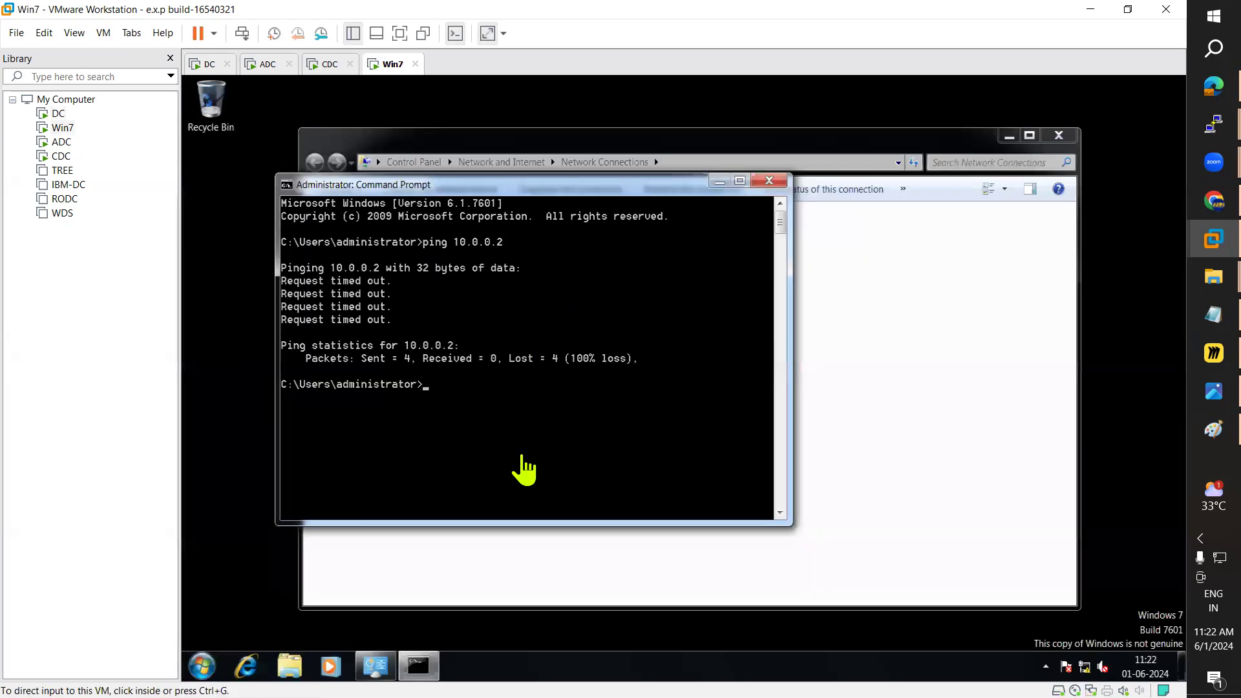
# Step: Inspect Win7's Local Area Connection details showing 12.0.0.2 and gateway 12.0.0.1
pyautogui.click(719, 181)
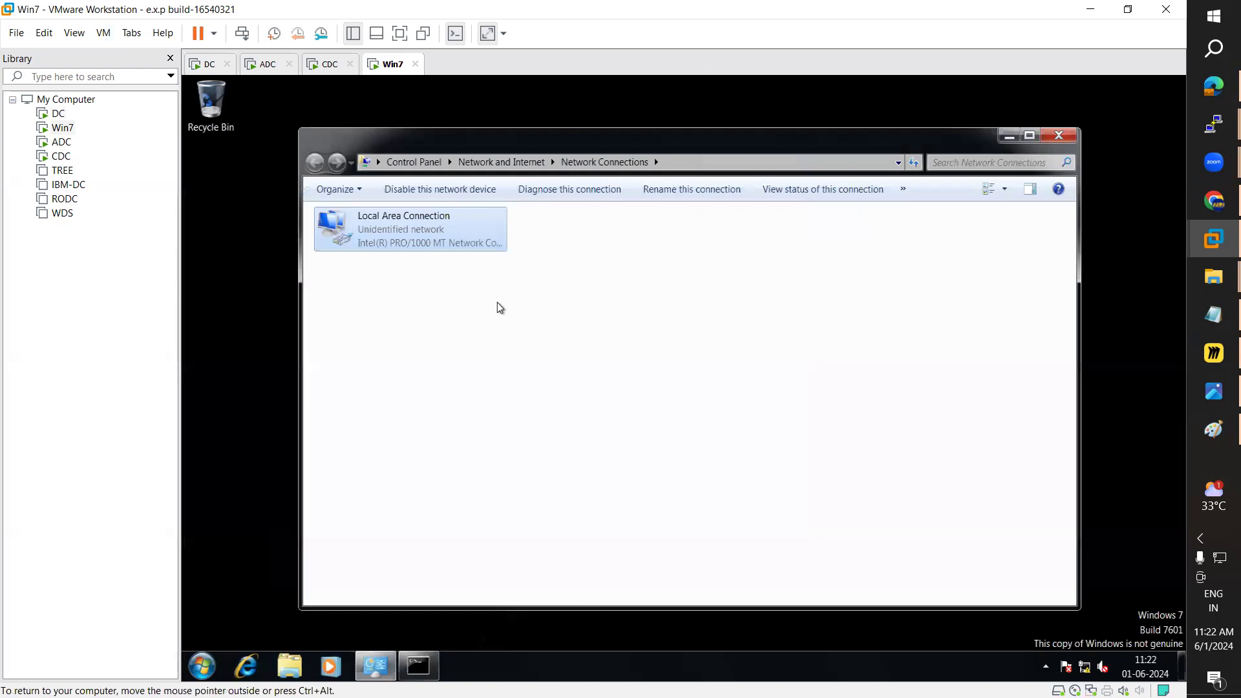
pyautogui.doubleClick(445, 240)
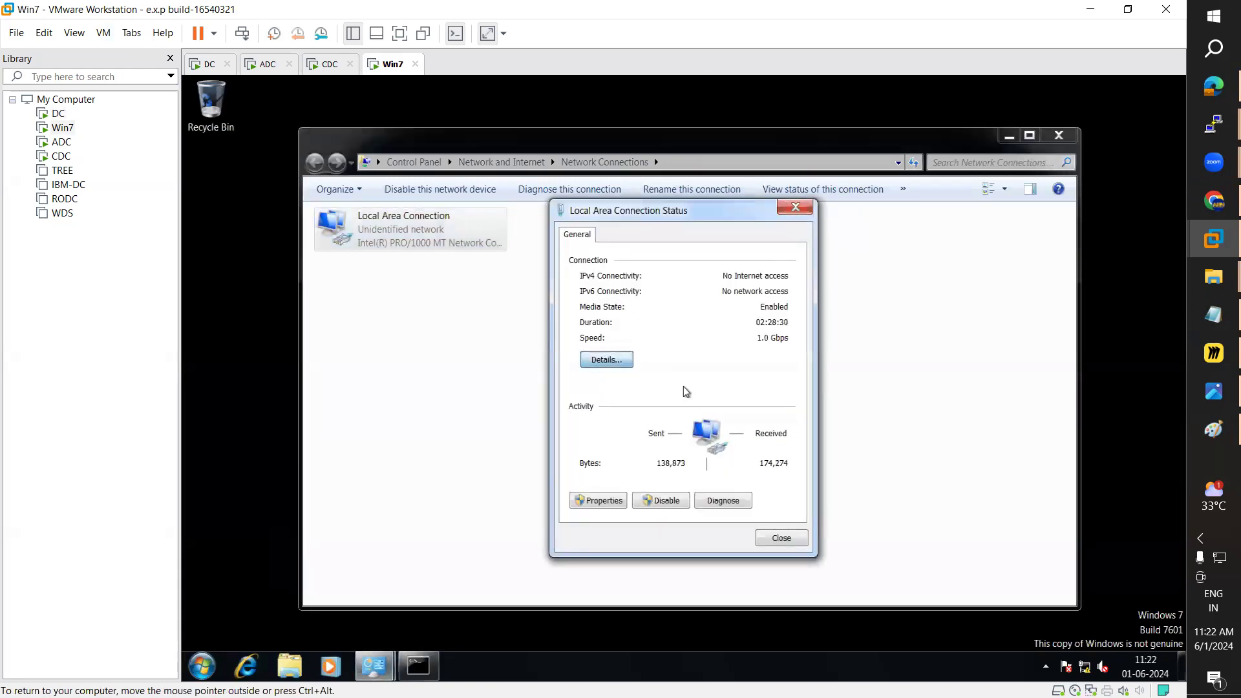
pyautogui.click(598, 358)
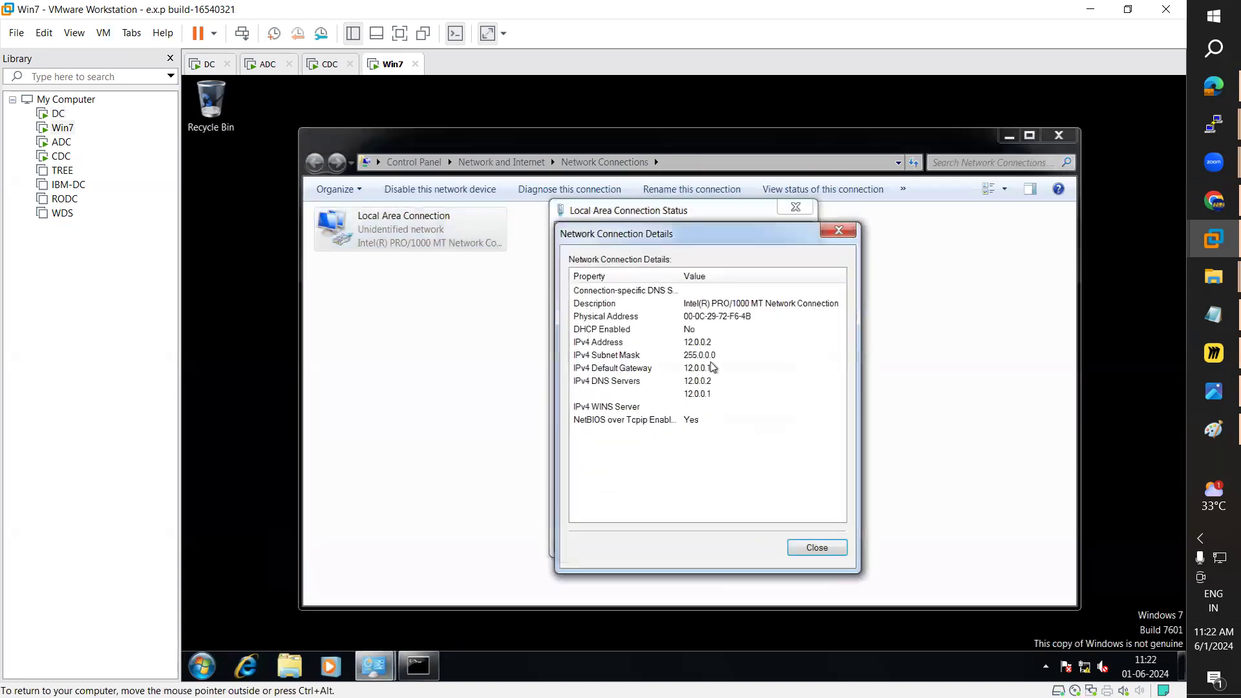
pyautogui.click(839, 231)
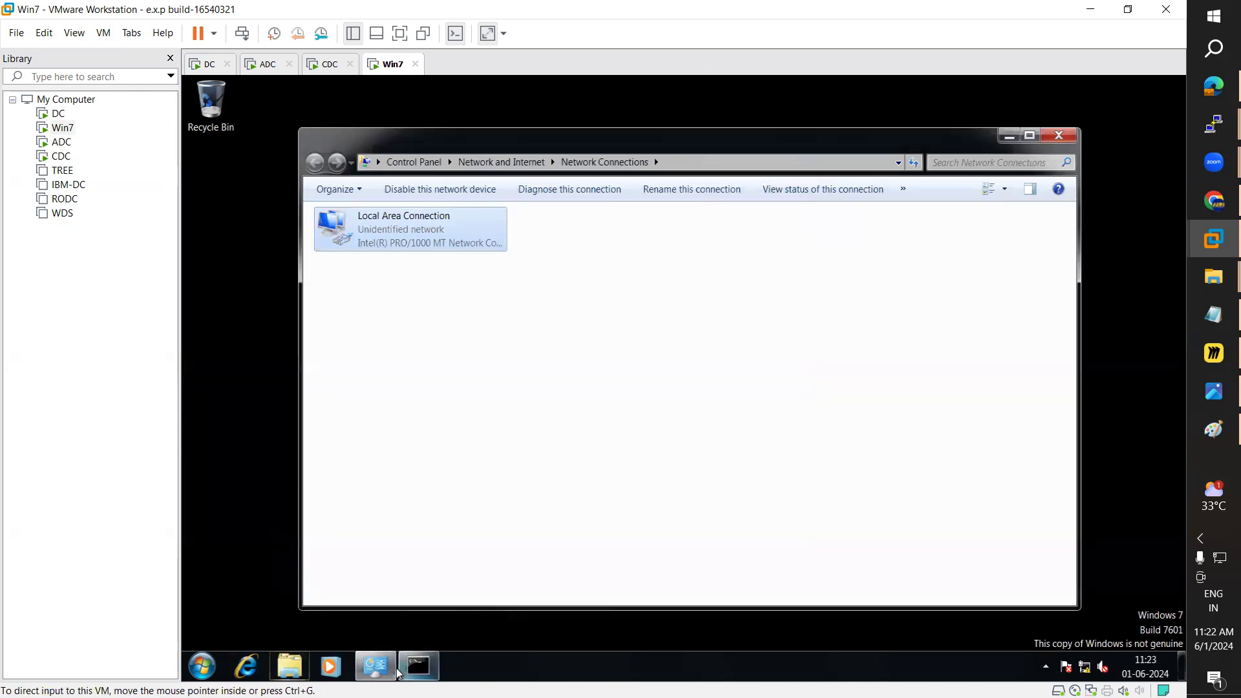
pyautogui.click(419, 669)
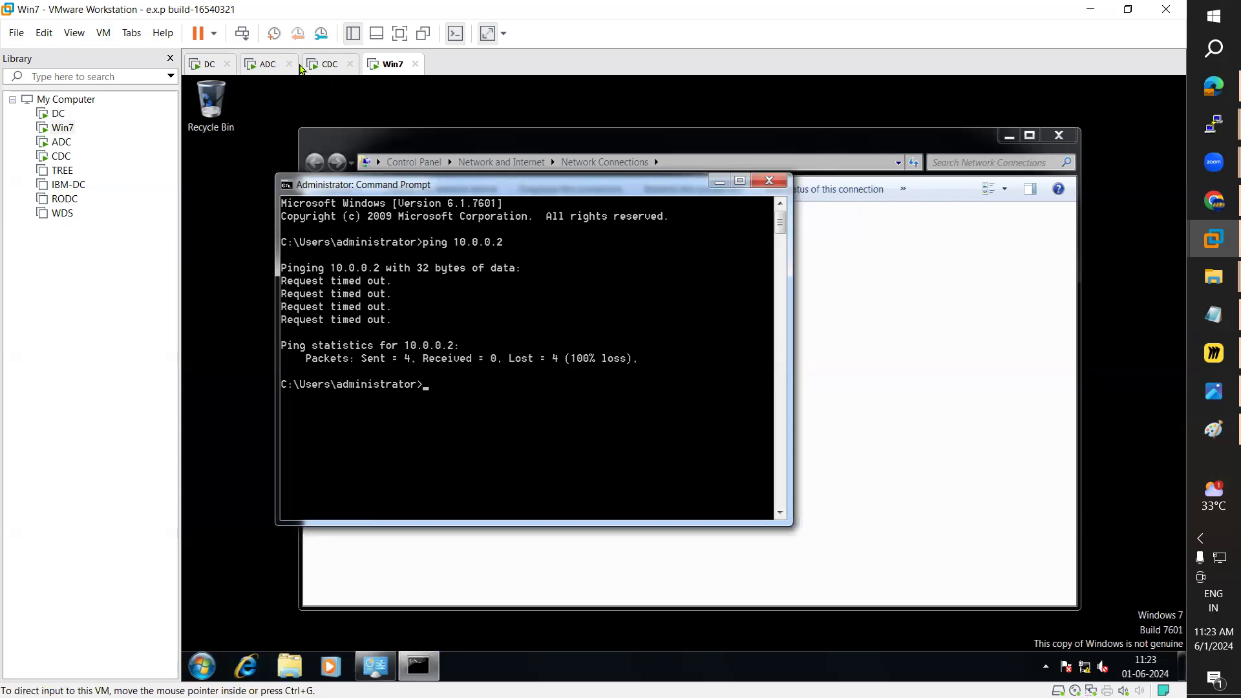
pyautogui.moveTo(541, 193); pyautogui.dragTo(652, 219)
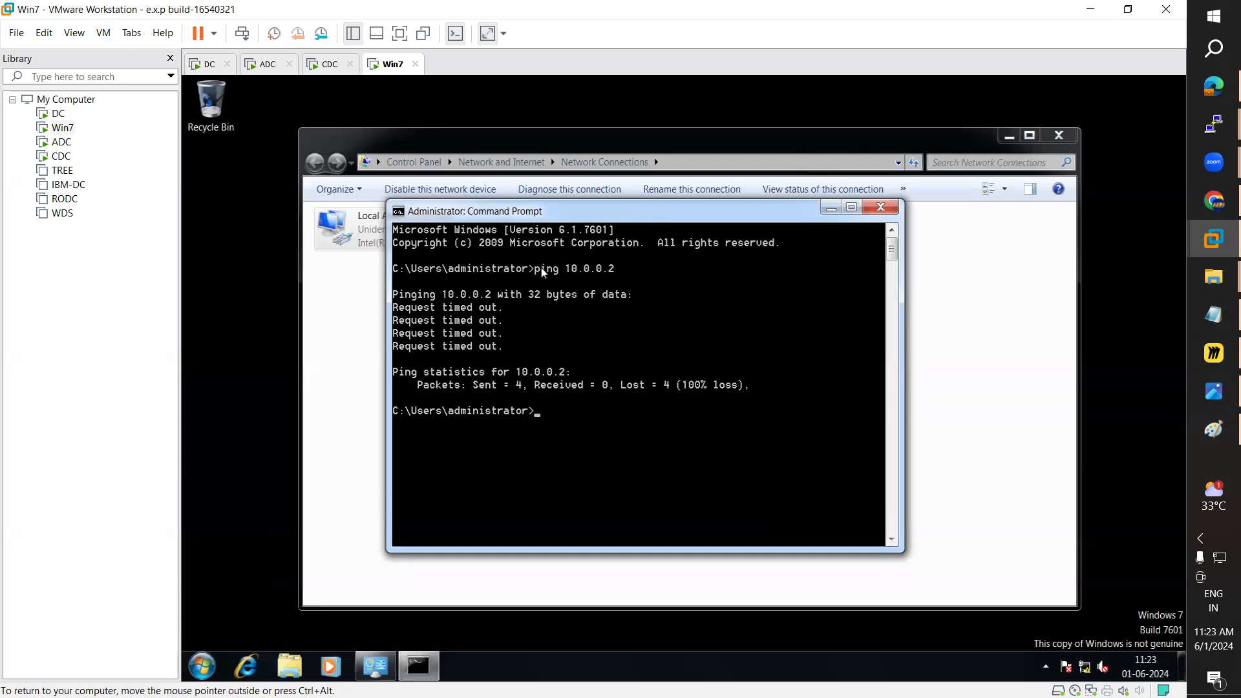
pyautogui.click(265, 64)
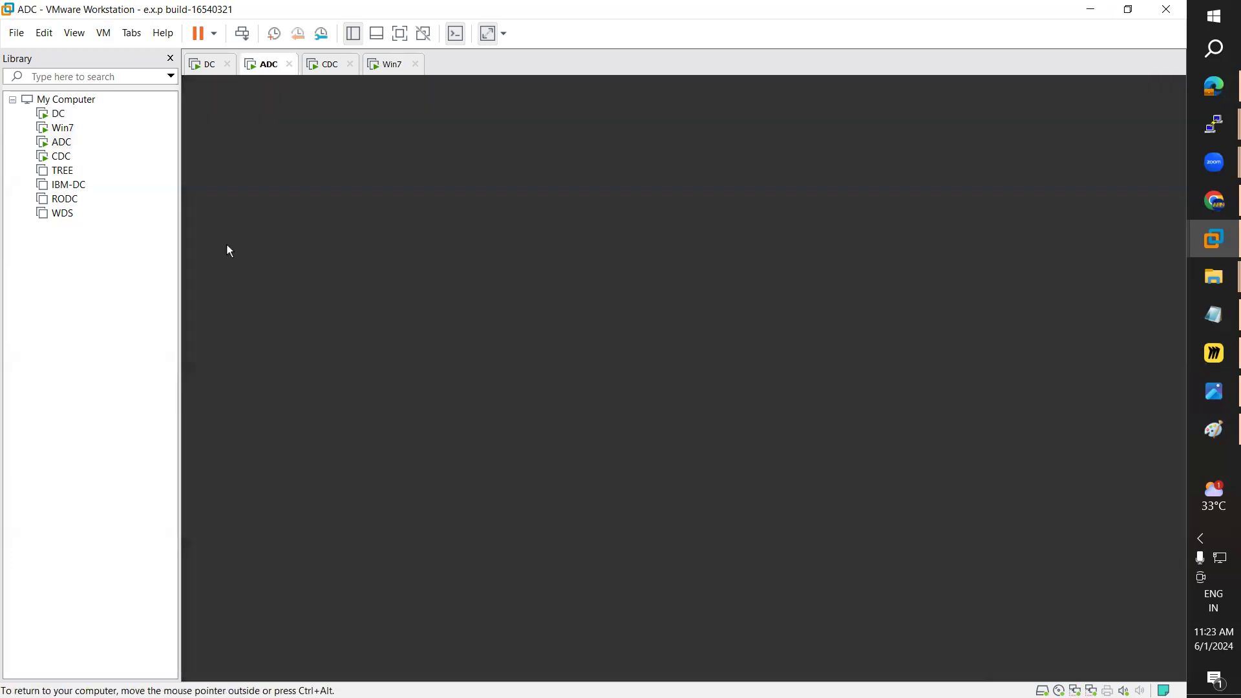
# Step: Unlock ADC via Send Ctrl+Alt+Del and sign in with the account password
pyautogui.click(103, 33)
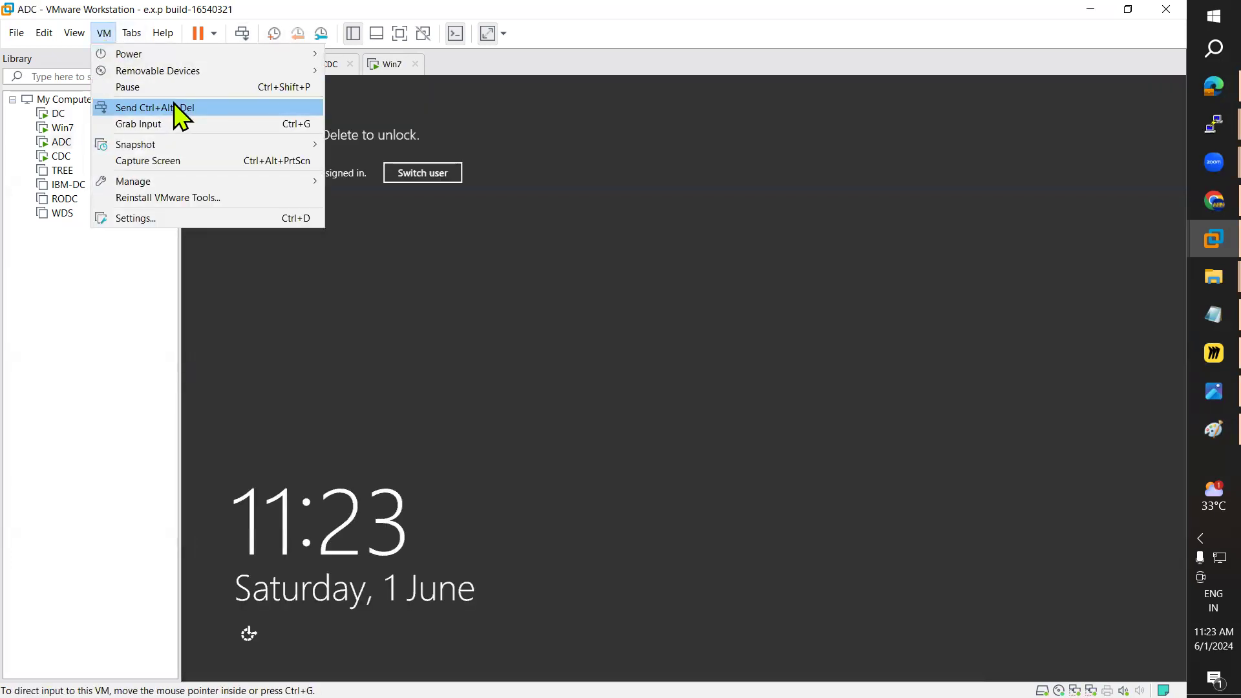
pyautogui.click(181, 109)
pyautogui.write('P')
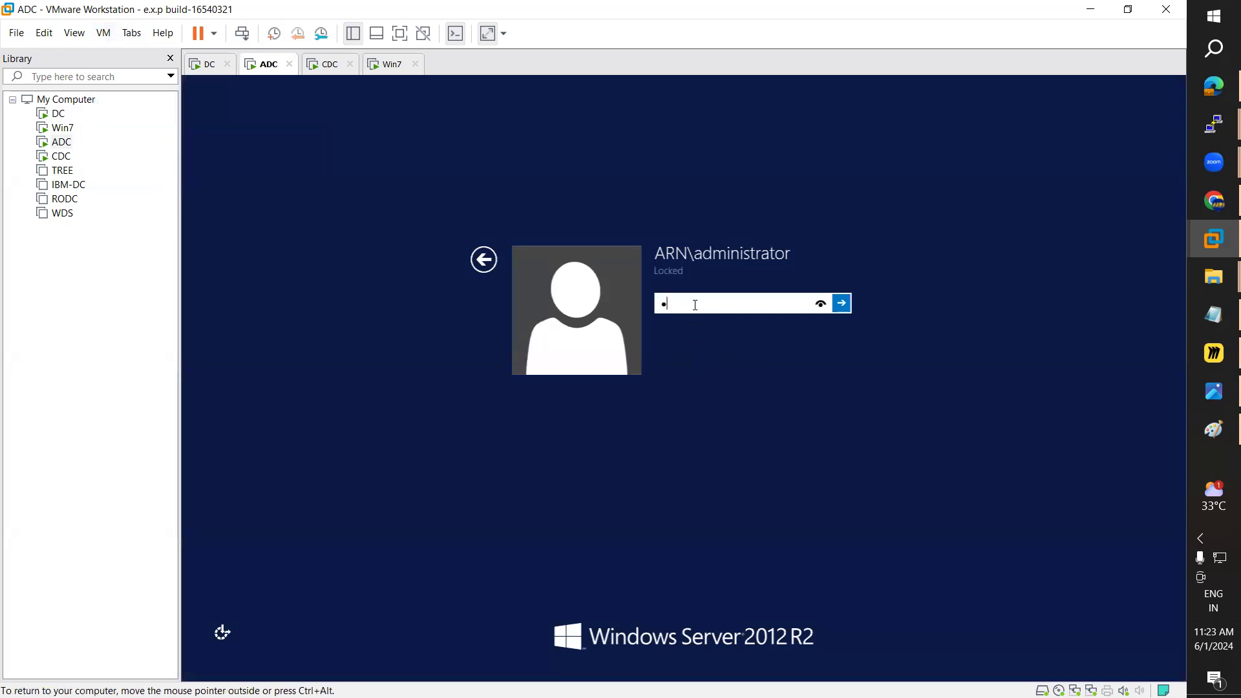
pyautogui.press('BackSpace')
pyautogui.press('BackSpace')
pyautogui.press('BackSpace')
pyautogui.press('BackSpace')
pyautogui.press('BackSpace')
pyautogui.press('BackSpace')
pyautogui.write('P')
pyautogui.press('Return')
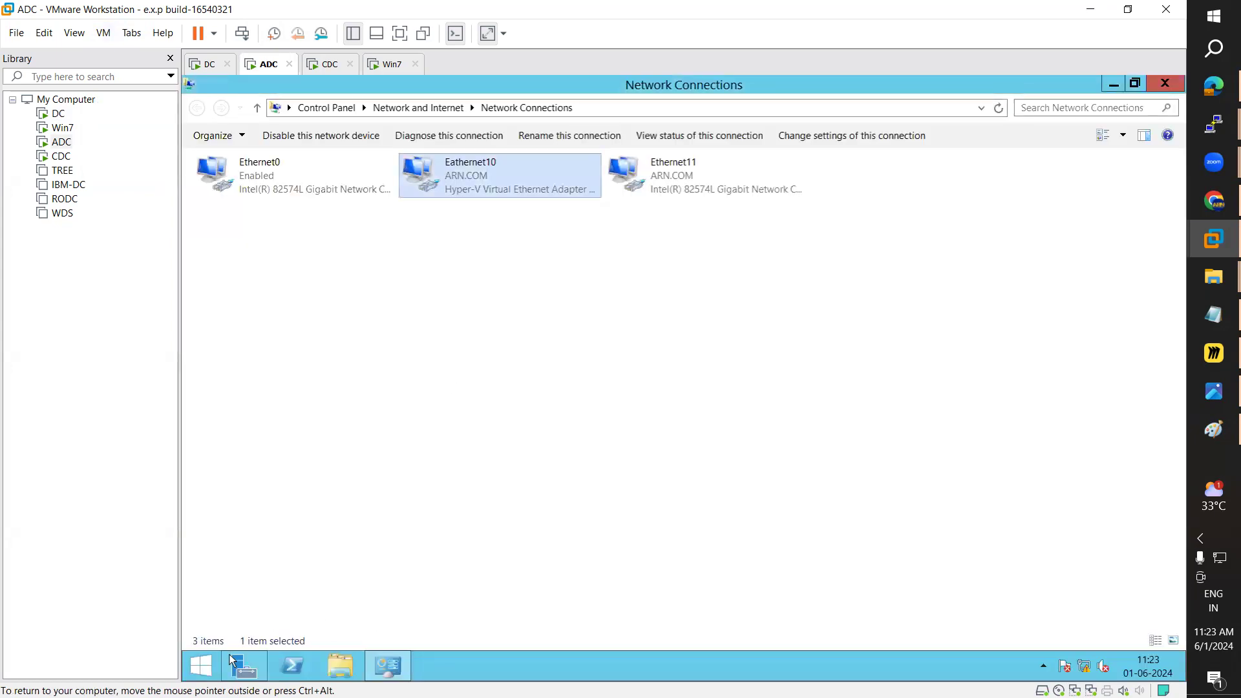
# Step: In Server Manager's Add Roles and Features wizard, select the Remote Access role
pyautogui.click(241, 666)
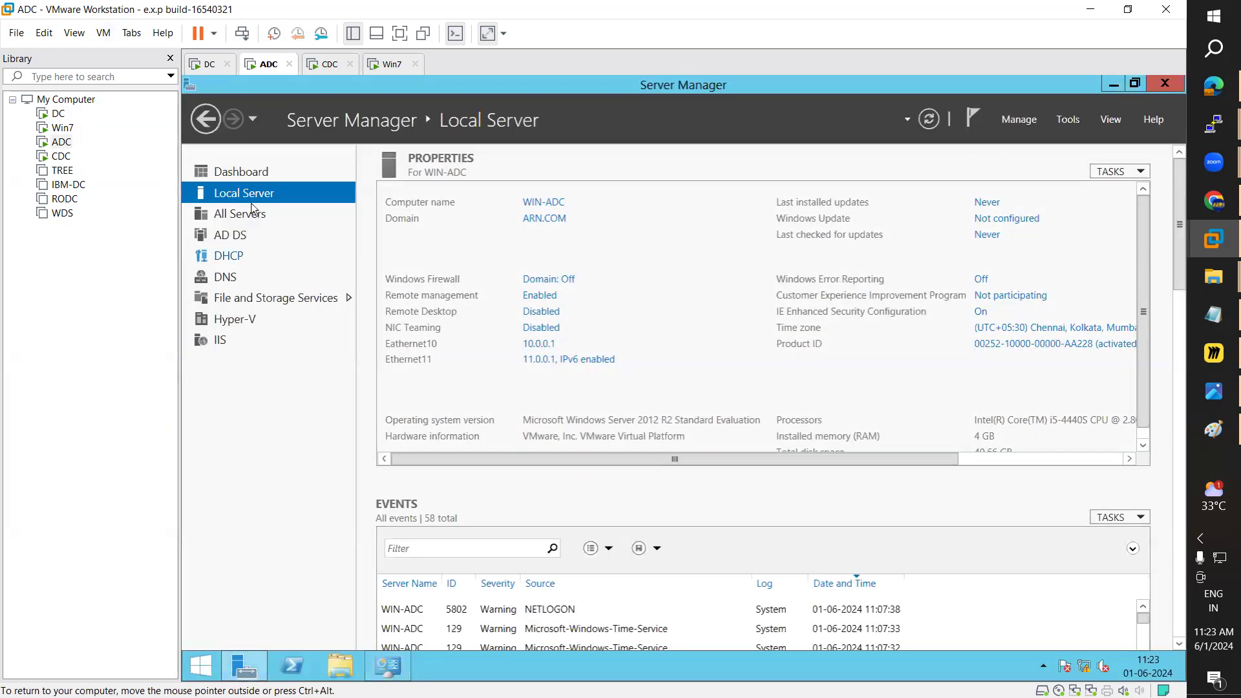
pyautogui.click(248, 172)
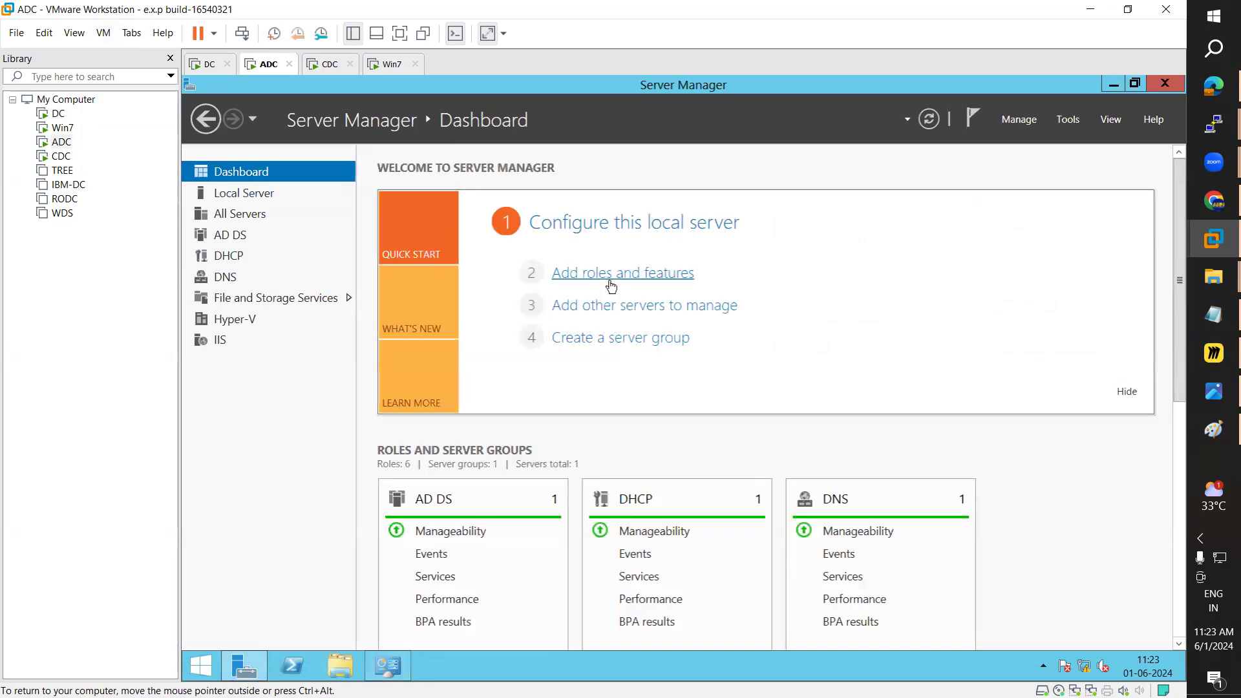
pyautogui.click(670, 286)
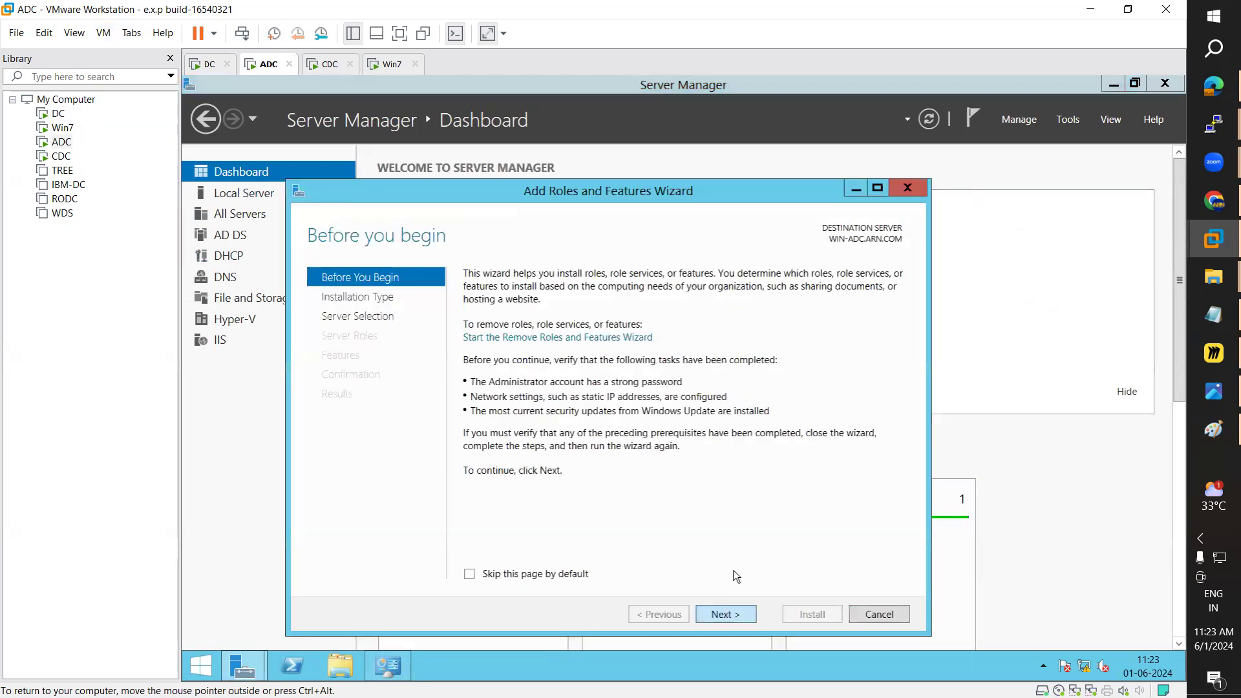
pyautogui.click(743, 613)
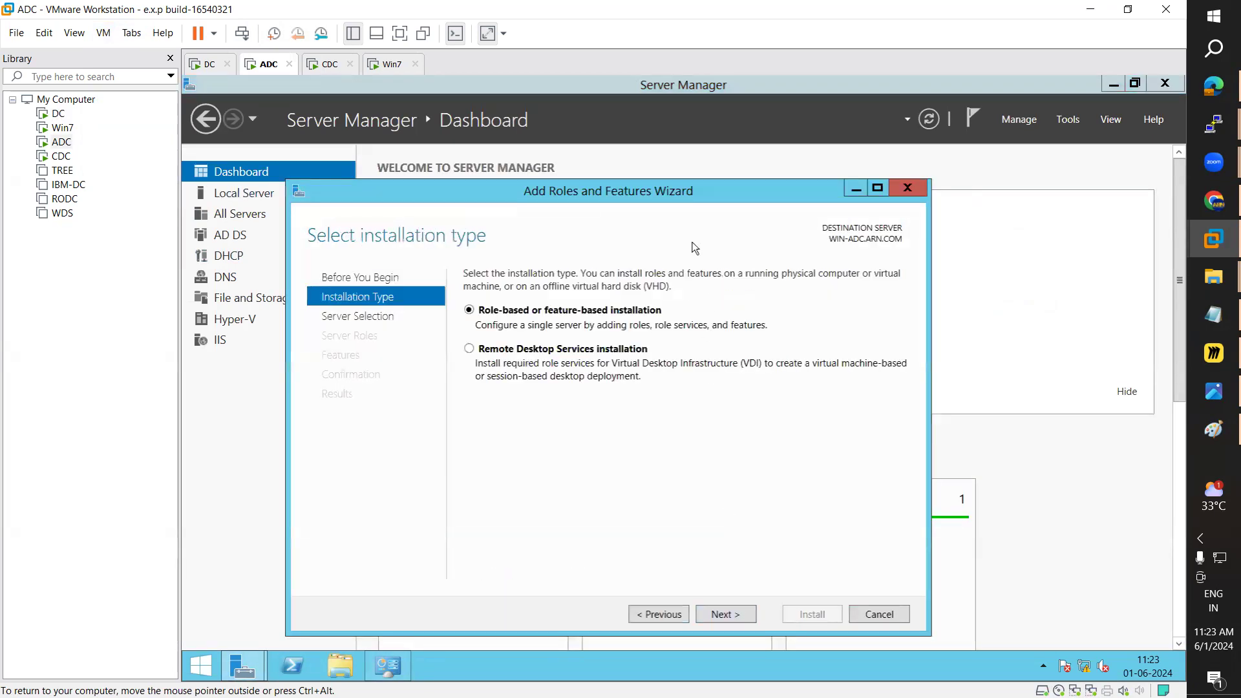
pyautogui.click(736, 617)
pyautogui.click(737, 617)
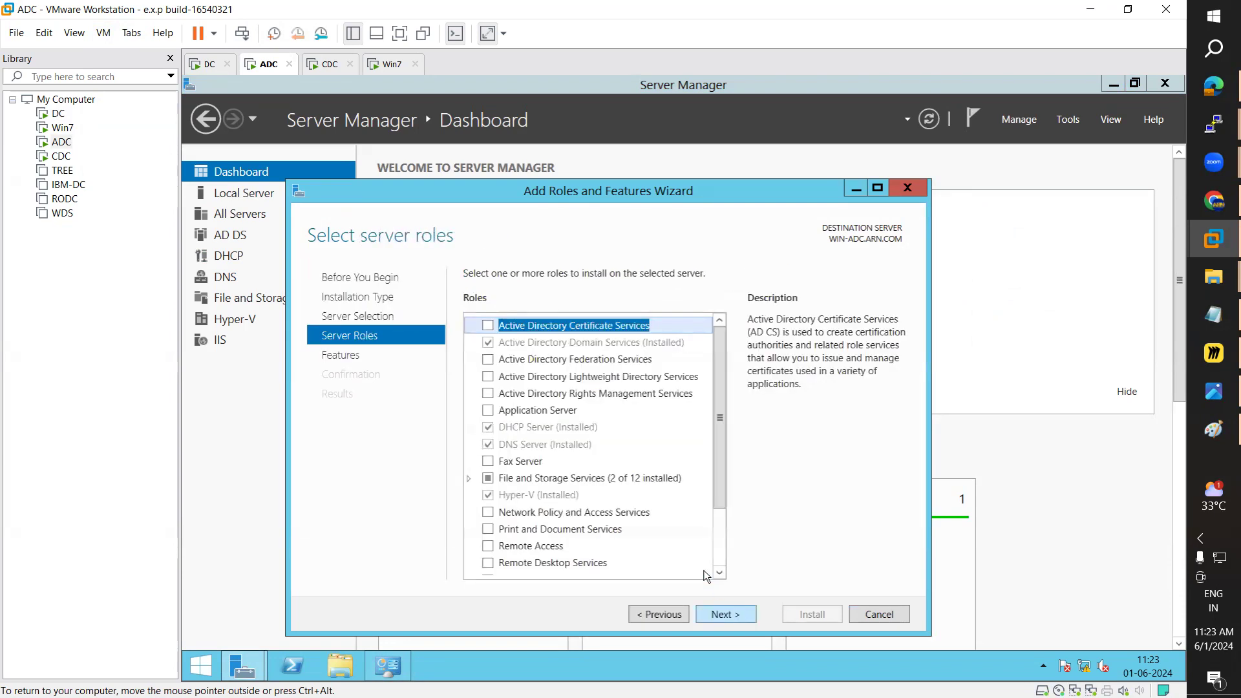
pyautogui.scroll(-2, 717, 424)
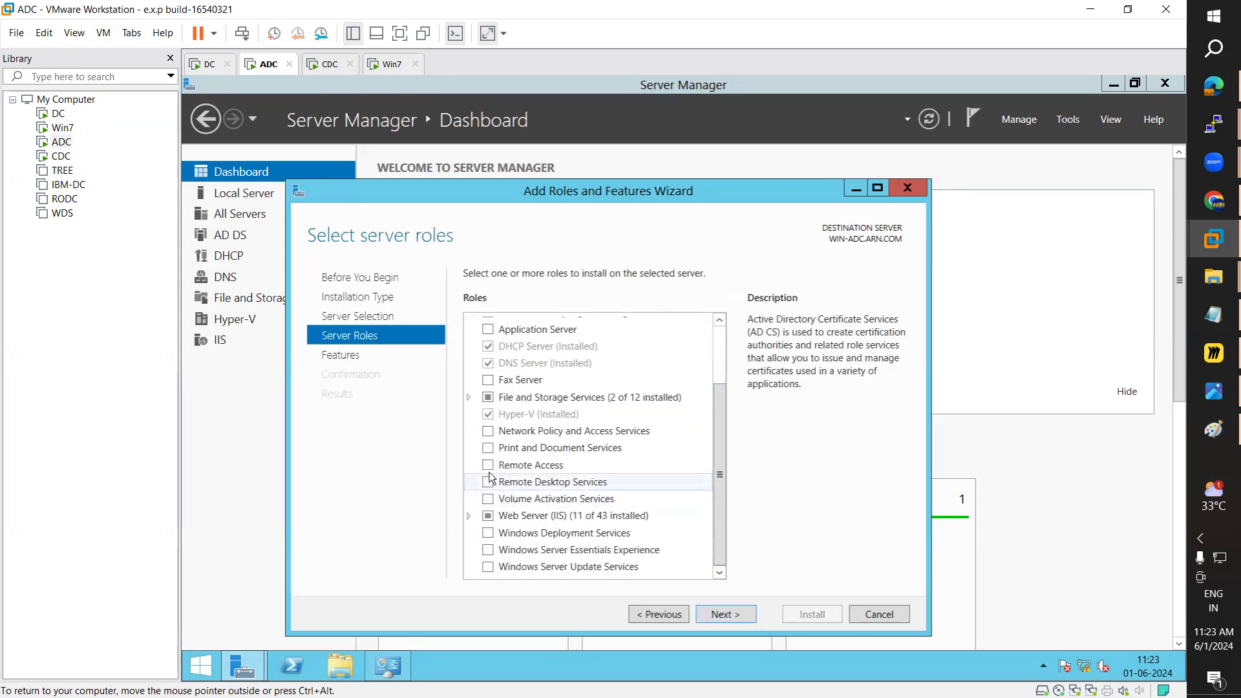
pyautogui.click(493, 464)
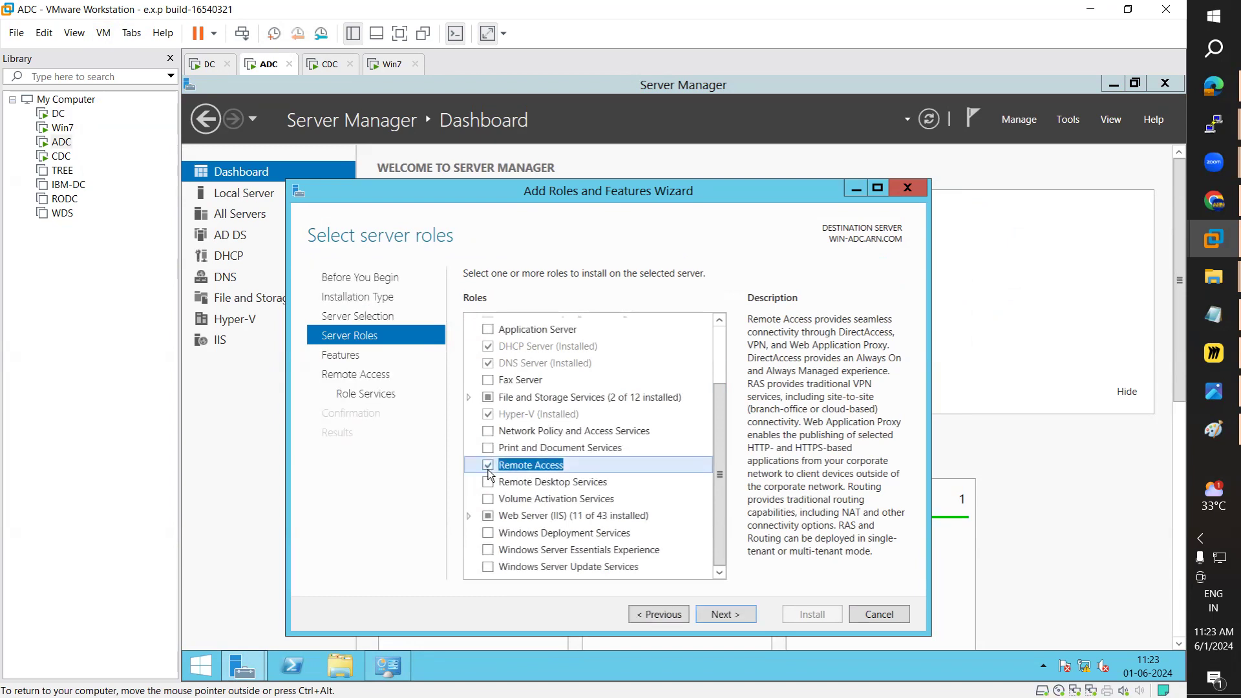
# Step: Add the Routing role service with required features, allow automatic restart, and install
pyautogui.click(721, 614)
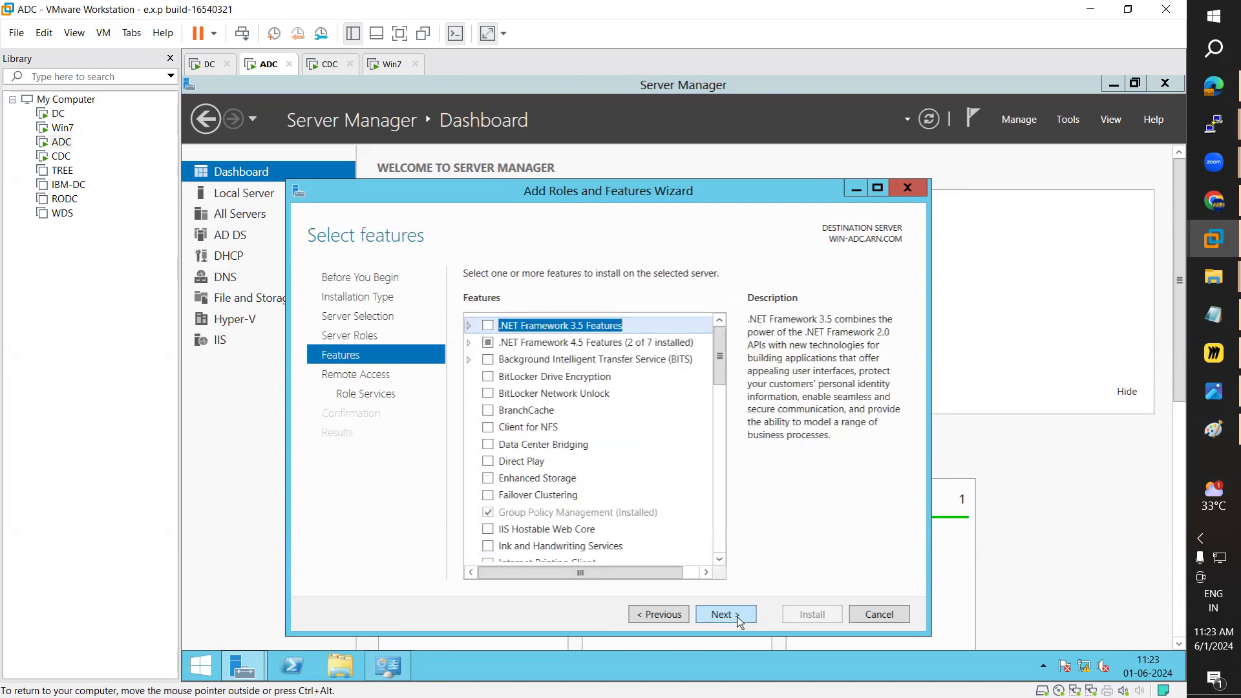
pyautogui.click(738, 619)
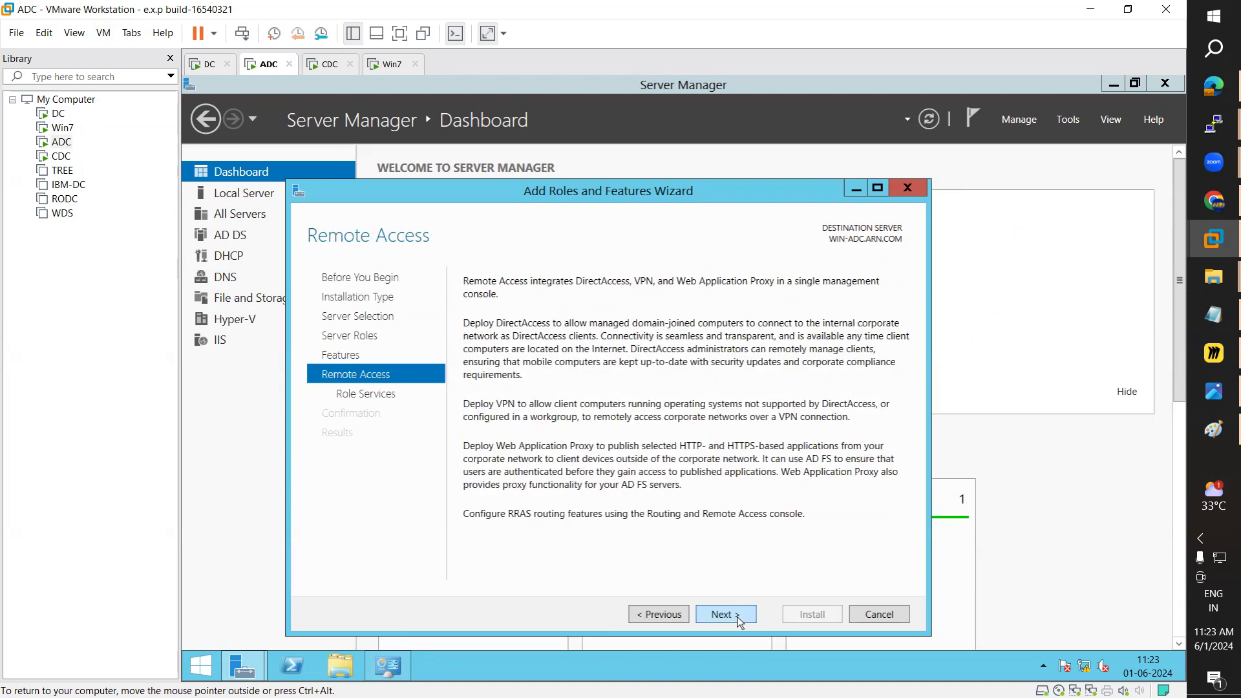
pyautogui.click(740, 621)
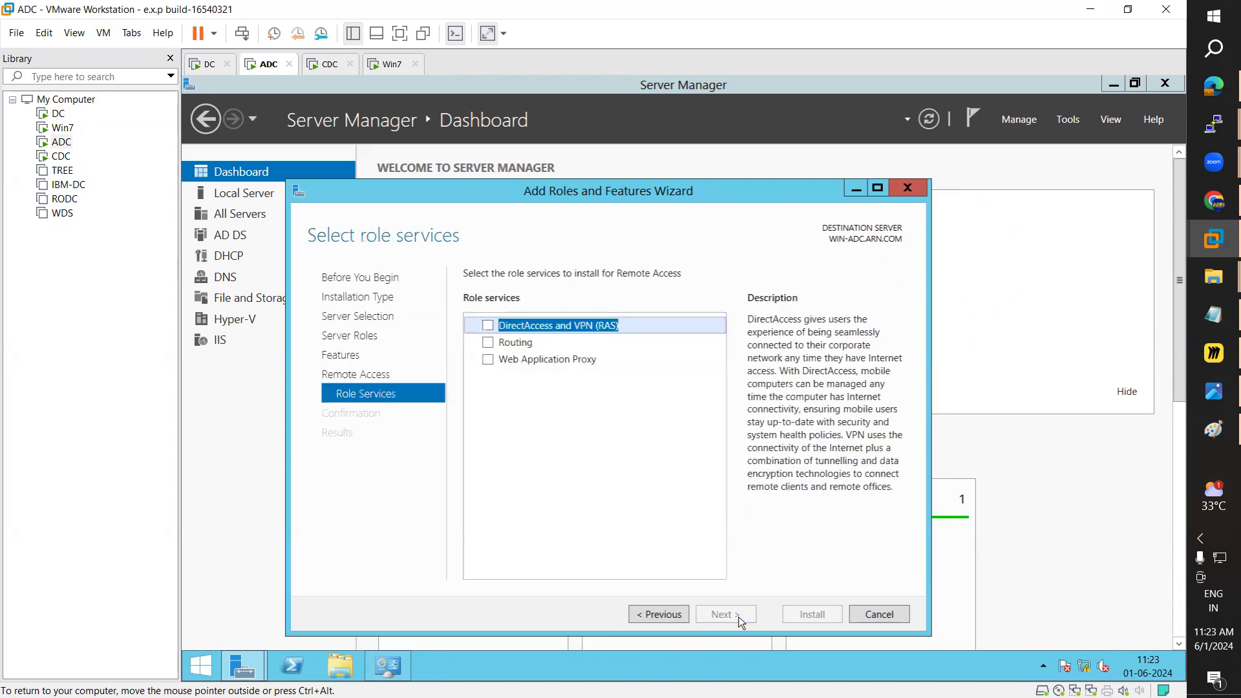
pyautogui.click(488, 342)
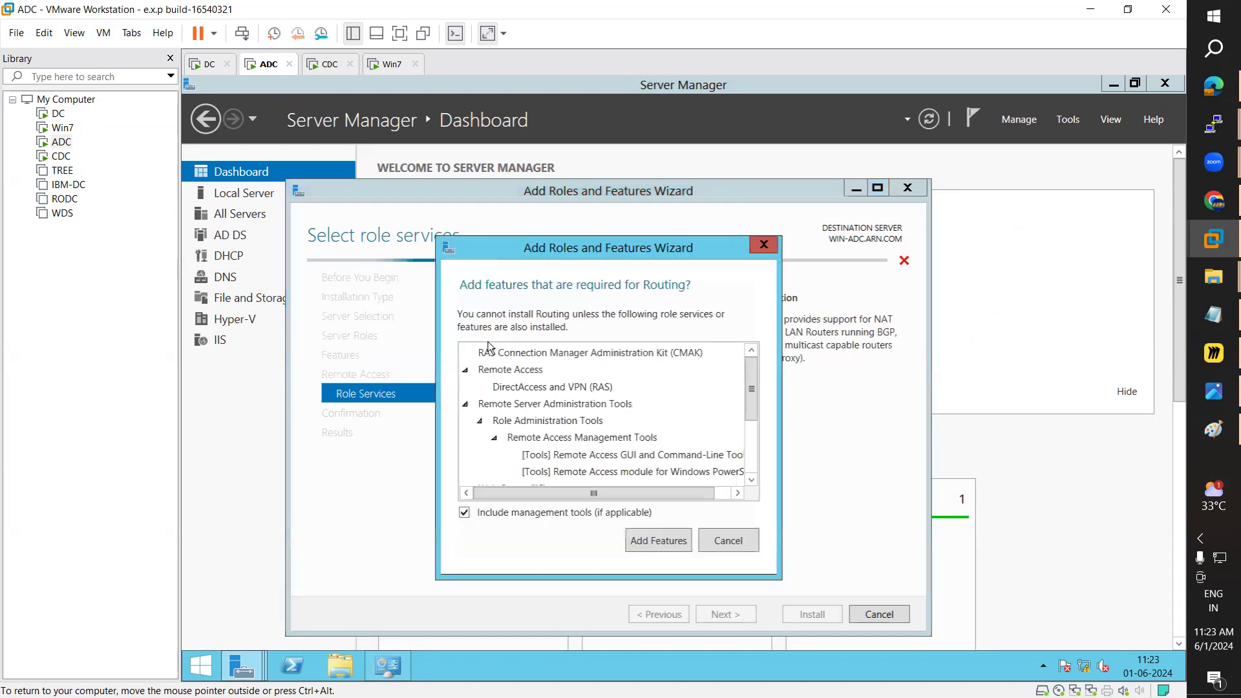
pyautogui.click(651, 546)
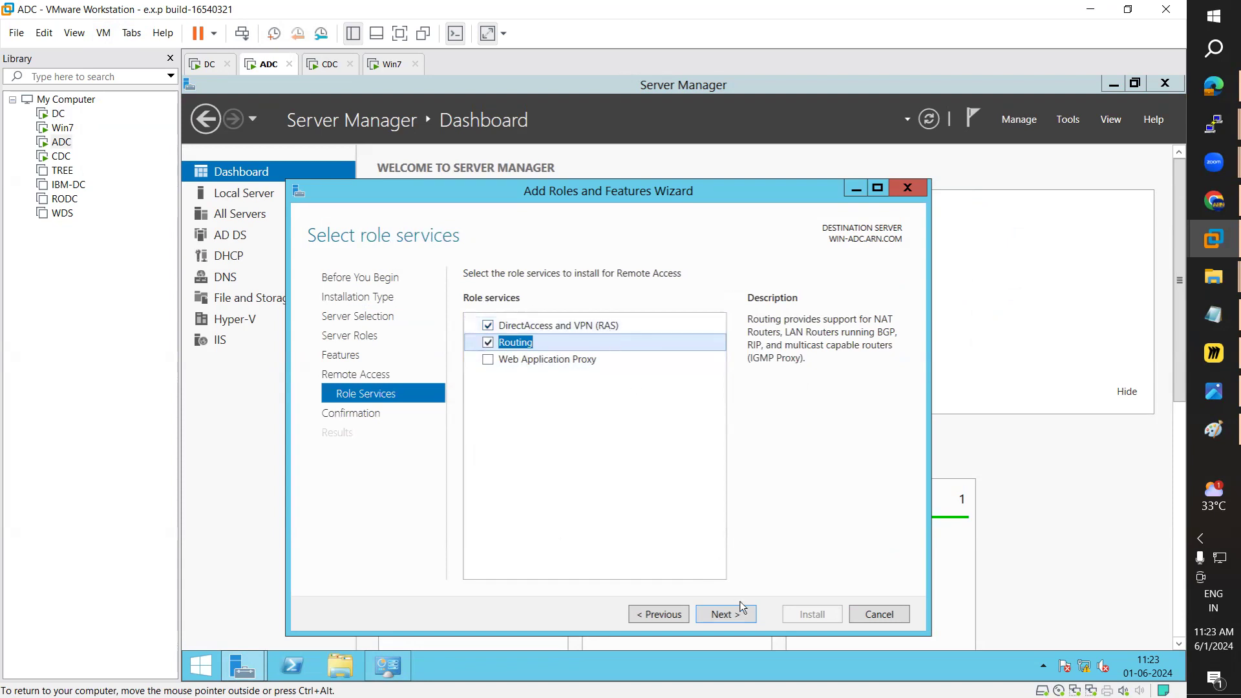
pyautogui.click(741, 621)
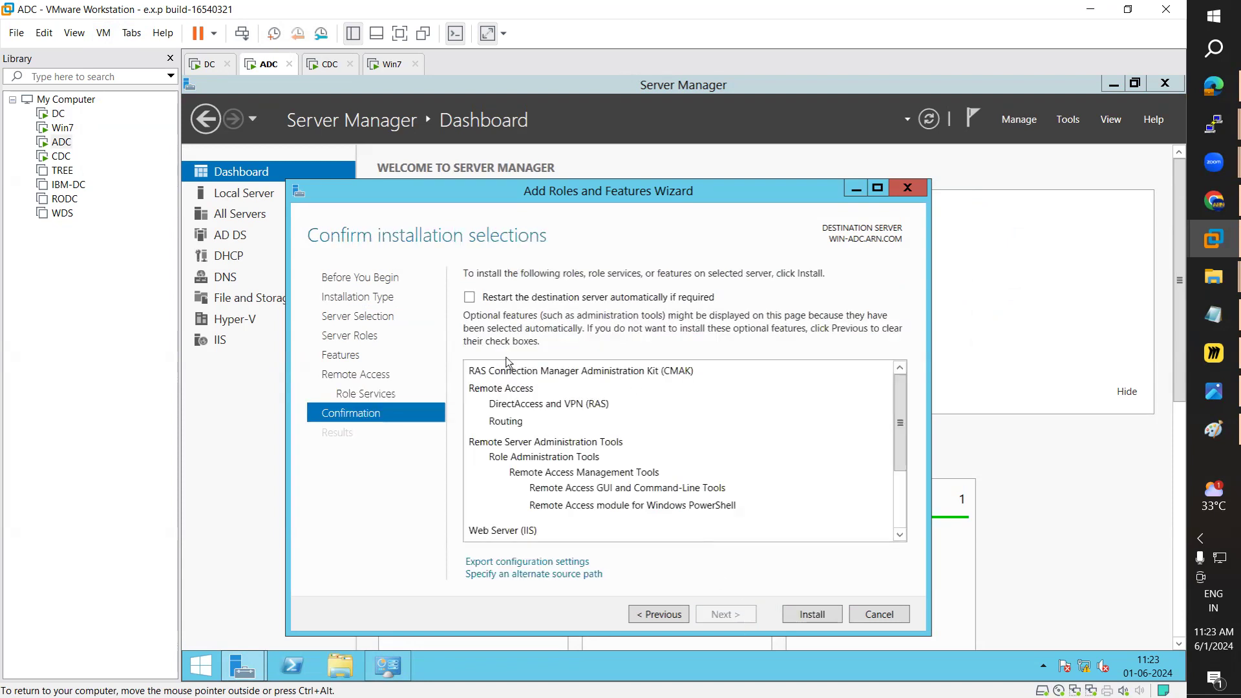
pyautogui.click(510, 298)
pyautogui.click(761, 436)
pyautogui.click(812, 615)
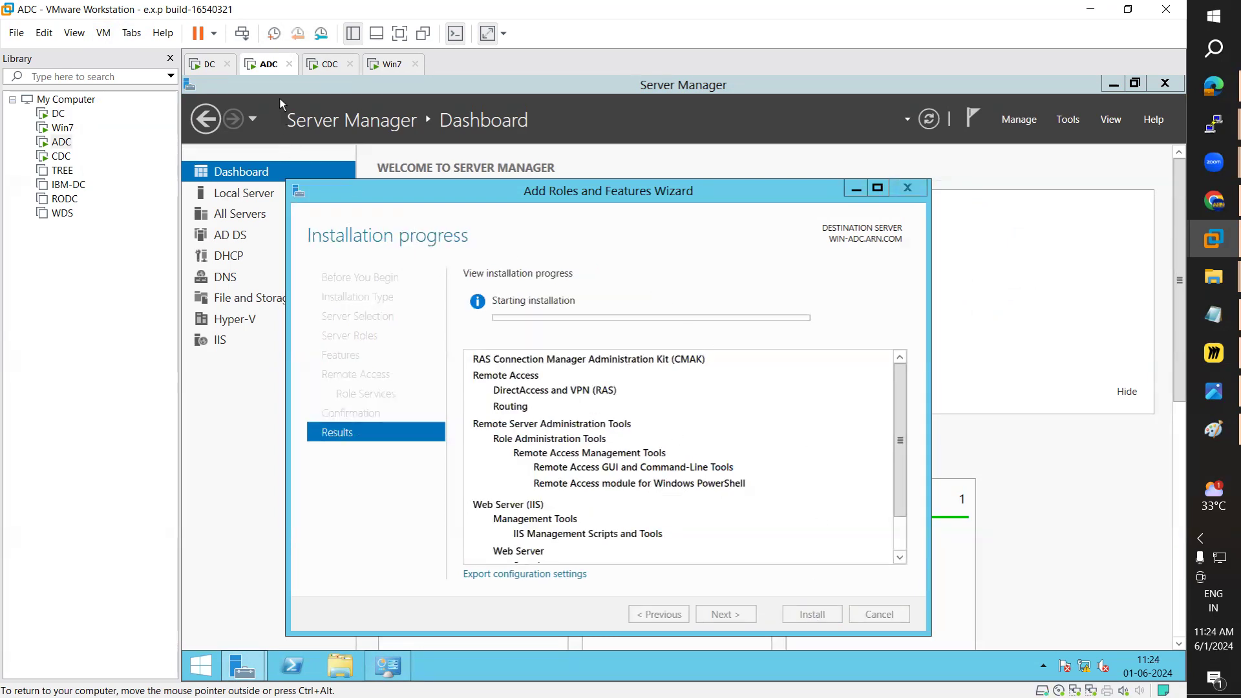
pyautogui.click(324, 65)
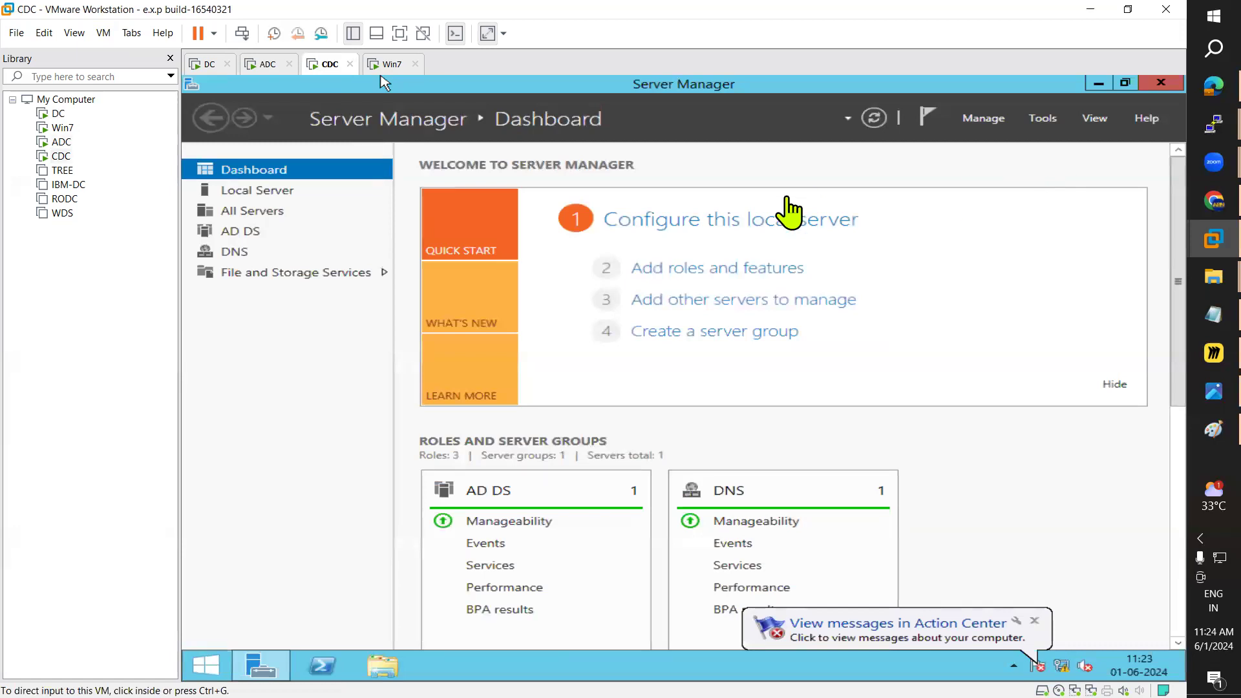
# Step: In CDC's Add Roles and Features wizard, select the Remote Access role
pyautogui.click(709, 274)
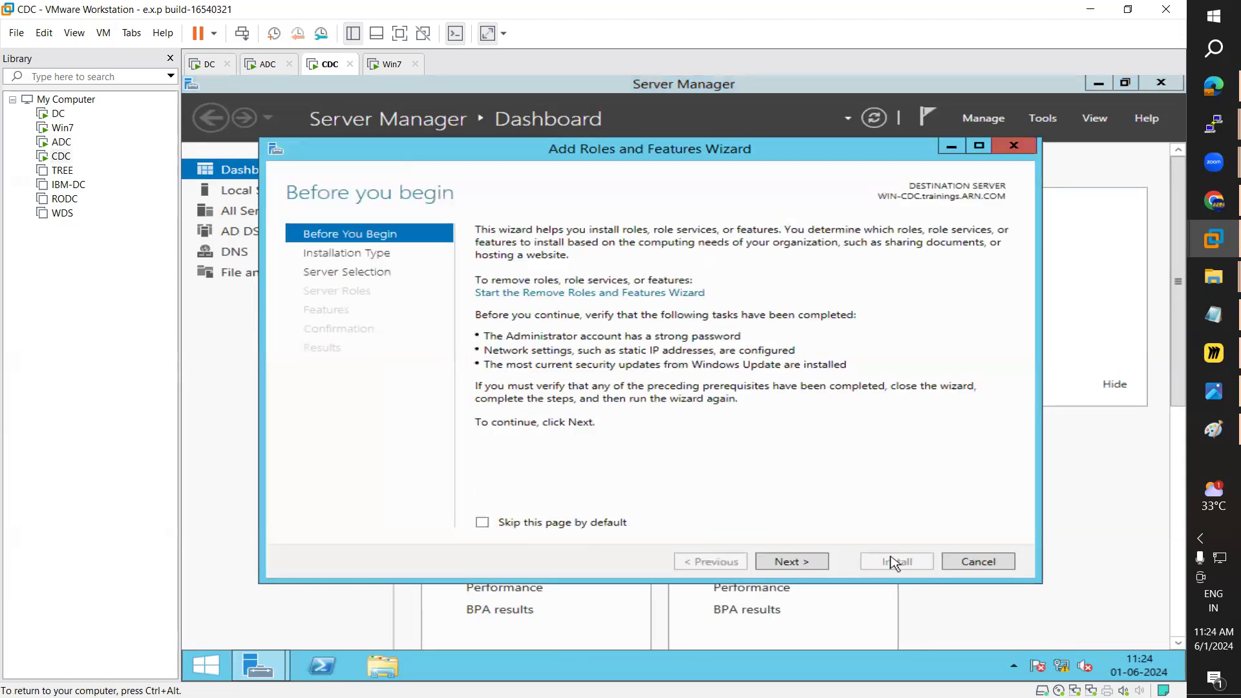
pyautogui.click(799, 569)
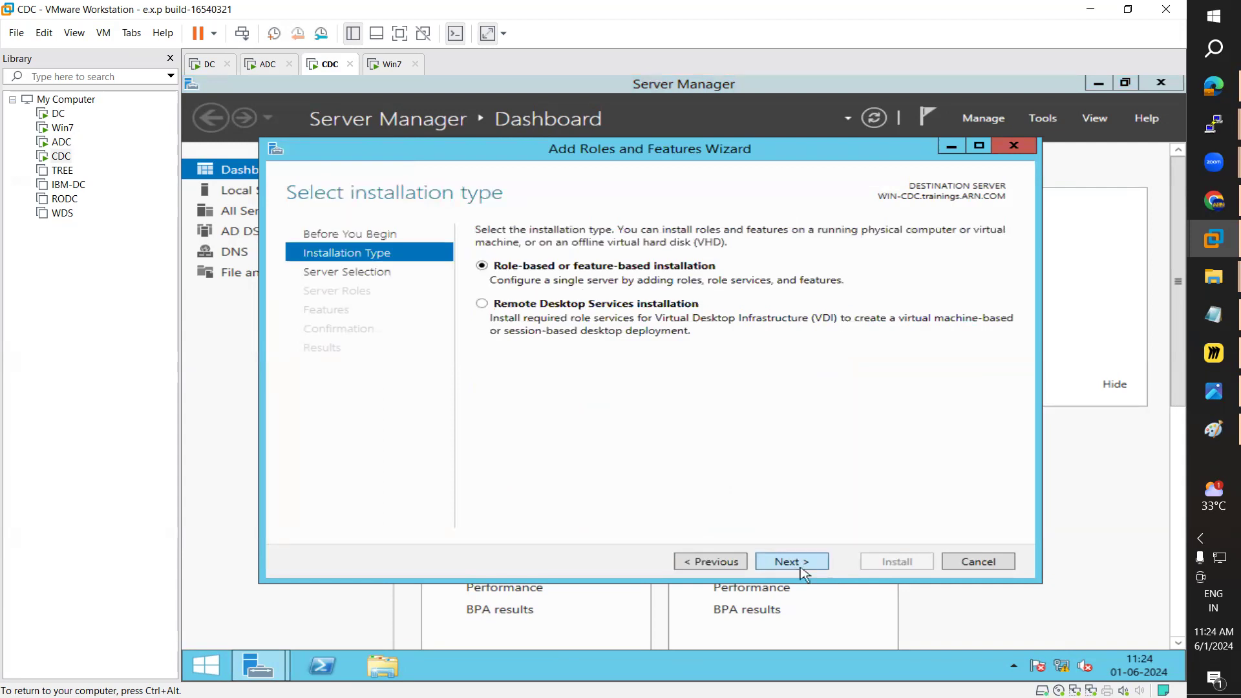
pyautogui.click(803, 567)
pyautogui.click(805, 568)
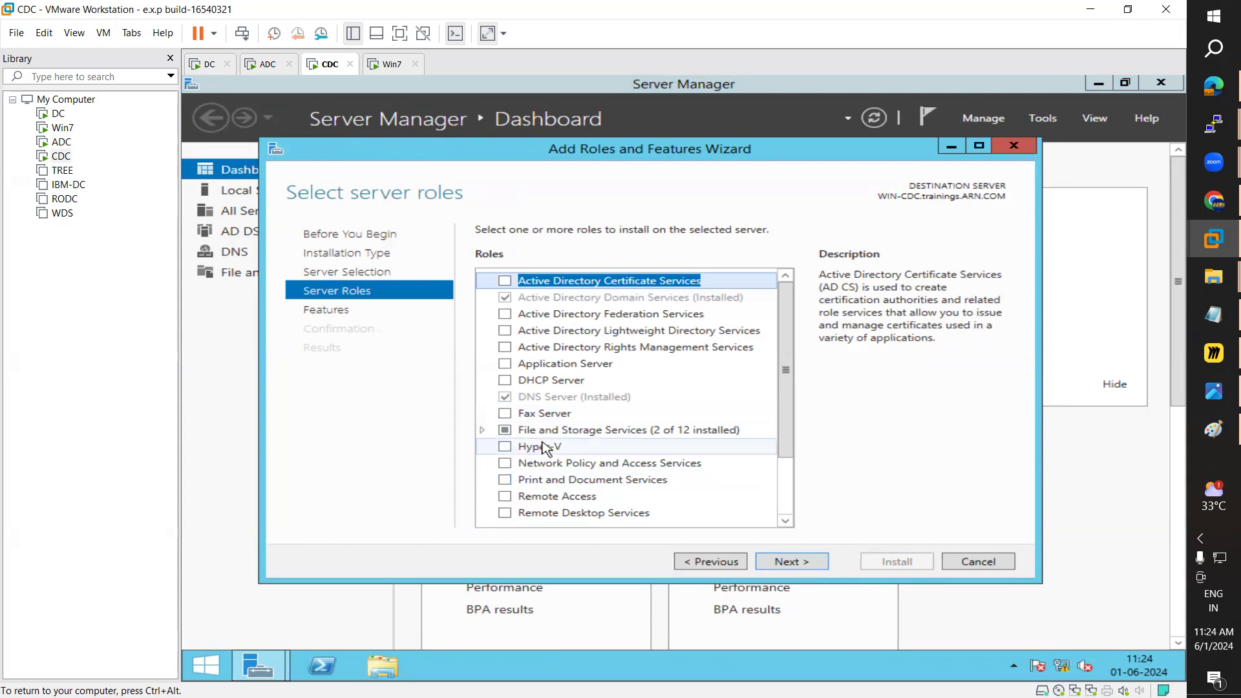
pyautogui.scroll(-3, 543, 446)
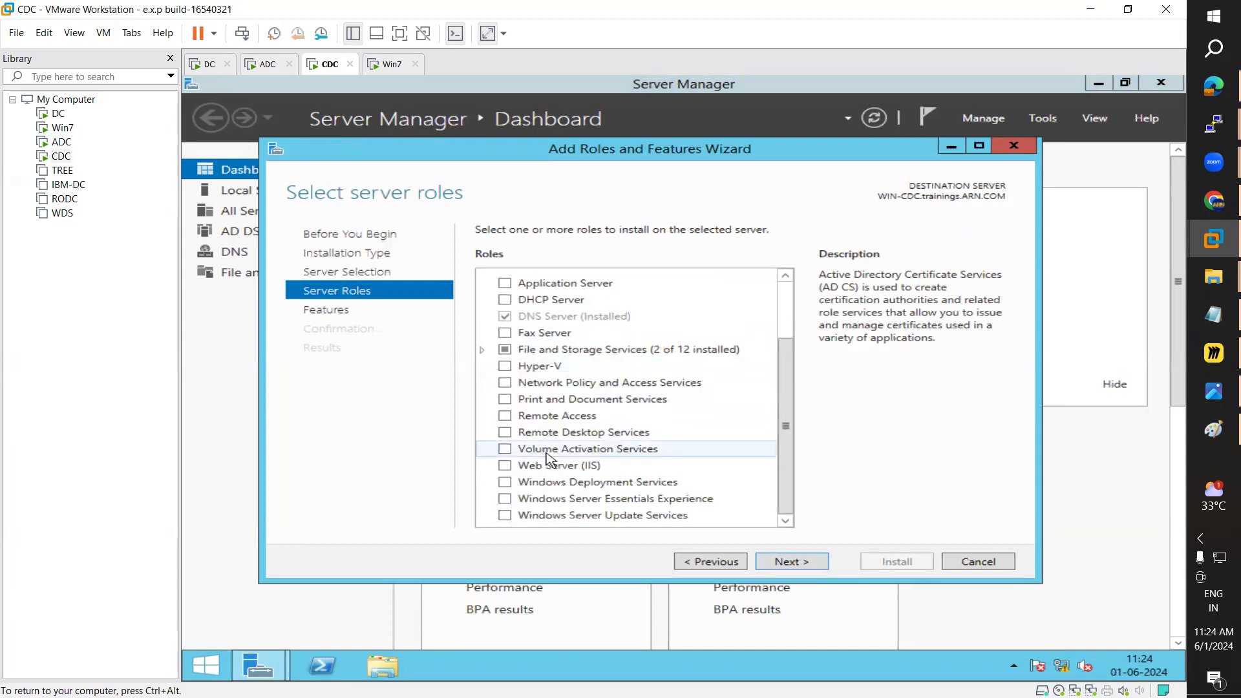
pyautogui.click(506, 417)
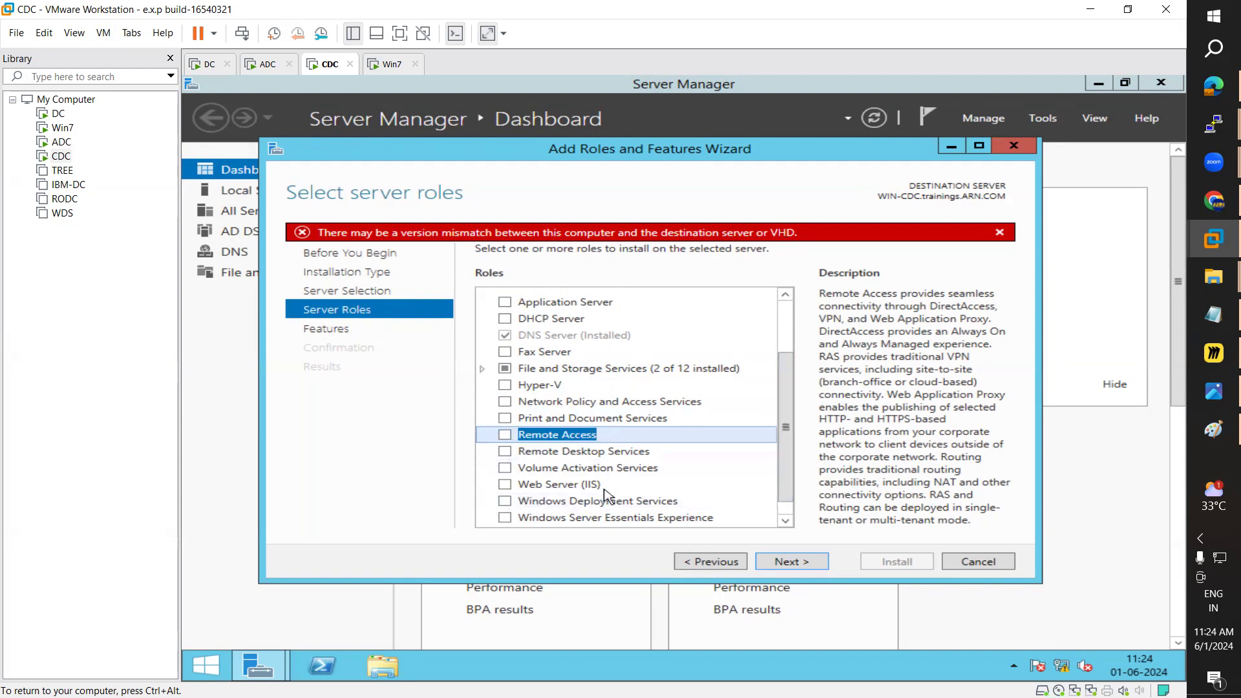
pyautogui.click(505, 435)
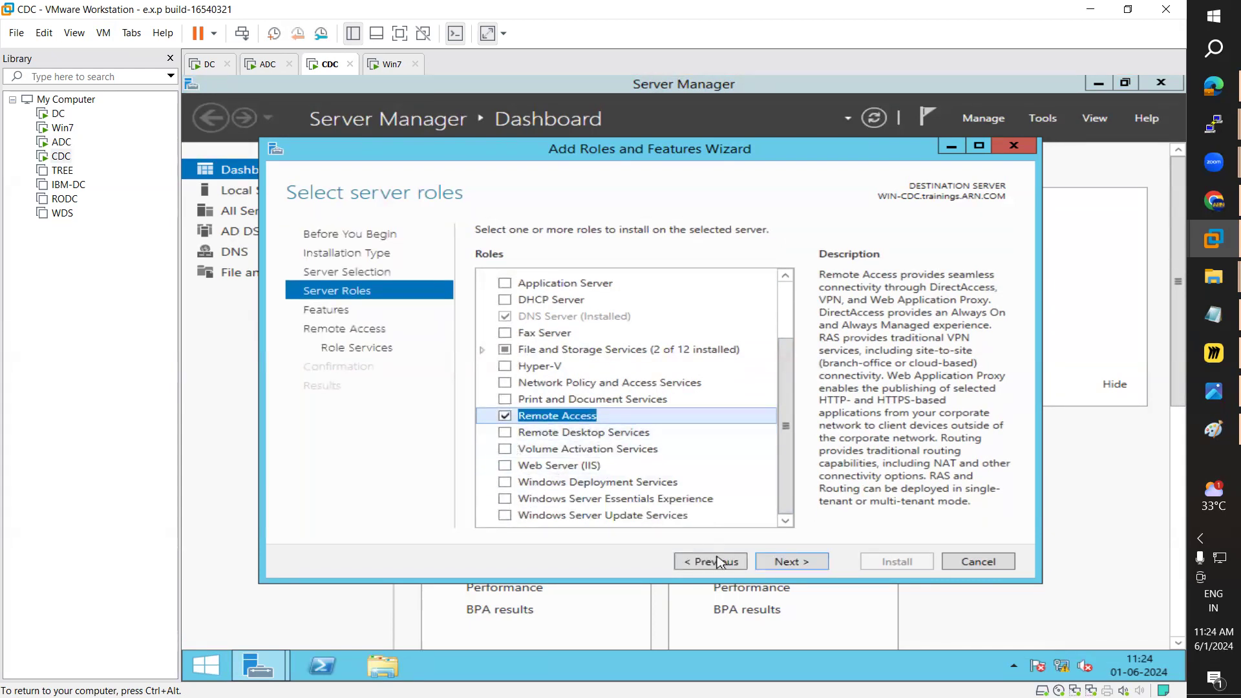
pyautogui.click(808, 563)
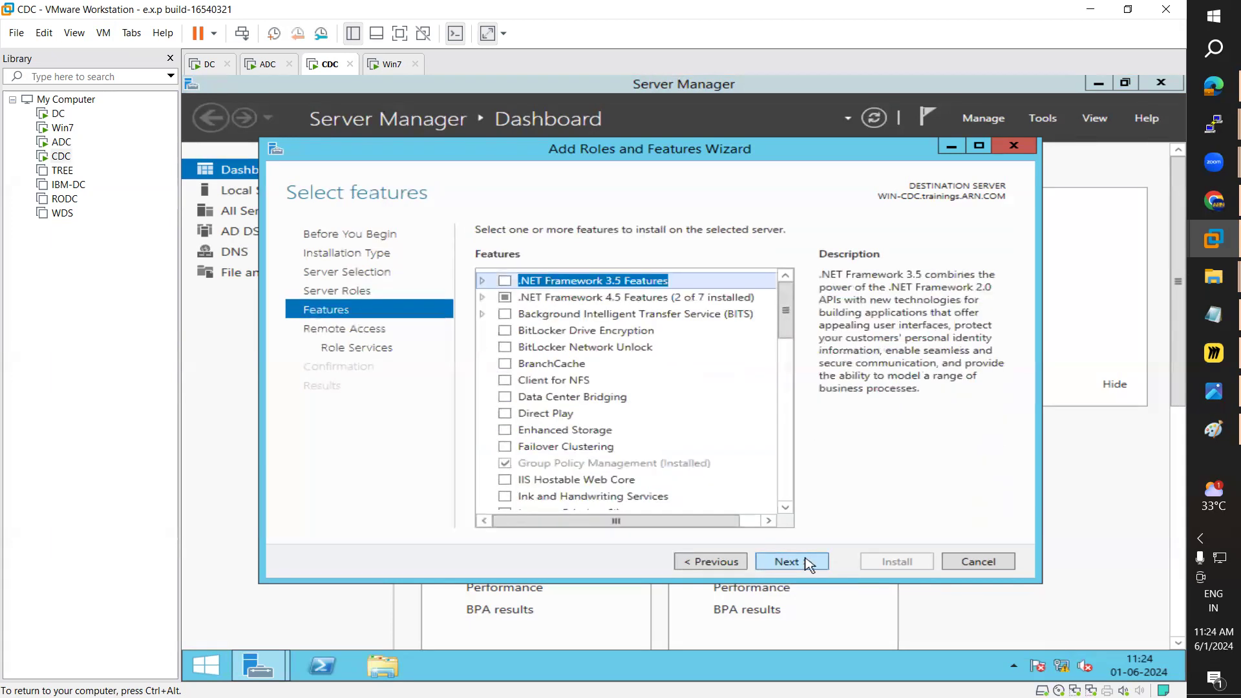
pyautogui.click(732, 562)
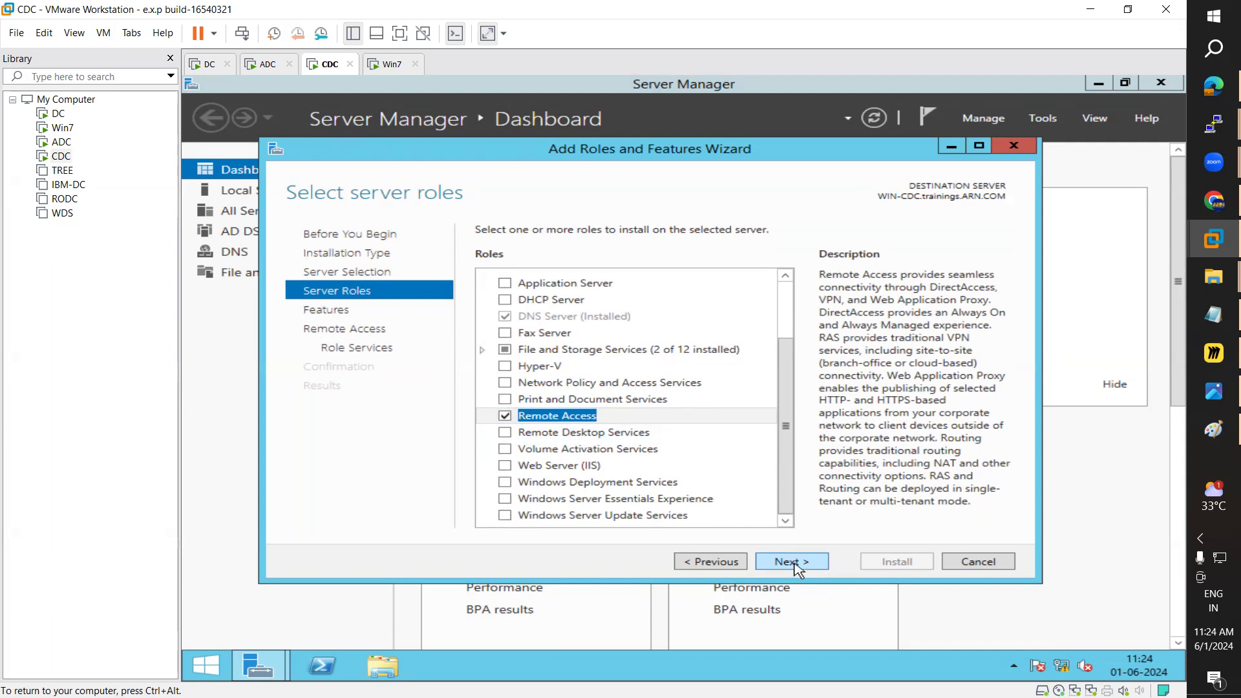
# Step: Add the Routing role service with its features, allow automatic restart, and start installing
pyautogui.click(798, 569)
pyautogui.click(798, 569)
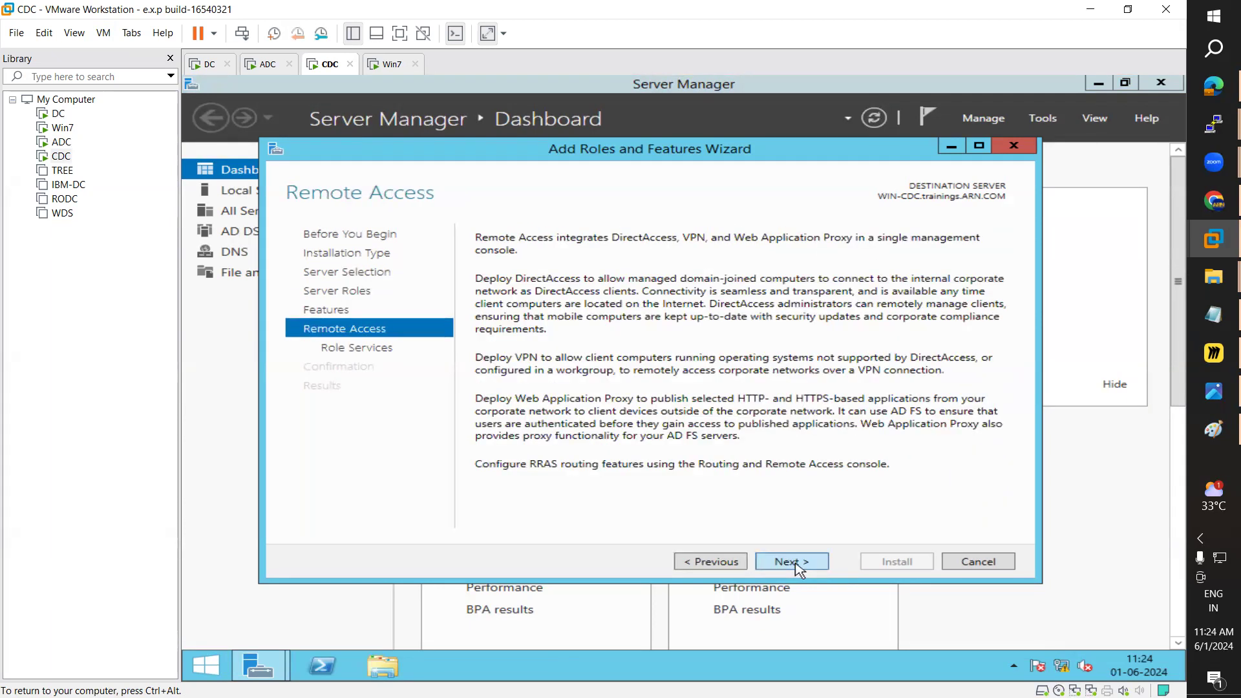
pyautogui.click(798, 569)
pyautogui.click(505, 298)
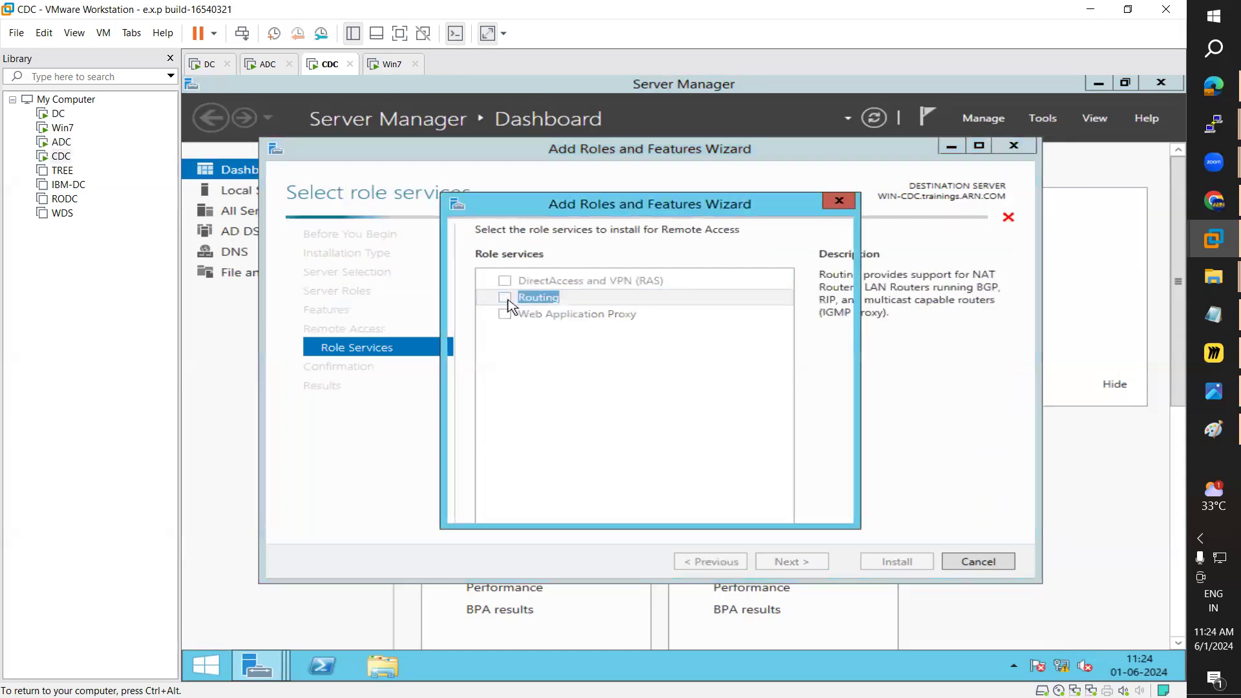
pyautogui.click(710, 488)
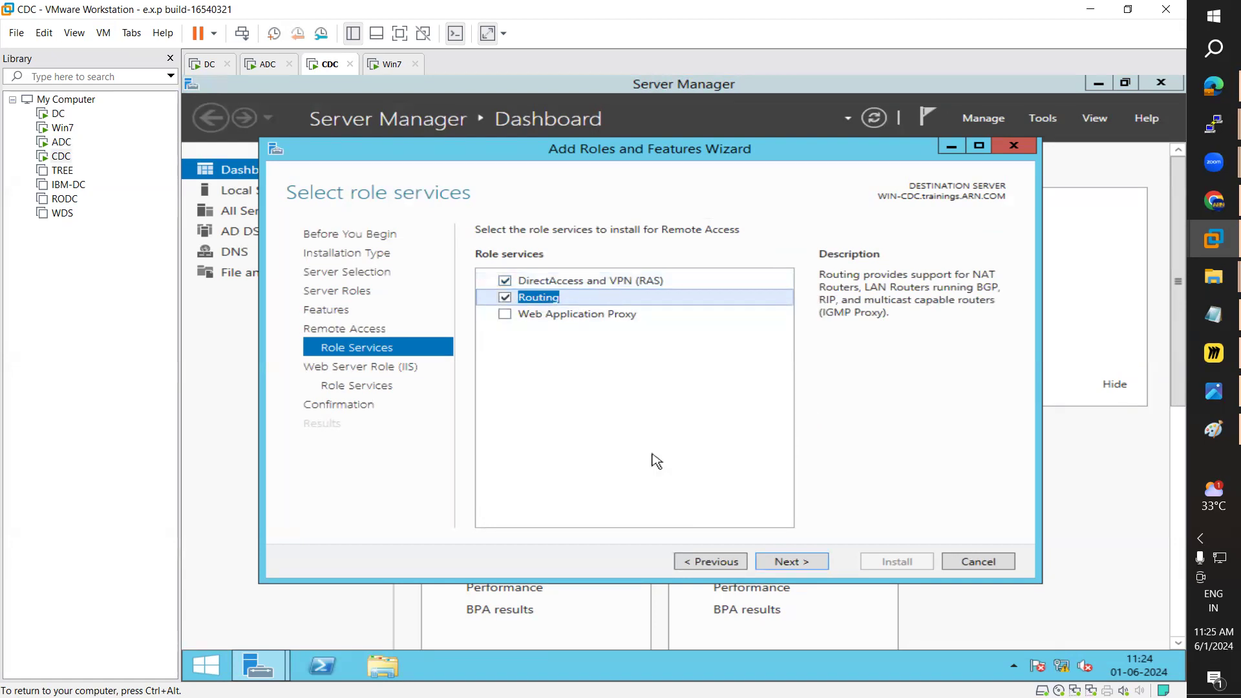
pyautogui.click(789, 563)
pyautogui.click(792, 564)
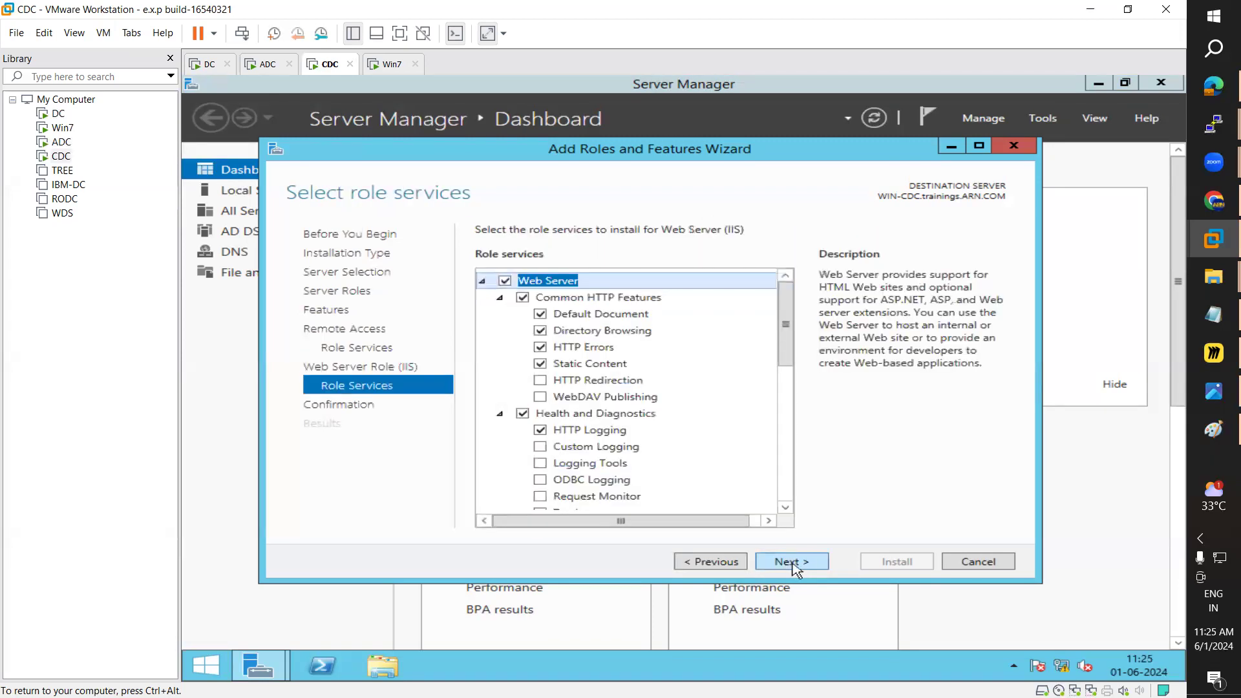
pyautogui.click(792, 563)
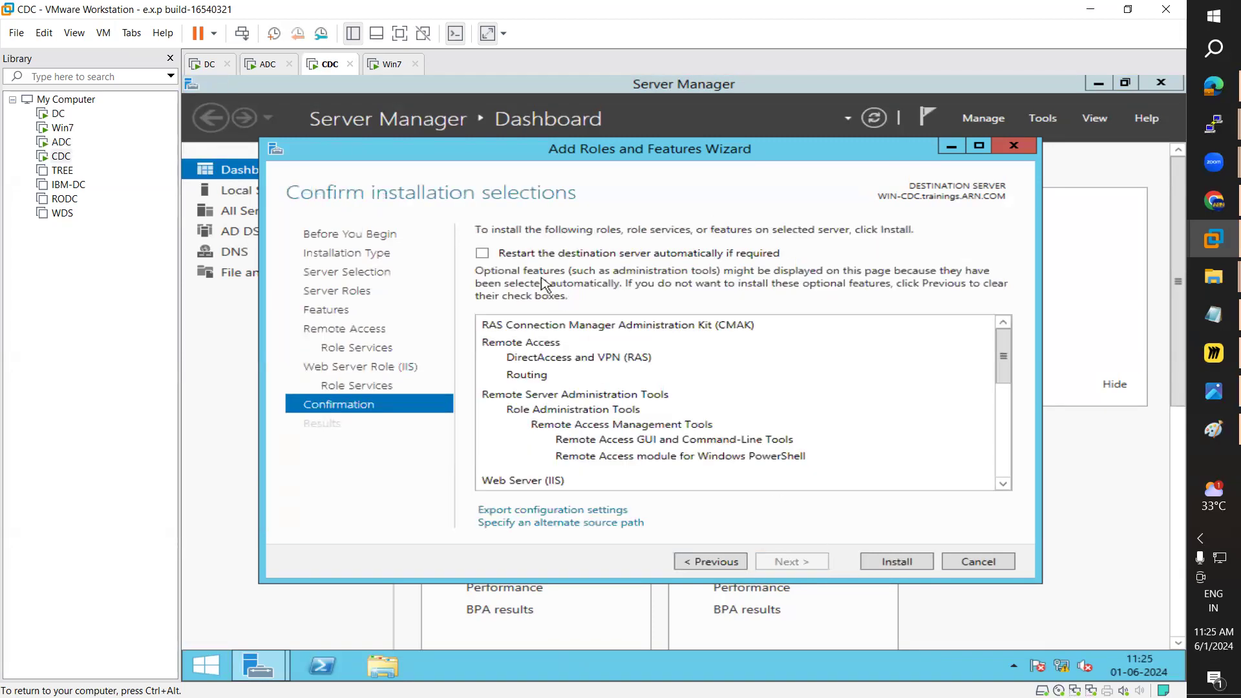
pyautogui.click(514, 254)
pyautogui.click(762, 427)
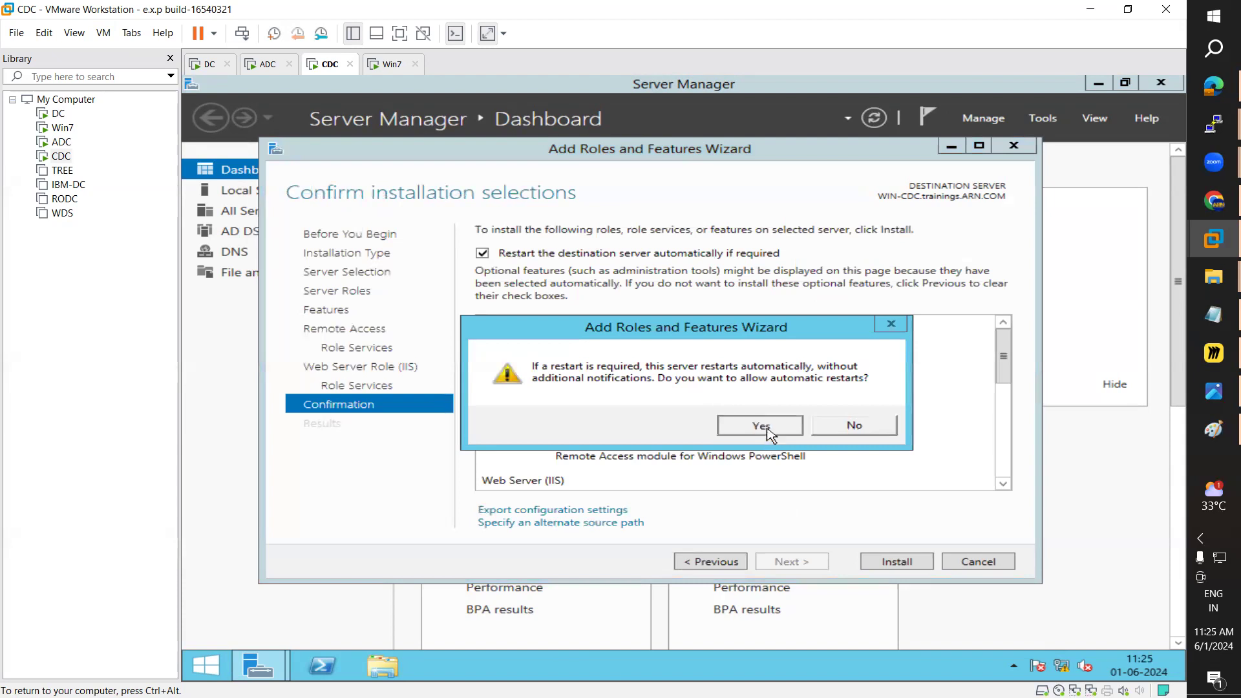
pyautogui.click(903, 562)
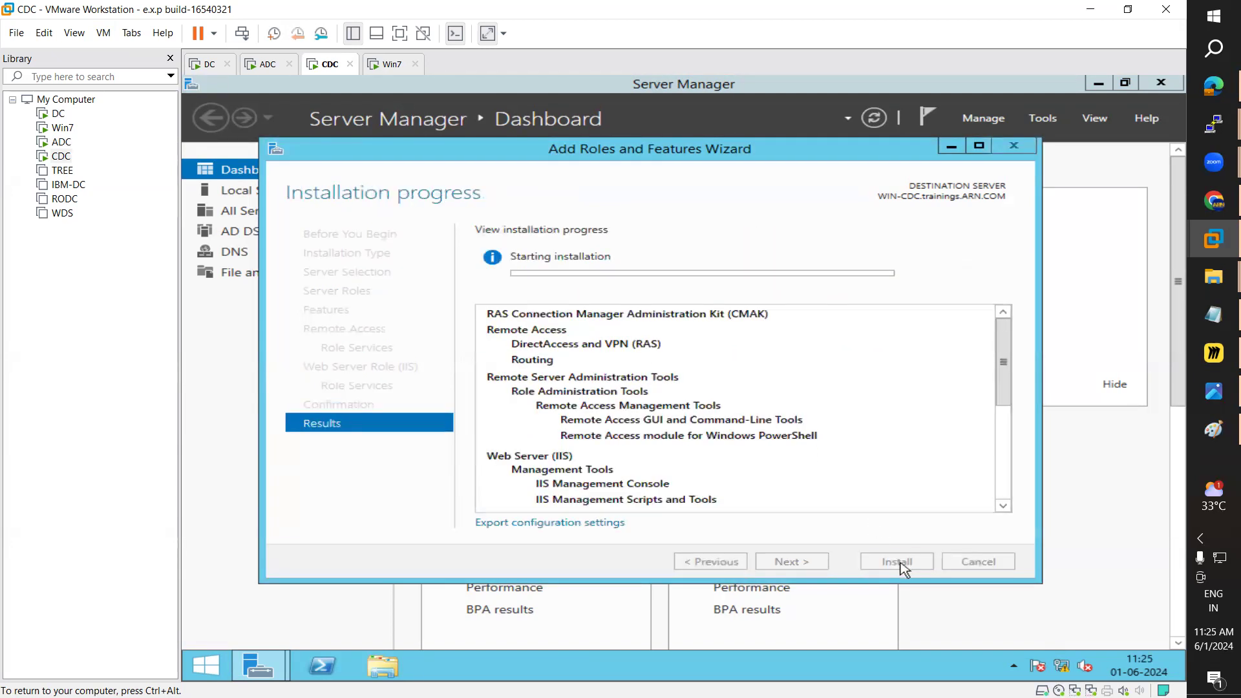
pyautogui.click(274, 67)
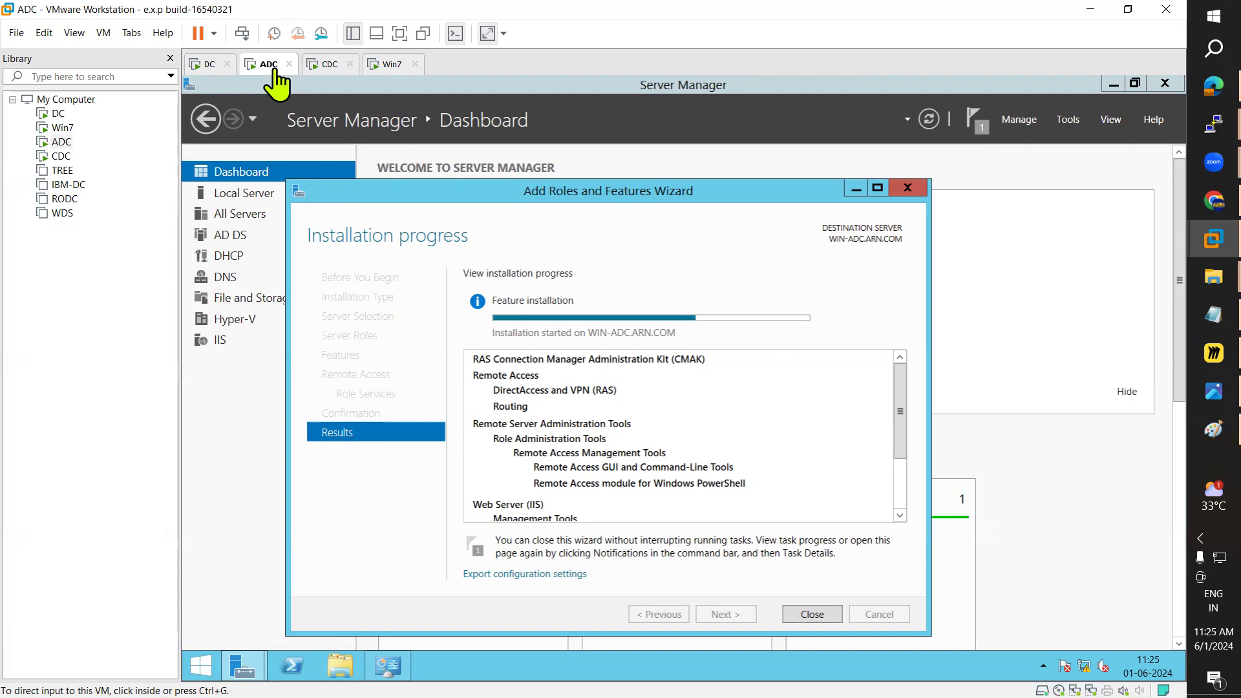
# Step: Bring the Routing Servers address plan forward in Paint while ADC keeps installing
pyautogui.moveTo(1192, 411)
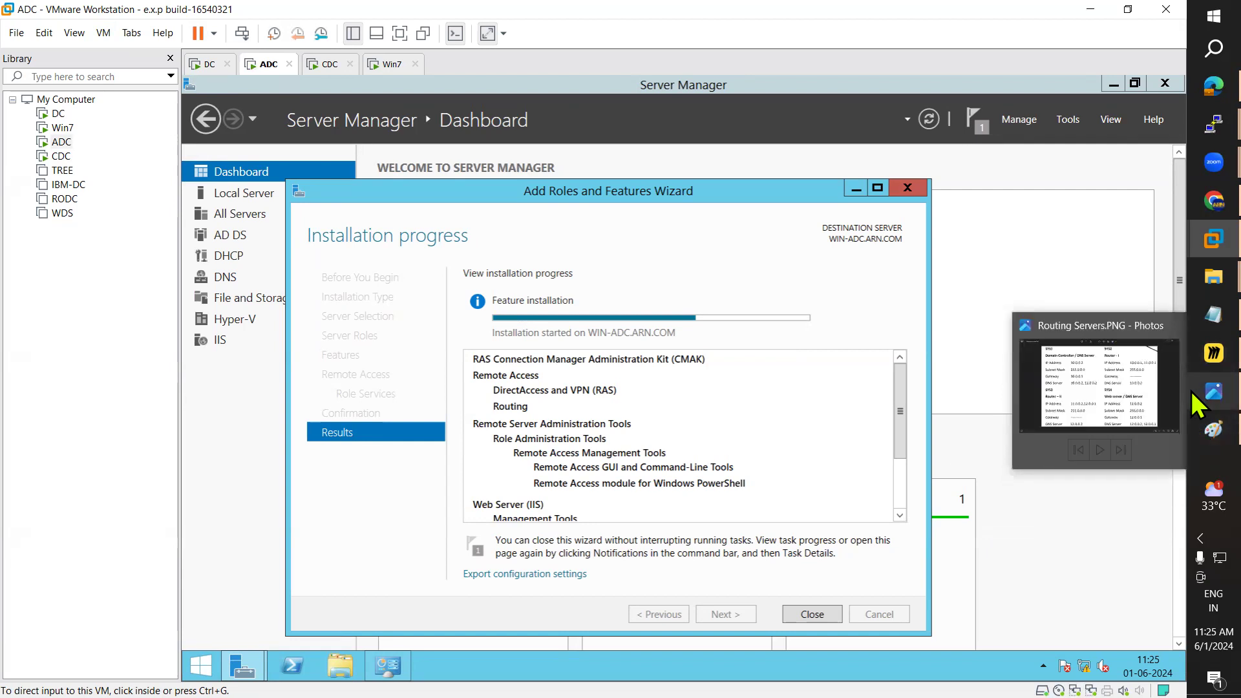
pyautogui.click(1193, 433)
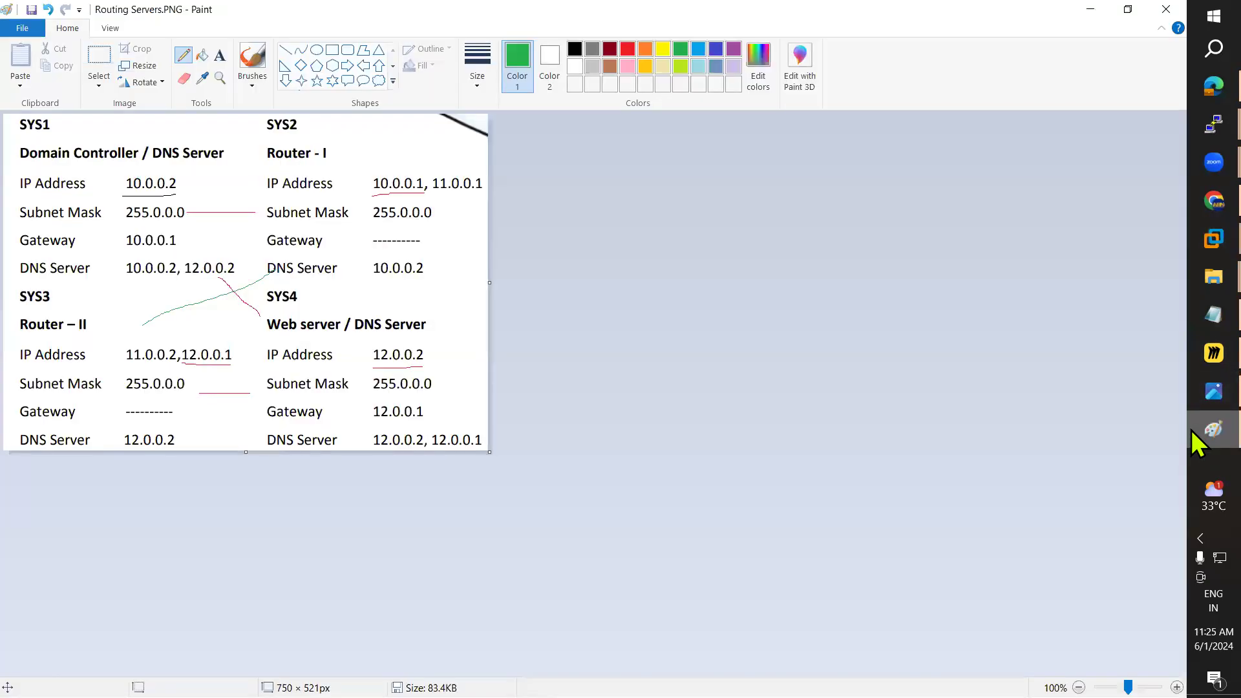
# Step: Undo the old stroke, underline 10.0.0.2 in green and 12.0.0.2 in red
pyautogui.hotkey('ctrl', 'z')
pyautogui.hotkey('ctrl', 'z')
pyautogui.hotkey('ctrl', 'z')
pyautogui.hotkey('ctrl', 'z')
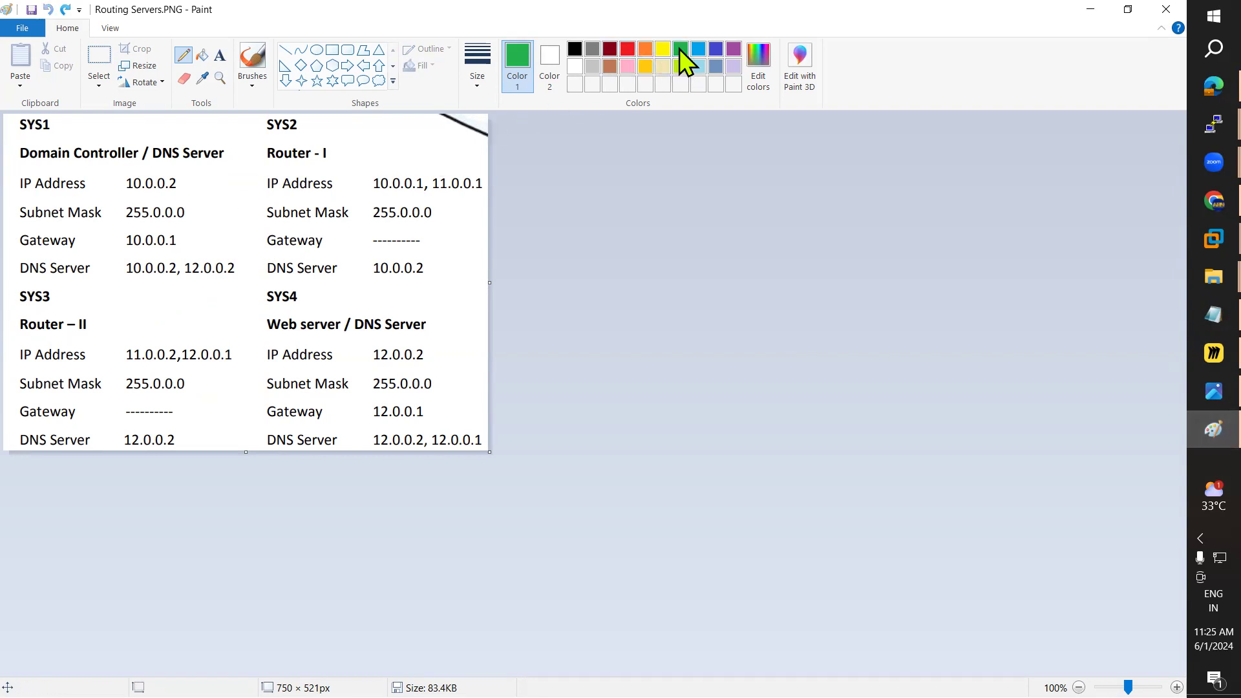
pyautogui.moveTo(127, 192); pyautogui.dragTo(176, 192)
pyautogui.click(627, 49)
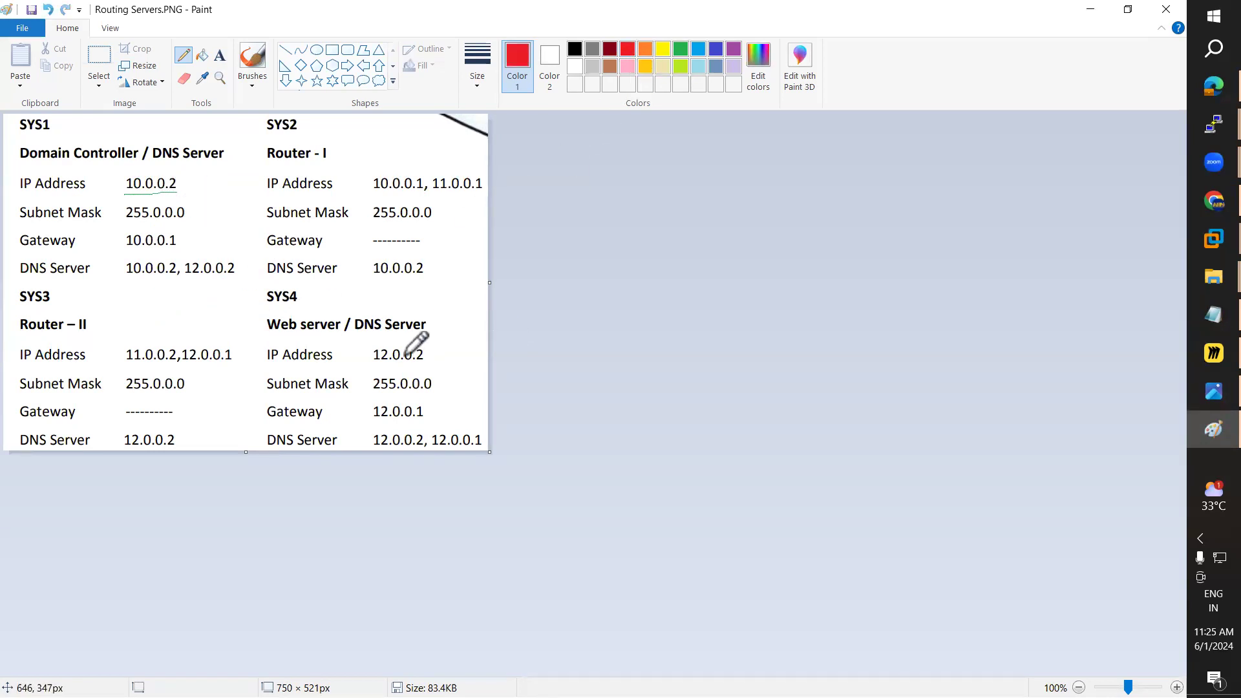
pyautogui.moveTo(370, 367); pyautogui.dragTo(432, 366)
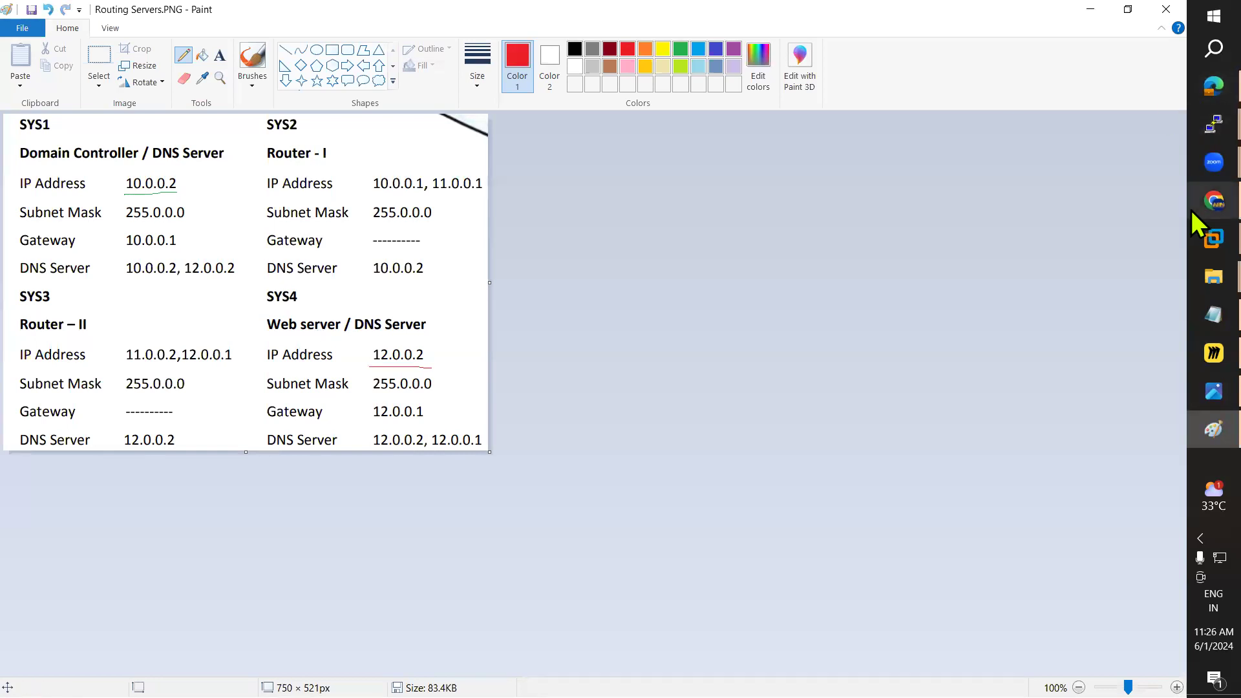
pyautogui.click(1213, 200)
pyautogui.click(698, 16)
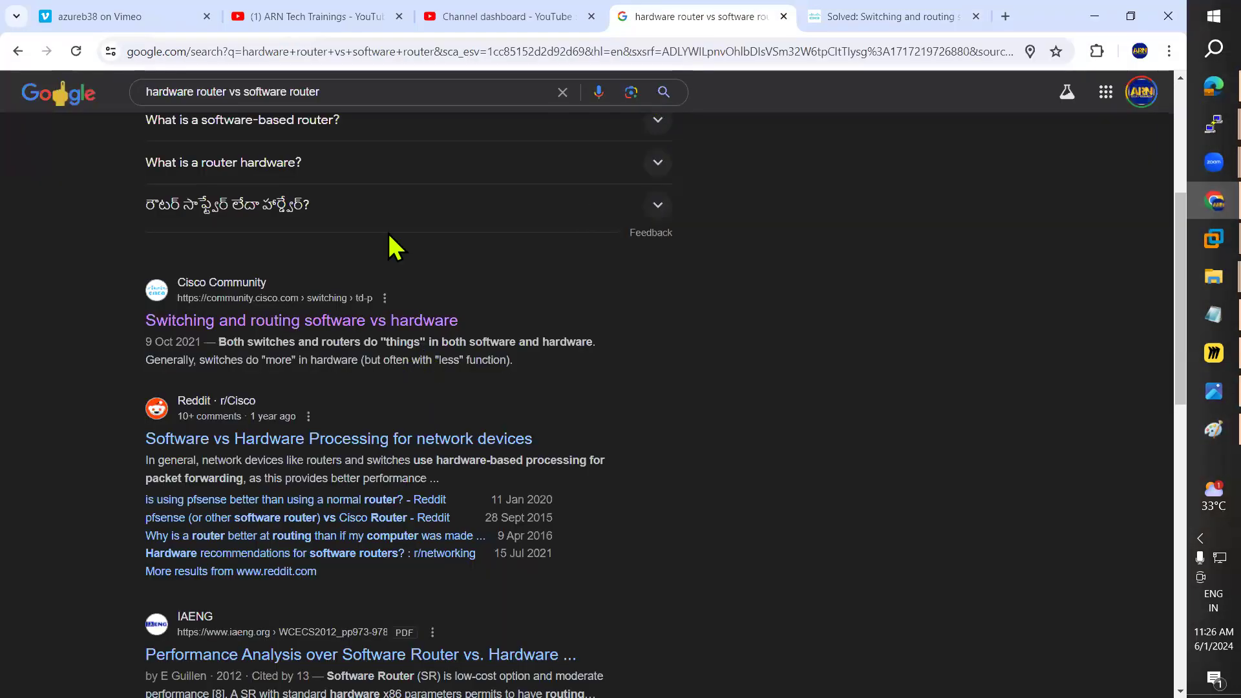
# Step: Search Google for 'cisco hardware router' and view the image results
pyautogui.scroll(5, 388, 250)
pyautogui.click(334, 107)
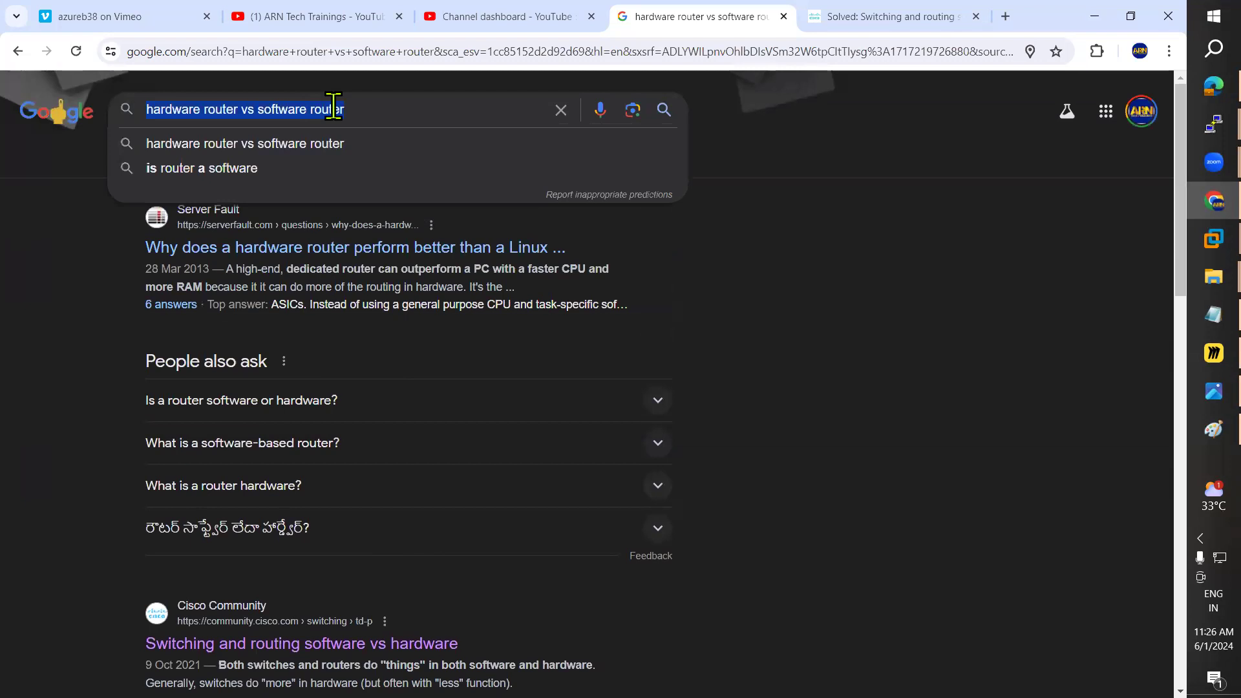
pyautogui.write('hardw')
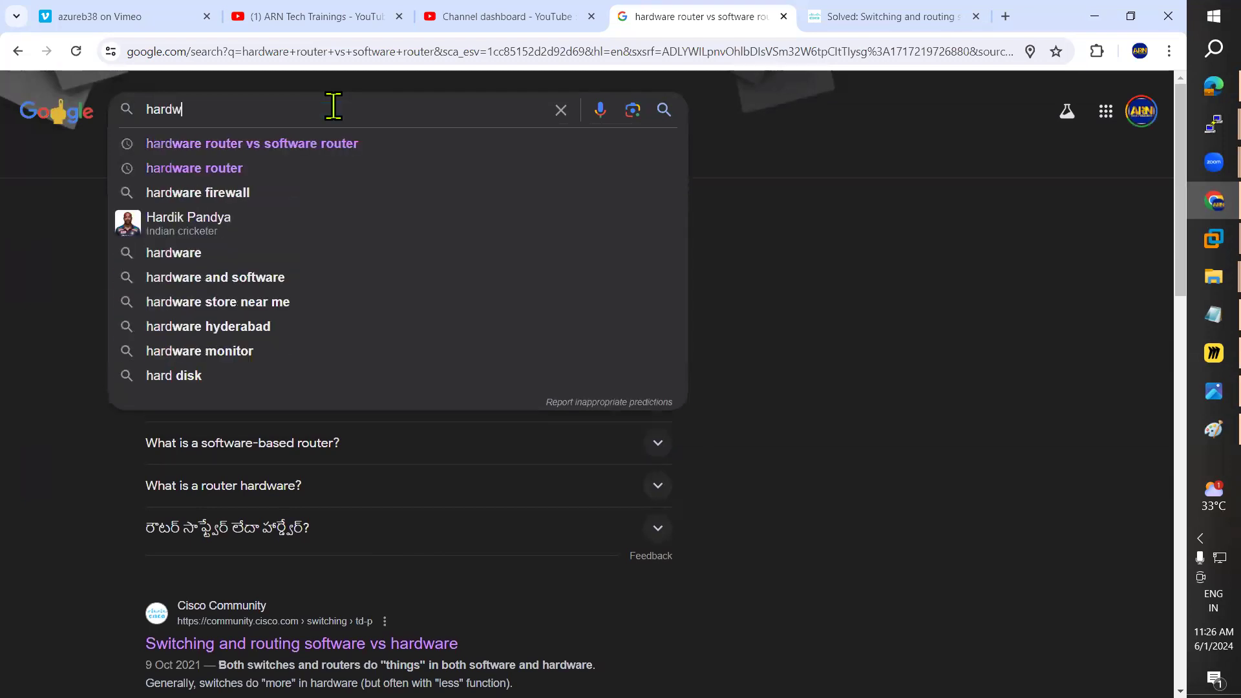
pyautogui.write('are')
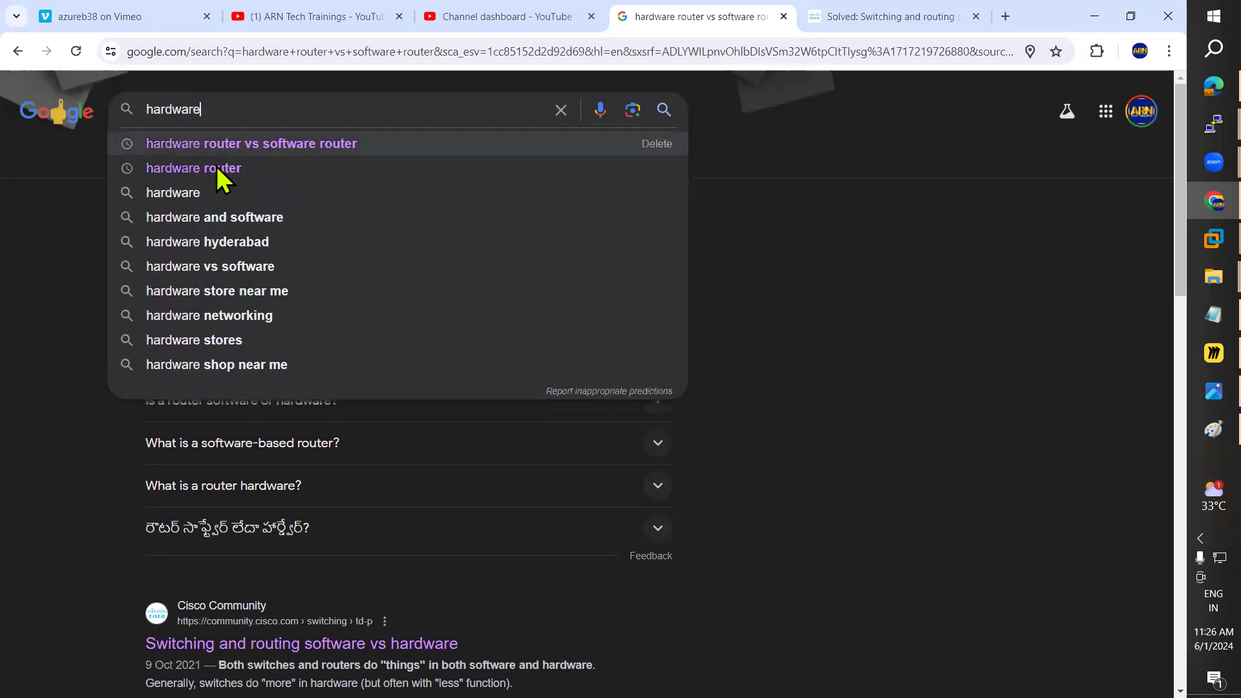
pyautogui.click(194, 168)
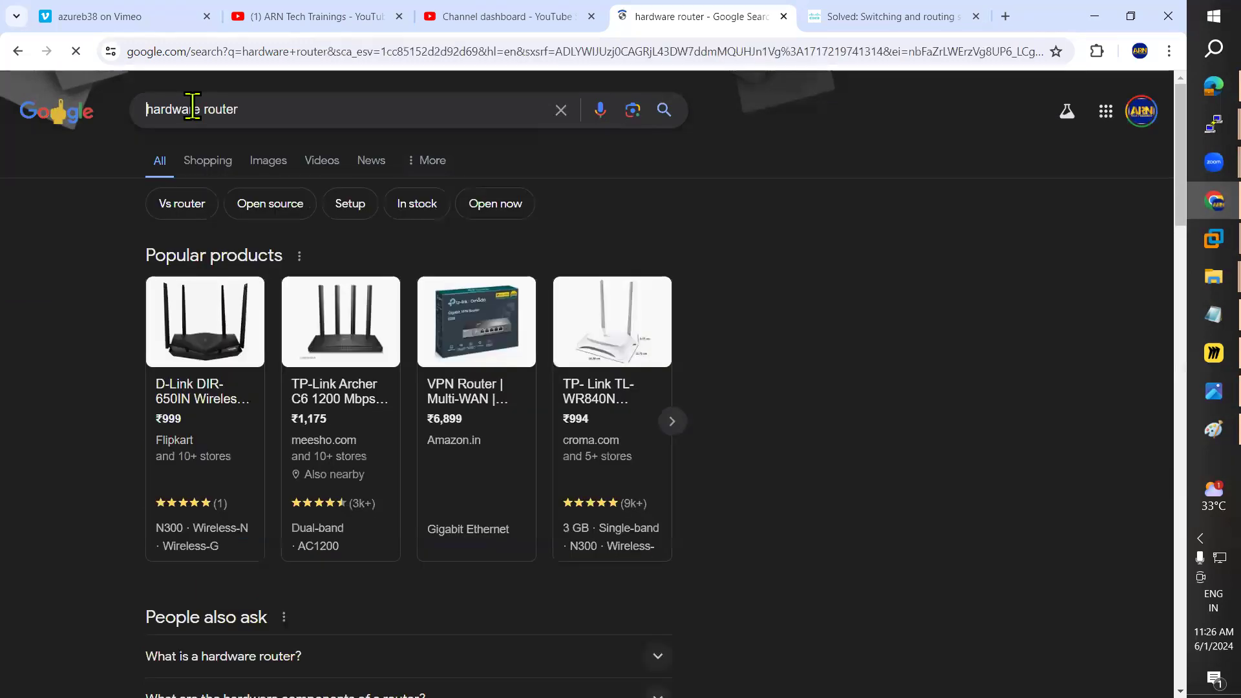
pyautogui.click(192, 109)
pyautogui.write('cisc')
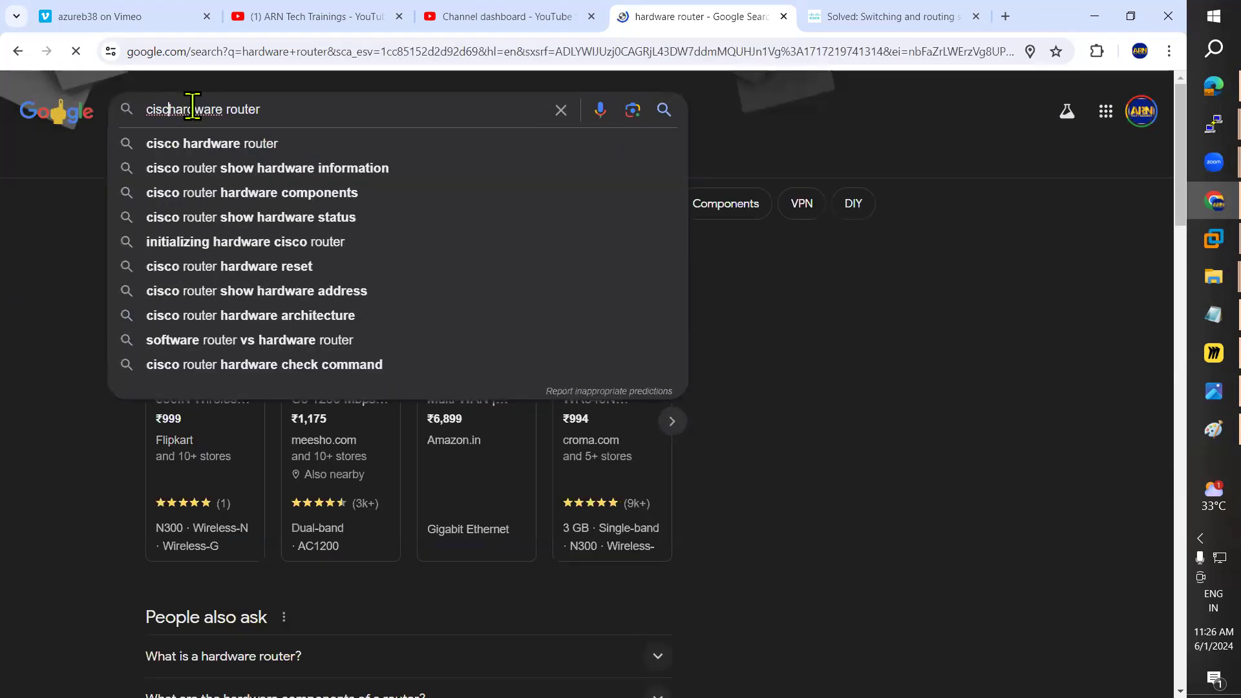
pyautogui.write('o')
pyautogui.press('Return')
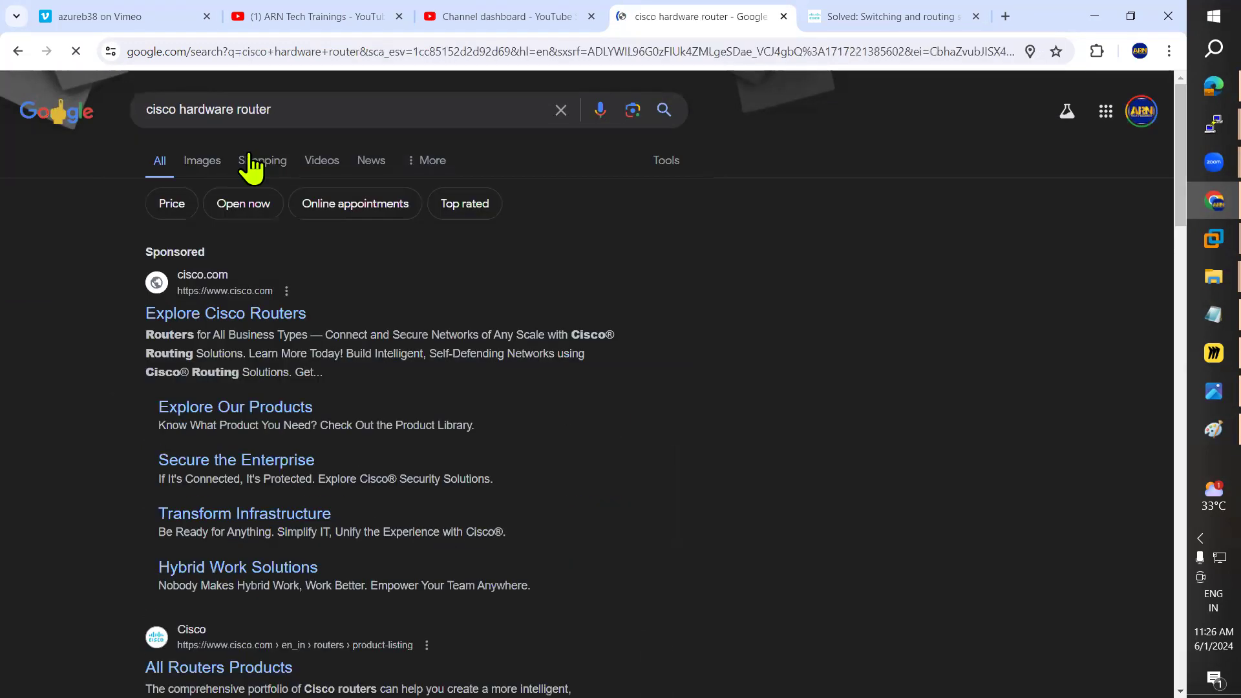
pyautogui.click(205, 159)
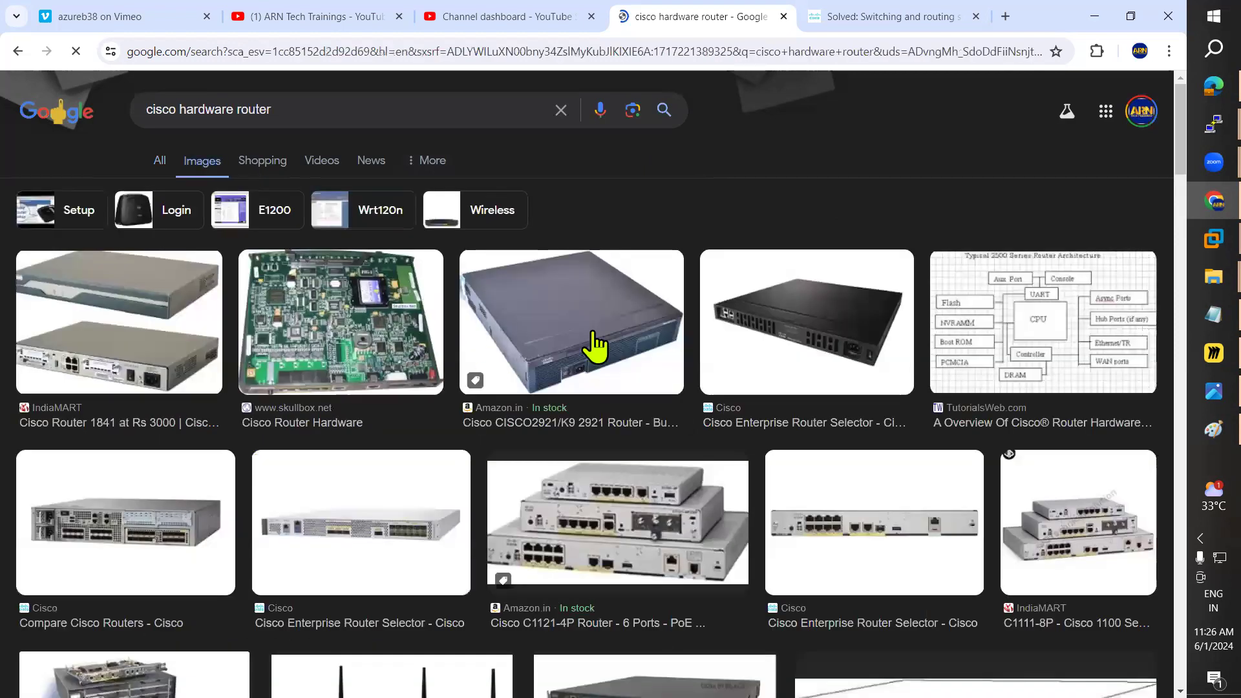
pyautogui.click(1094, 16)
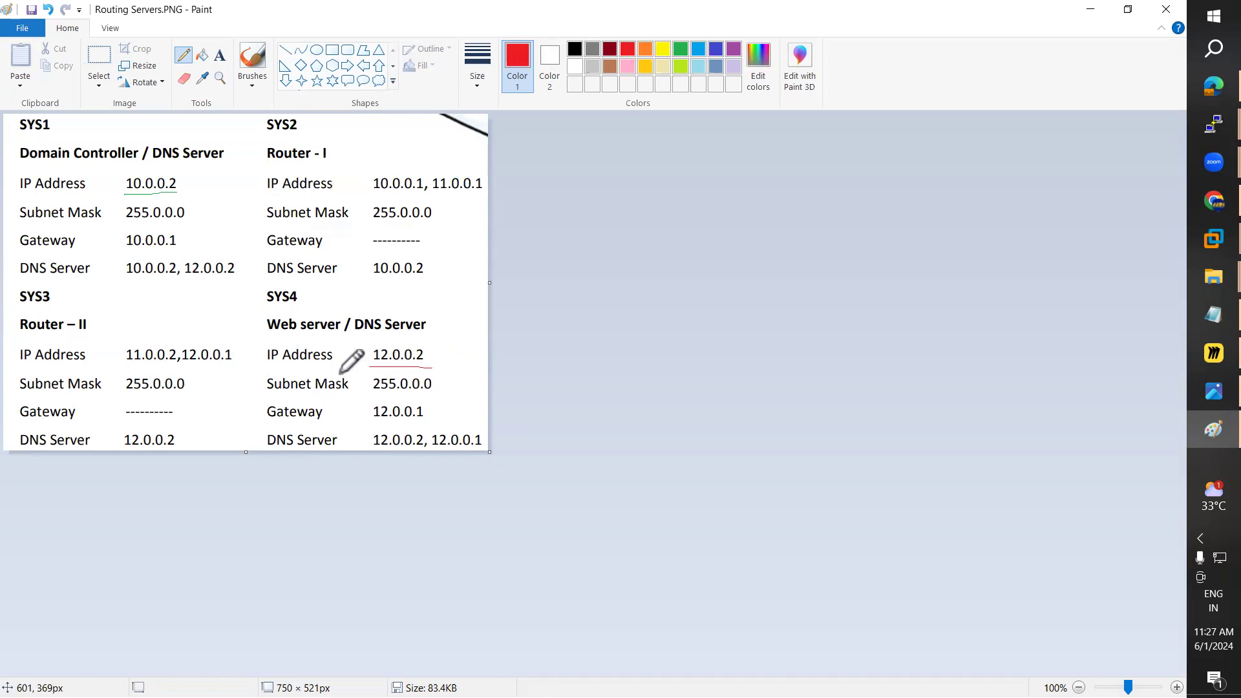
# Step: Mark SYS3's 12.0.0.1 and SYS2's 10.0.0.1 in red and link SYS1 to SYS2
pyautogui.moveTo(182, 365); pyautogui.dragTo(219, 366)
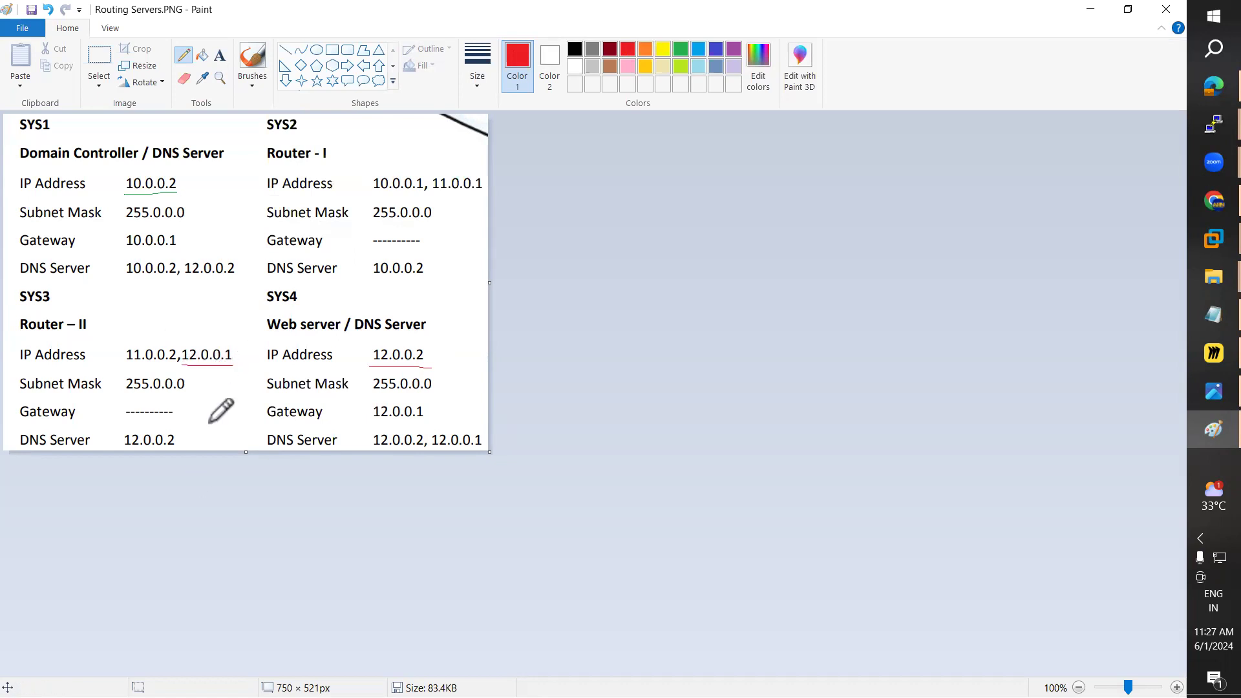
pyautogui.moveTo(191, 396); pyautogui.dragTo(252, 394)
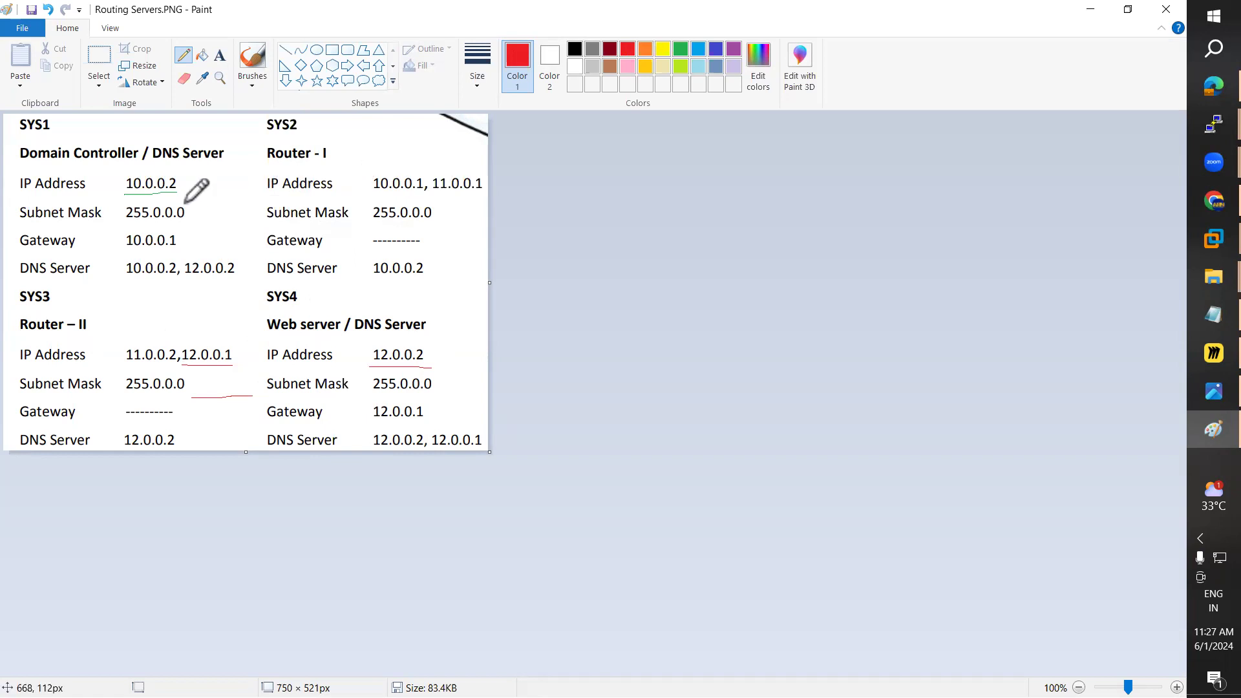
pyautogui.moveTo(374, 191); pyautogui.dragTo(423, 192)
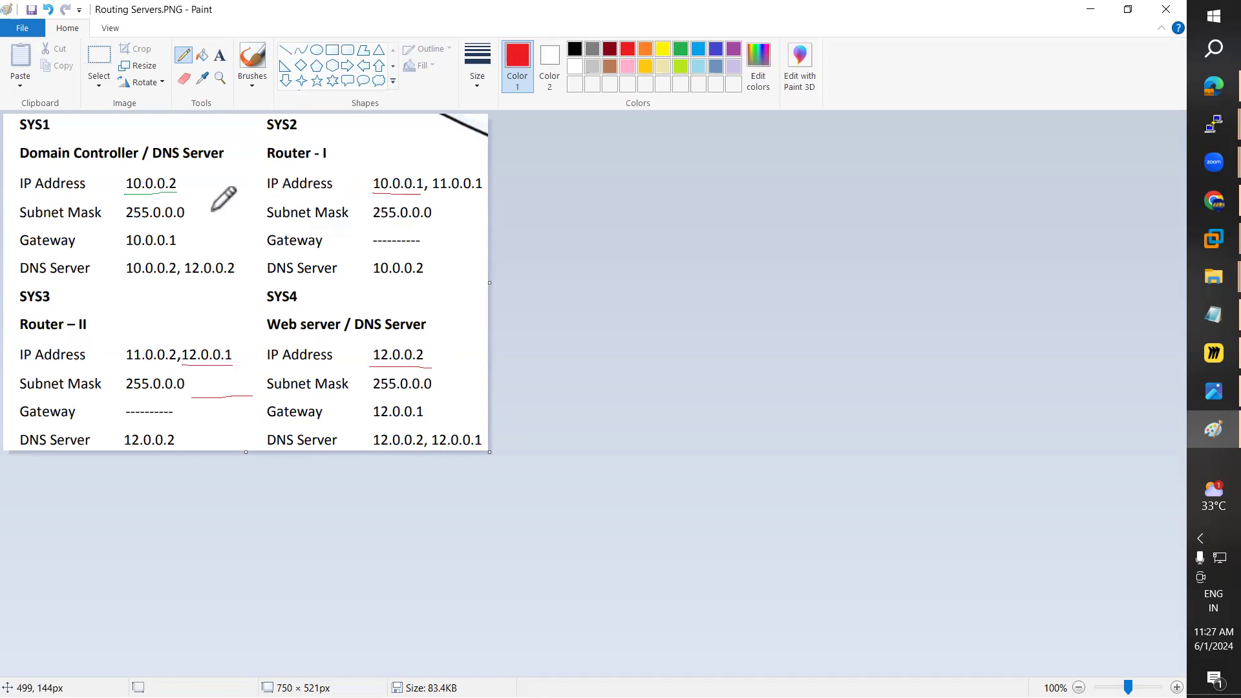
pyautogui.moveTo(202, 212); pyautogui.dragTo(264, 210)
# Step: In dark blue, link SYS1's DNS line and SYS3's 11.0.0.2 toward Router – I
pyautogui.click(663, 49)
pyautogui.moveTo(216, 282); pyautogui.dragTo(253, 299)
pyautogui.hotkey('ctrl', 'z')
pyautogui.click(715, 49)
pyautogui.moveTo(220, 279); pyautogui.dragTo(269, 314)
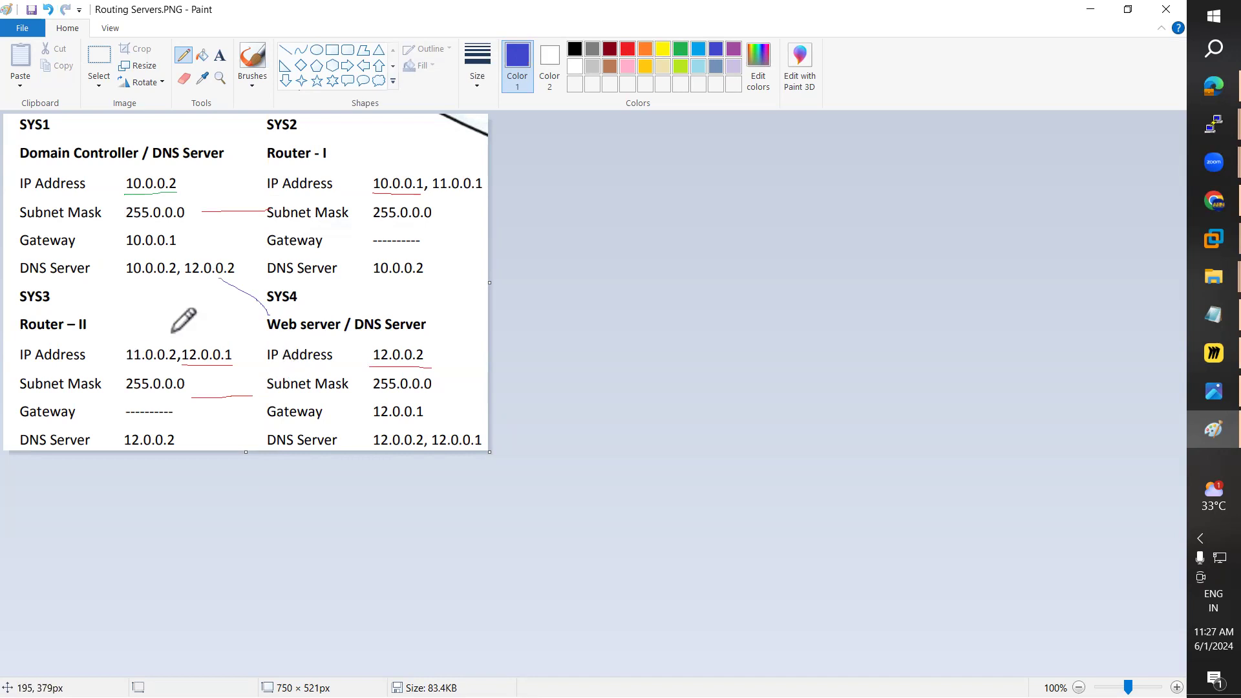
pyautogui.moveTo(121, 366)
pyautogui.mouseDown()
pyautogui.moveTo(161, 368)
pyautogui.moveTo(183, 347)
pyautogui.moveTo(155, 338)
pyautogui.moveTo(121, 365)
pyautogui.mouseUp()
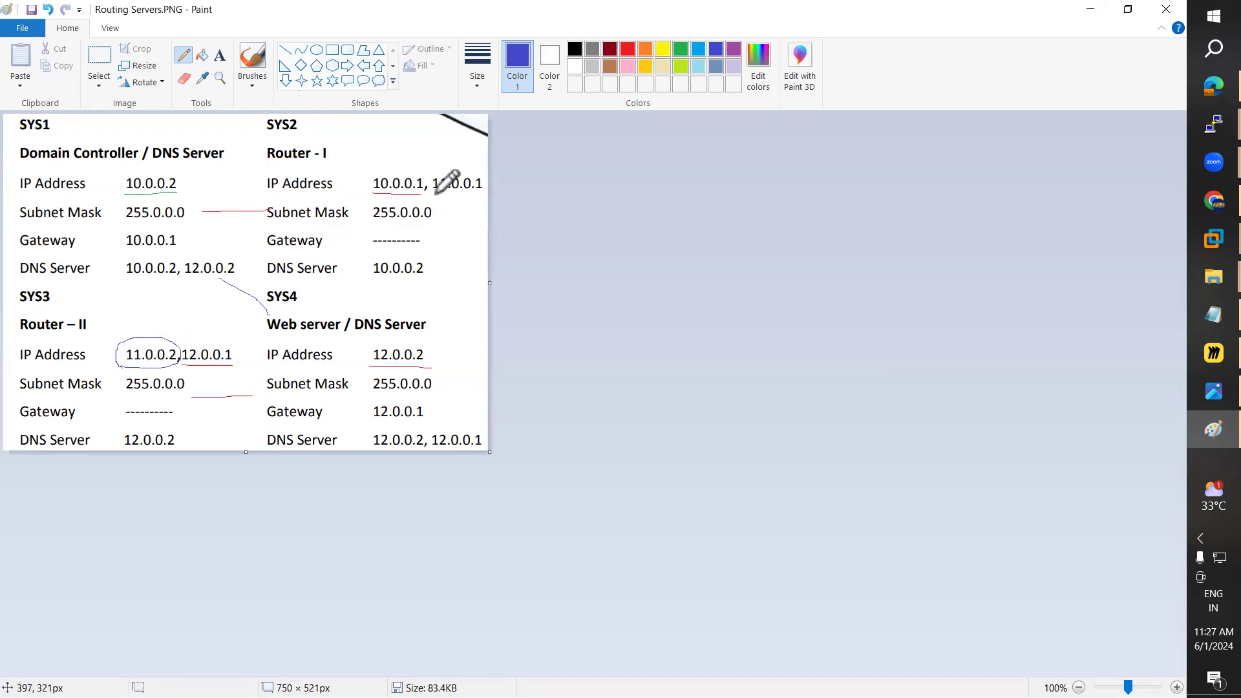
pyautogui.moveTo(431, 179)
pyautogui.mouseDown()
pyautogui.moveTo(431, 202)
pyautogui.moveTo(474, 203)
pyautogui.moveTo(452, 169)
pyautogui.moveTo(431, 178)
pyautogui.mouseUp()
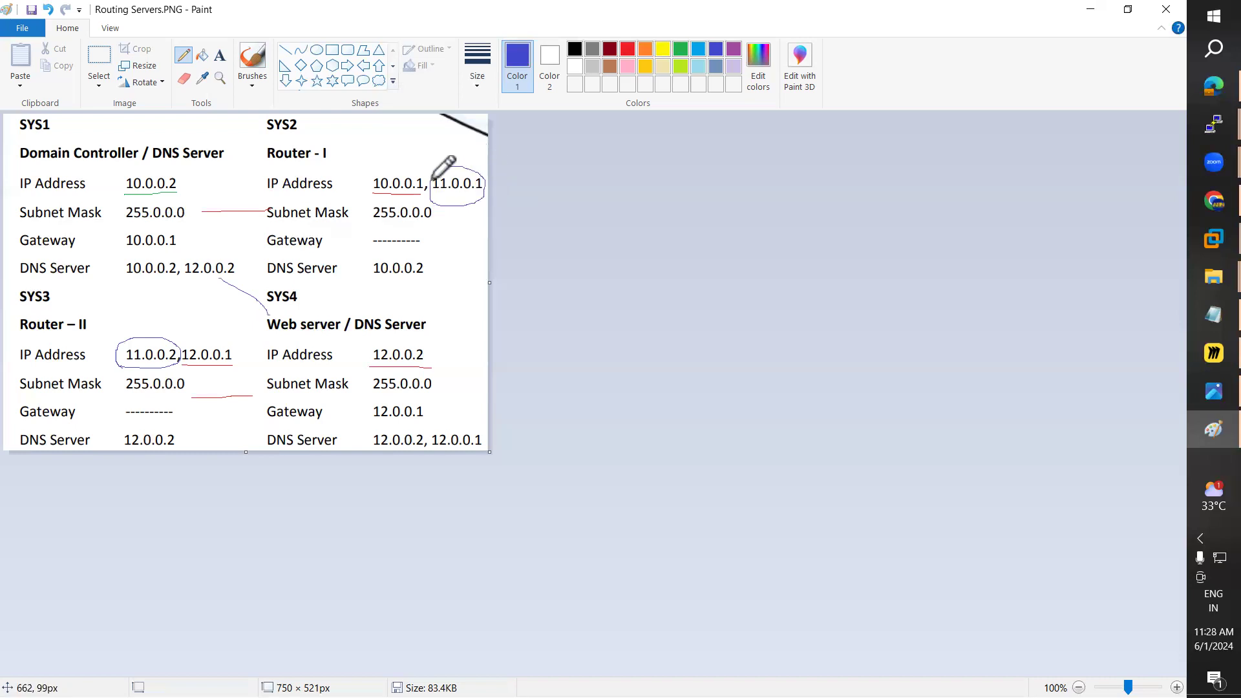
pyautogui.moveTo(176, 344); pyautogui.dragTo(272, 274)
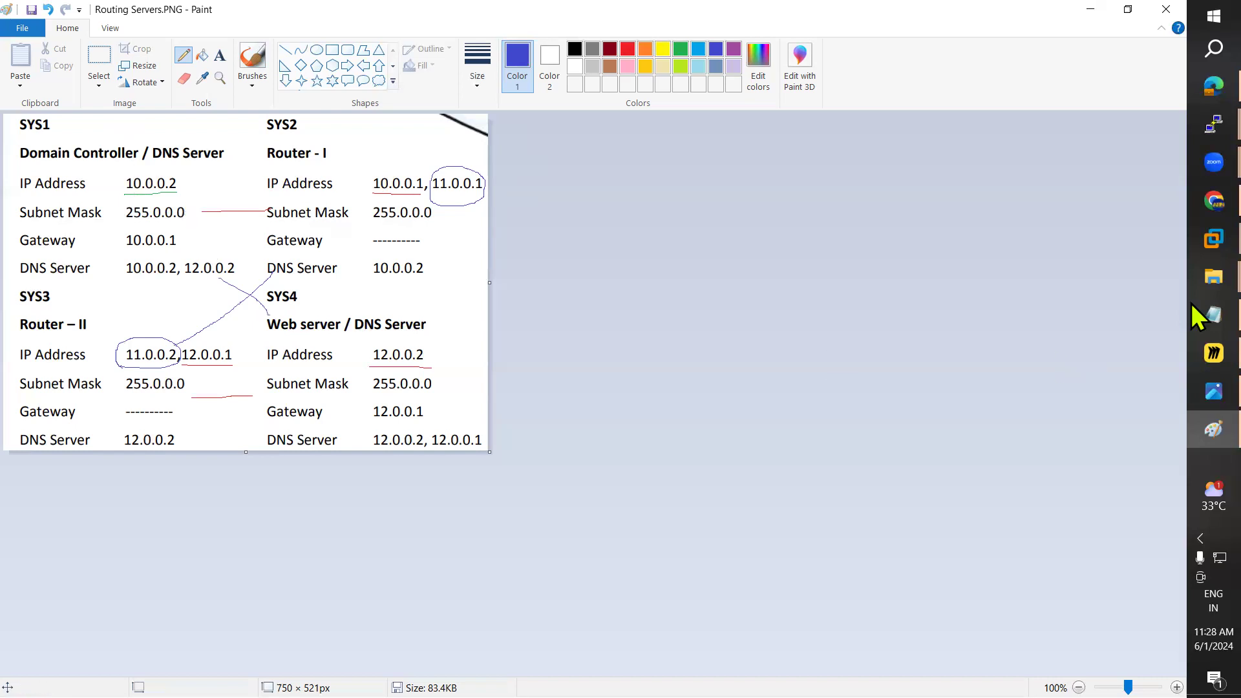
pyautogui.click(1212, 240)
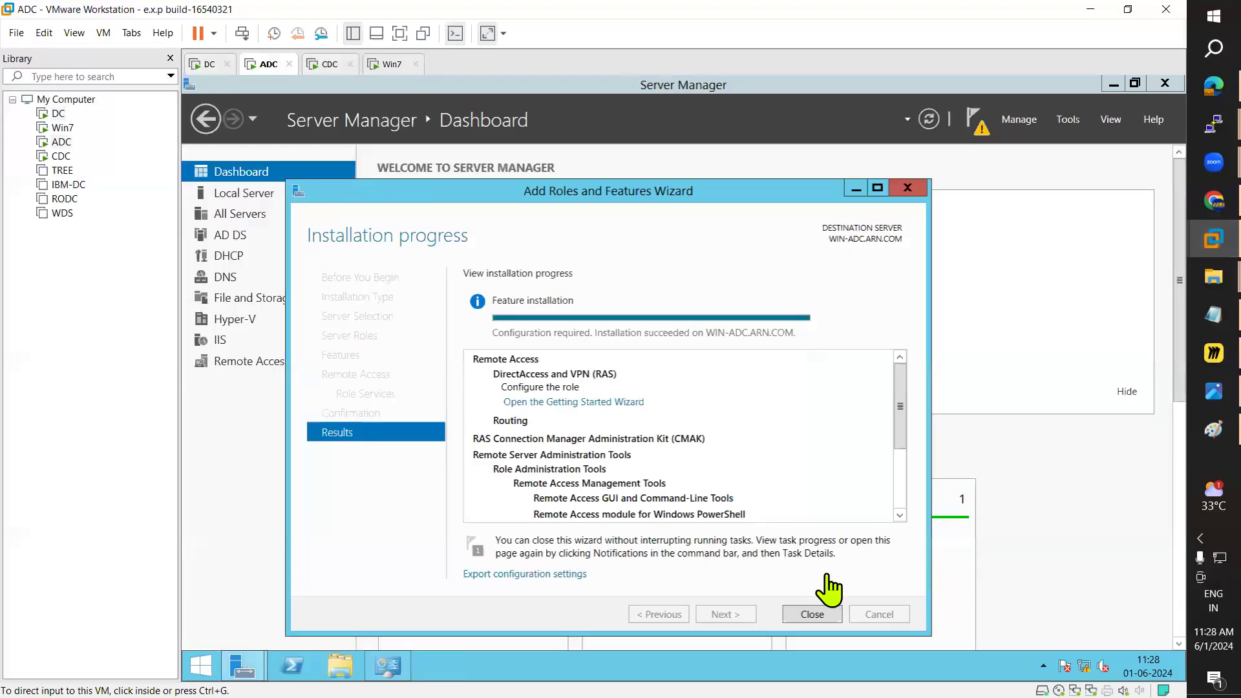
# Step: Close ADC's completed installation wizard and launch Routing and Remote Access from Server Manager Tools
pyautogui.click(808, 617)
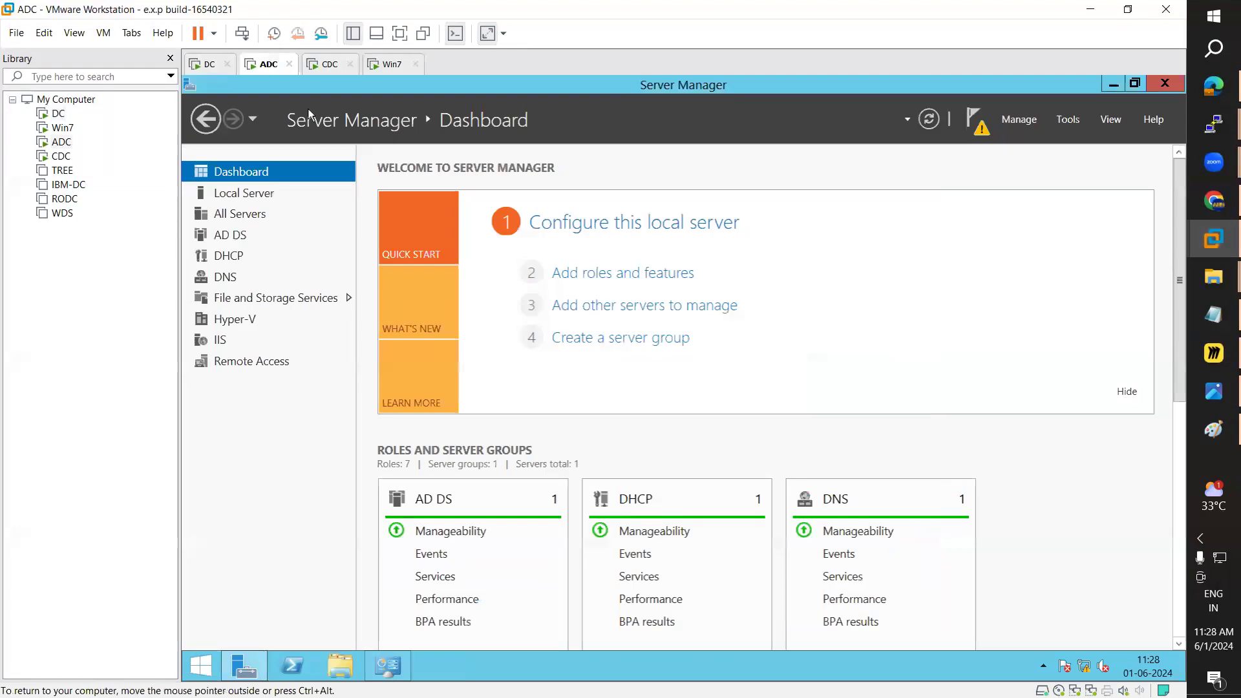
pyautogui.click(330, 65)
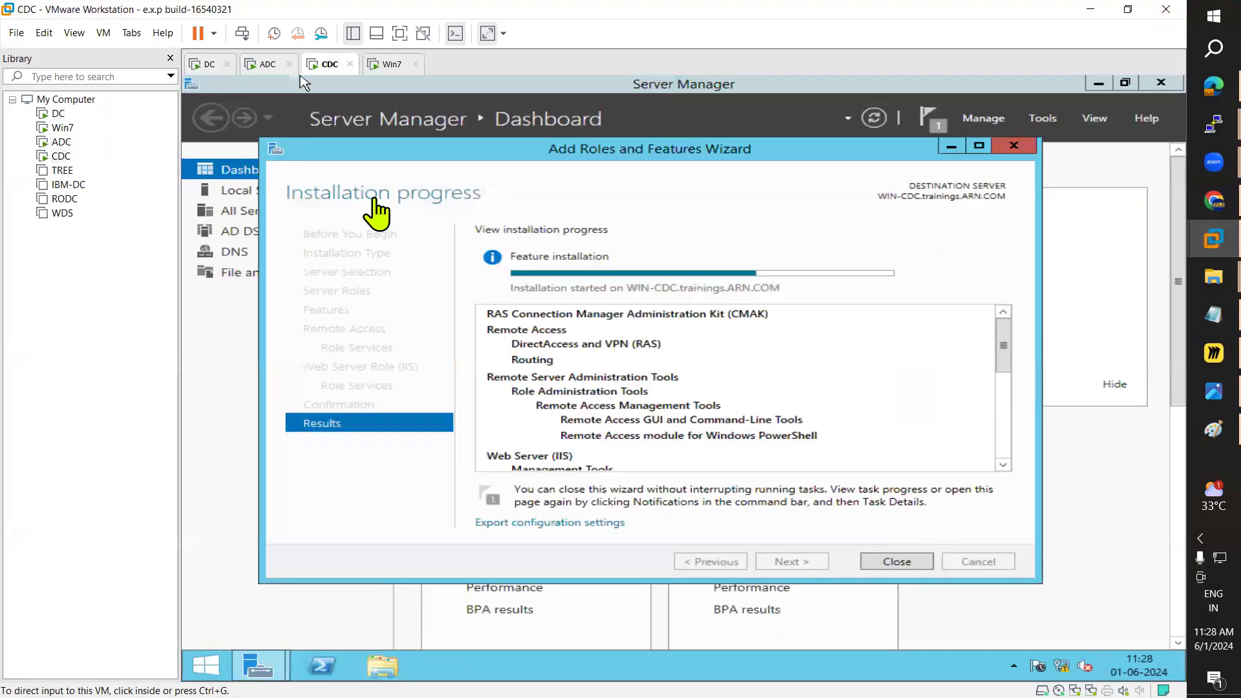
pyautogui.click(267, 64)
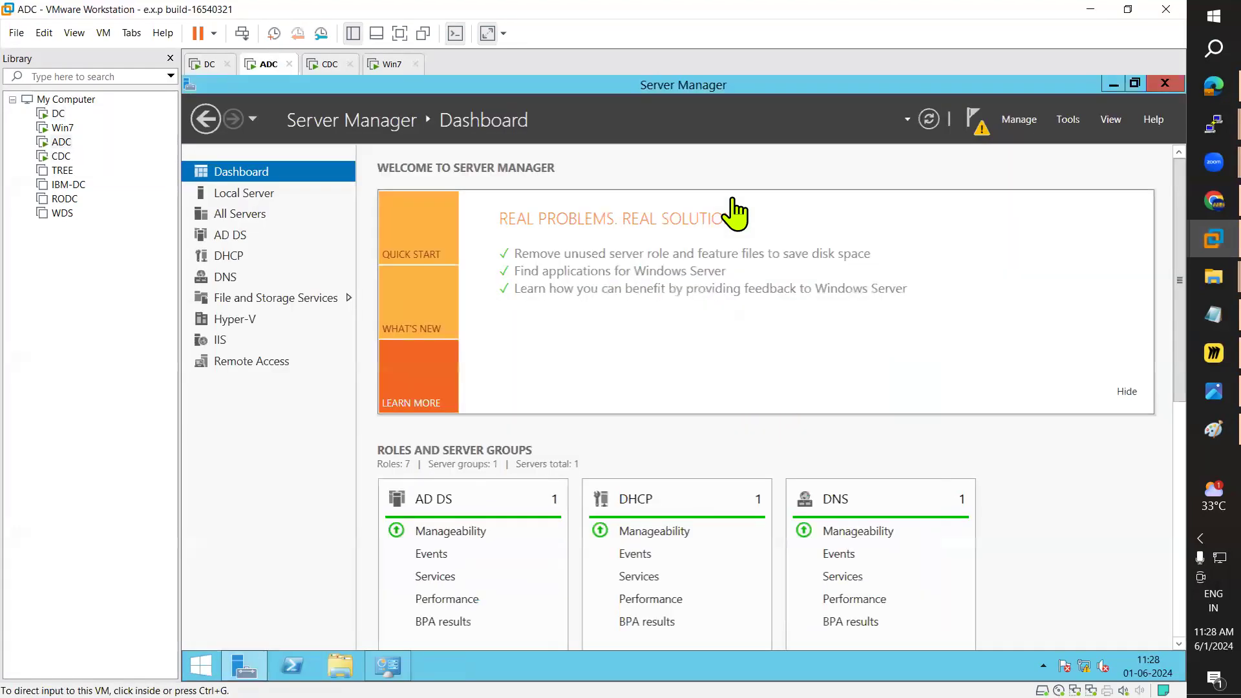
pyautogui.click(1072, 124)
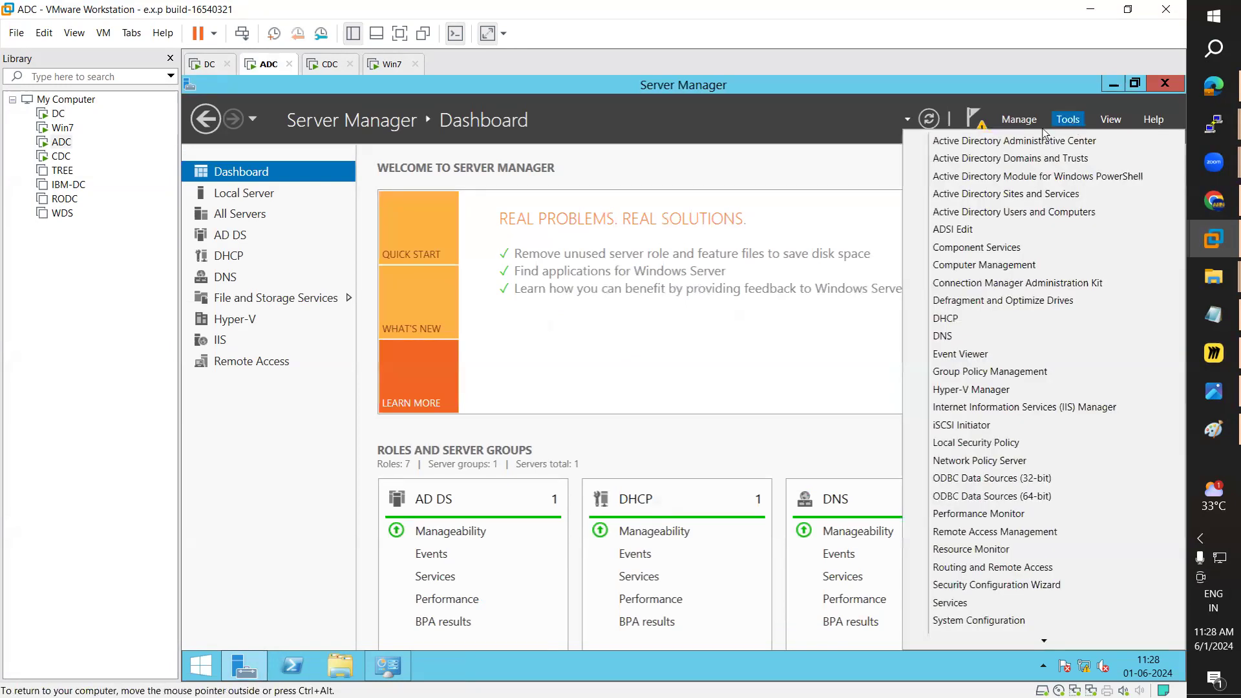
pyautogui.click(982, 123)
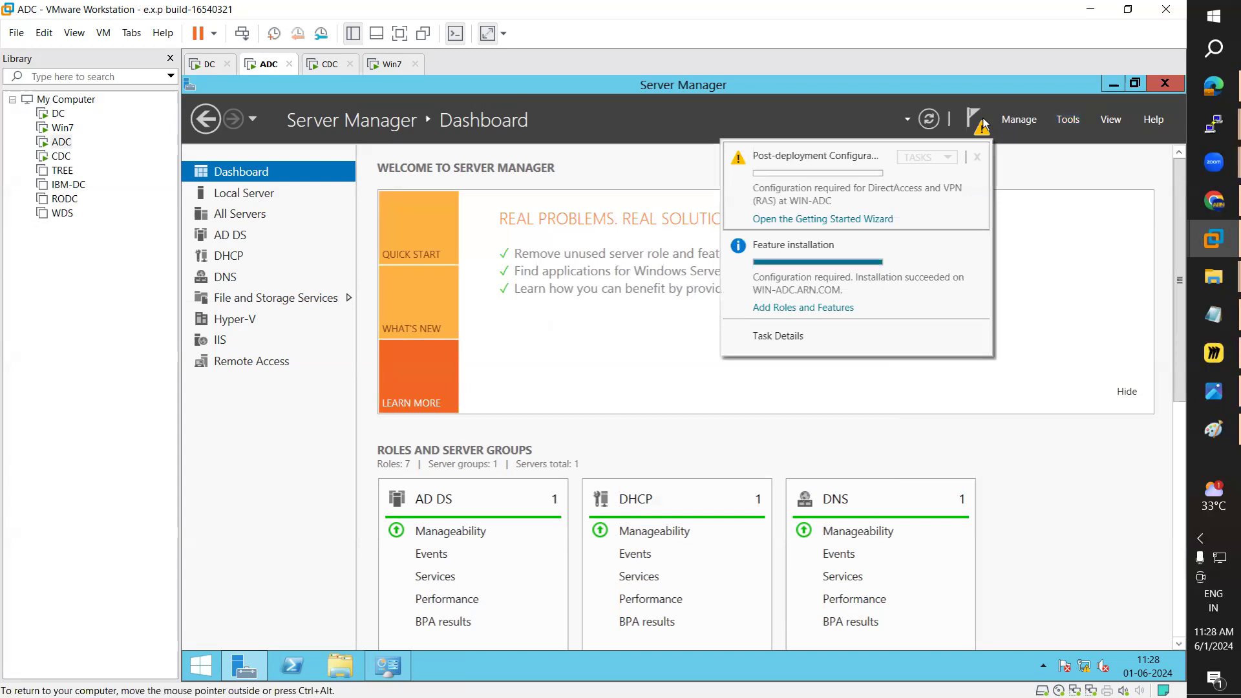
pyautogui.click(1068, 119)
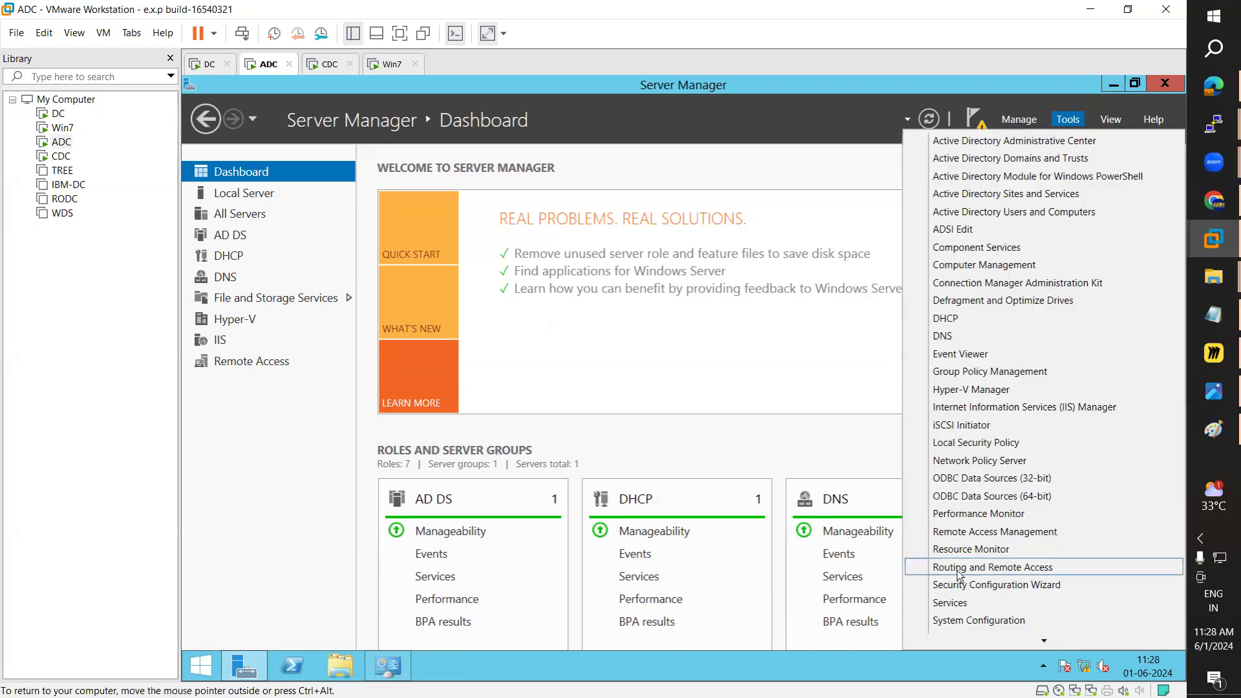
pyautogui.click(1001, 568)
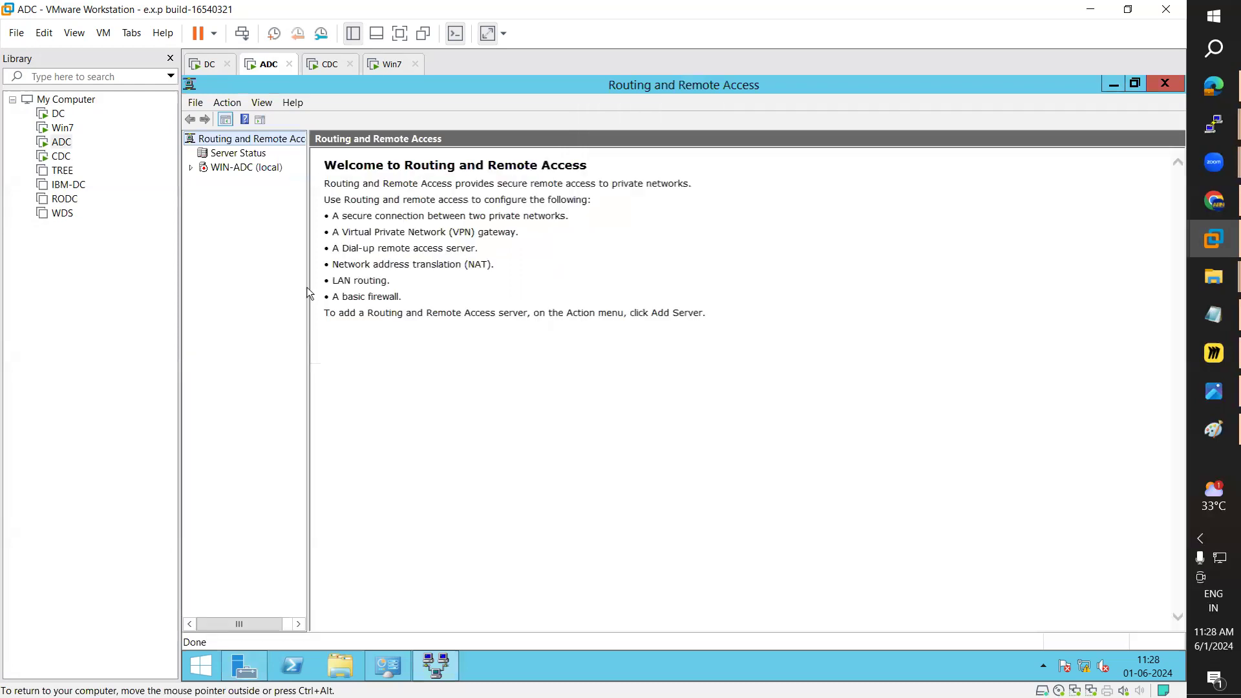
# Step: Set up ADC's Routing and Remote Access as a custom configuration with only LAN routing, and start the service
pyautogui.moveTo(308, 288); pyautogui.dragTo(375, 304)
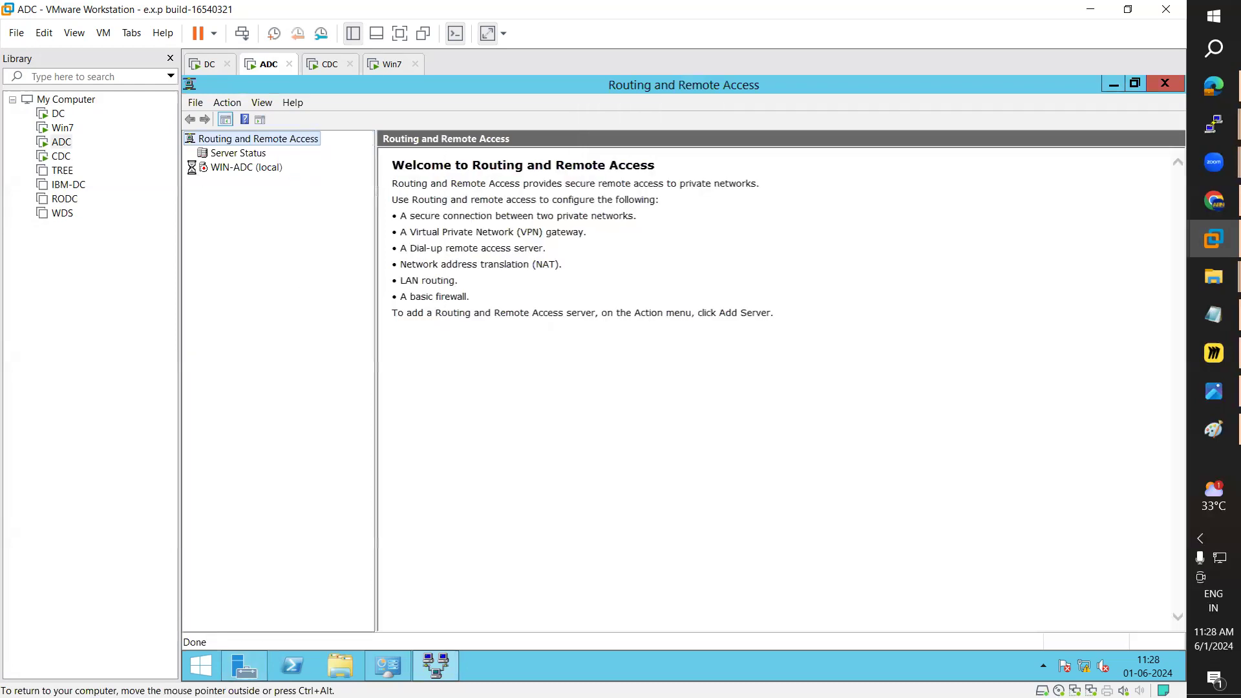
pyautogui.click(249, 168)
pyautogui.rightClick(251, 171)
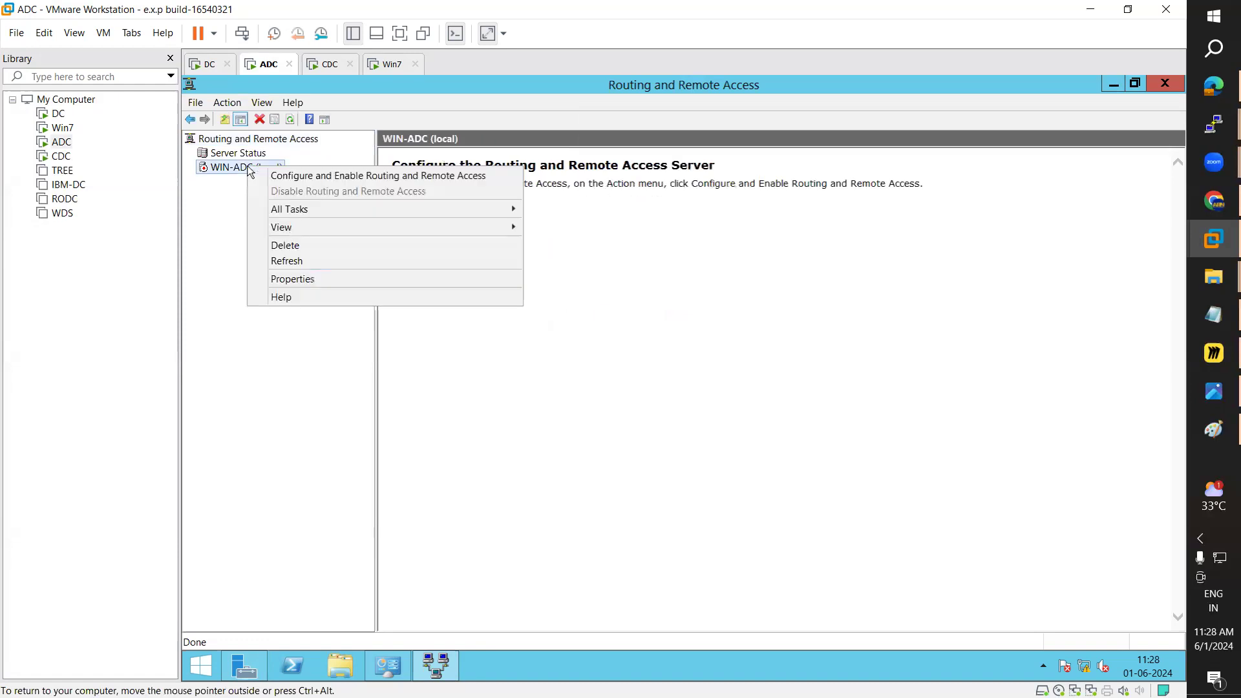
pyautogui.click(299, 176)
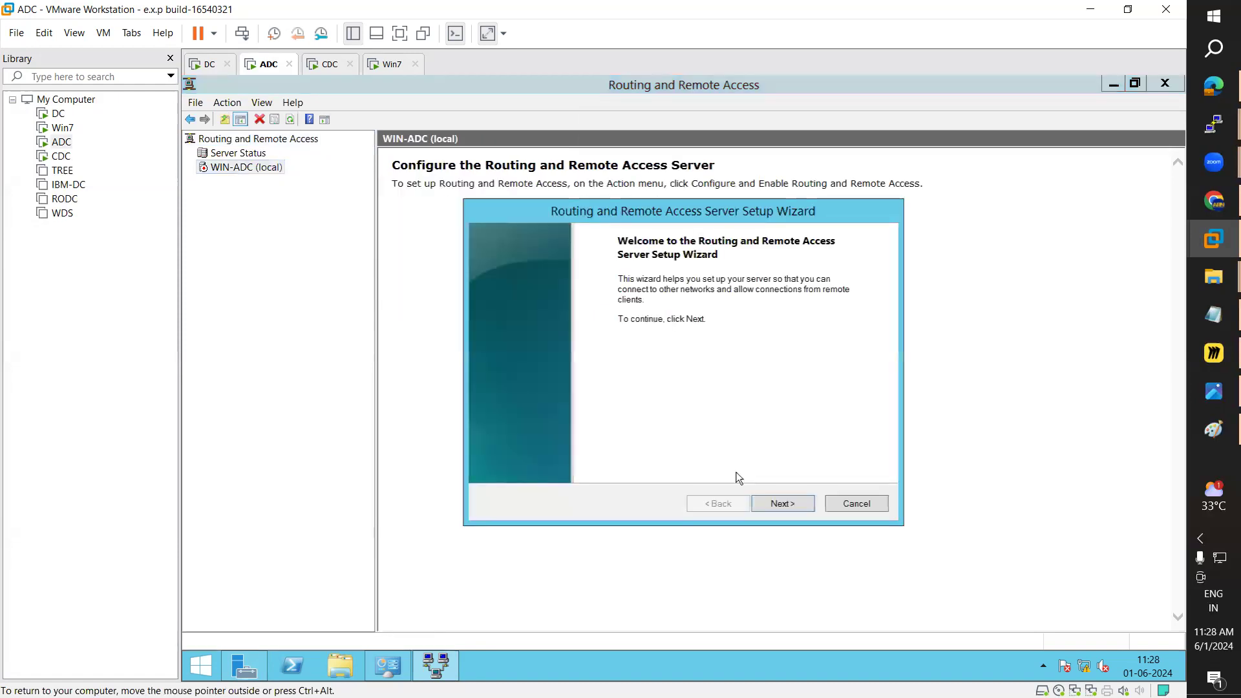
pyautogui.click(783, 505)
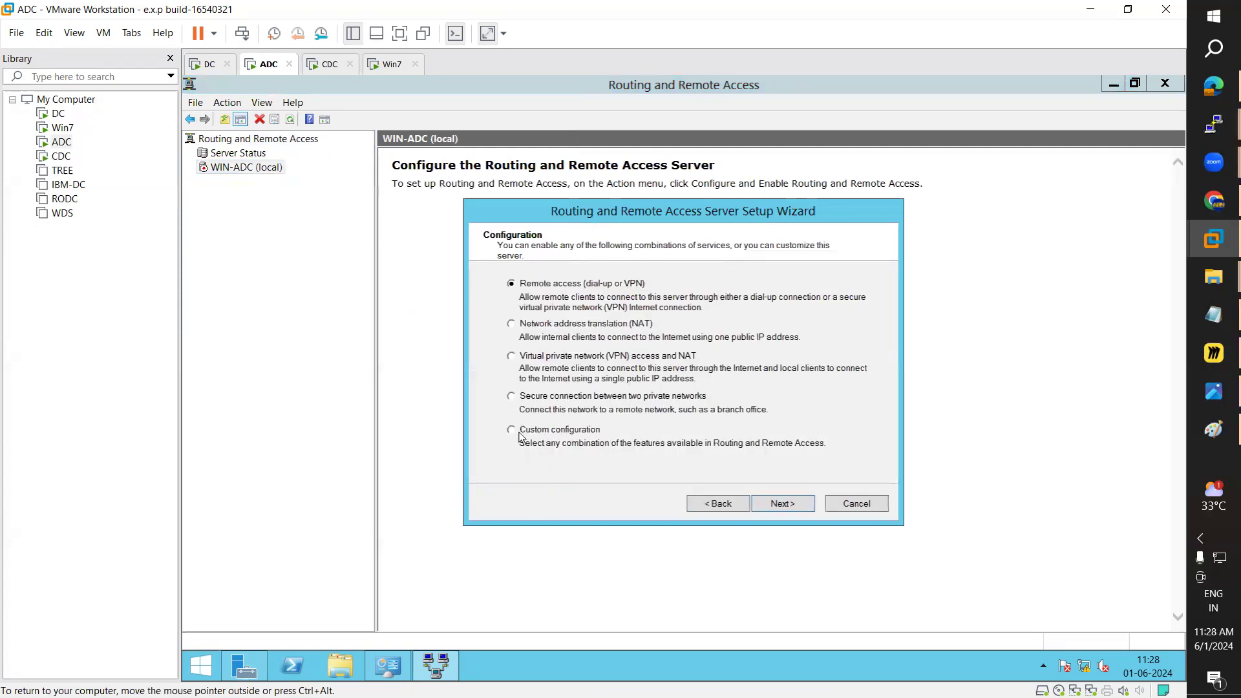
pyautogui.click(794, 504)
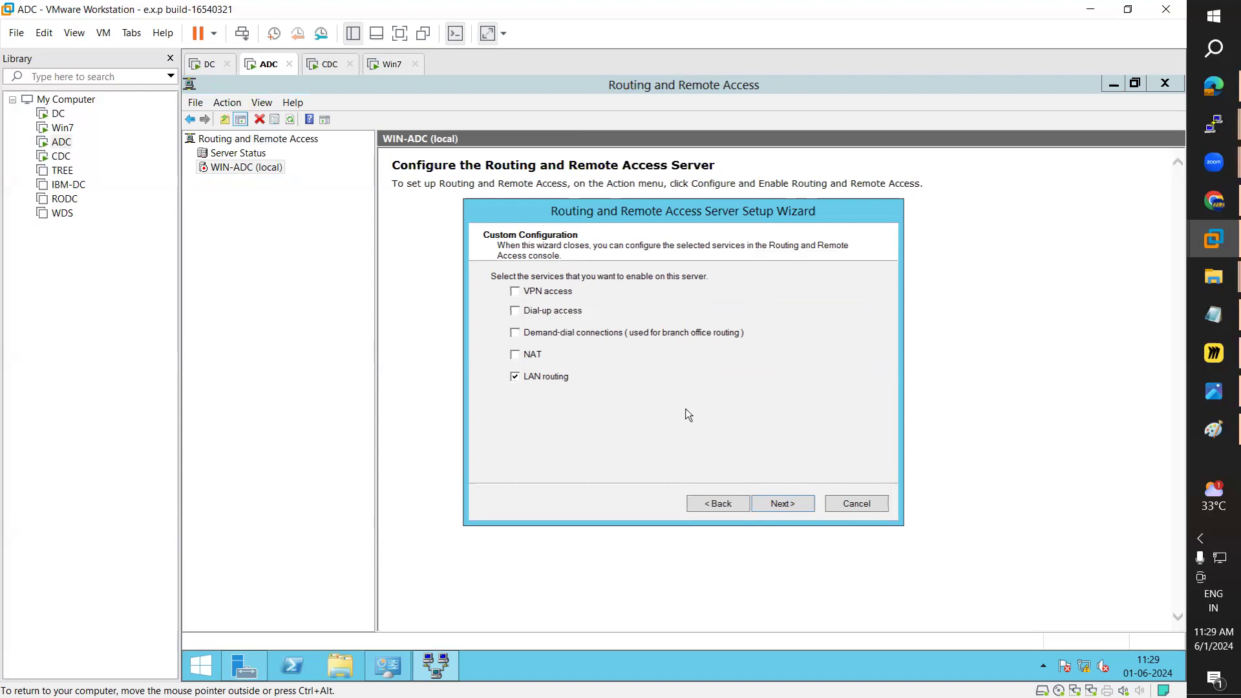
pyautogui.click(796, 514)
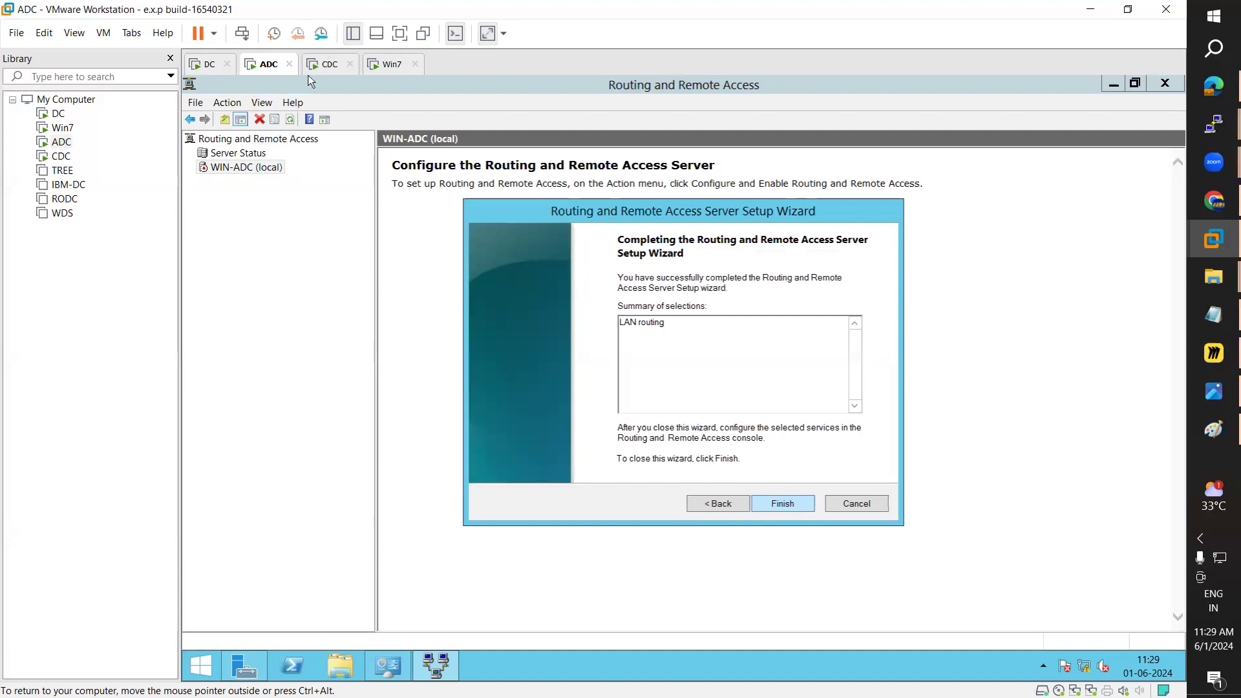
pyautogui.click(706, 412)
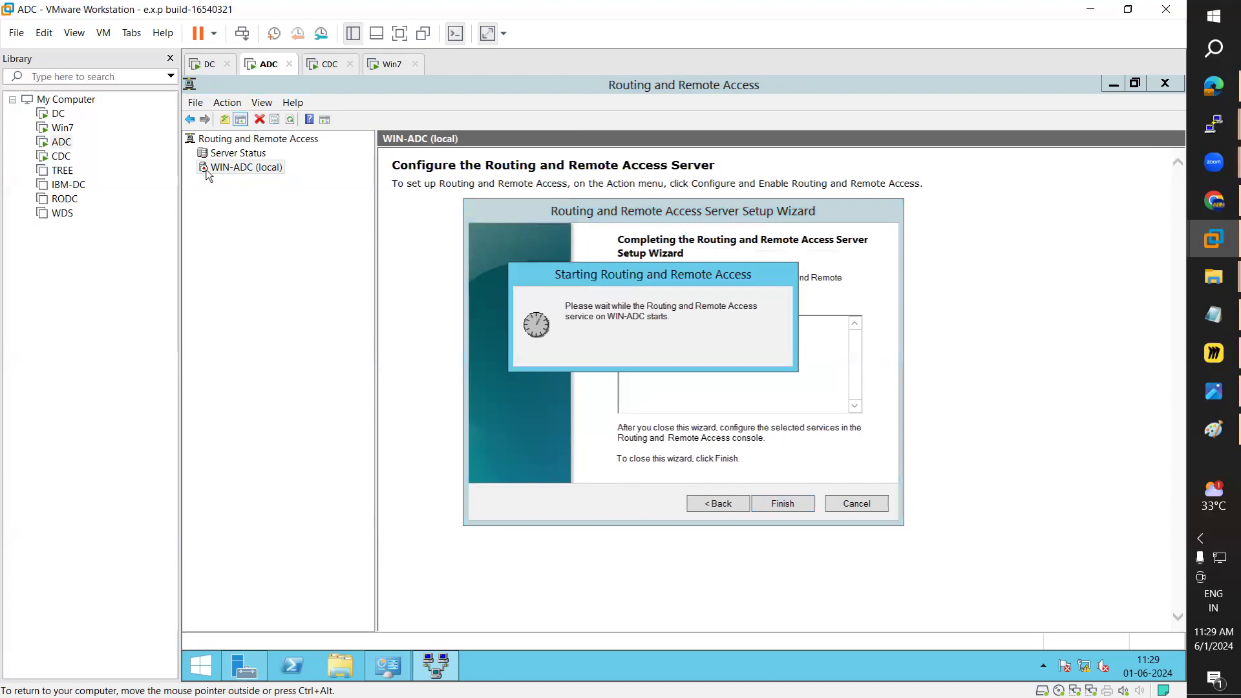
# Step: Expand ADC's newly configured routing server in its console to review it
pyautogui.click(320, 64)
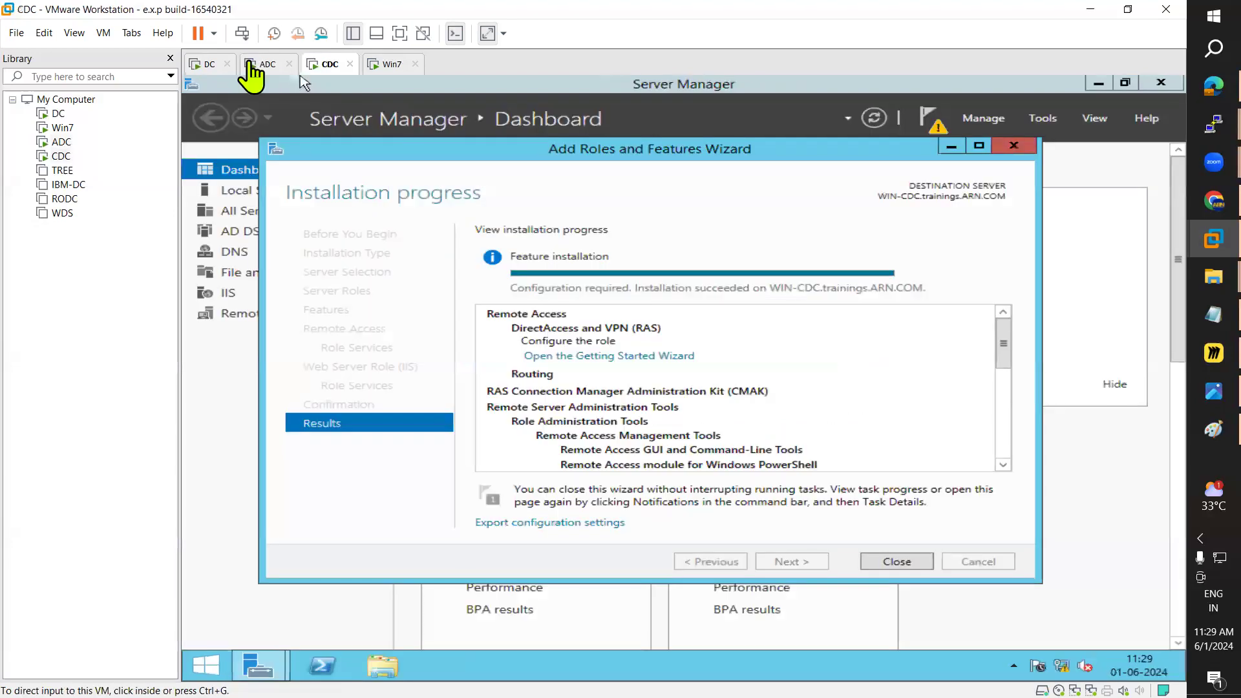
pyautogui.click(263, 64)
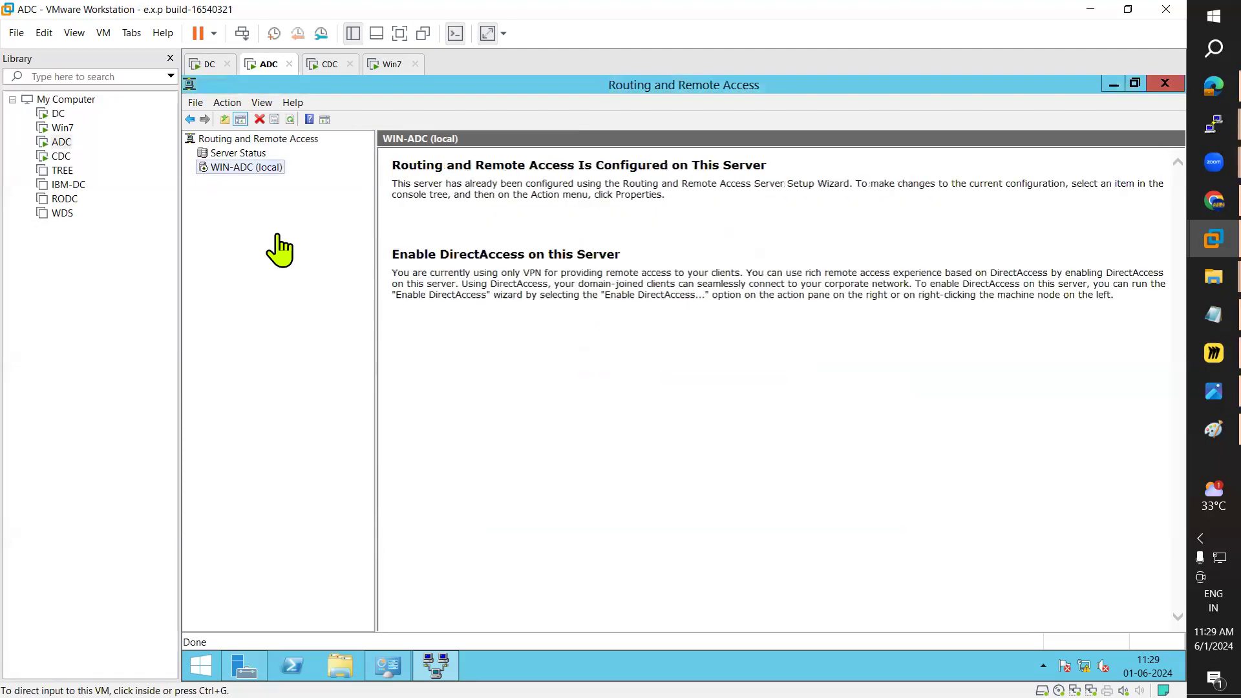
pyautogui.click(191, 167)
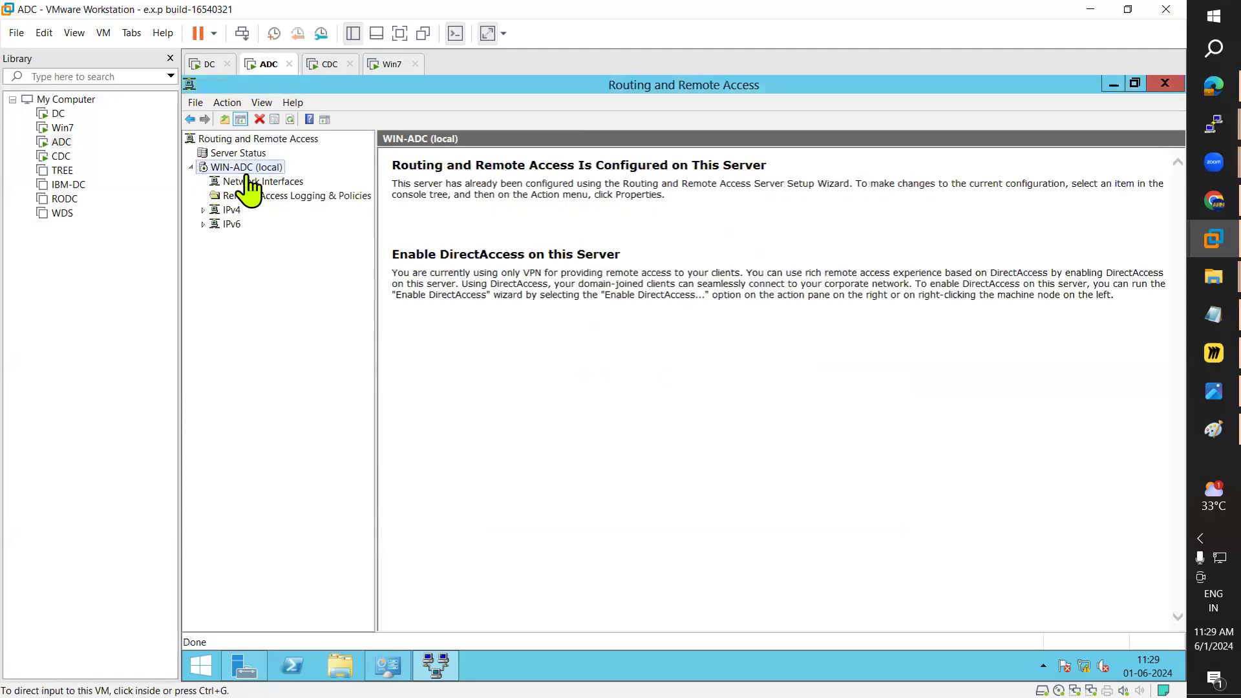
pyautogui.click(326, 66)
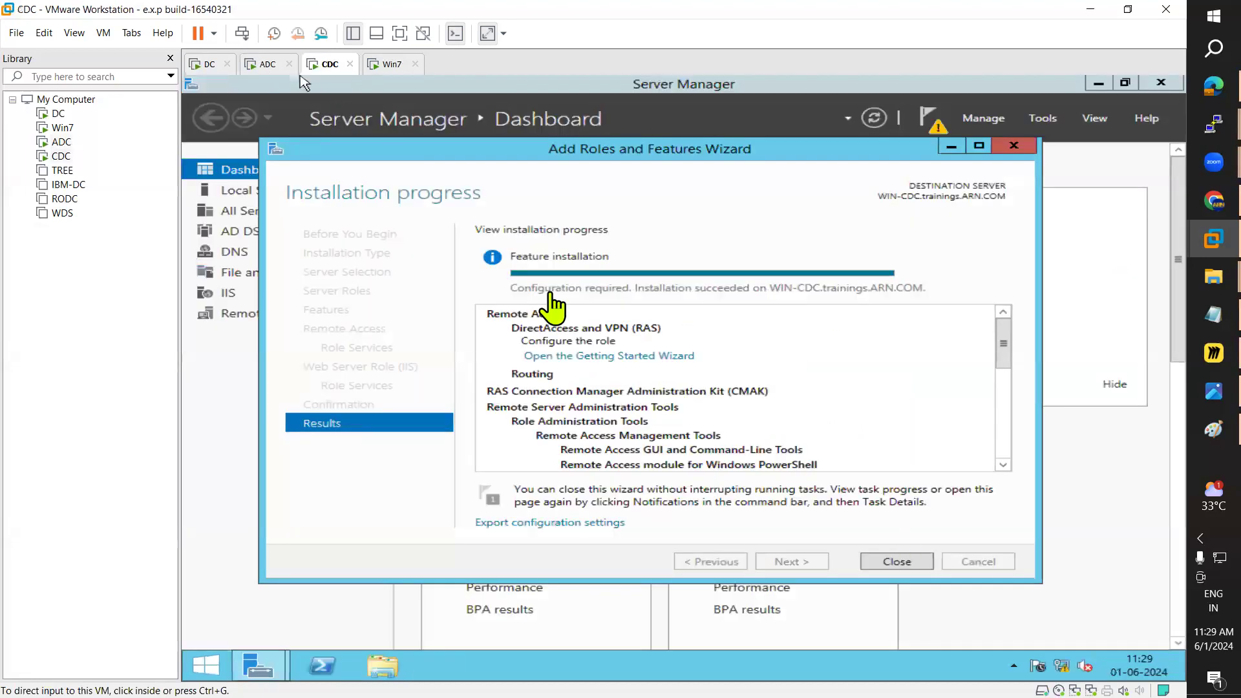
# Step: Close CDC's finished role installation and open the Routing and Remote Access console full screen
pyautogui.click(897, 562)
pyautogui.click(1042, 119)
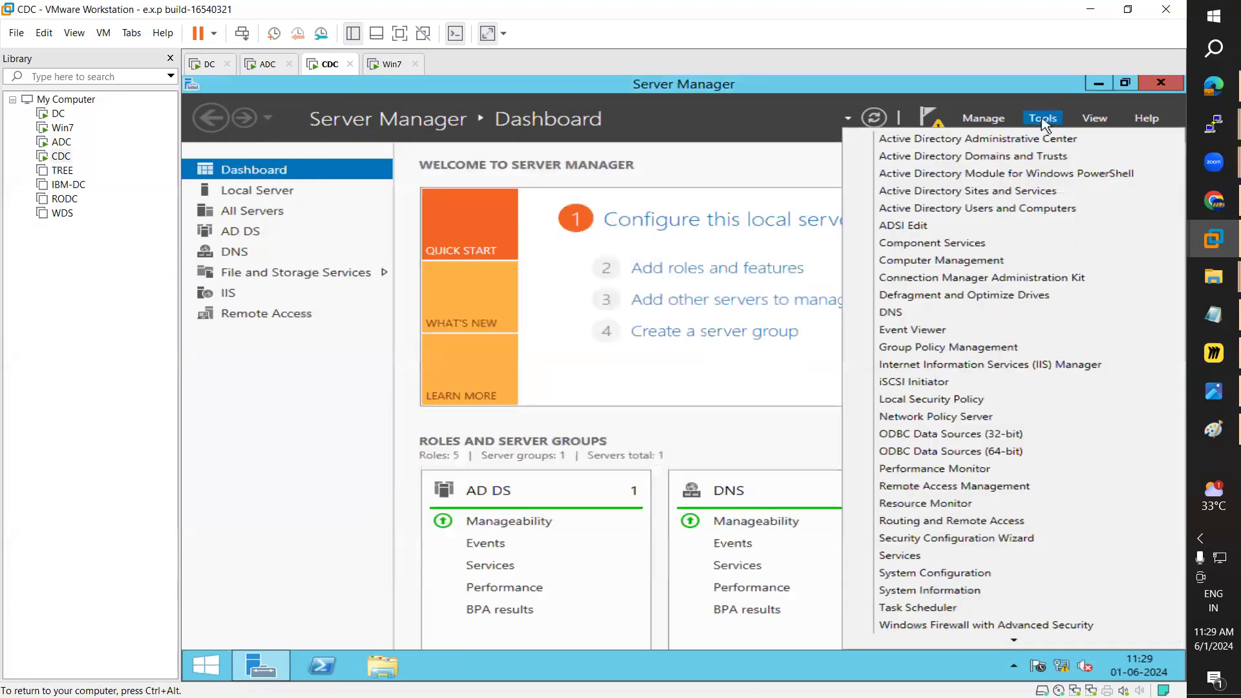
pyautogui.click(960, 524)
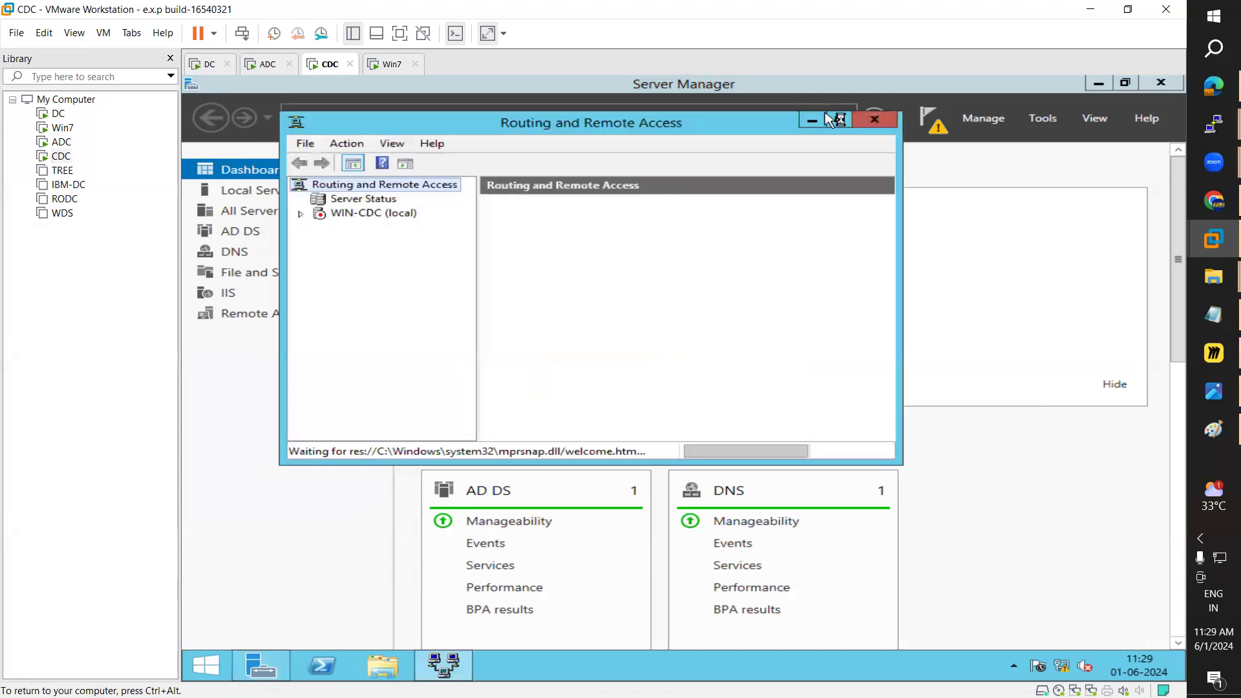
pyautogui.click(831, 119)
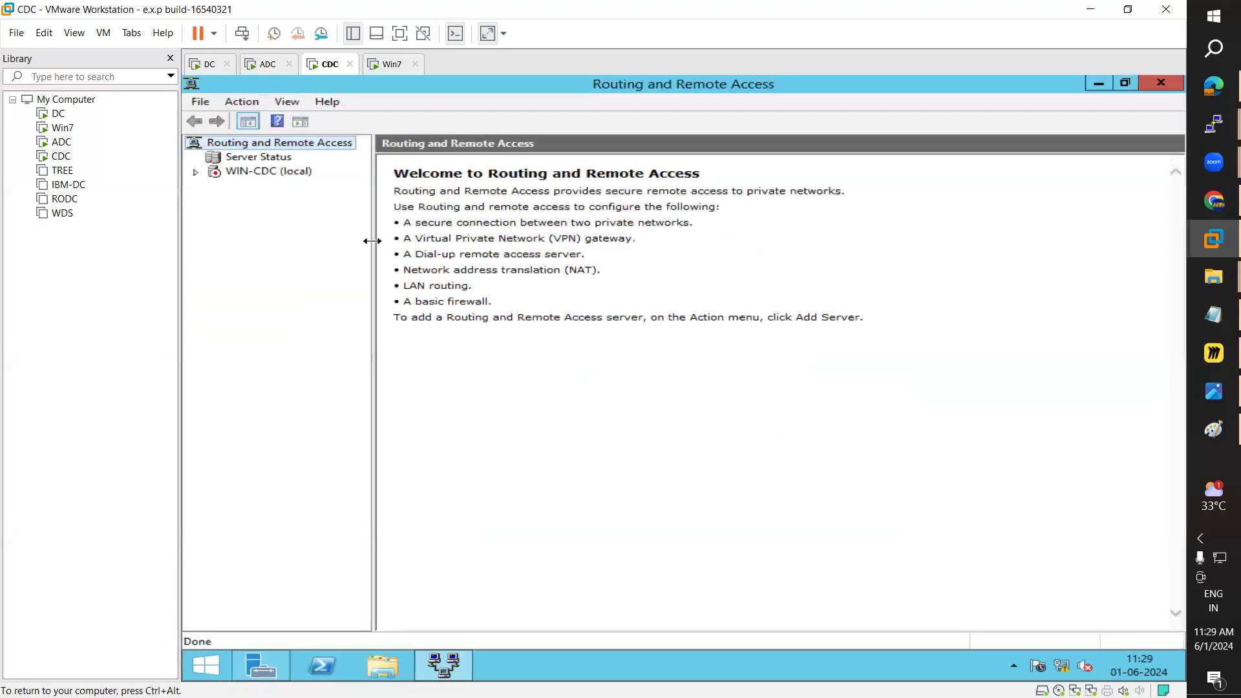
pyautogui.moveTo(373, 241); pyautogui.dragTo(415, 241)
# Step: Configure CDC's Routing and Remote Access as a custom LAN routing setup and start the service
pyautogui.click(234, 171)
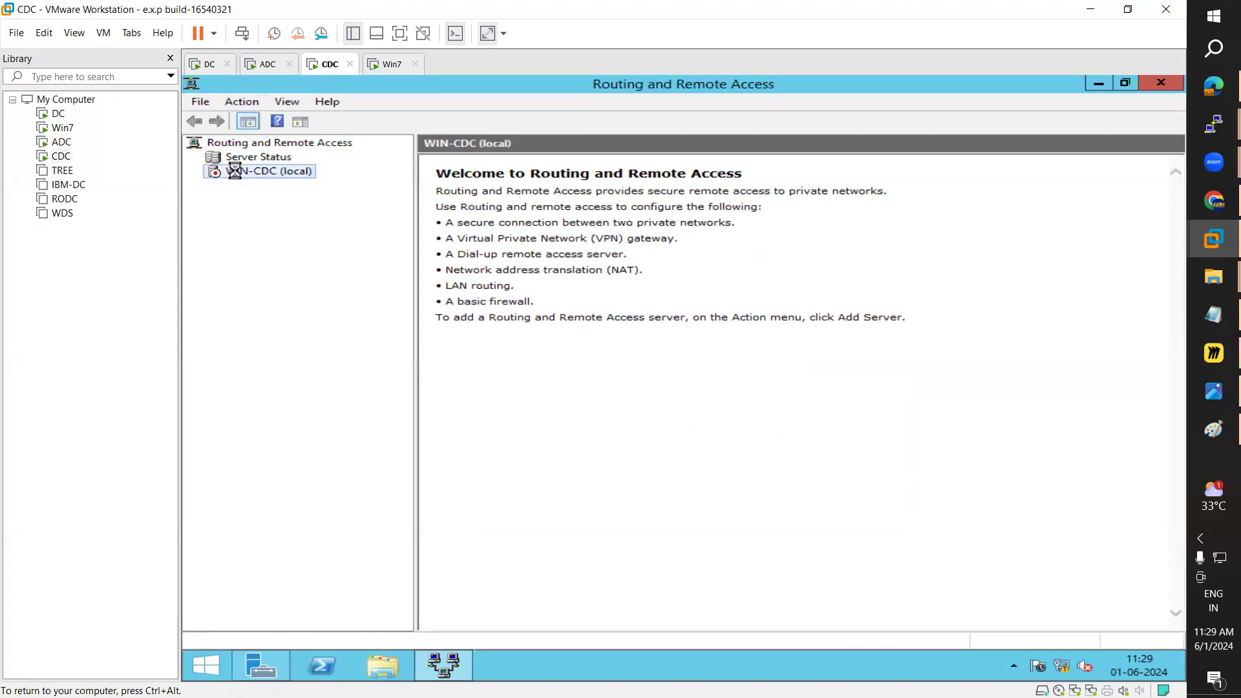
pyautogui.rightClick(235, 171)
pyautogui.click(282, 182)
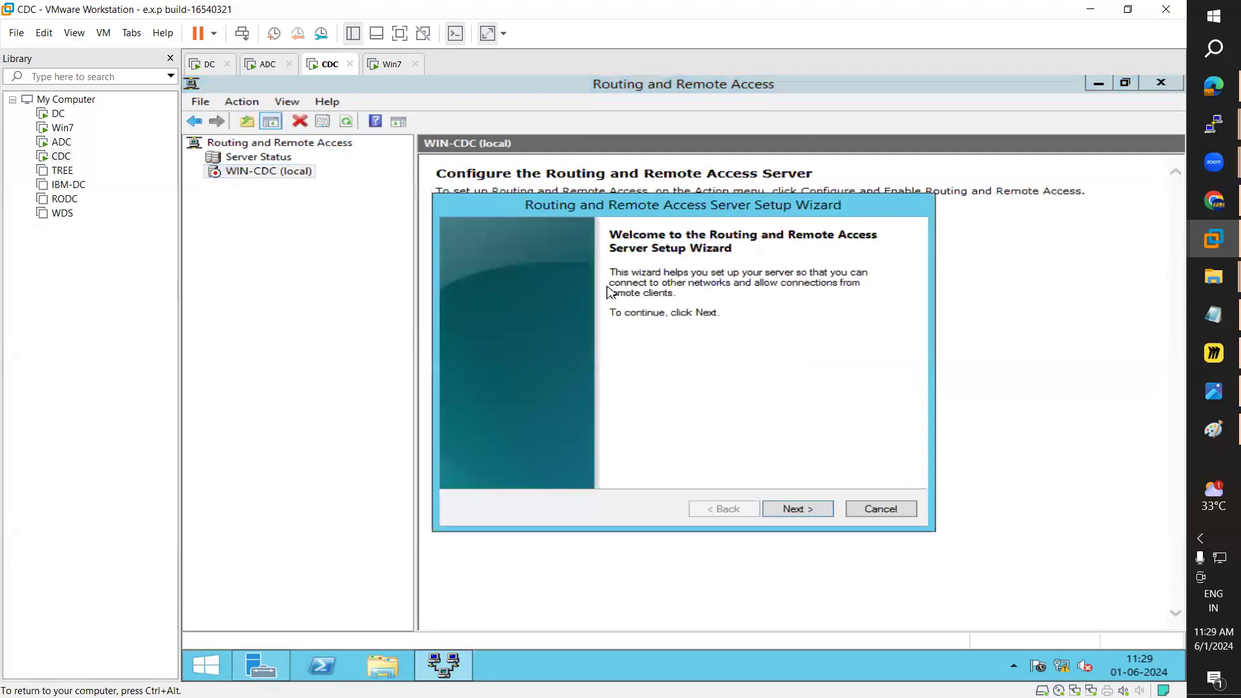
pyautogui.click(801, 510)
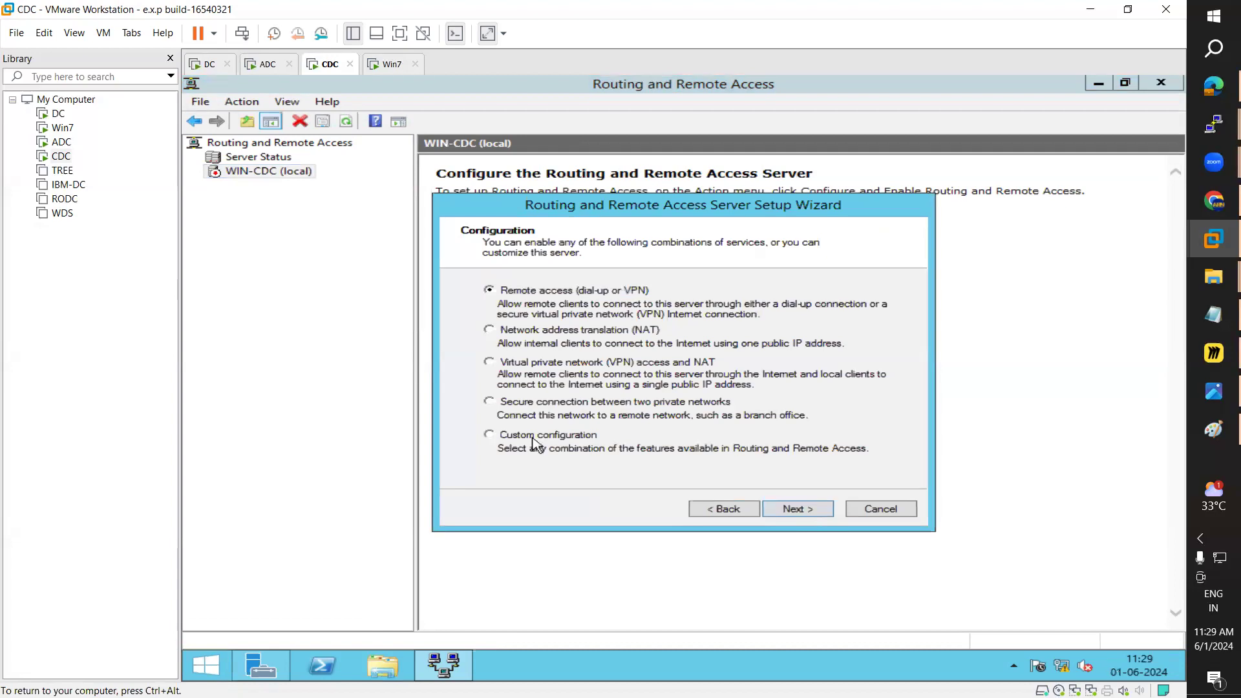
pyautogui.click(533, 437)
pyautogui.click(796, 509)
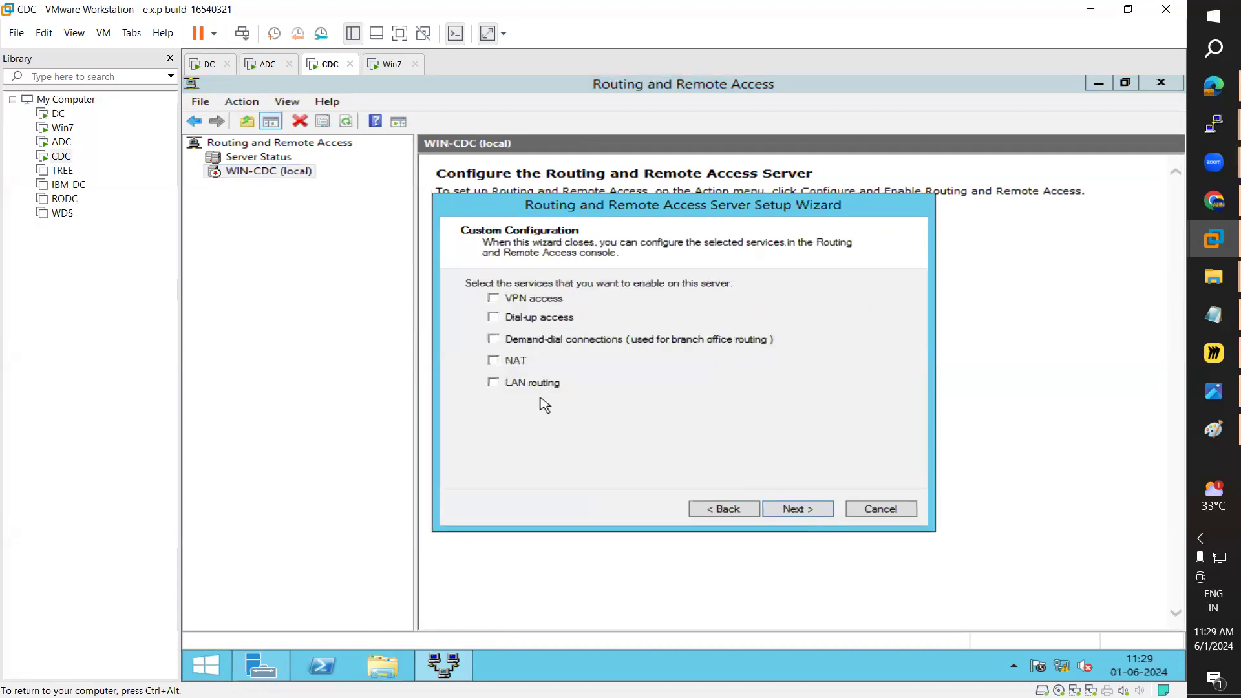
pyautogui.click(494, 383)
pyautogui.click(801, 511)
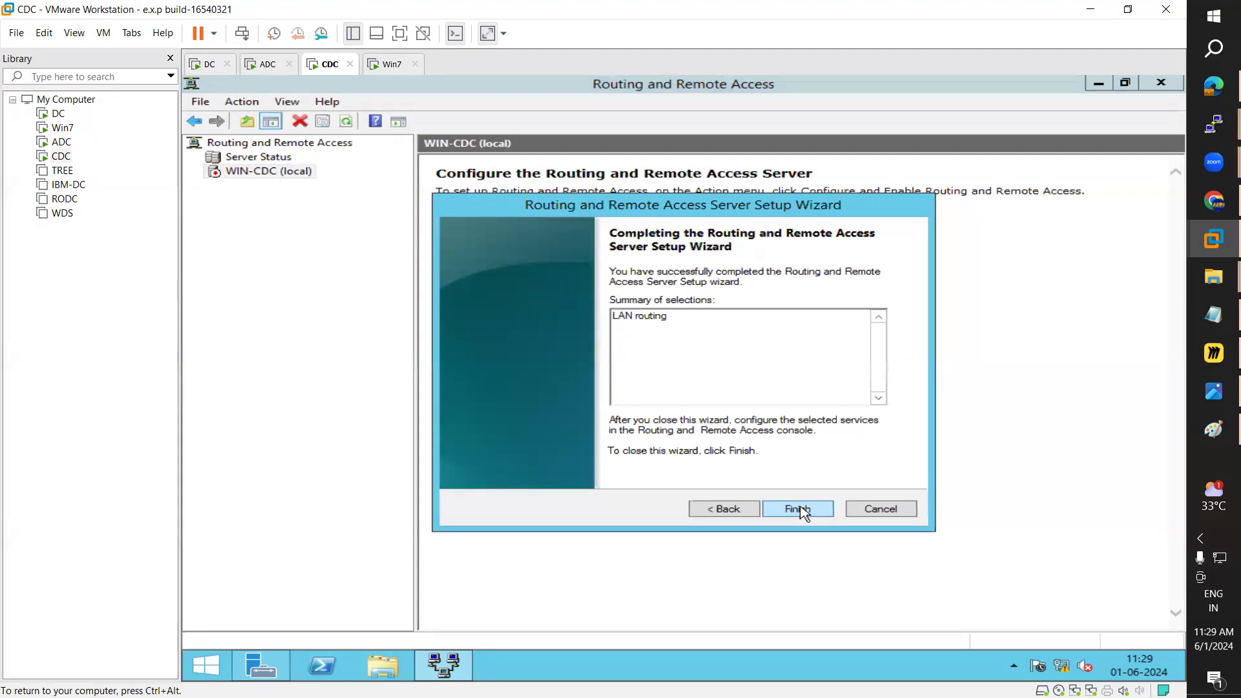
pyautogui.click(802, 510)
pyautogui.click(719, 404)
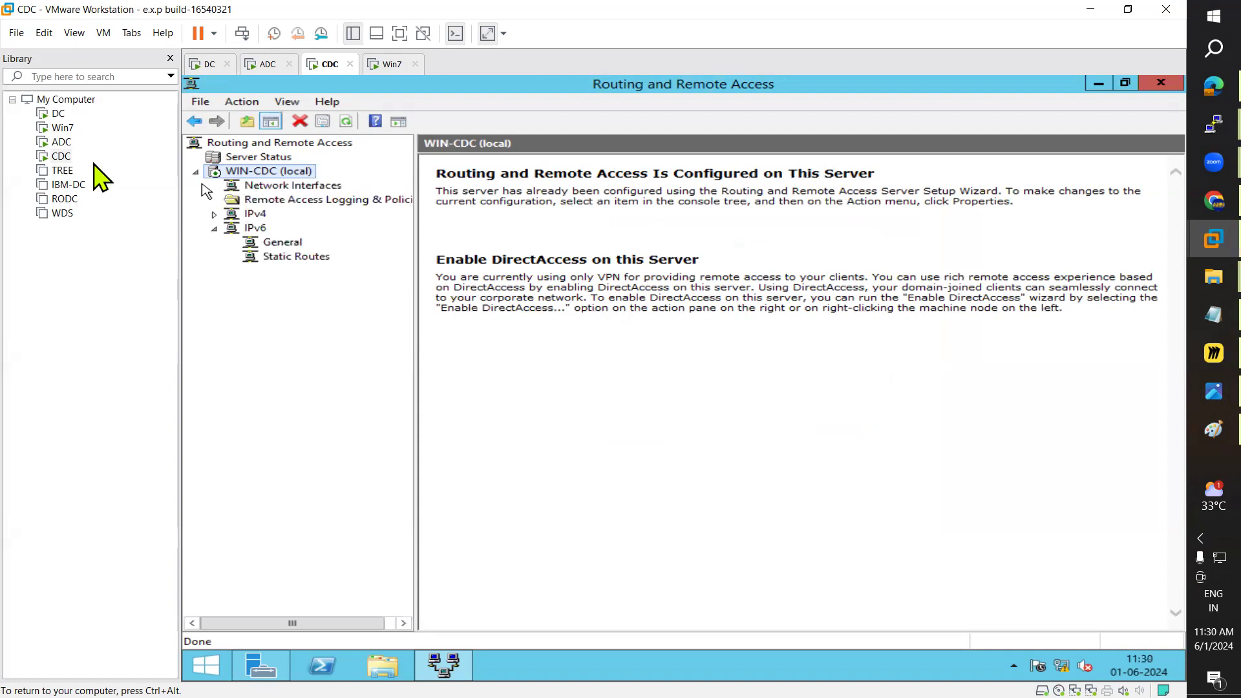
pyautogui.click(208, 64)
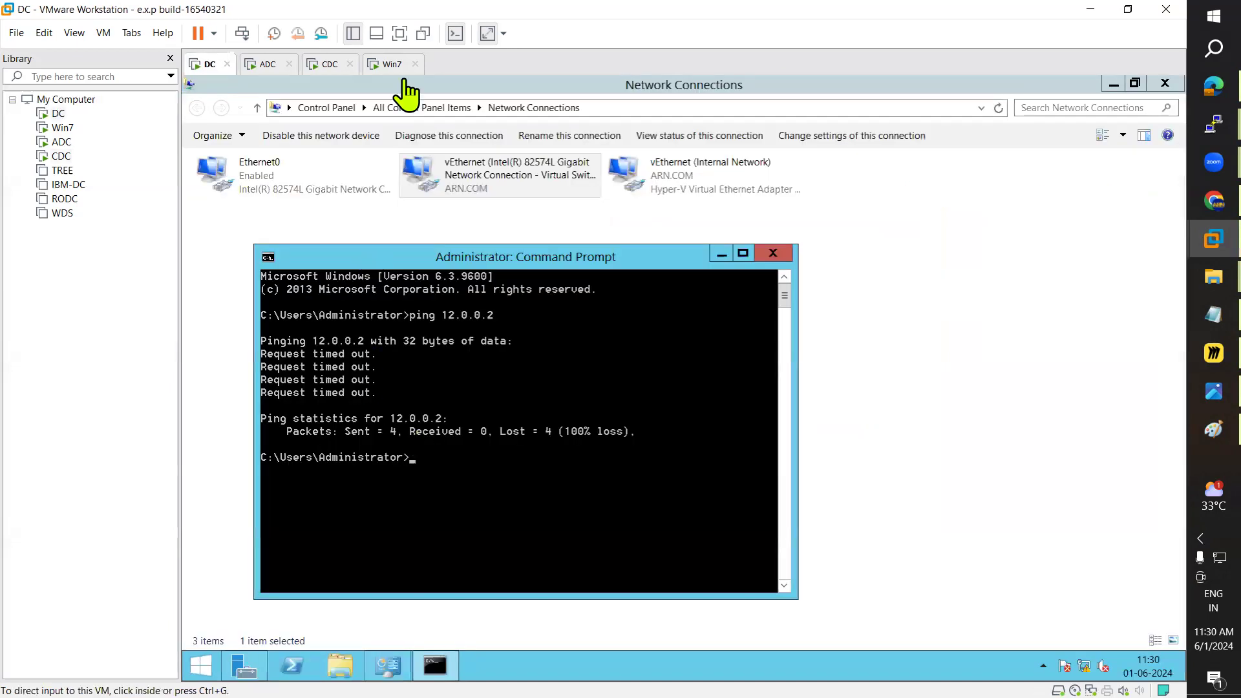
# Step: Bring up DC's command prompt and position it slightly lower
pyautogui.click(391, 65)
pyautogui.click(208, 64)
pyautogui.click(486, 279)
pyautogui.moveTo(488, 264); pyautogui.dragTo(490, 282)
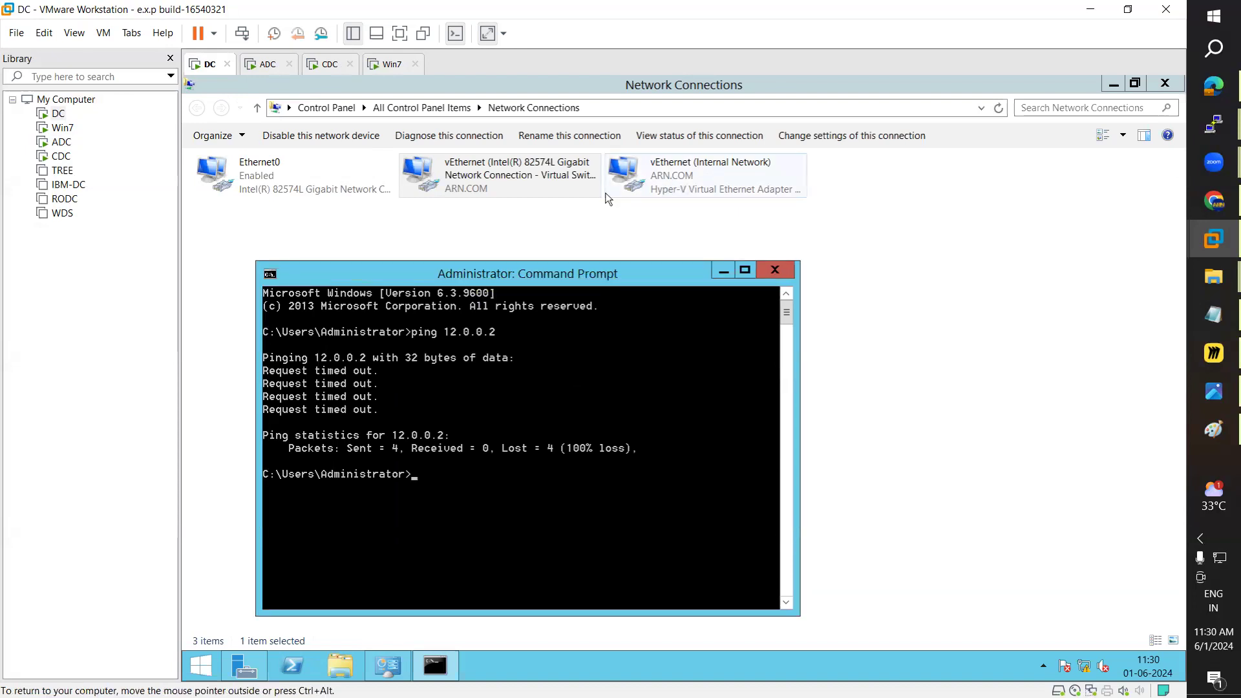
# Step: View ADC's Eathernet10 connection details, which show address 10.0.0.1
pyautogui.click(266, 66)
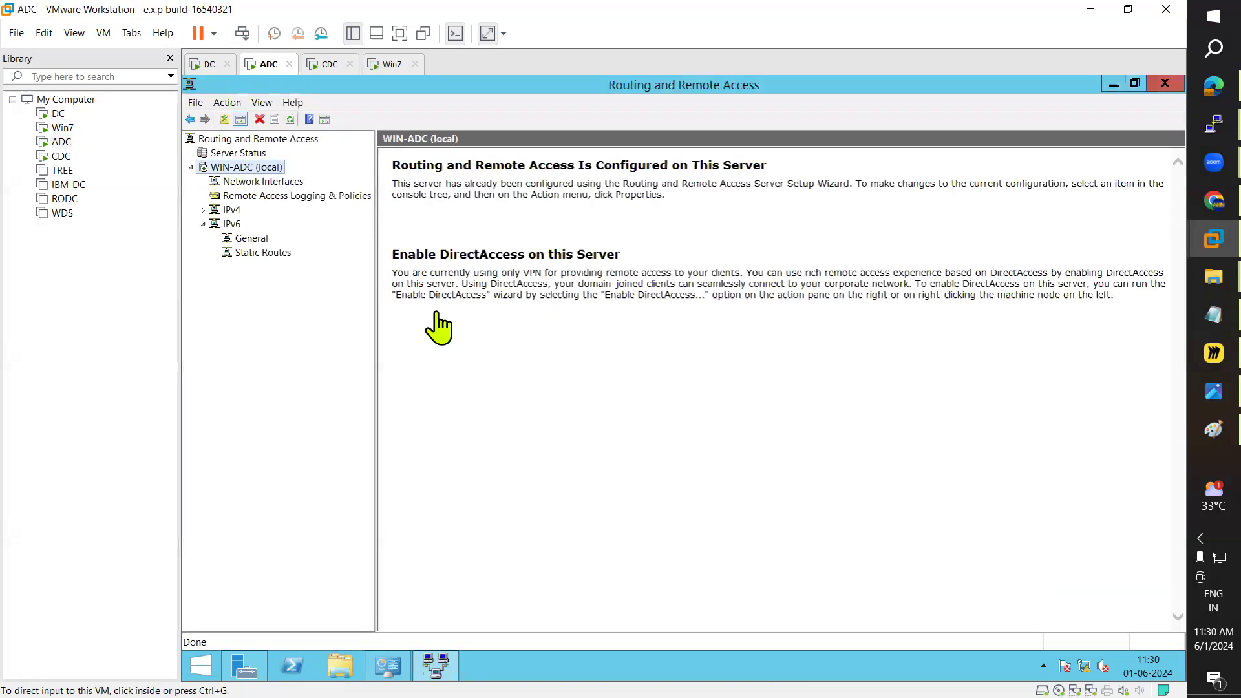
pyautogui.hotkey('alt', 'Tab')
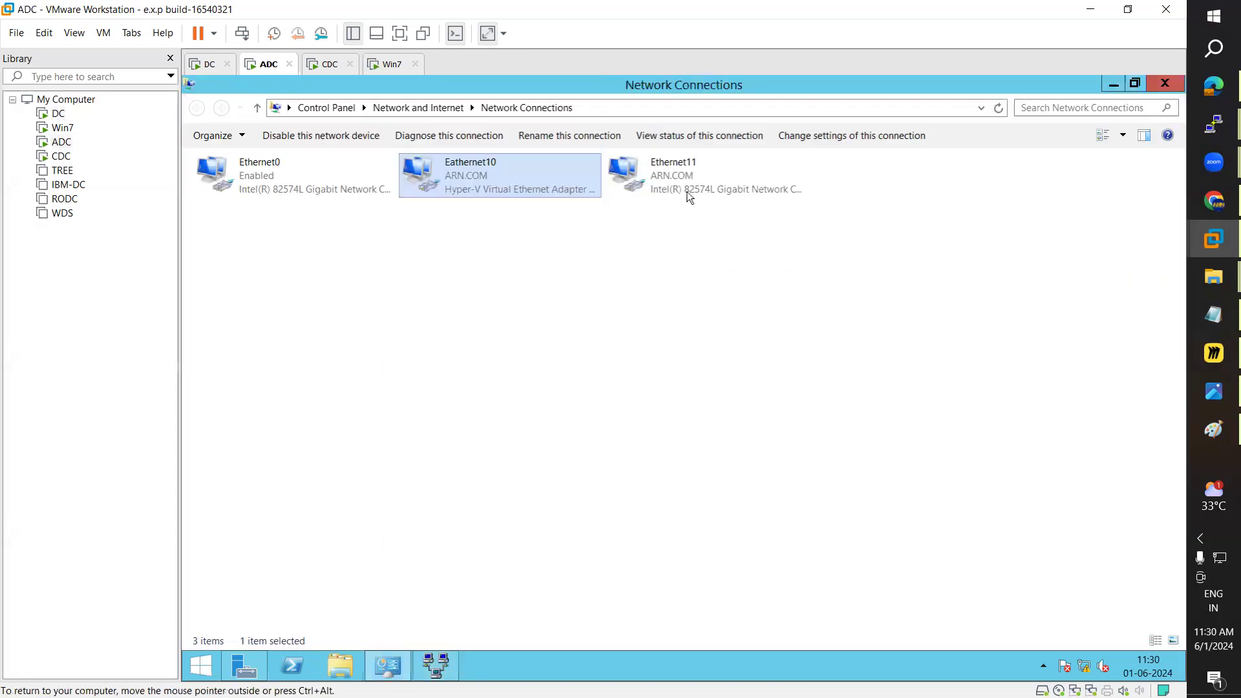
pyautogui.doubleClick(501, 187)
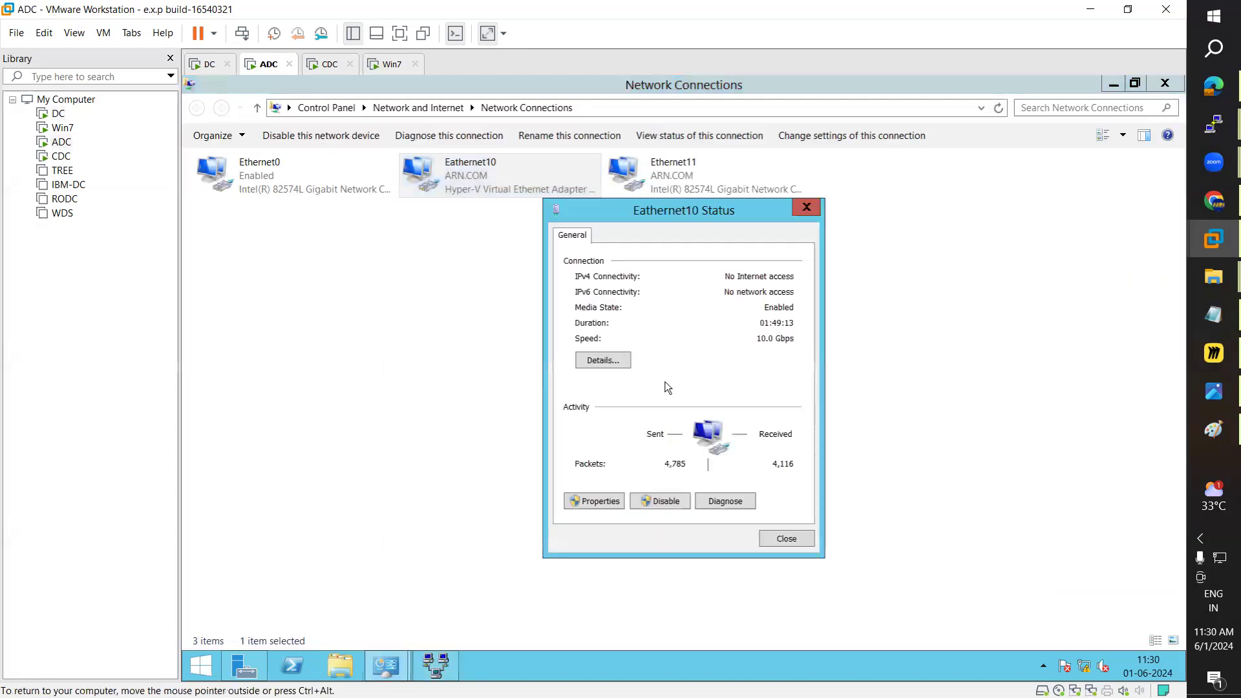
pyautogui.press('Return')
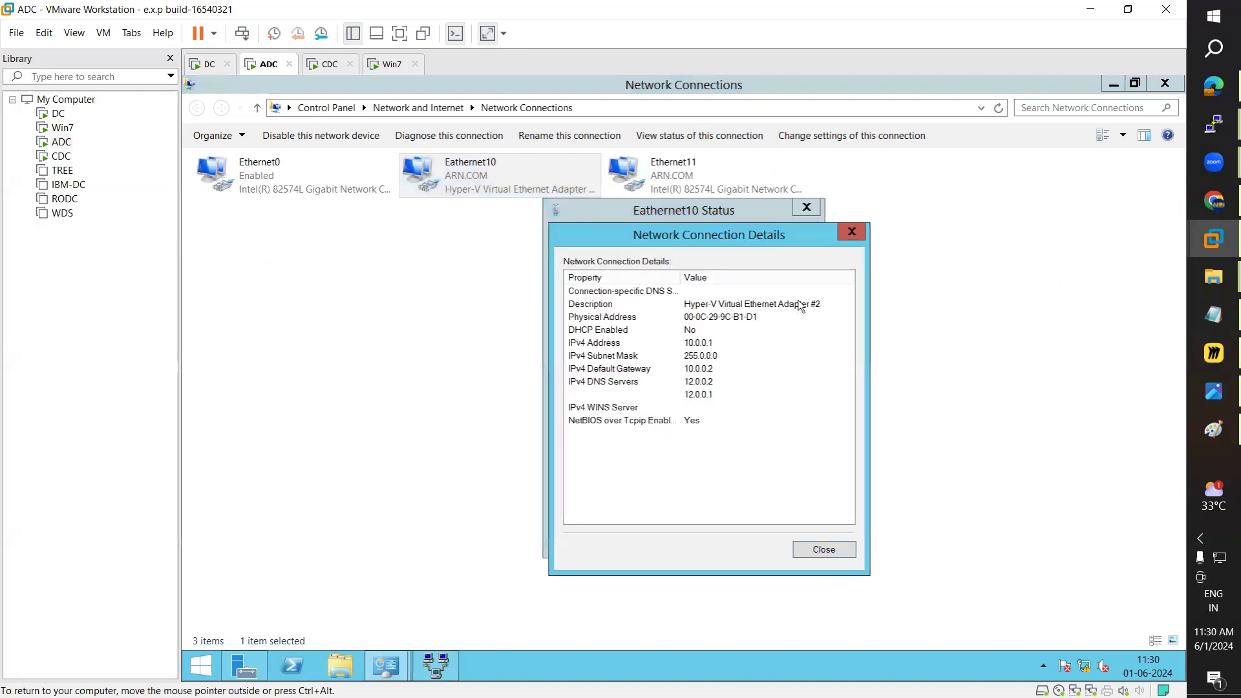
# Step: Ping 10.0.0.1 from DC, getting 4/4 replies, then view the Paint address plan
pyautogui.click(209, 64)
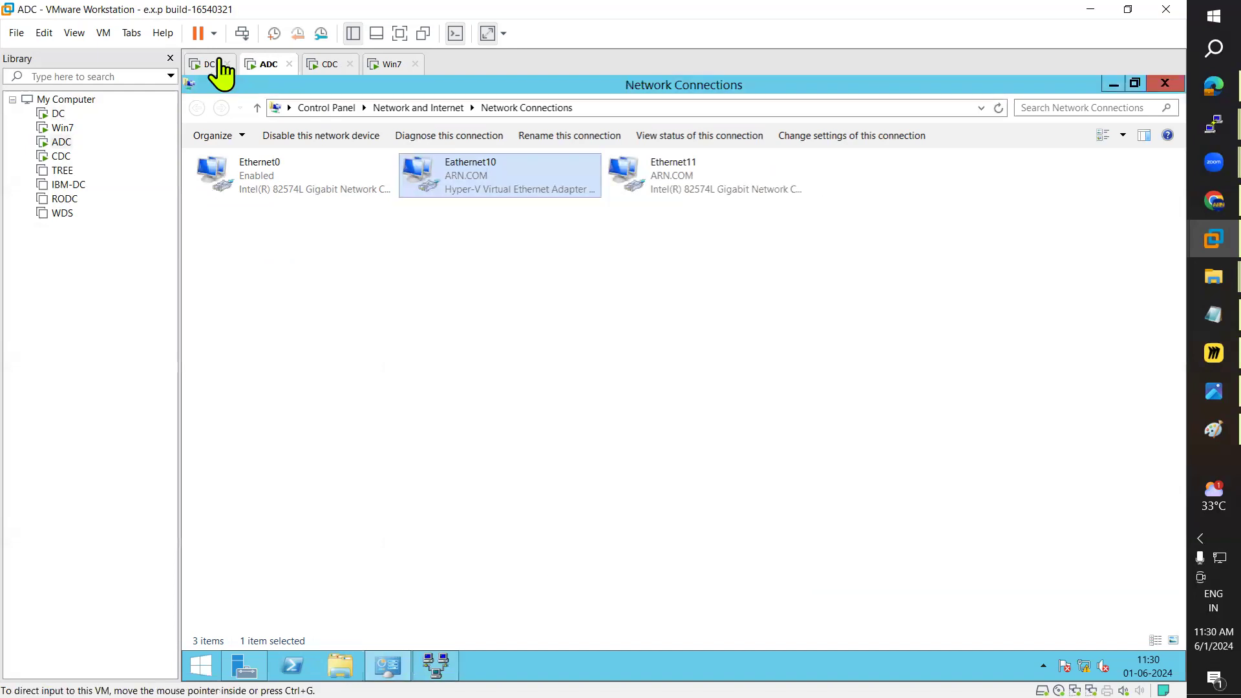
pyautogui.click(480, 508)
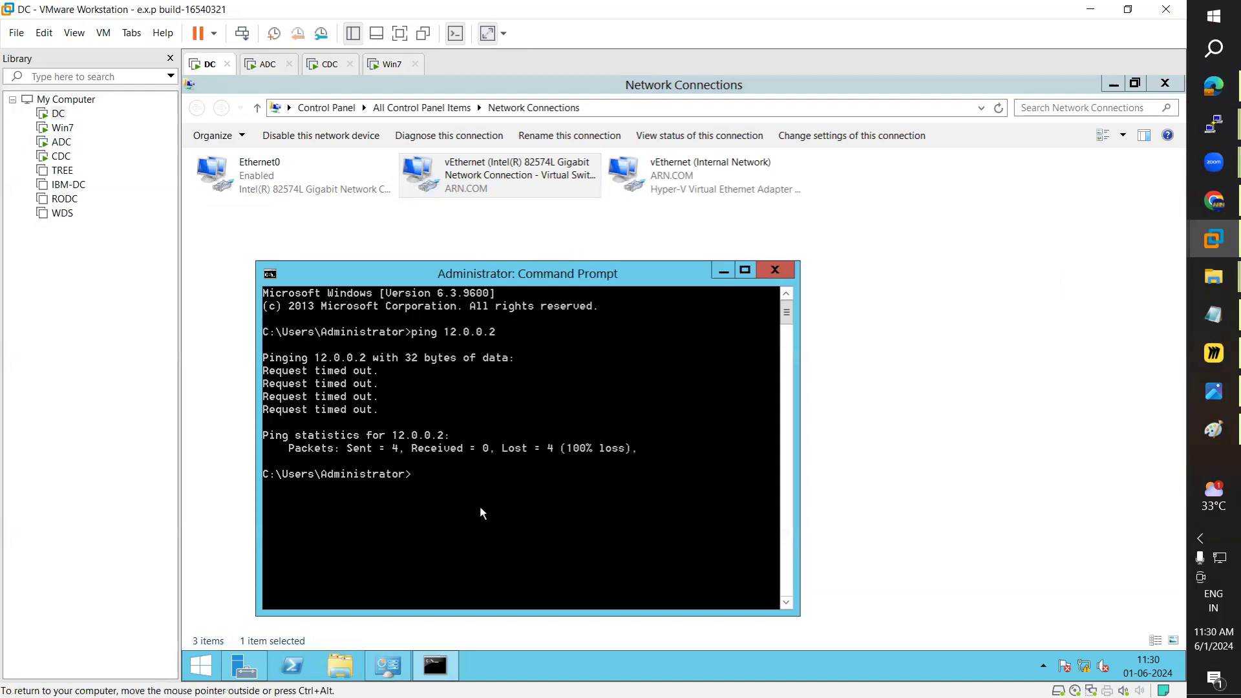
pyautogui.write('ping 10.0.0.1')
pyautogui.press('Return')
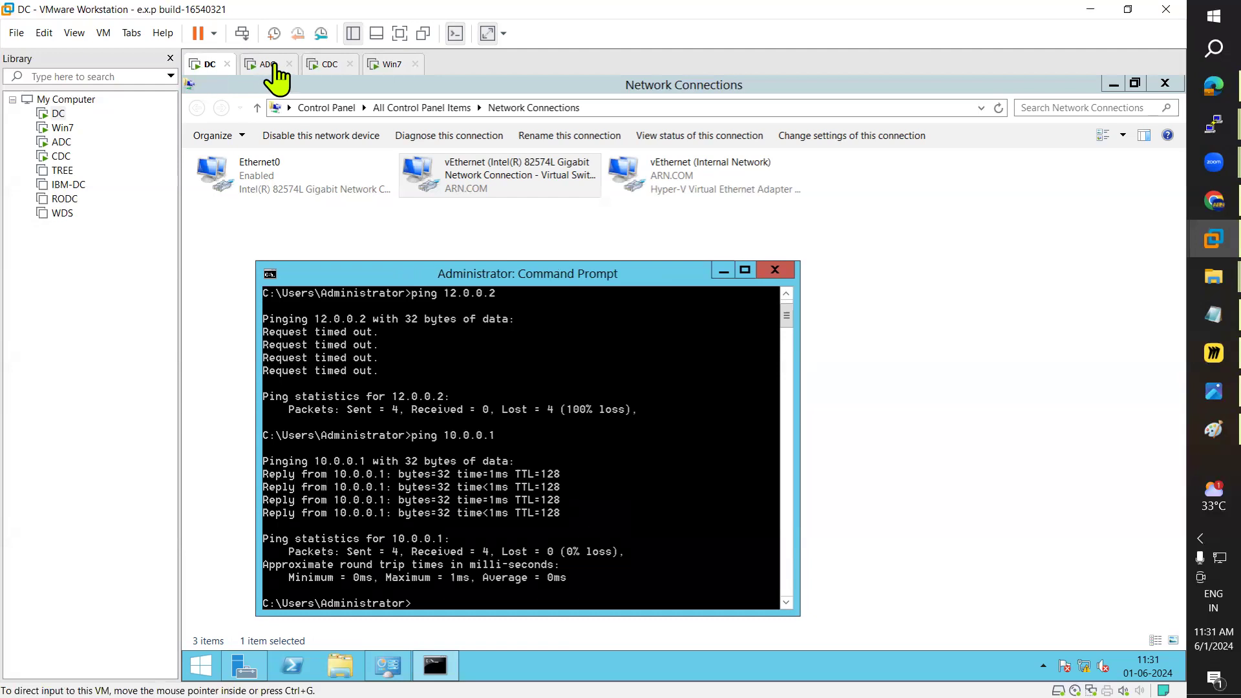
pyautogui.click(1213, 430)
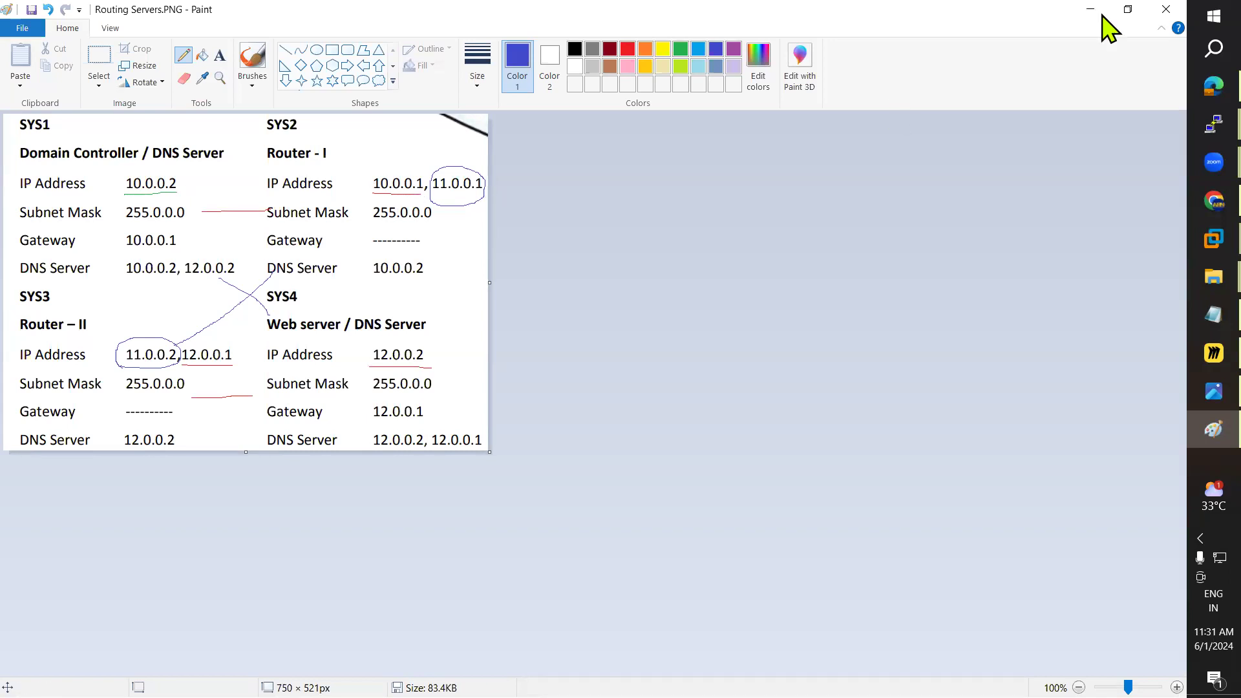
# Step: Run ping 12.0.0.1 from the Win7 command prompt
pyautogui.hotkey('alt', 'Tab')
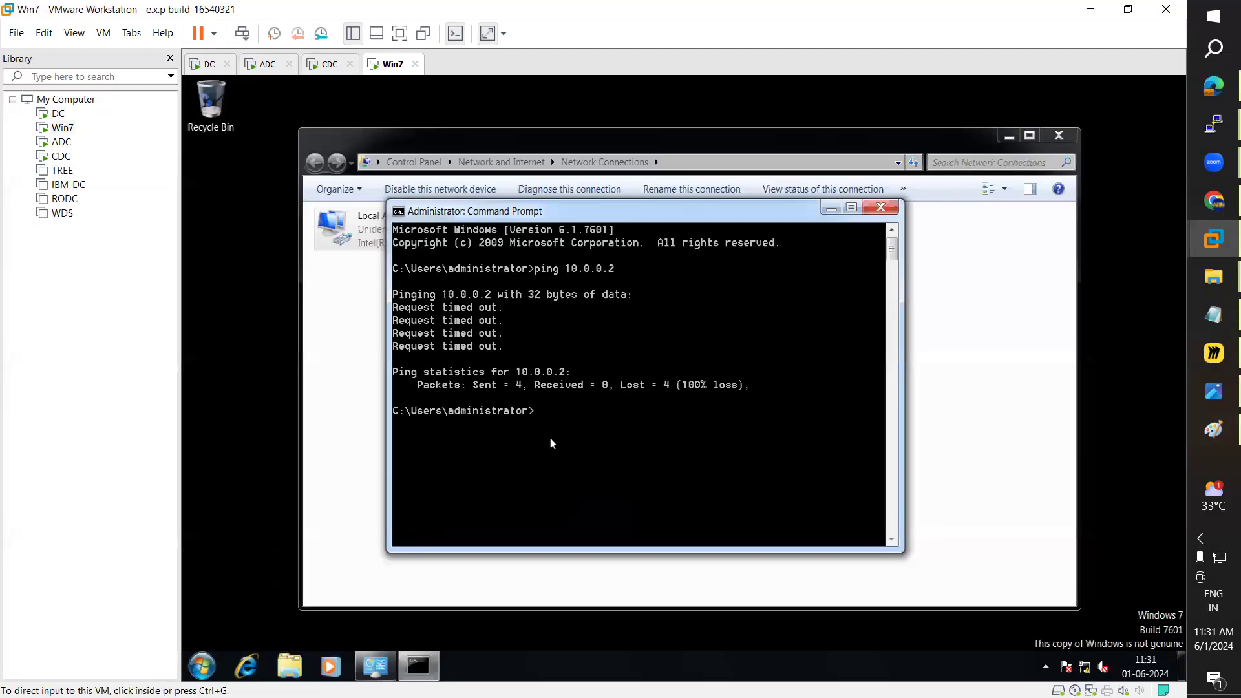
pyautogui.click(551, 443)
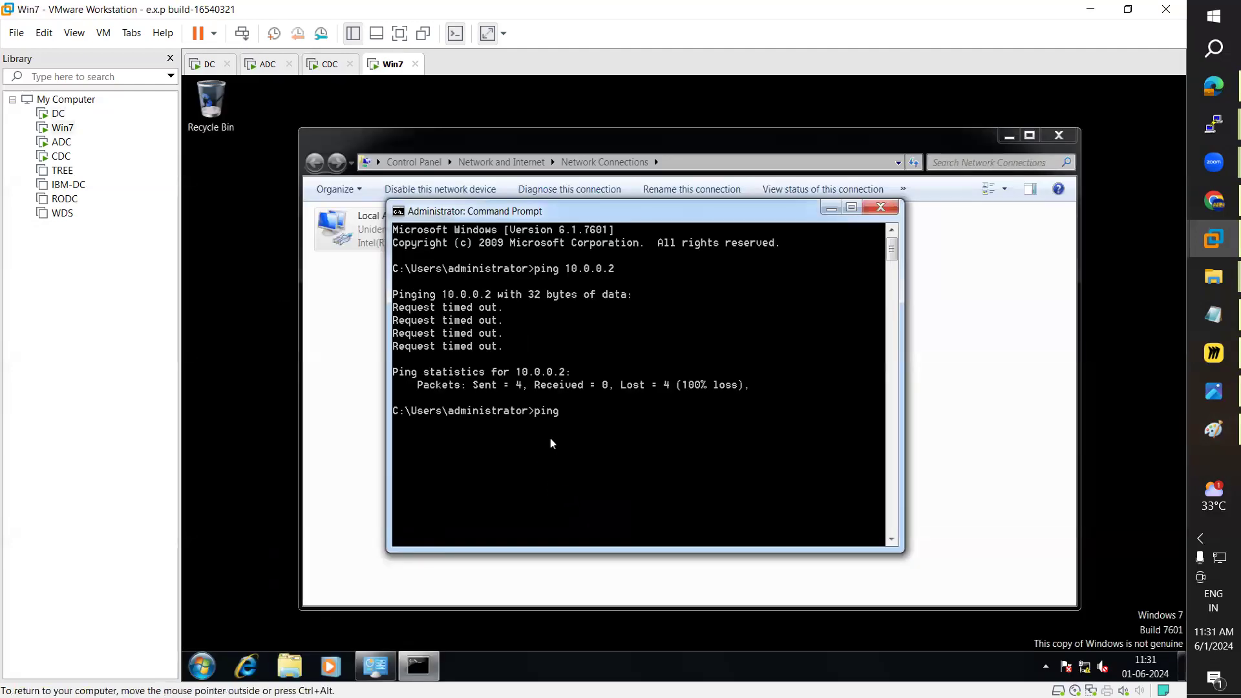
pyautogui.write('ping 12.0.0.1')
pyautogui.press('Return')
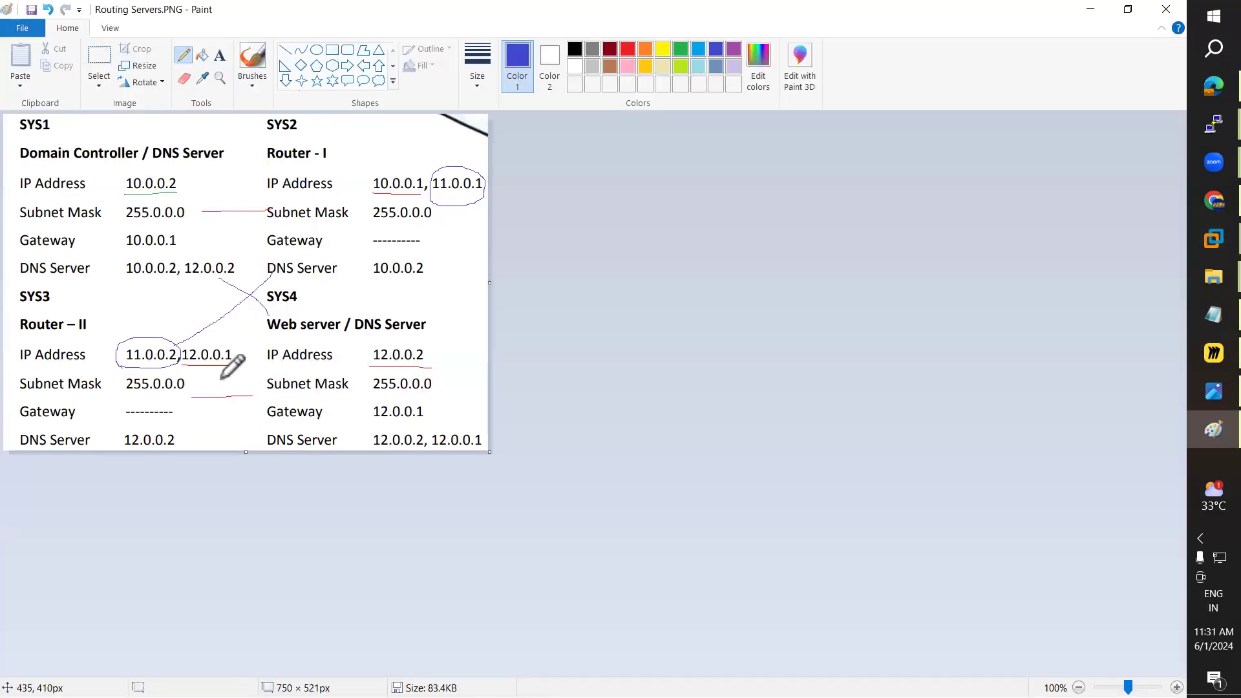
# Step: Undo the stray pen markings on the addressing diagram
pyautogui.moveTo(287, 380); pyautogui.dragTo(154, 380)
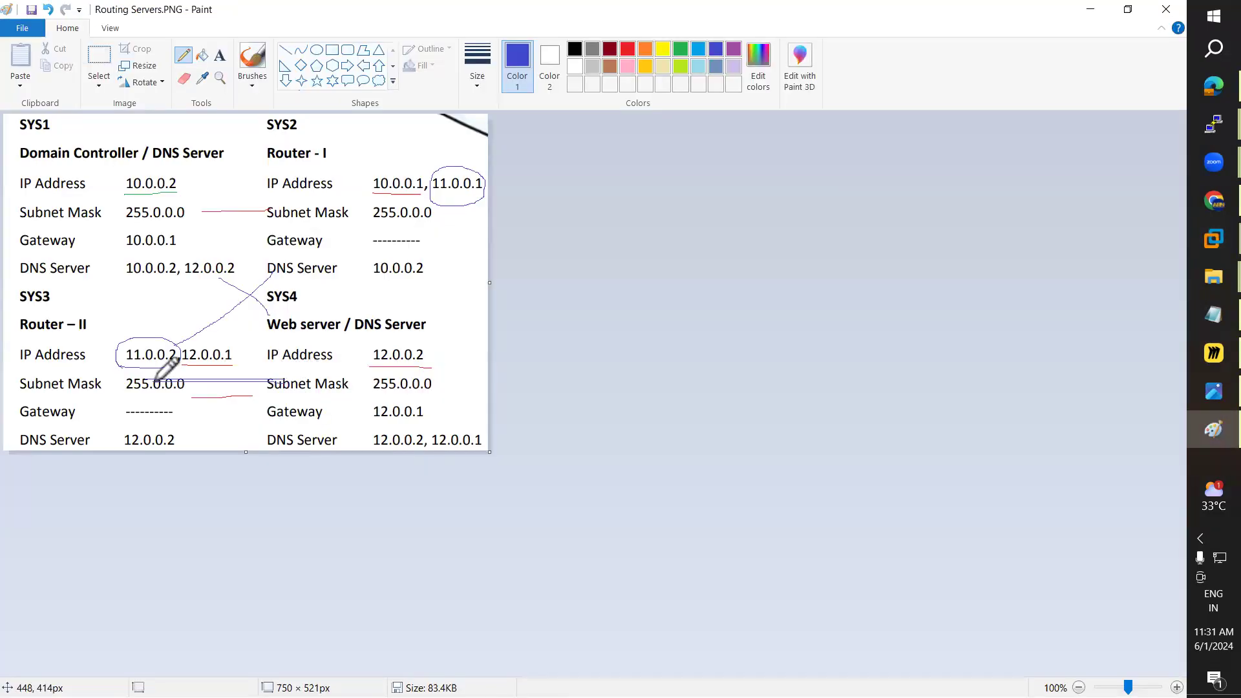
pyautogui.moveTo(265, 211)
pyautogui.mouseDown()
pyautogui.moveTo(187, 211)
pyautogui.moveTo(275, 211)
pyautogui.mouseUp()
pyautogui.moveTo(272, 383); pyautogui.dragTo(226, 387)
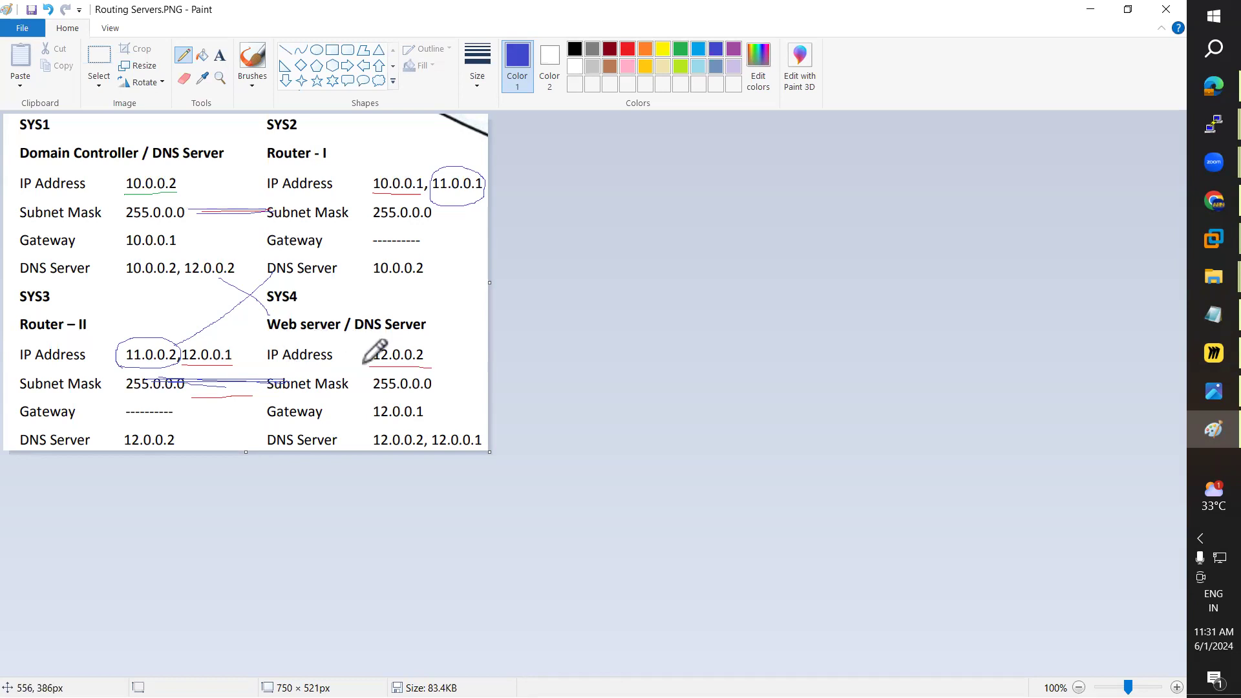
pyautogui.hotkey('ctrl', 'z')
pyautogui.hotkey('ctrl', 'z')
pyautogui.hotkey('ctrl', 'z')
pyautogui.hotkey('ctrl', 'z')
pyautogui.hotkey('ctrl', 'z')
pyautogui.hotkey('ctrl', 'z')
pyautogui.hotkey('ctrl', 'z')
pyautogui.hotkey('ctrl', 'z')
pyautogui.hotkey('ctrl', 'z')
pyautogui.hotkey('ctrl', 'z')
pyautogui.hotkey('ctrl', 'z')
pyautogui.hotkey('ctrl', 'z')
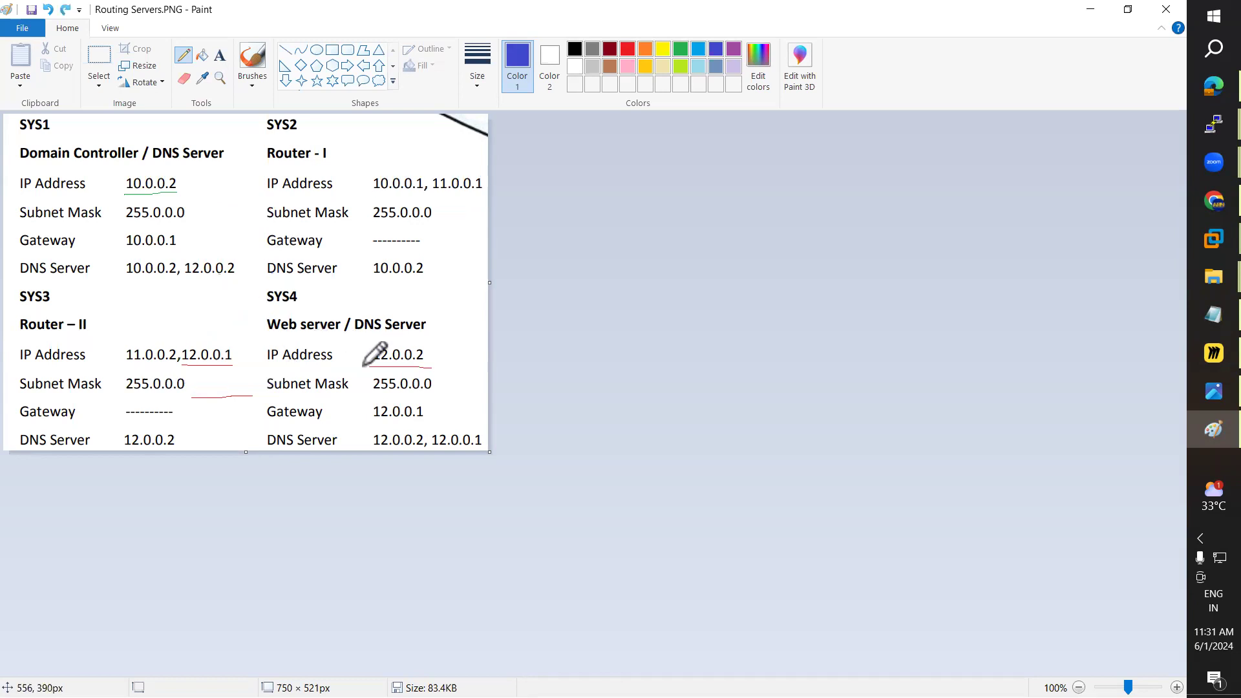
# Step: Link SYS1's DNS 12.0.0.2 to the Web server, marking 10.0.0.2 and circling SYS4's 12.0.0.2
pyautogui.moveTo(224, 272); pyautogui.dragTo(282, 339)
pyautogui.moveTo(124, 198)
pyautogui.mouseDown()
pyautogui.moveTo(193, 186)
pyautogui.moveTo(155, 169)
pyautogui.moveTo(123, 188)
pyautogui.moveTo(133, 202)
pyautogui.mouseUp()
pyautogui.moveTo(377, 339)
pyautogui.mouseDown()
pyautogui.moveTo(385, 376)
pyautogui.moveTo(427, 357)
pyautogui.moveTo(380, 337)
pyautogui.mouseUp()
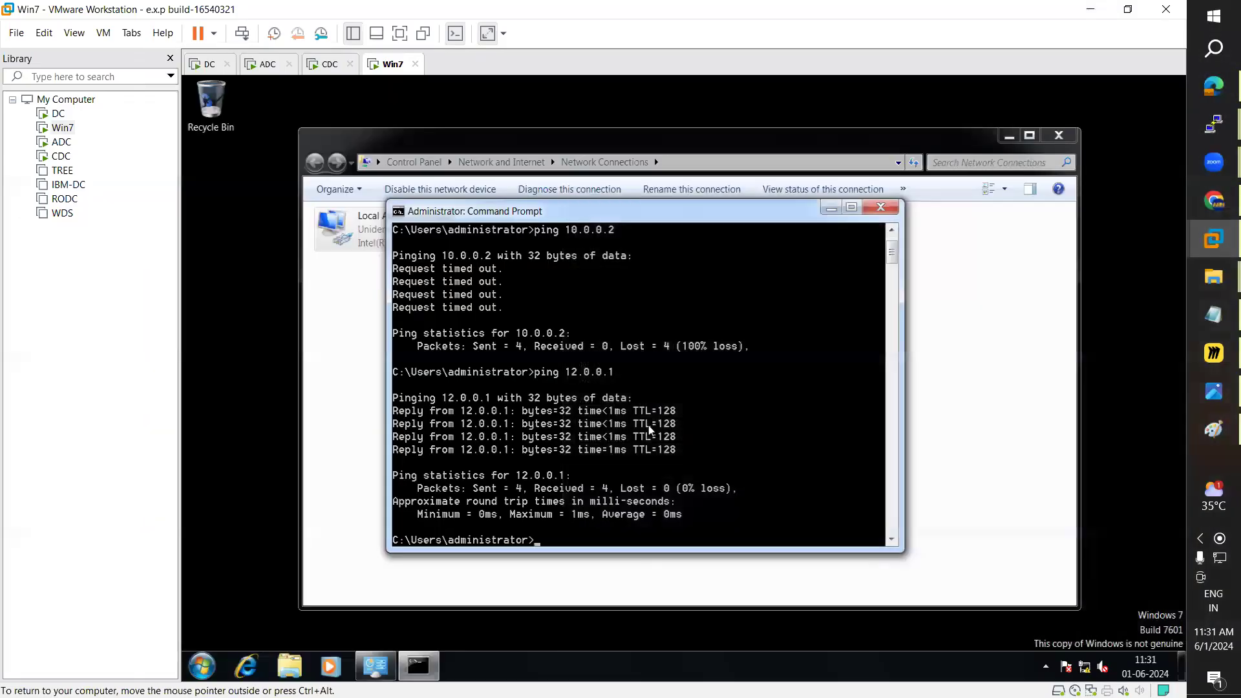
# Step: Rerun ping 10.0.0.2 on Win7 and ping 12.0.0.2 on DC, which still times out
pyautogui.press('Up')
pyautogui.press('Up')
pyautogui.press('Return')
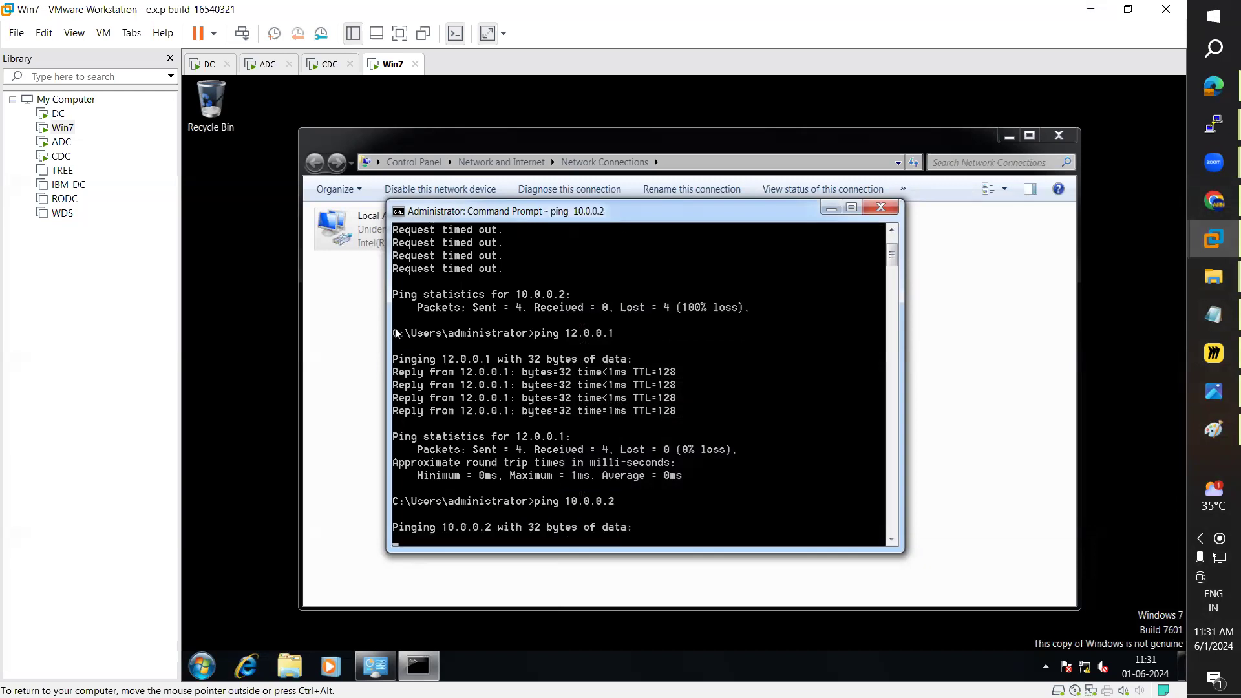
pyautogui.click(231, 72)
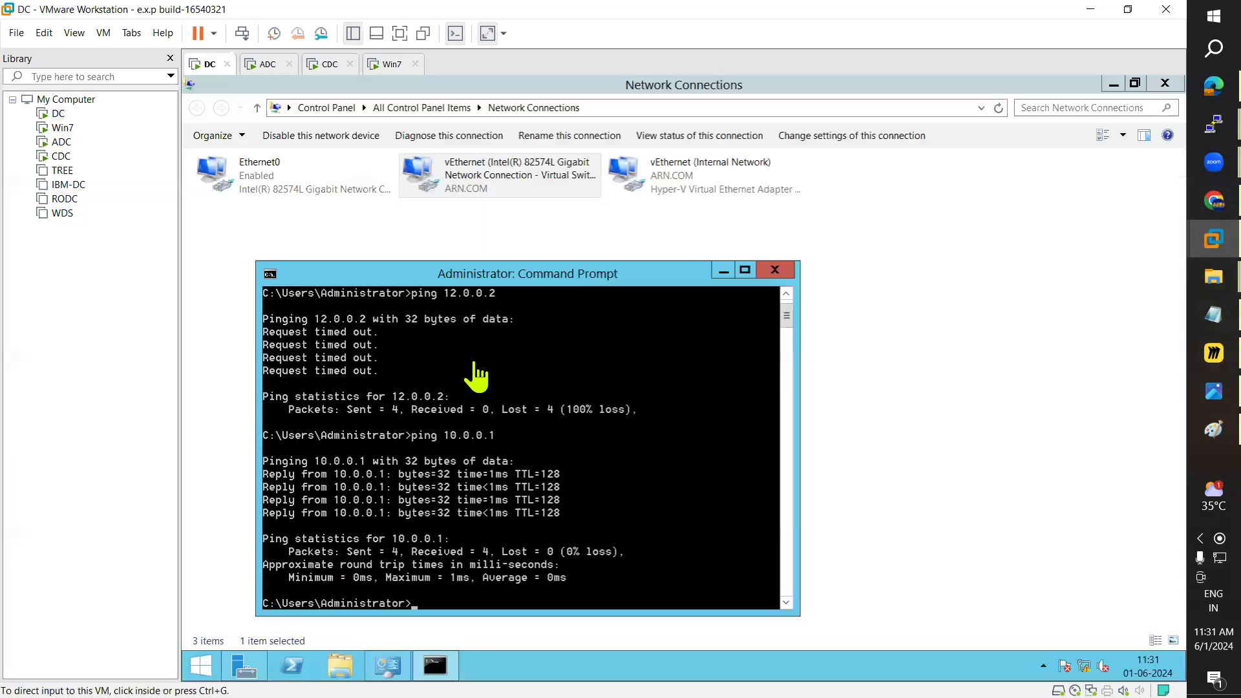
pyautogui.press('Up')
pyautogui.press('Up')
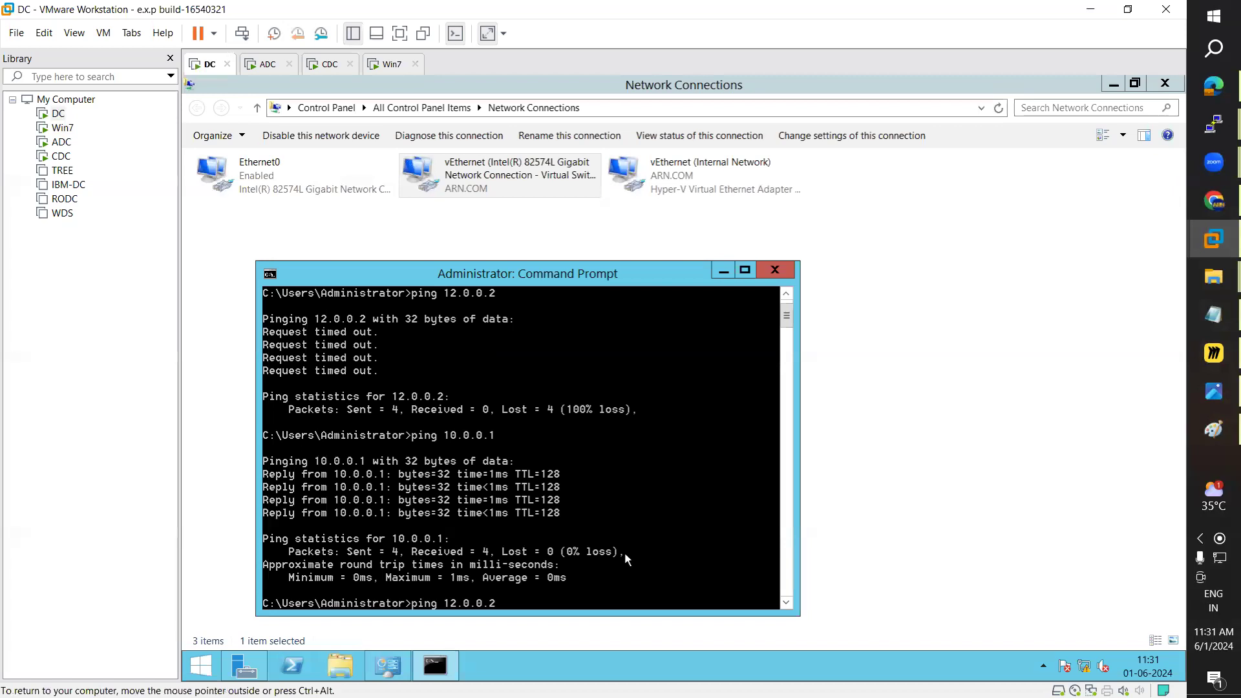
pyautogui.press('Return')
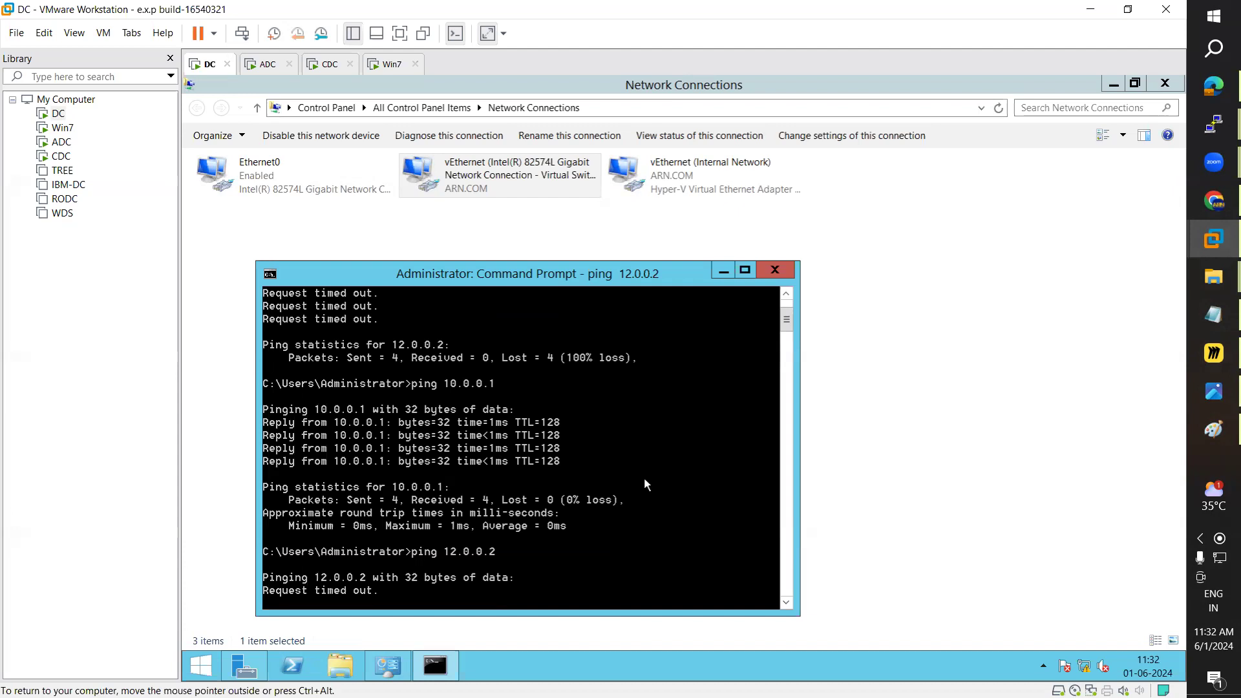
pyautogui.click(1213, 428)
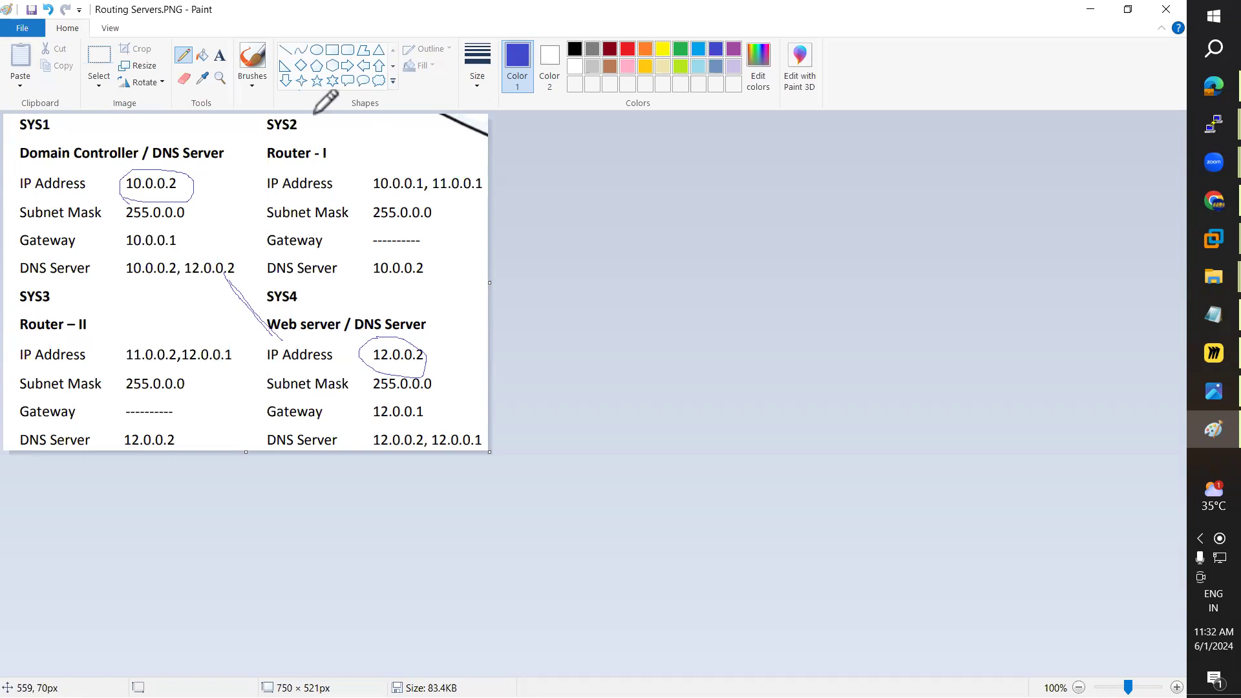
# Step: Draw loops tracing the route from SYS2 through Router I and Router II to the Web server
pyautogui.moveTo(312, 137)
pyautogui.mouseDown()
pyautogui.moveTo(186, 268)
pyautogui.moveTo(193, 378)
pyautogui.moveTo(277, 332)
pyautogui.mouseUp()
pyautogui.moveTo(356, 220)
pyautogui.mouseDown()
pyautogui.moveTo(349, 141)
pyautogui.moveTo(213, 202)
pyautogui.moveTo(129, 360)
pyautogui.moveTo(199, 380)
pyautogui.moveTo(378, 208)
pyautogui.moveTo(360, 144)
pyautogui.moveTo(312, 154)
pyautogui.moveTo(333, 177)
pyautogui.mouseUp()
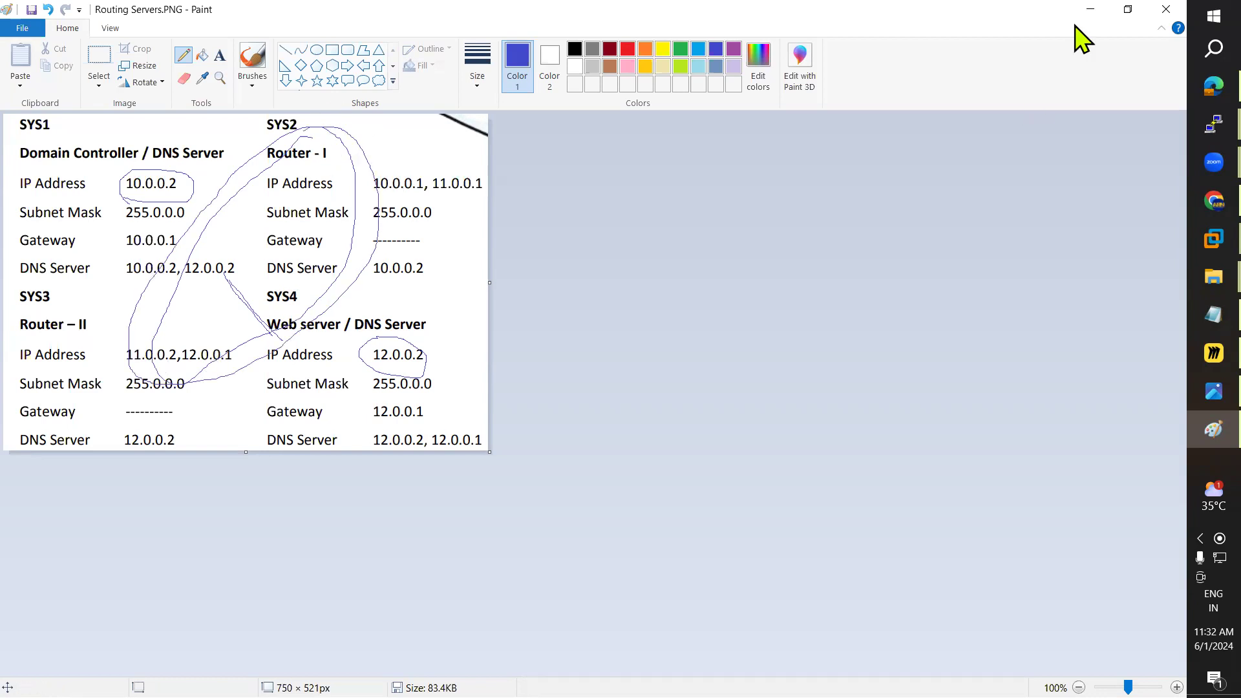
pyautogui.hotkey('alt', 'Tab')
pyautogui.click(265, 64)
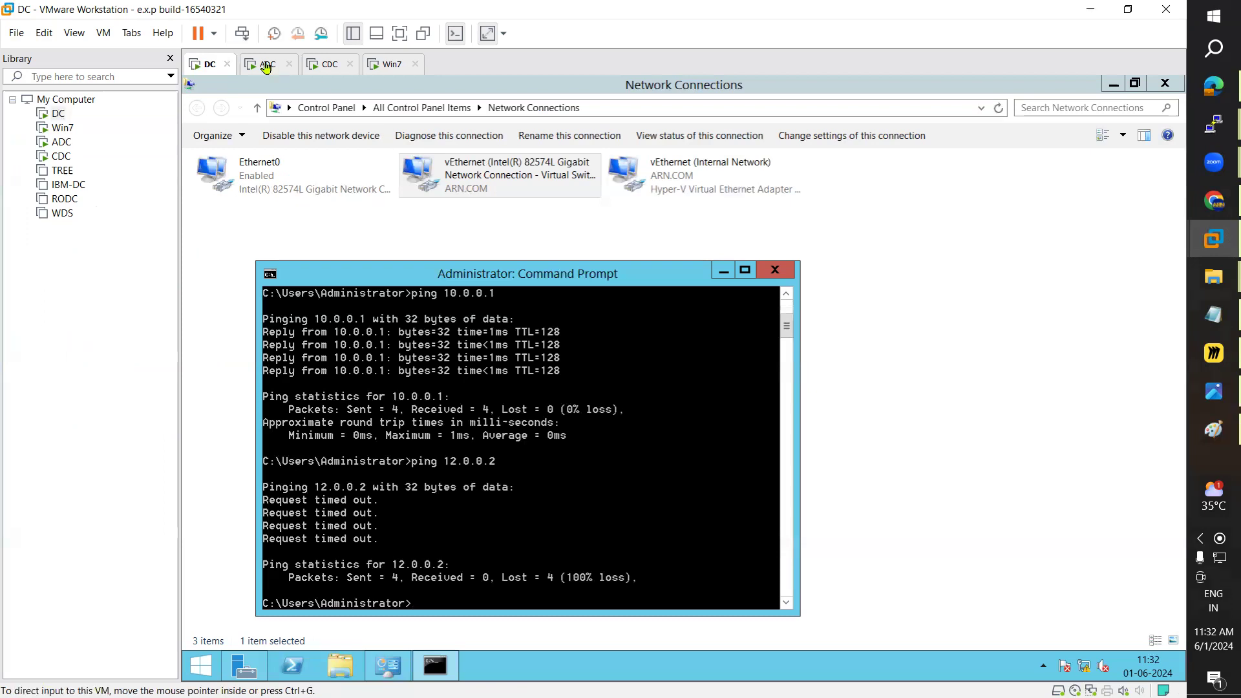
# Step: On ADC, fill a new IPv4 static route on Ethernet11: 12.0.0.0, mask 255.0.0.0, gateway 11.0.0.2
pyautogui.click(445, 672)
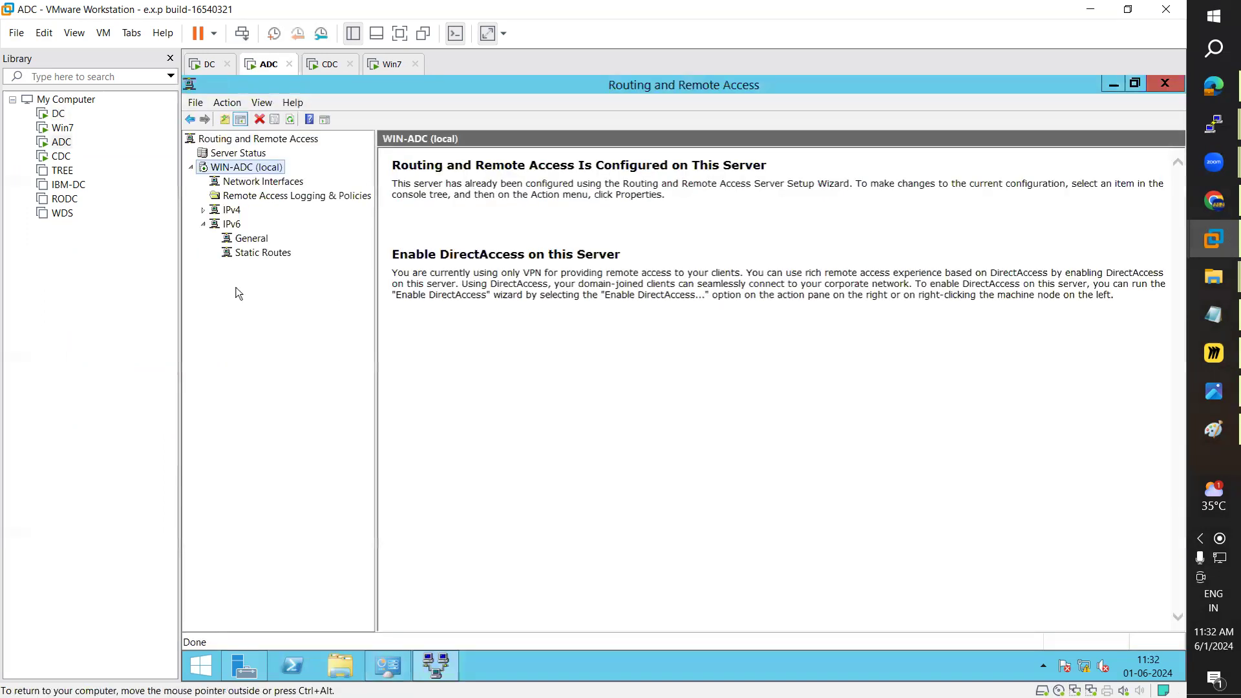
pyautogui.click(202, 224)
pyautogui.click(202, 210)
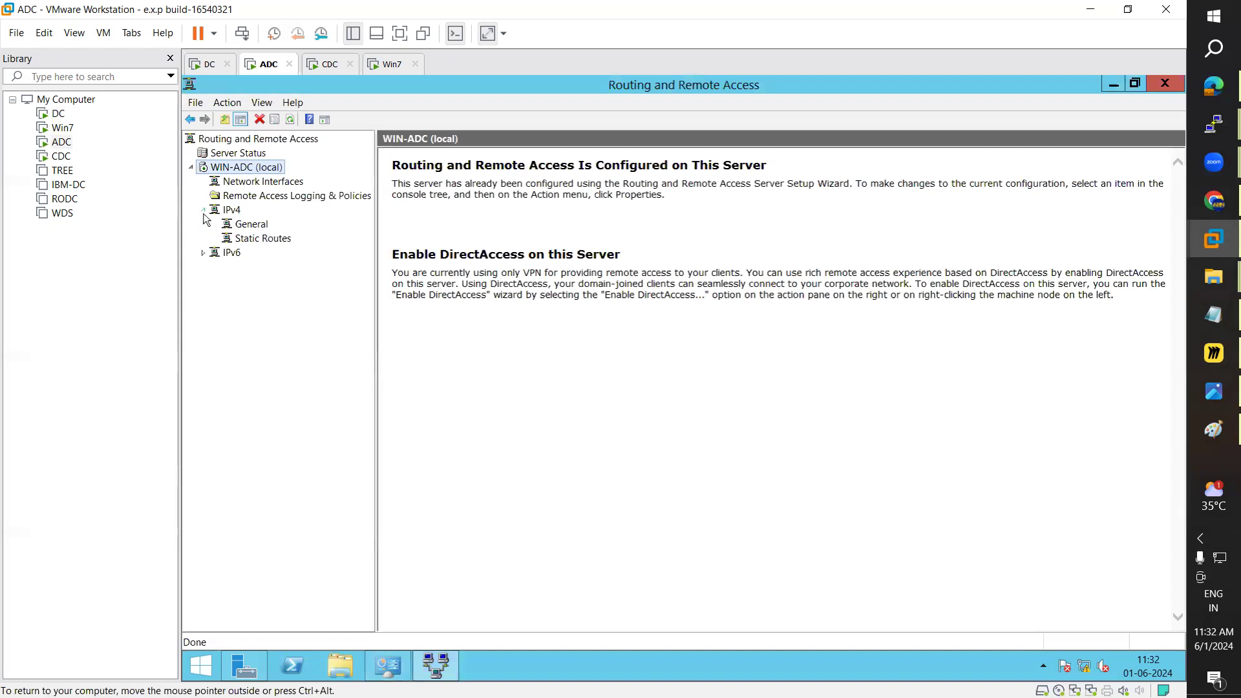
pyautogui.click(263, 243)
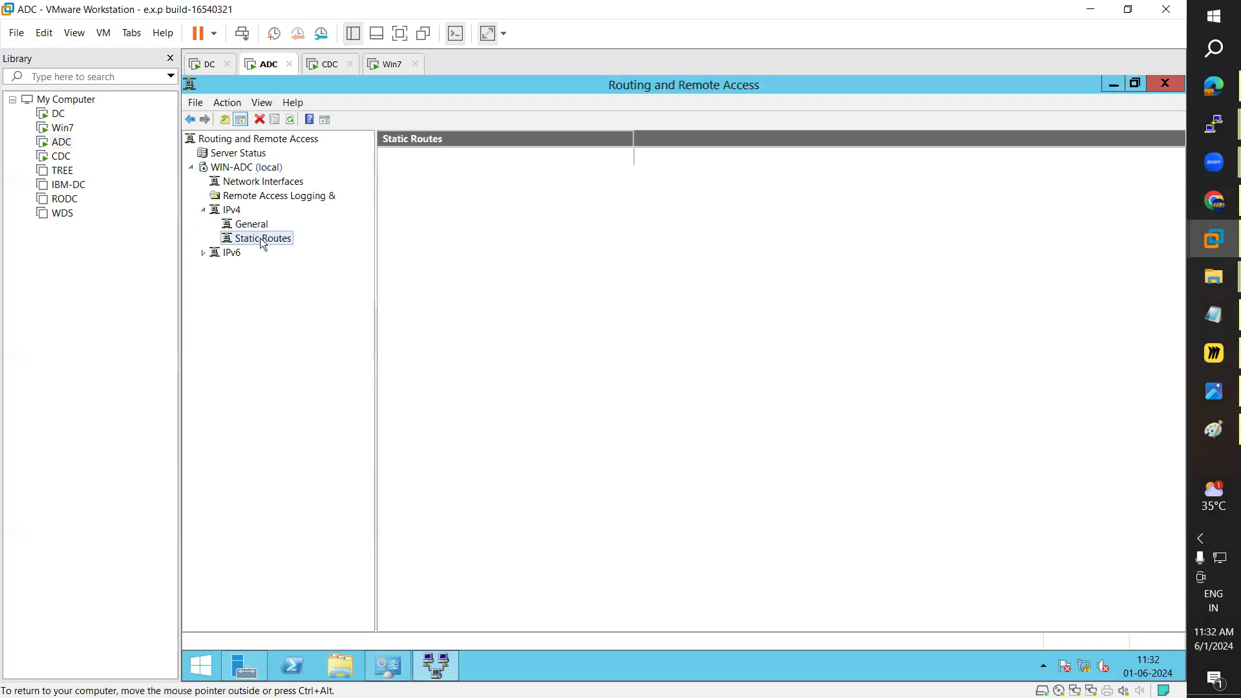
pyautogui.rightClick(263, 243)
pyautogui.click(291, 249)
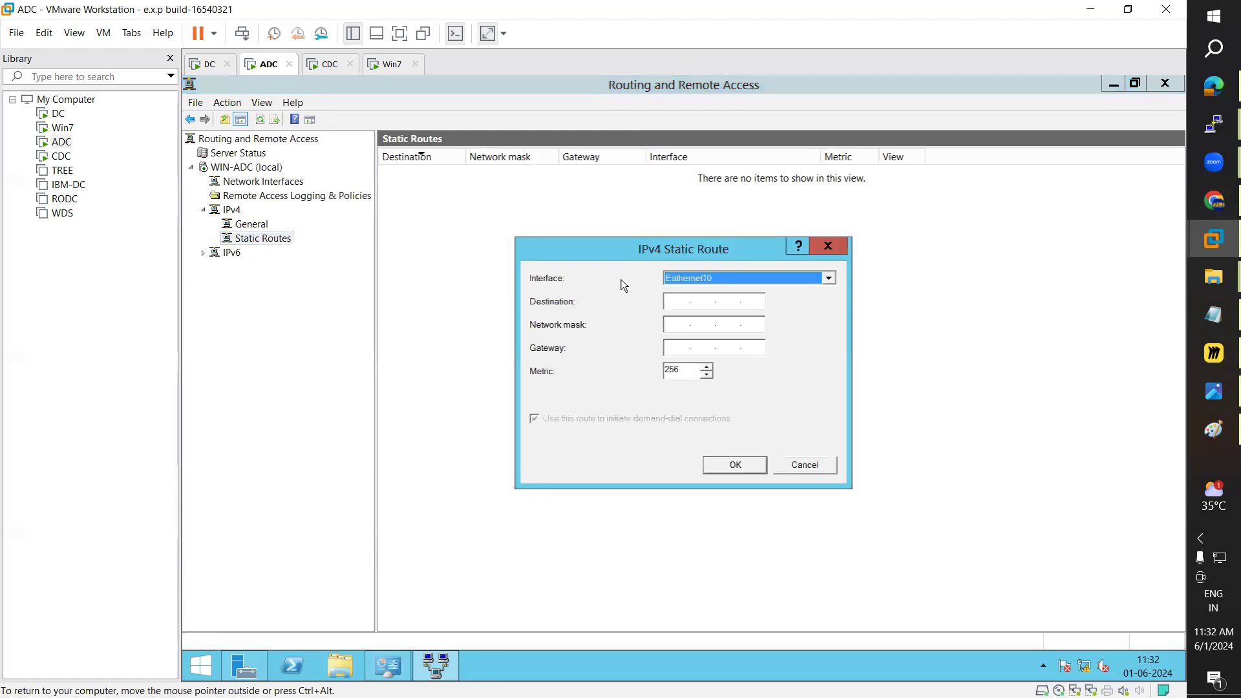
pyautogui.click(688, 273)
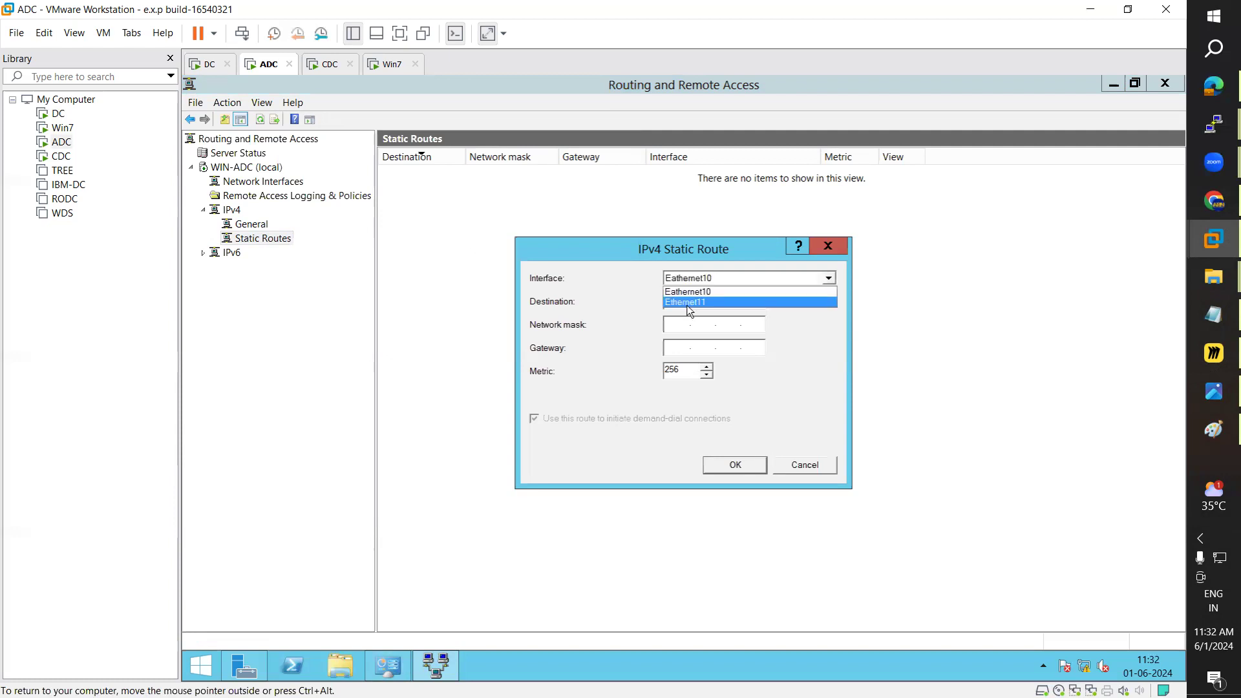
pyautogui.click(702, 301)
pyautogui.click(674, 306)
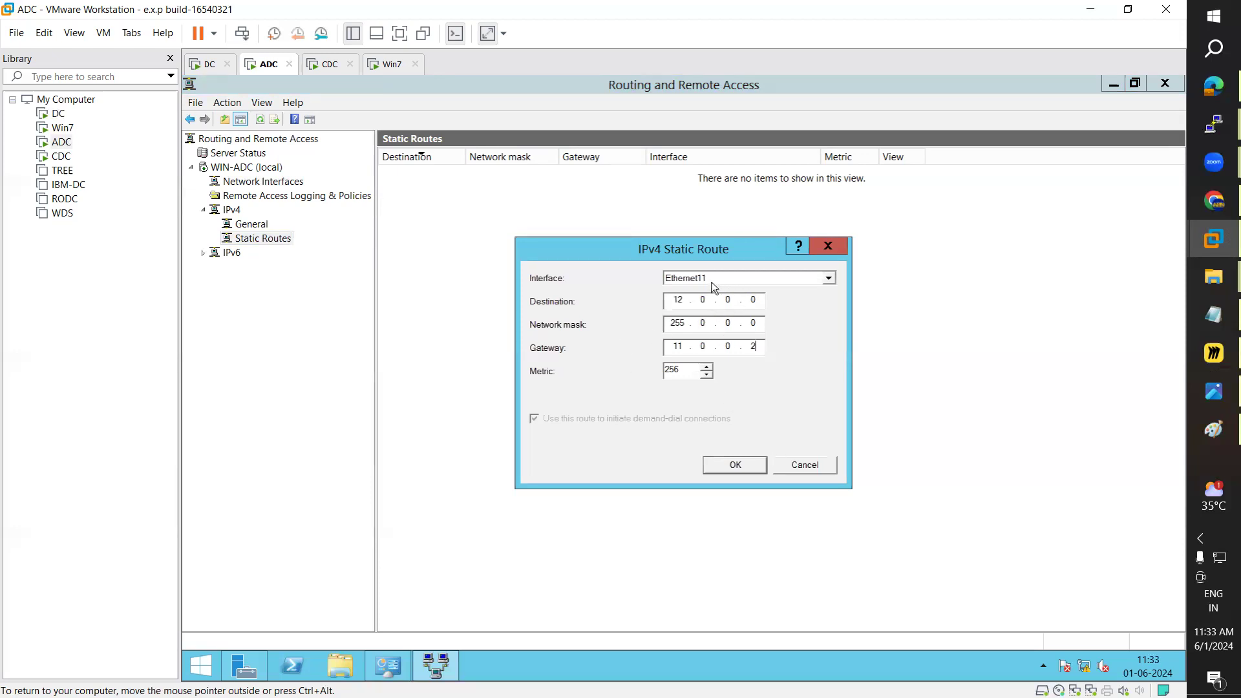
pyautogui.click(1192, 427)
# Step: Clear old annotations and draw a line from 11.0.0.1 to 12.0.0.1 on the diagram
pyautogui.hotkey('ctrl', 'z')
pyautogui.hotkey('ctrl', 'z')
pyautogui.hotkey('ctrl', 'z')
pyautogui.hotkey('ctrl', 'z')
pyautogui.hotkey('ctrl', 'z')
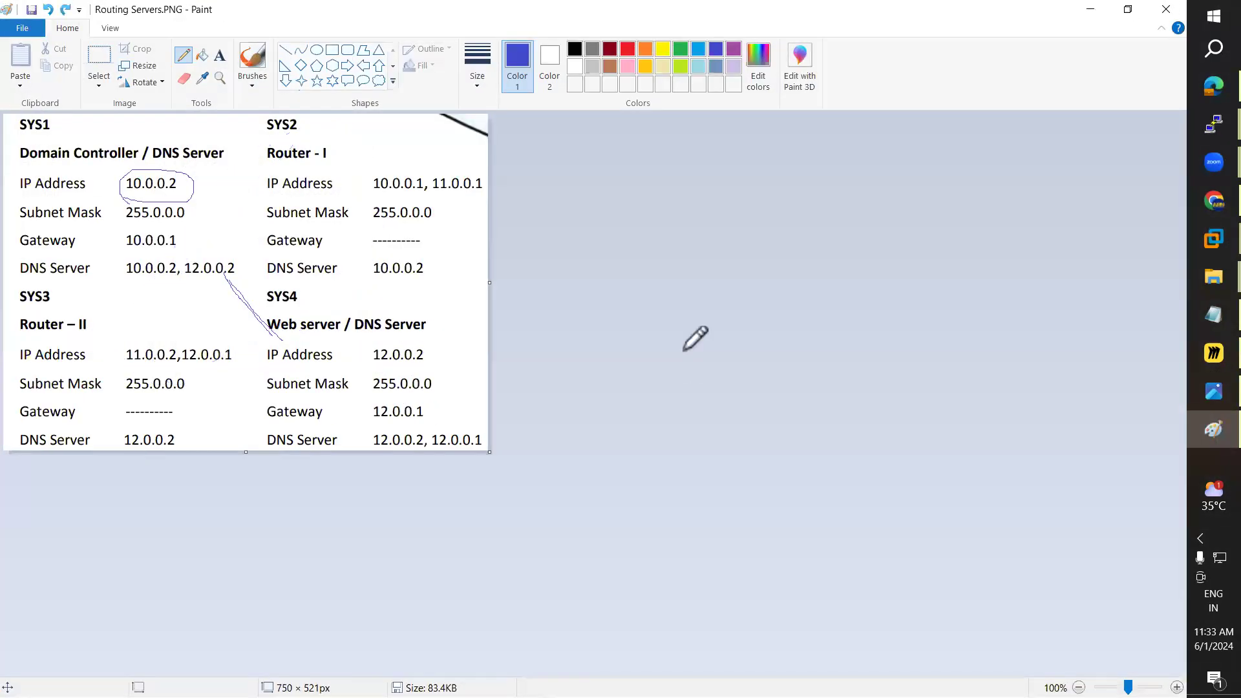
pyautogui.hotkey('ctrl', 'z')
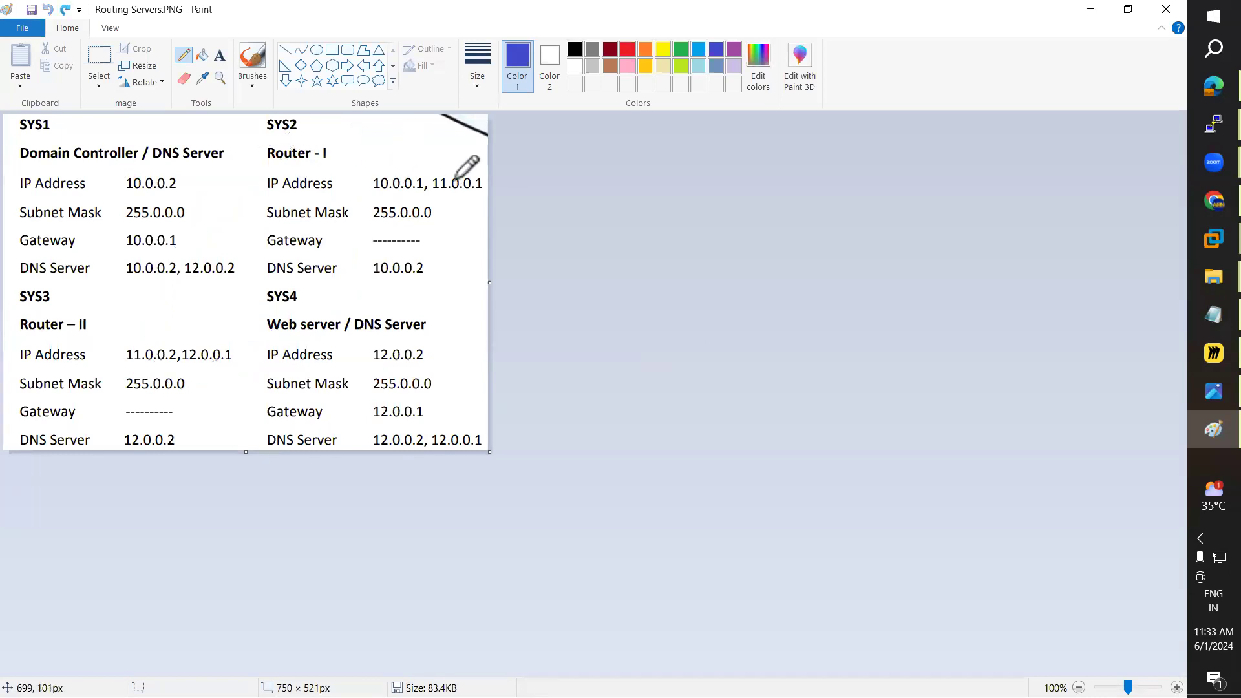
pyautogui.moveTo(451, 184)
pyautogui.mouseDown()
pyautogui.moveTo(426, 129)
pyautogui.moveTo(328, 115)
pyautogui.moveTo(208, 142)
pyautogui.moveTo(172, 177)
pyautogui.mouseUp()
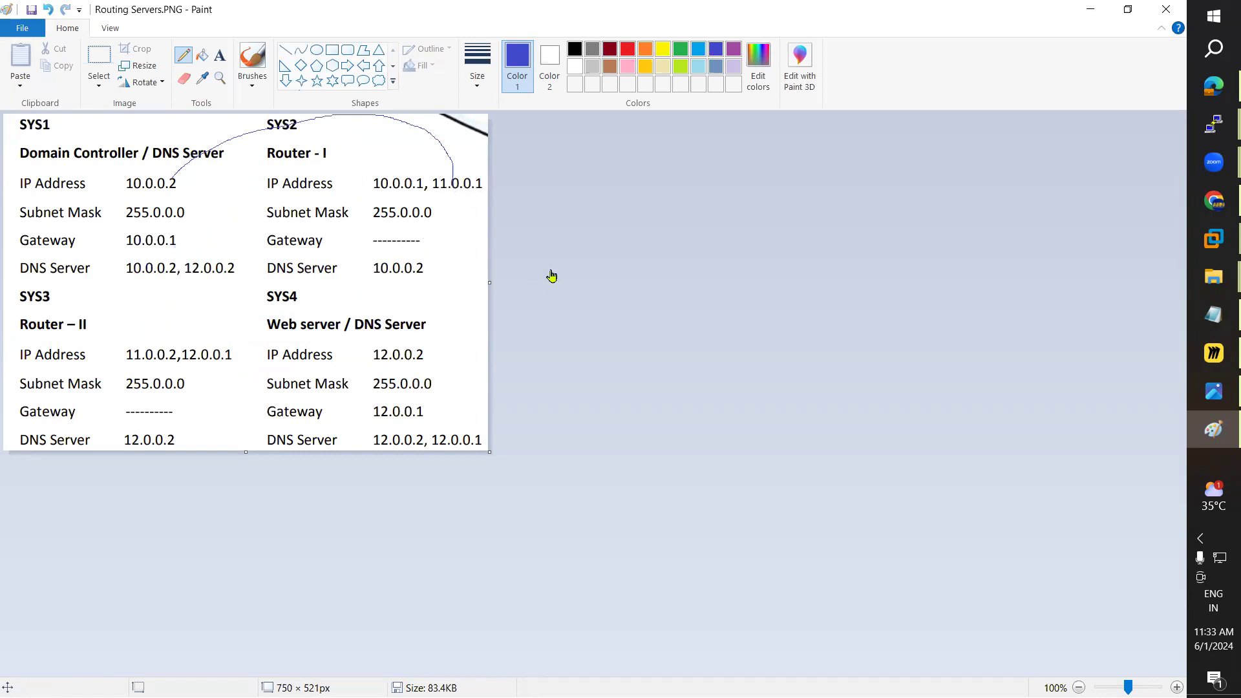
pyautogui.hotkey('alt', 'Tab')
pyautogui.hotkey('alt', 'Tab')
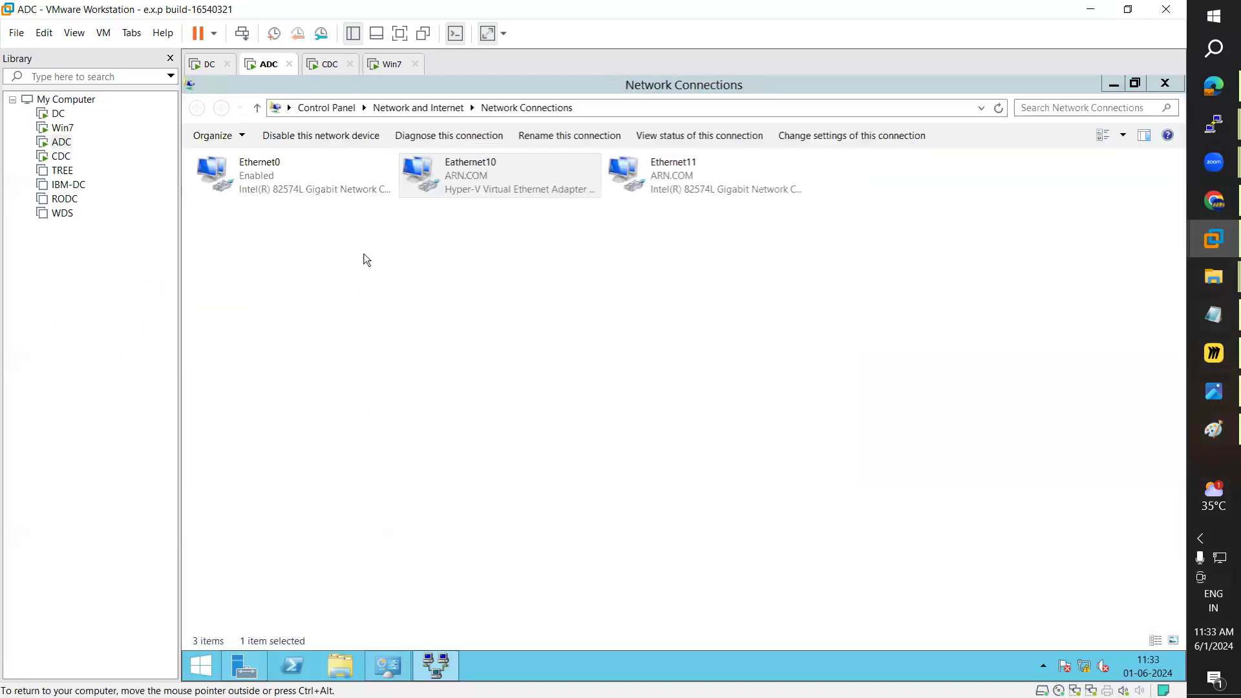
pyautogui.hotkey('alt', 'Tab')
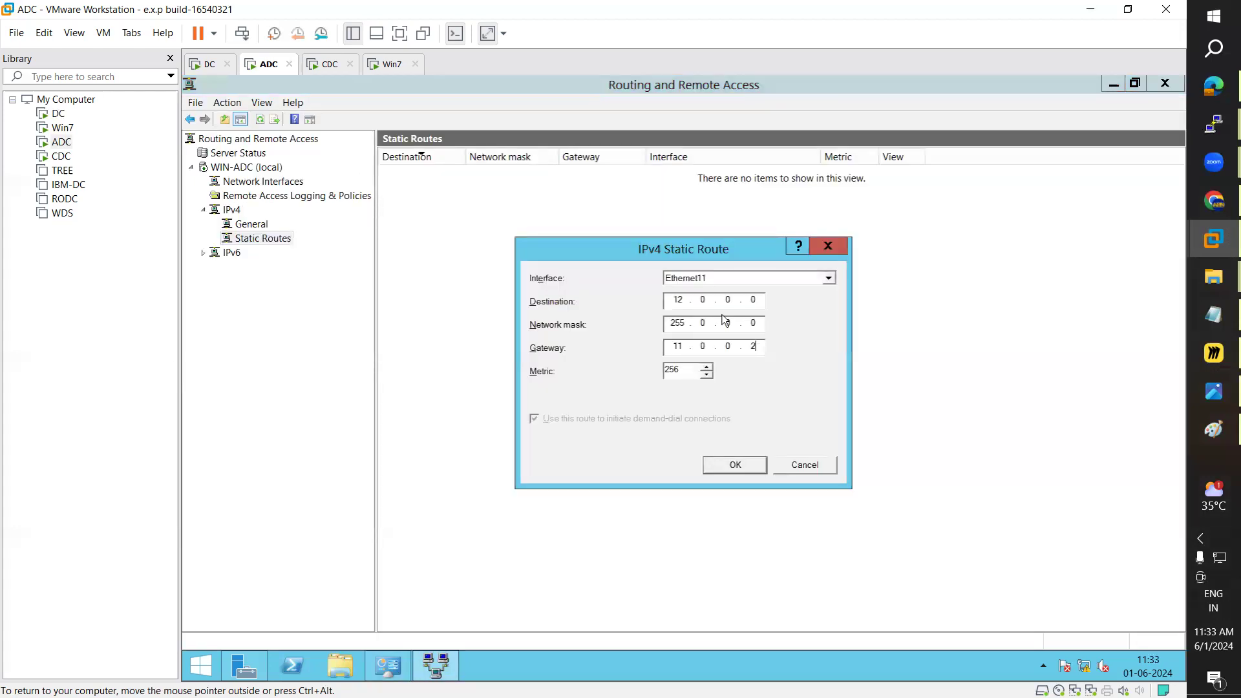
pyautogui.click(1213, 429)
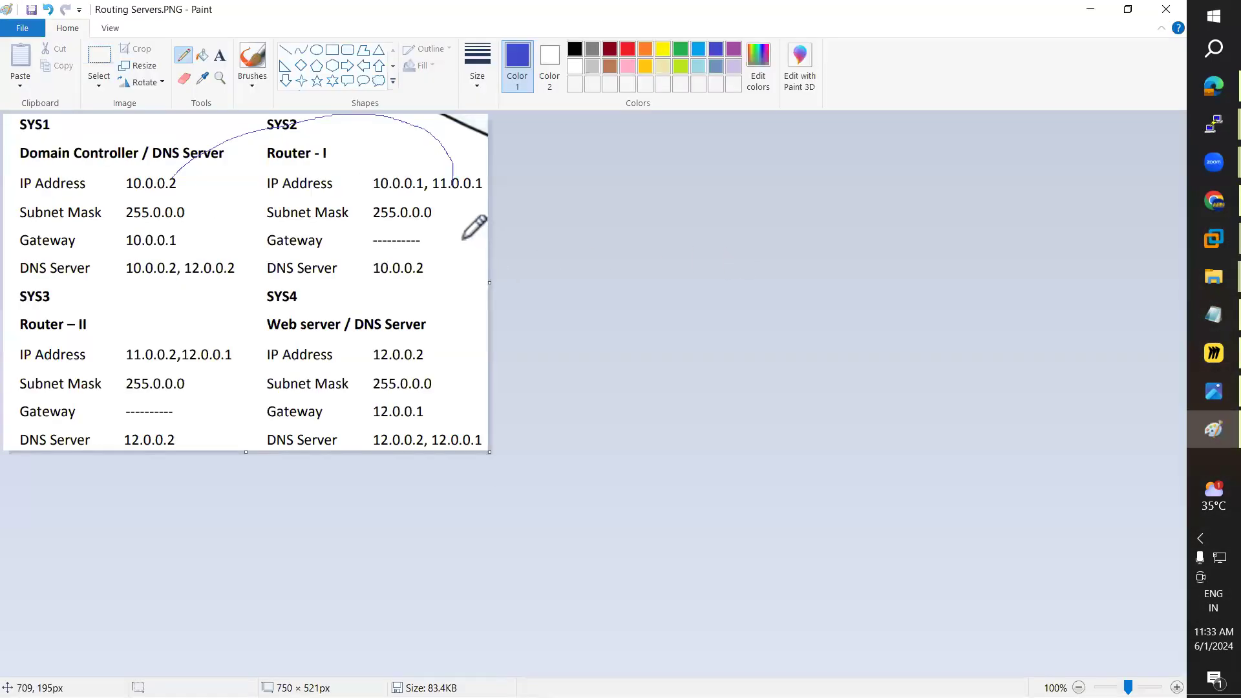
pyautogui.hotkey('ctrl', 'z')
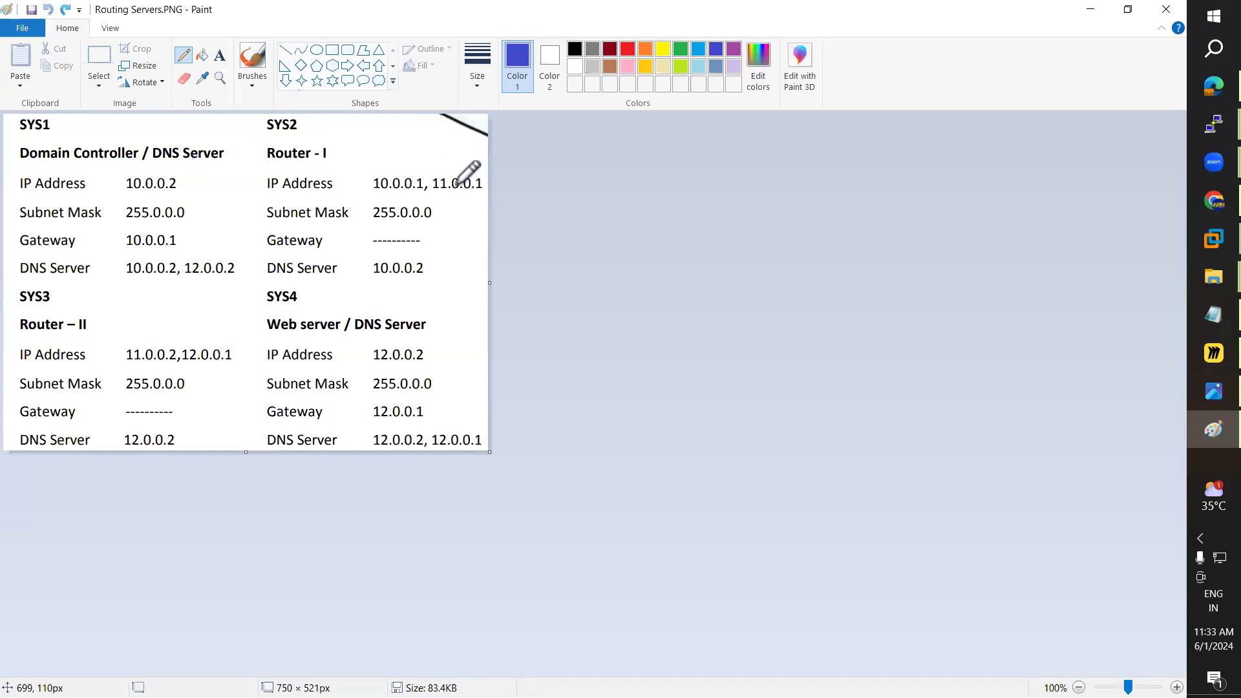
pyautogui.moveTo(455, 185)
pyautogui.mouseDown()
pyautogui.moveTo(327, 298)
pyautogui.moveTo(223, 354)
pyautogui.mouseUp()
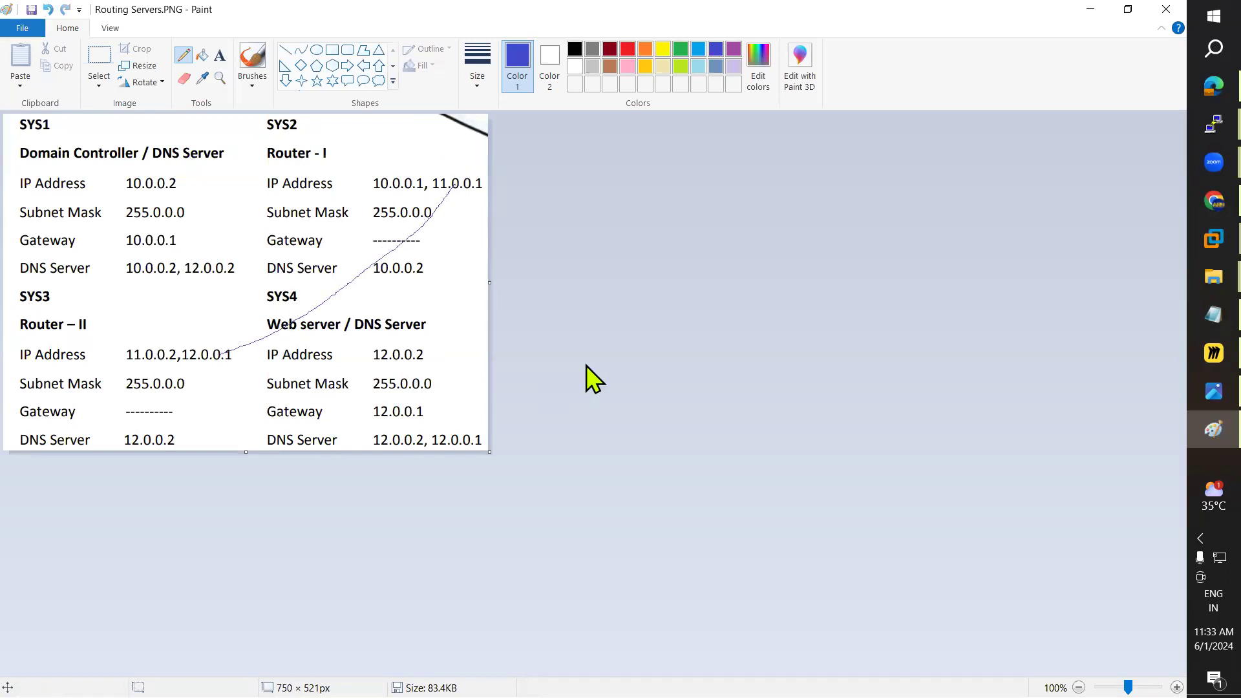
# Step: Circle Router II's 12.0.0.1, then save ADC's static route to 12.0.0.0 via 11.0.0.2
pyautogui.hotkey('alt', 'Tab')
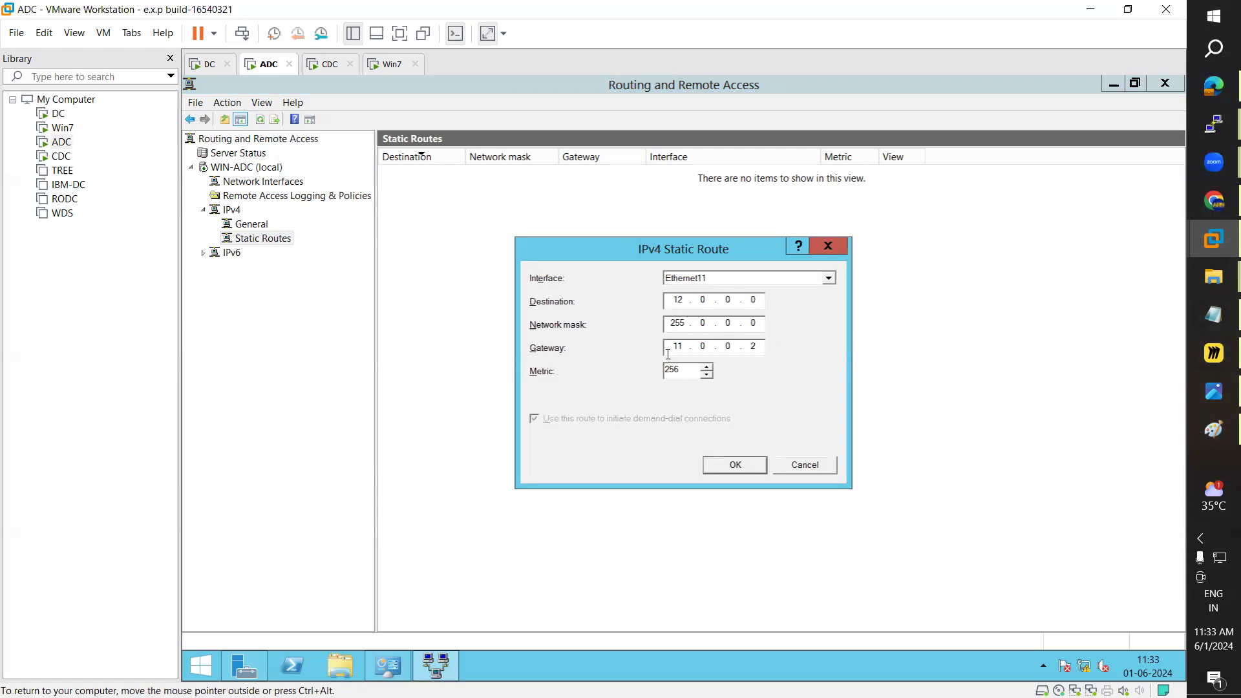
pyautogui.click(277, 425)
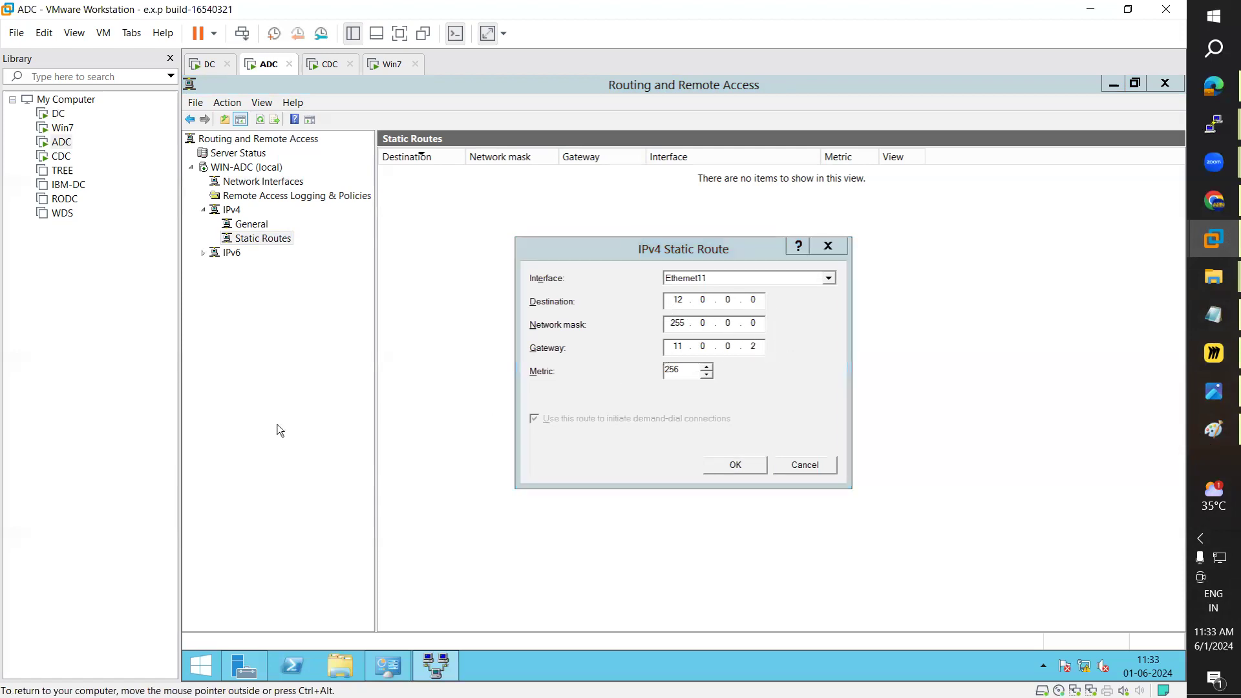
pyautogui.click(1192, 428)
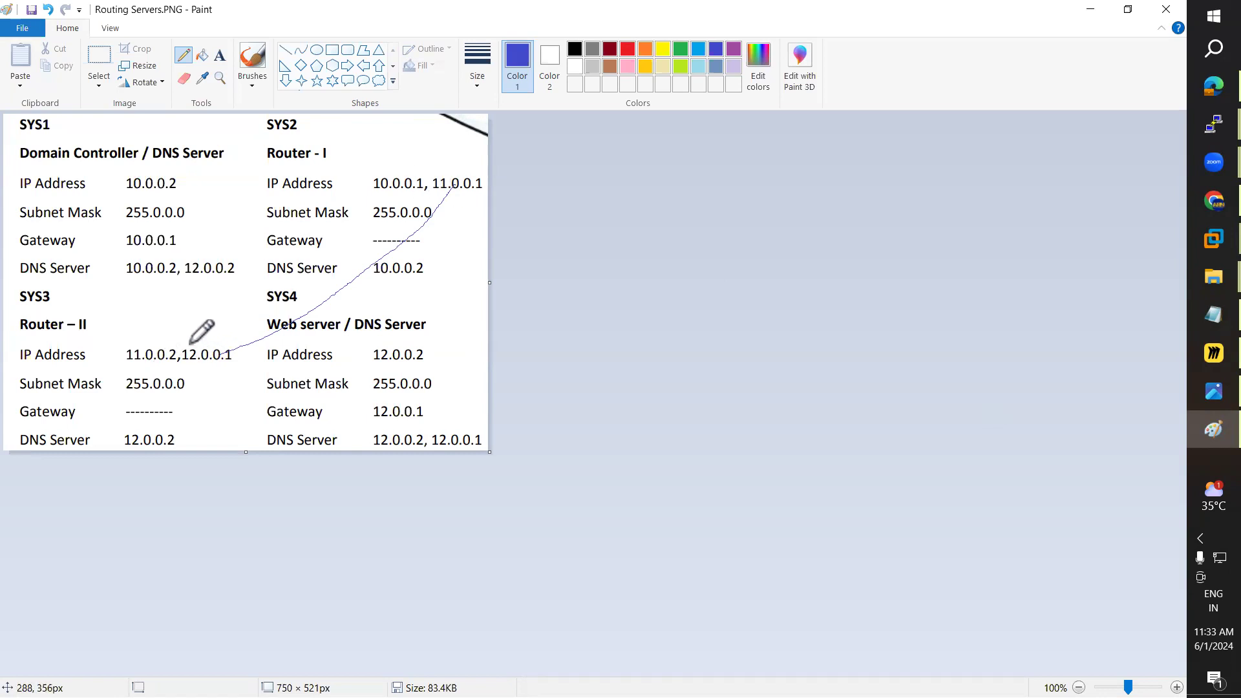
pyautogui.moveTo(189, 345)
pyautogui.mouseDown()
pyautogui.moveTo(178, 371)
pyautogui.moveTo(233, 367)
pyautogui.moveTo(201, 339)
pyautogui.moveTo(185, 345)
pyautogui.mouseUp()
pyautogui.hotkey('alt', 'Tab')
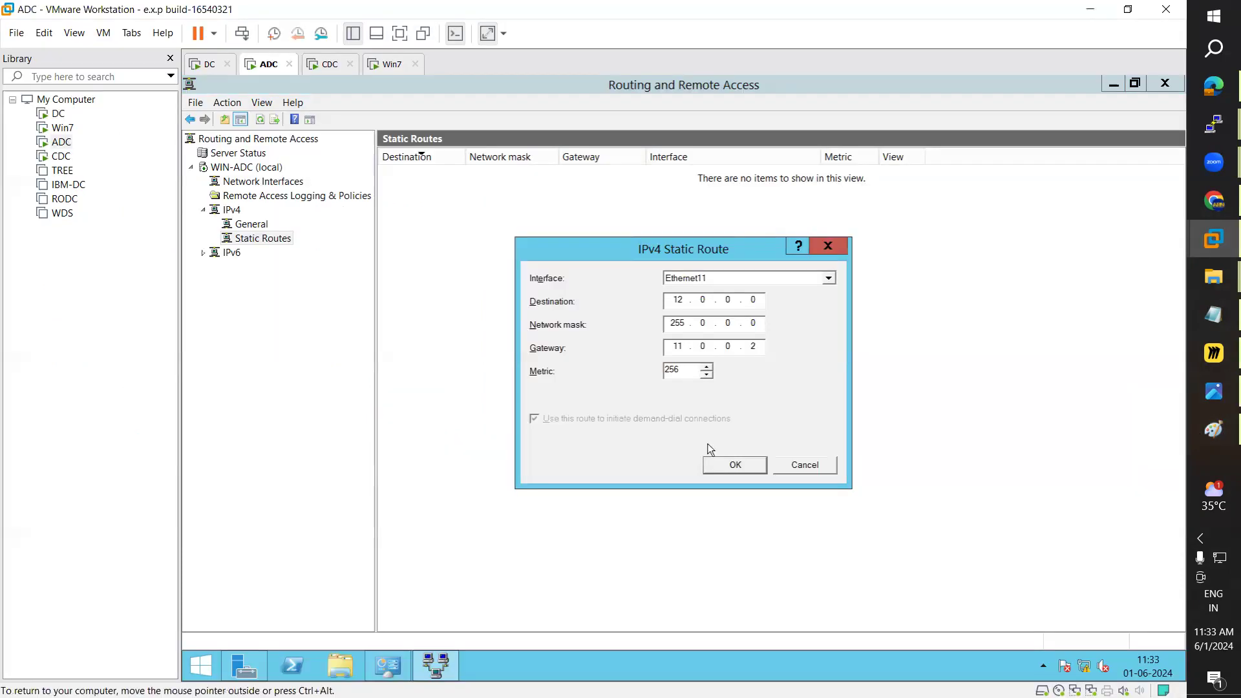
pyautogui.click(736, 466)
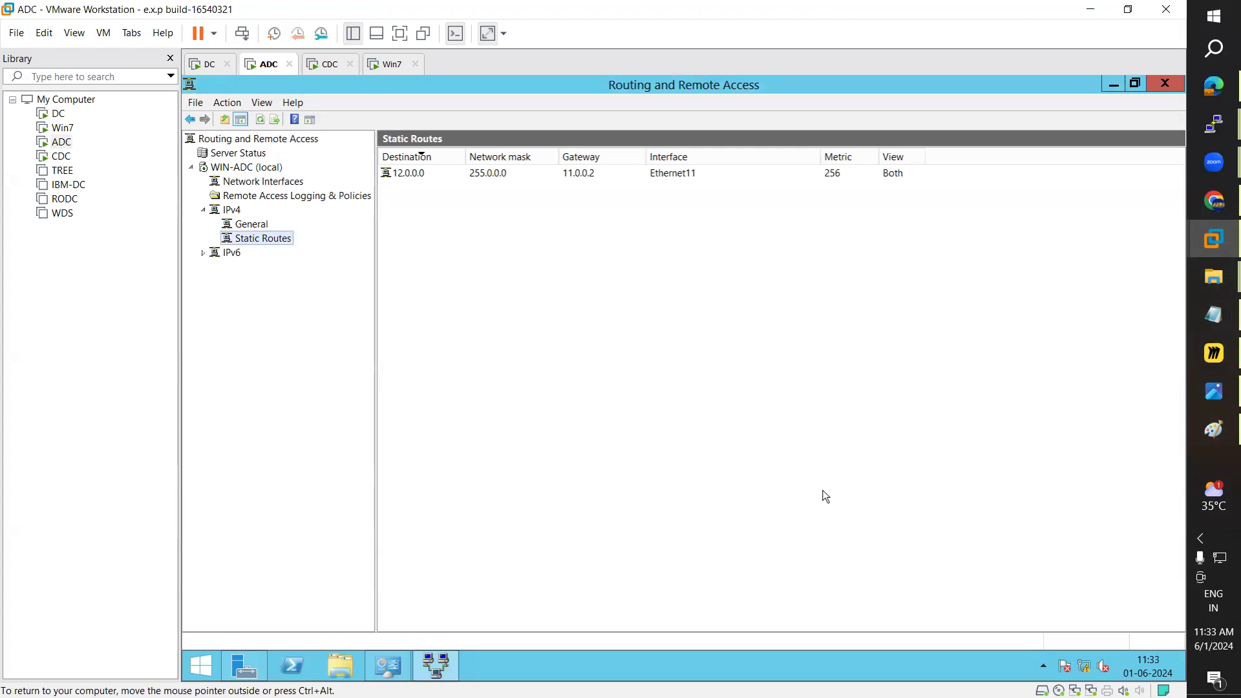
pyautogui.click(330, 65)
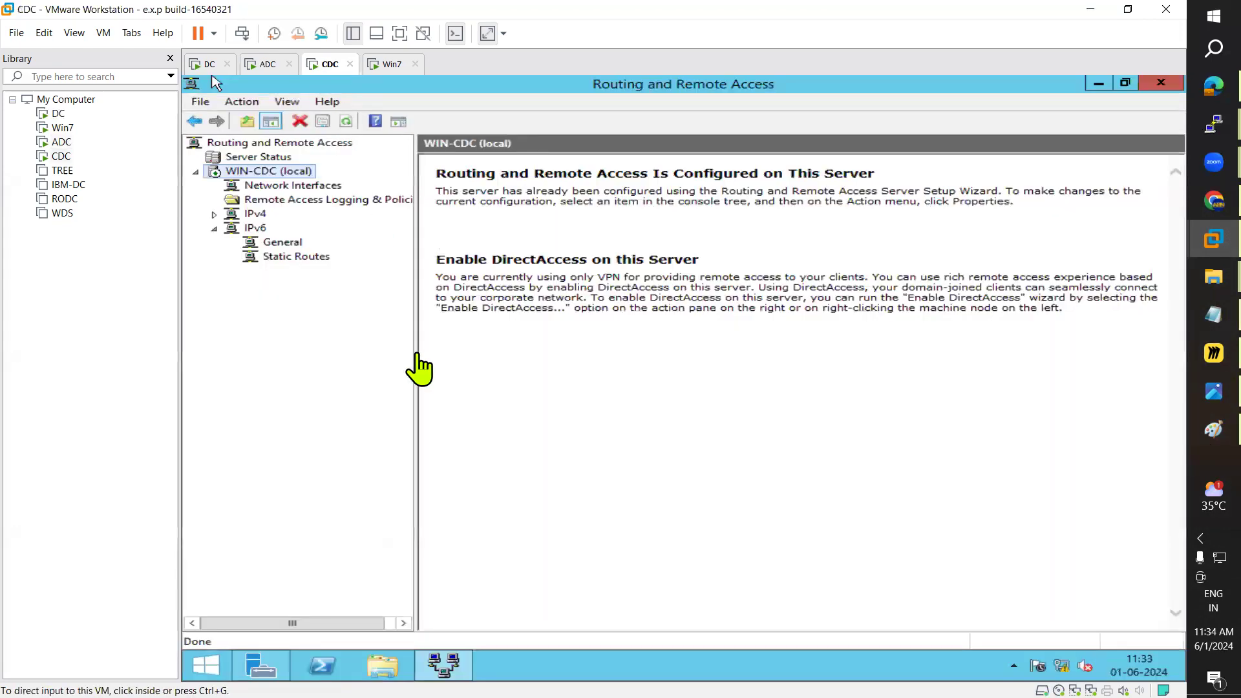
# Step: On CDC, start a new IPv4 static route on Ethernet11 with destination 10.0.0.0
pyautogui.click(213, 228)
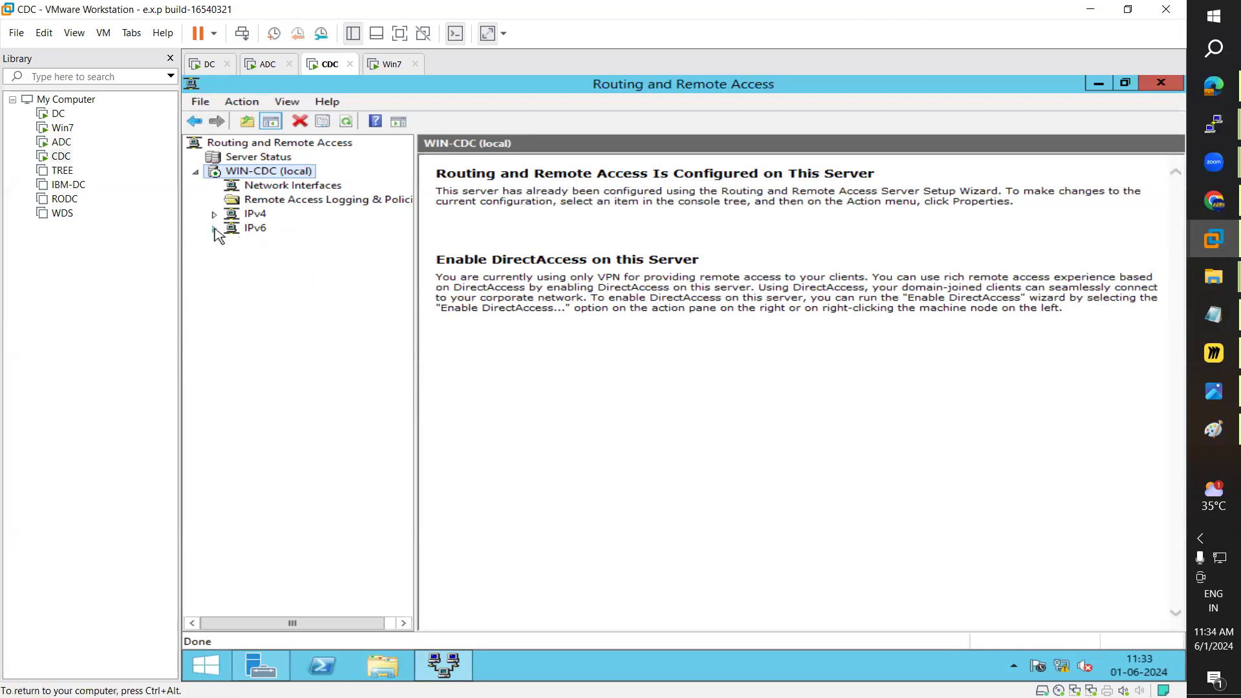
pyautogui.click(214, 214)
pyautogui.click(304, 245)
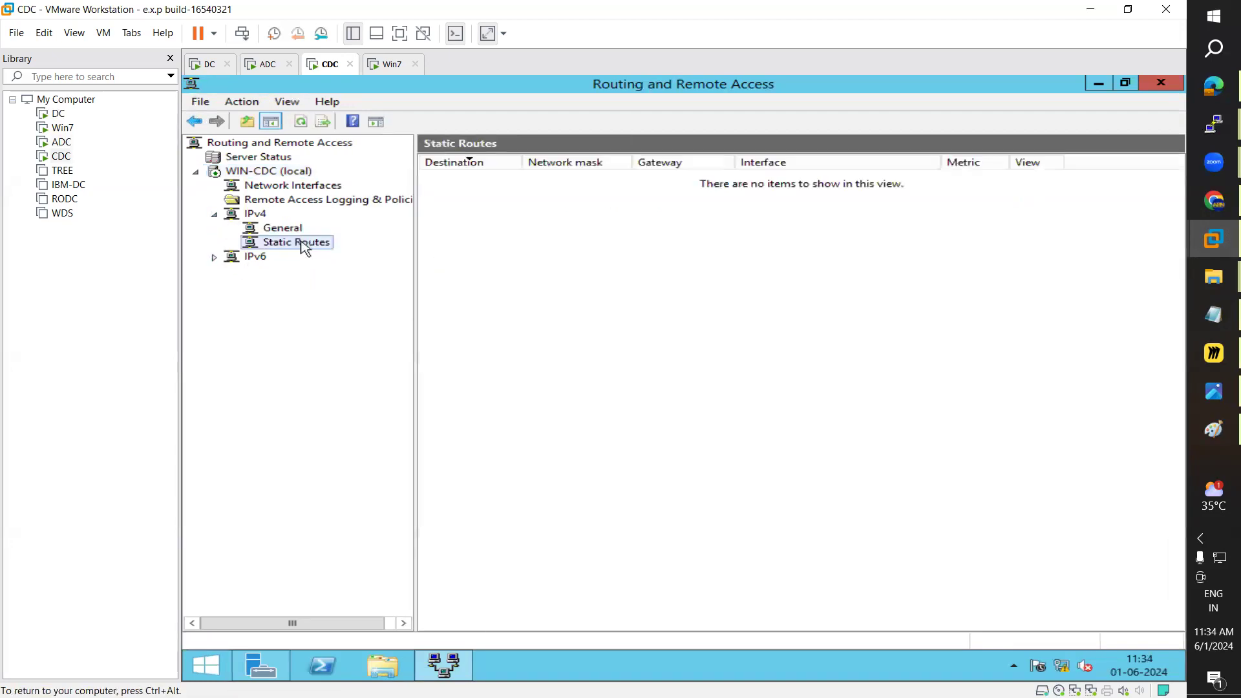
pyautogui.rightClick(302, 244)
pyautogui.click(334, 256)
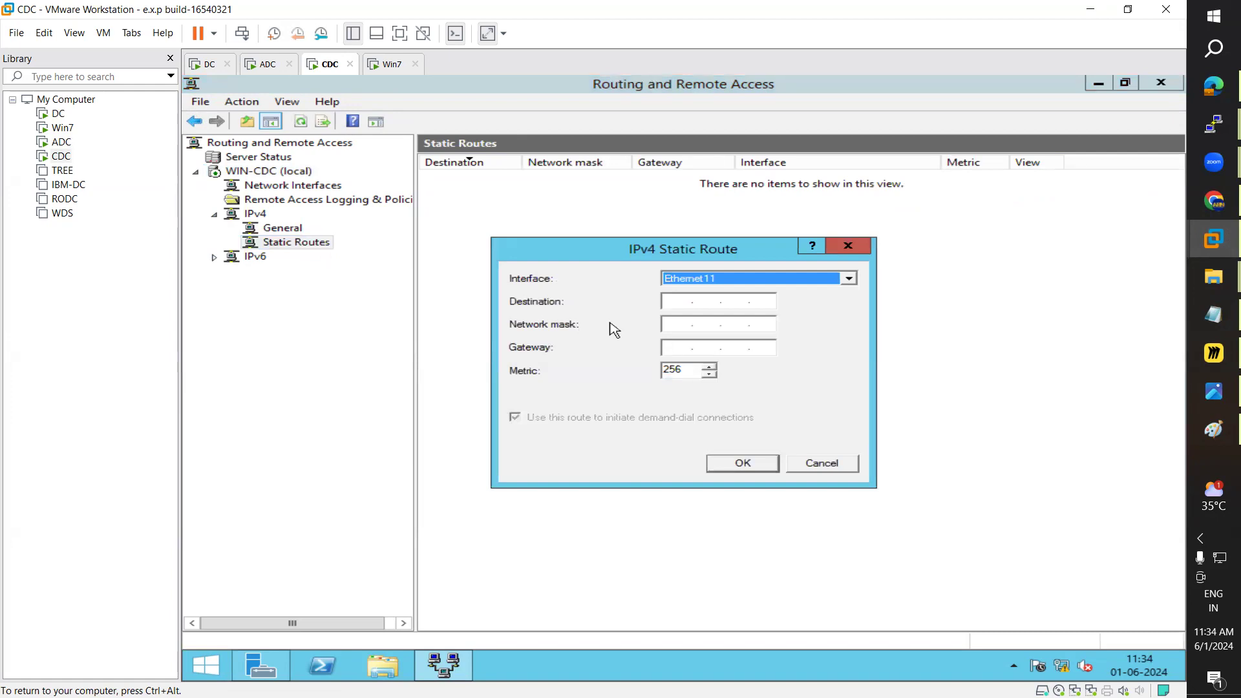
pyautogui.click(728, 279)
pyautogui.click(704, 293)
pyautogui.click(676, 301)
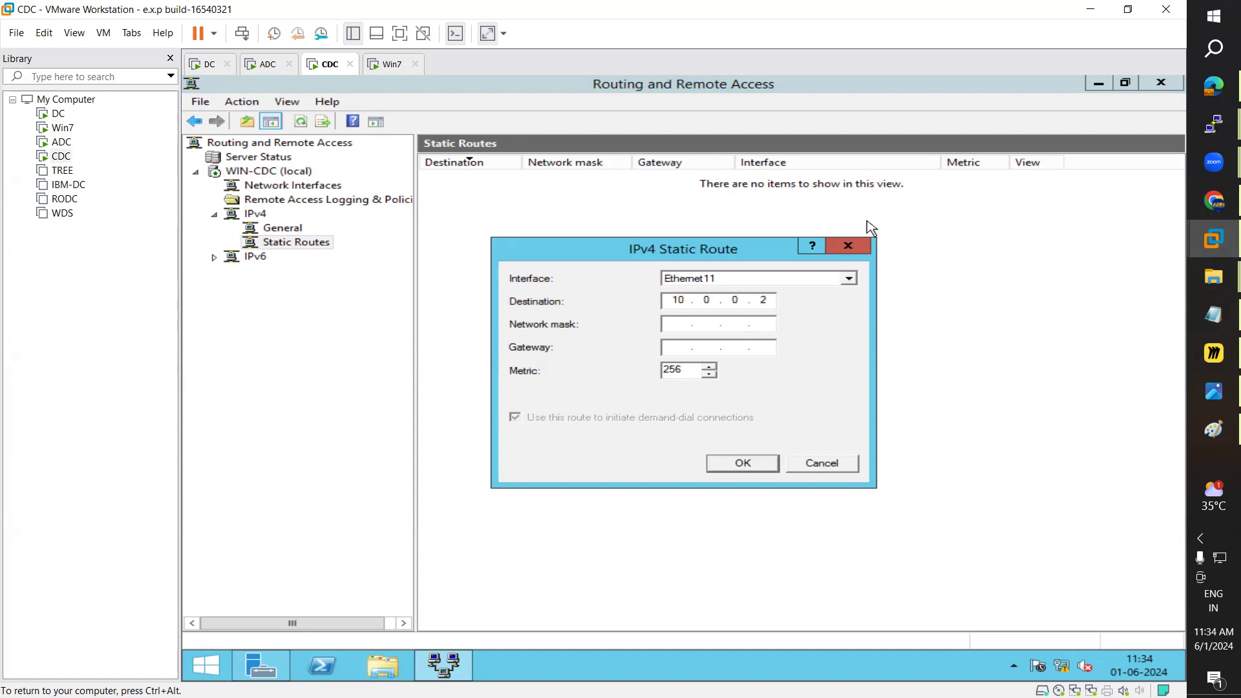
pyautogui.write('10.0.0.0')
pyautogui.press('Right')
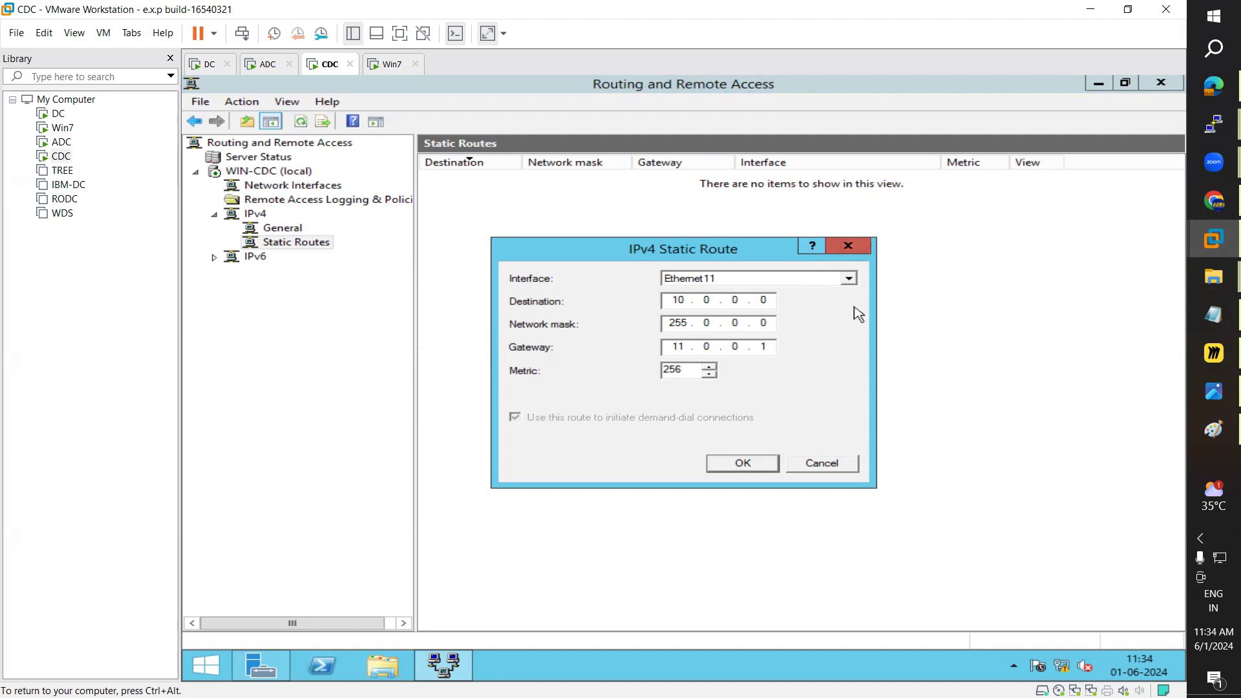
# Step: Draw a line from 11.0.0.2 toward 10.0.0.2, then save CDC's route via 11.0.0.1, mask 255.0.0.0
pyautogui.click(1205, 431)
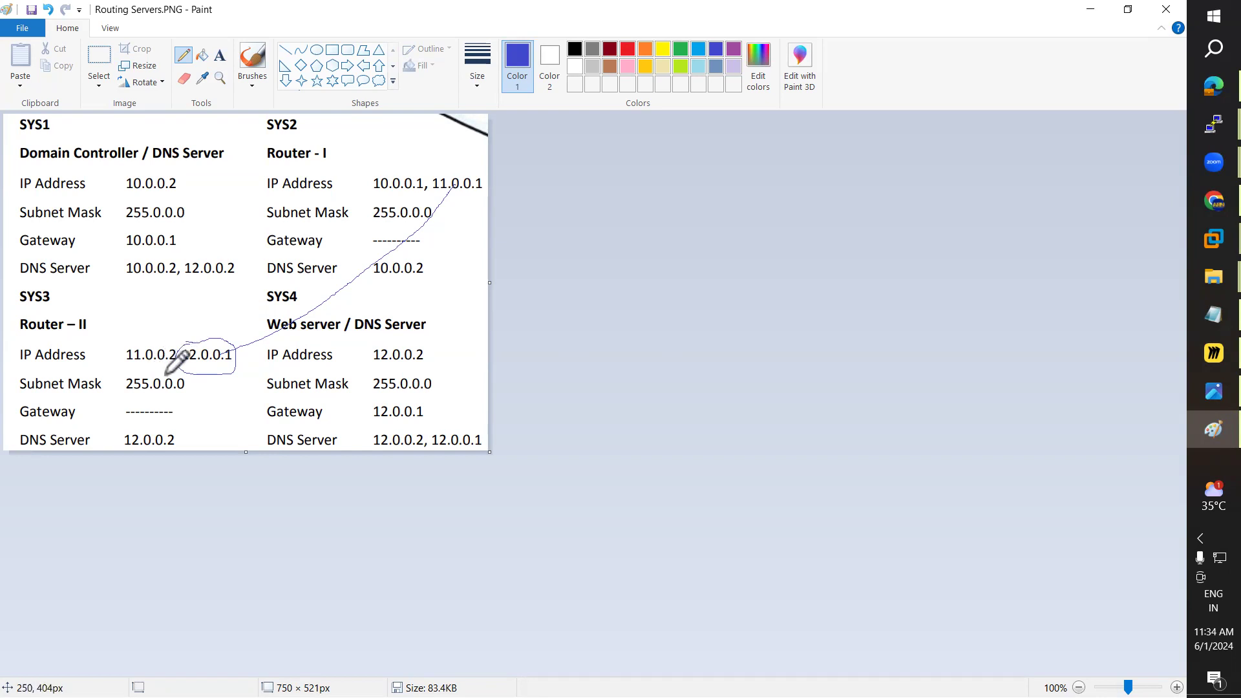
pyautogui.moveTo(159, 357)
pyautogui.mouseDown()
pyautogui.moveTo(127, 310)
pyautogui.moveTo(126, 184)
pyautogui.mouseUp()
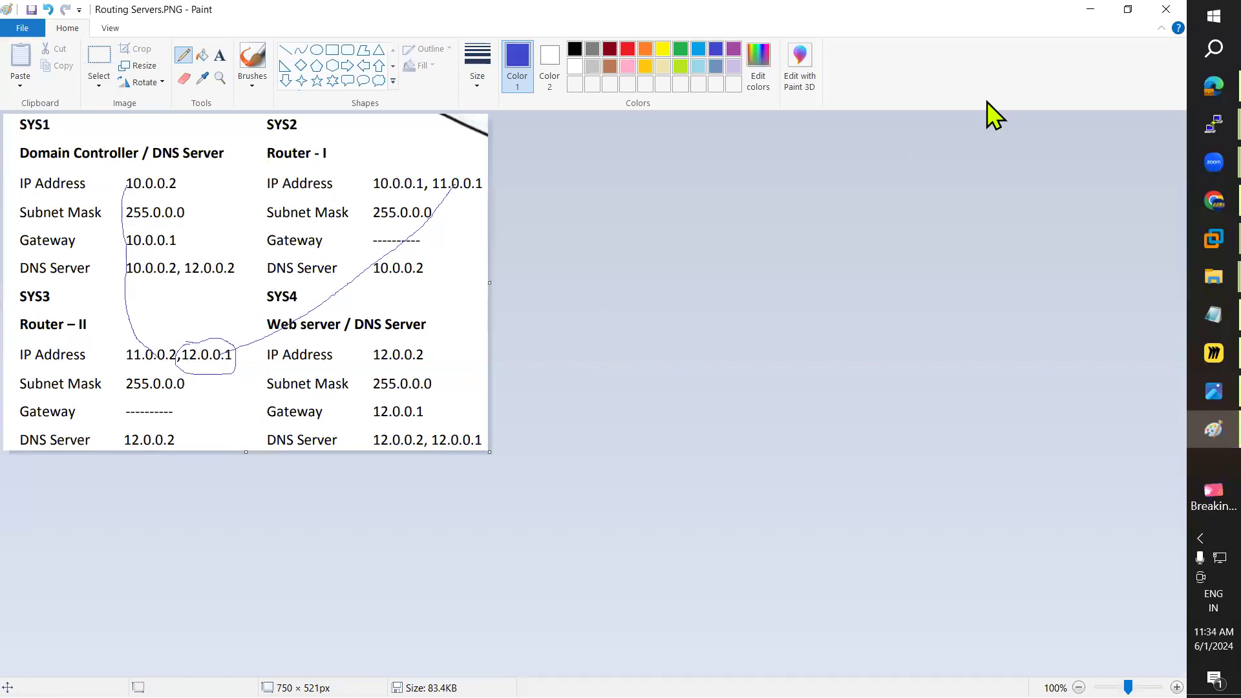
pyautogui.click(1091, 10)
pyautogui.click(744, 465)
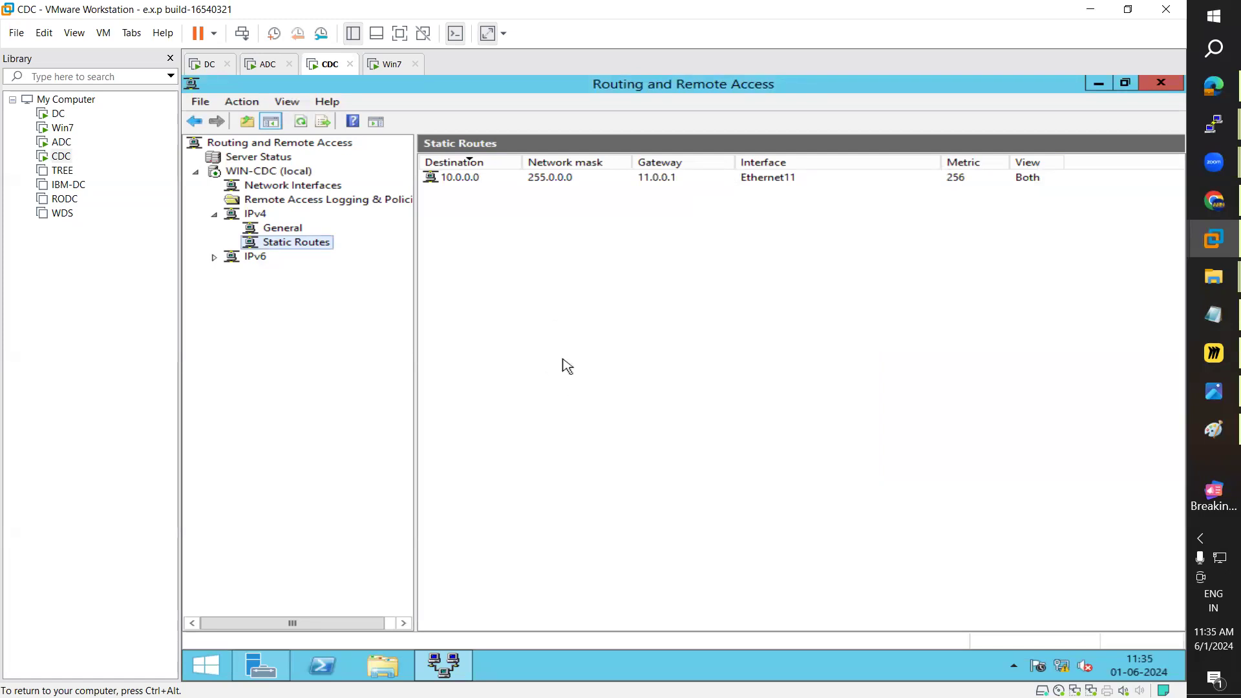
# Step: Rerun ping 12.0.0.2 on DC, which still times out
pyautogui.click(208, 64)
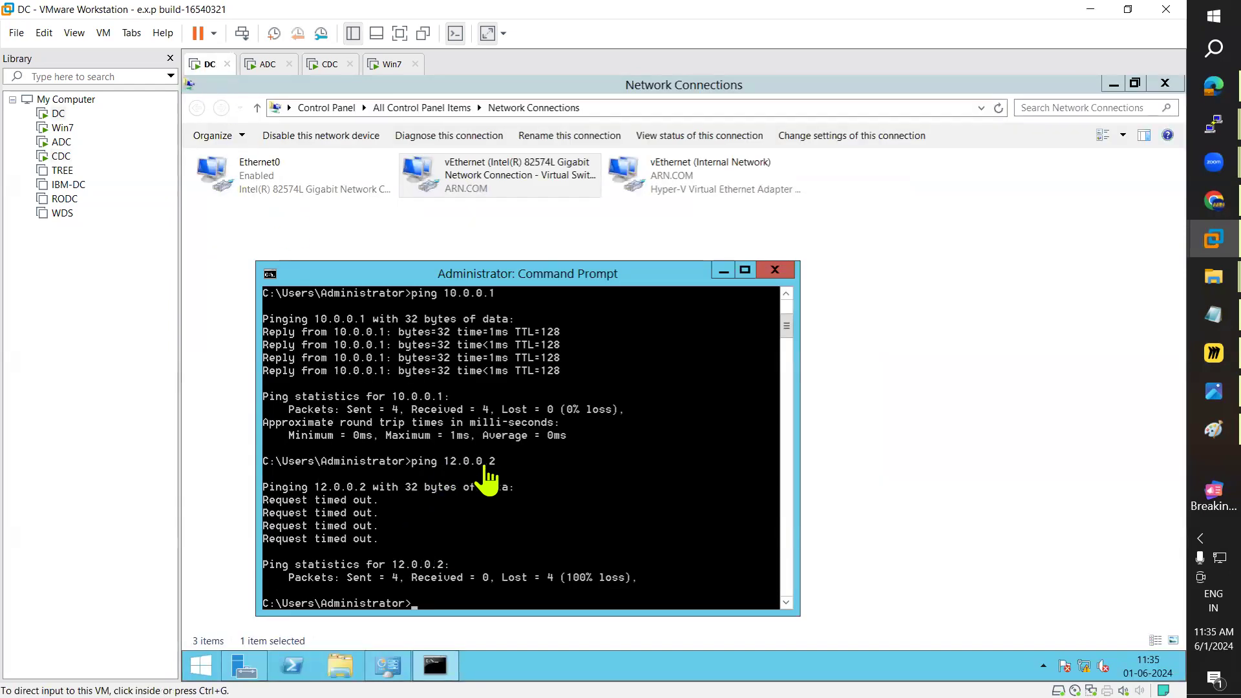
pyautogui.click(494, 602)
pyautogui.press('Up')
pyautogui.press('Return')
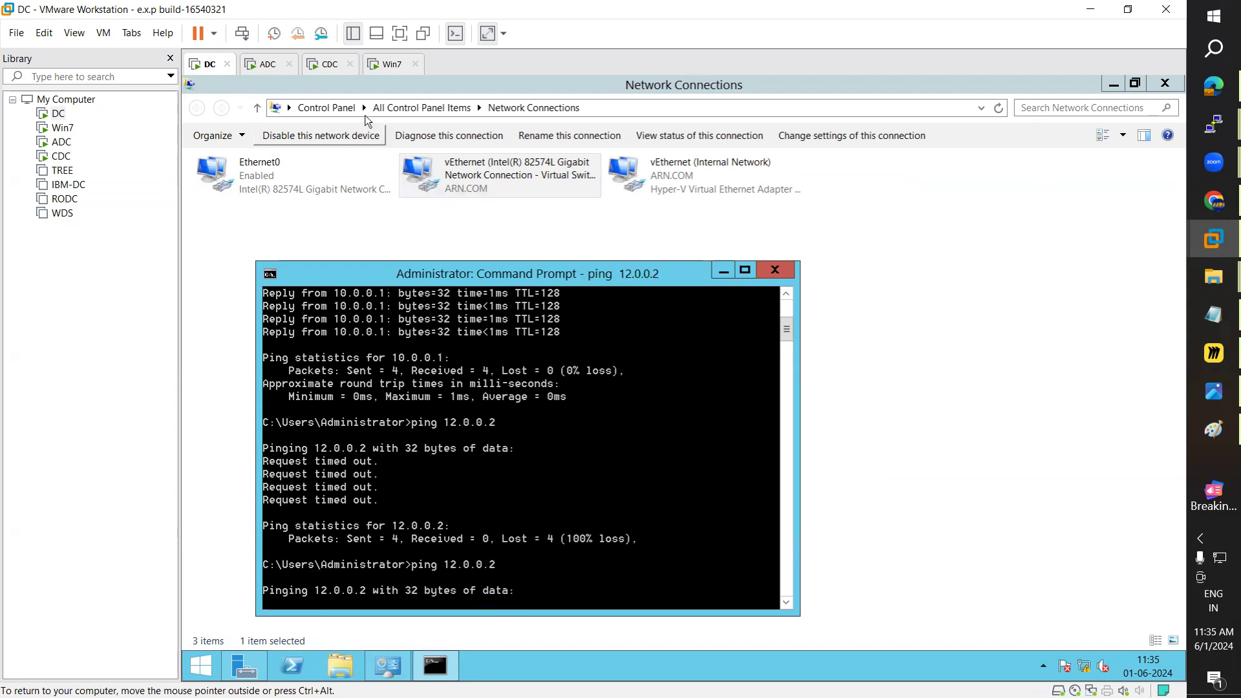
# Step: Rerun ping 10.0.0.2 on Win7, which now gets 4 of 4 replies
pyautogui.click(389, 65)
pyautogui.press('Up')
pyautogui.press('Return')
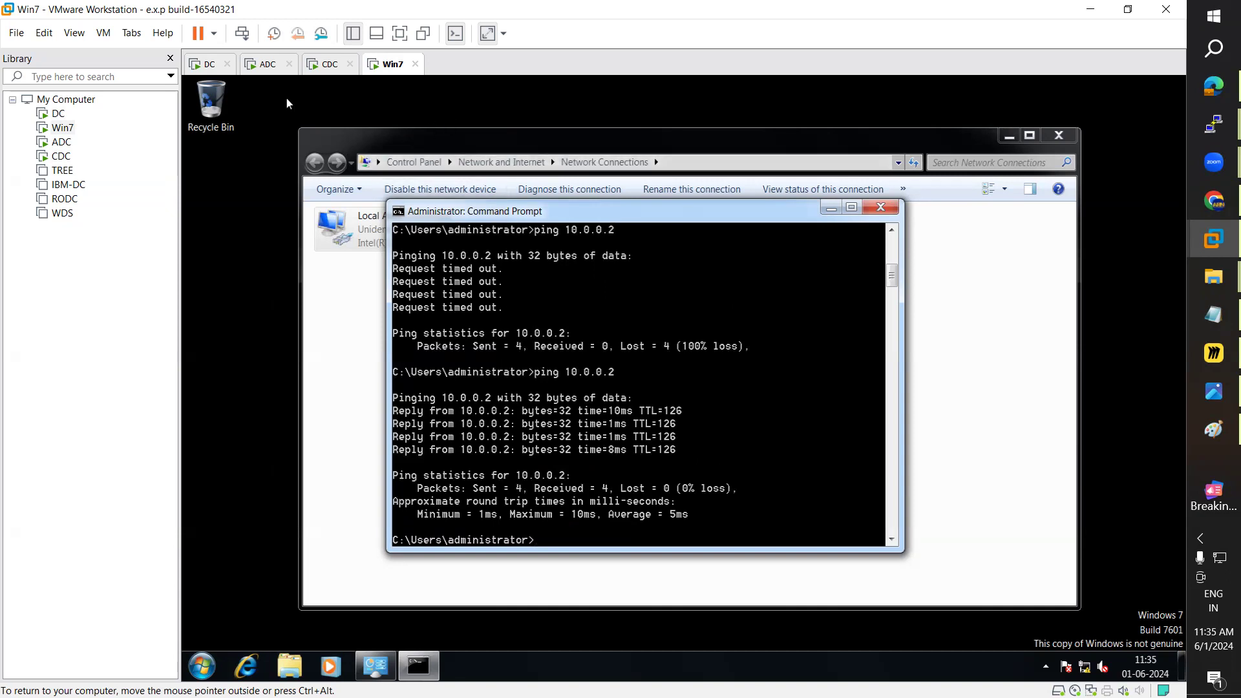
pyautogui.click(208, 65)
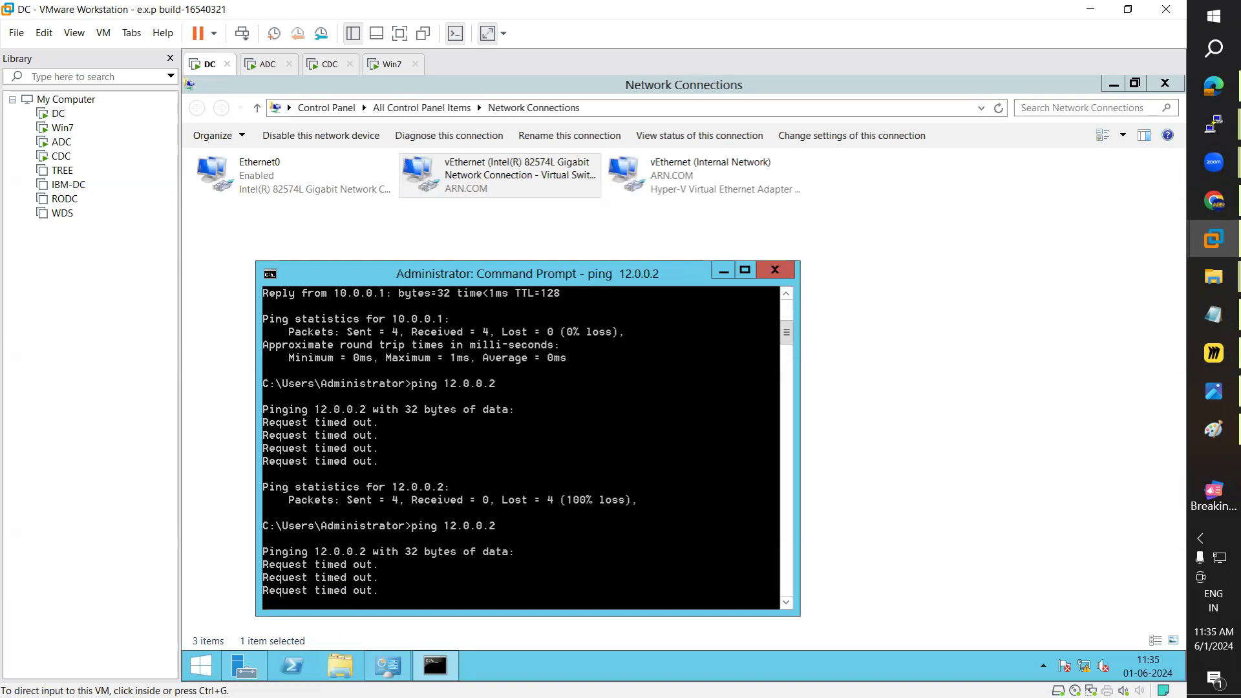
pyautogui.click(201, 665)
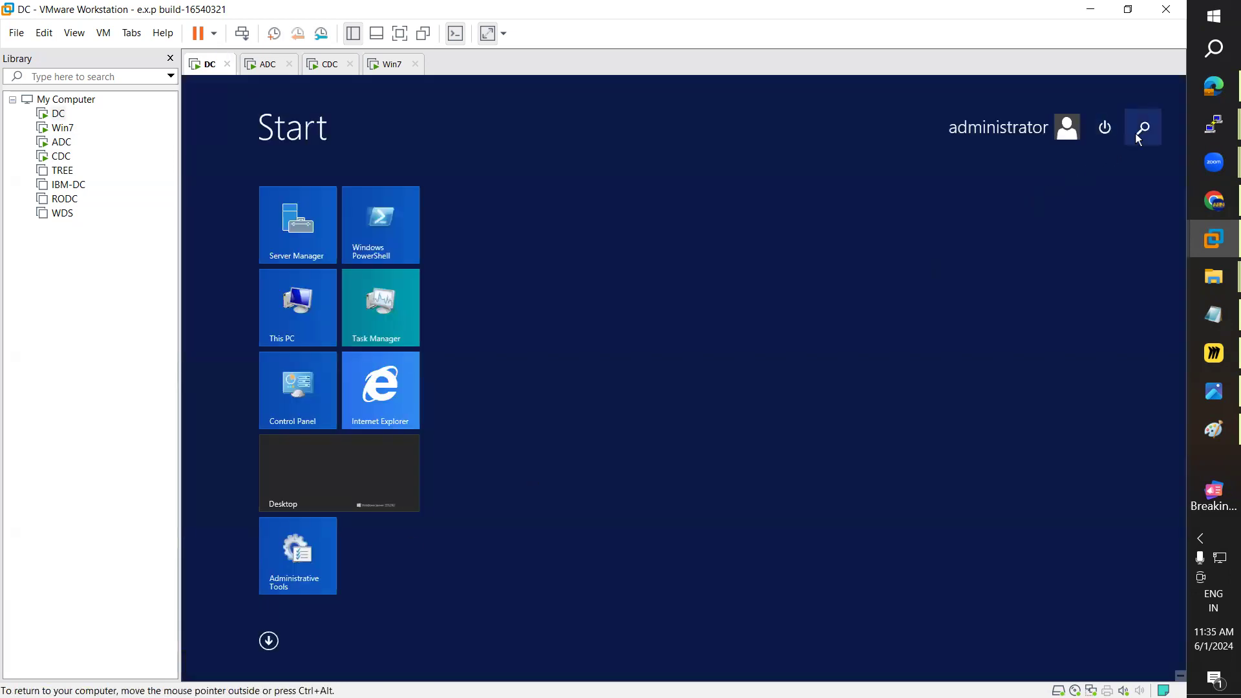
pyautogui.click(392, 64)
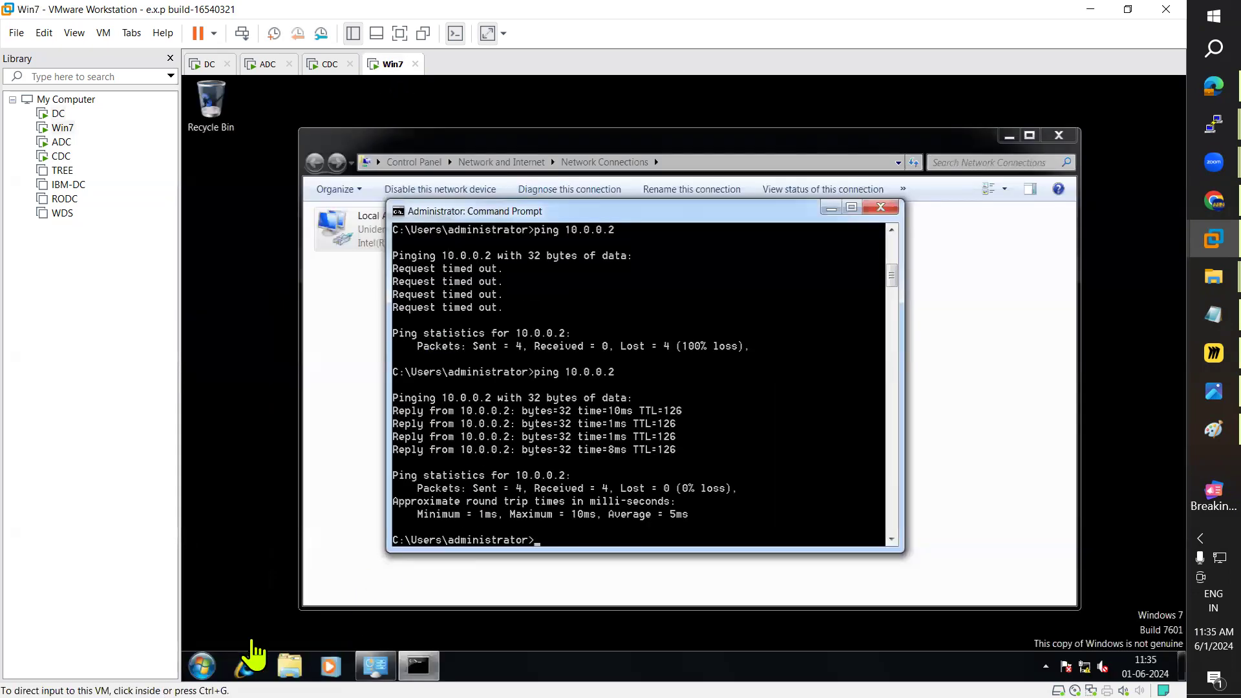
# Step: Turn off Windows Firewall on Win7 for domain, home/work and public networks via firewall.cpl
pyautogui.click(202, 665)
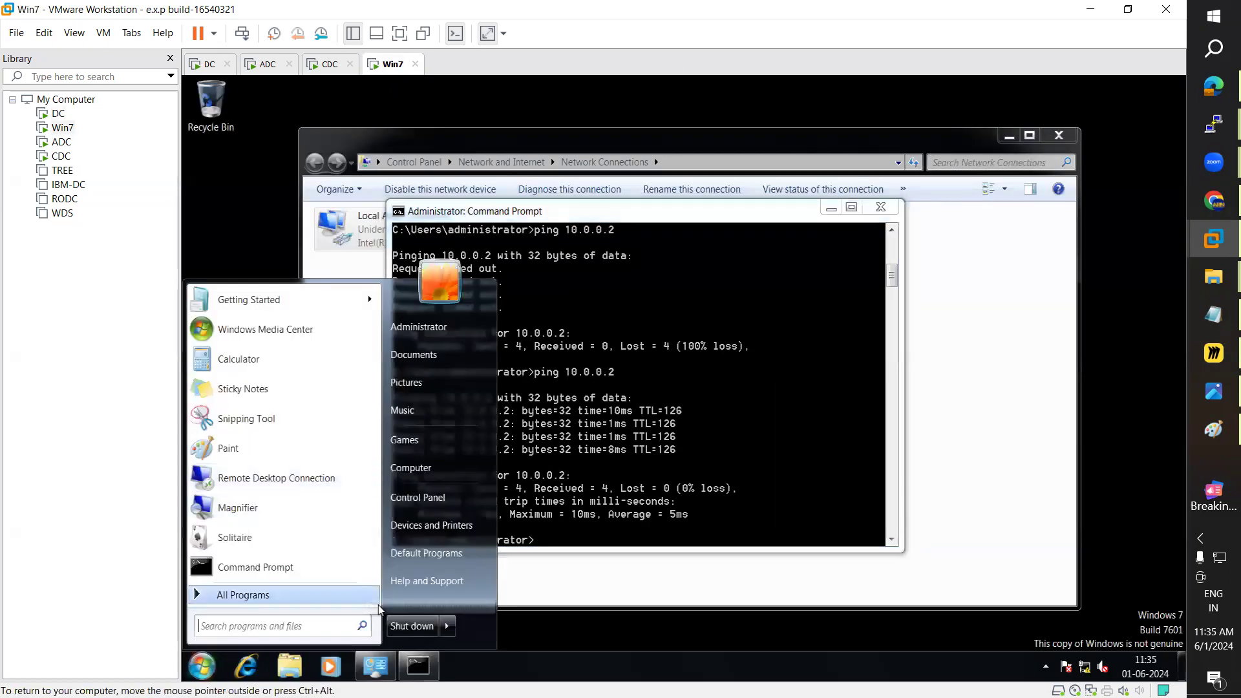
pyautogui.write('firewall')
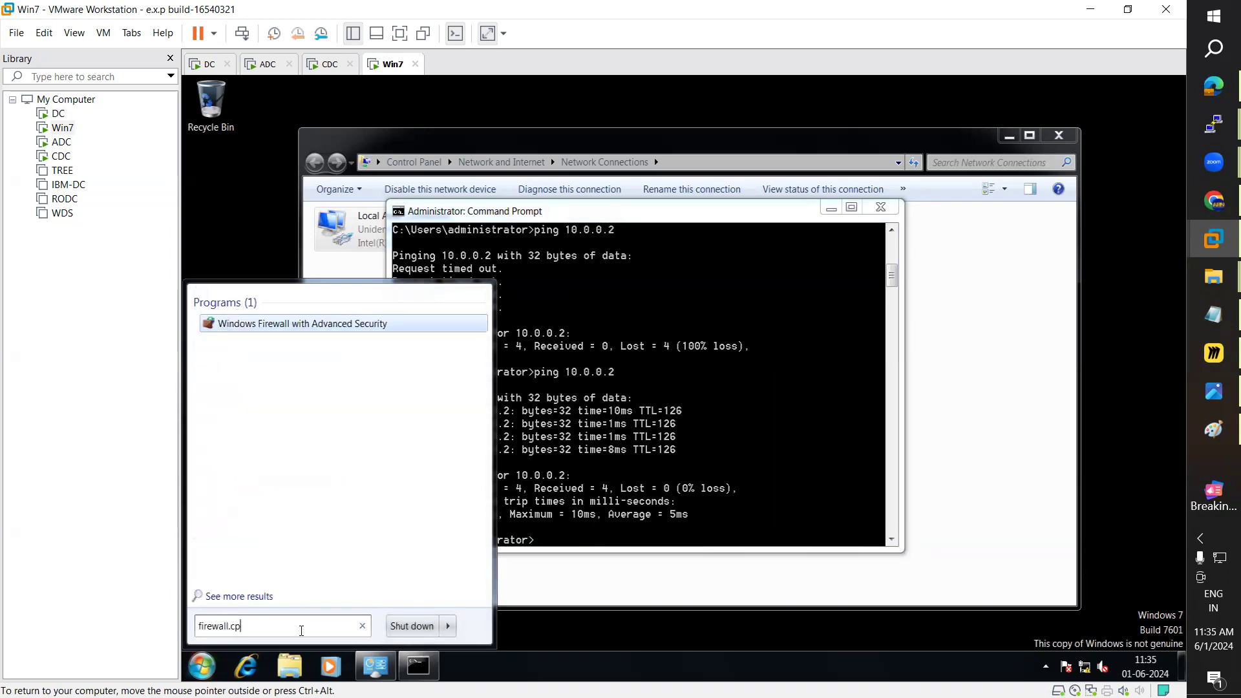
pyautogui.write('.cp')
pyautogui.press('Return')
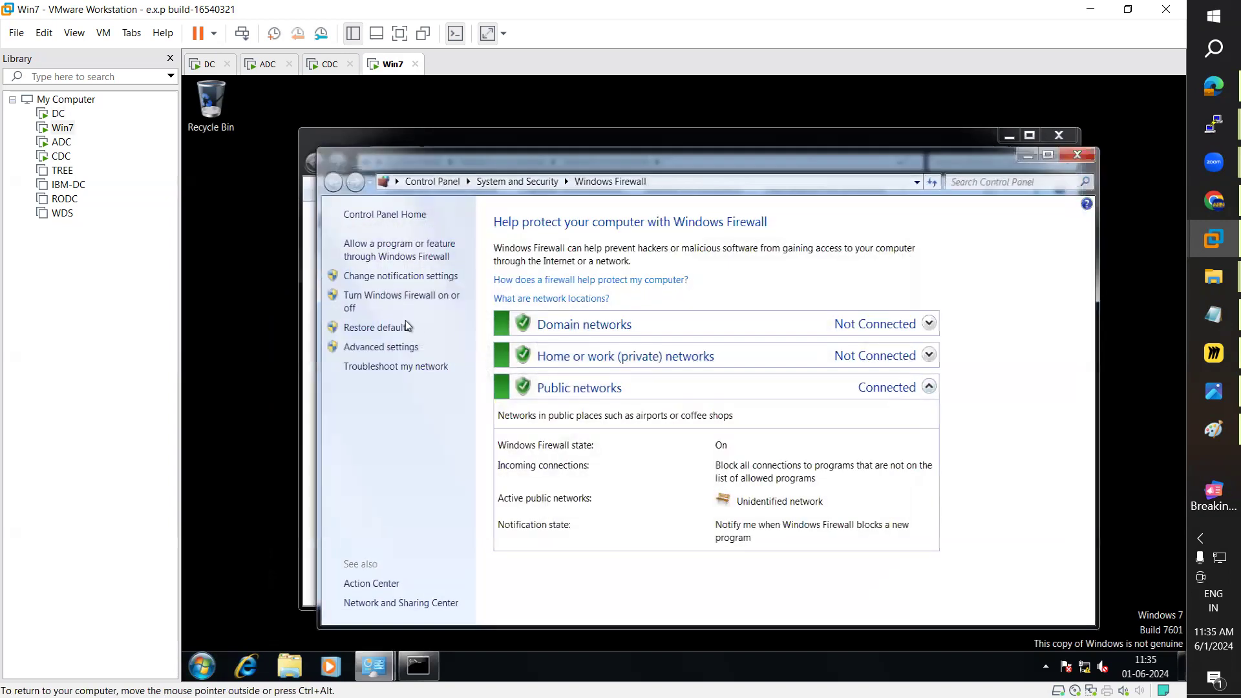
pyautogui.click(387, 300)
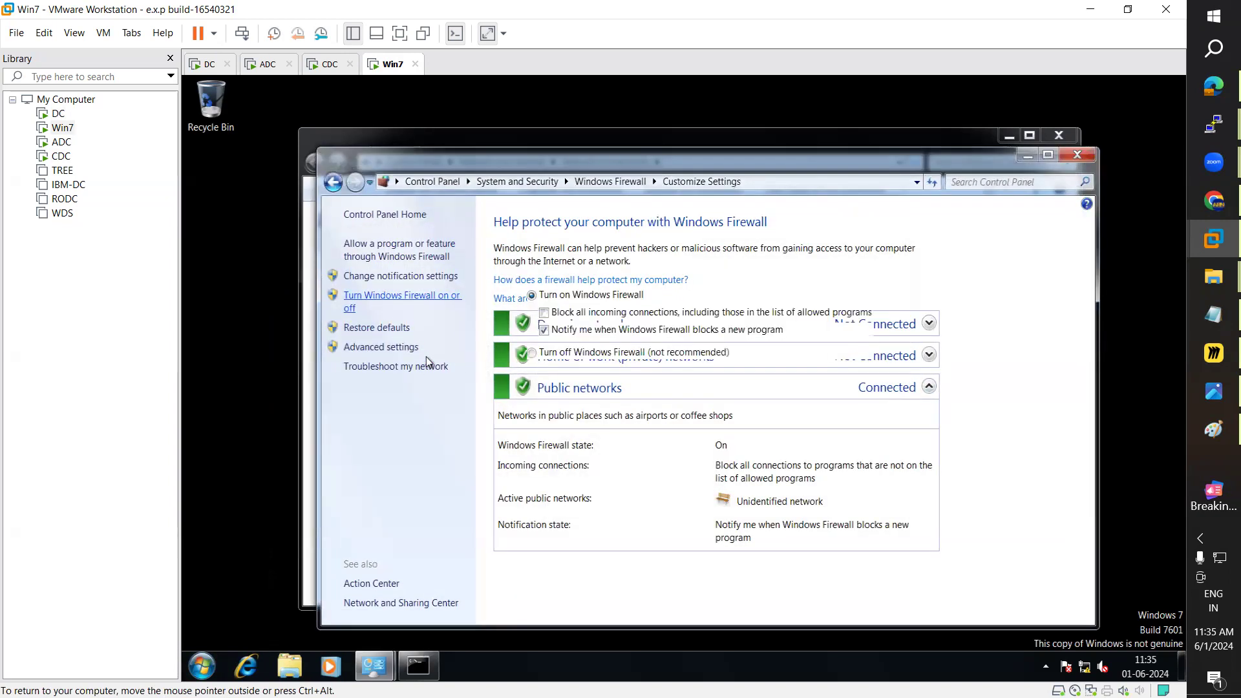
pyautogui.click(532, 353)
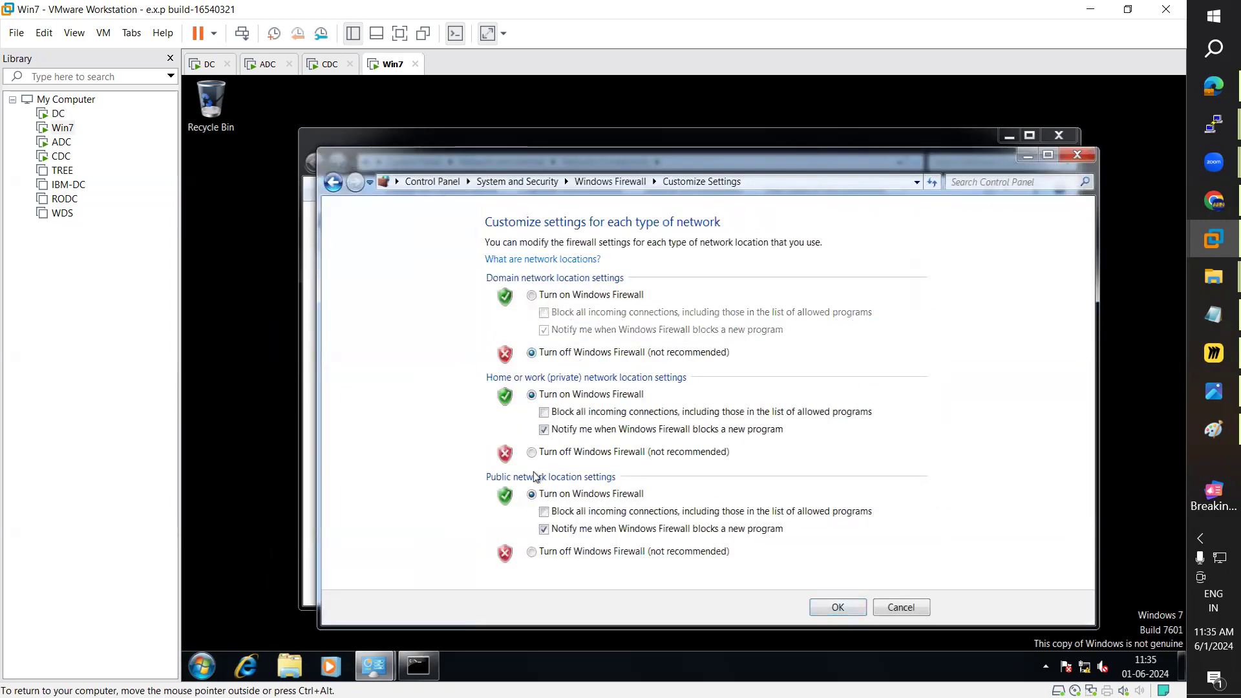
pyautogui.click(531, 452)
pyautogui.click(531, 551)
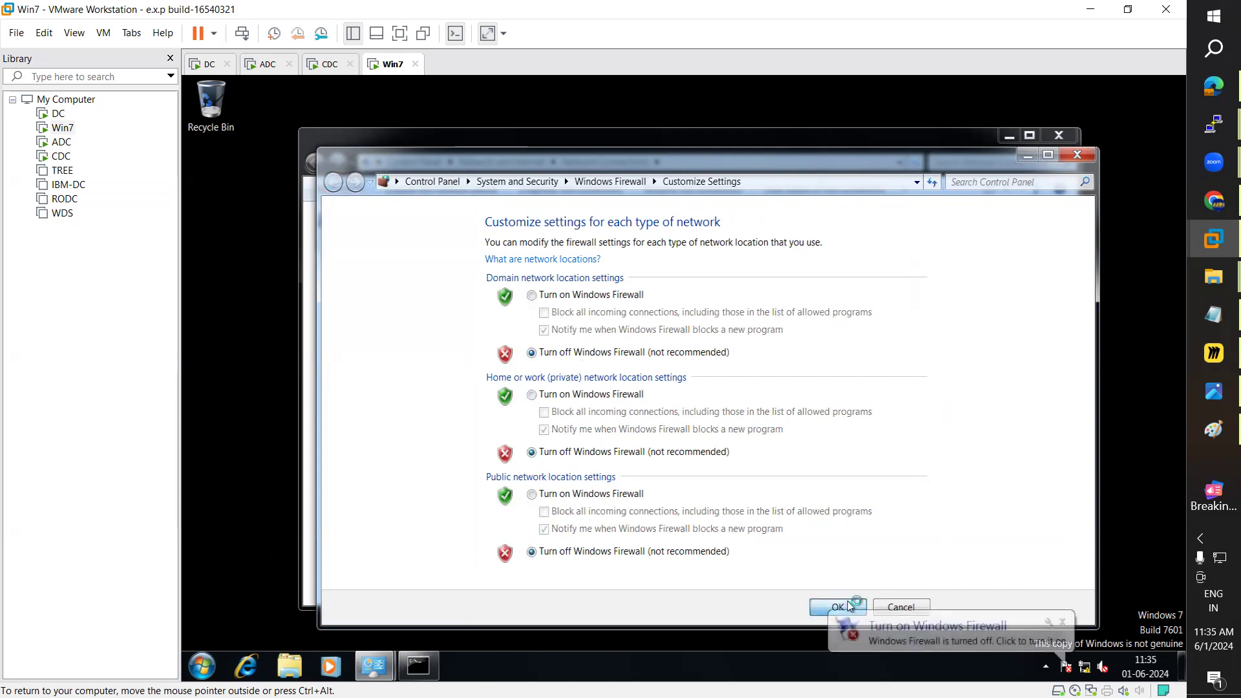
pyautogui.click(1075, 156)
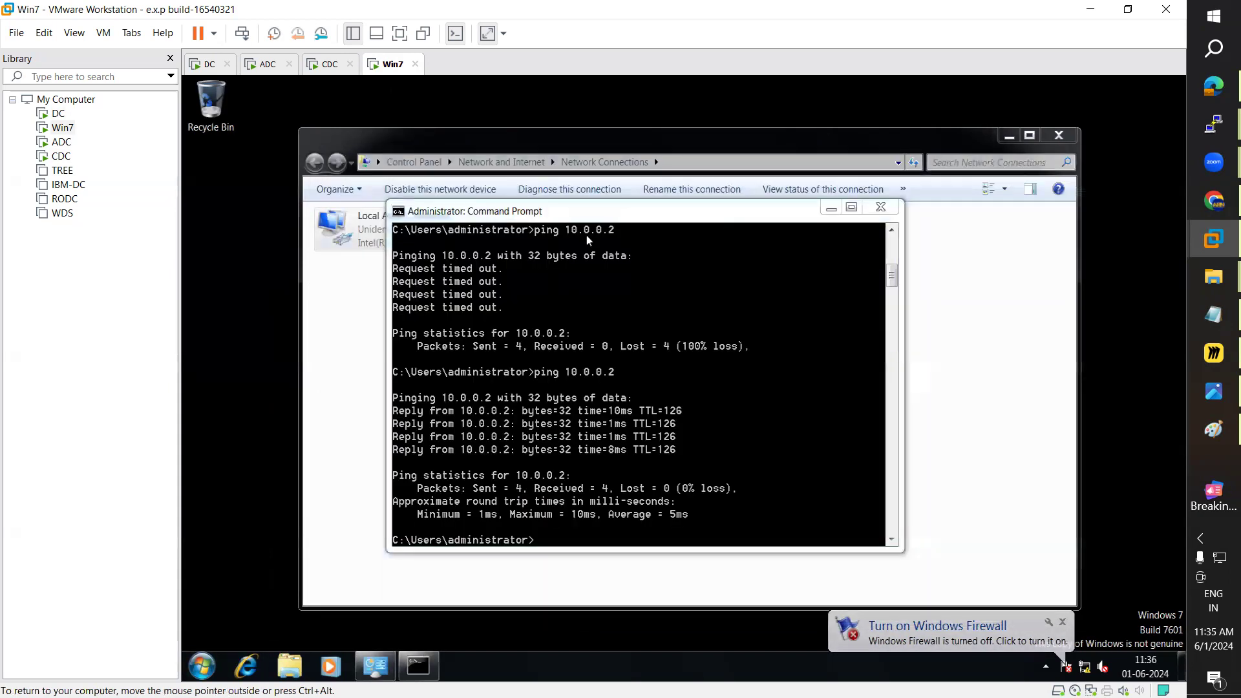
# Step: Rerun ping 12.0.0.2 on DC, now getting 4 of 4 replies
pyautogui.click(210, 64)
pyautogui.press('Up')
pyautogui.press('Return')
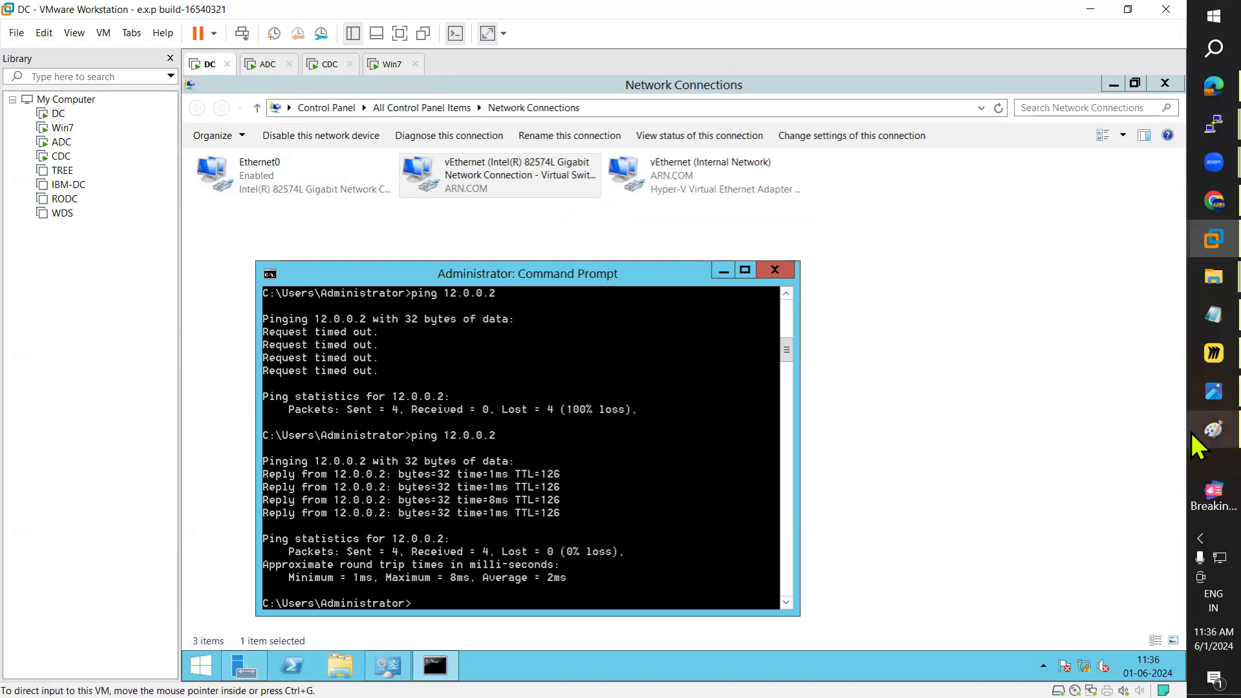
pyautogui.click(1210, 430)
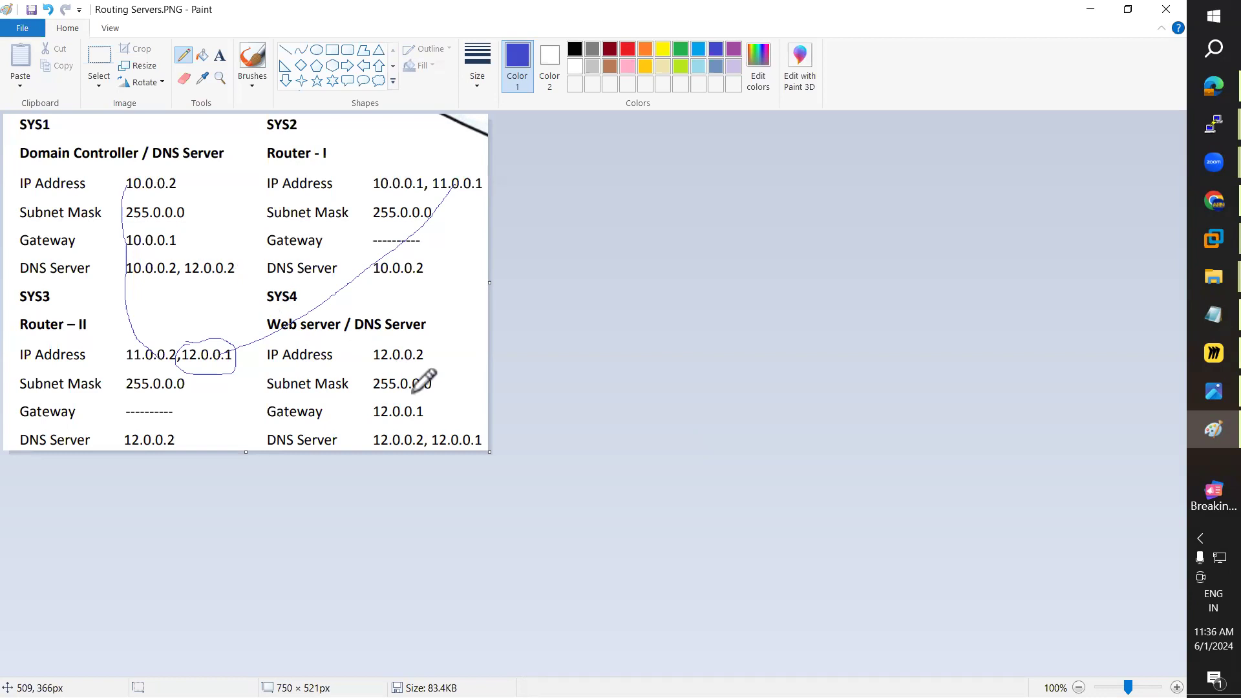
# Step: Start a continuous ping 12.0.0.2 -t on DC
pyautogui.click(1089, 9)
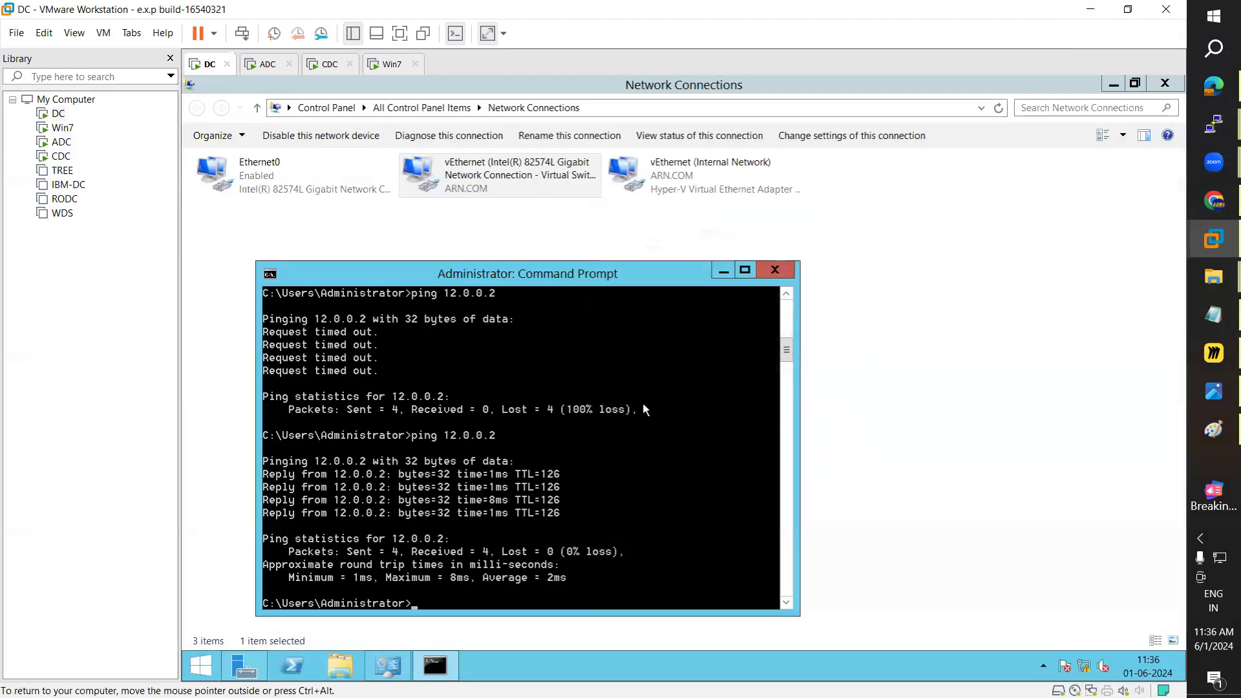
pyautogui.press('Up')
pyautogui.write('-t')
pyautogui.press('Return')
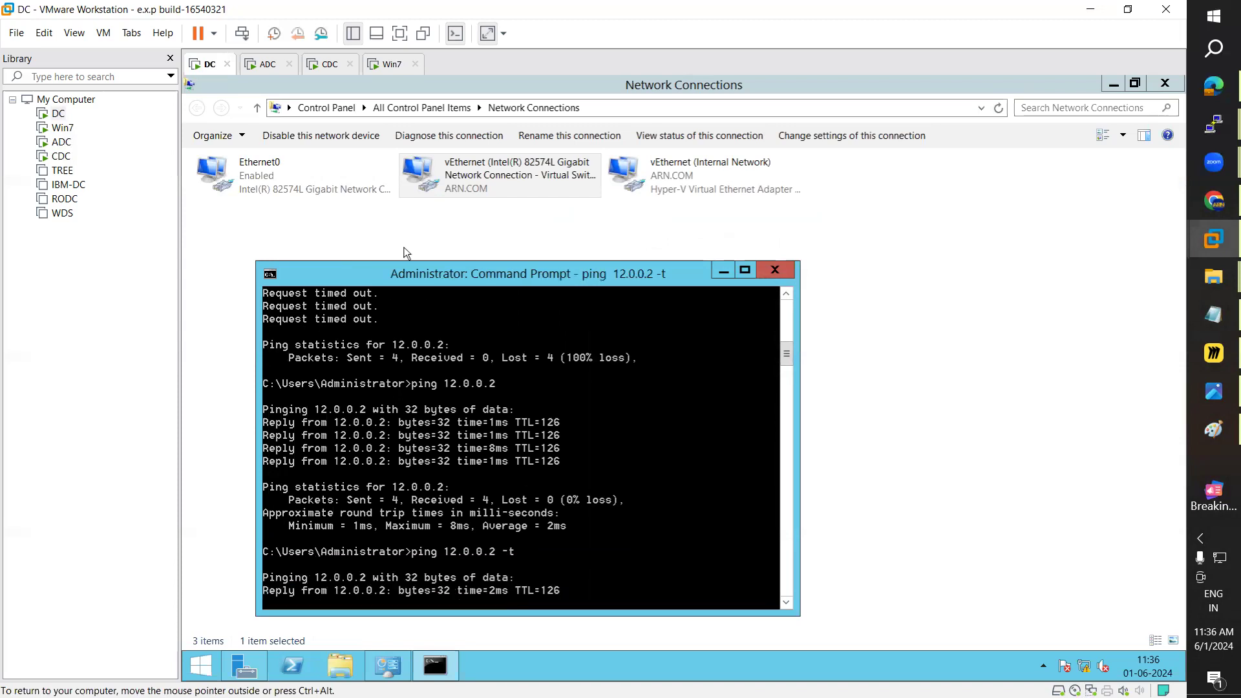
# Step: Start a continuous ping 10.0.0.2 -t on Win7, then select ADC's 12.0.0.0 static route
pyautogui.click(387, 64)
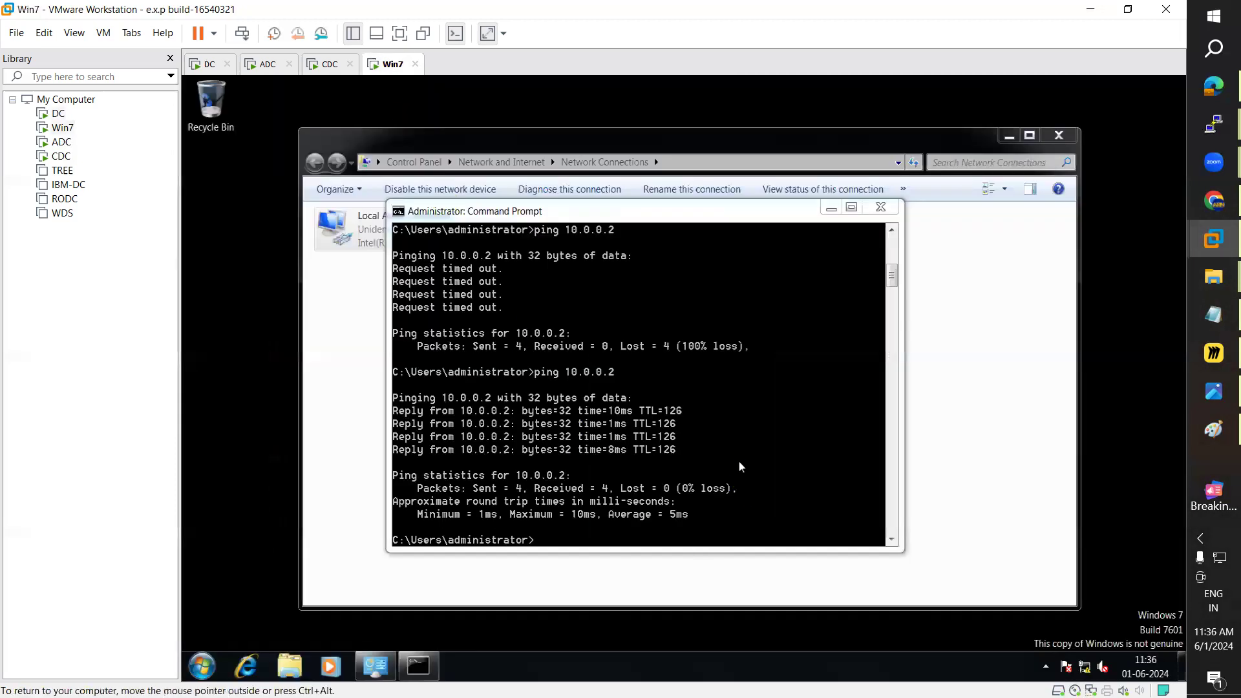
pyautogui.click(617, 443)
pyautogui.press('Up')
pyautogui.write('-t')
pyautogui.press('Return')
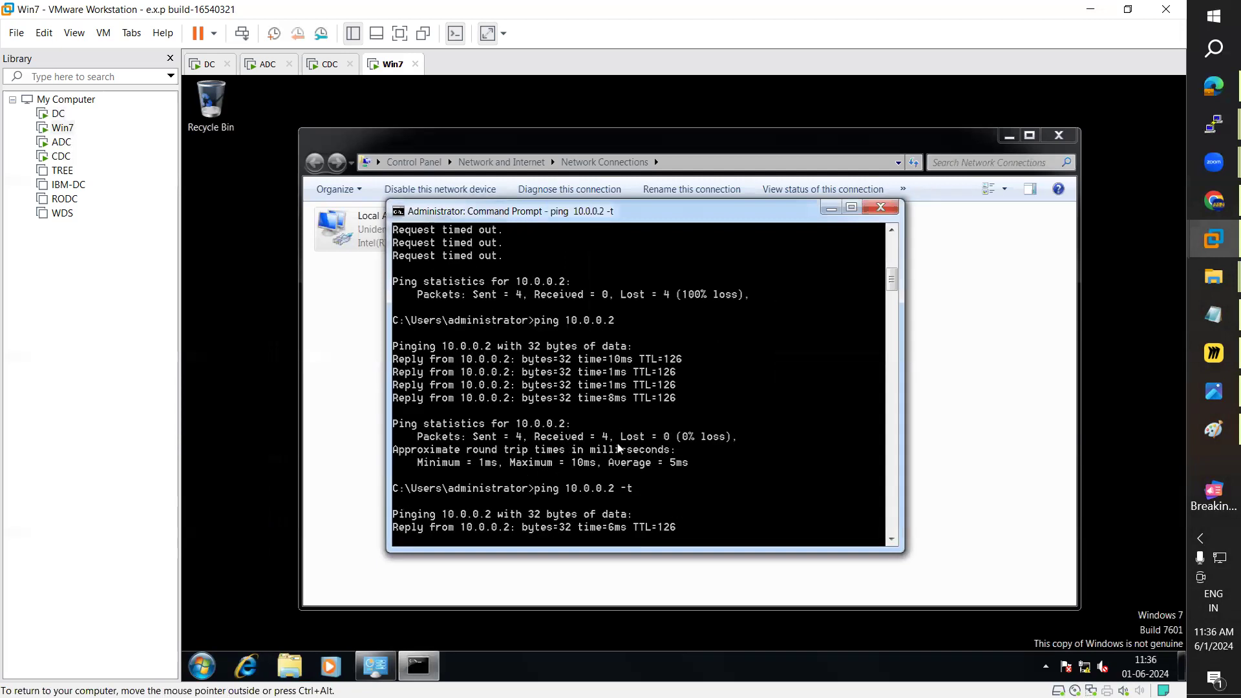
pyautogui.click(265, 64)
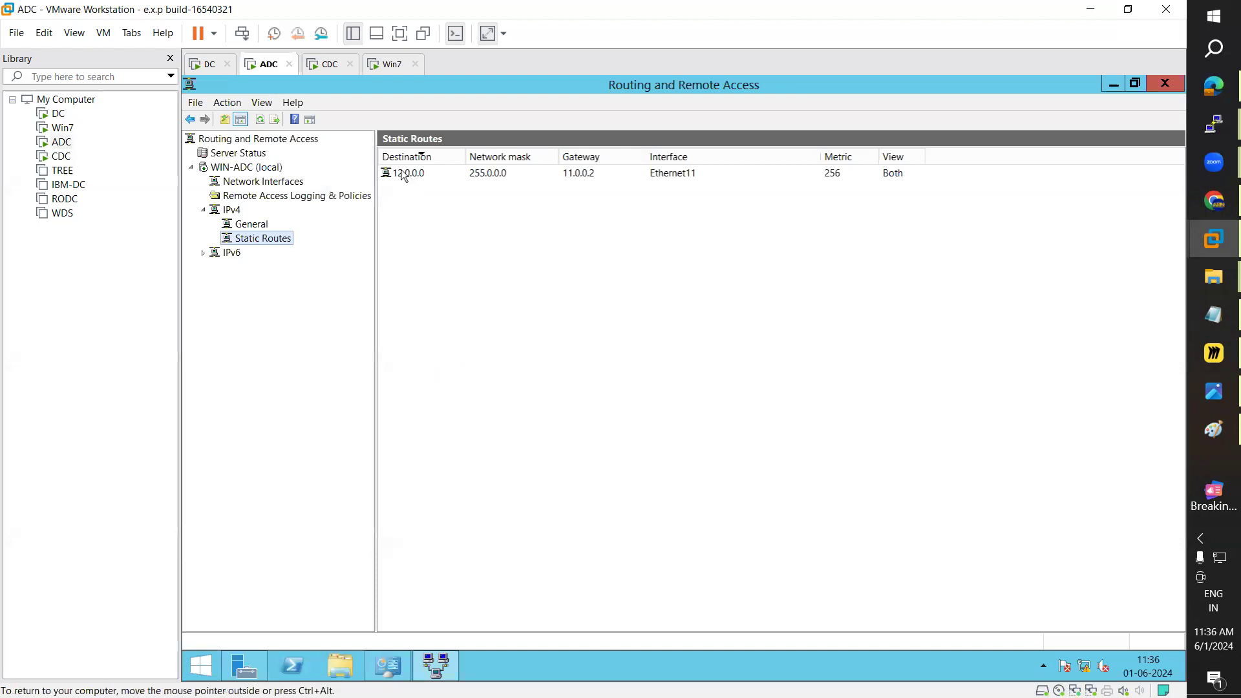
pyautogui.click(403, 175)
# Step: Confirm the continuous pings on DC and Win7 are still getting replies
pyautogui.rightClick(402, 172)
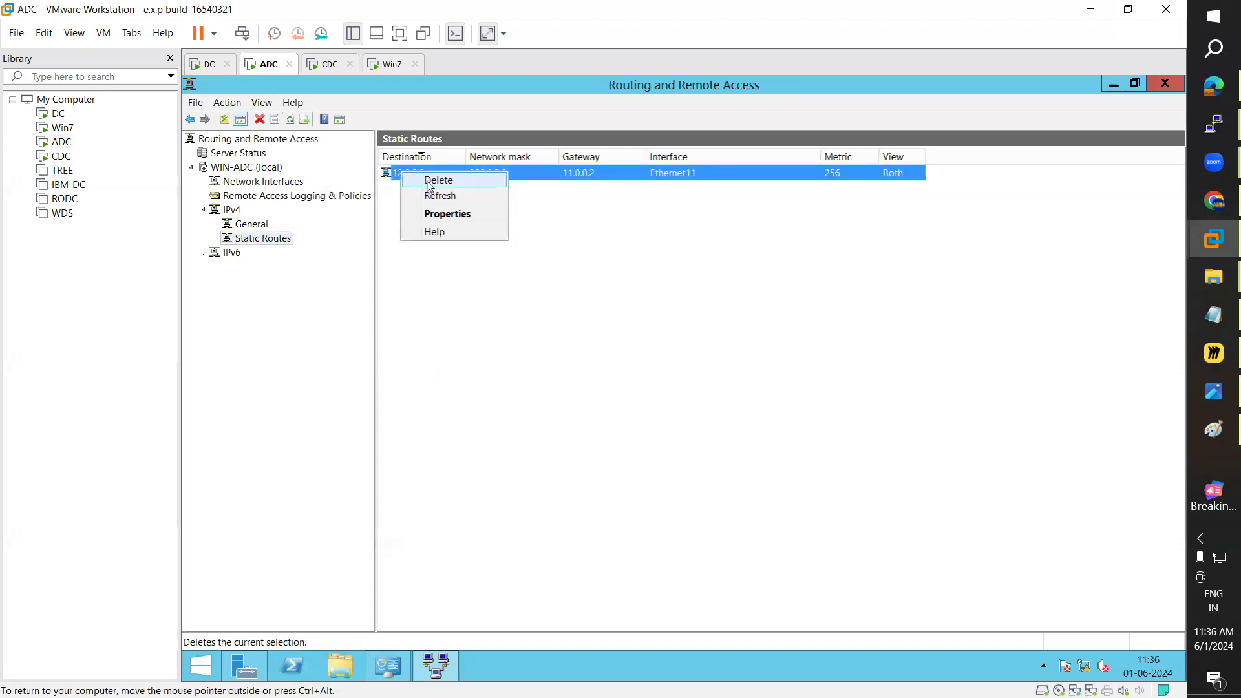
pyautogui.click(206, 65)
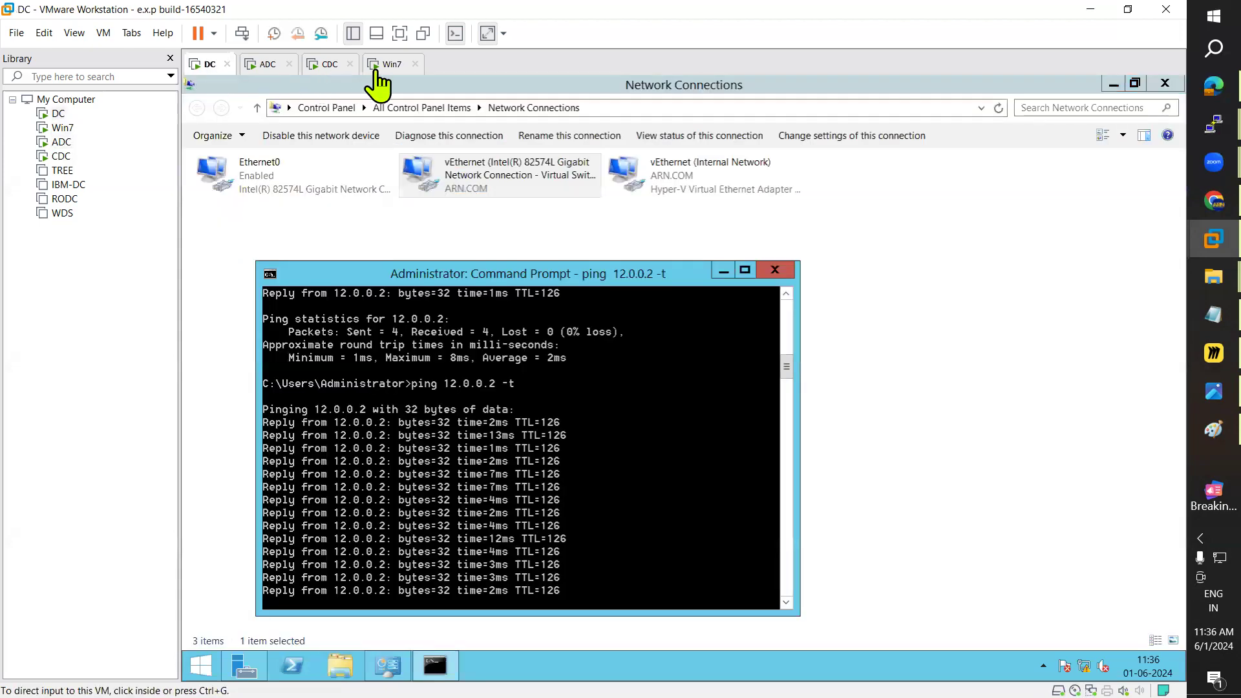
pyautogui.click(377, 72)
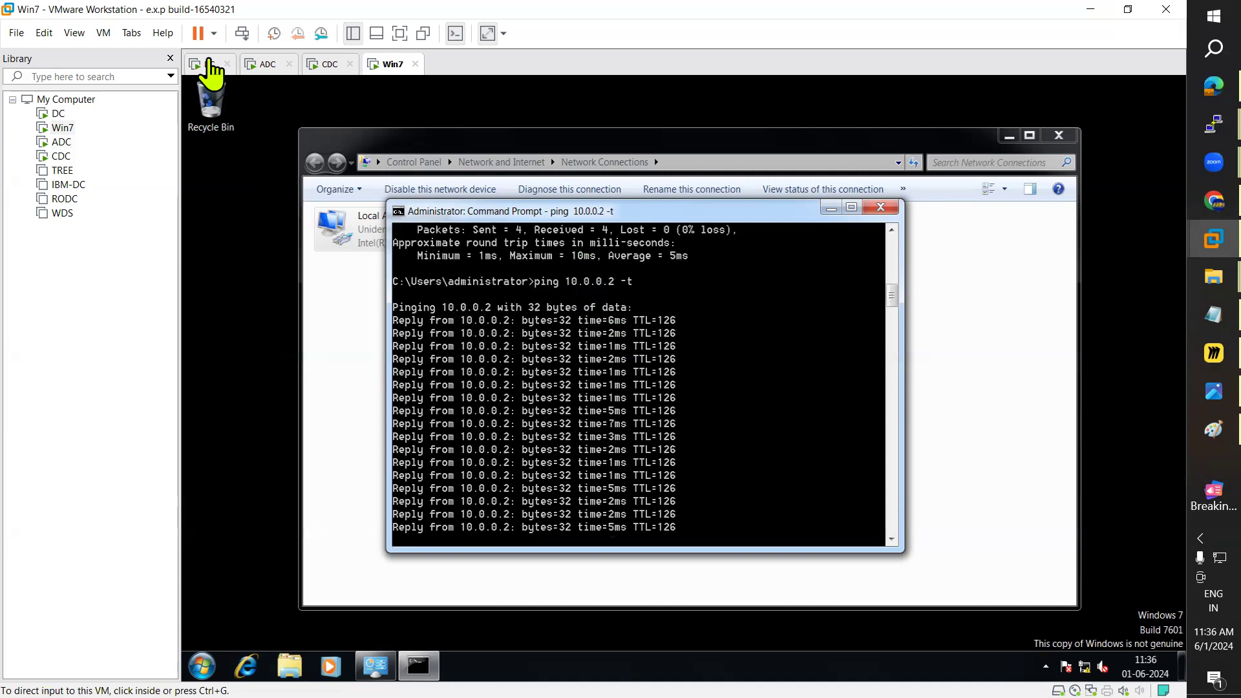
pyautogui.click(206, 64)
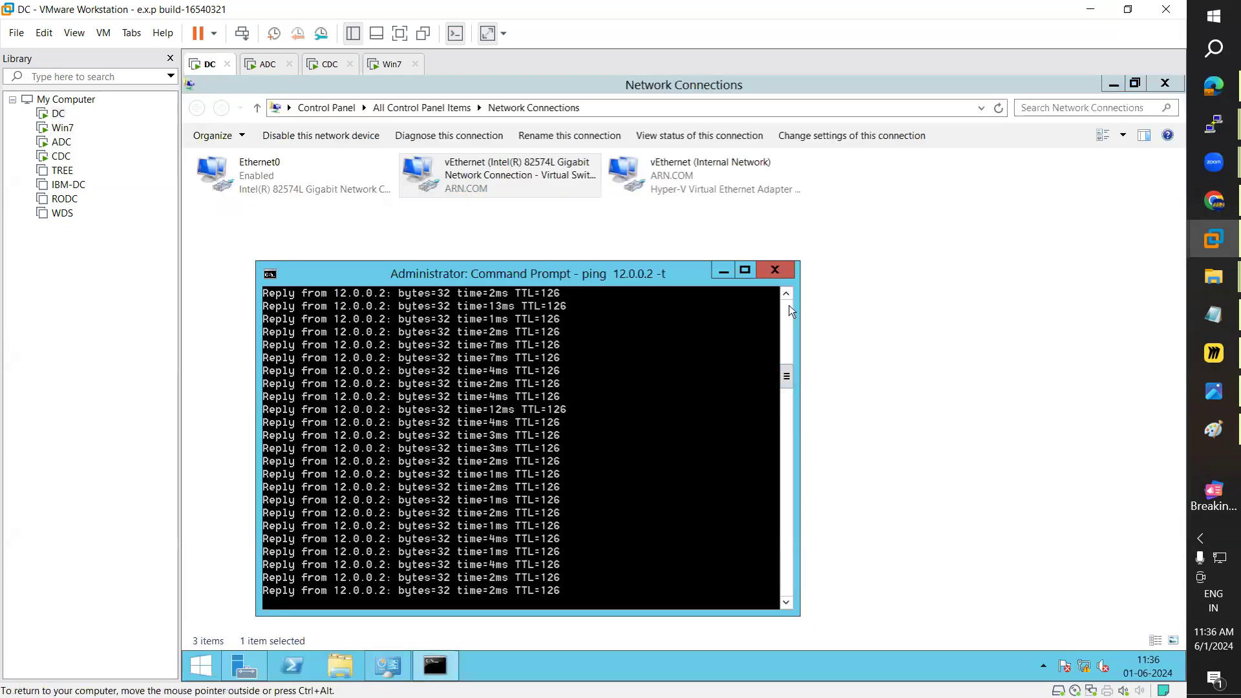
pyautogui.moveTo(787, 377); pyautogui.dragTo(788, 312)
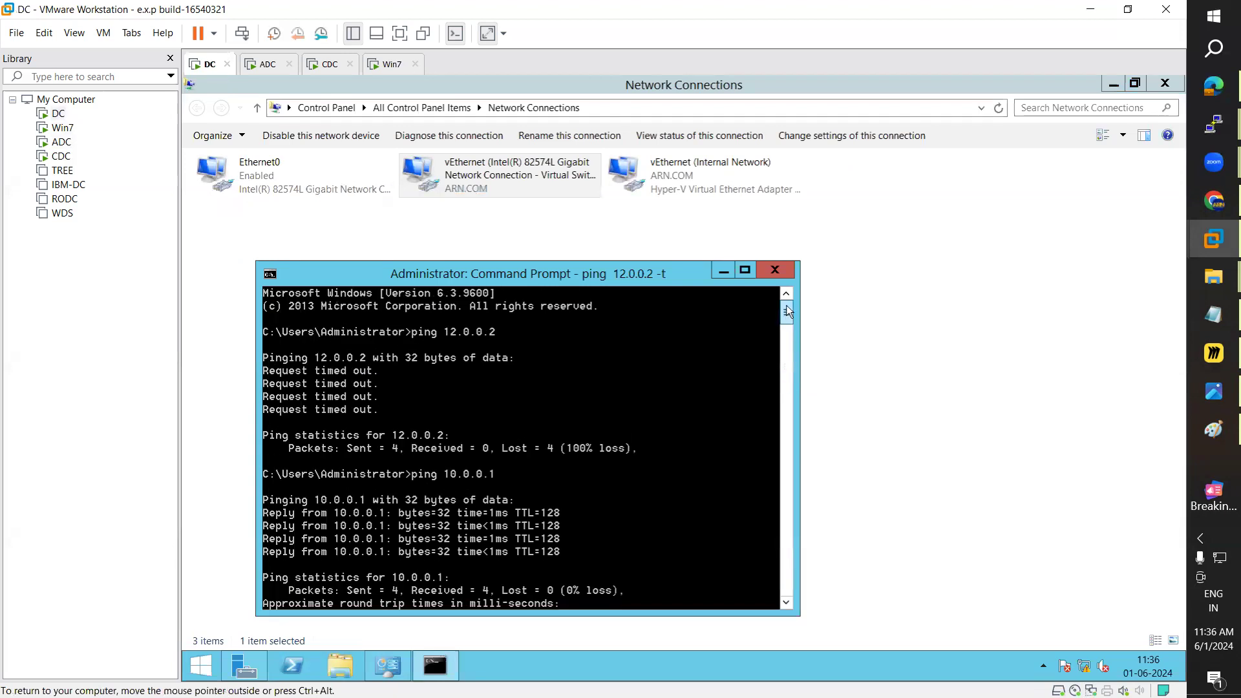
pyautogui.moveTo(787, 390)
pyautogui.mouseDown()
pyautogui.moveTo(791, 358)
pyautogui.moveTo(792, 369)
pyautogui.mouseUp()
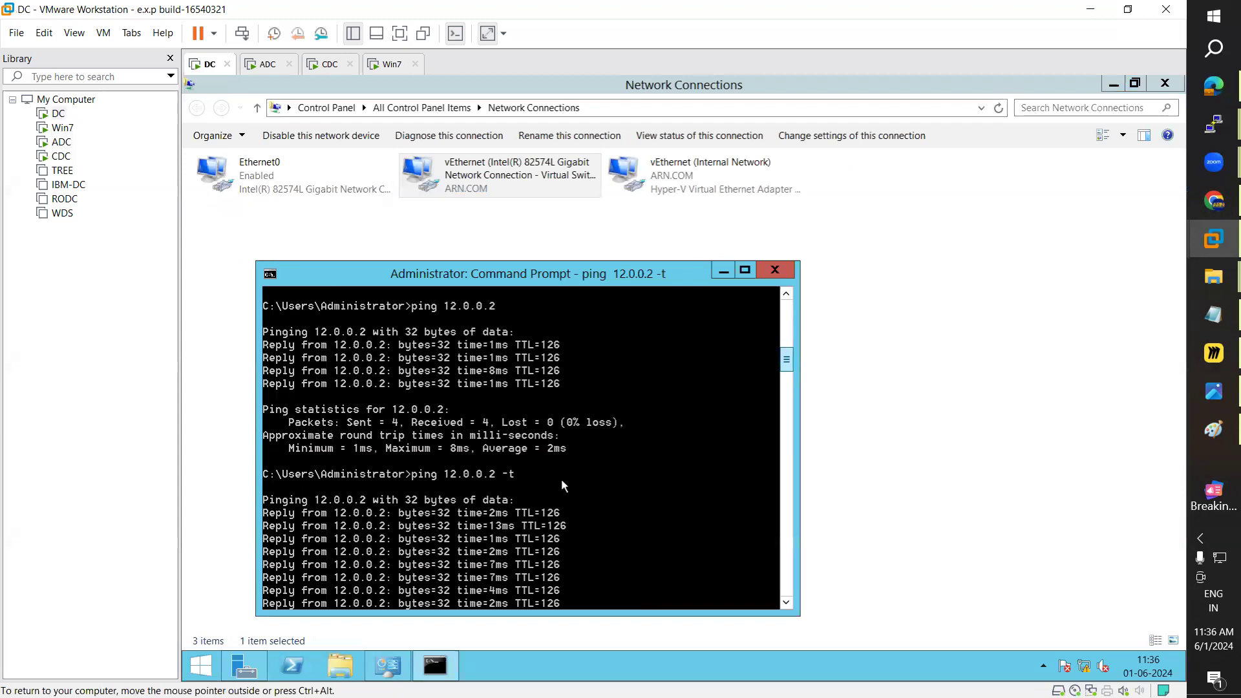
pyautogui.moveTo(789, 371); pyautogui.dragTo(789, 364)
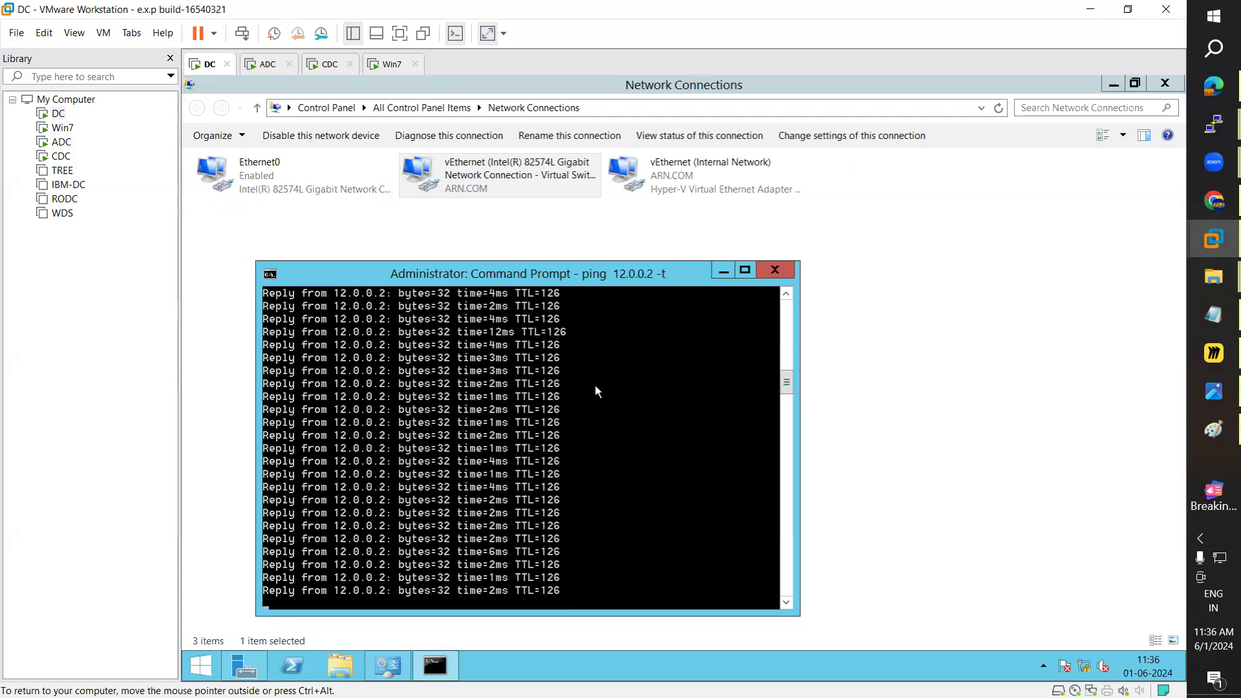
# Step: Delete ADC's 12.0.0.0 static route and CDC's static route, then see both pings time out
pyautogui.click(266, 64)
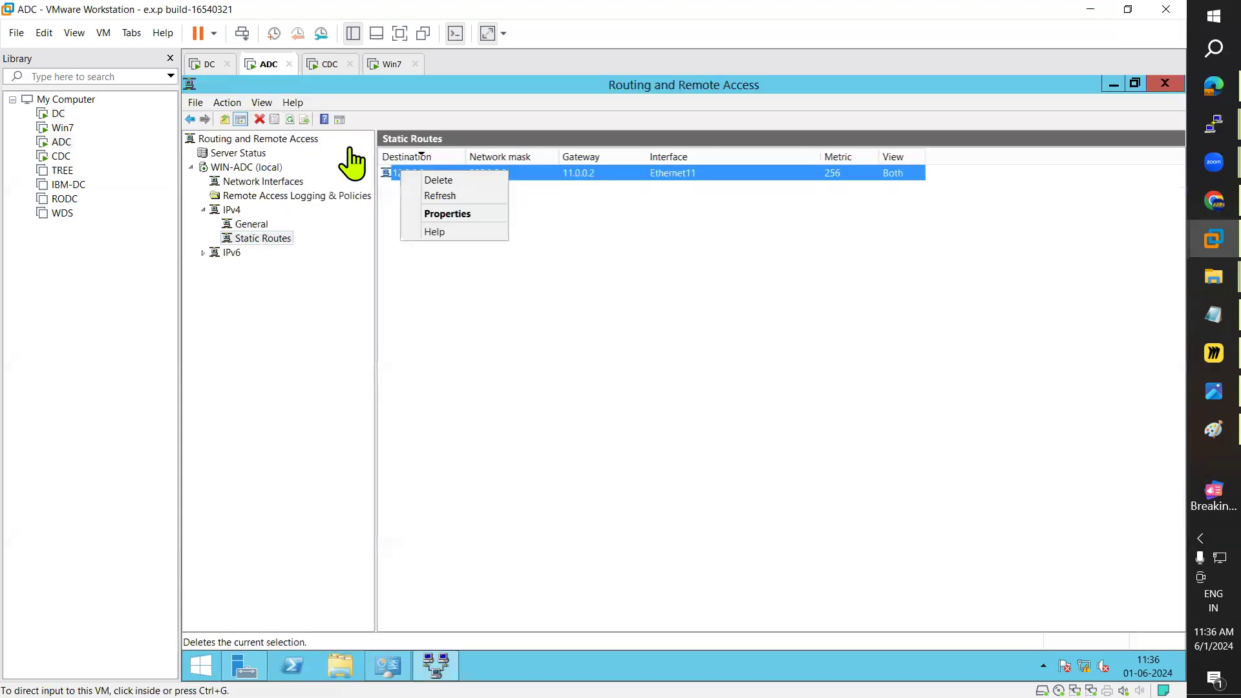
pyautogui.click(429, 181)
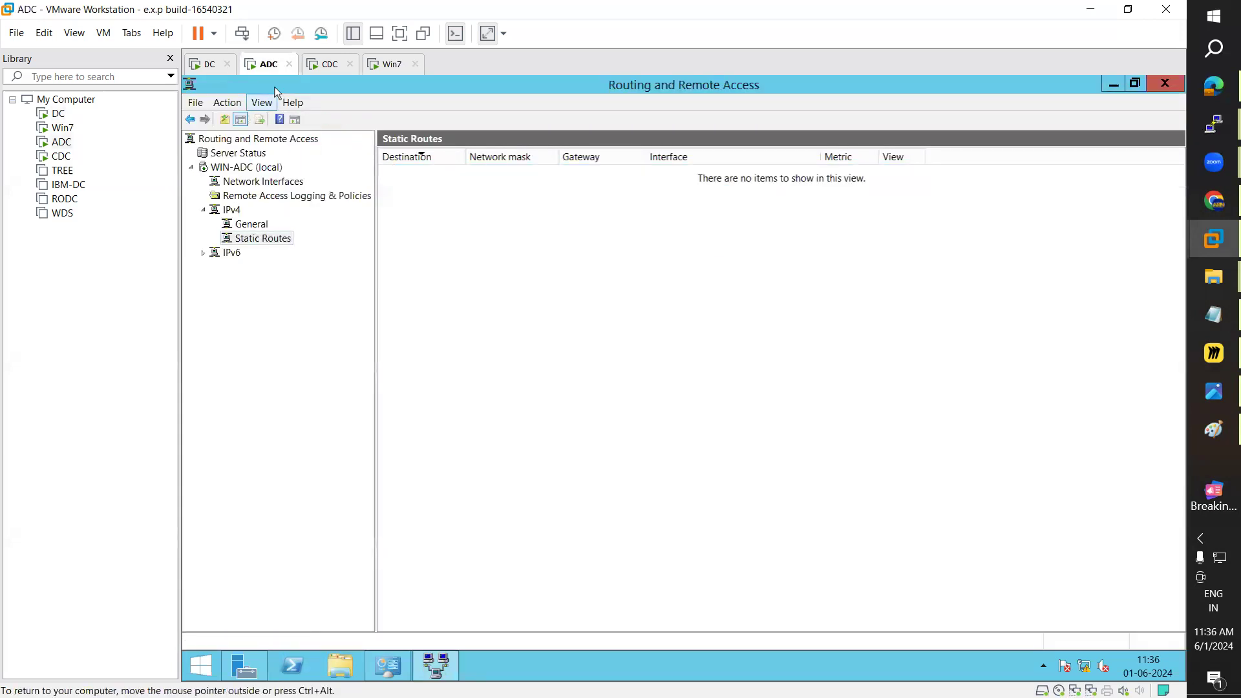
pyautogui.click(328, 64)
pyautogui.rightClick(457, 177)
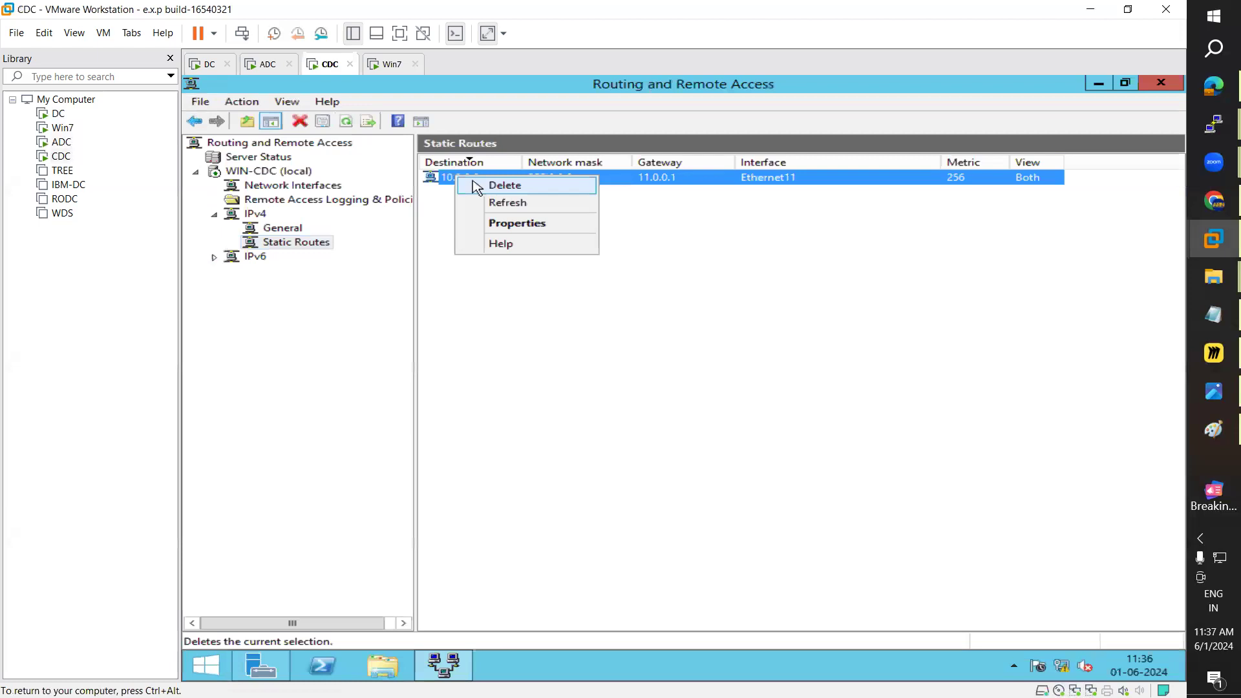
pyautogui.click(504, 186)
pyautogui.click(206, 65)
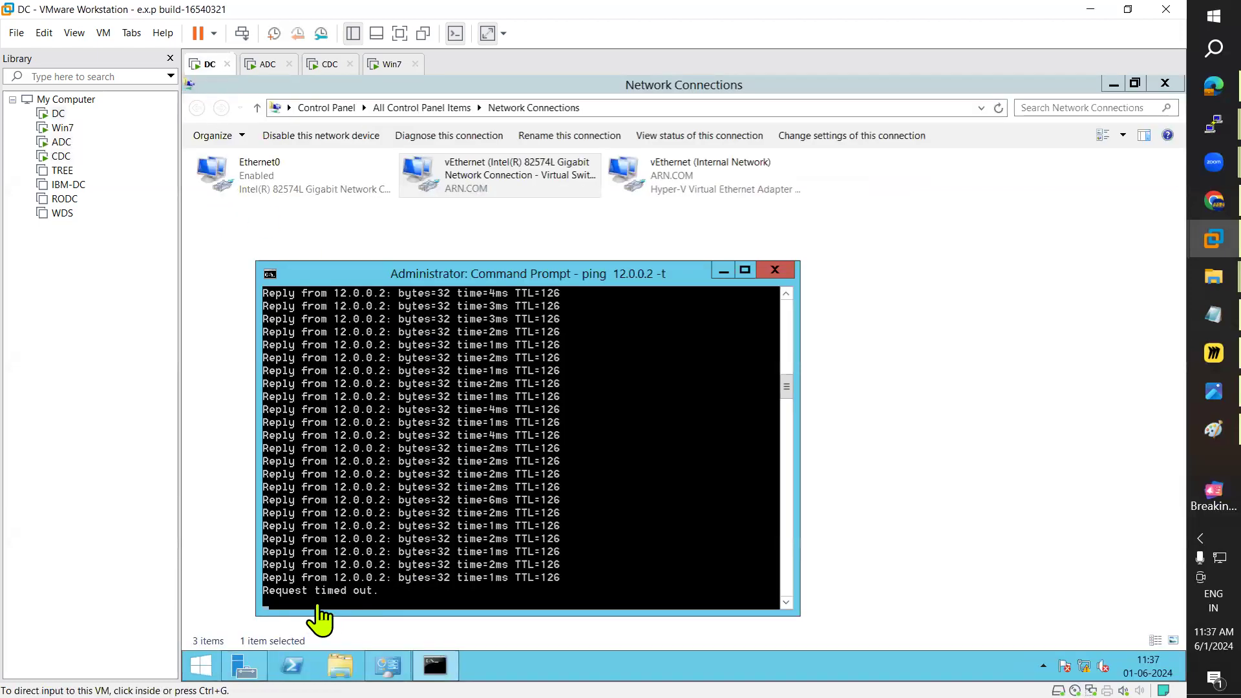
pyautogui.click(386, 65)
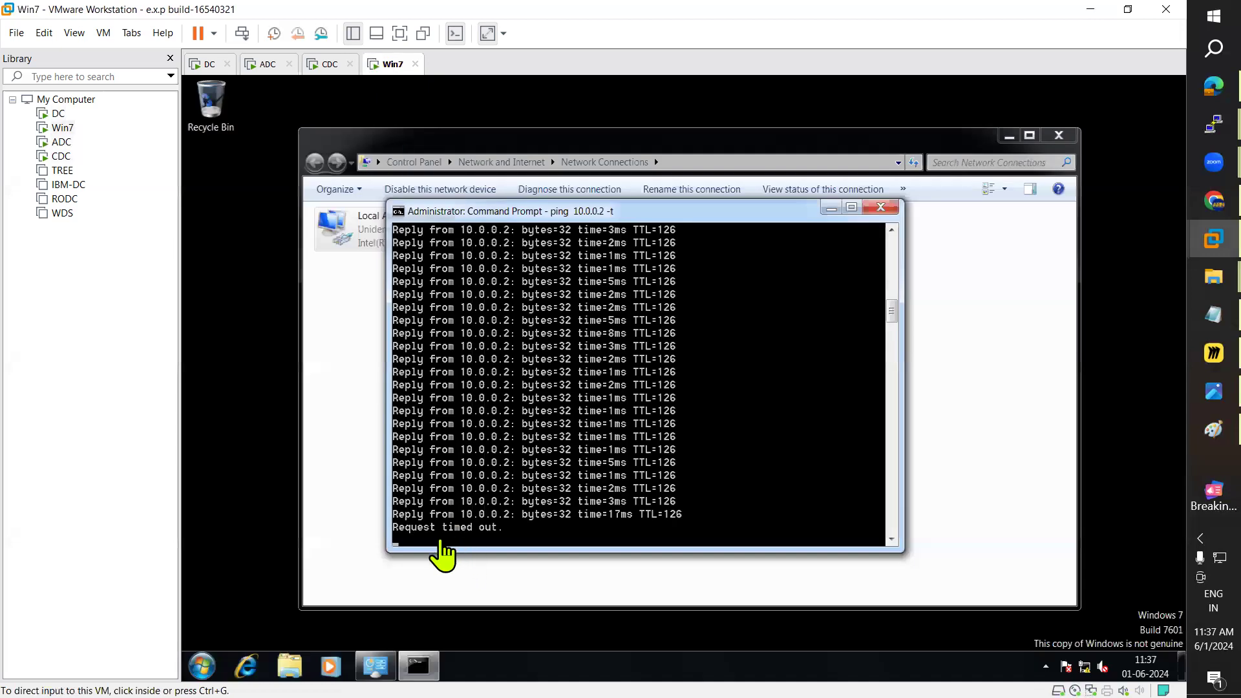
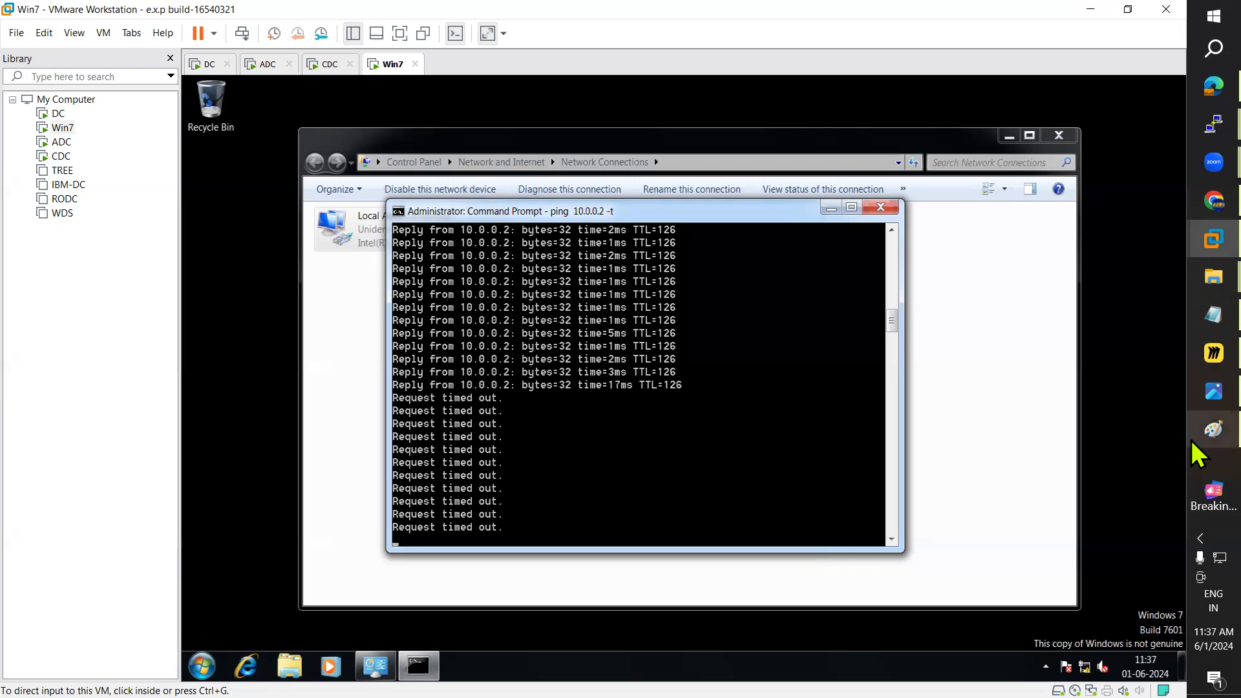
# Step: On ADC, view the network interfaces and IPv4 General list (11.0.0.1, 10.0.0.1) in Routing and Remote Access
pyautogui.click(261, 65)
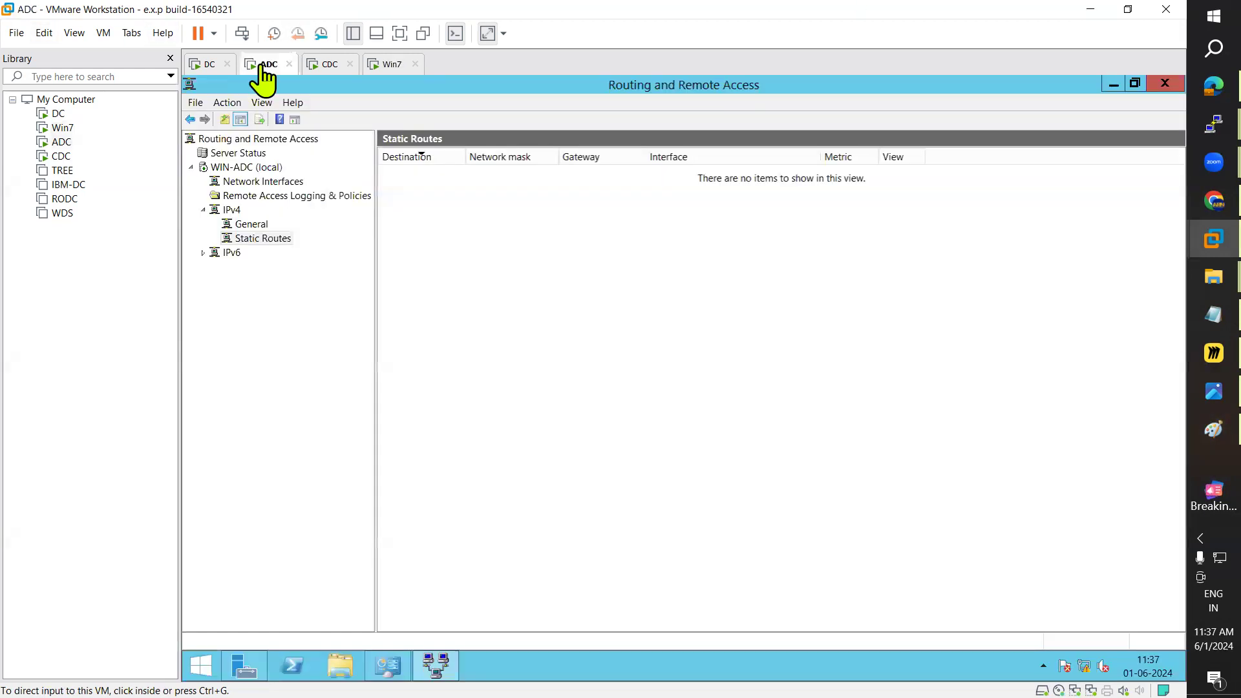
pyautogui.click(207, 215)
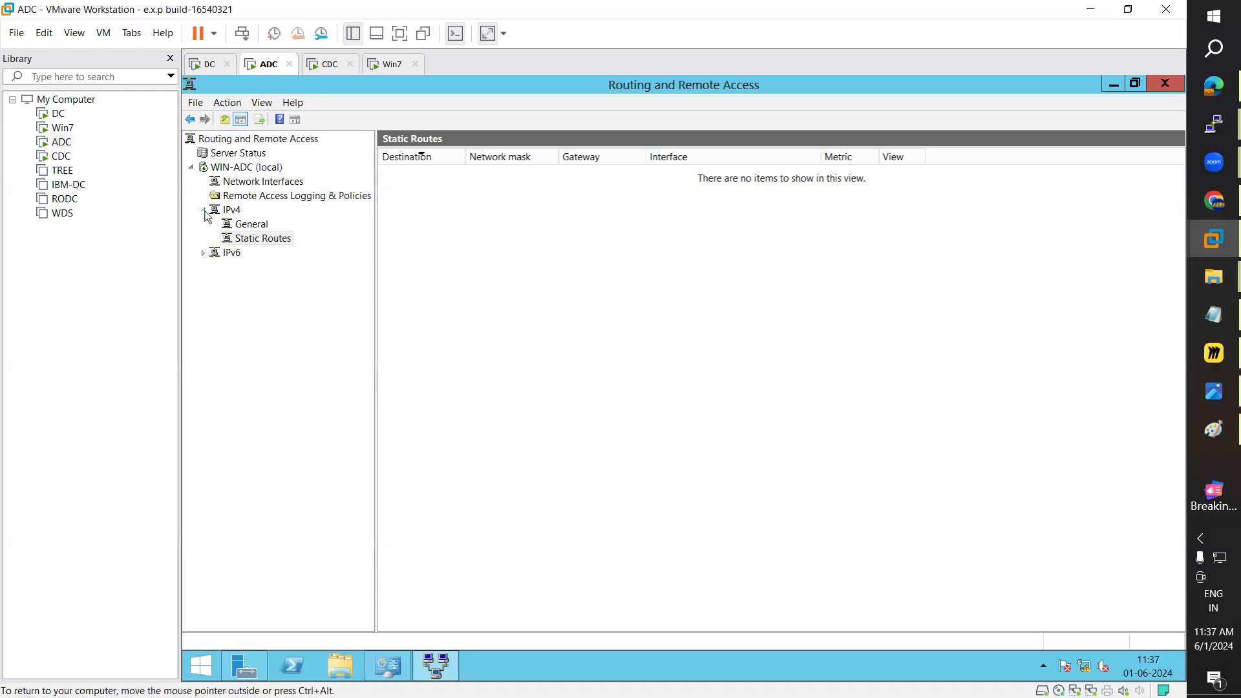
pyautogui.click(204, 211)
pyautogui.click(249, 182)
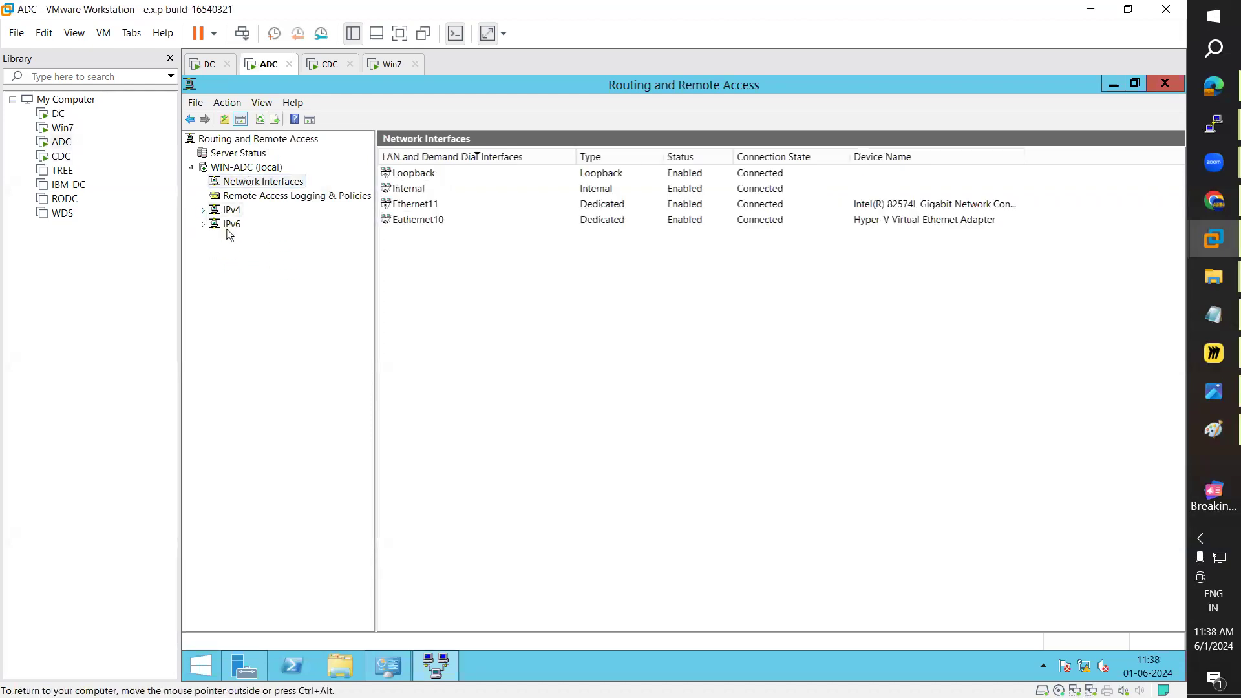
pyautogui.click(203, 210)
pyautogui.click(252, 225)
pyautogui.rightClick(248, 224)
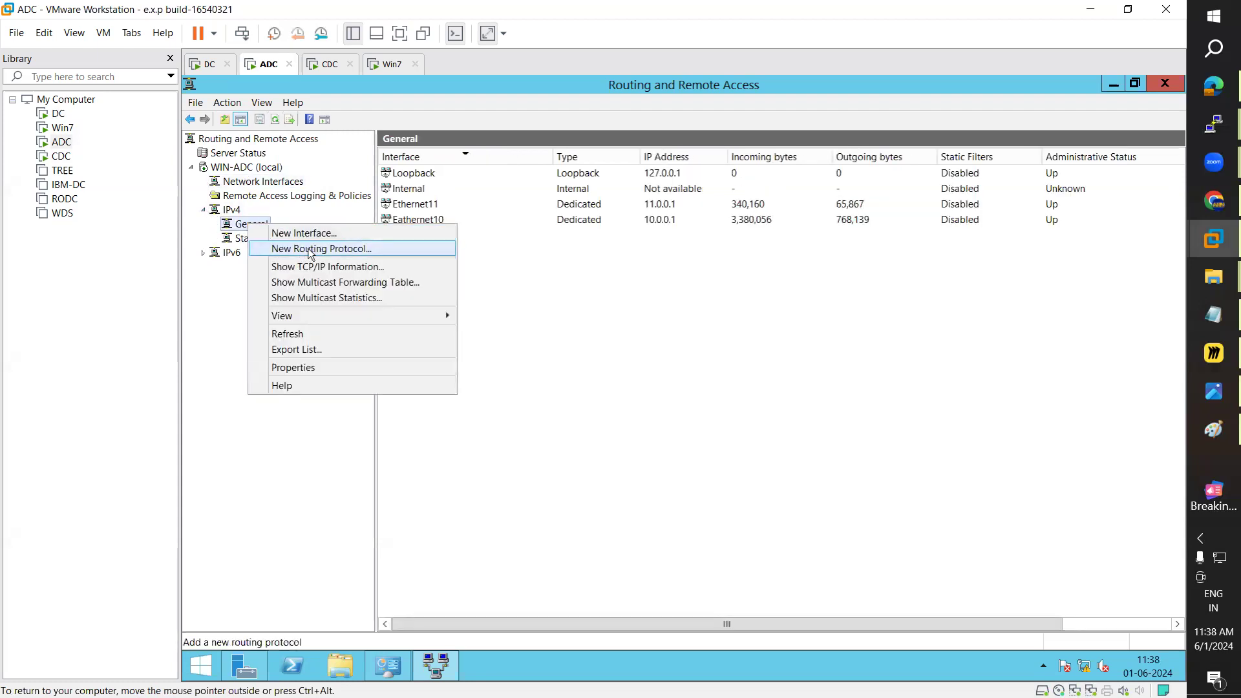
# Step: Add NAT as a new IPv4 routing protocol on ADC, then select the Eathernet10 interface
pyautogui.click(311, 249)
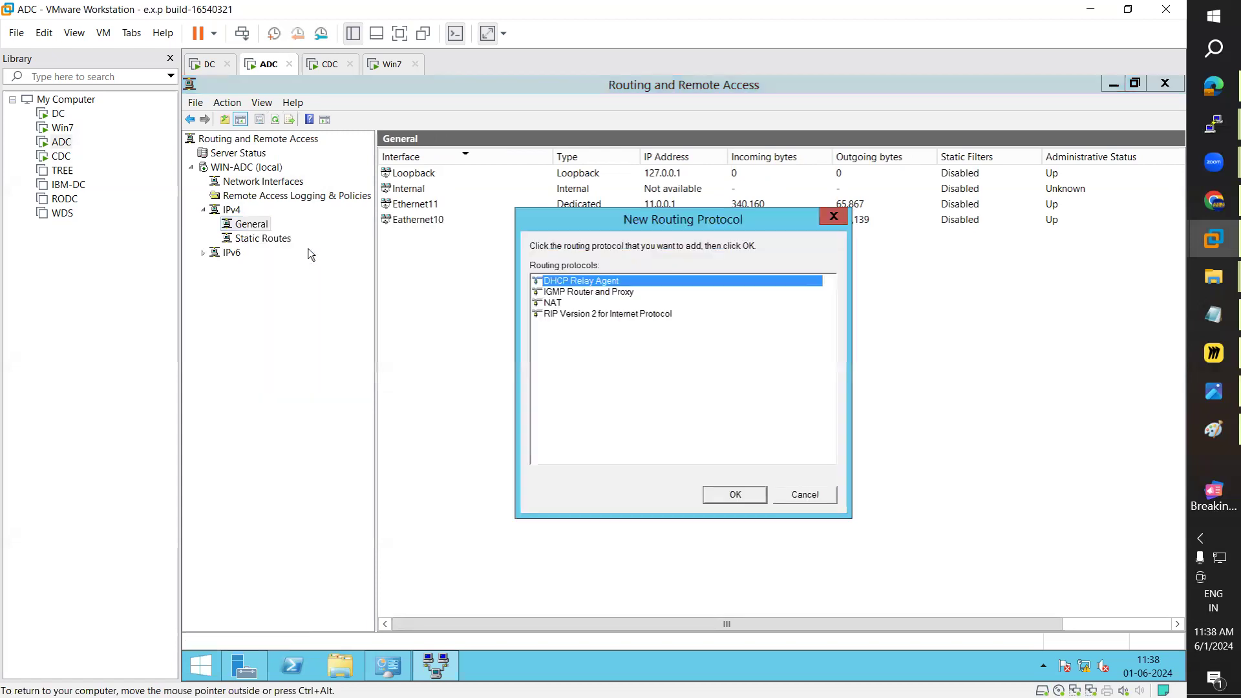
pyautogui.click(558, 303)
pyautogui.click(748, 495)
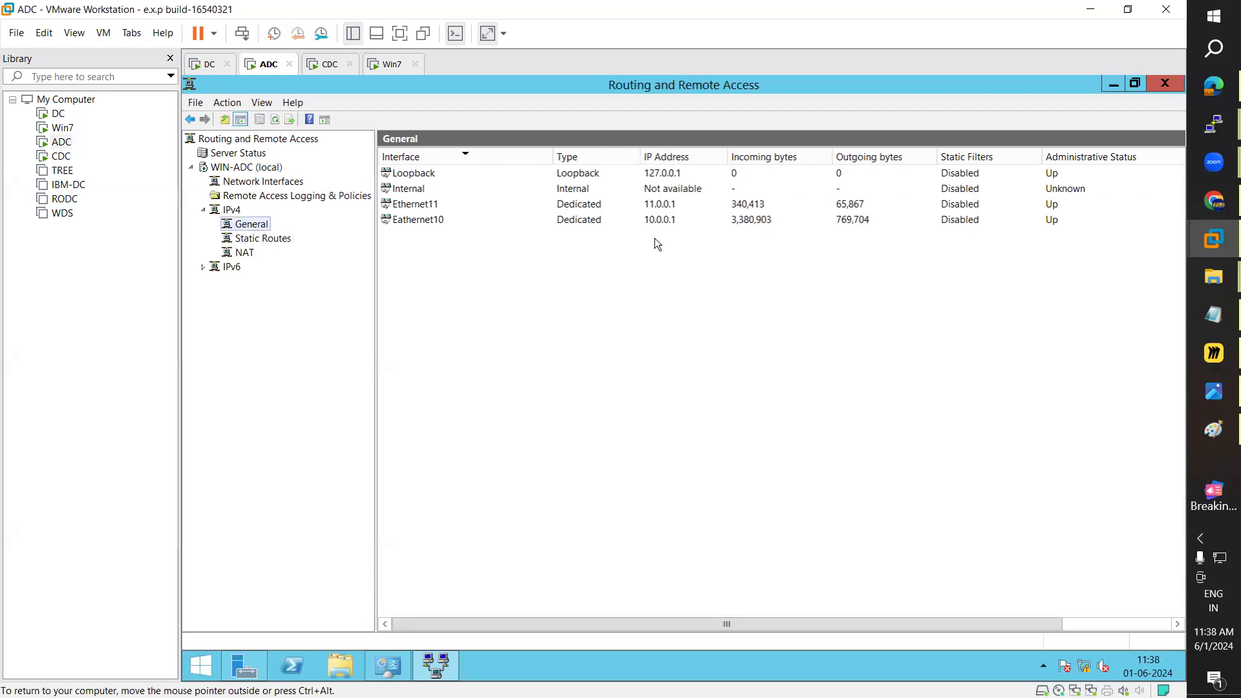
pyautogui.click(421, 222)
pyautogui.rightClick(423, 224)
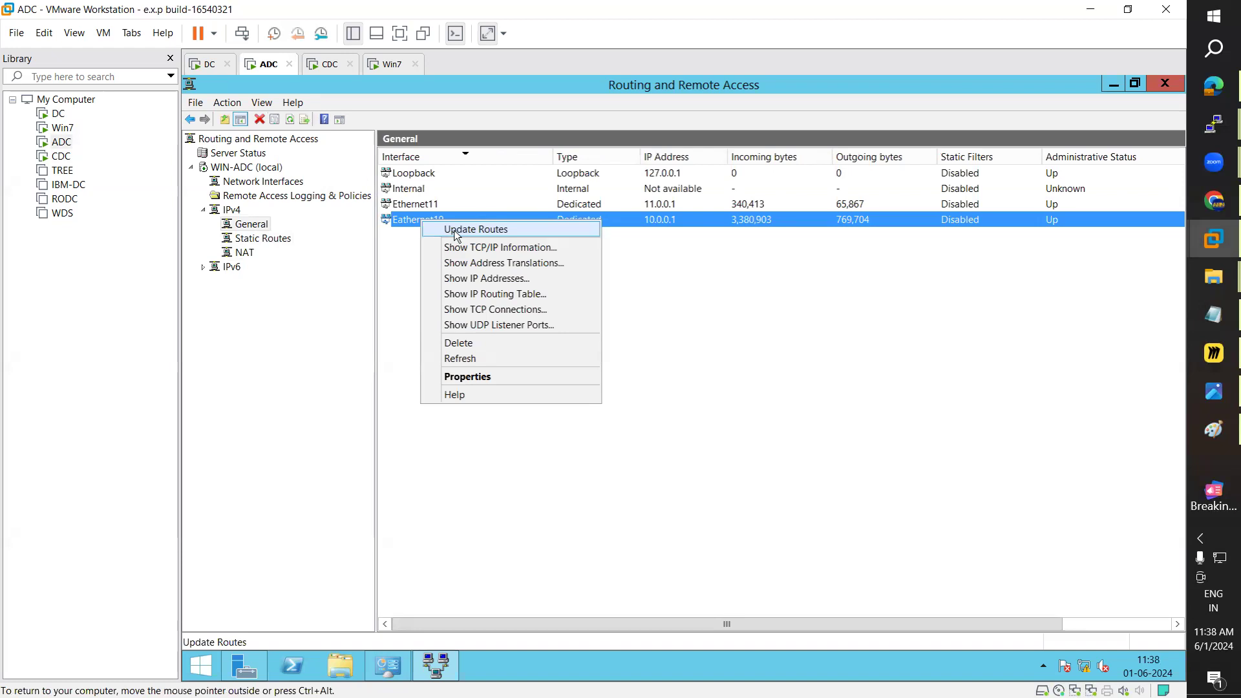
# Step: Inspect Eathernet10's properties, leaving fragmentation checking off, and close them
pyautogui.click(456, 230)
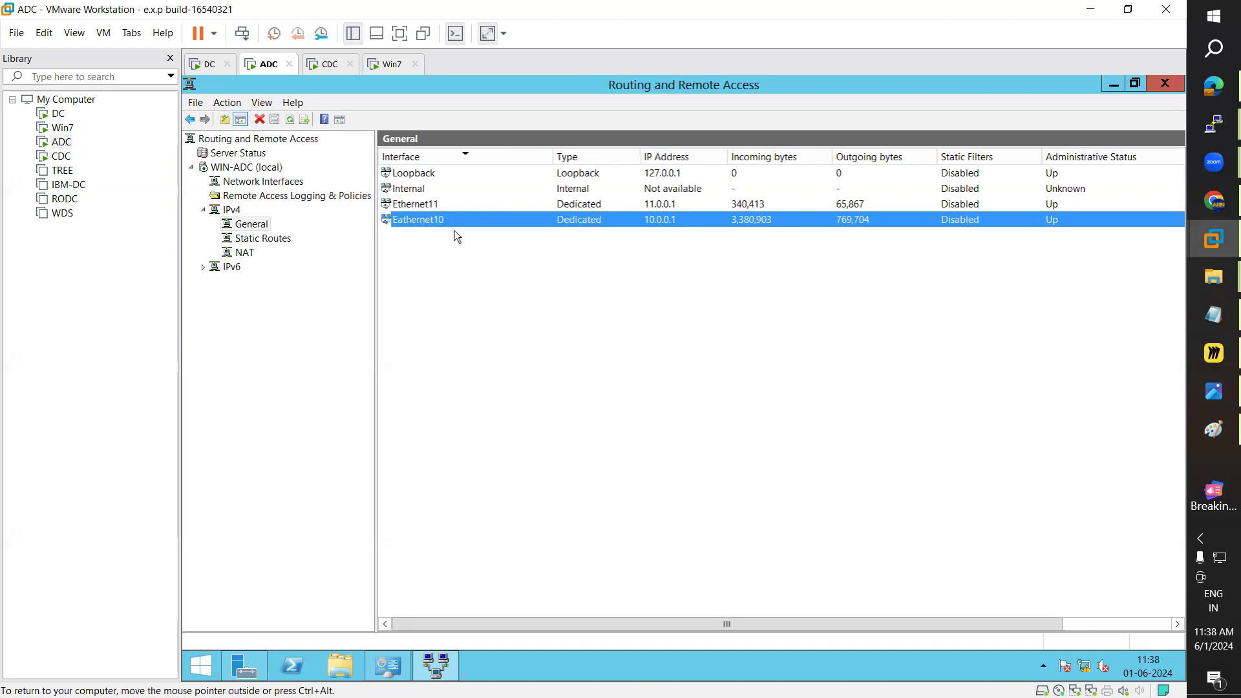
pyautogui.rightClick(442, 225)
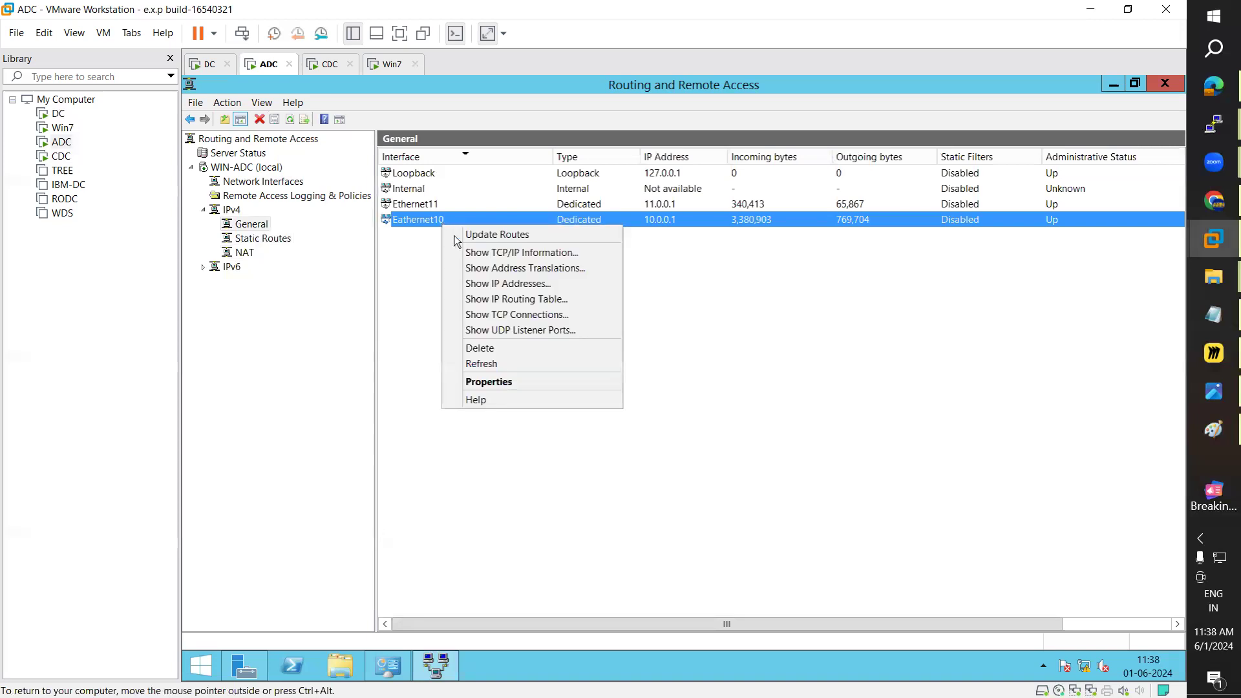
pyautogui.click(489, 382)
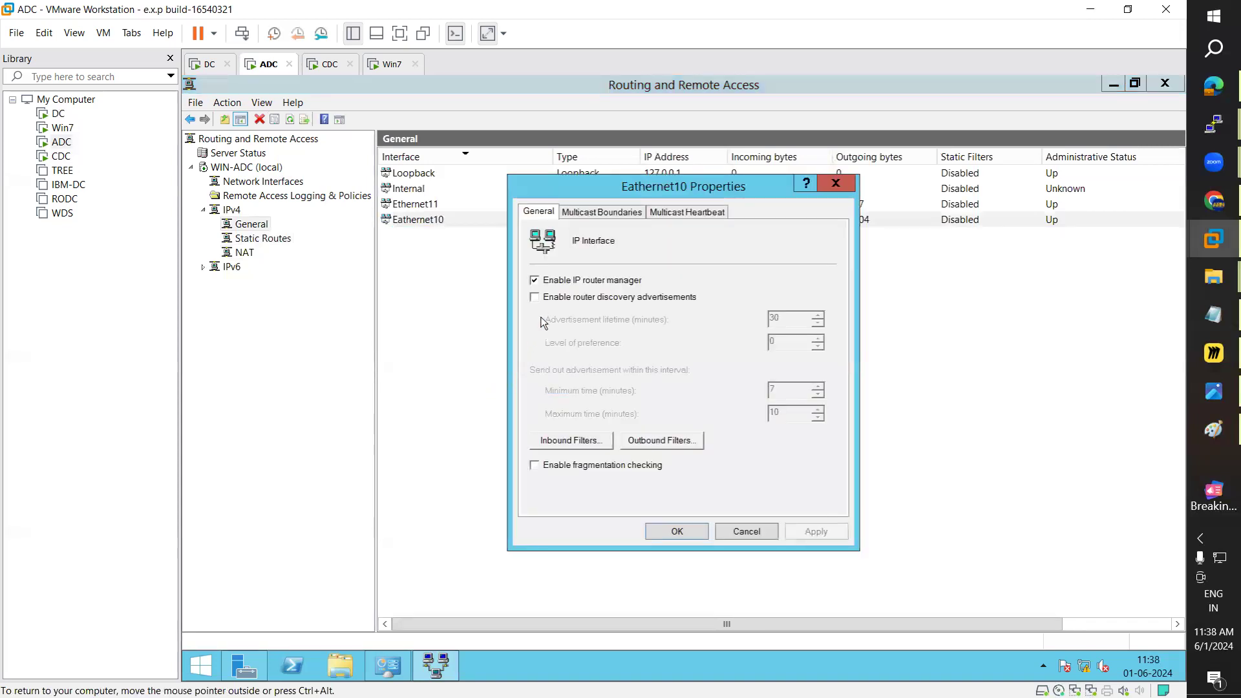
pyautogui.click(535, 466)
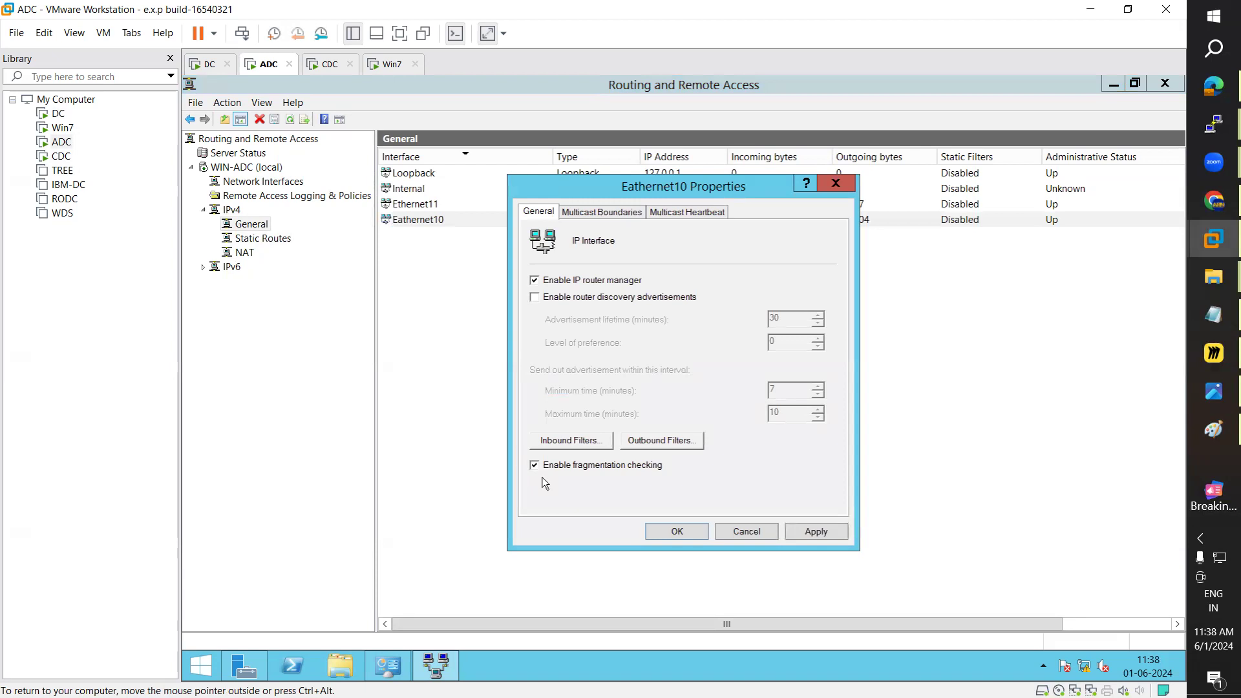
pyautogui.click(535, 466)
pyautogui.click(840, 189)
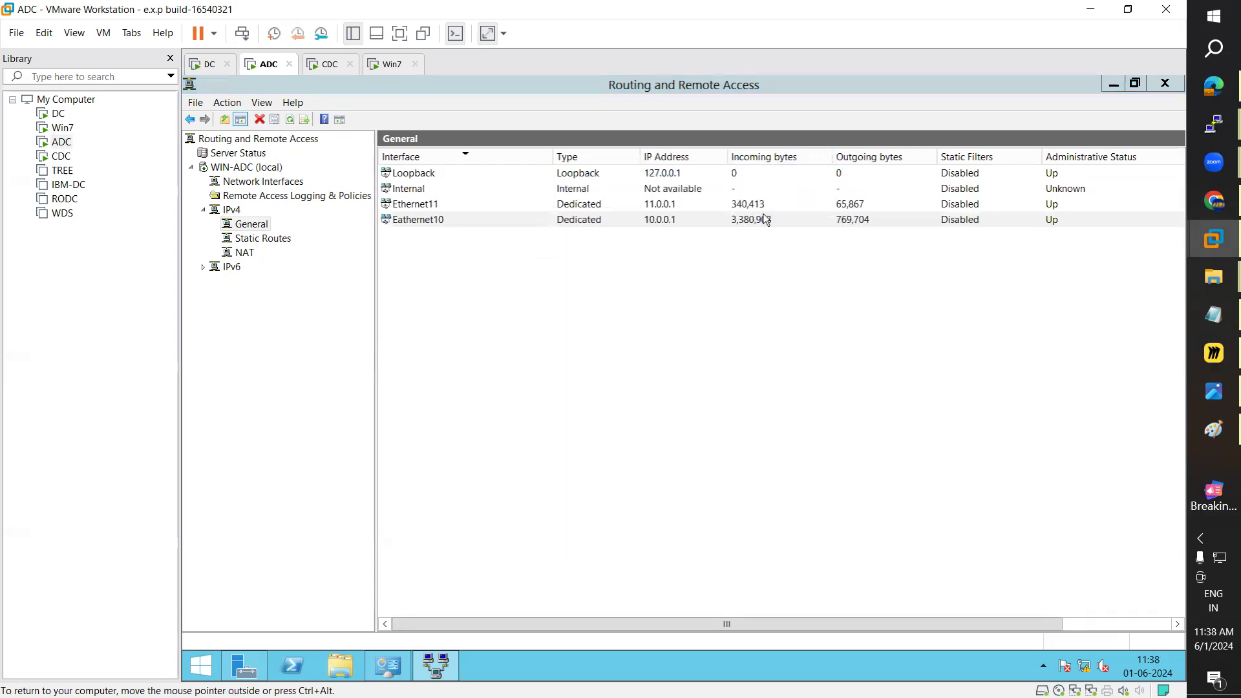
# Step: Check the remaining routing protocols without adding any, then view ADC's empty NAT node
pyautogui.rightClick(256, 226)
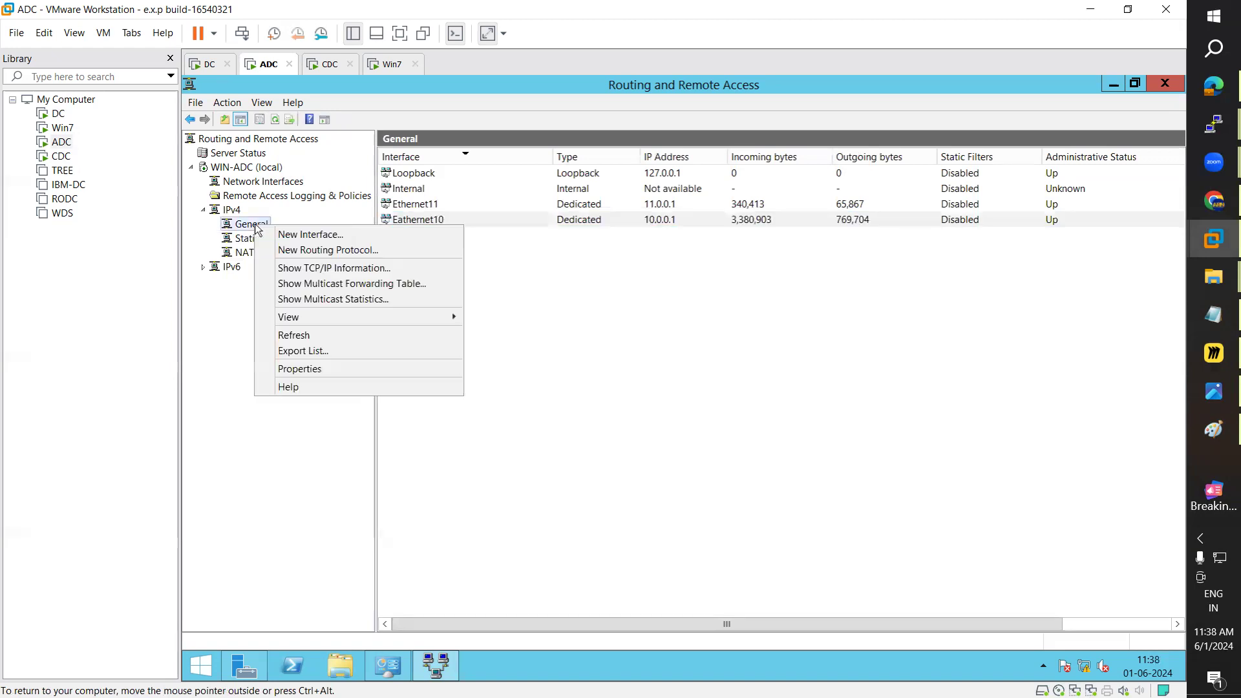
pyautogui.click(320, 251)
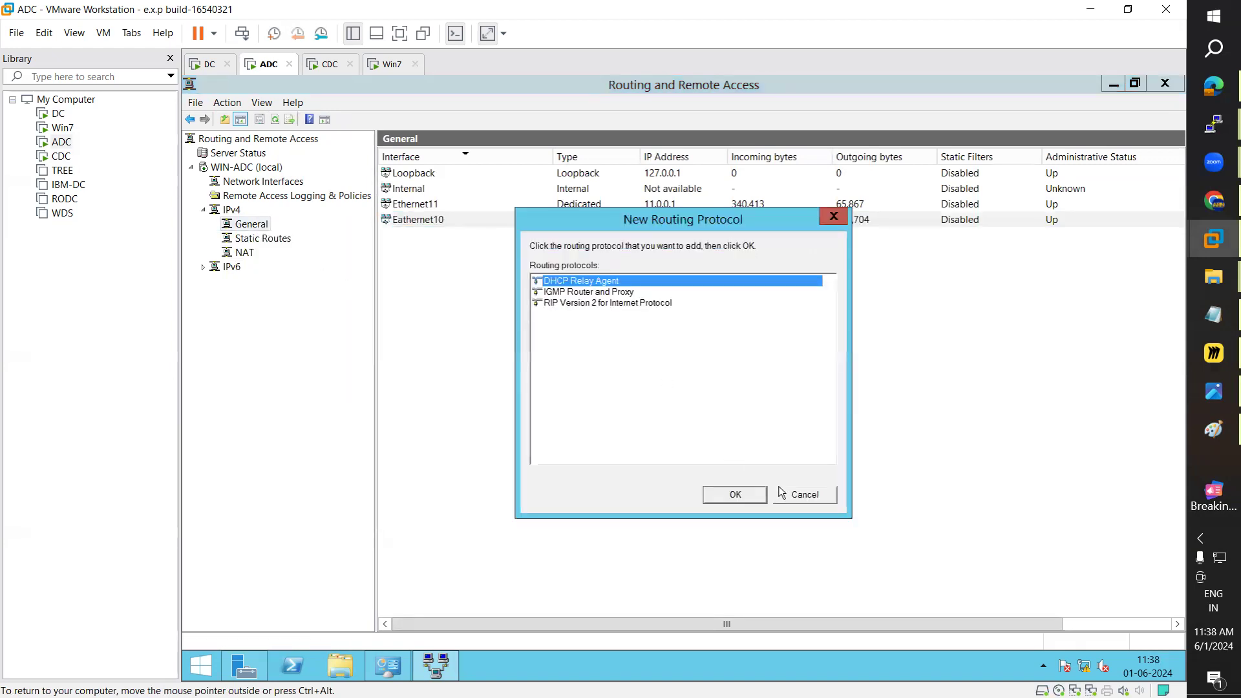
pyautogui.click(803, 495)
pyautogui.click(246, 253)
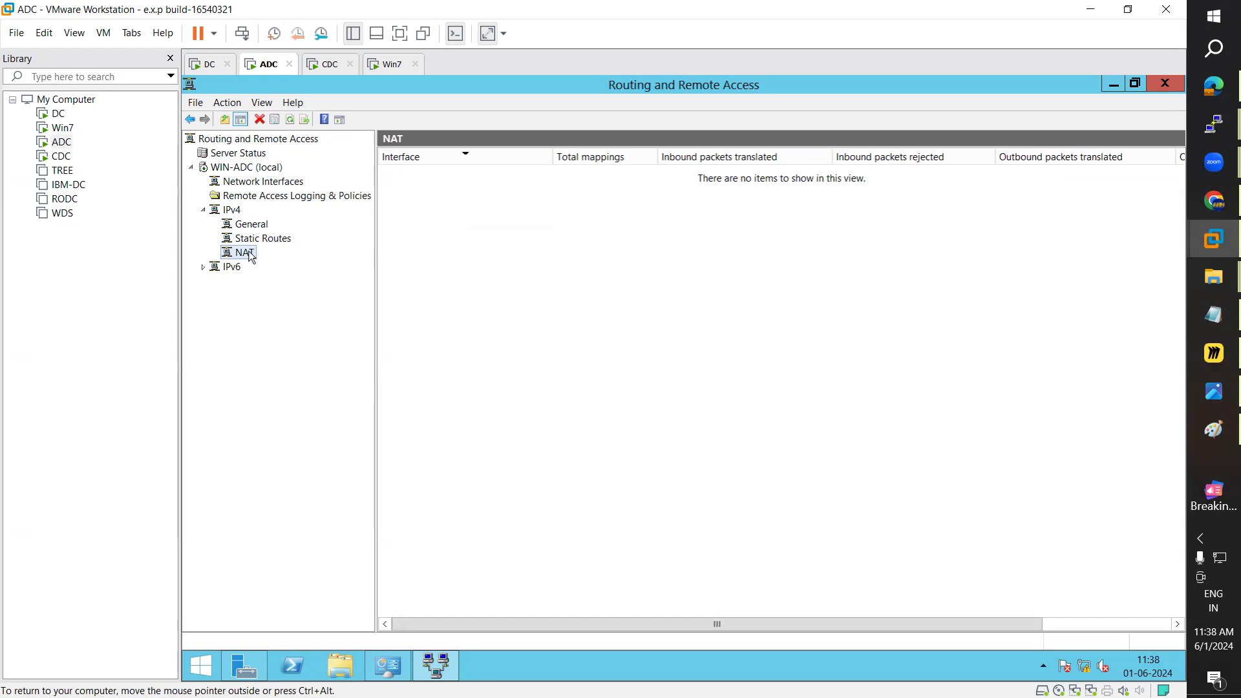
pyautogui.rightClick(250, 254)
# Step: Add Eathernet10 to ADC's NAT as the private interface connected to the private network
pyautogui.click(270, 268)
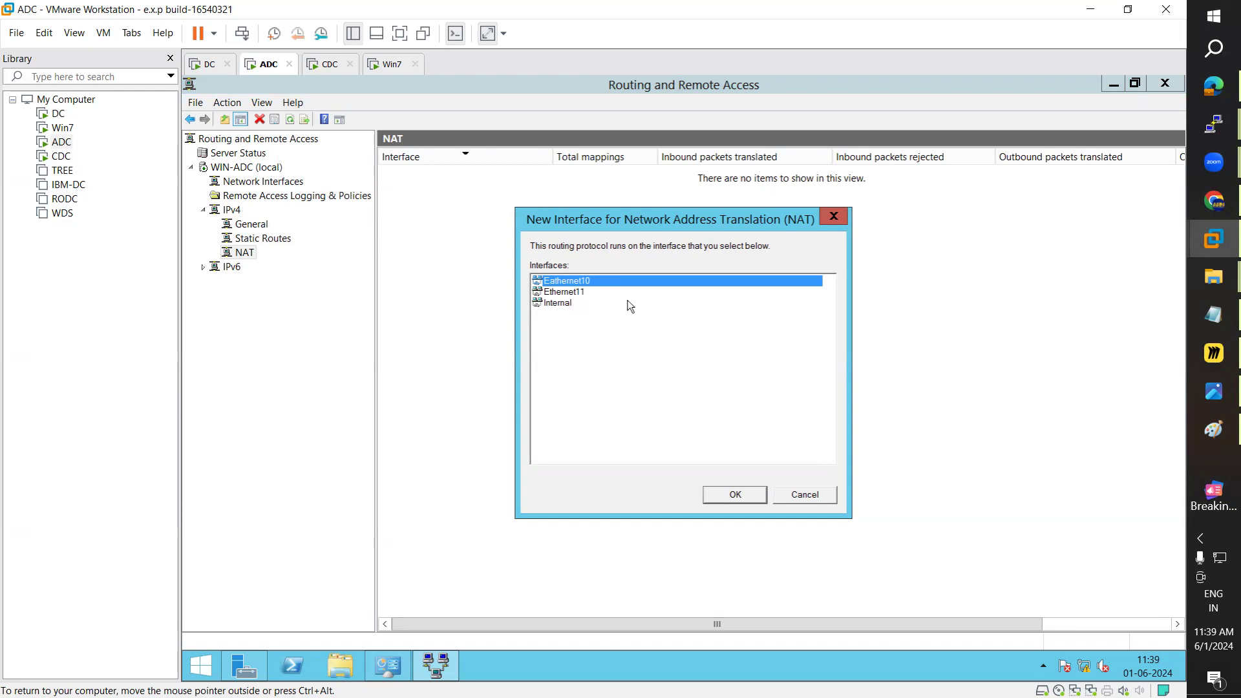
pyautogui.click(735, 495)
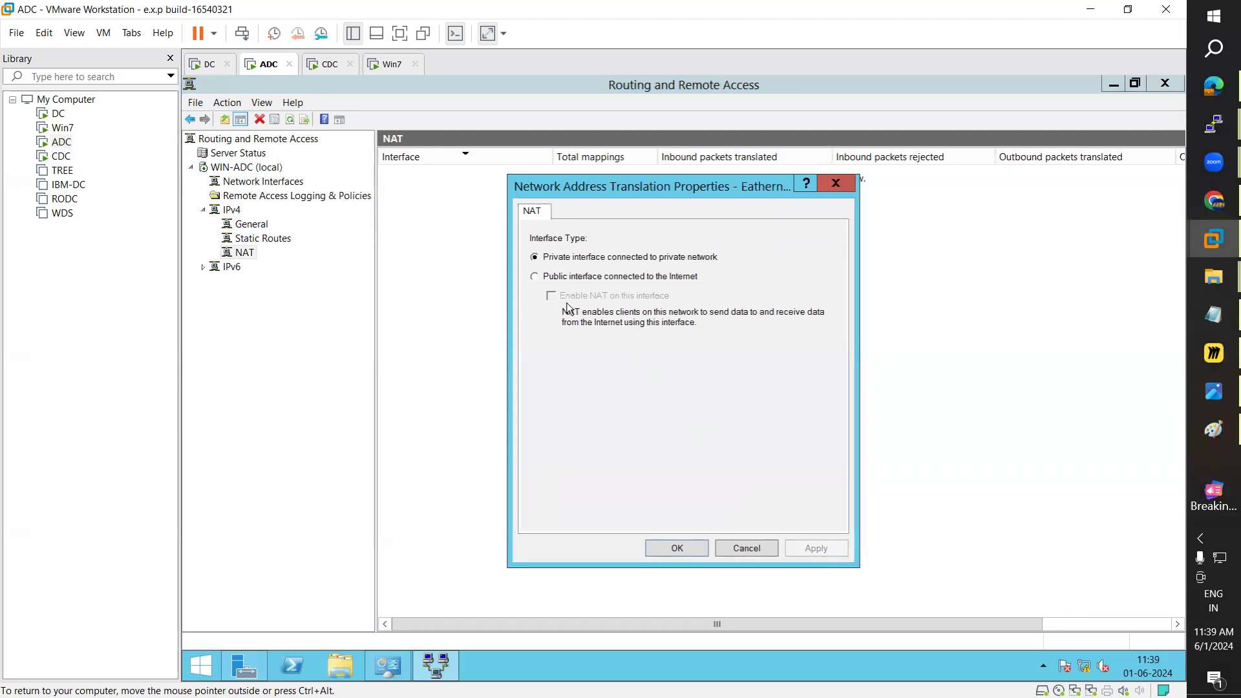
pyautogui.click(536, 257)
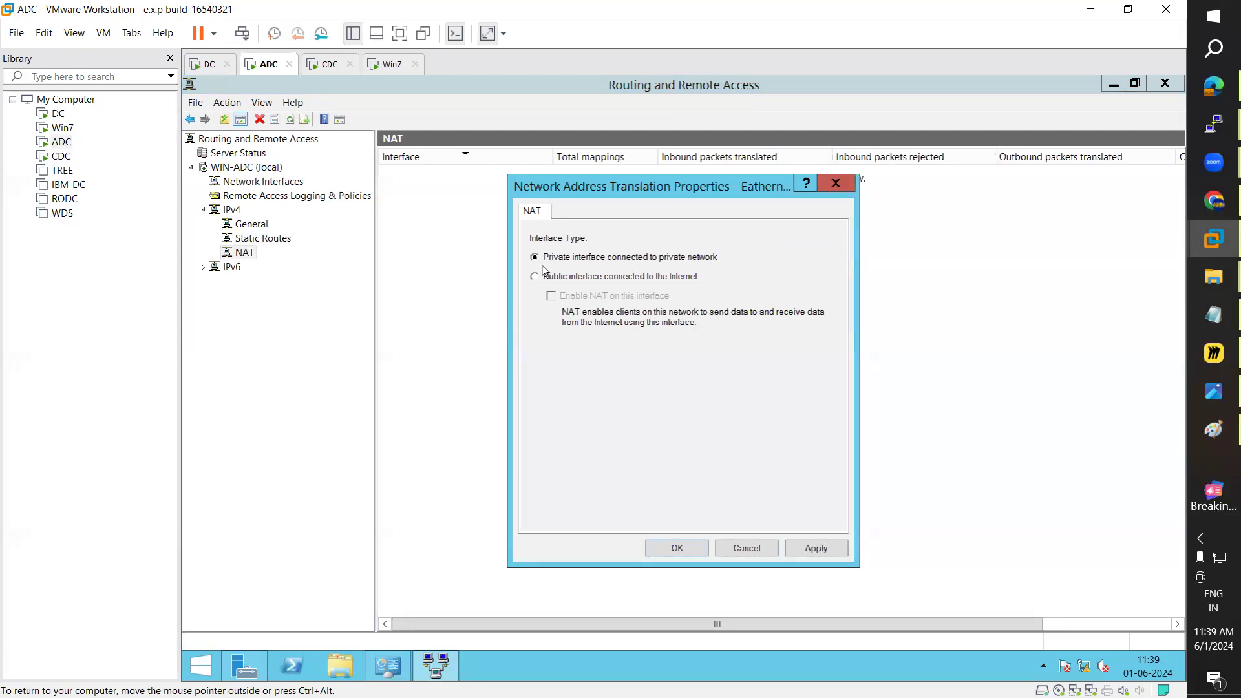
pyautogui.click(815, 548)
pyautogui.click(677, 548)
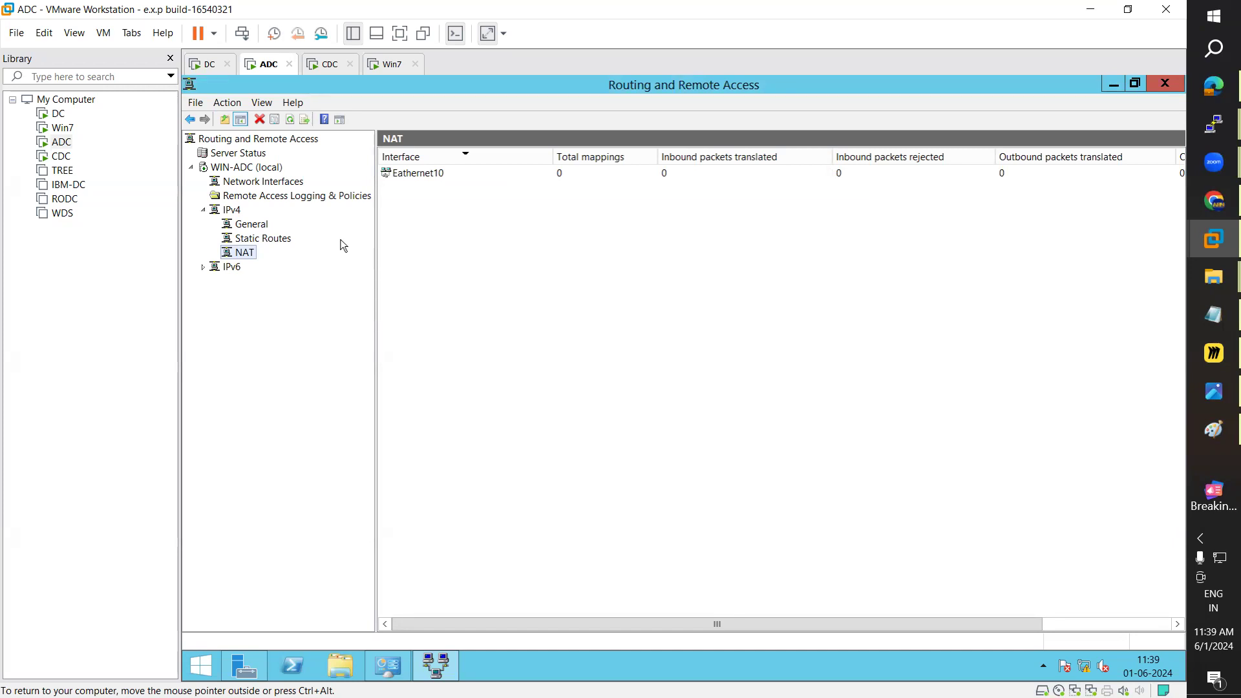
pyautogui.rightClick(248, 253)
# Step: Add Ethernet11 to ADC's NAT as the public interface with NAT enabled, then review both entries
pyautogui.click(276, 269)
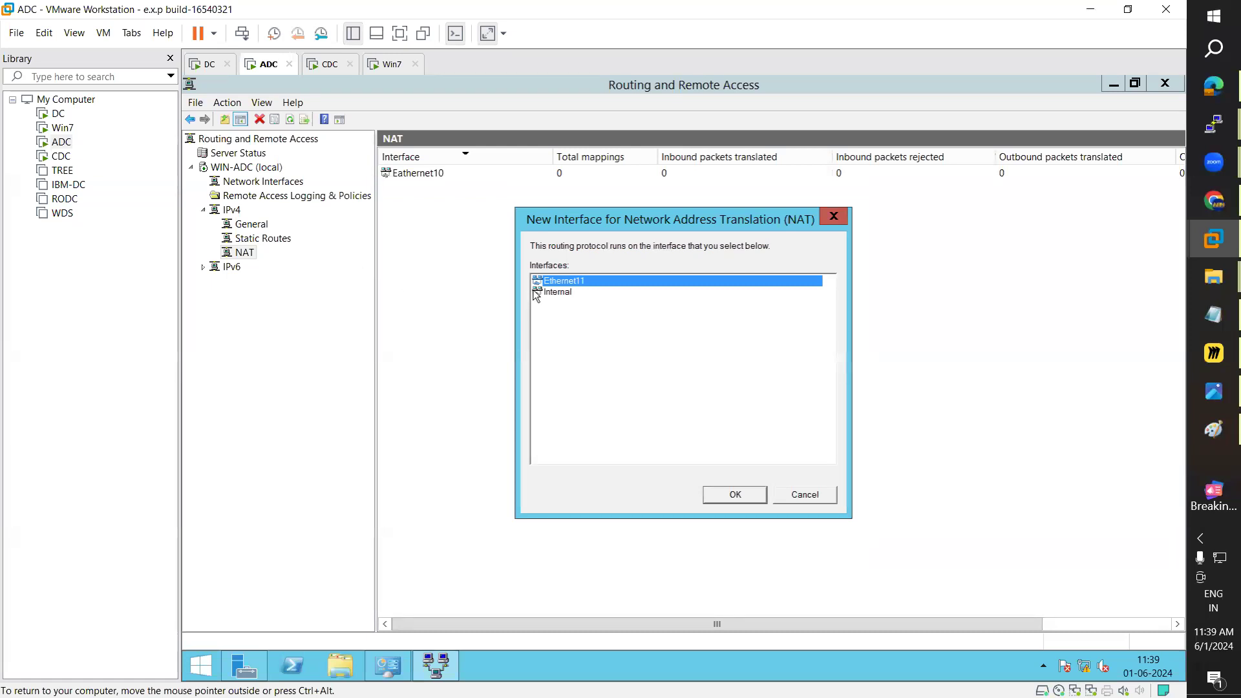
pyautogui.click(751, 497)
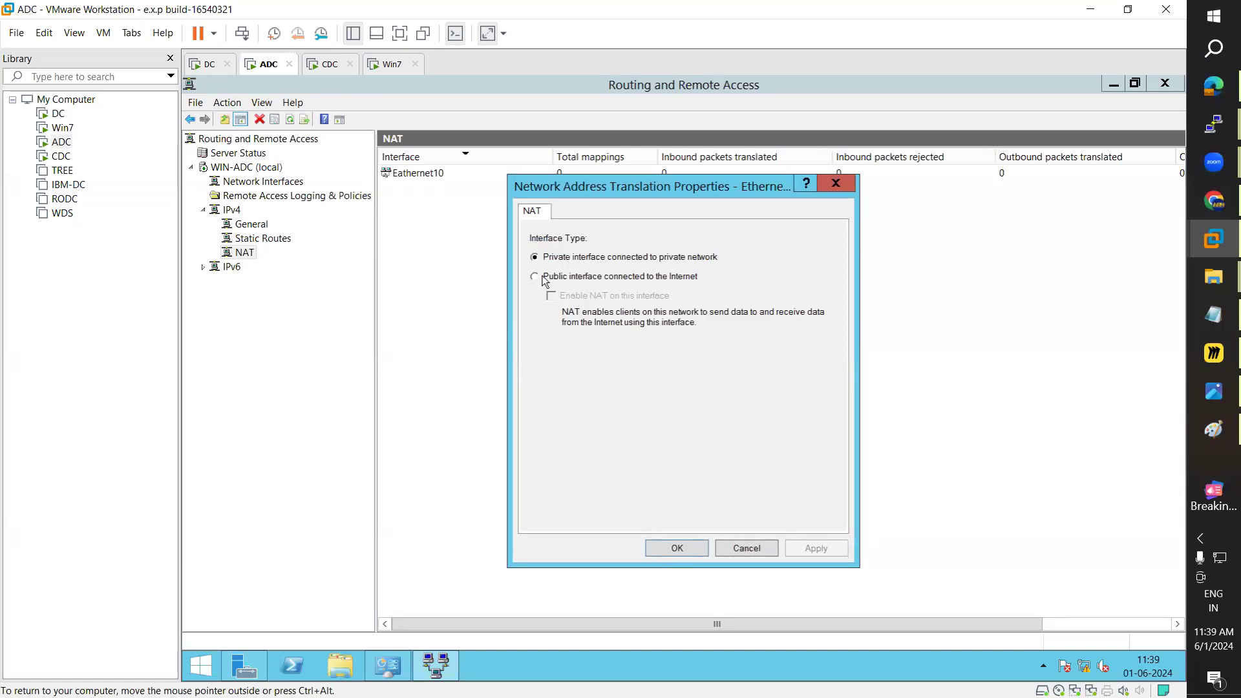
pyautogui.click(545, 279)
pyautogui.click(563, 295)
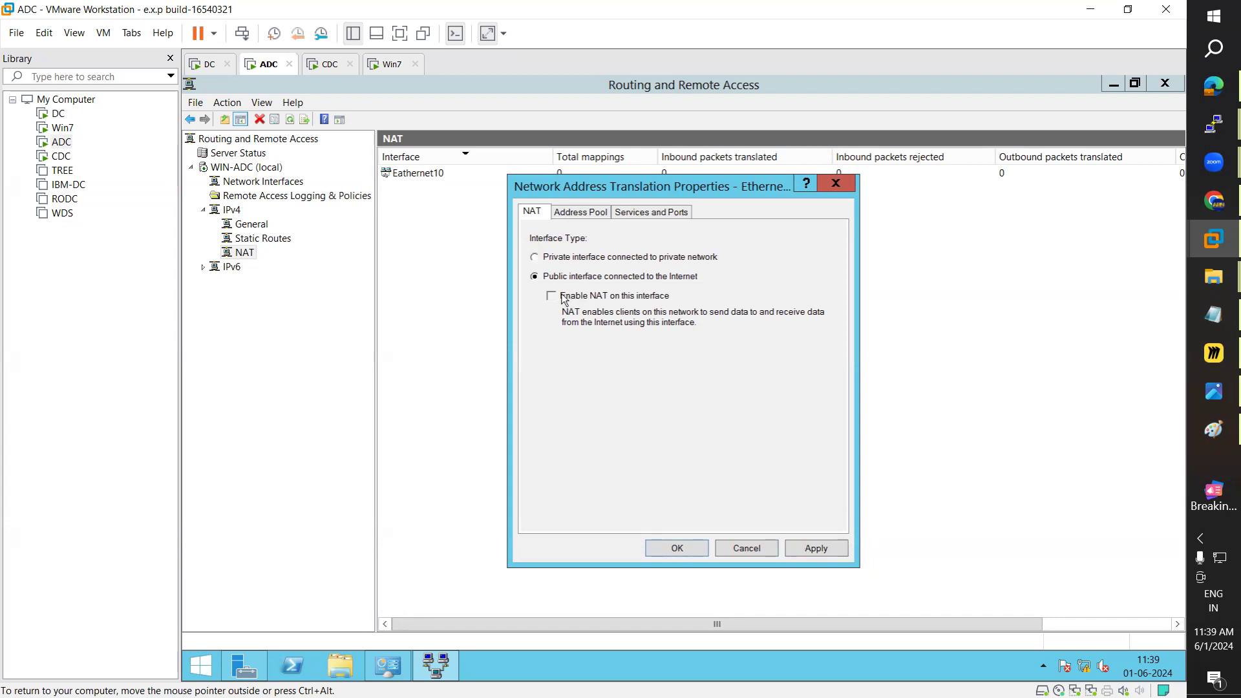
pyautogui.click(832, 551)
pyautogui.click(686, 549)
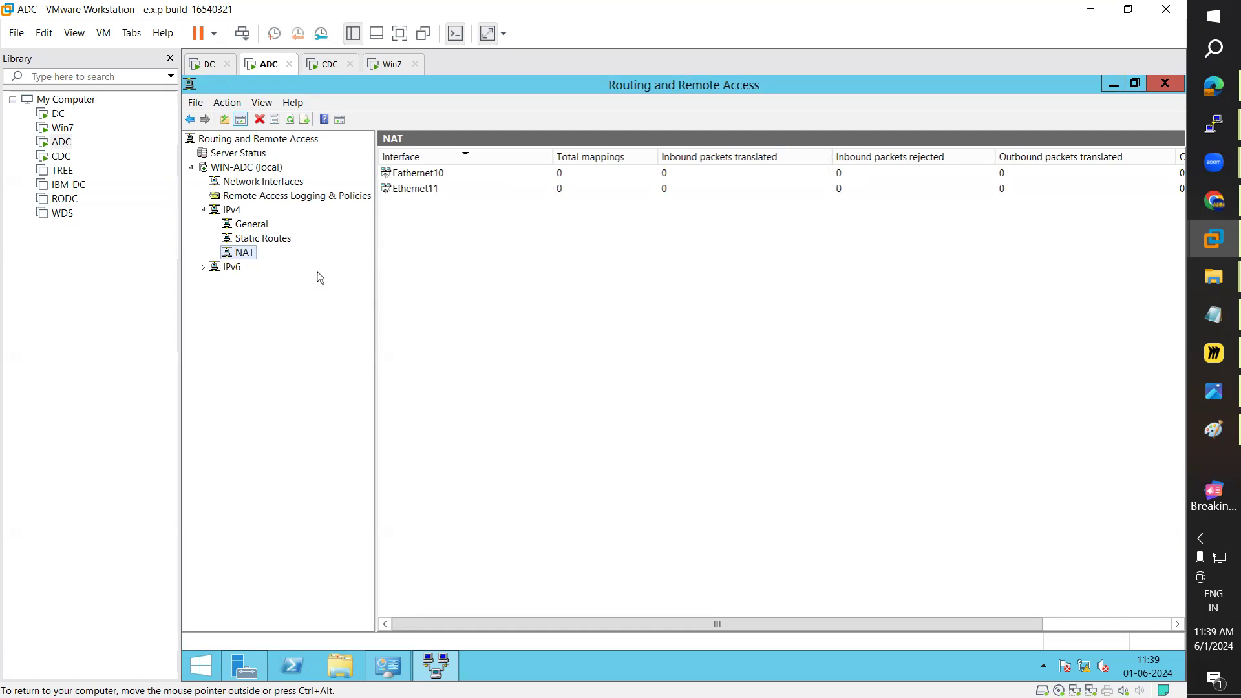
pyautogui.click(420, 177)
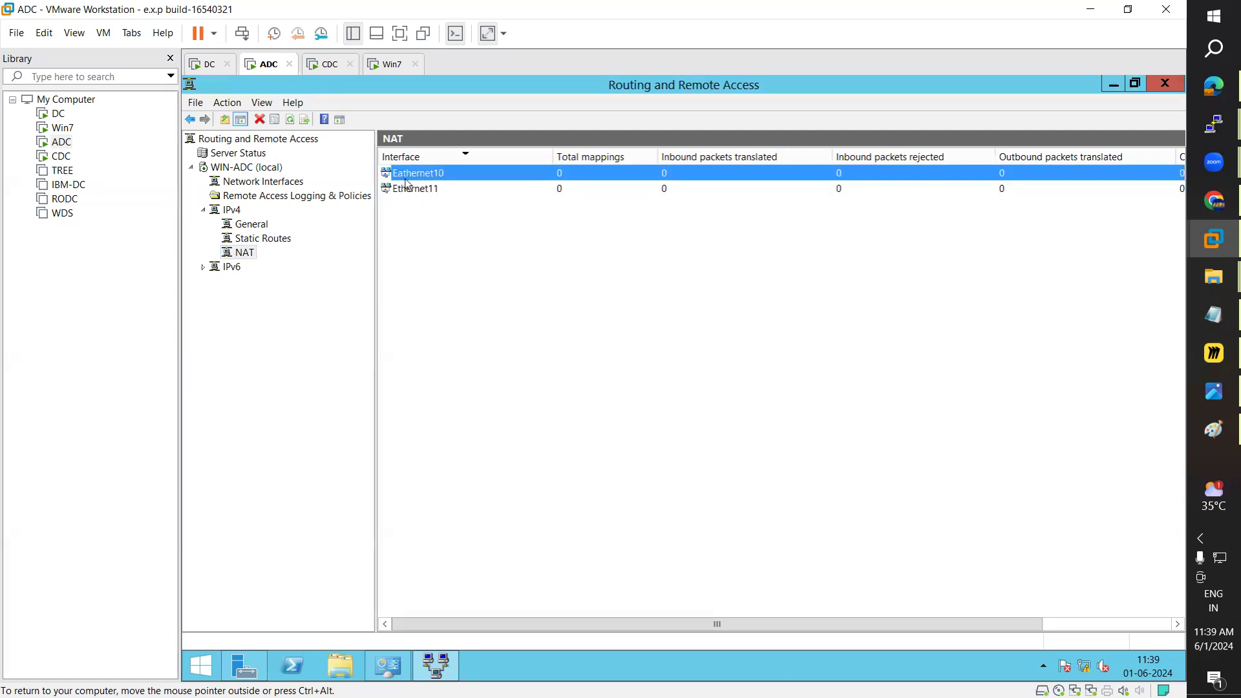
pyautogui.click(408, 190)
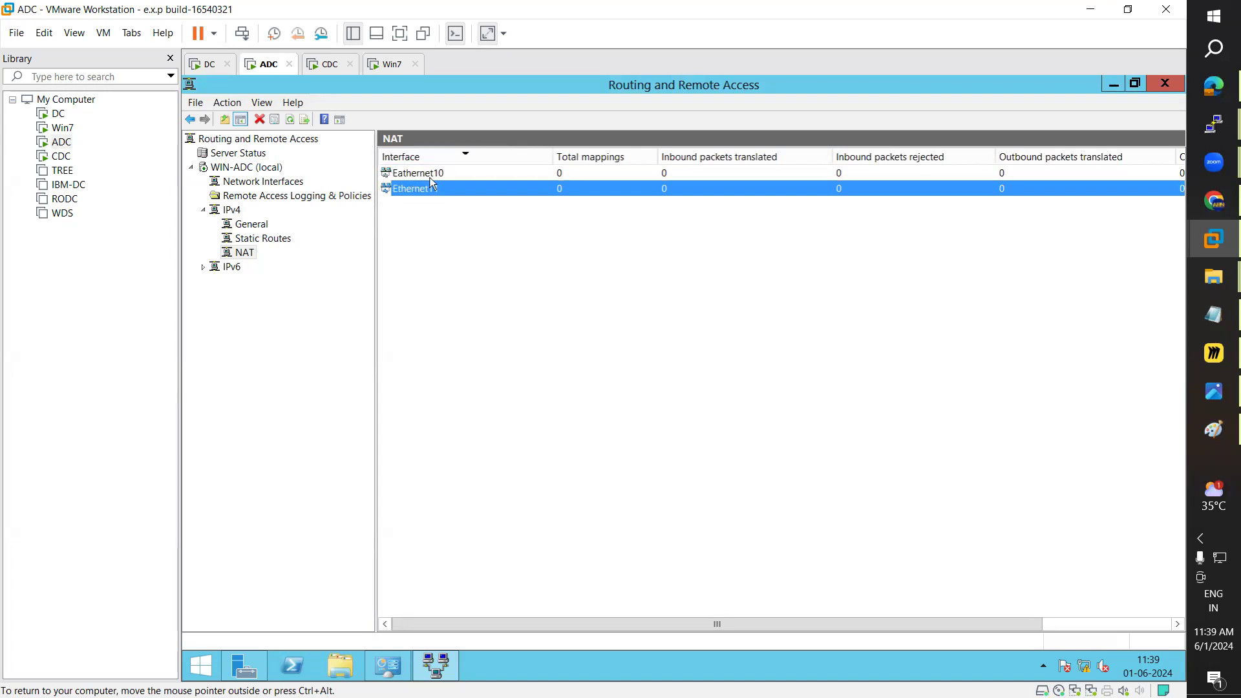
# Step: Switch to CDC and show its IPv4 General list with Ethernet12 and Ethernet11
pyautogui.click(339, 66)
pyautogui.click(277, 243)
pyautogui.click(275, 229)
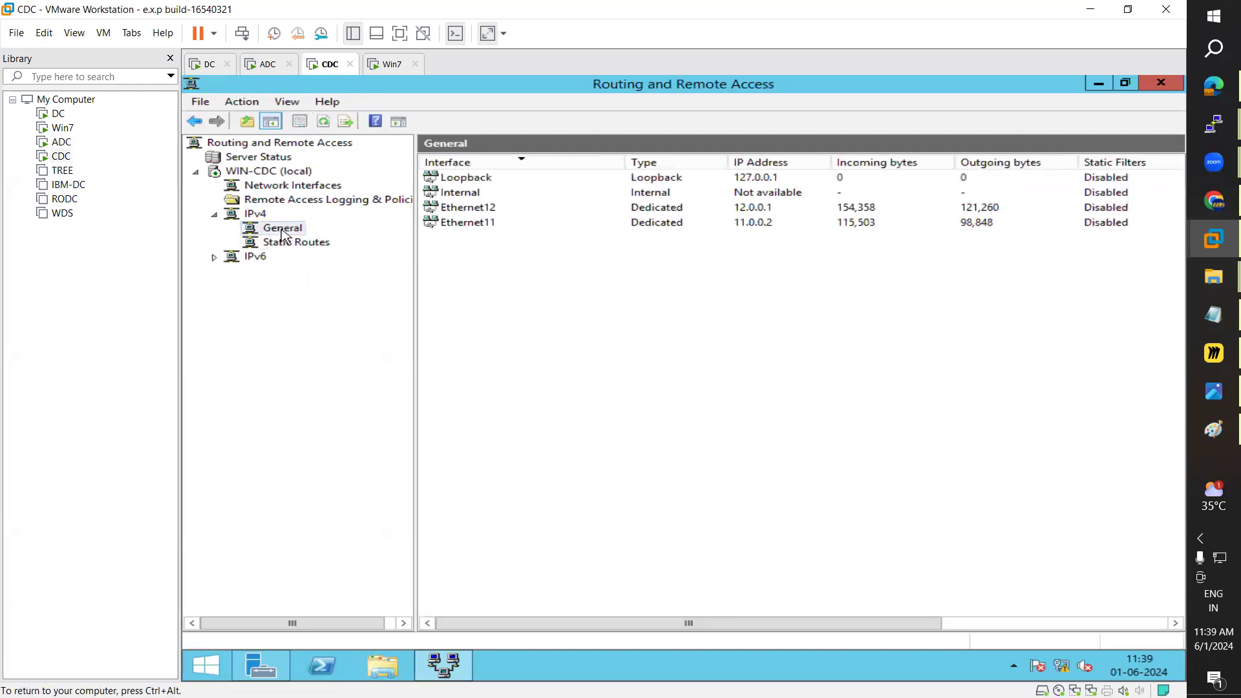
# Step: Add NAT as a new IPv4 routing protocol on CDC
pyautogui.rightClick(283, 233)
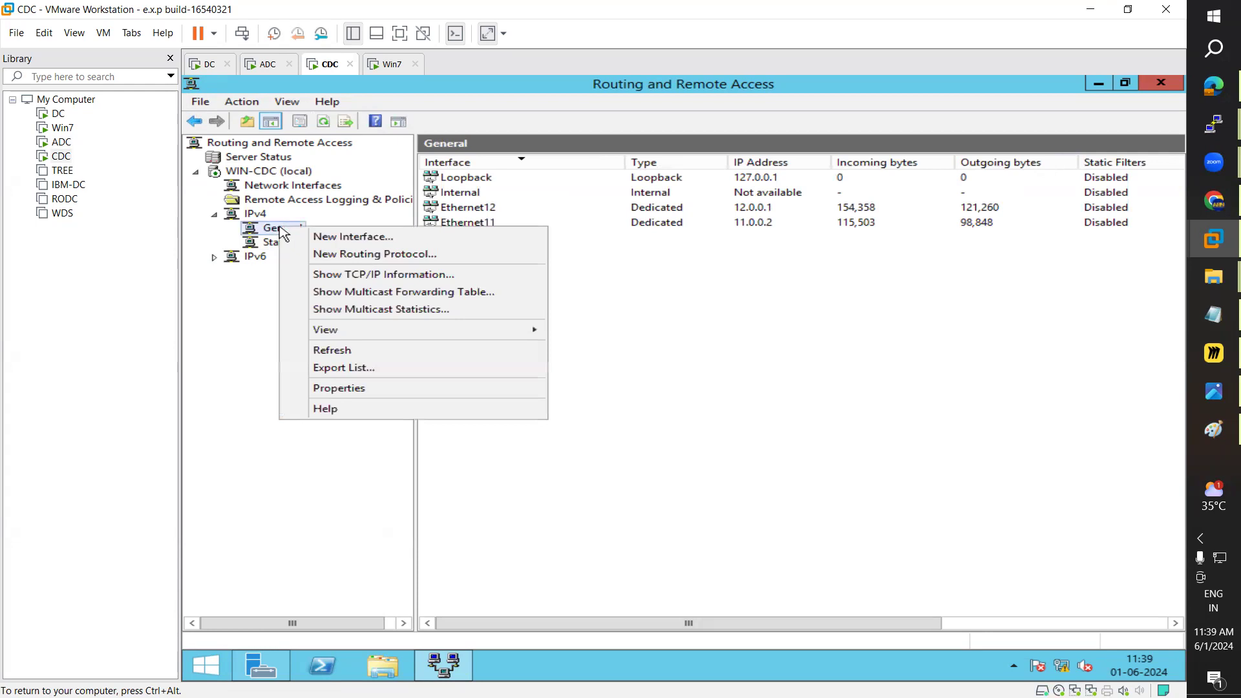
pyautogui.click(323, 255)
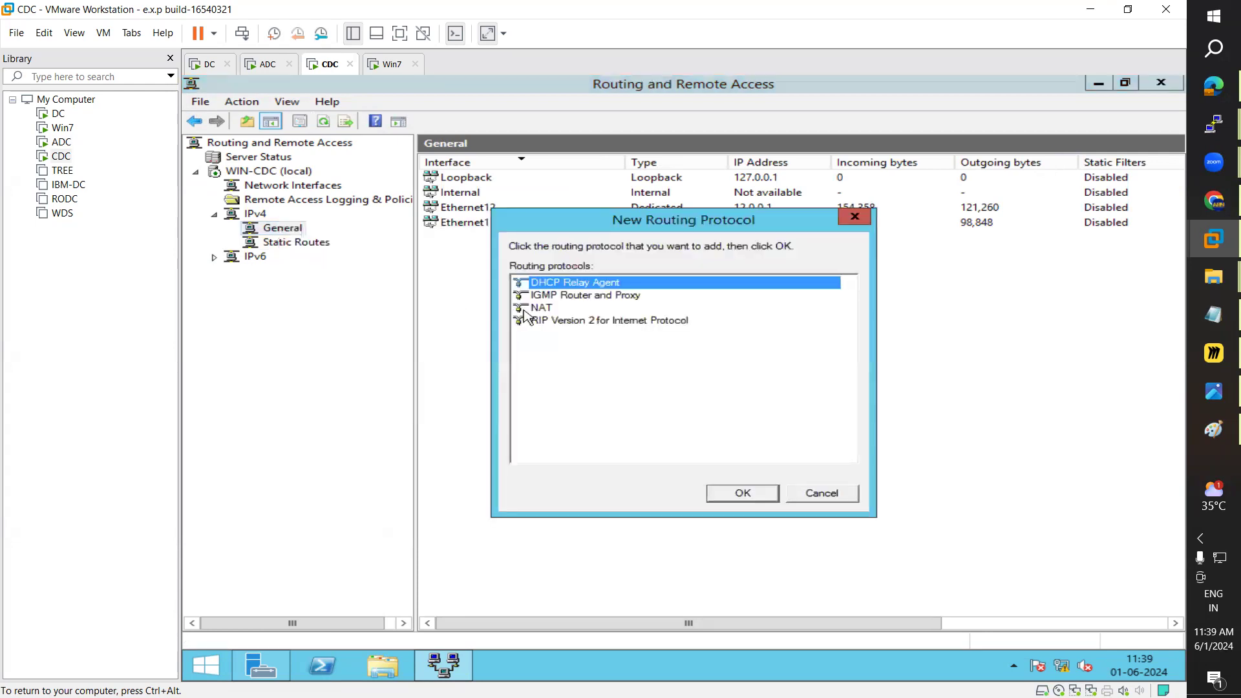
pyautogui.click(525, 309)
pyautogui.click(749, 495)
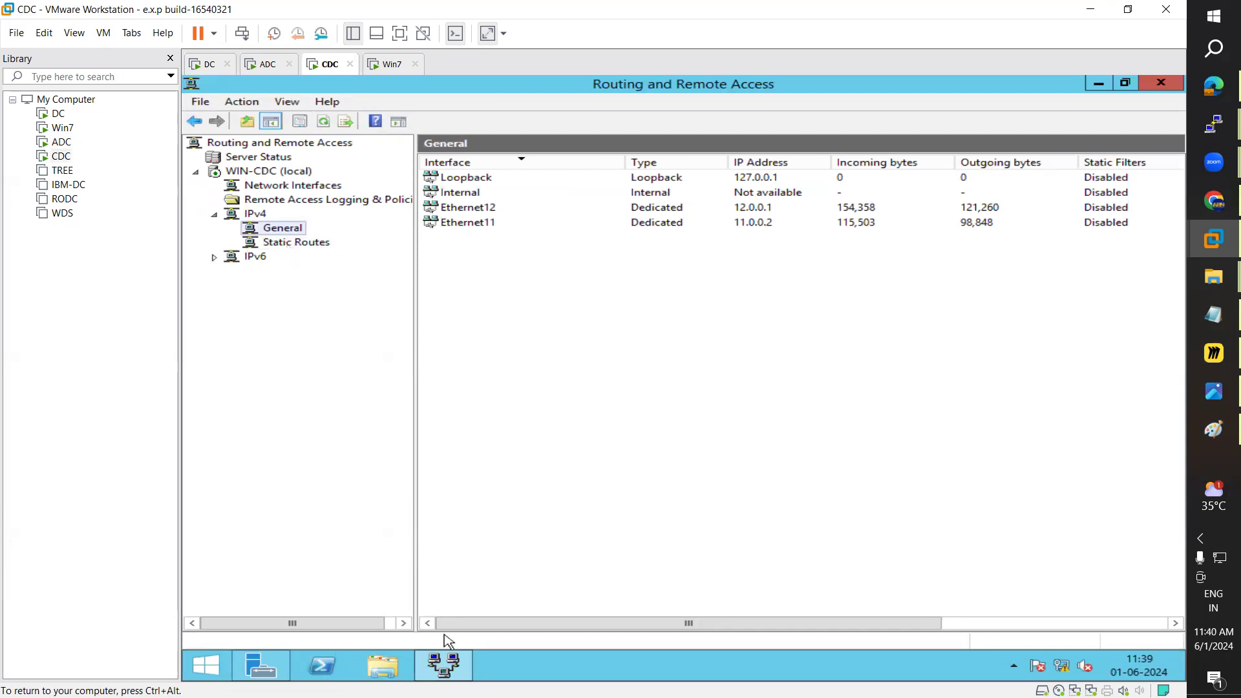
# Step: Attach Ethernet11 to CDC's NAT as a private interface
pyautogui.click(277, 258)
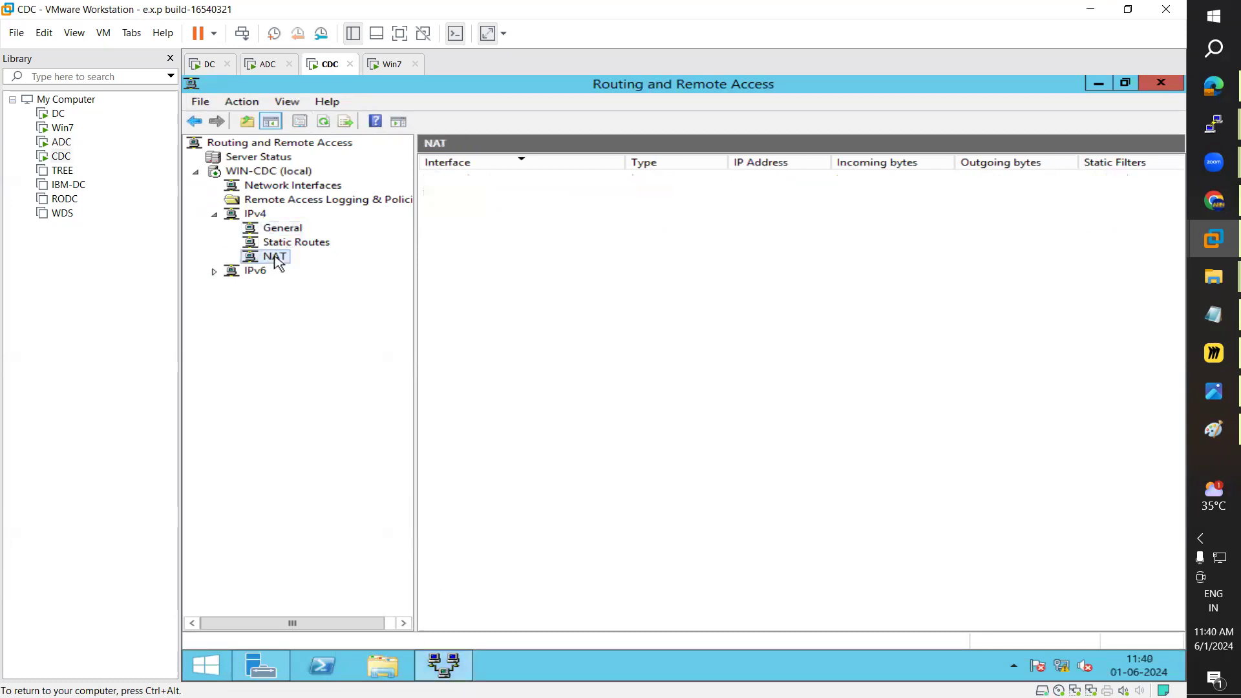
pyautogui.rightClick(277, 260)
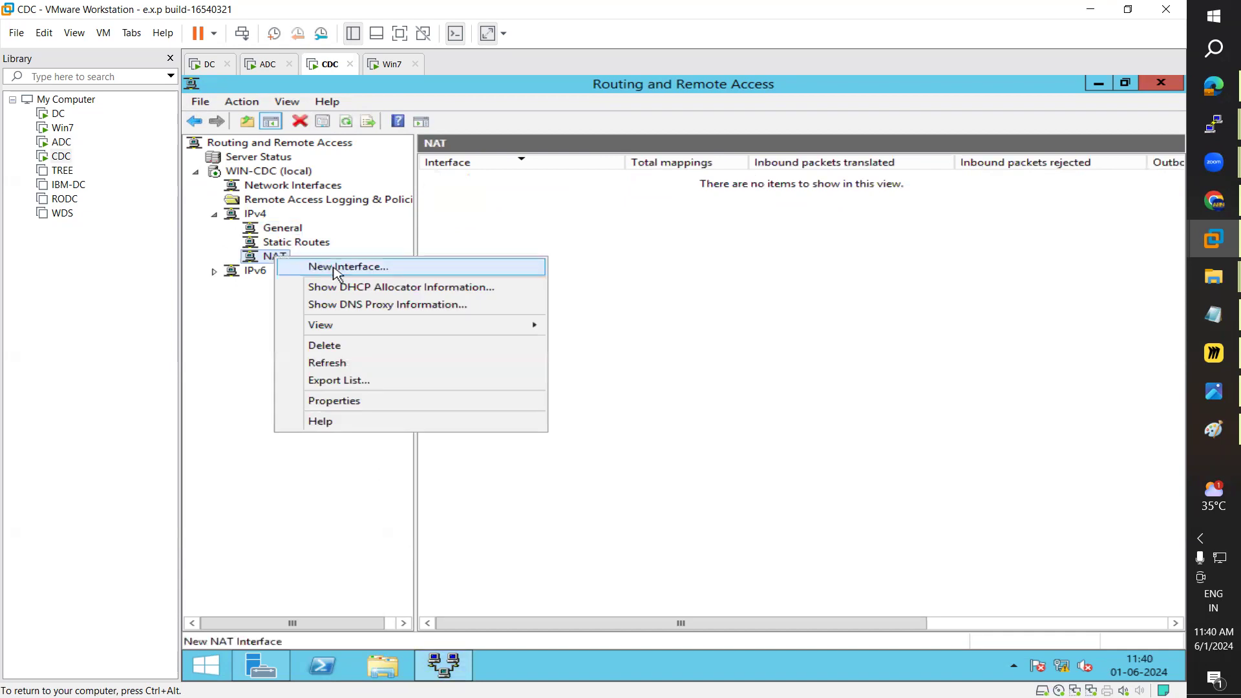
pyautogui.click(333, 270)
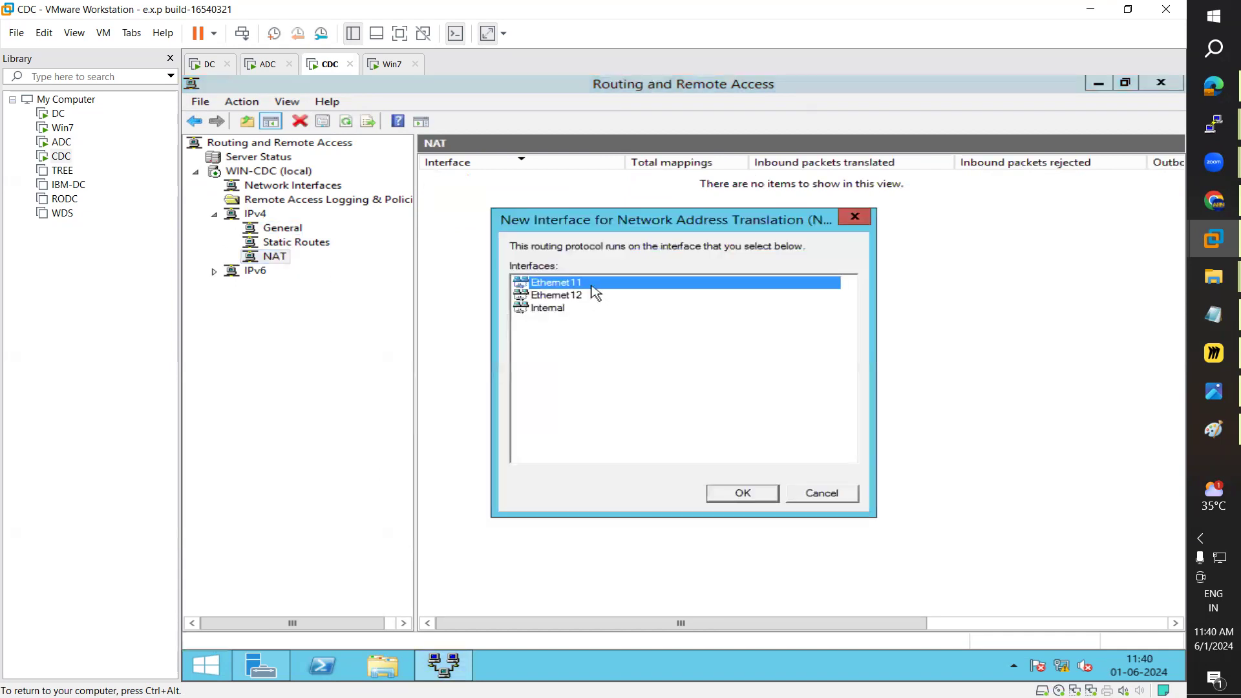
pyautogui.click(746, 495)
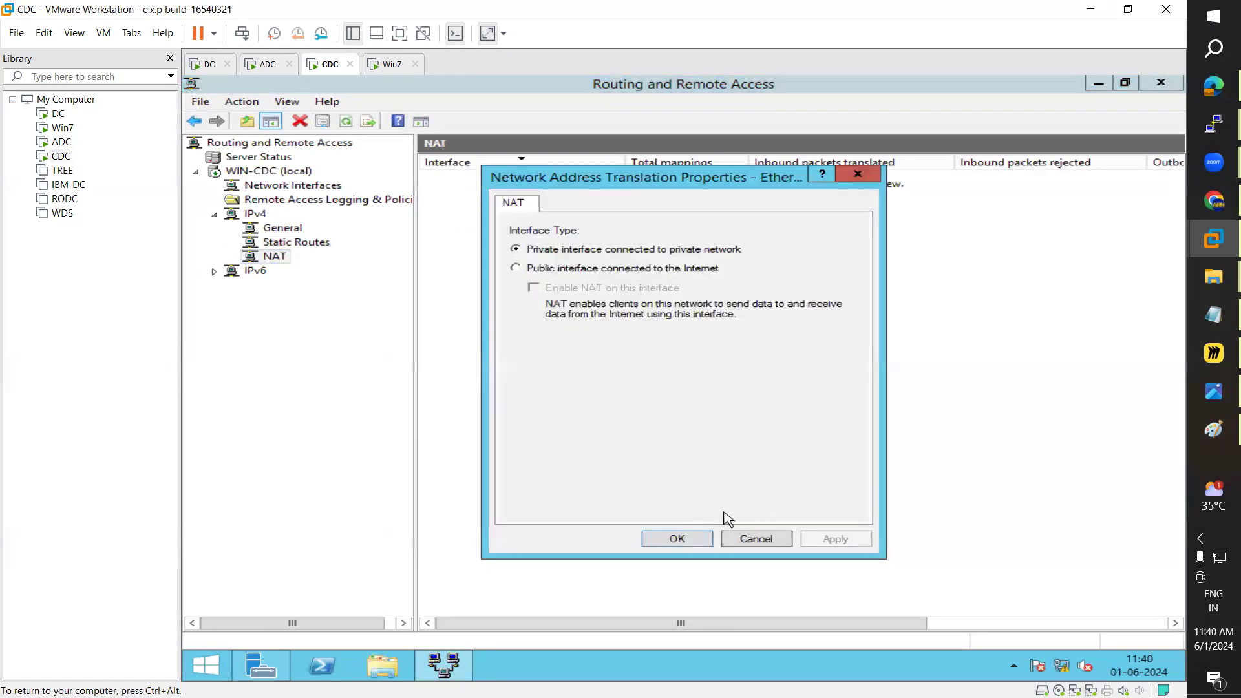
pyautogui.click(674, 539)
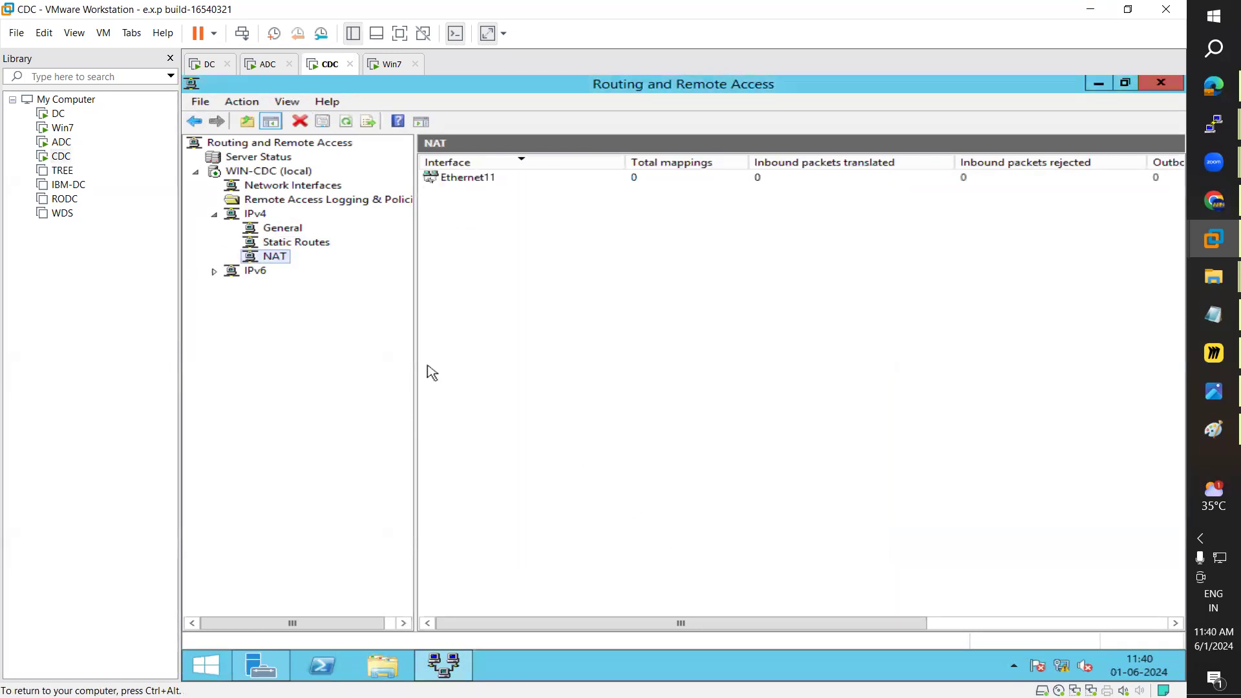
# Step: Add Ethernet12 to CDC's NAT as the public interface with NAT enabled
pyautogui.rightClick(272, 253)
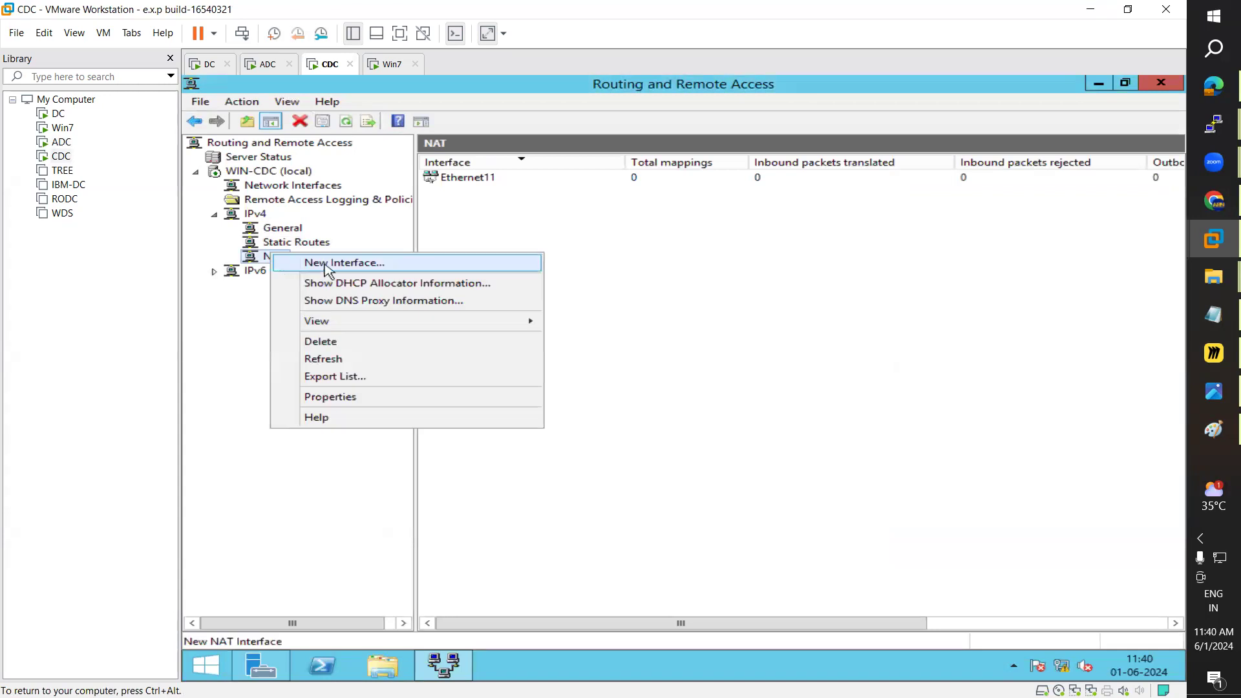
pyautogui.click(327, 263)
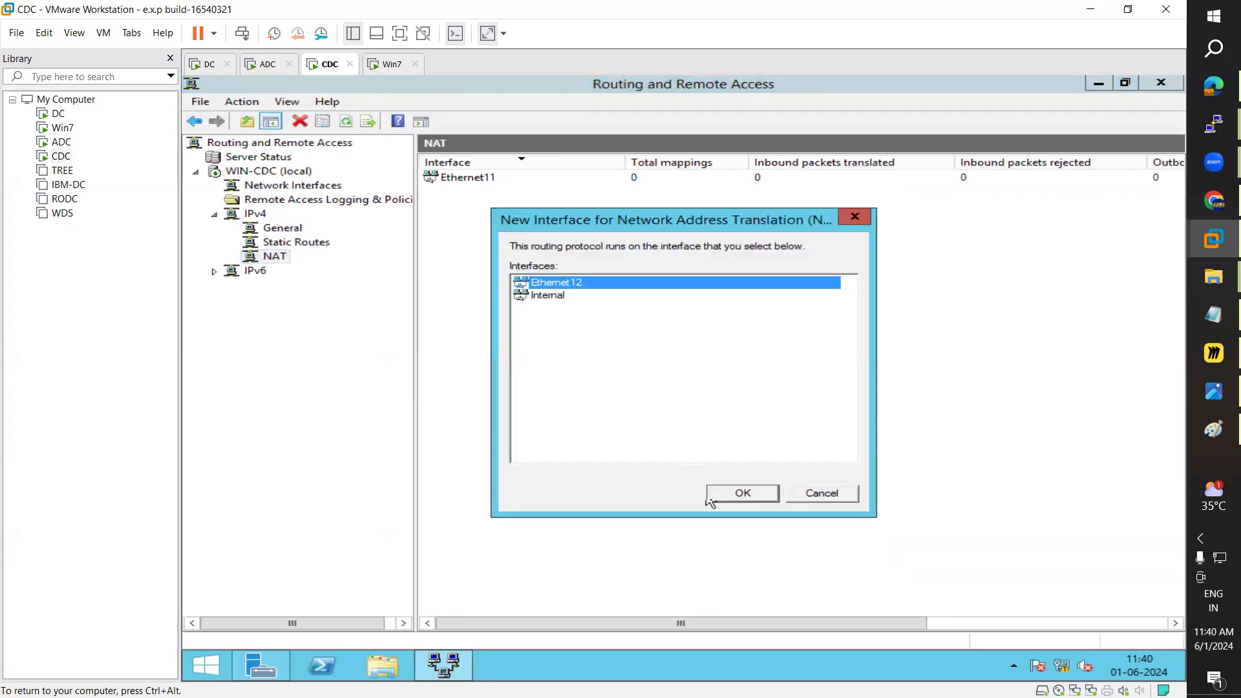
pyautogui.click(746, 493)
pyautogui.click(515, 267)
pyautogui.click(534, 288)
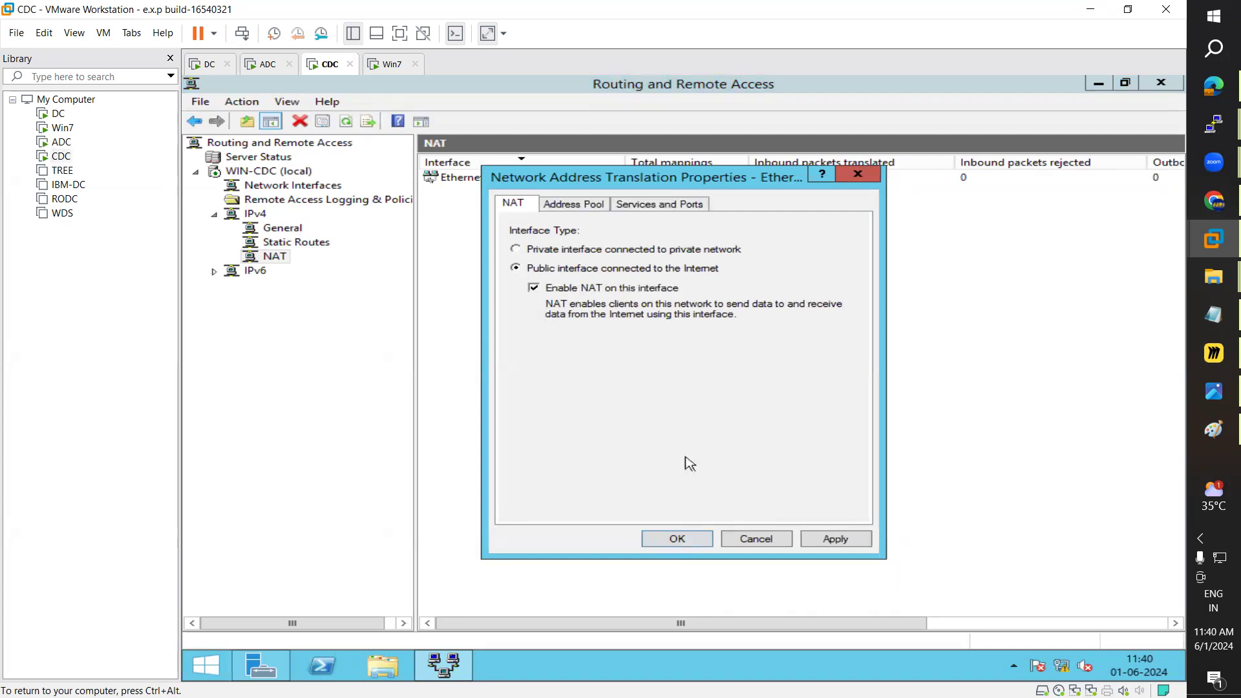
pyautogui.click(866, 539)
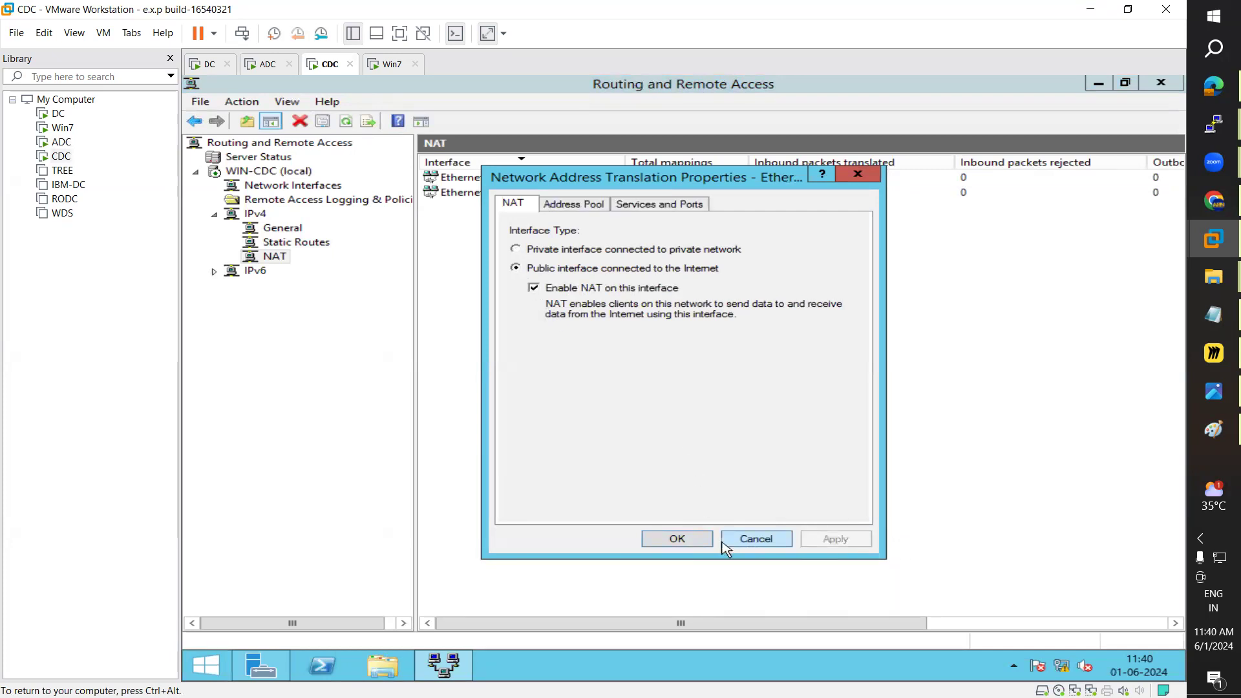
pyautogui.click(725, 547)
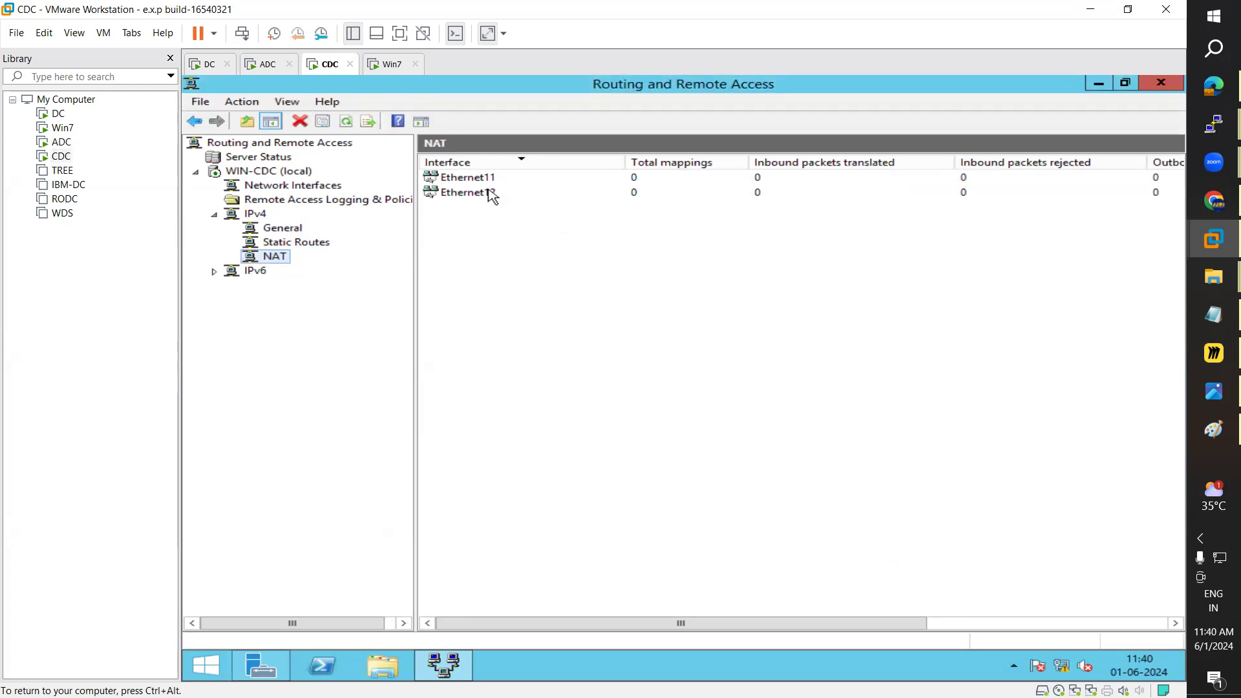
# Step: Review the Ethernet11 and Ethernet12 NAT entries, then bring up the Routing Servers diagram in Paint
pyautogui.click(467, 182)
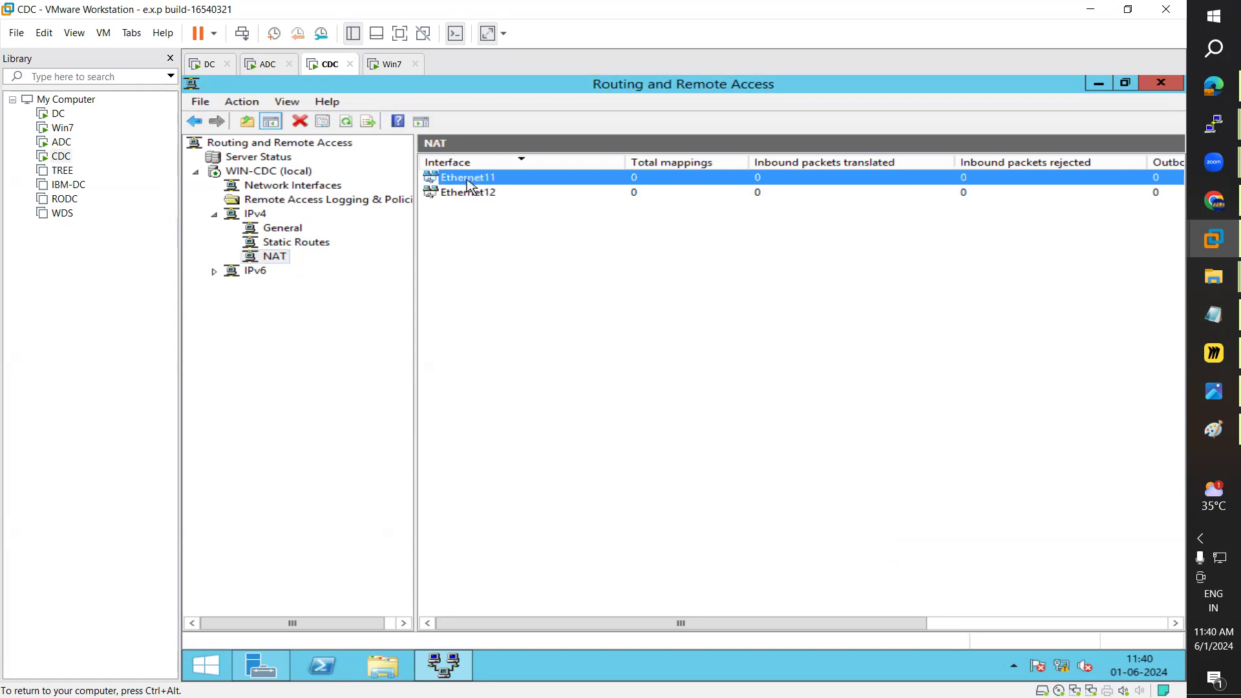
pyautogui.click(470, 193)
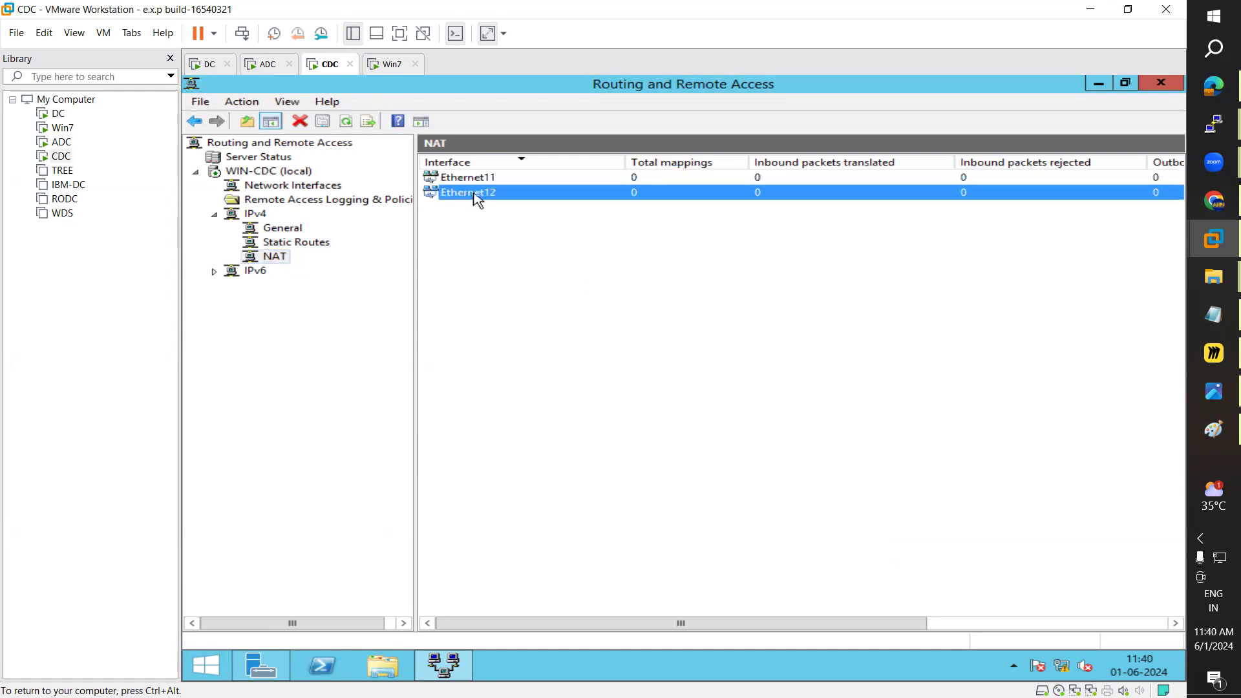
pyautogui.click(466, 183)
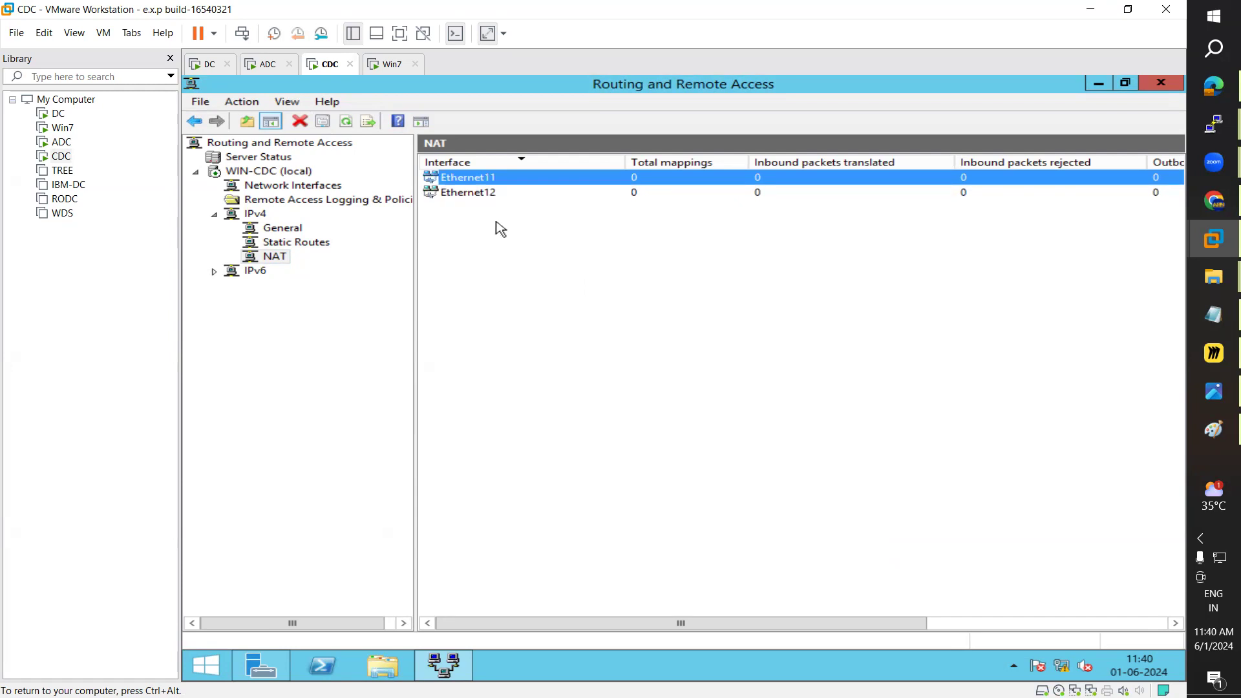
pyautogui.click(1195, 439)
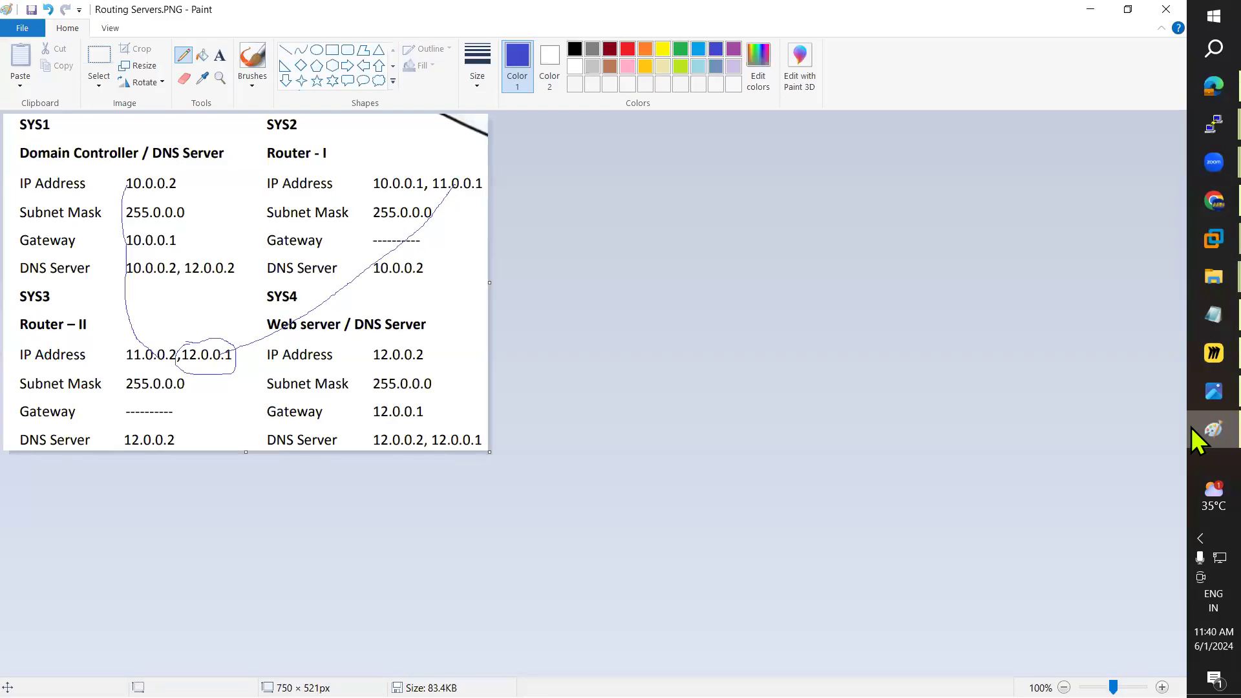